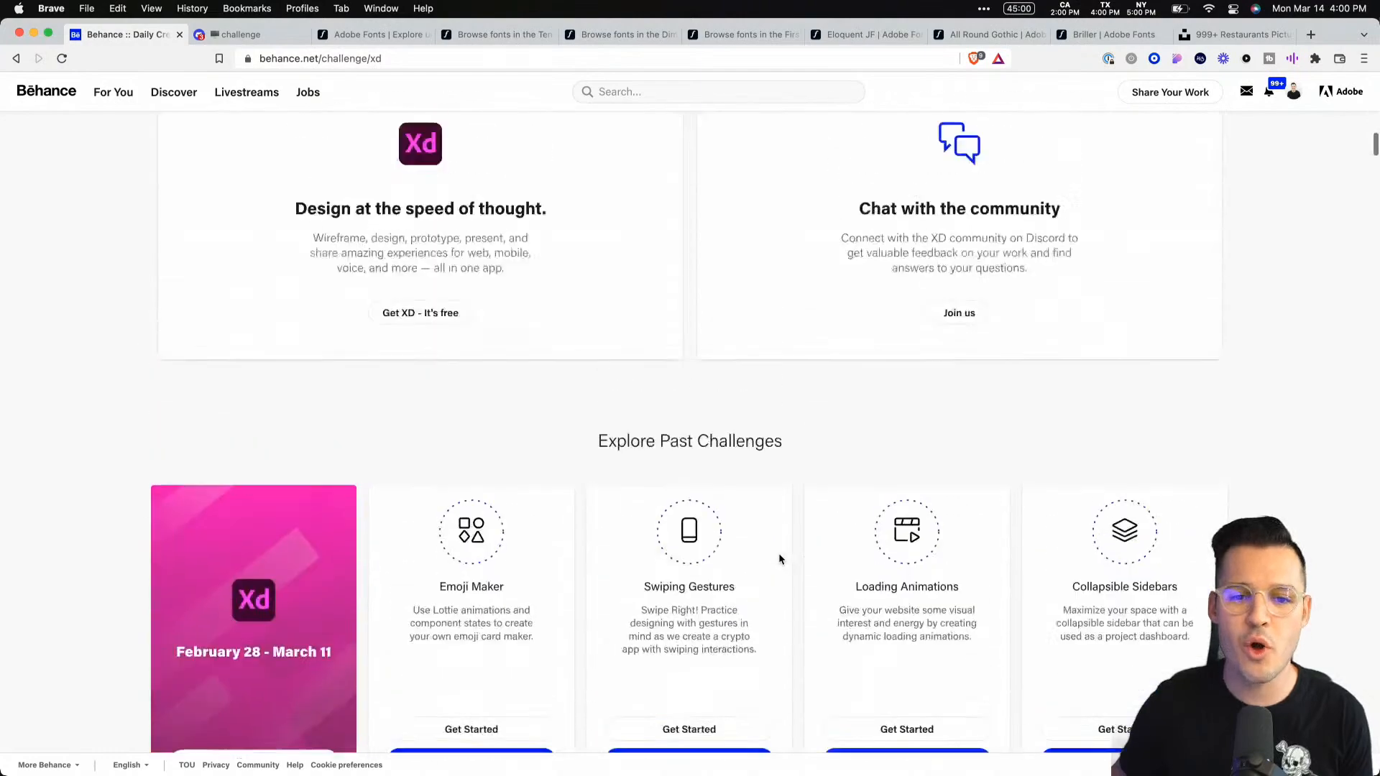
View the Discord challenge channel, switch to the Retro Website document in Adobe XD, and read the Challenge Prompt section.
click(249, 36)
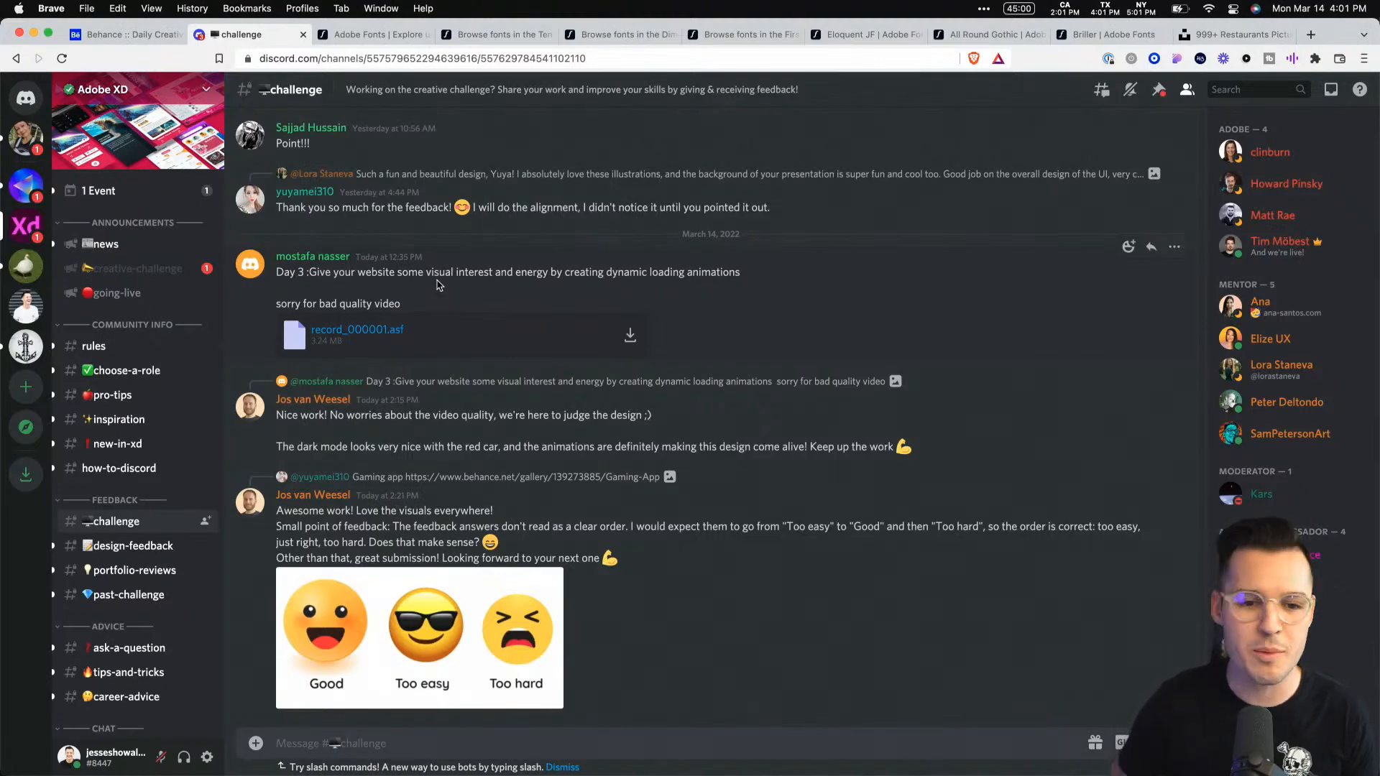
key(ctrl+Right)
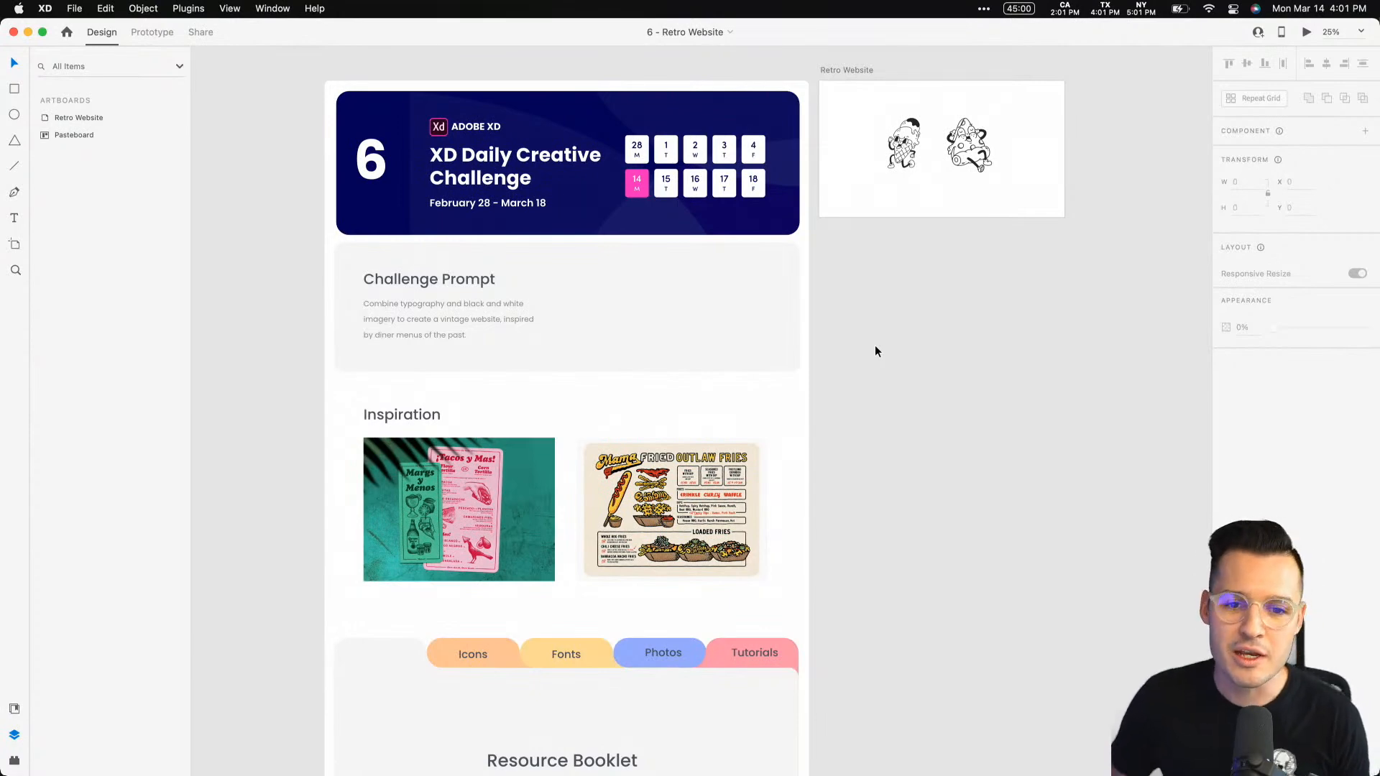
key(z)
drag(293, 258, 603, 395)
drag(842, 480, 773, 444)
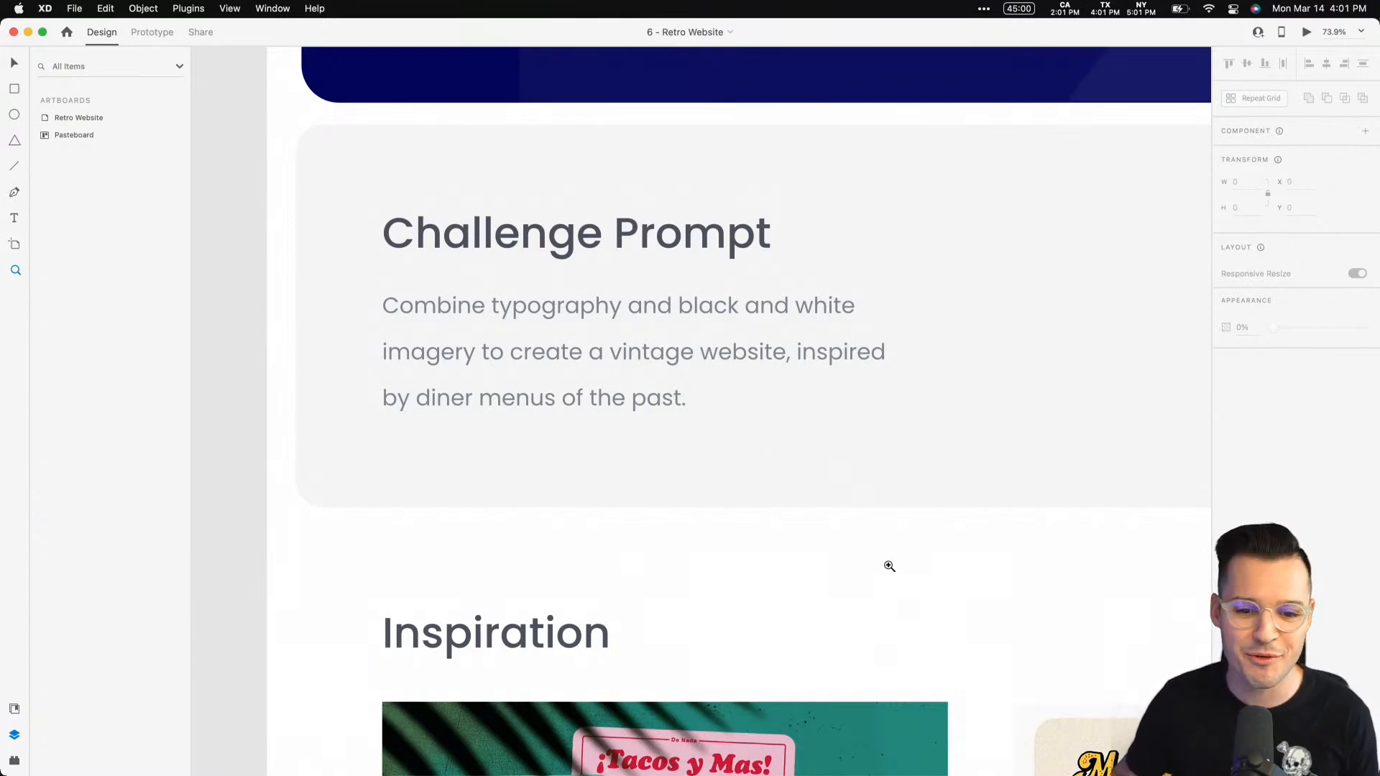
Examine the two vintage menu images under Inspiration and the Resource Booklet section below them.
key(v)
scroll(891, 566, down, 10)
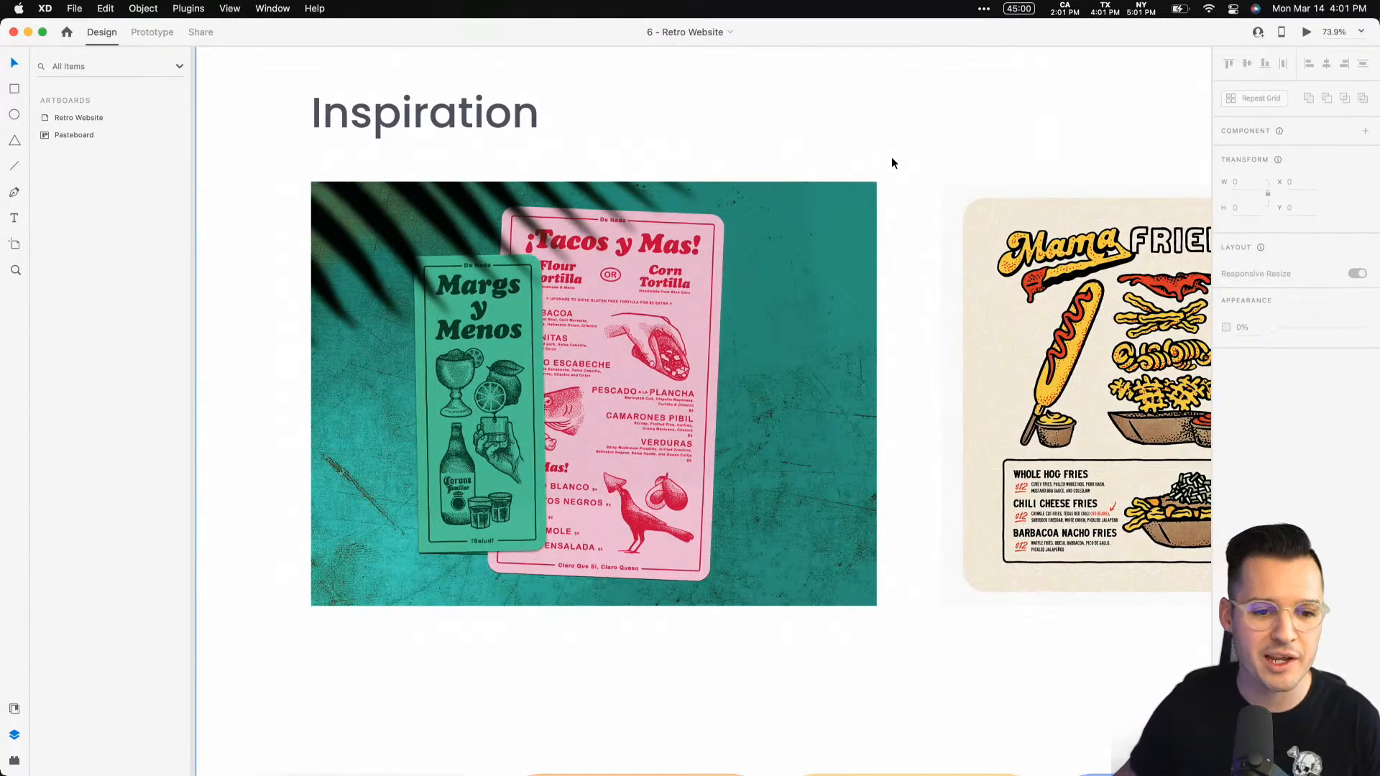
drag(868, 178, 511, 173)
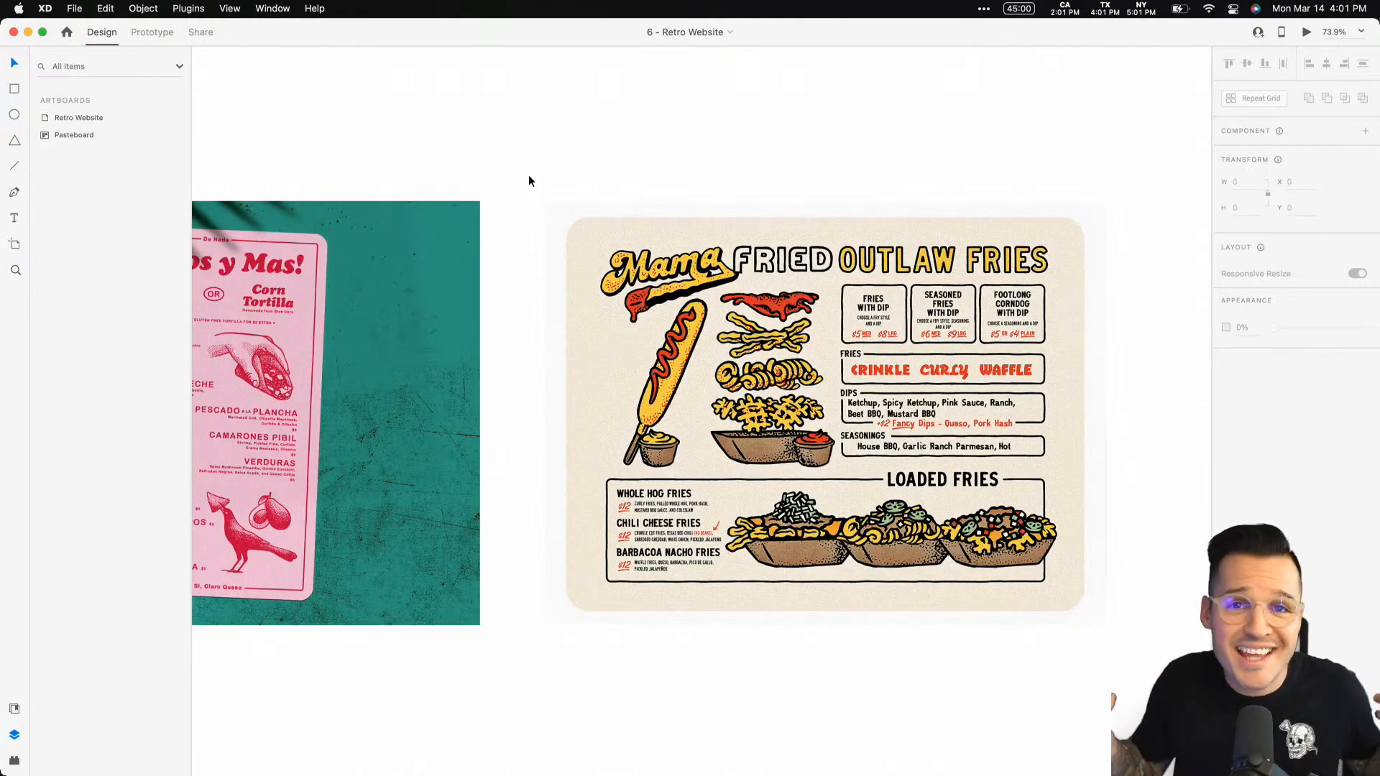
key(super+minus)
key(super+minus)
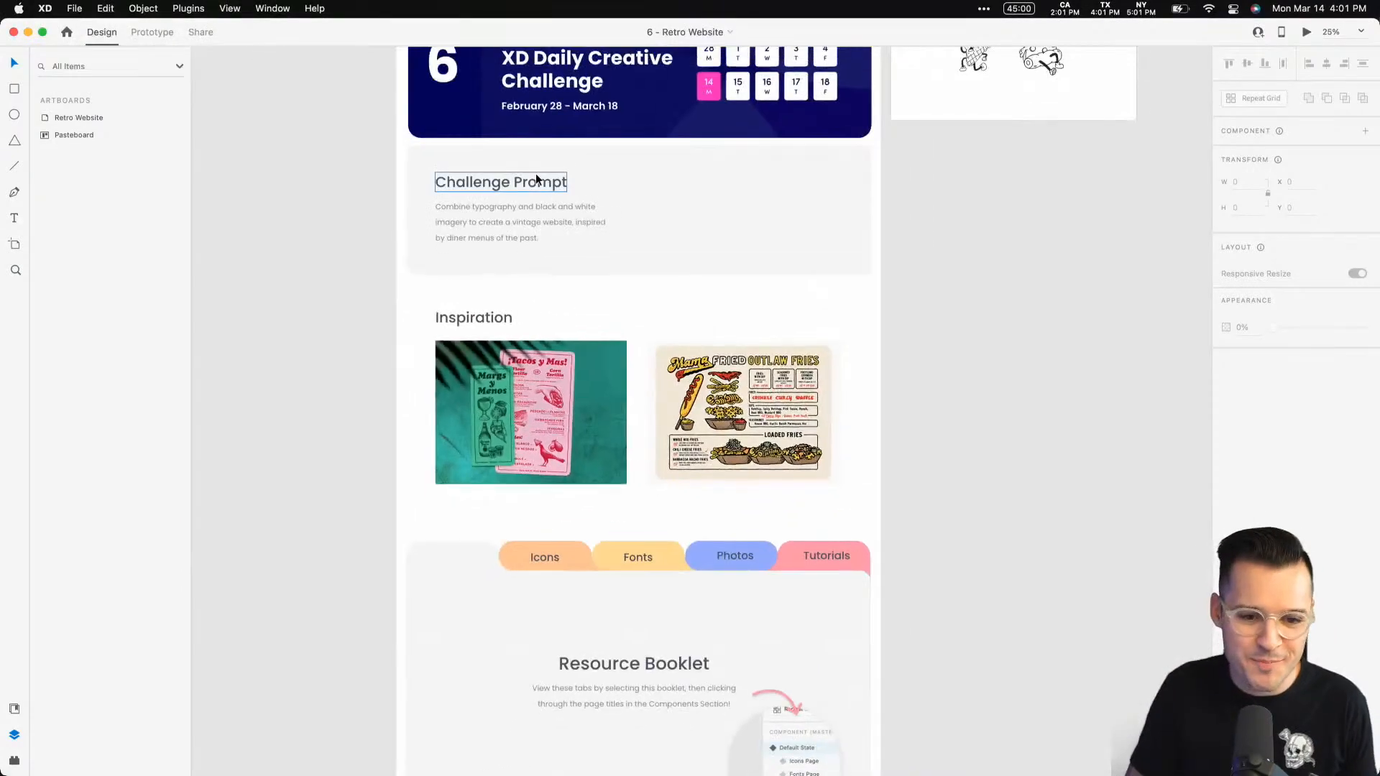
drag(997, 541, 974, 280)
super+click(763, 417)
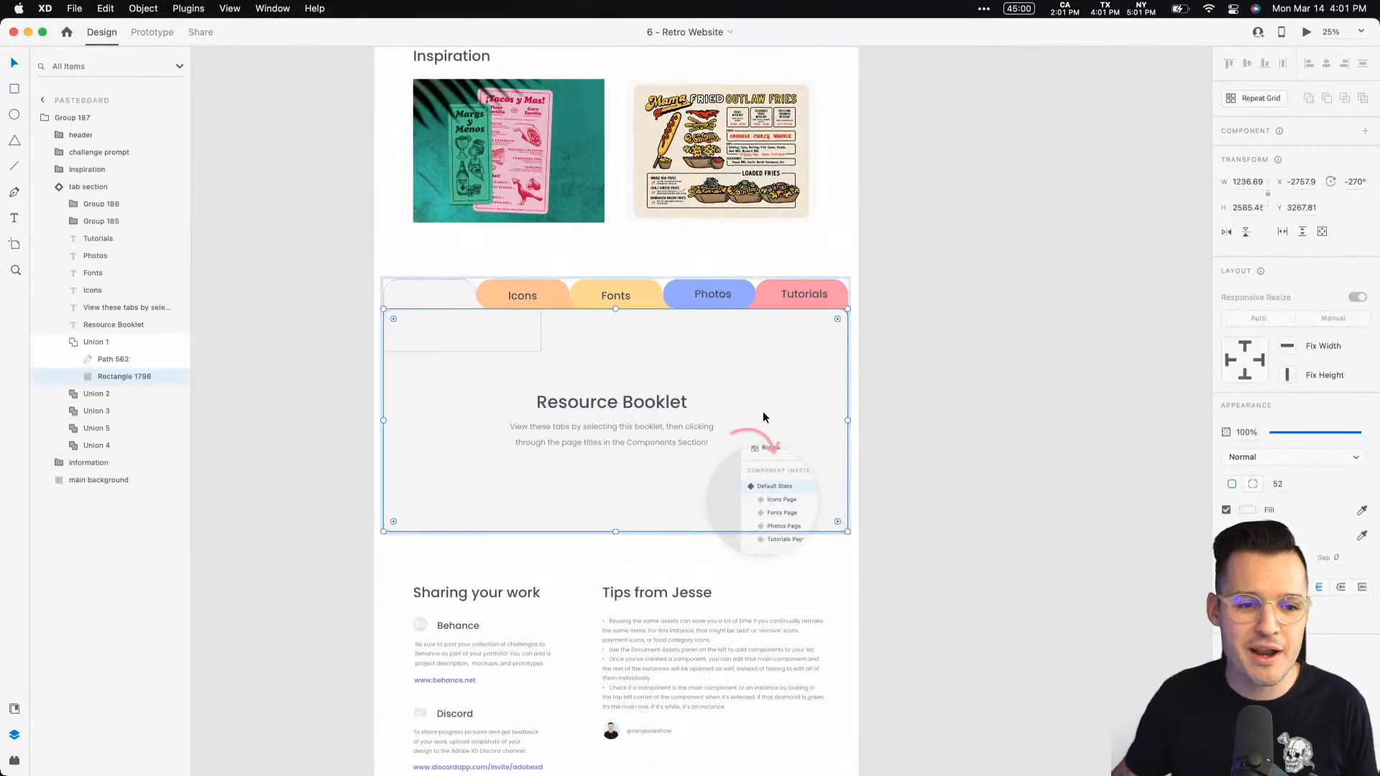
click(956, 276)
Inspect the Retro Website artboard and its pizza and ice cream cone illustrations.
scroll(790, 467, up, 10)
scroll(791, 467, right, 5)
drag(516, 245, 807, 400)
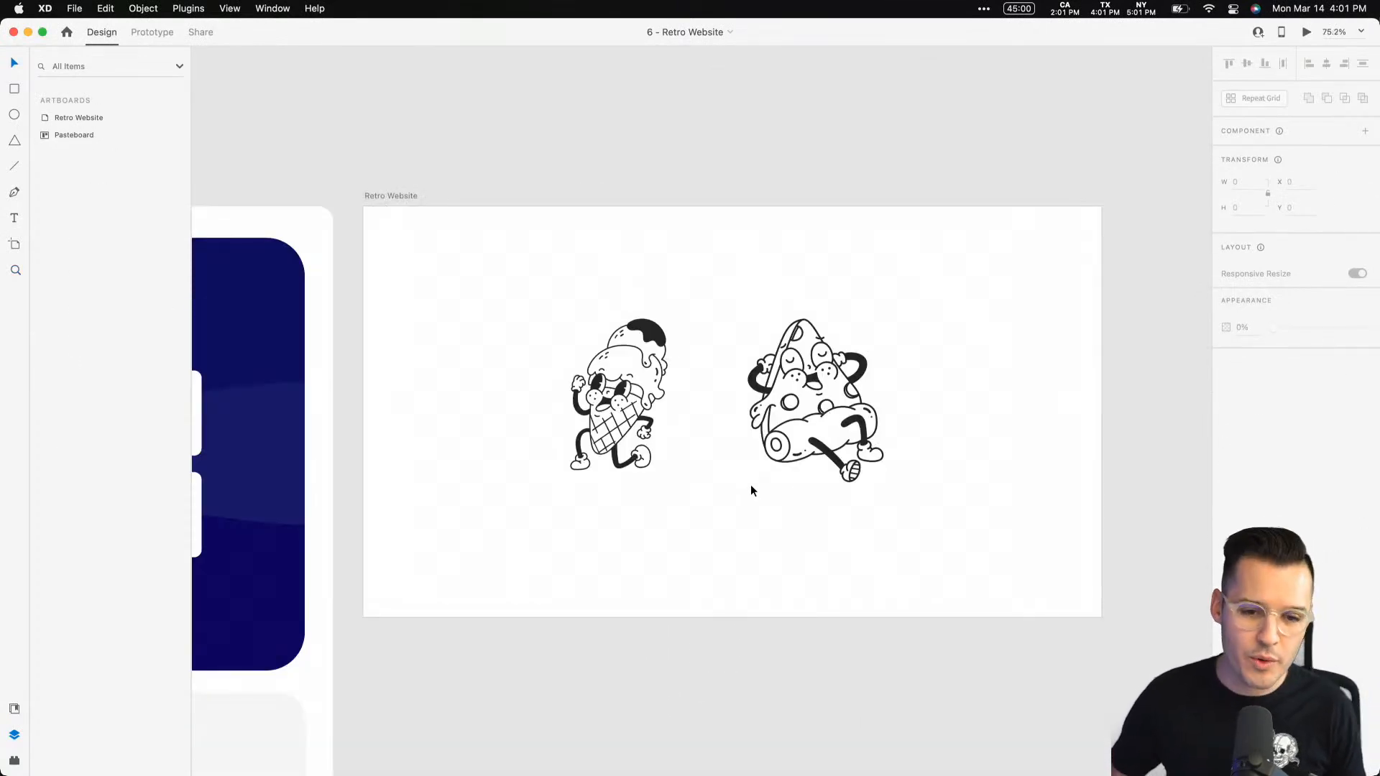
click(396, 196)
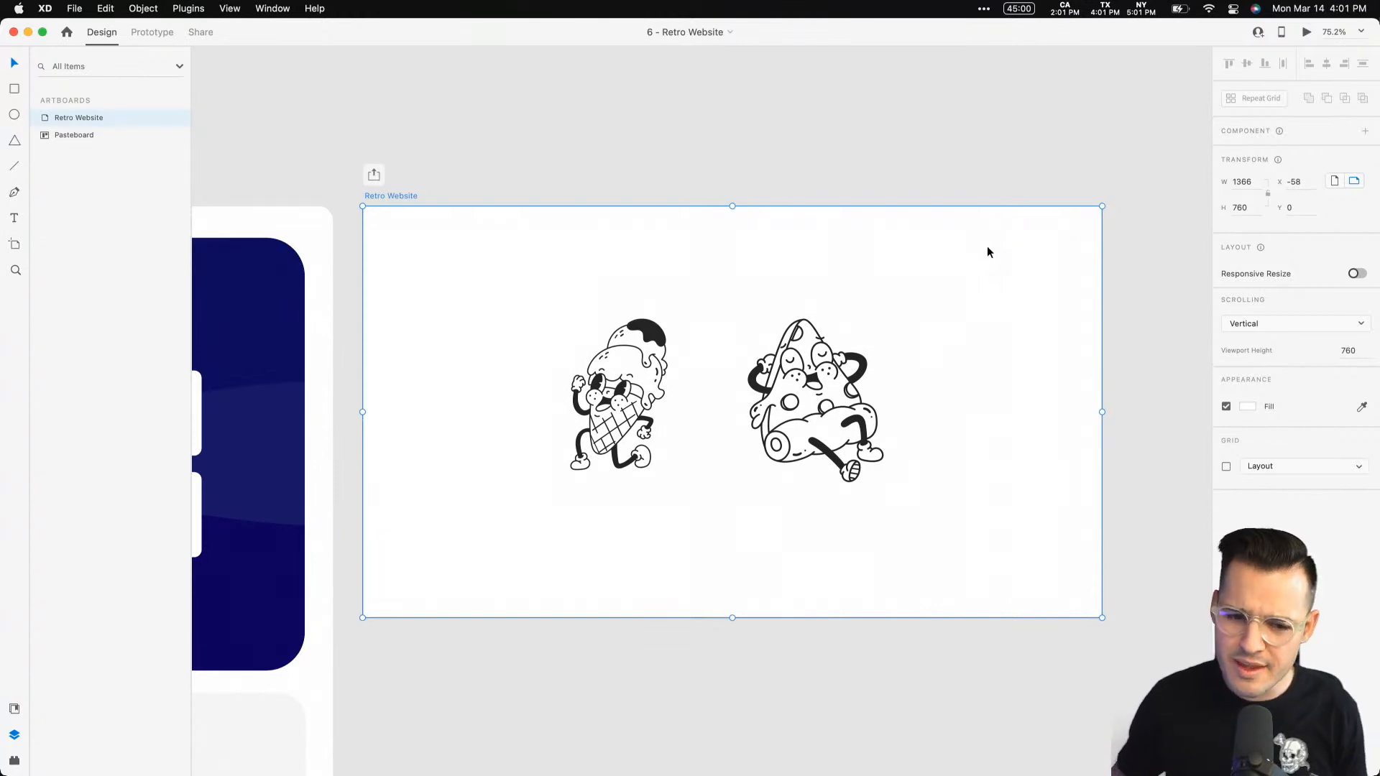
click(829, 420)
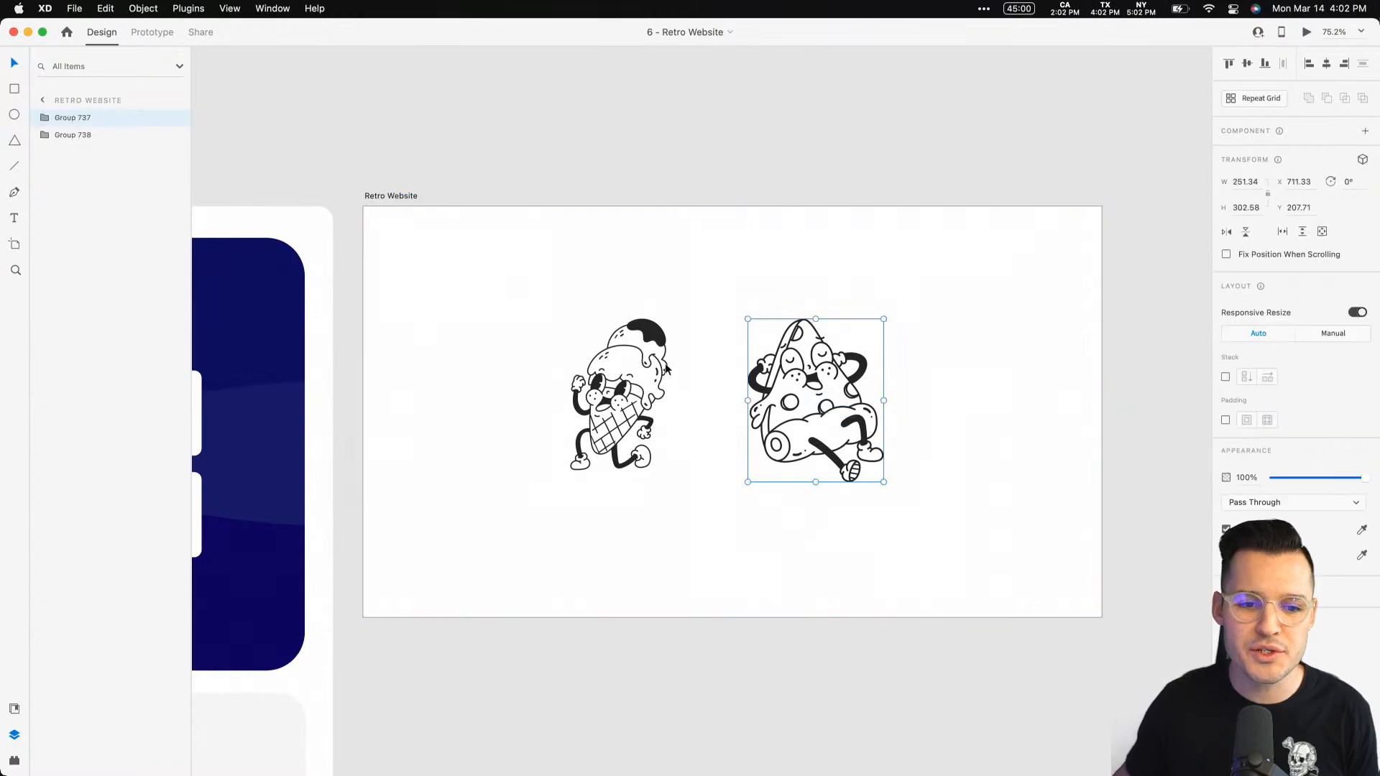
click(654, 342)
Preview the desktop file retro cartoon food 1 bw.ai and open it with Adobe XD.
drag(1322, 384, 1270, 373)
click(1333, 308)
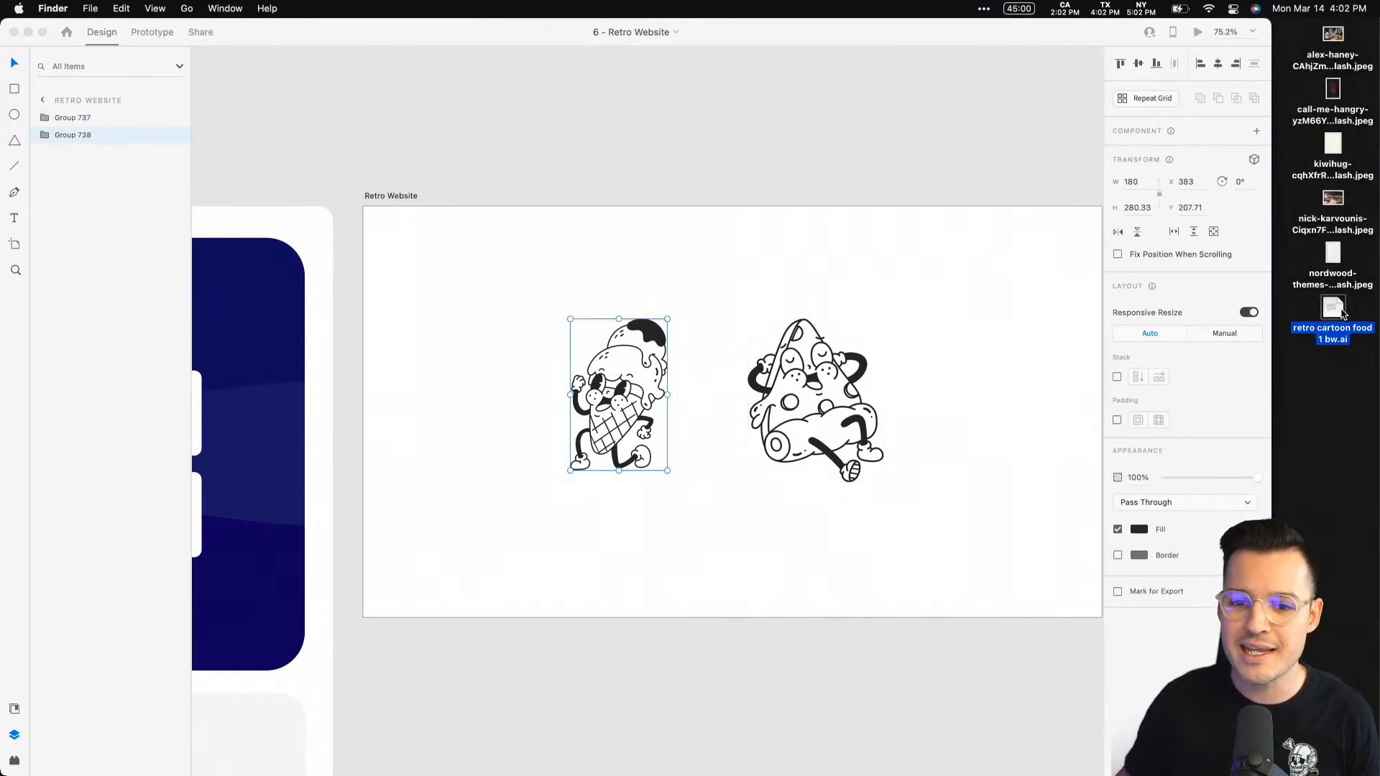
key(space)
key(space)
right_click(1337, 316)
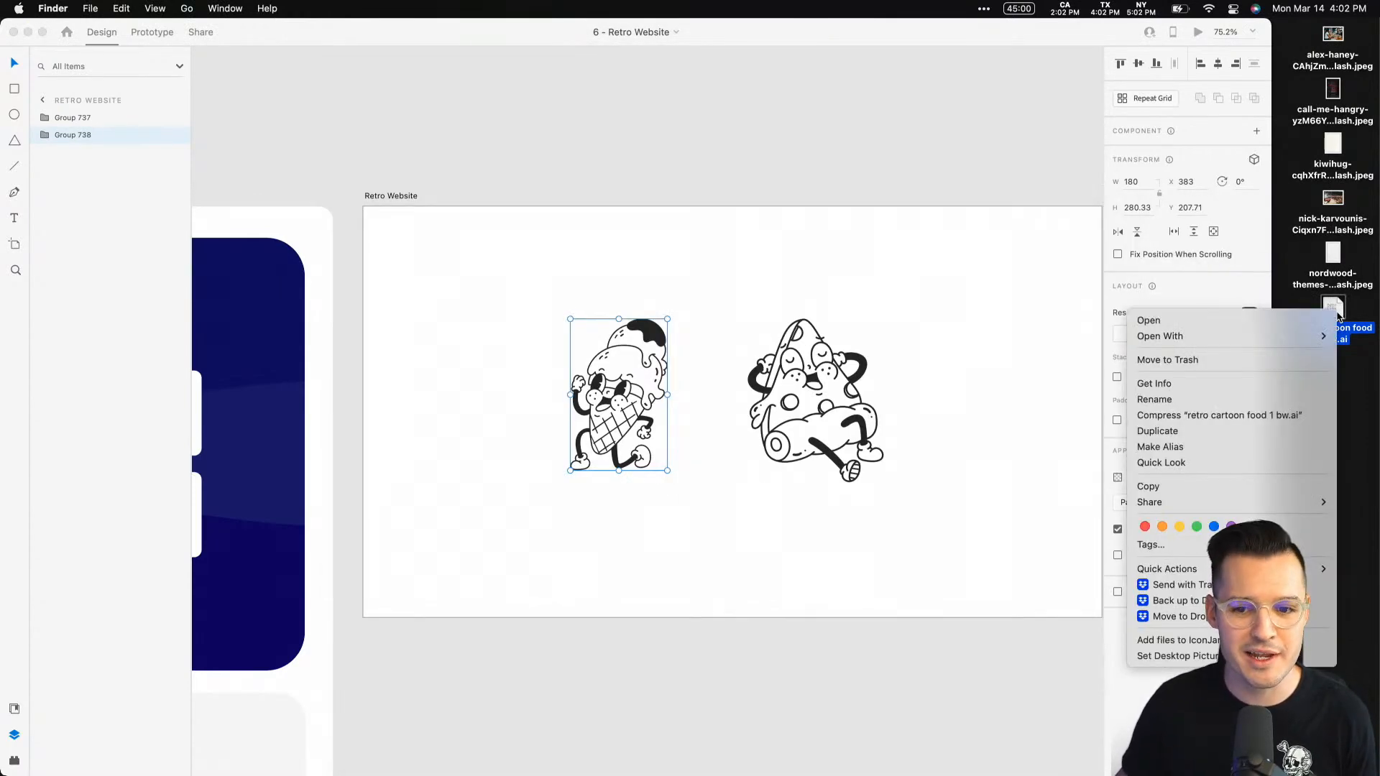
mouse_move(1222, 336)
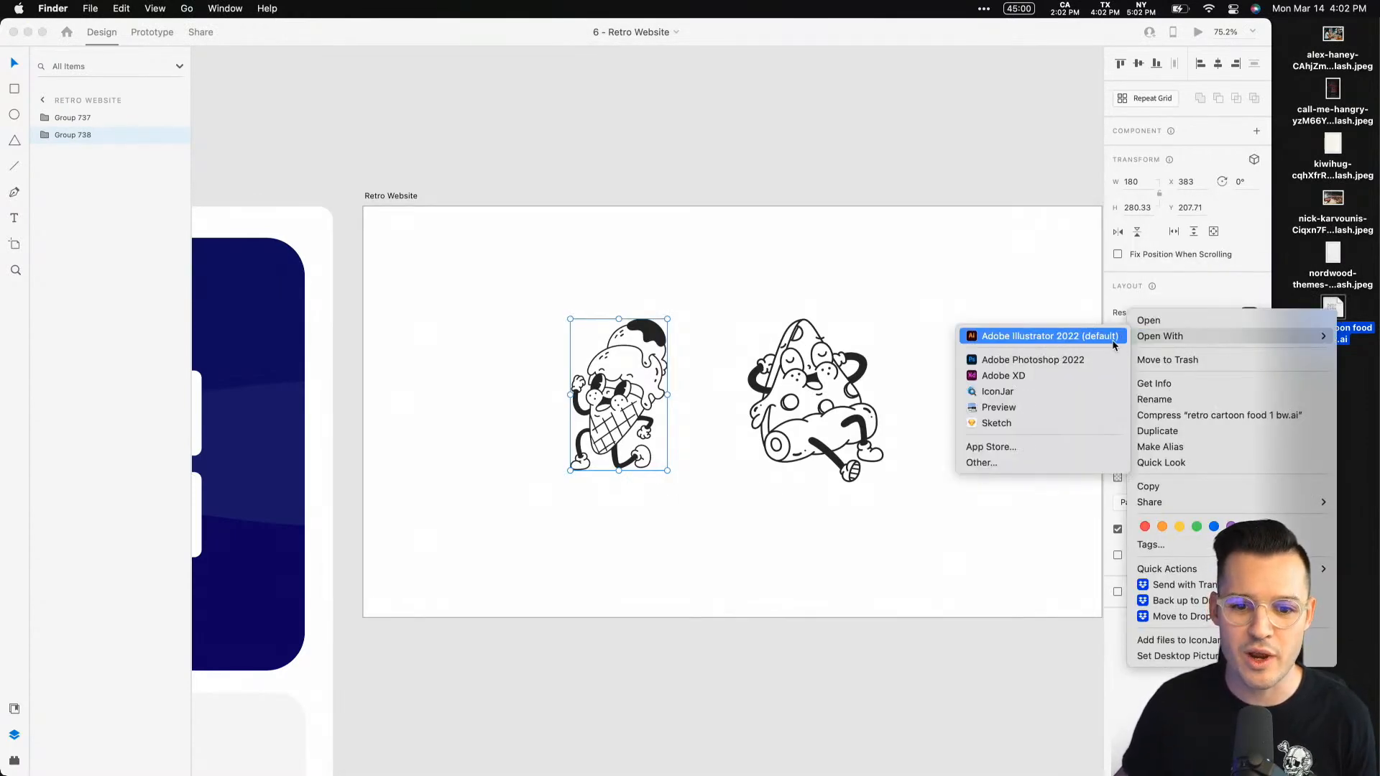
click(1080, 374)
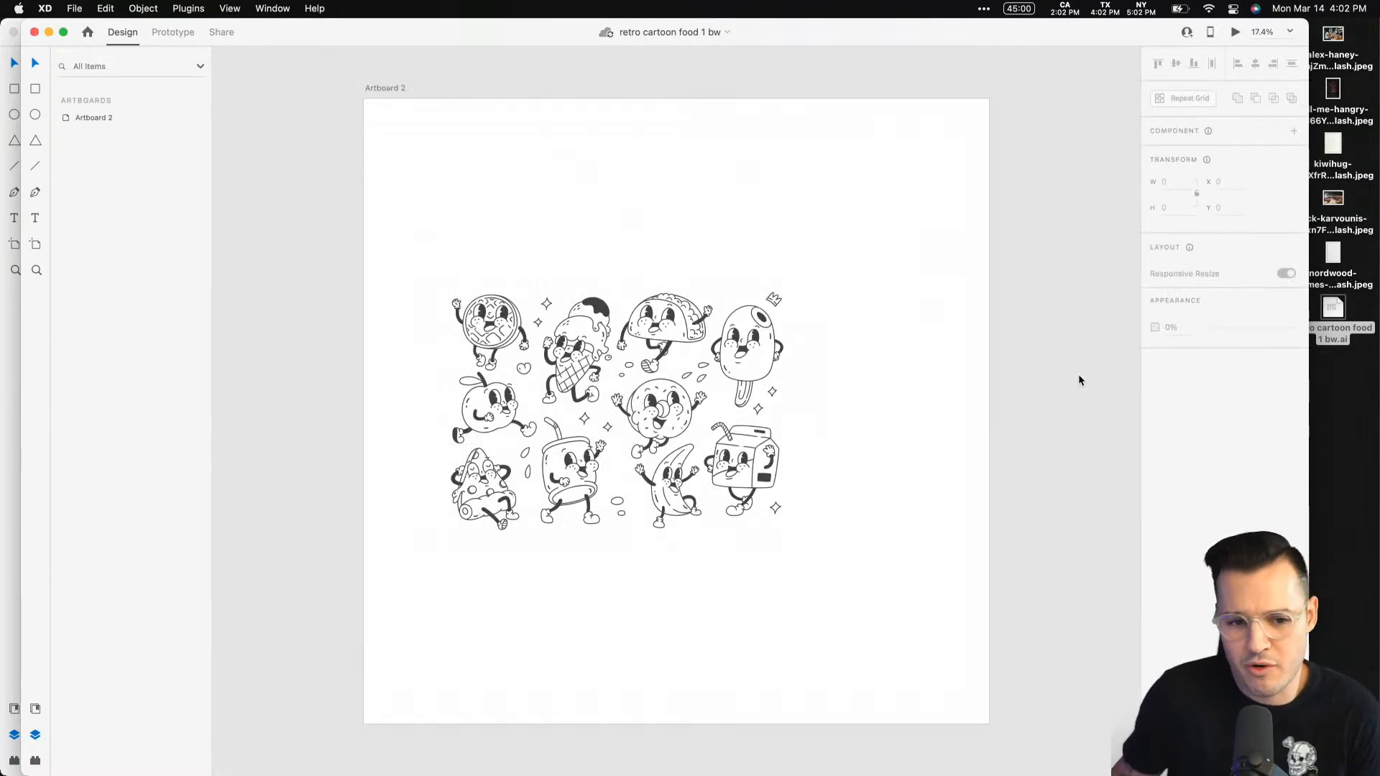
Delete the white background rectangle behind the food characters and move the taco character up, clear of its neighbours.
click(692, 323)
drag(688, 322, 738, 239)
key(super+z)
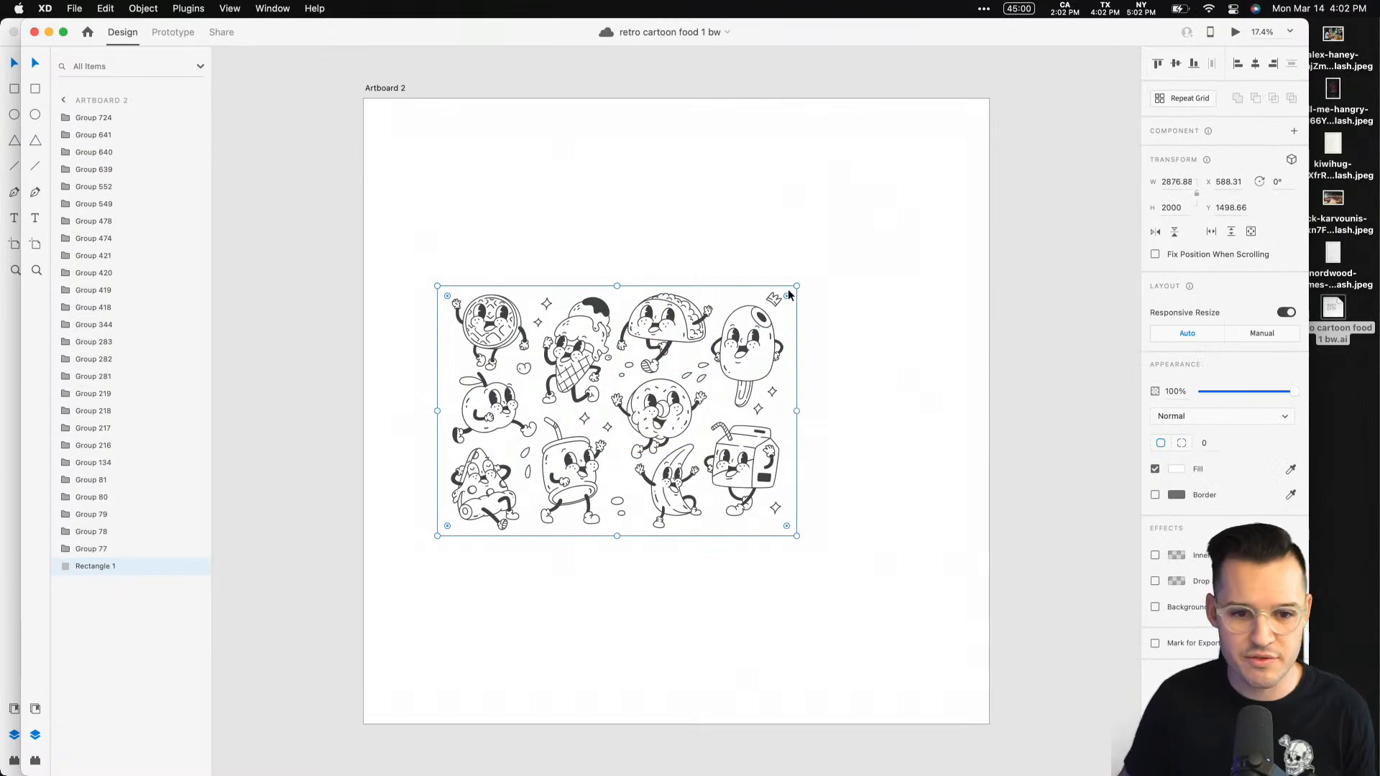
key(Delete)
drag(676, 302, 694, 250)
Copy the waffle, taco, popsicle and soda cup characters together and return to the Retro Website document.
key(z)
drag(912, 724, 471, 247)
drag(552, 199, 651, 222)
key(v)
click(481, 250)
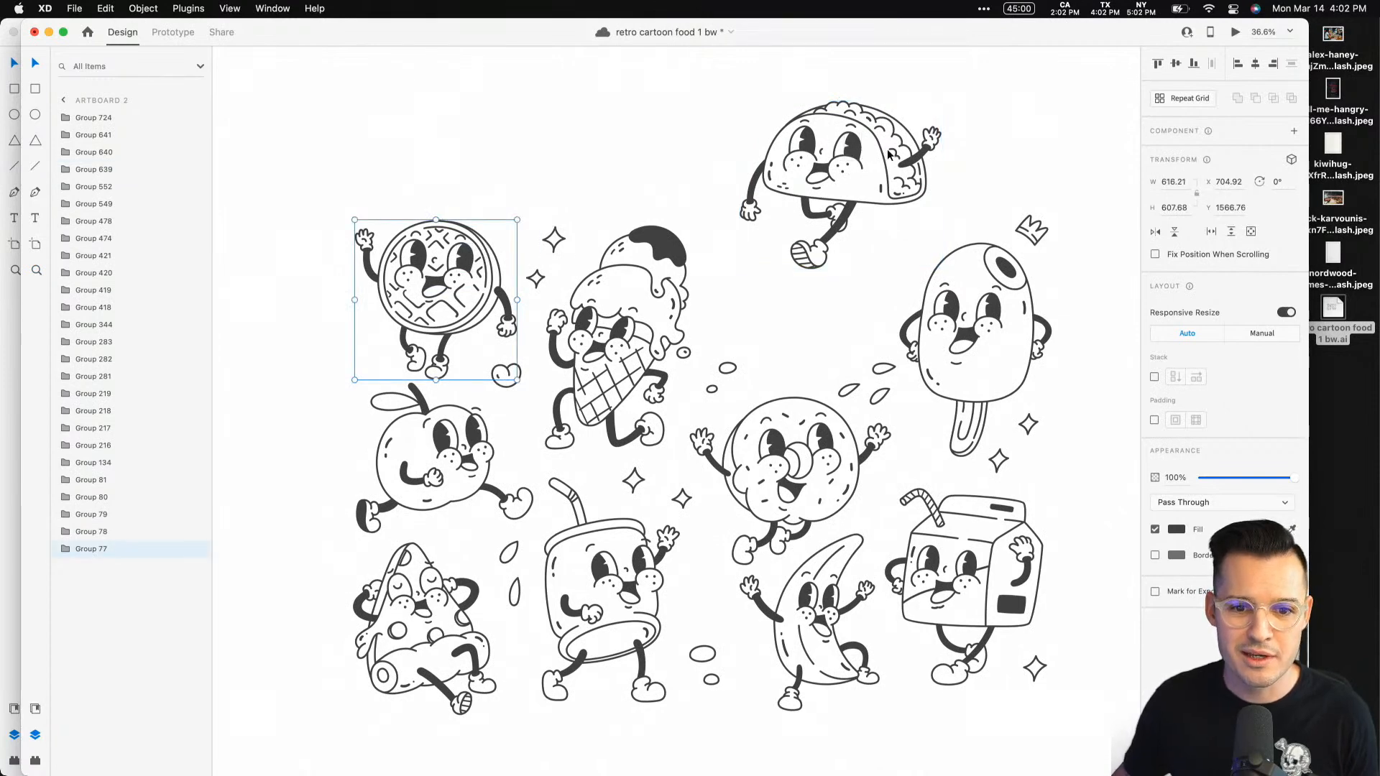
shift+click(914, 157)
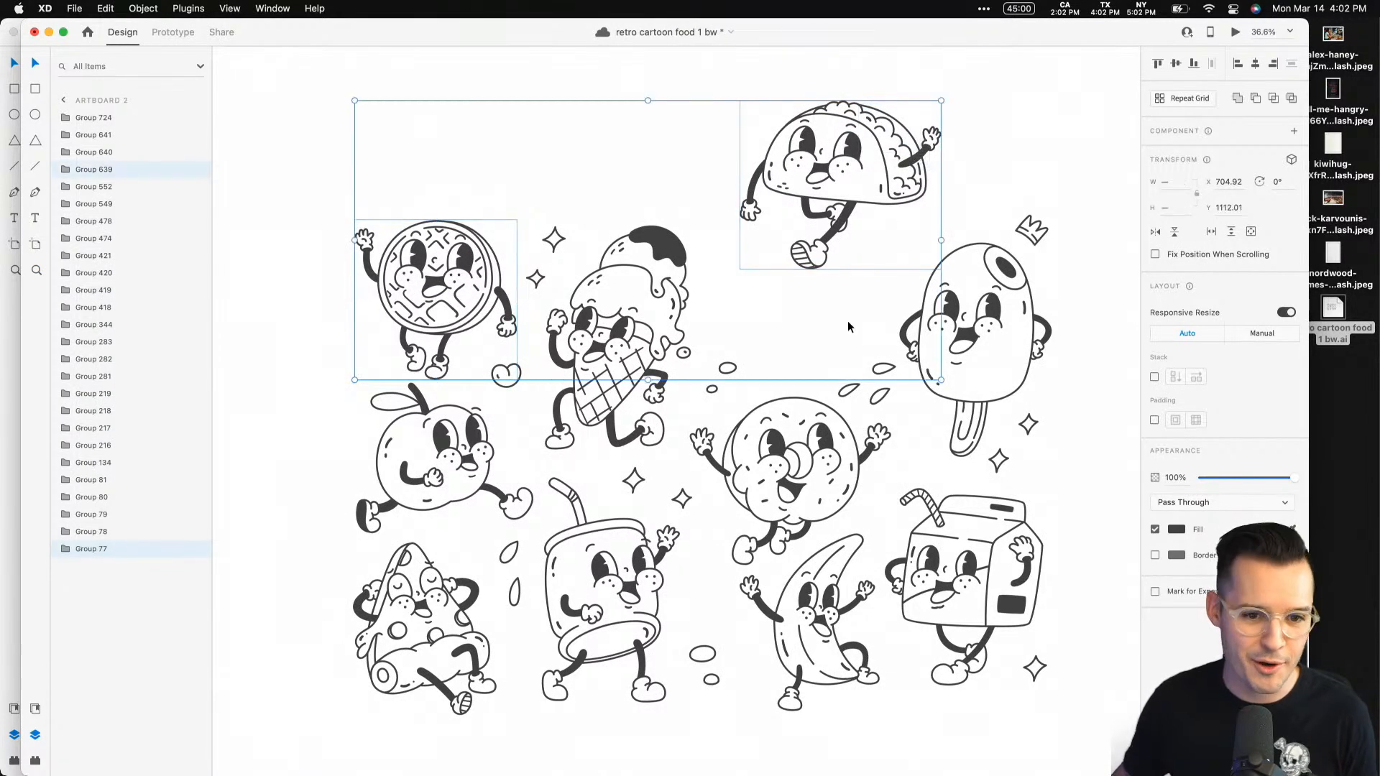
shift+click(1006, 269)
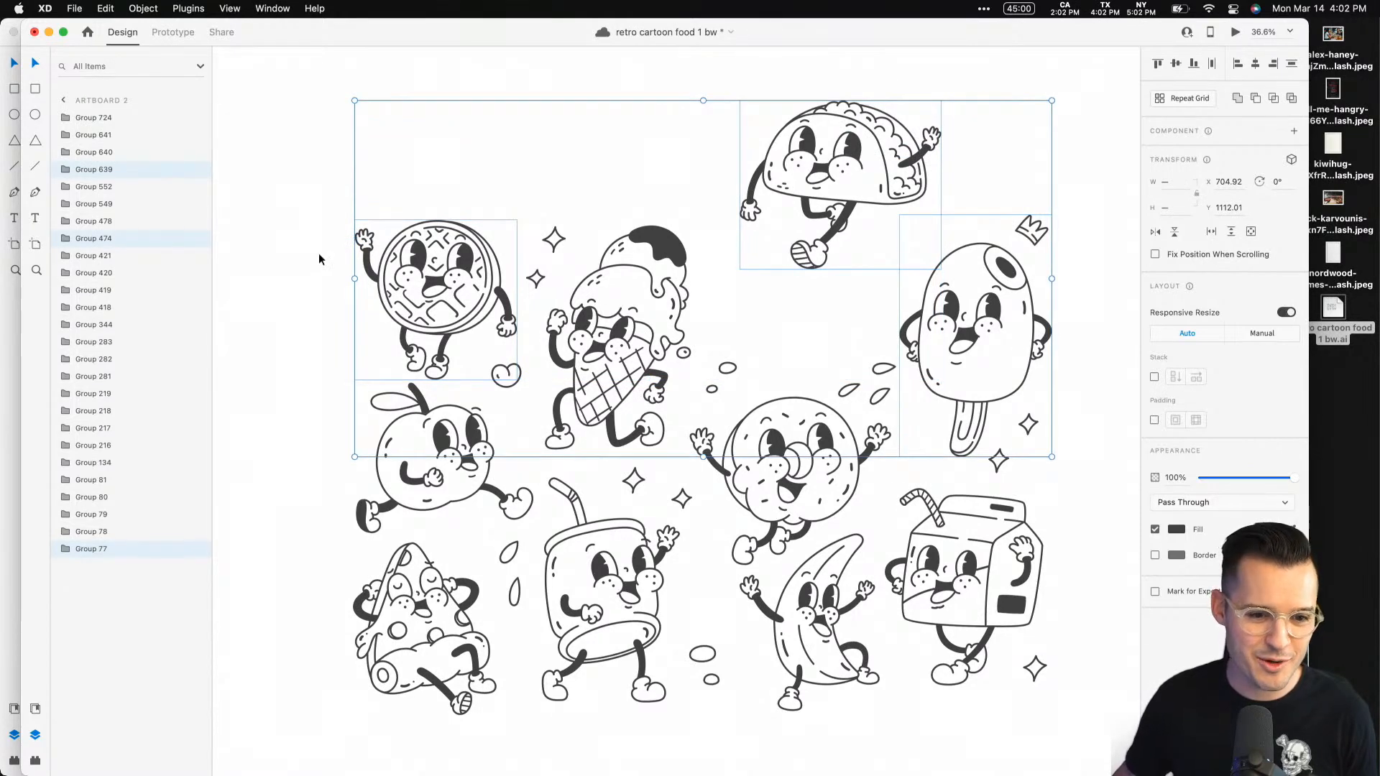
shift+click(583, 528)
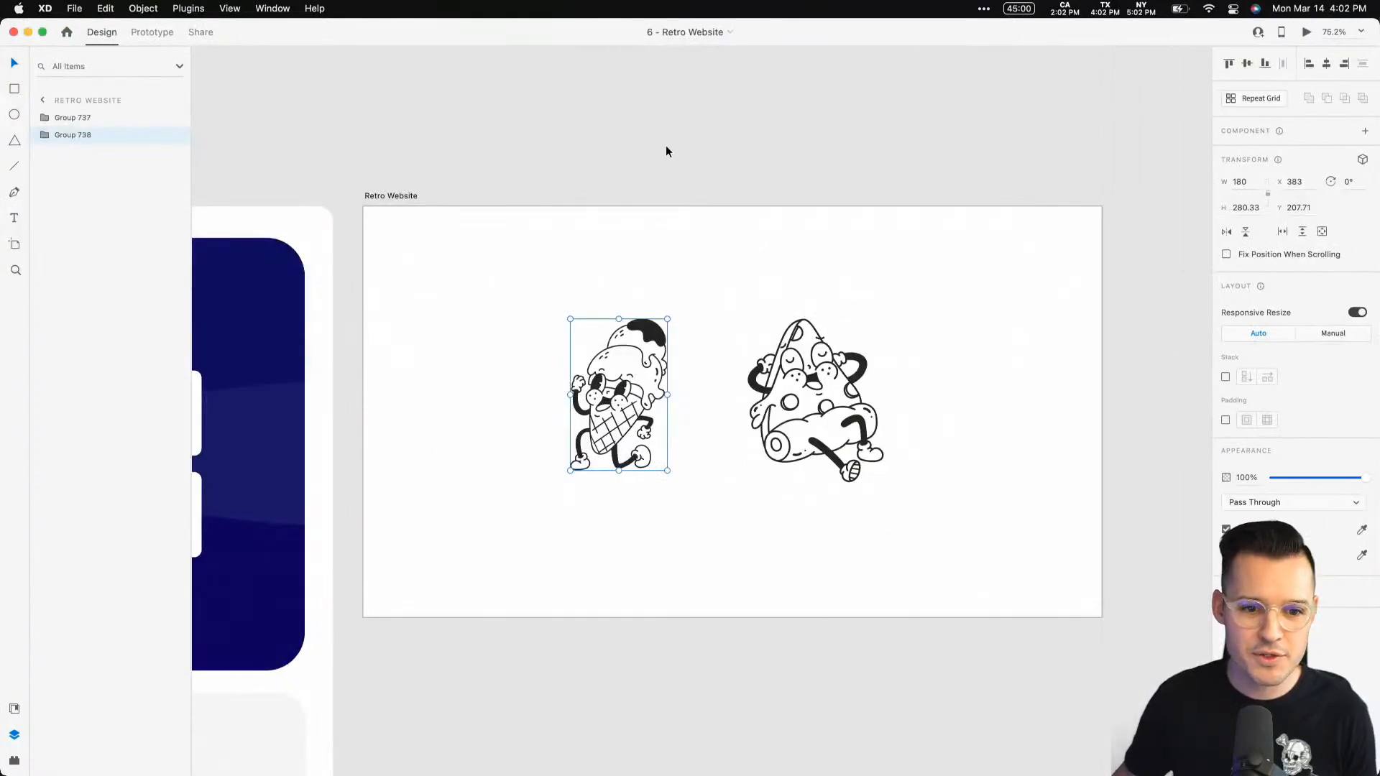
Paste the copied food characters and move the group off the artboard onto the pasteboard to its right.
click(665, 147)
scroll(648, 205, right, 2)
scroll(649, 205, down, 2)
click(569, 278)
key(super+v)
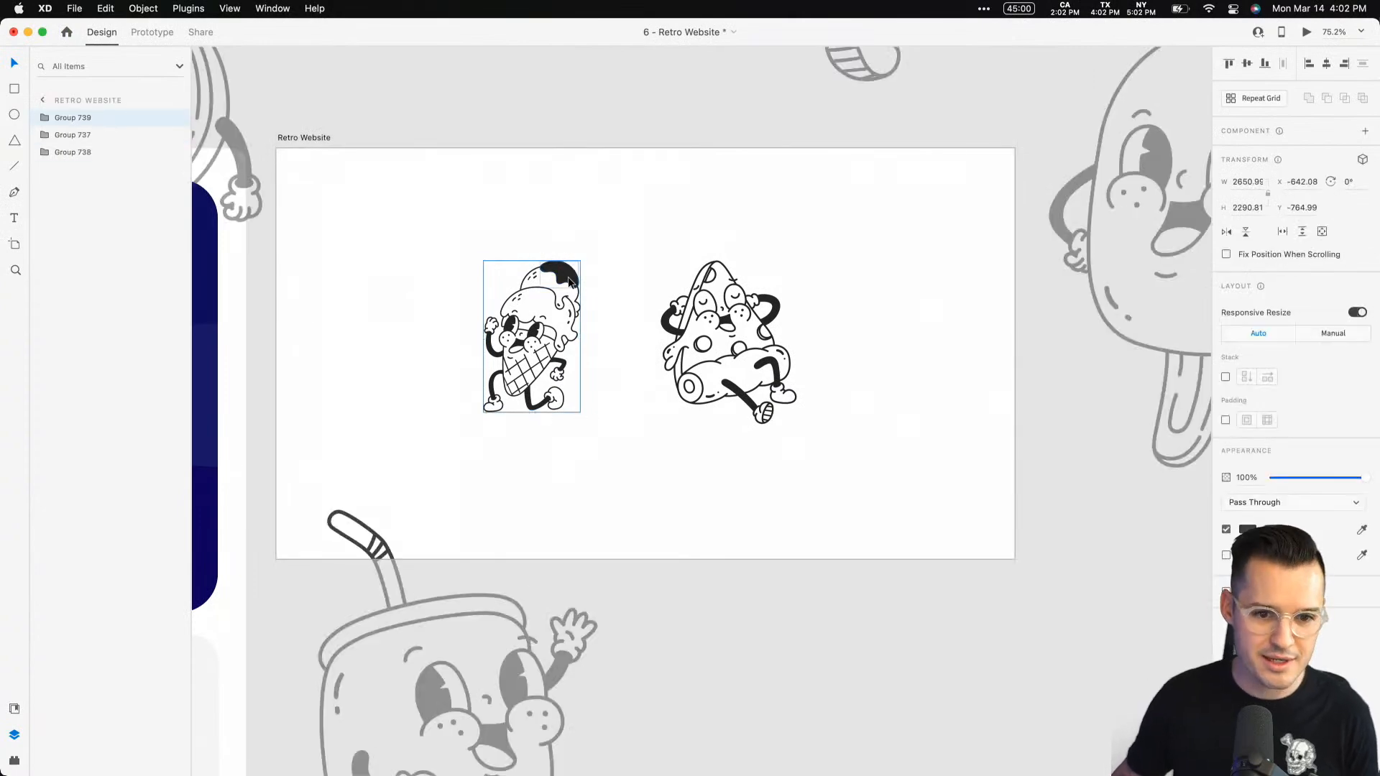
key(super+minus)
key(super+minus)
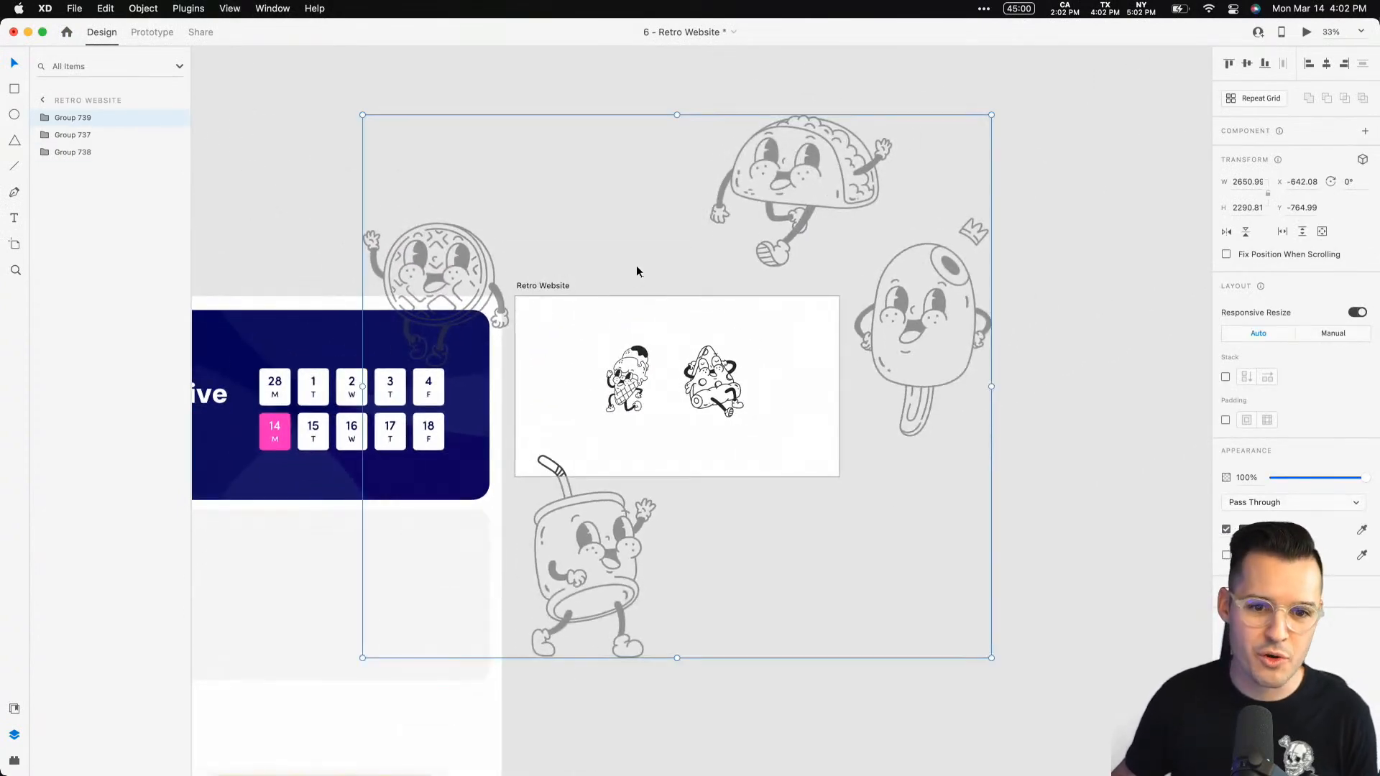
drag(818, 169, 1205, 200)
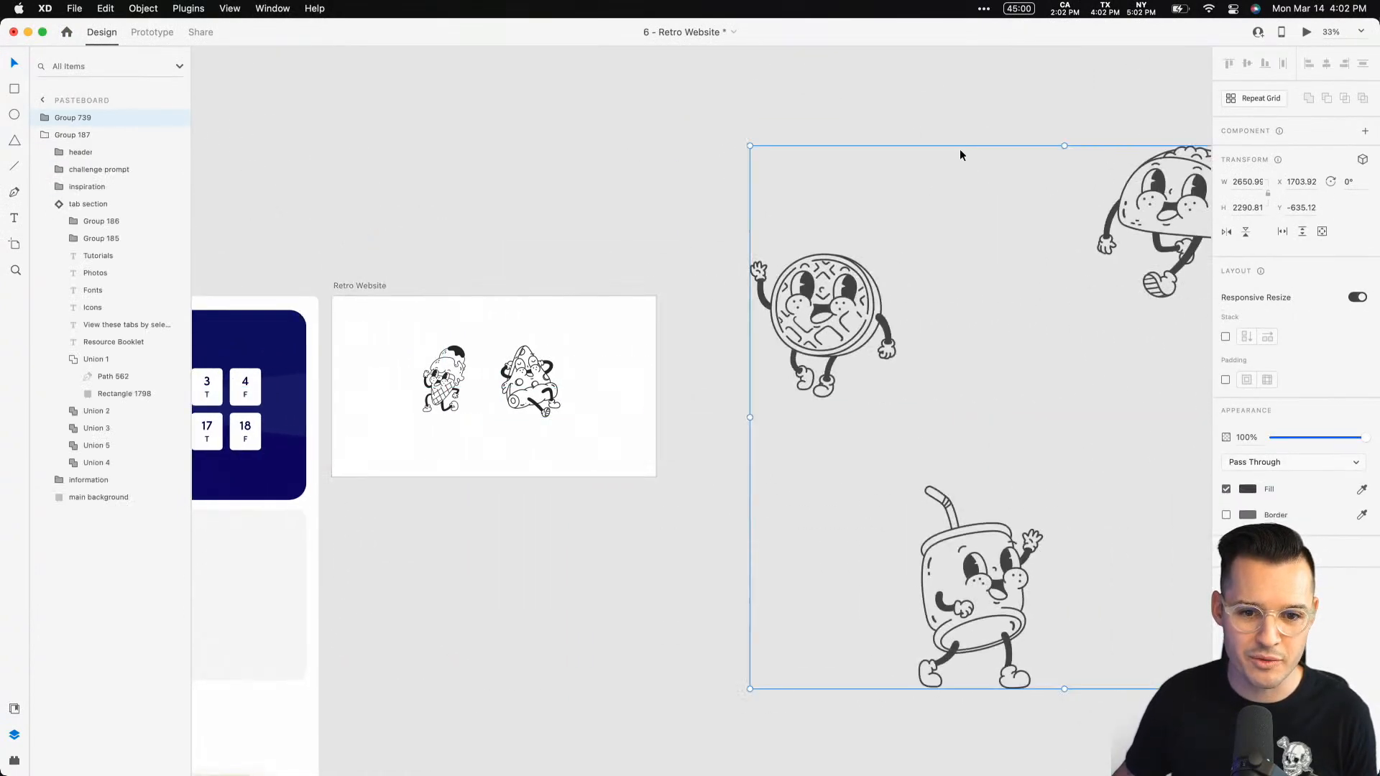
scroll(696, 294, right, 5)
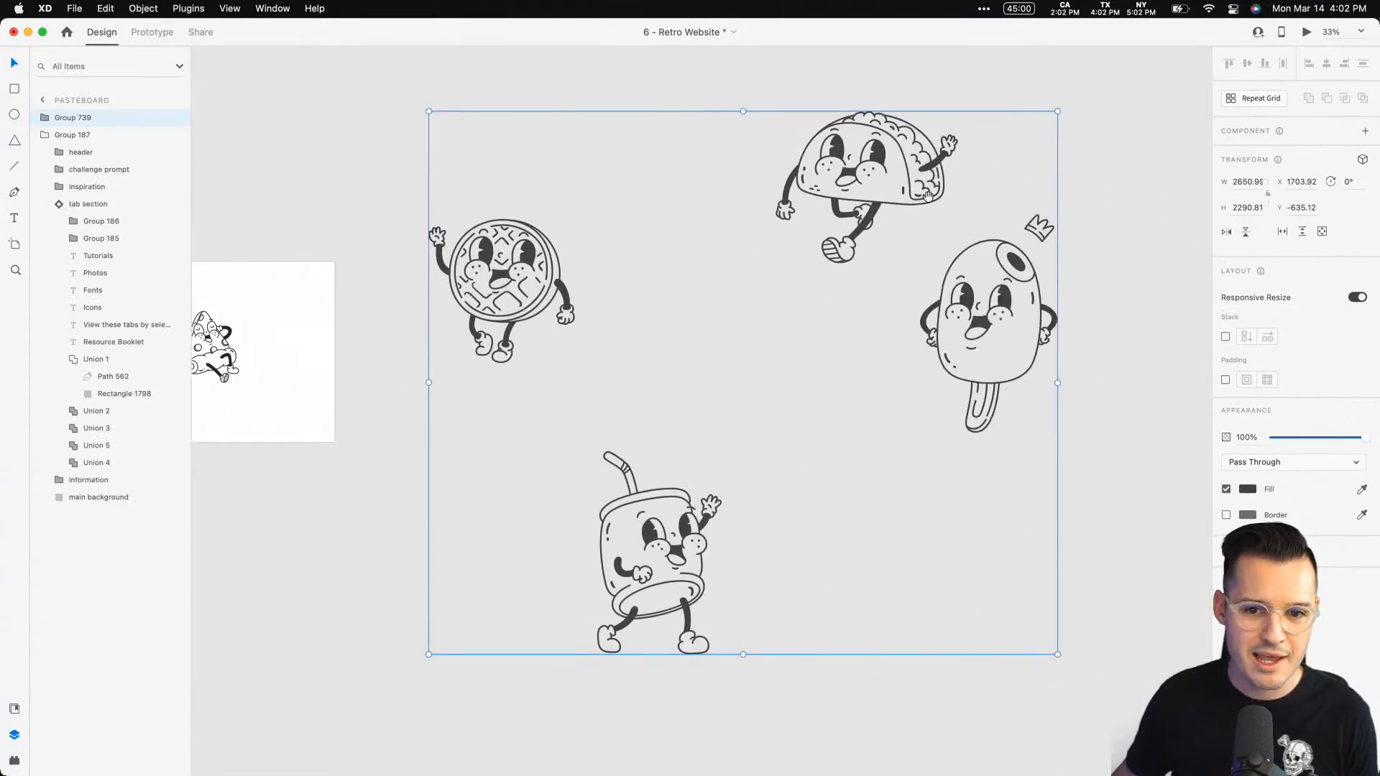
Scale the pasted character group down to about 1250 by 1080 and place it just right of the Retro Website artboard.
drag(1056, 111, 726, 400)
drag(639, 419, 592, 285)
scroll(592, 285, left, 5)
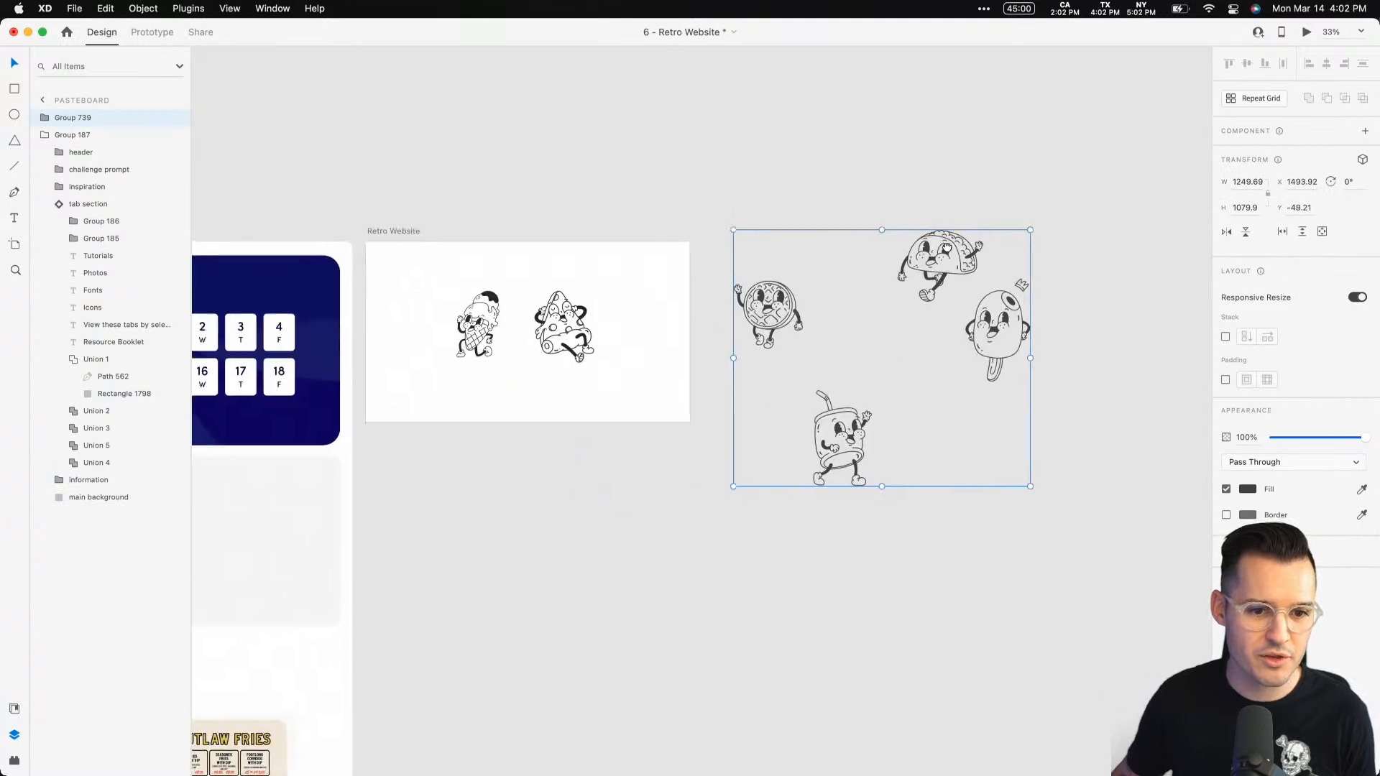
Set the character group's fill to #1F1F1F, save it as a swatch, and add it to the document's color assets.
click(1237, 488)
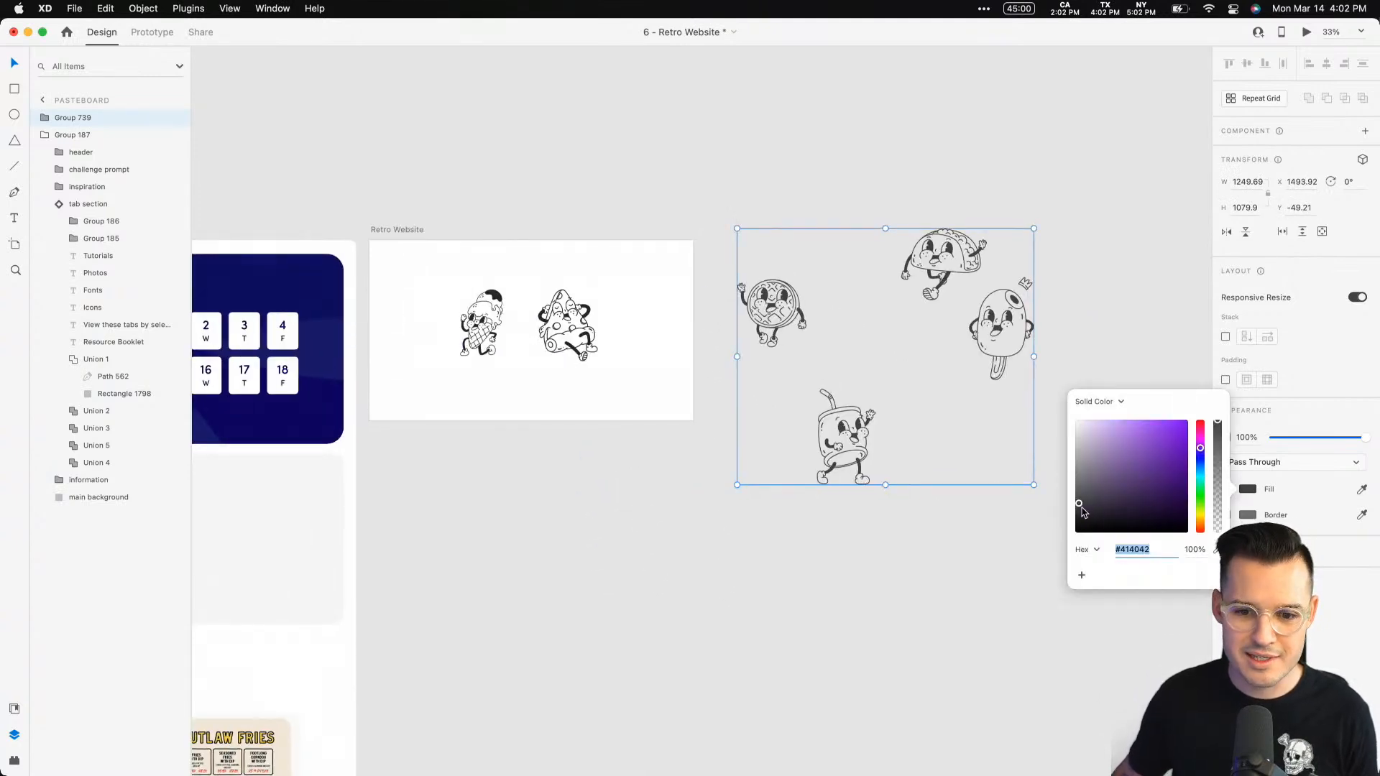
click(1081, 576)
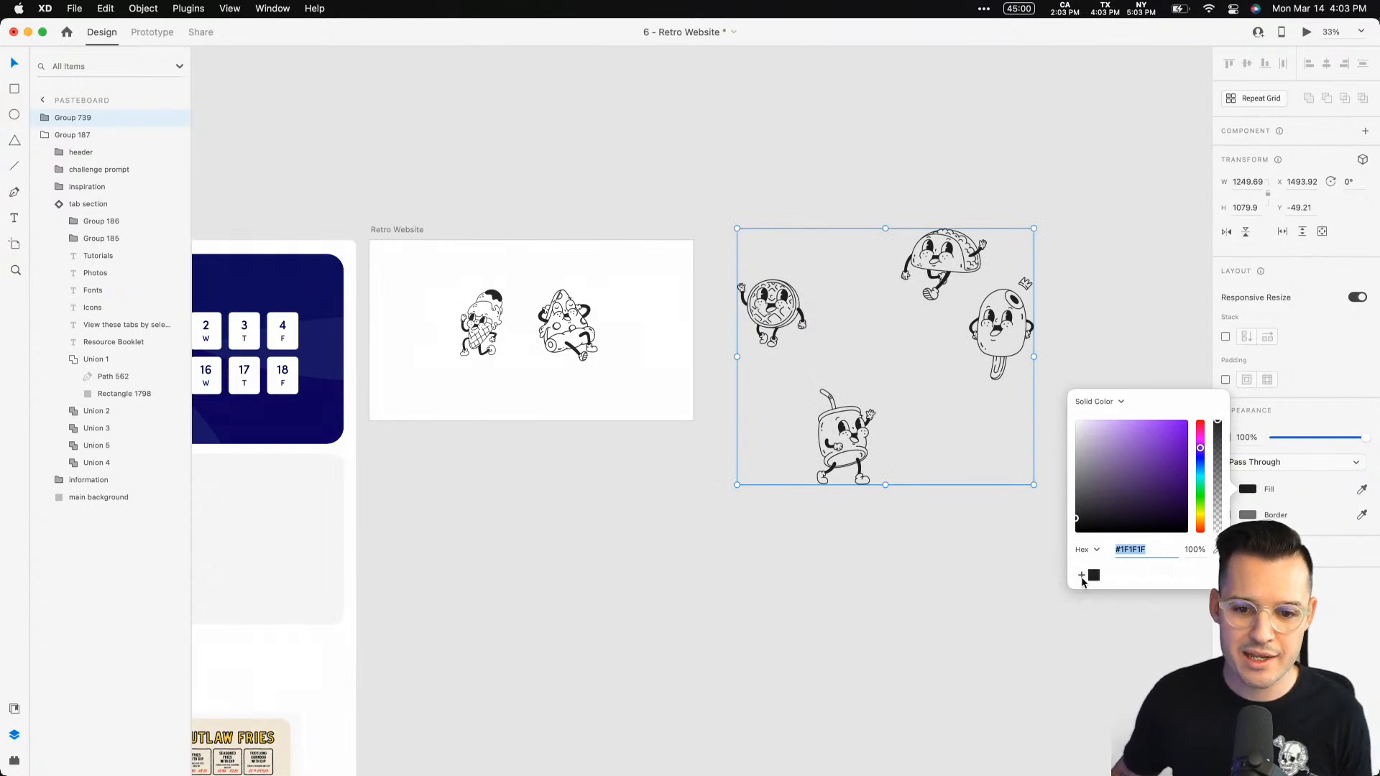
key(super+shift+y)
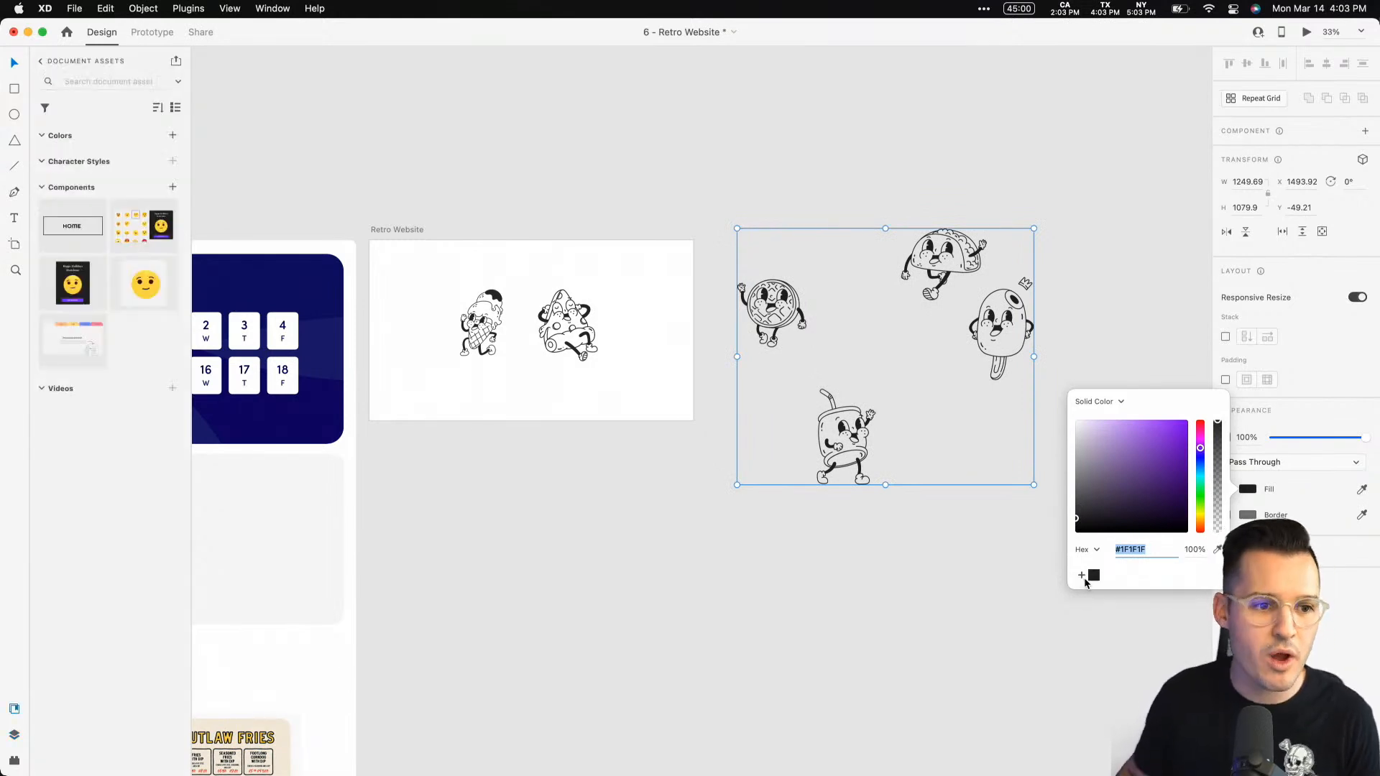
click(172, 137)
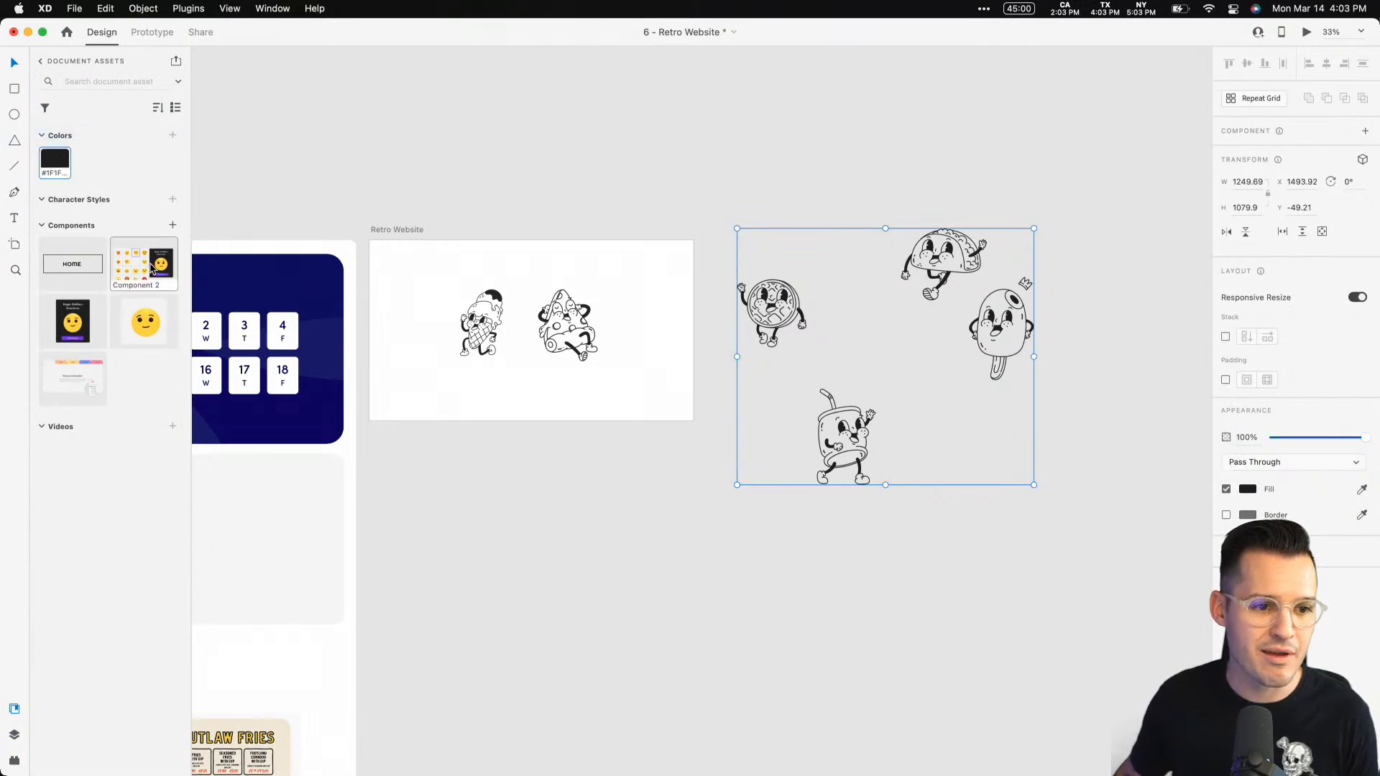
Delete the HOME, Component 2, card and smiley components from the document assets, keeping the tab section component.
right_click(58, 262)
click(101, 372)
right_click(73, 262)
click(94, 372)
right_click(71, 263)
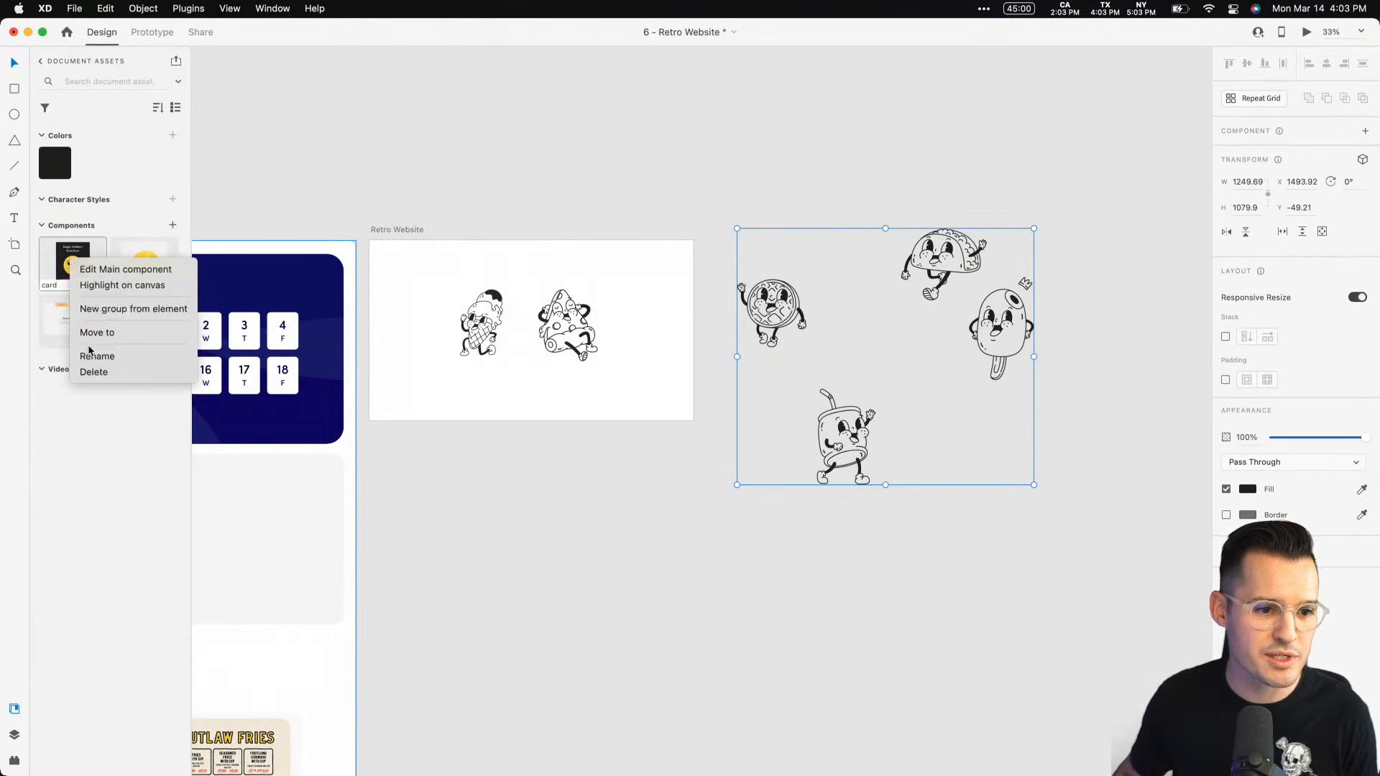
click(94, 373)
right_click(80, 265)
click(101, 378)
click(594, 182)
Move the ice cream cone and pizza illustrations off the Retro Website artboard to sit among the other characters.
scroll(1150, 619, up, 2)
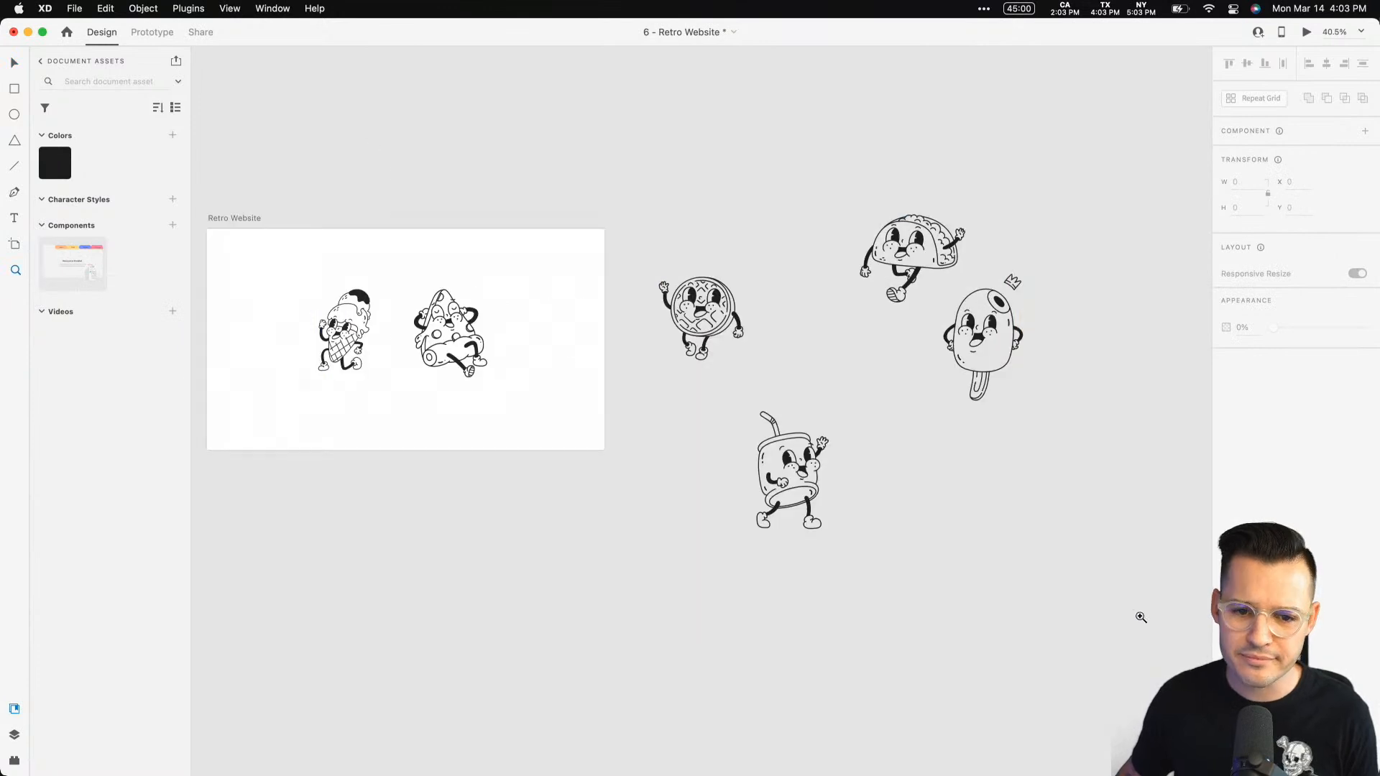
drag(1149, 634, 1026, 559)
scroll(396, 163, left, 3)
scroll(396, 162, down, 1)
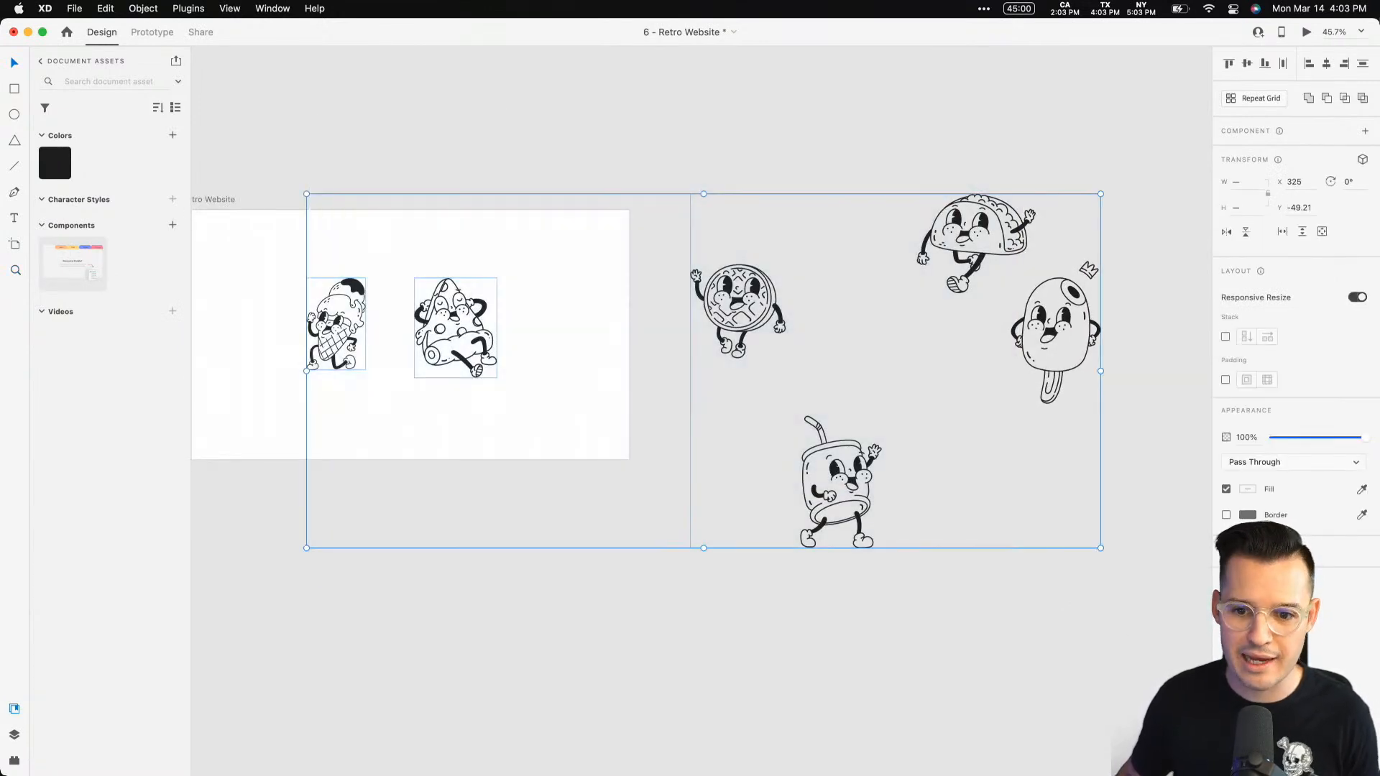
click(401, 139)
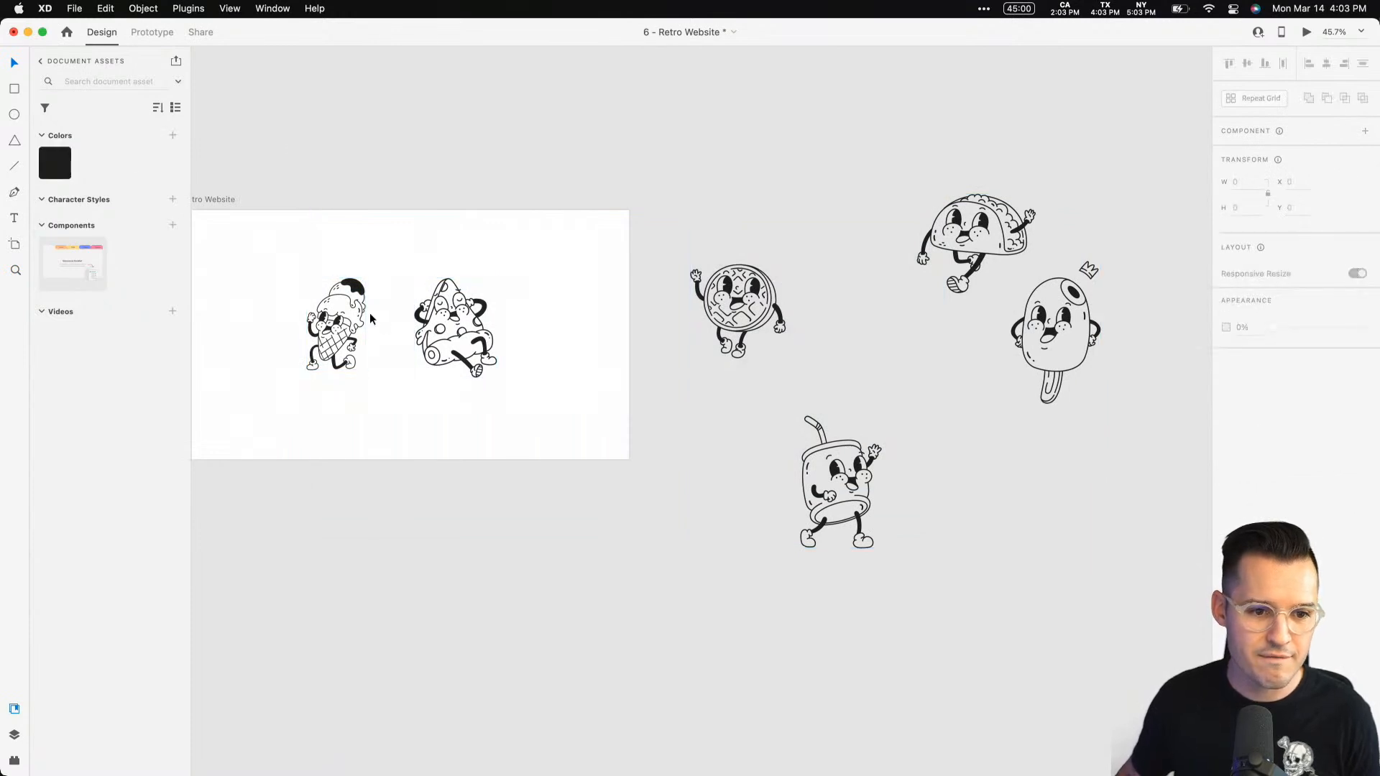
drag(356, 293, 775, 163)
drag(474, 323, 892, 353)
scroll(662, 161, left, 5)
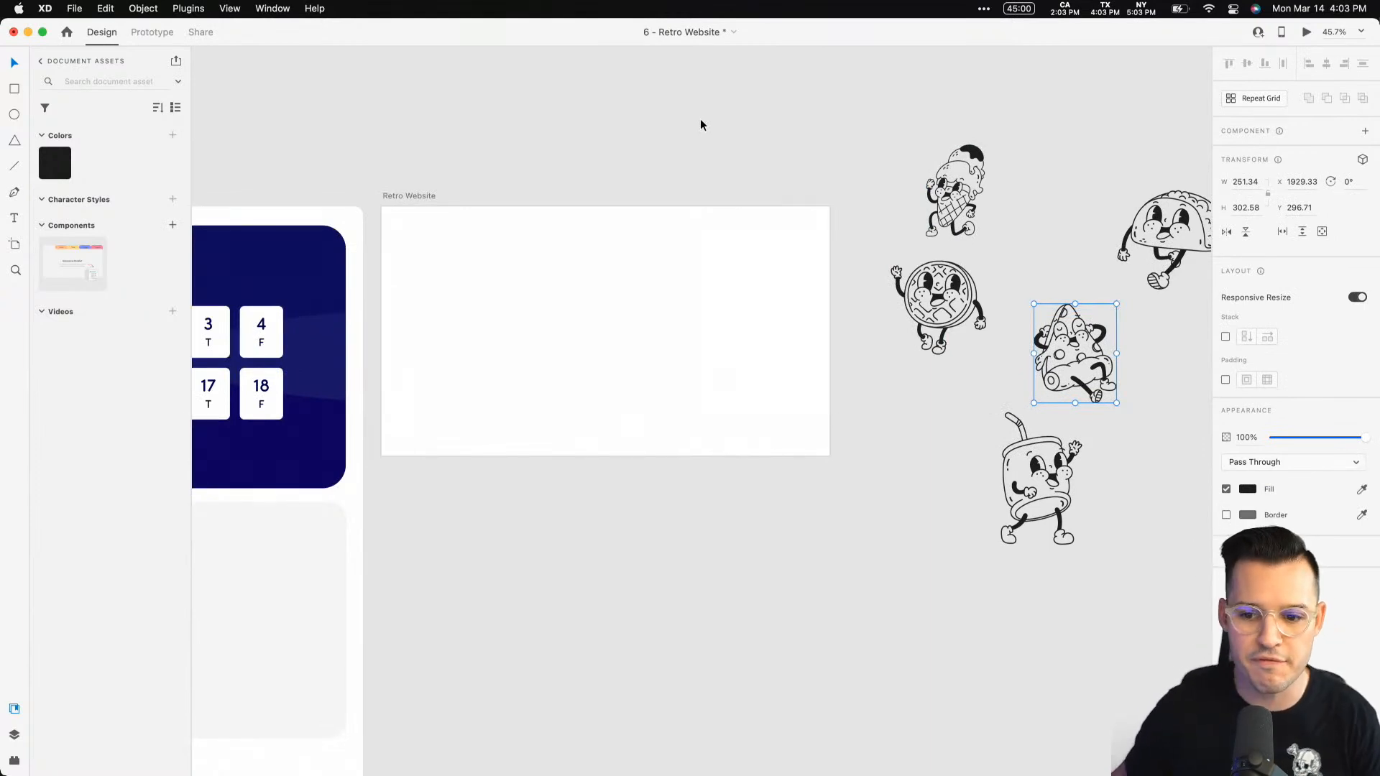
Reveal the desktop files and preview the kiwihug paper texture image.
drag(1376, 429, 1254, 430)
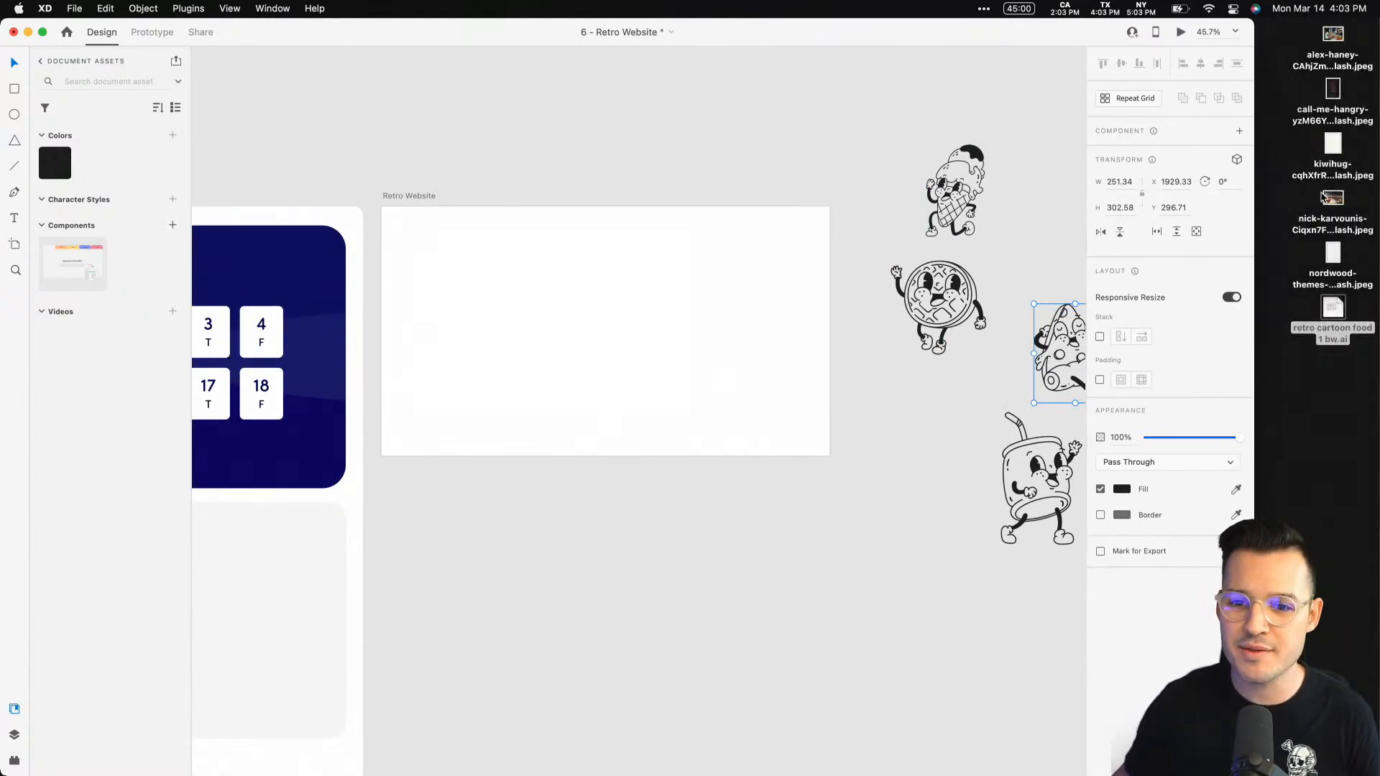
click(1333, 144)
key(space)
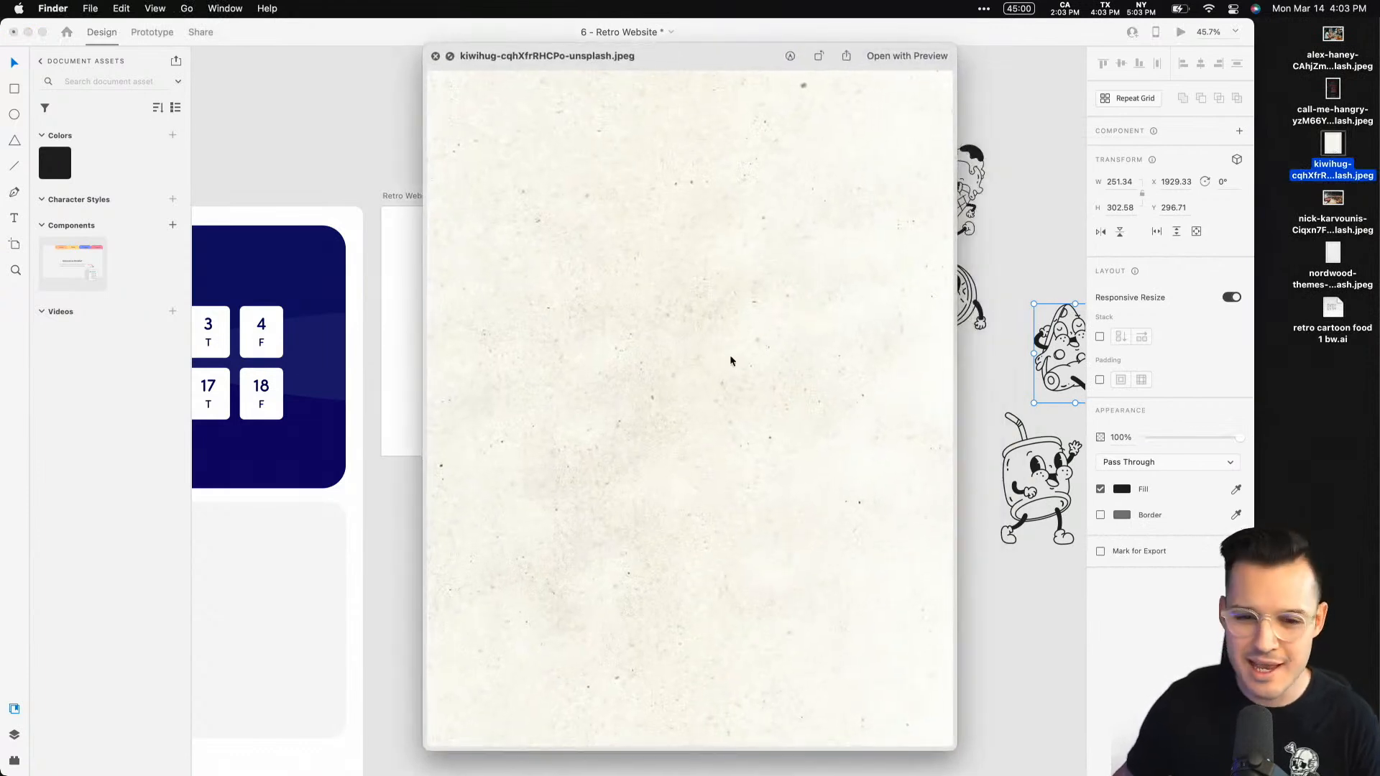
Preview the nordwood-themes texture image and place the kiwihug paper texture onto the Retro Website artboard.
click(1335, 253)
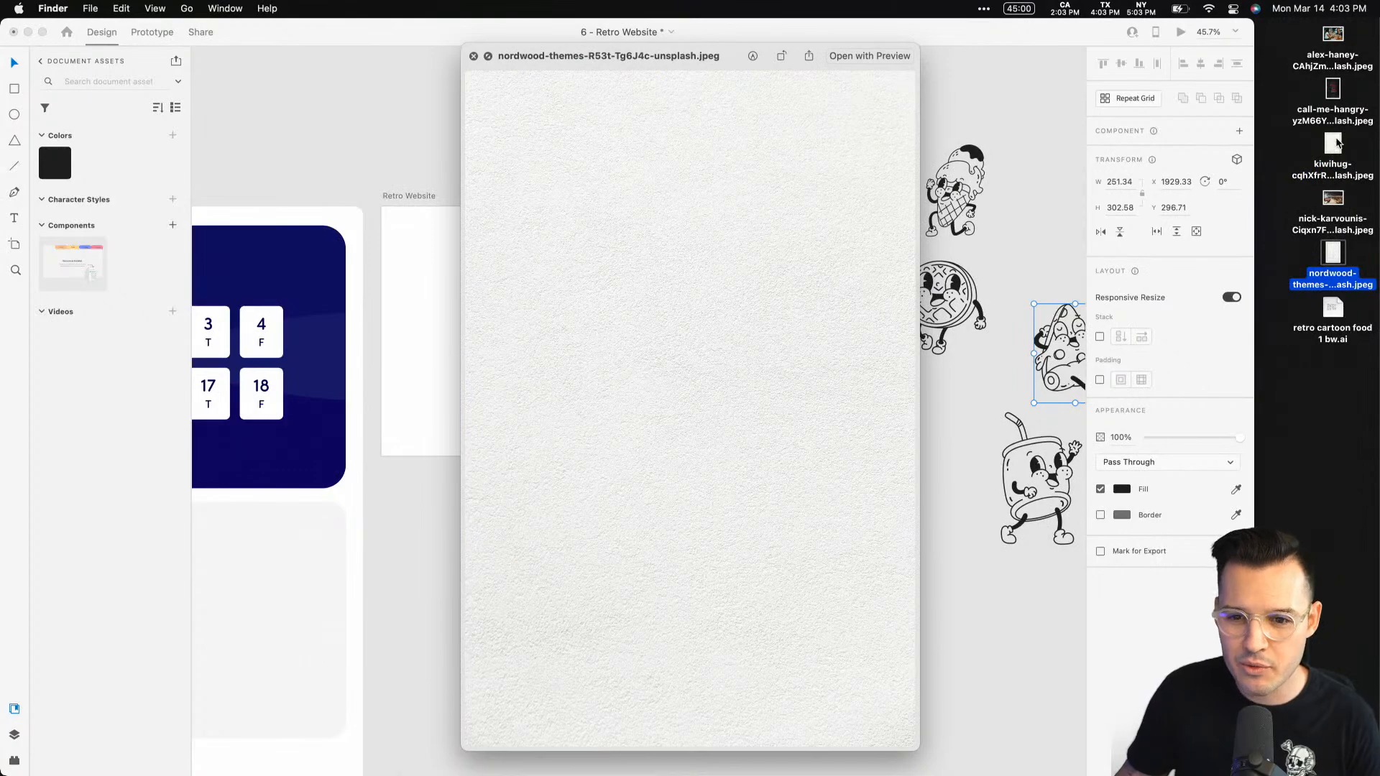
click(1333, 146)
key(space)
drag(1333, 146, 638, 338)
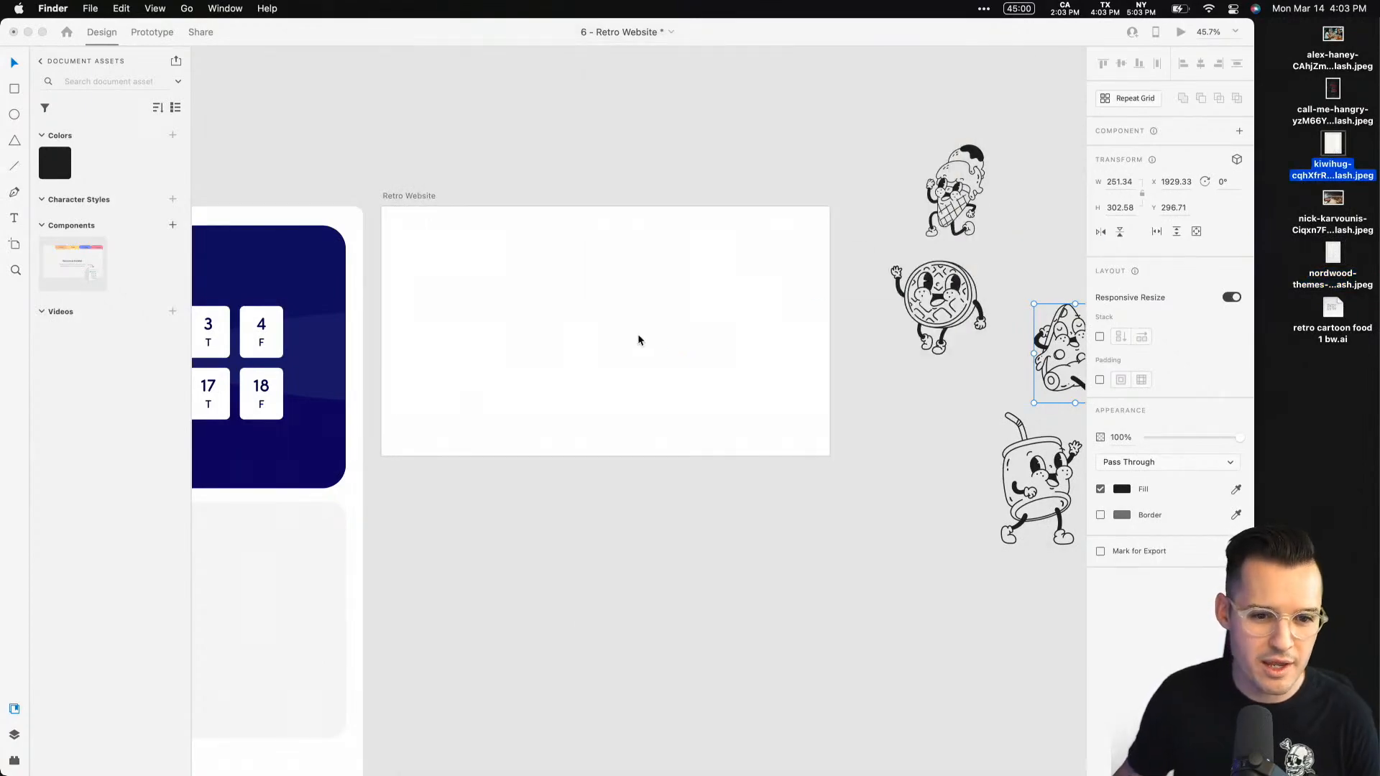
click(695, 392)
key(super+minus)
key(super+minus)
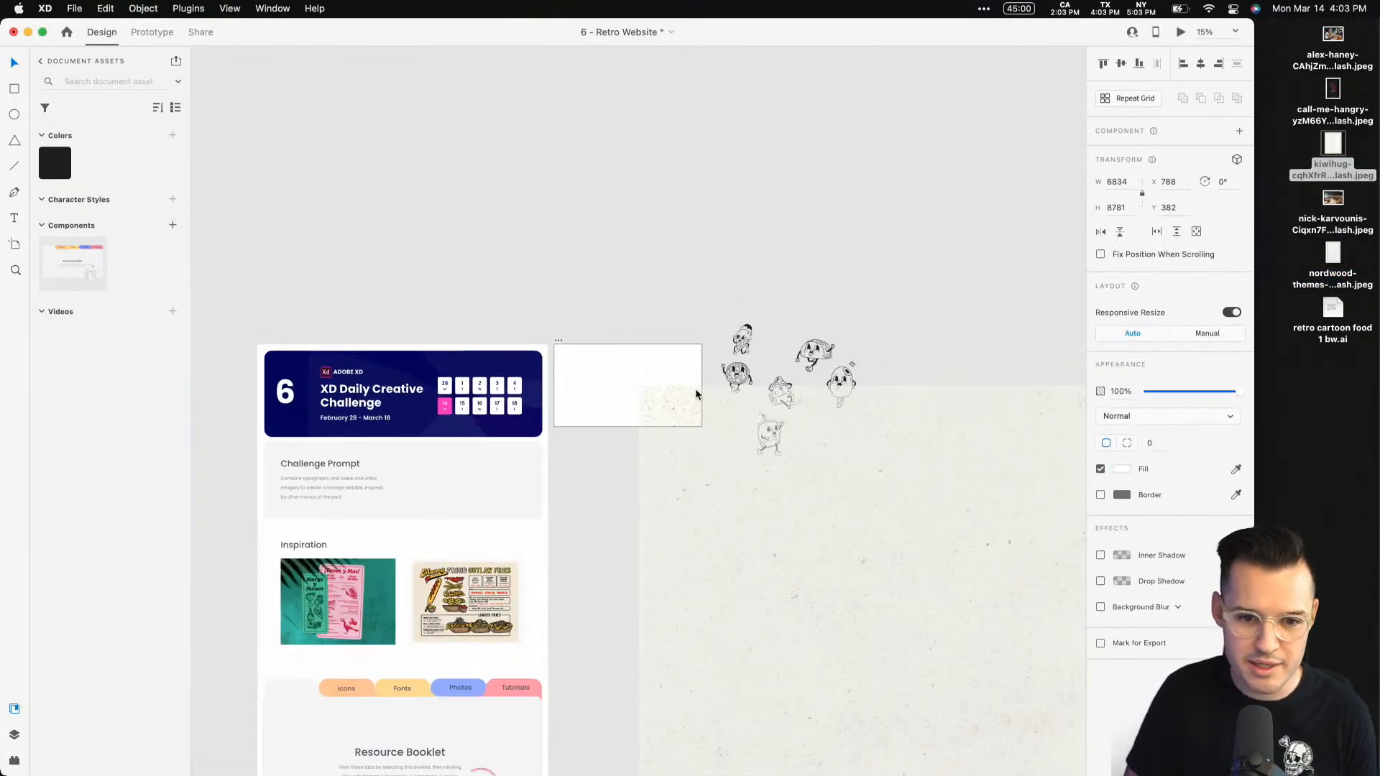
Align the paper texture to the artboard's top-left corner at X 0, Y 0 and scale it to 1366 by 1755.
drag(679, 408, 386, 159)
key(super+minus)
key(super+minus)
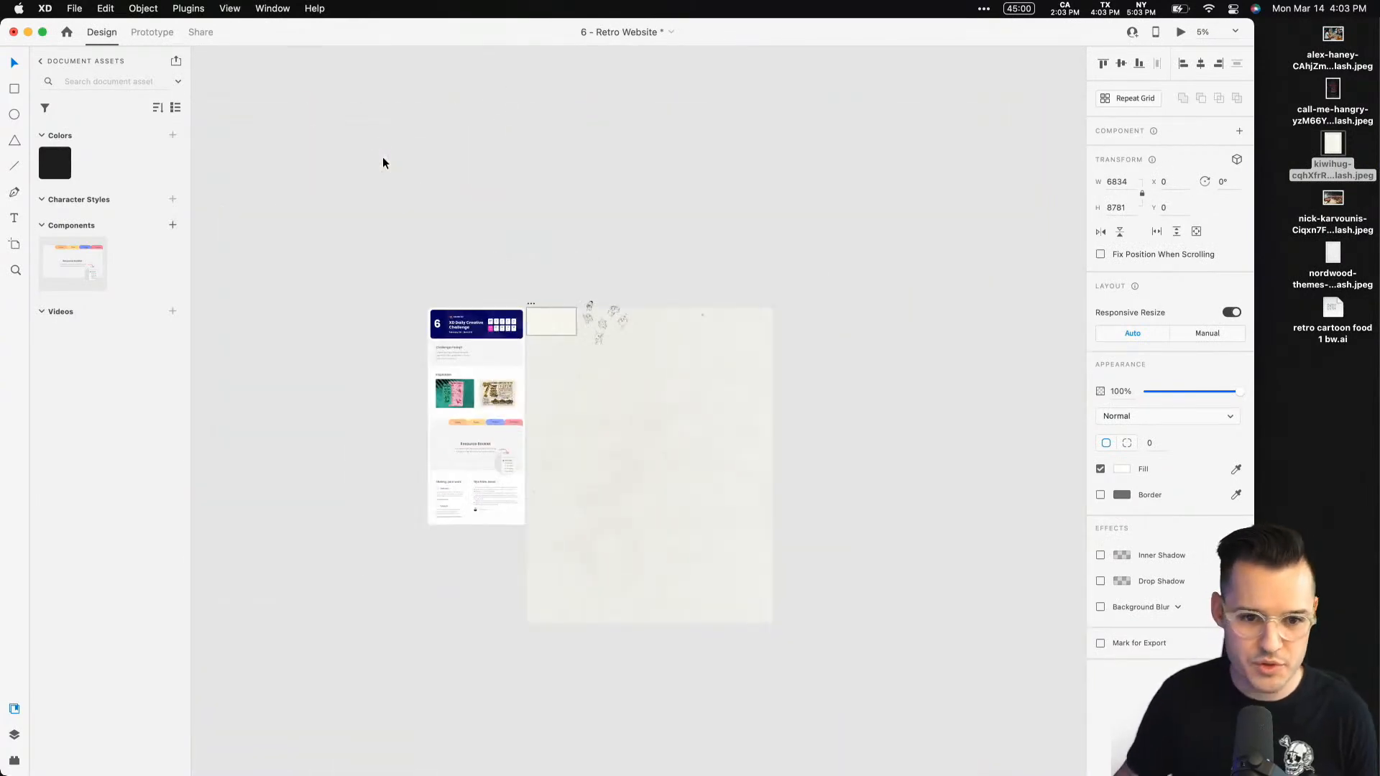
drag(772, 623, 568, 439)
drag(485, 243, 632, 437)
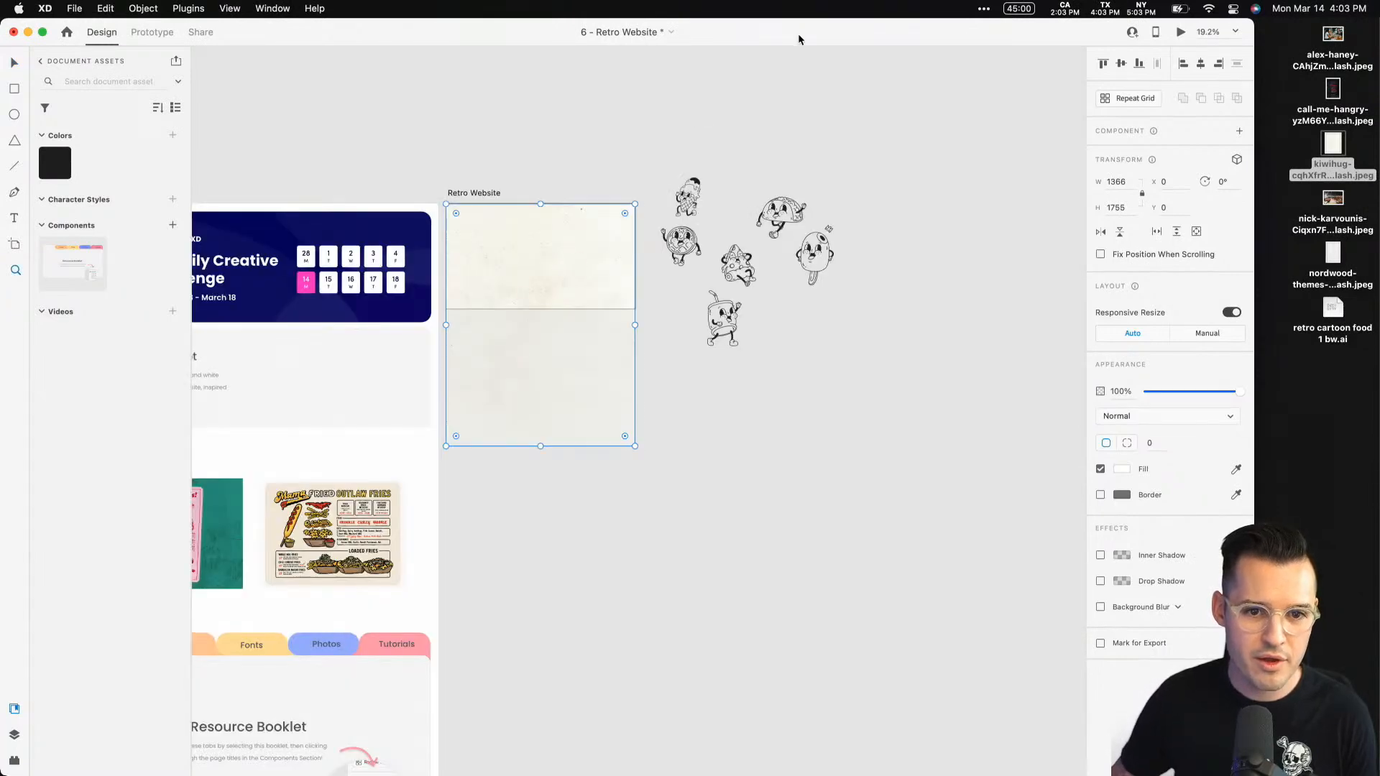
Maximize the document window and extend the Retro Website artboard downward into a taller page.
double_click(800, 33)
drag(541, 247, 704, 372)
drag(822, 459, 922, 372)
key(v)
key(super+minus)
scroll(862, 367, down, 2)
click(575, 133)
drag(722, 324, 768, 748)
Duplicate the paper texture below the original and group both copies into a 1366 by 3488 background.
scroll(932, 503, down, 3)
drag(739, 237, 743, 584)
drag(960, 546, 933, 521)
click(638, 241)
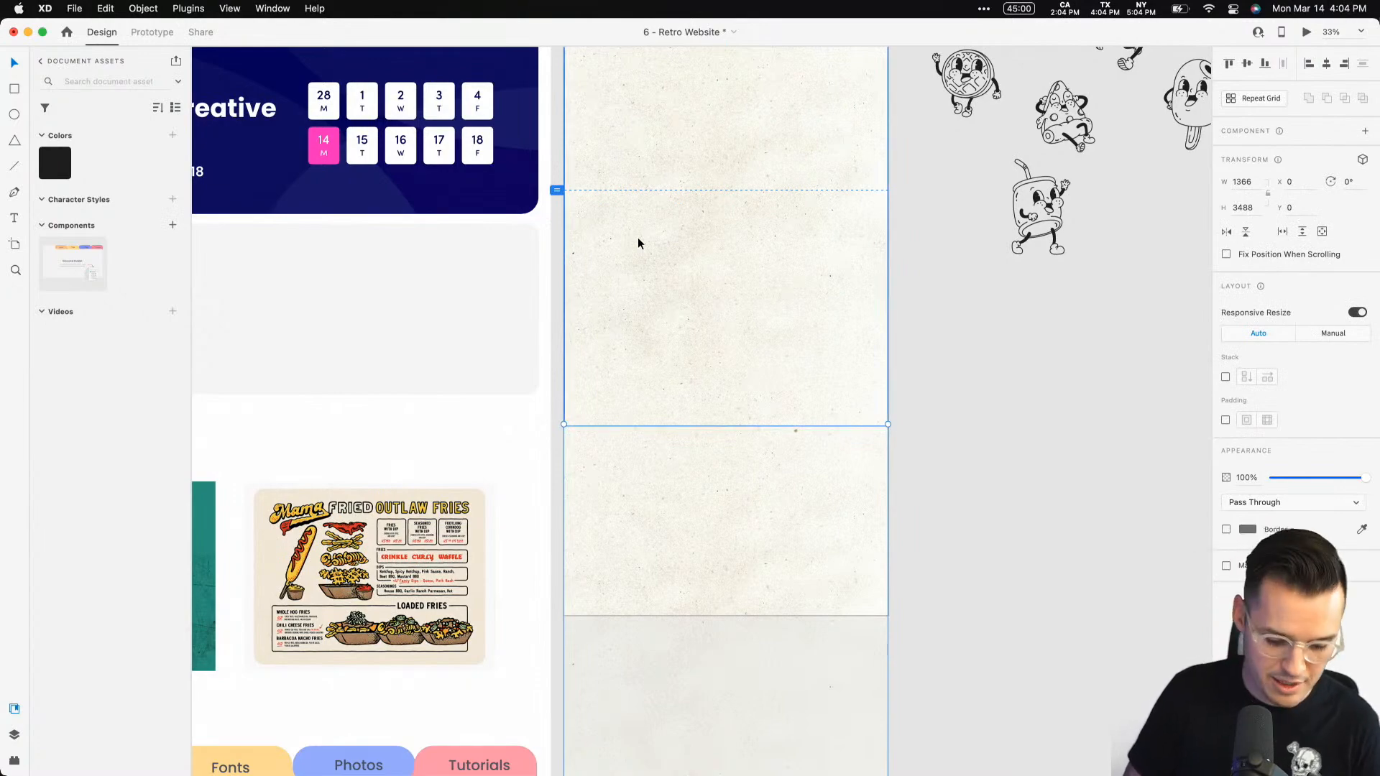
Lock the grouped paper texture background and display the document's layers.
key(super+l)
key(super+y)
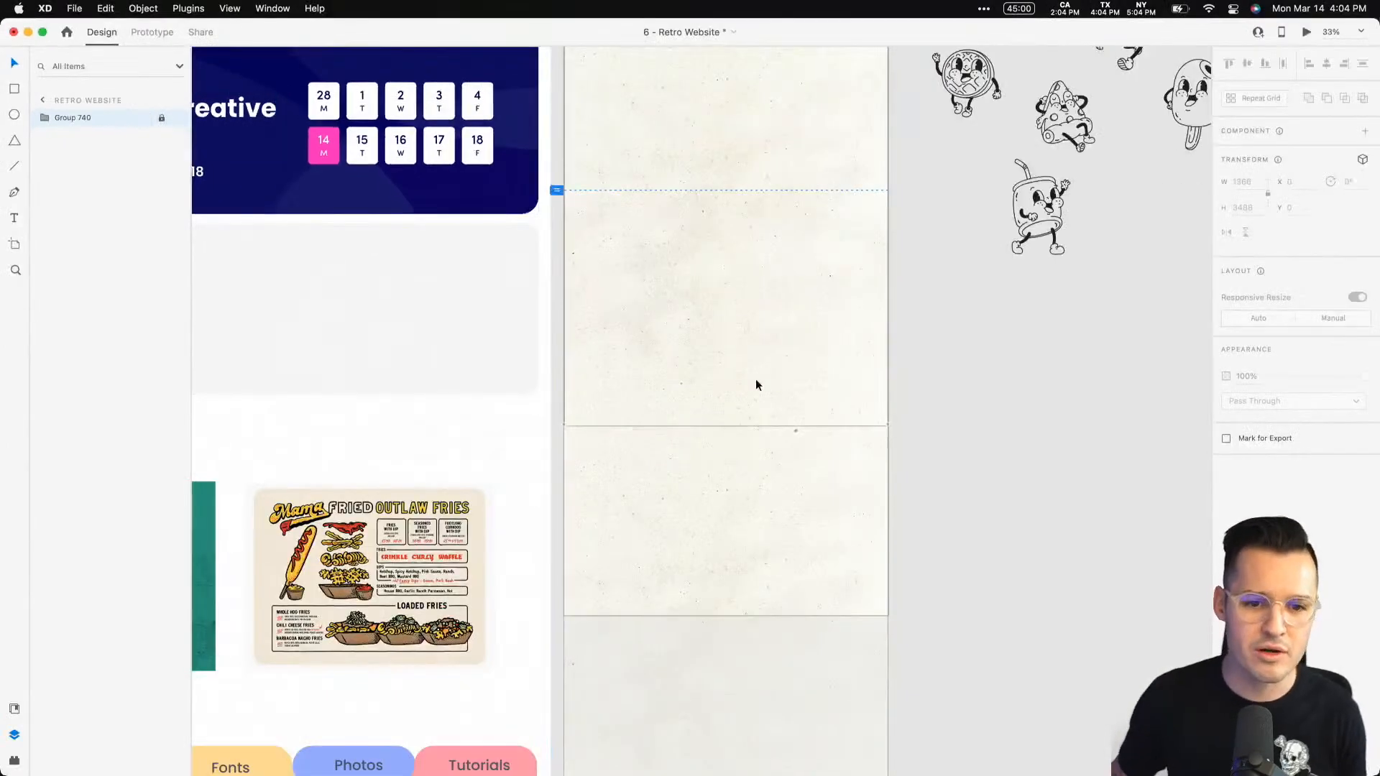
click(963, 348)
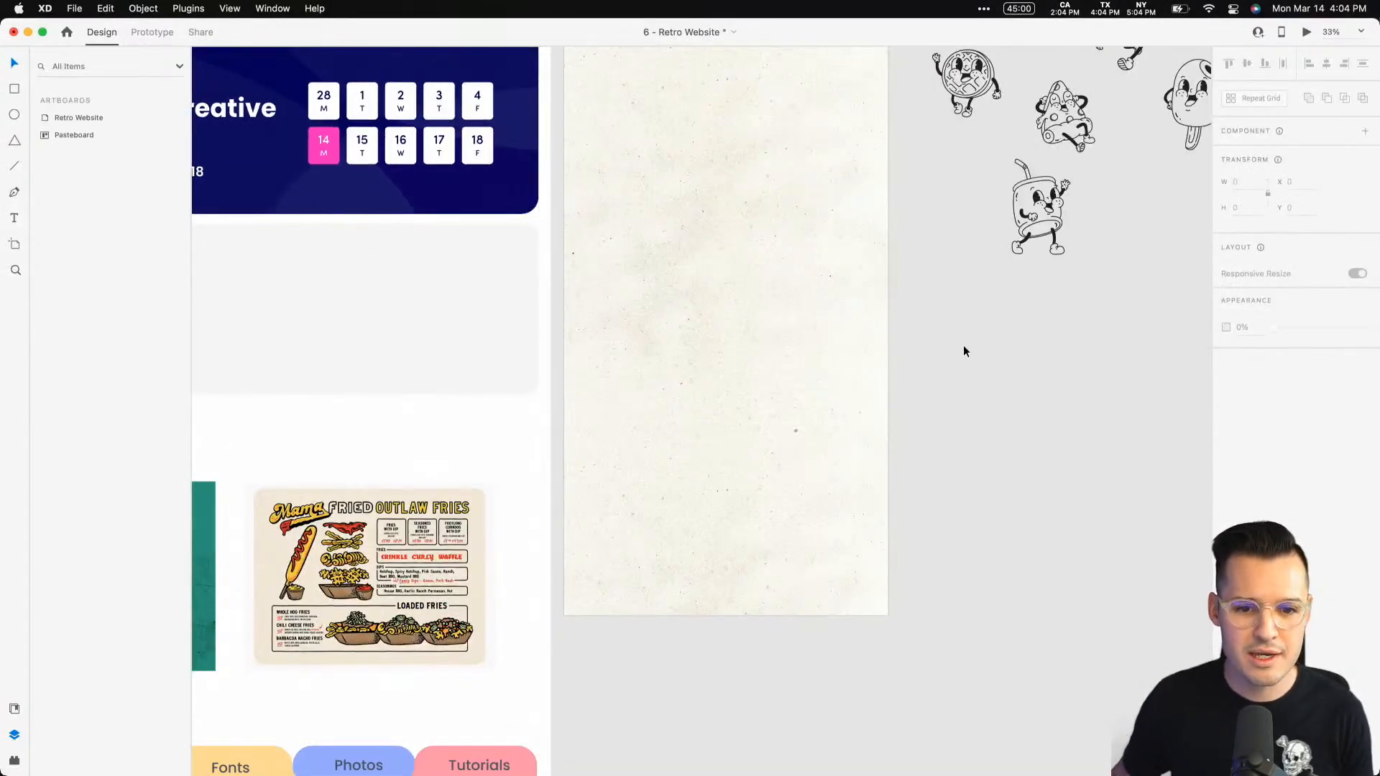
scroll(1020, 467, up, 5)
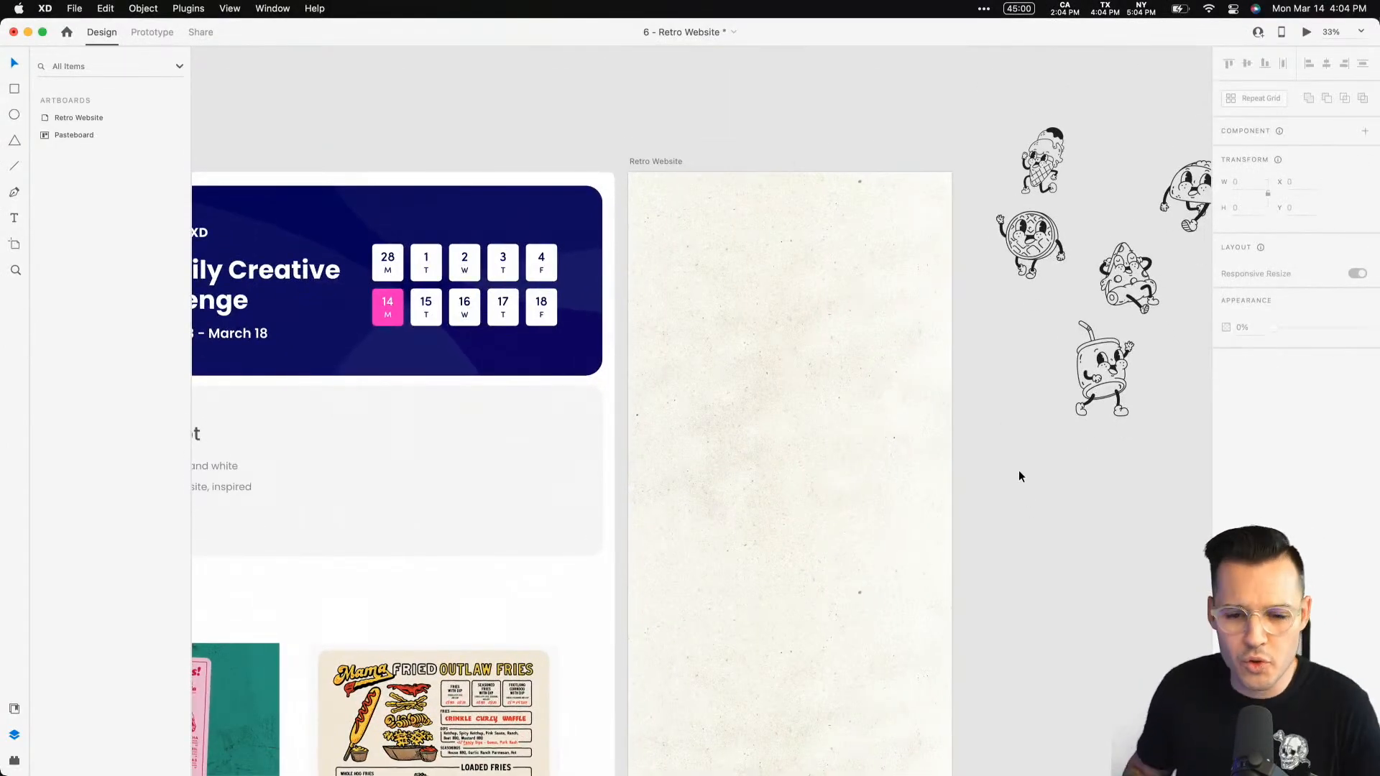
Unlock the grouped paper texture and lower its opacity to 55%.
click(906, 433)
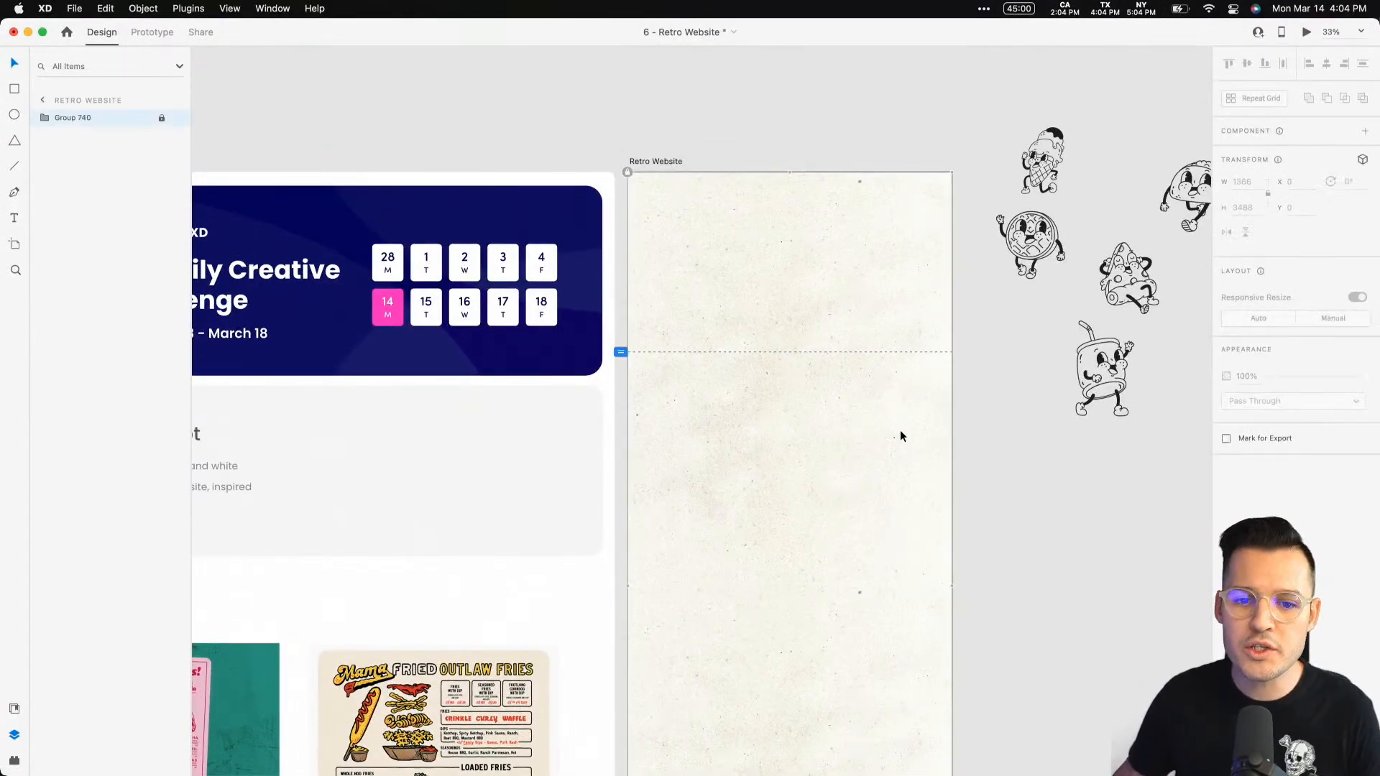
click(627, 172)
drag(1349, 483, 1325, 483)
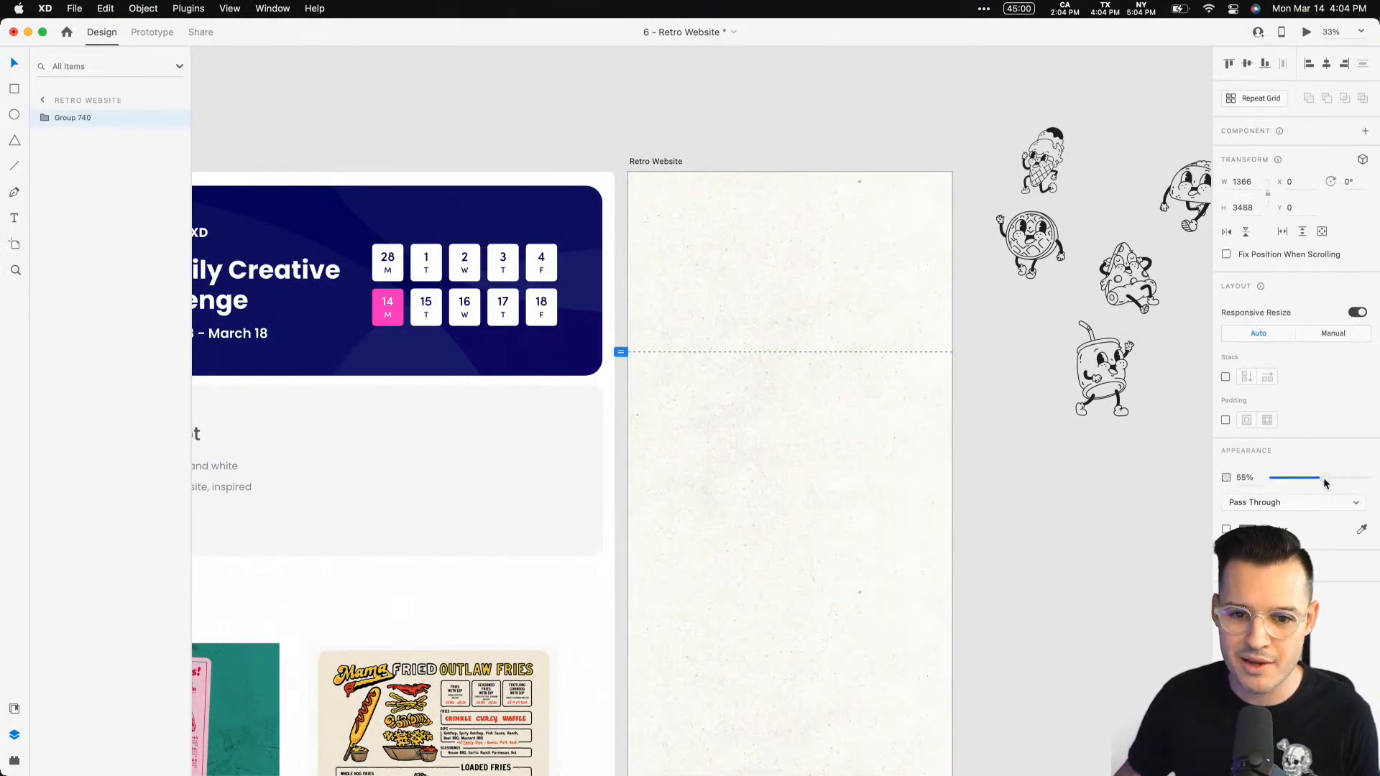
click(1045, 335)
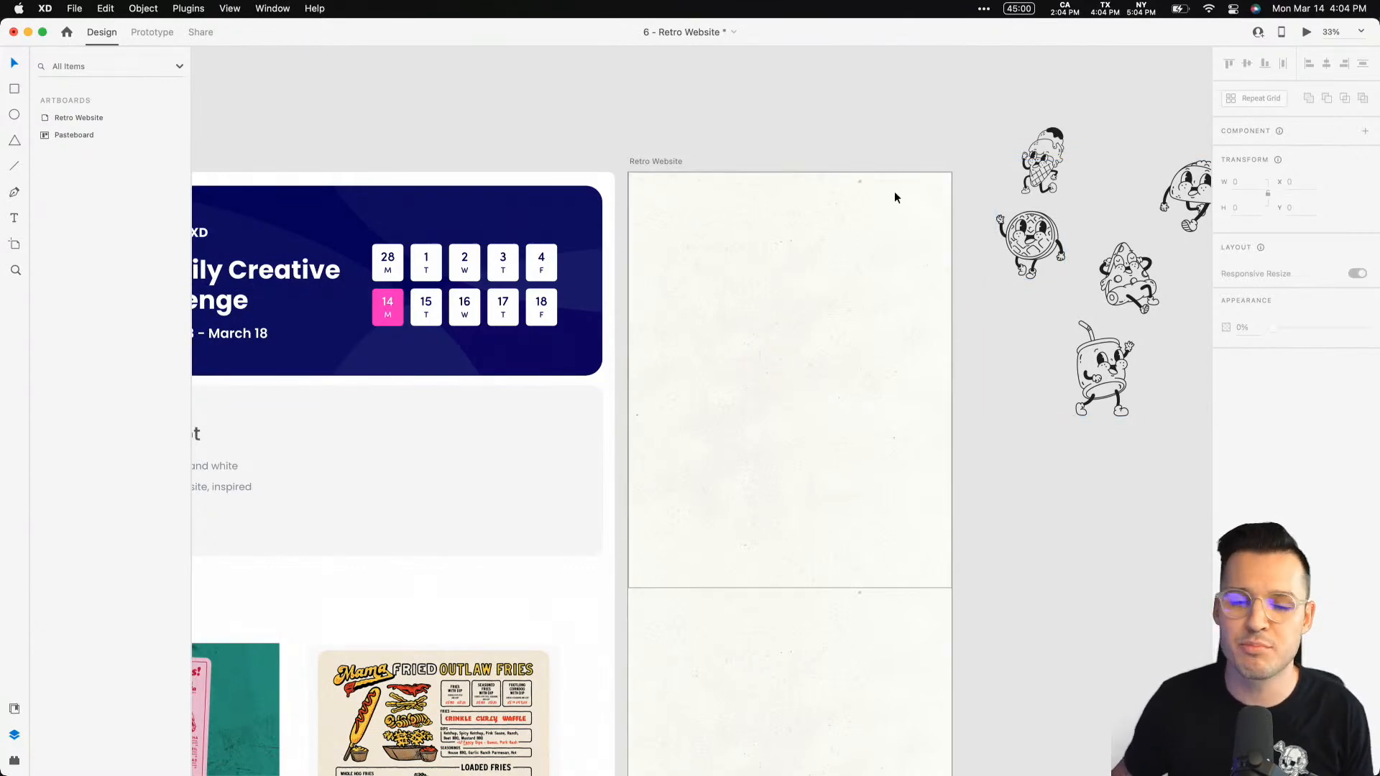
Switch to the Brave browser and browse the Font Packs collection on Adobe Fonts.
key(ctrl+Left)
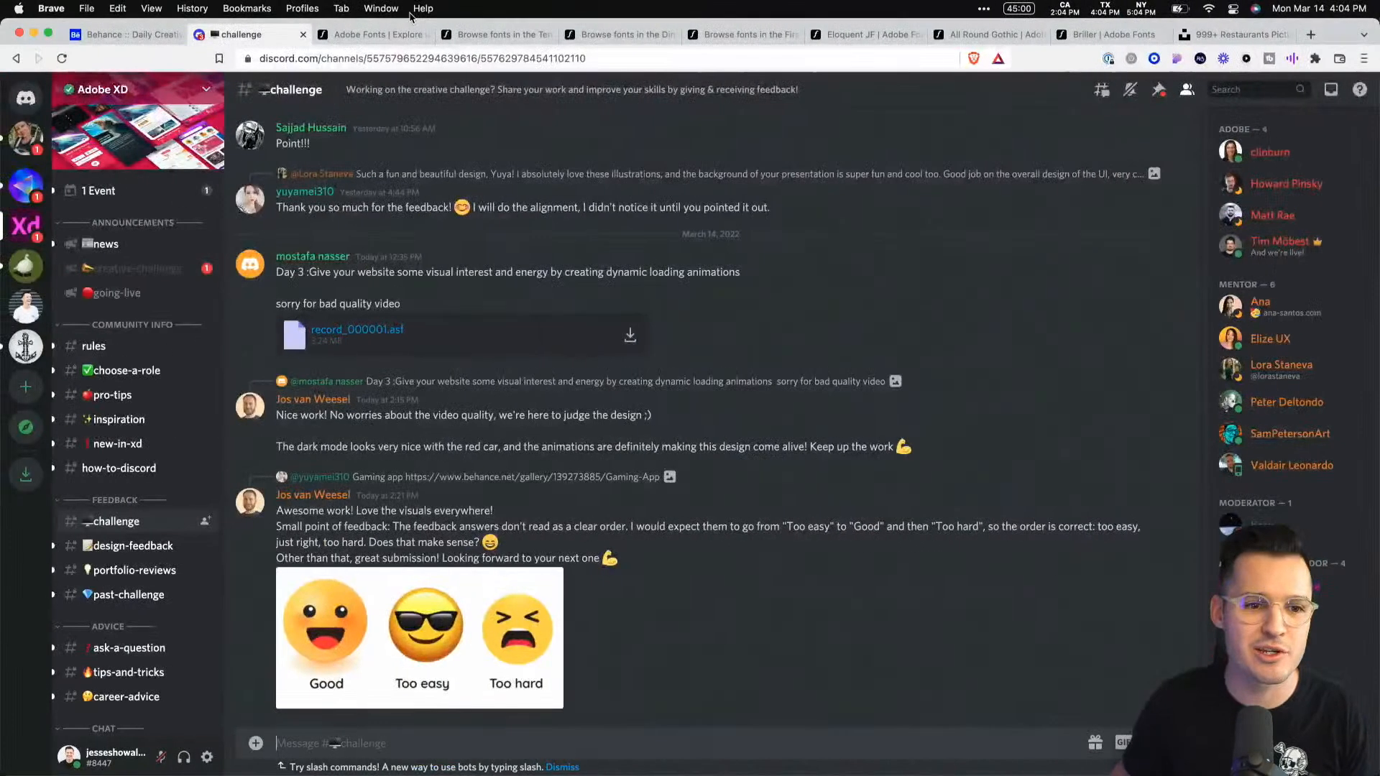
click(373, 36)
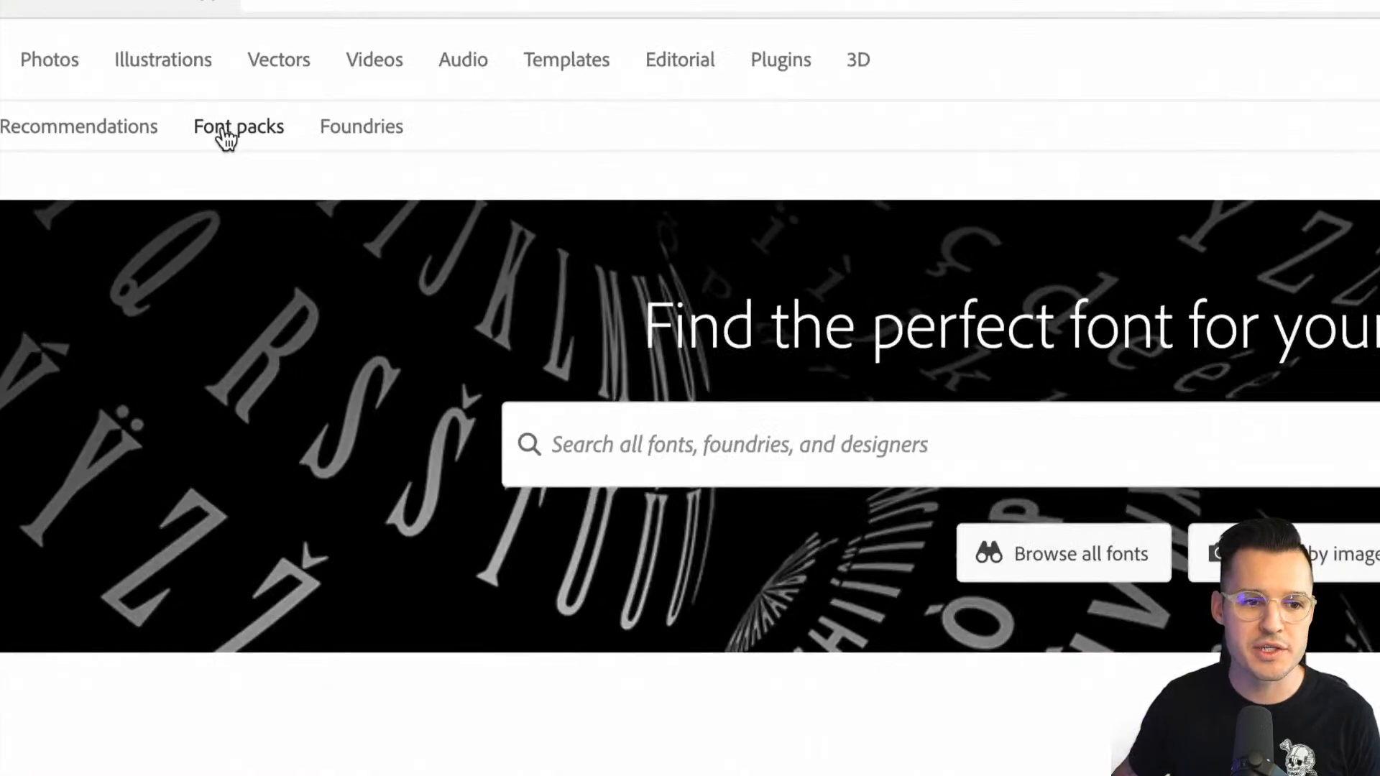
click(229, 129)
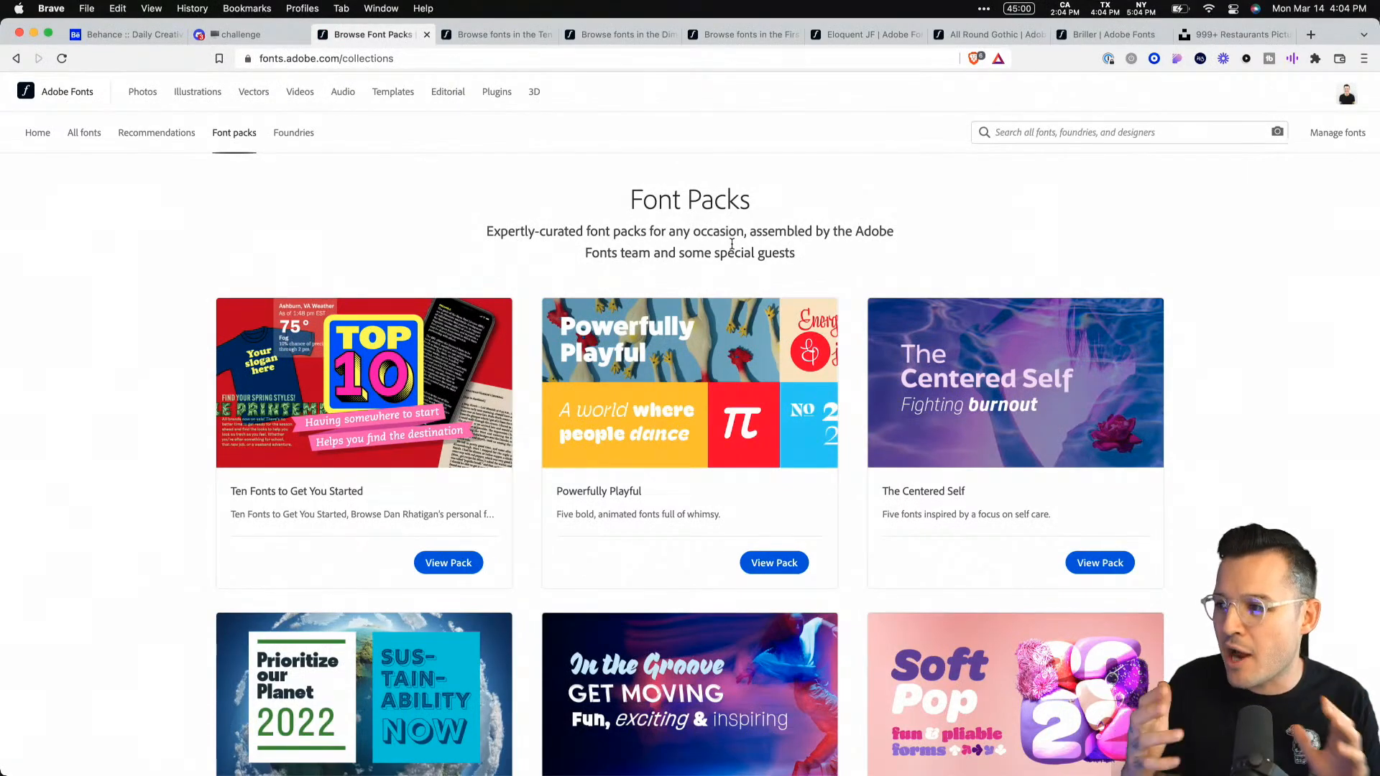
scroll(789, 293, down, 7)
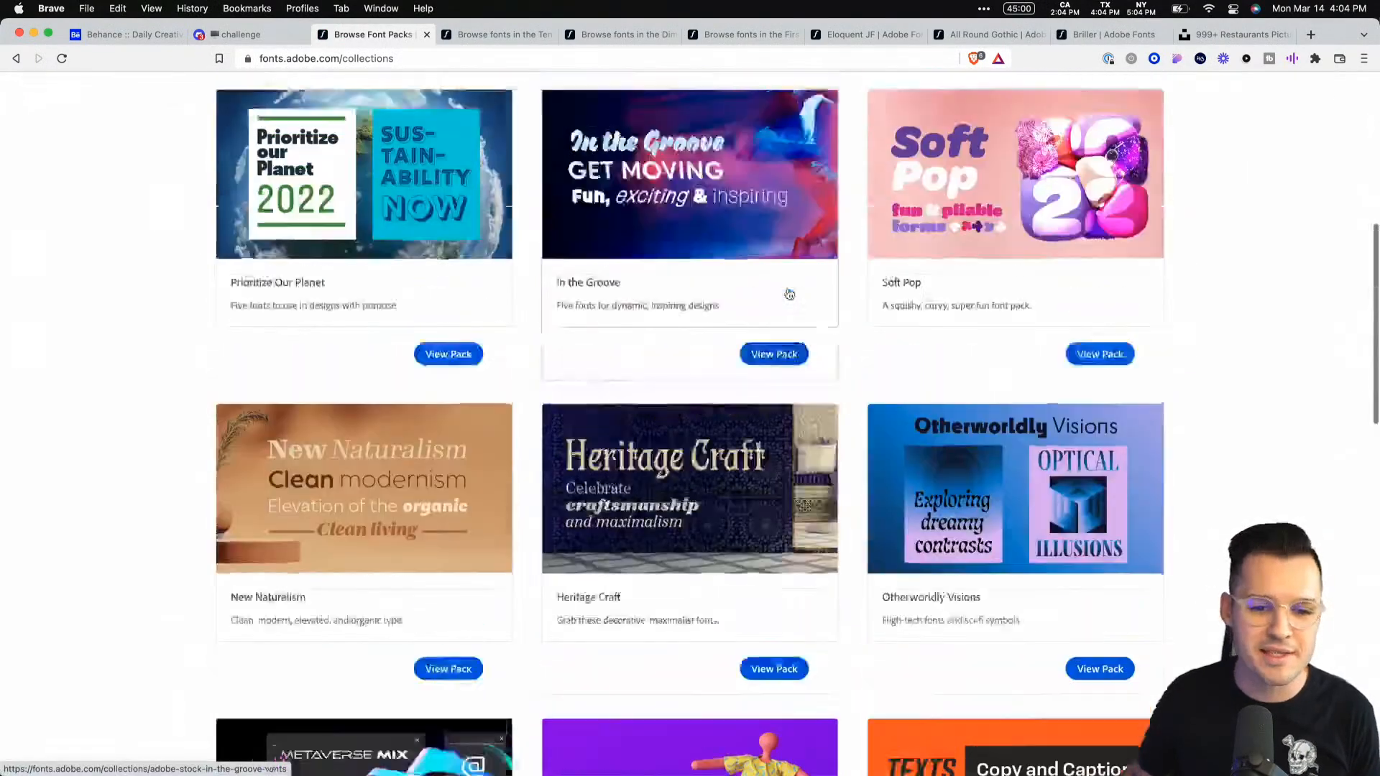
scroll(765, 287, up, 7)
Look through the typefaces in the Ten Fonts to Get You Started and Dimensional Delights packs.
click(489, 36)
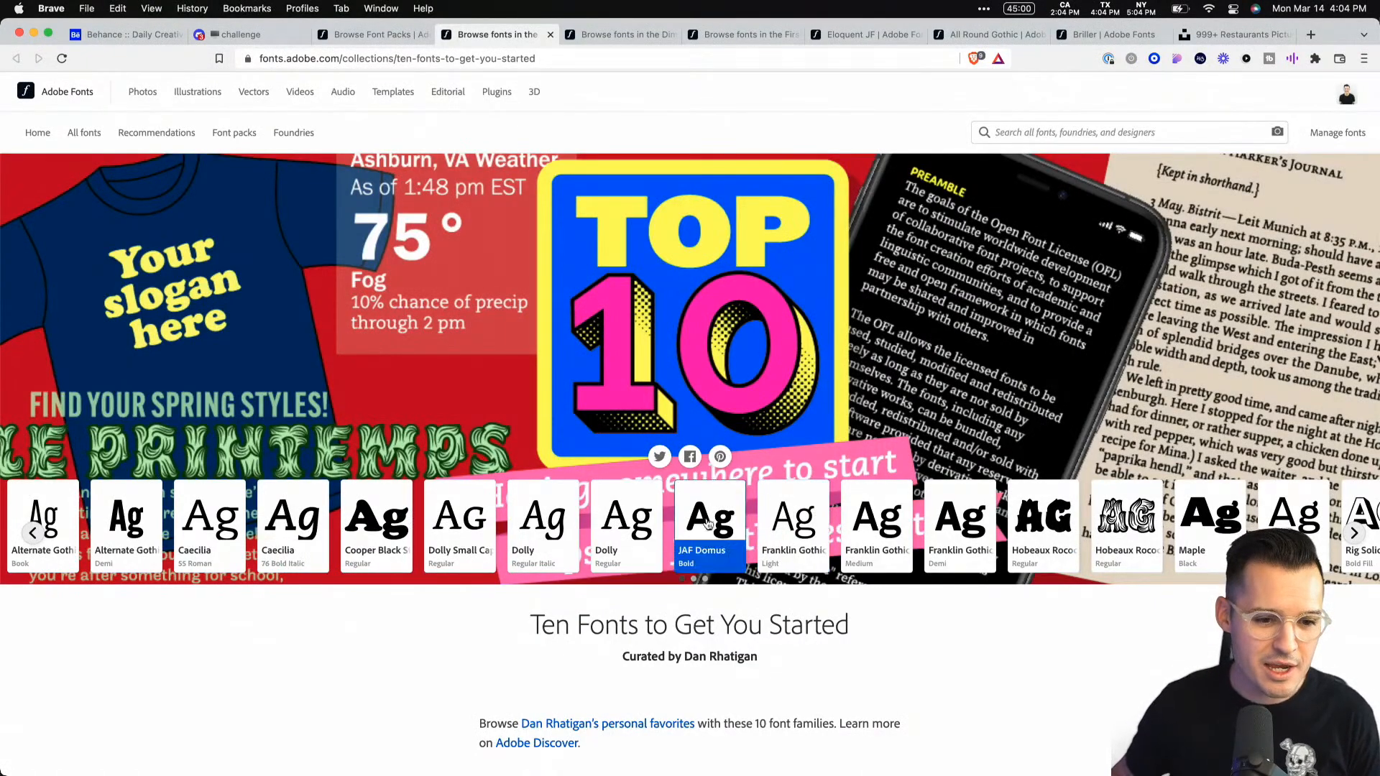
scroll(740, 582, down, 5)
scroll(743, 591, down, 10)
scroll(727, 588, down, 8)
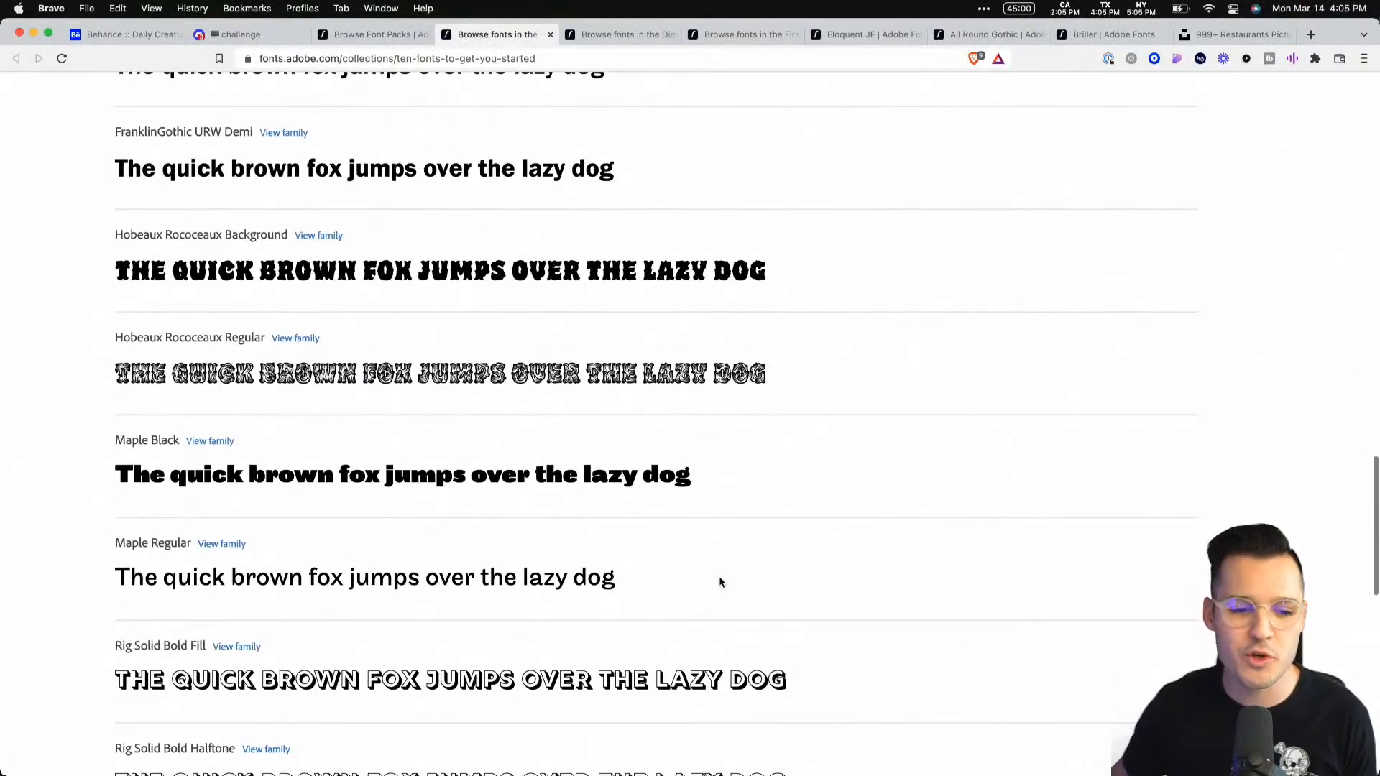
key(ctrl+Tab)
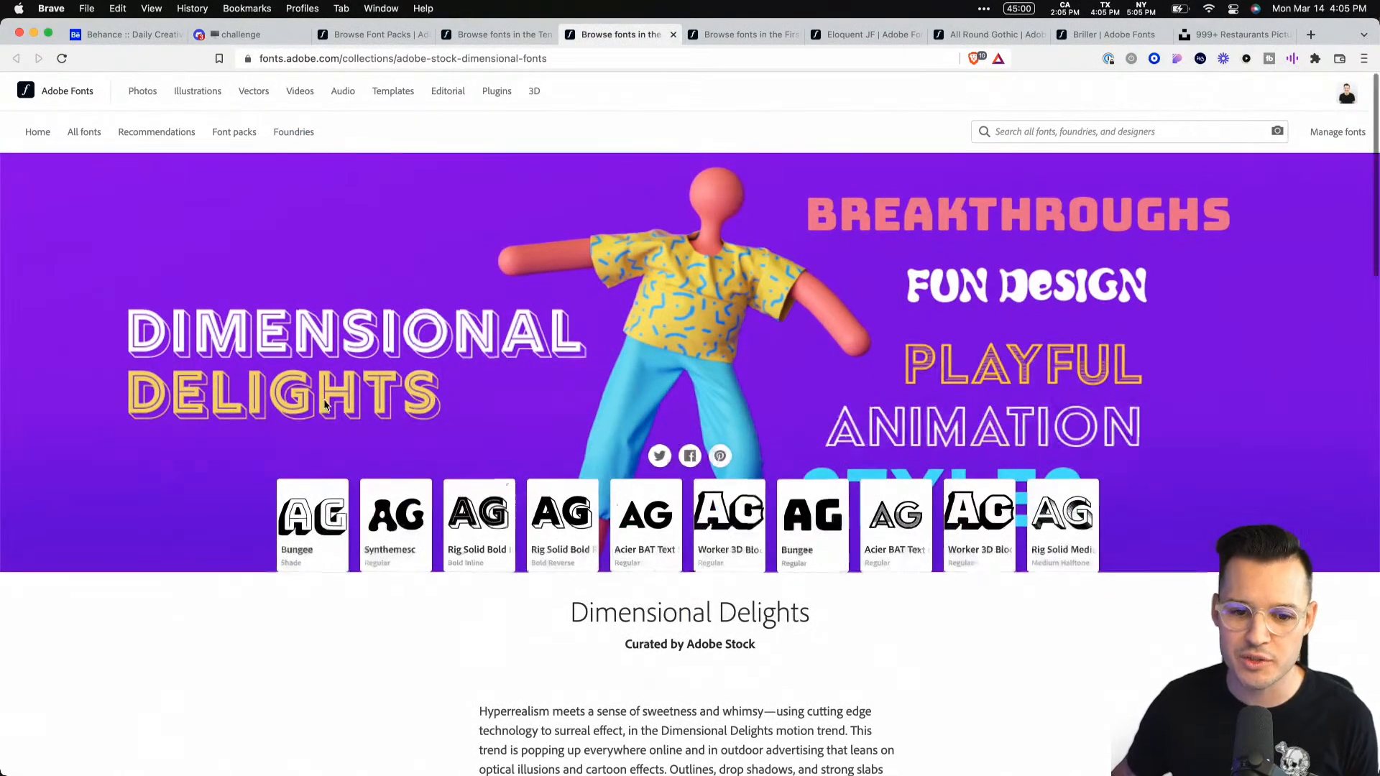
scroll(324, 408, down, 3)
scroll(324, 407, down, 3)
scroll(324, 407, down, 4)
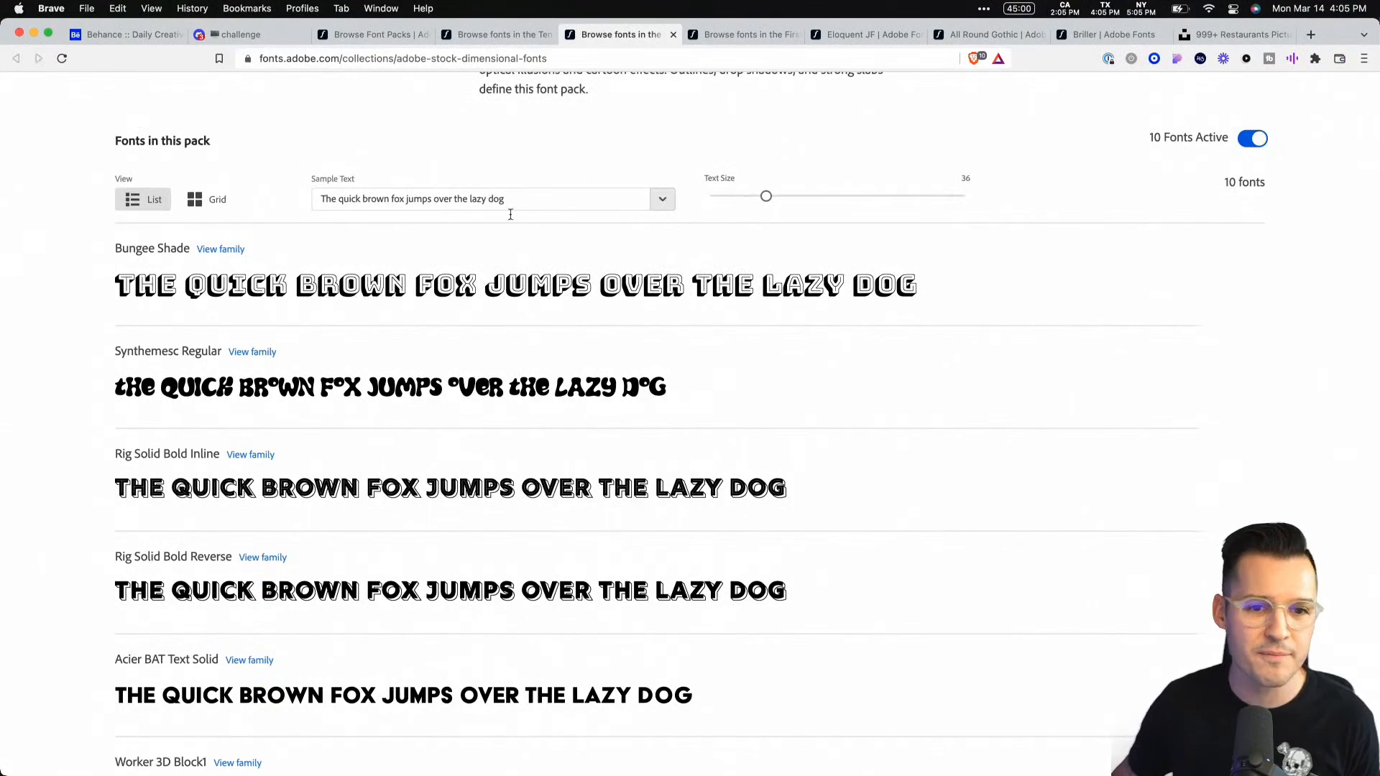
Review the First Impression Power Pack and activate all of its fonts.
click(726, 37)
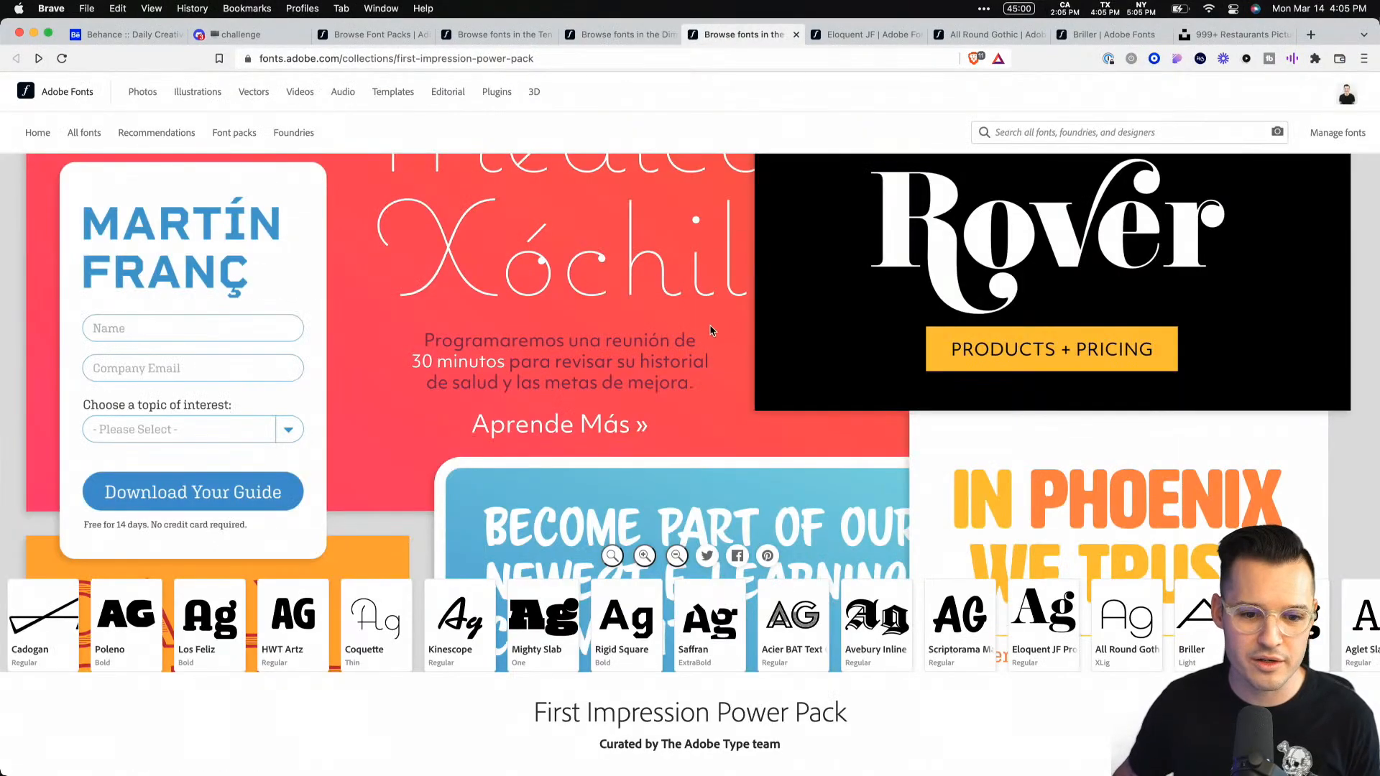
scroll(706, 327, down, 10)
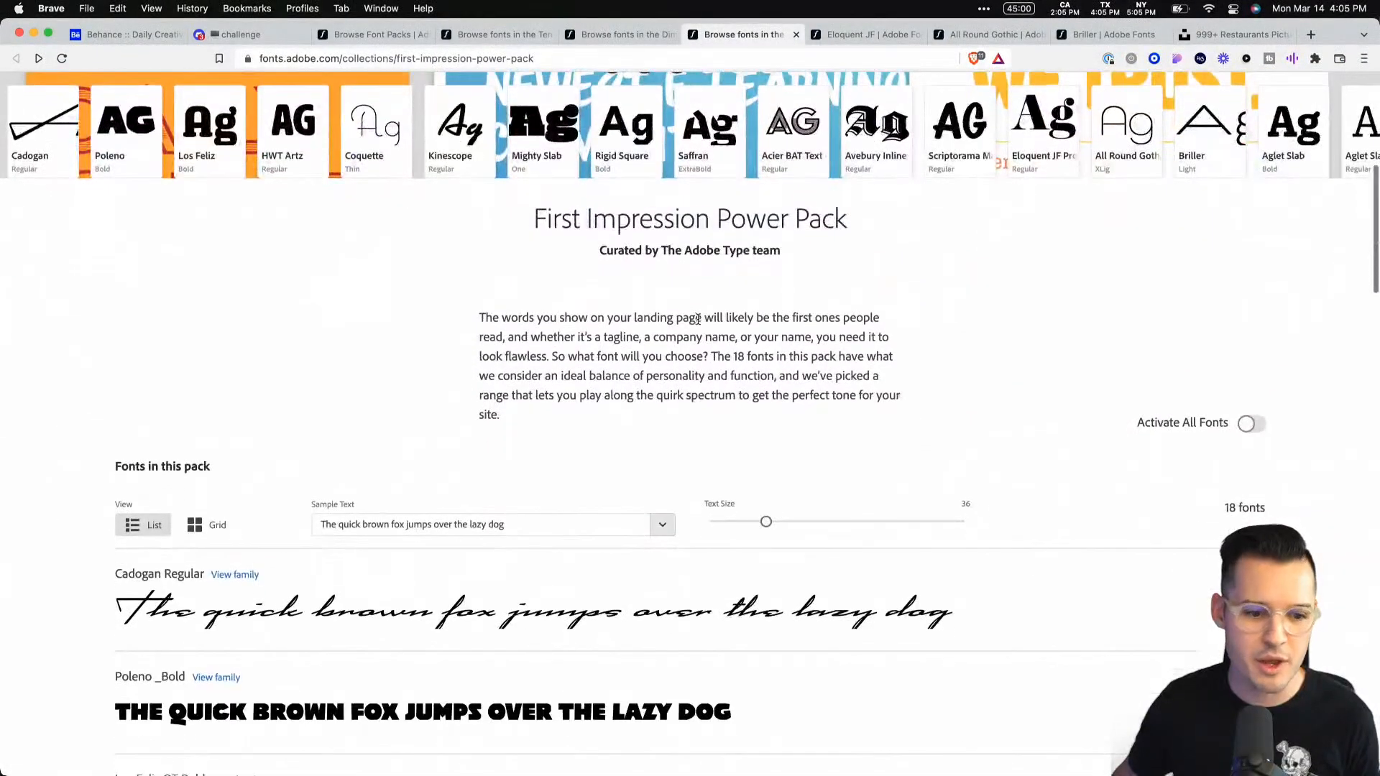
scroll(697, 323, down, 3)
scroll(697, 324, up, 7)
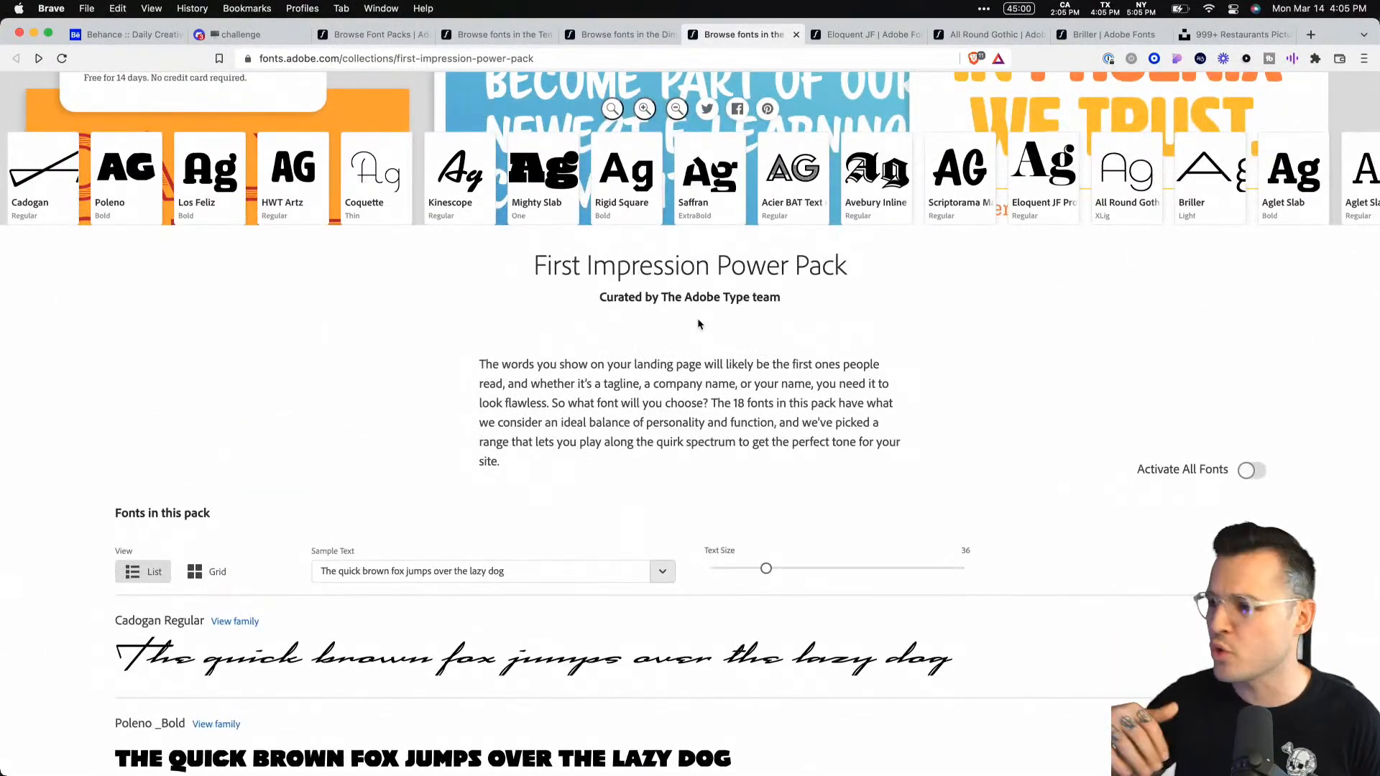
scroll(989, 585, down, 5)
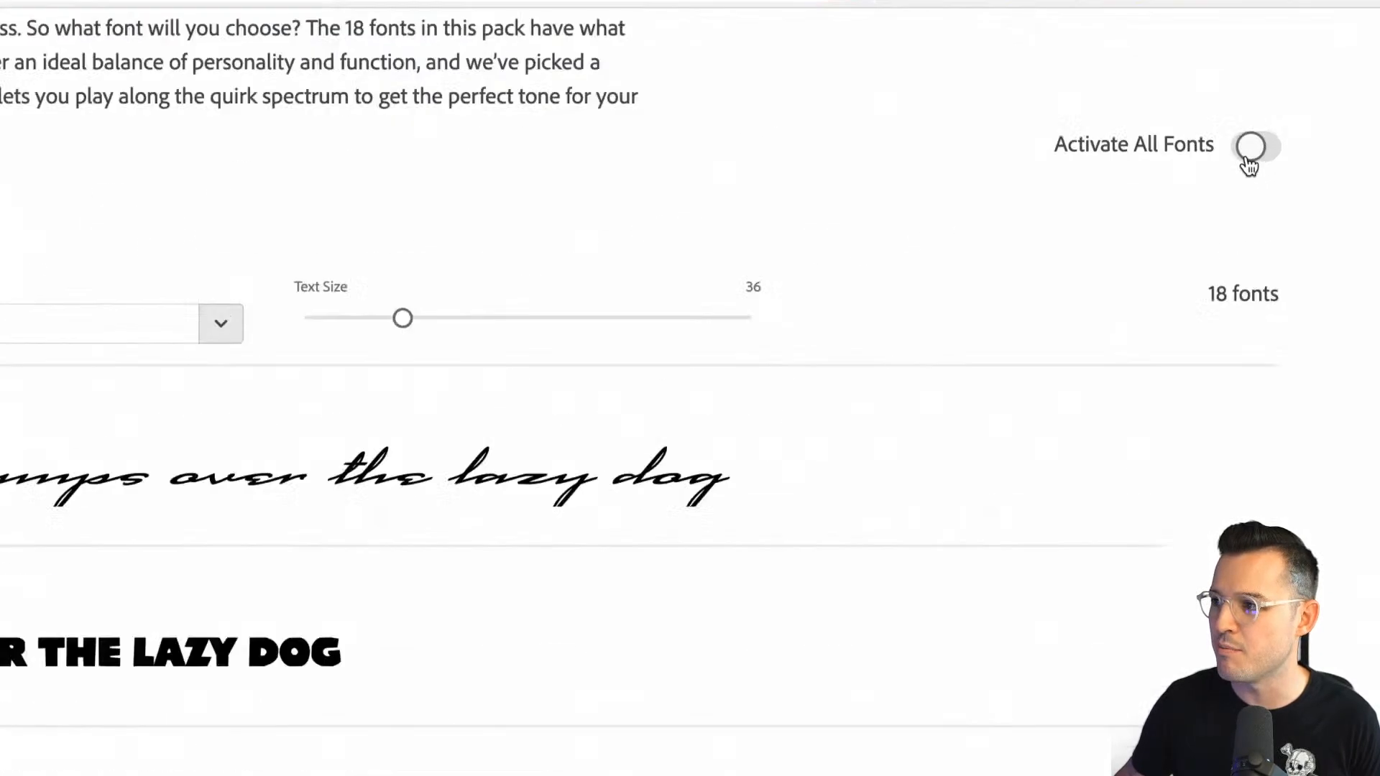
click(1250, 152)
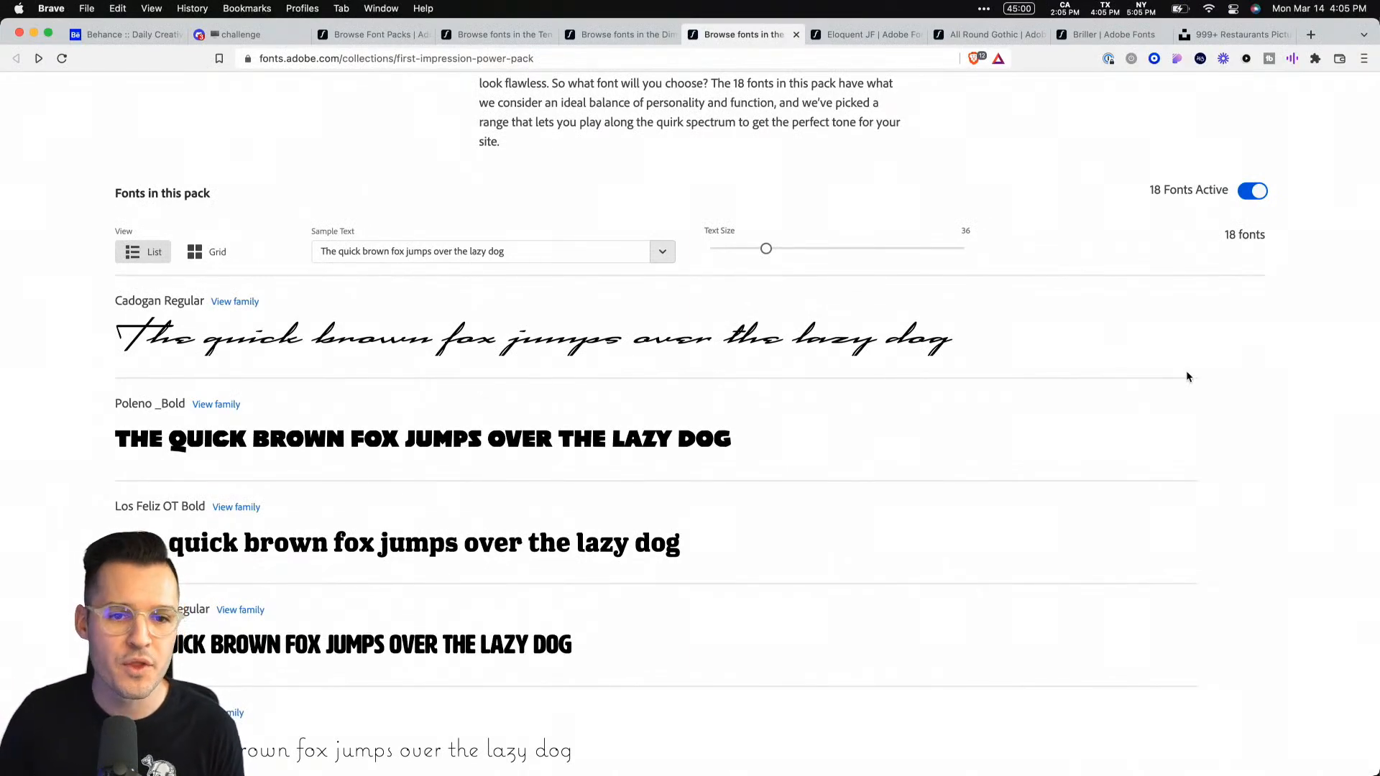
Examine the Eloquent JF, All Round Gothic and Briller font family pages.
click(853, 37)
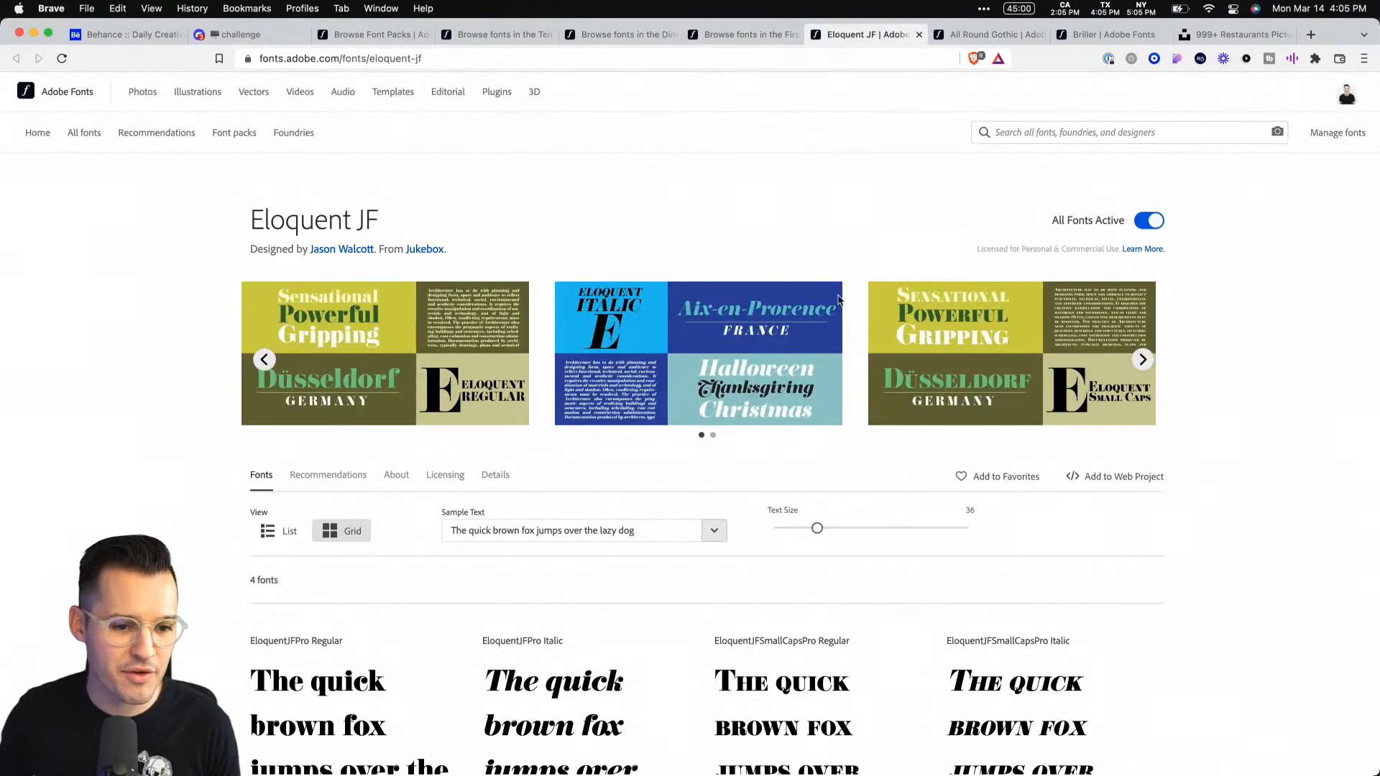
click(1003, 42)
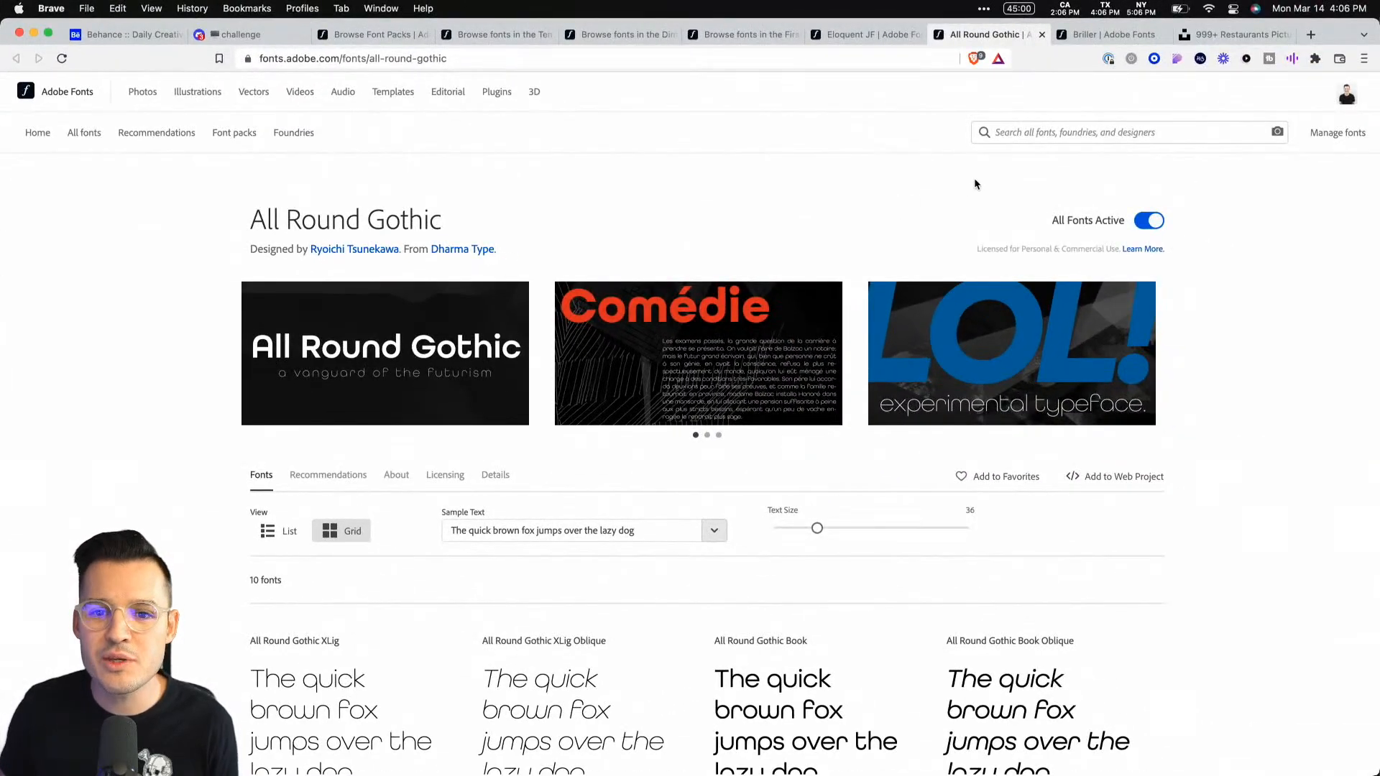
click(1110, 34)
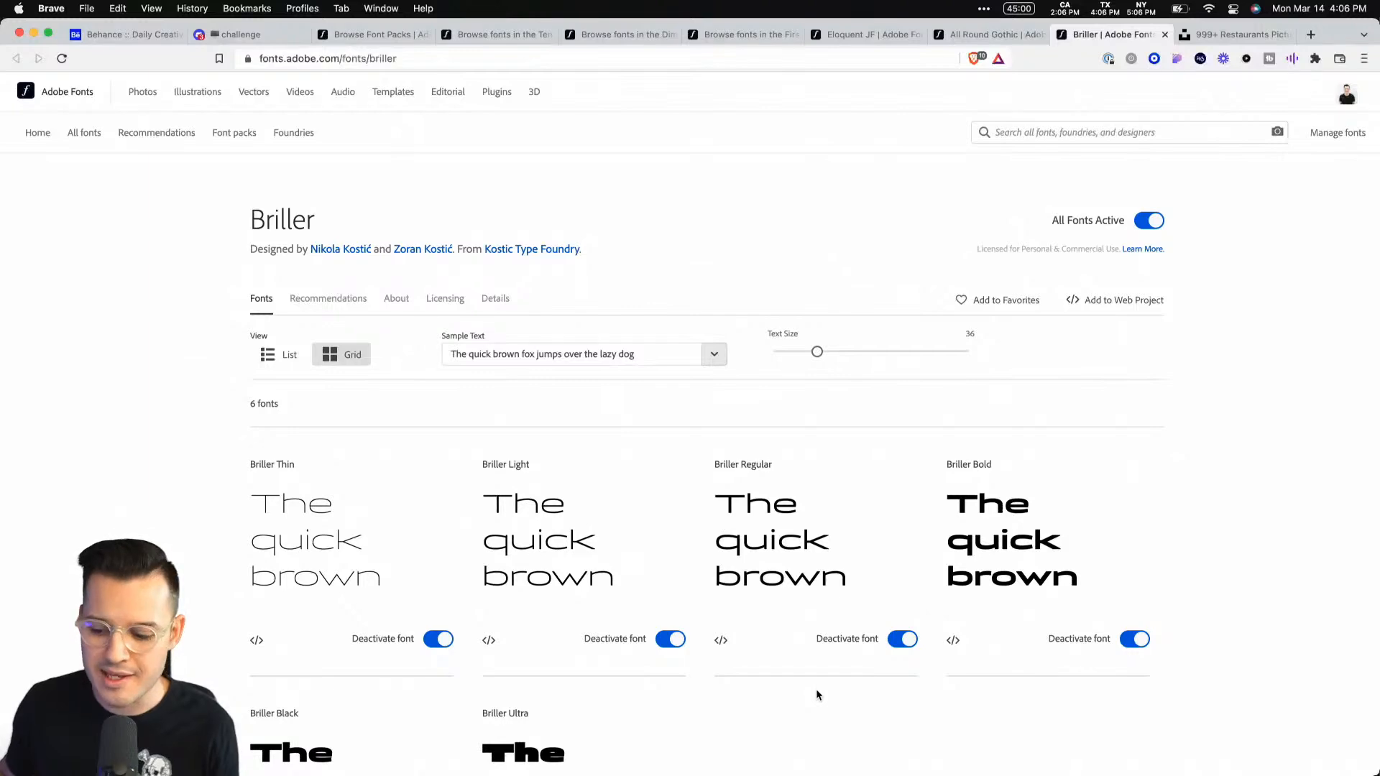
Return to Adobe XD and add a "Retro Food" text heading near the top of the Retro Website artboard.
key(ctrl+Right)
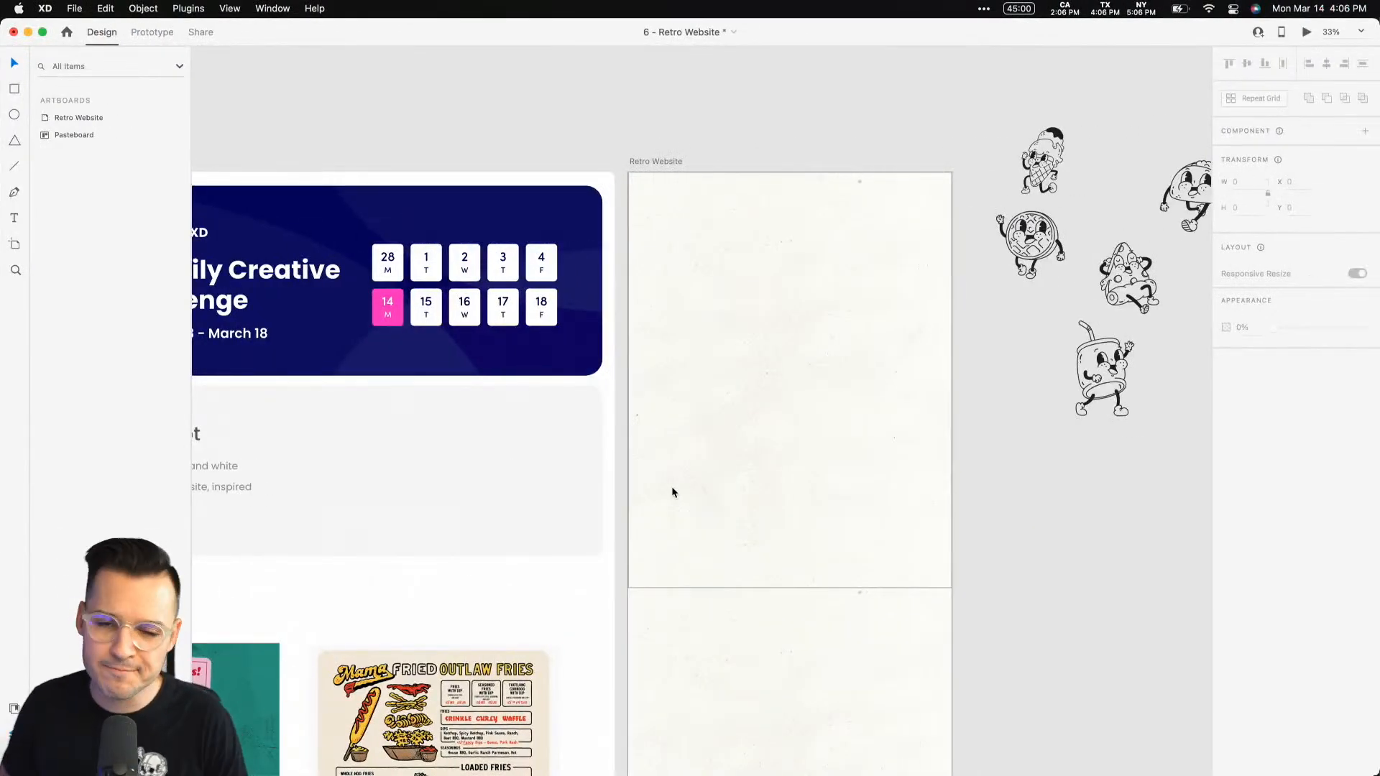
key(z)
drag(608, 158, 993, 368)
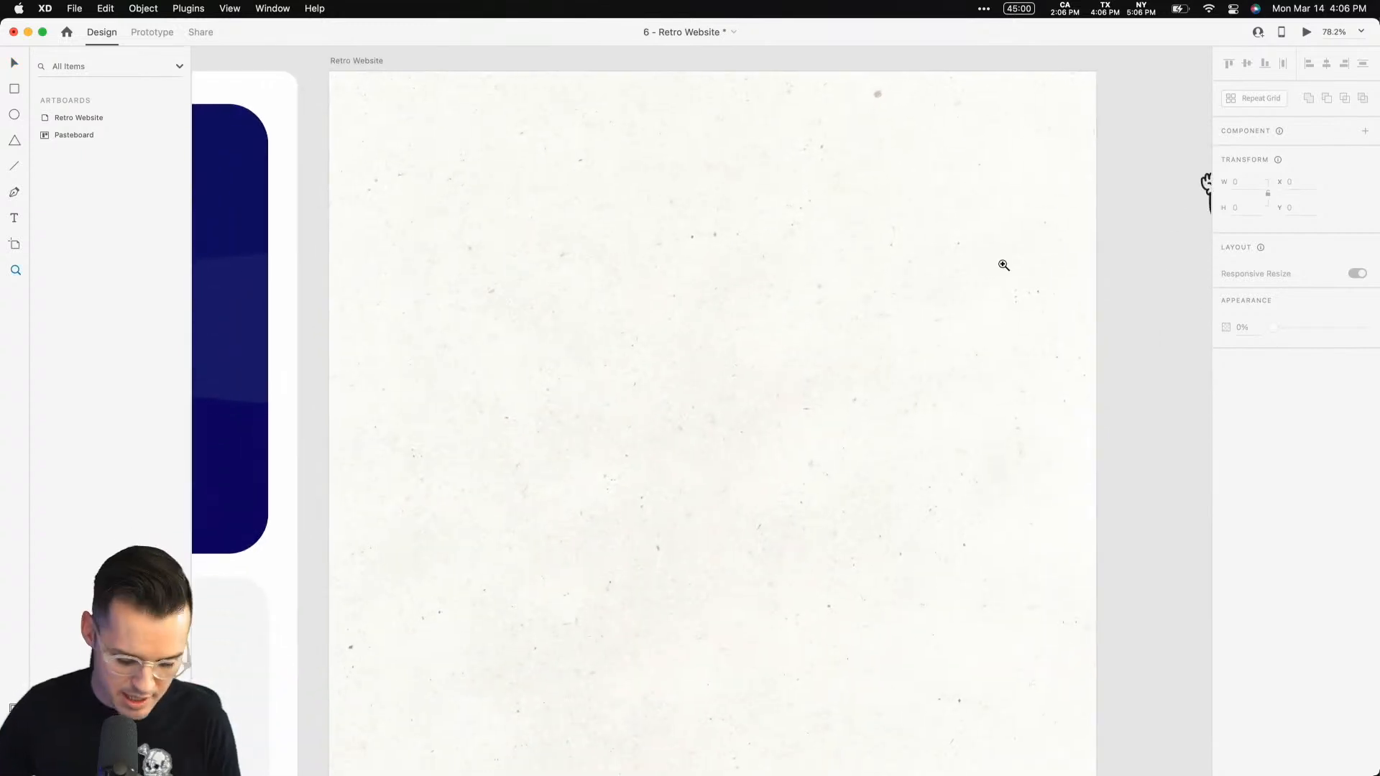
key(t)
click(579, 154)
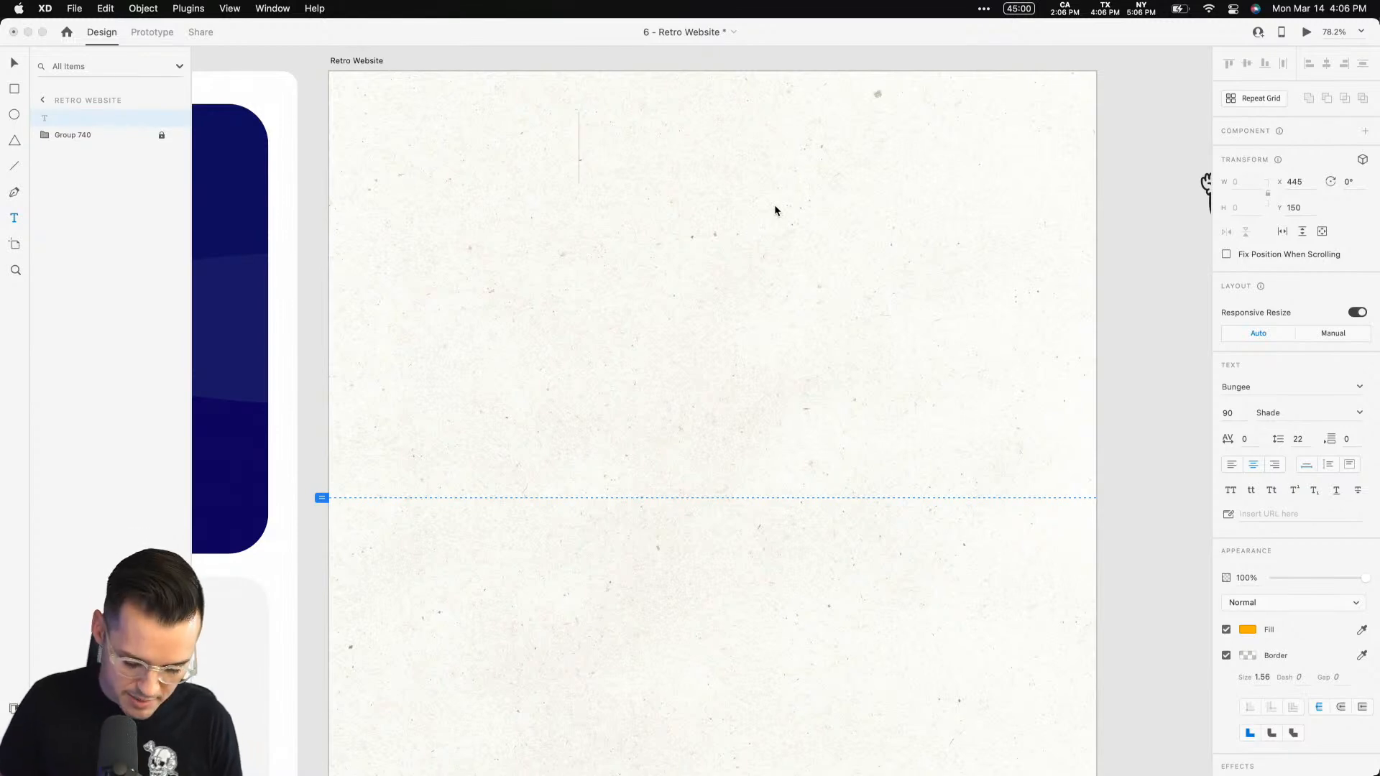
text(RE)
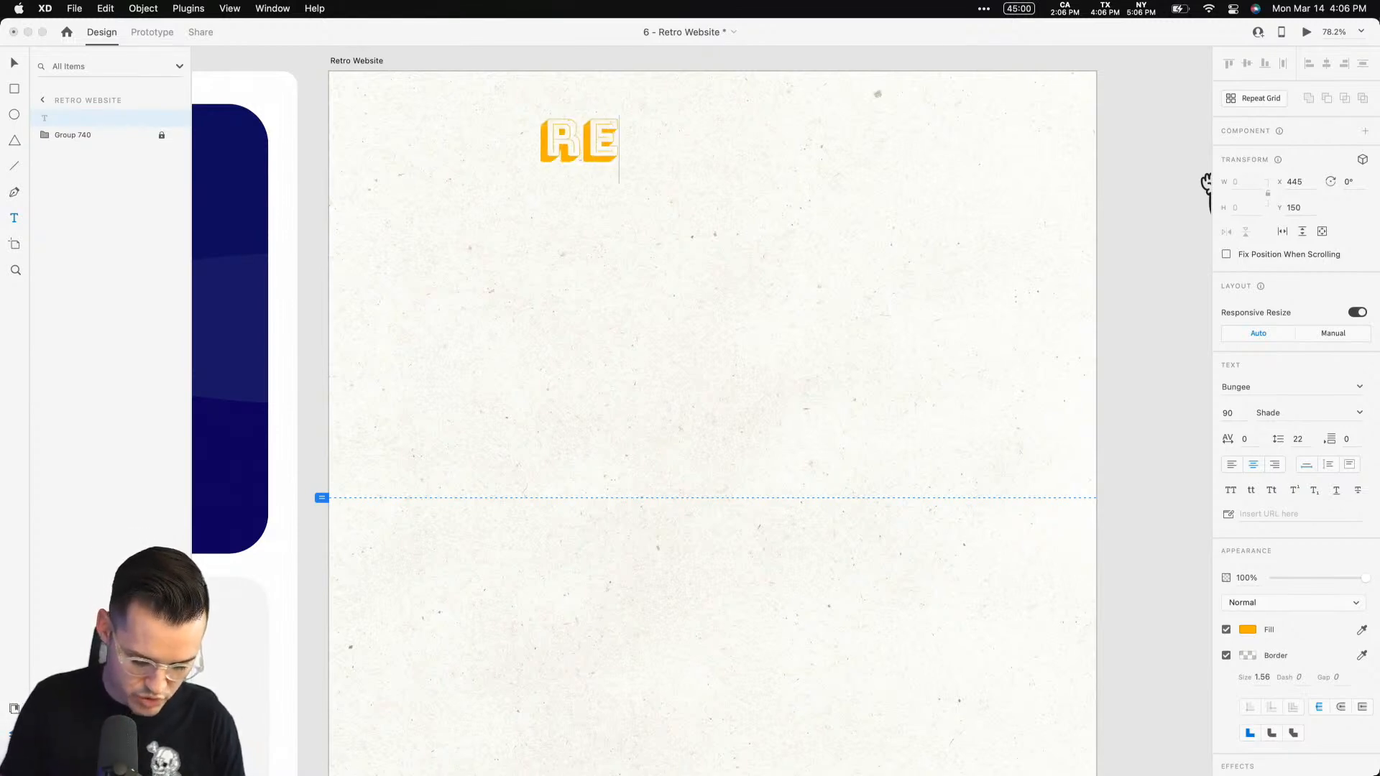
text(TRO FOOD)
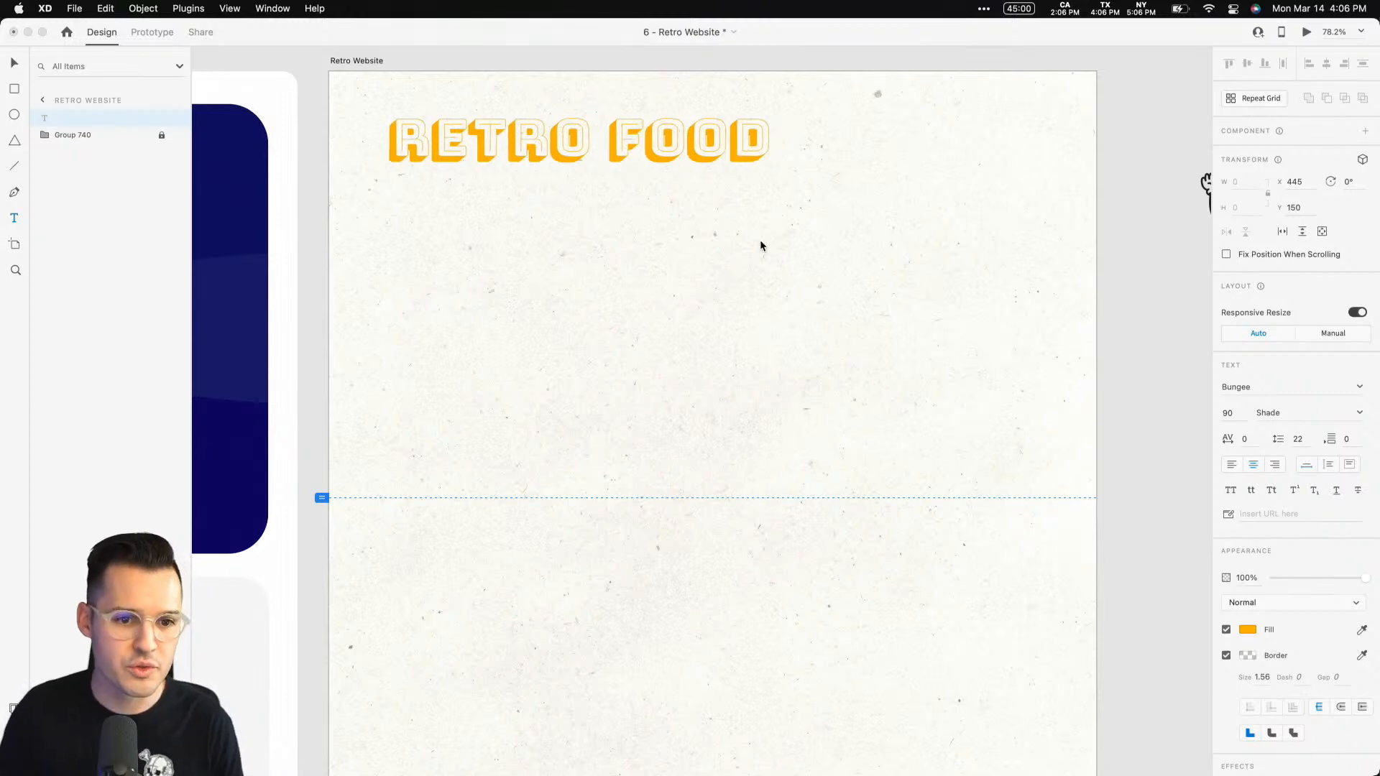
key(Escape)
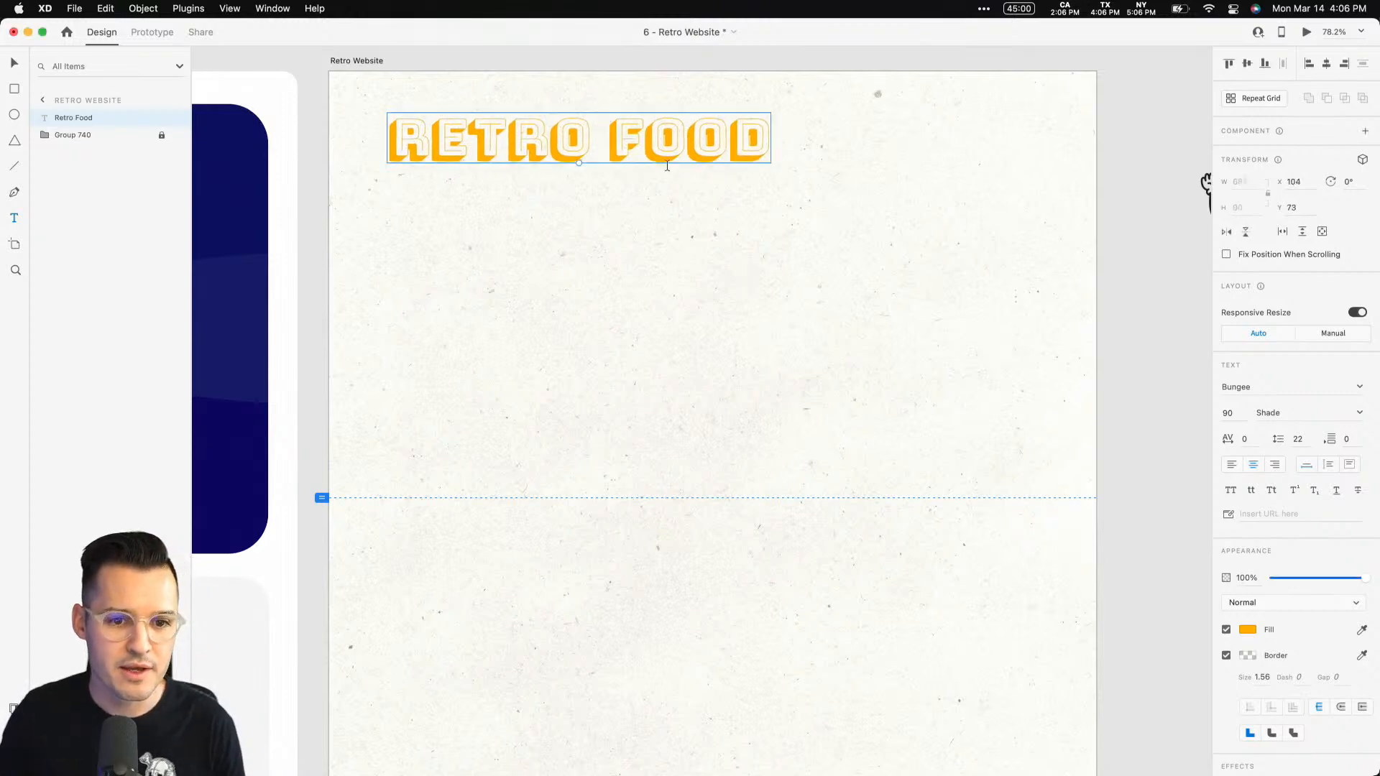
click(15, 64)
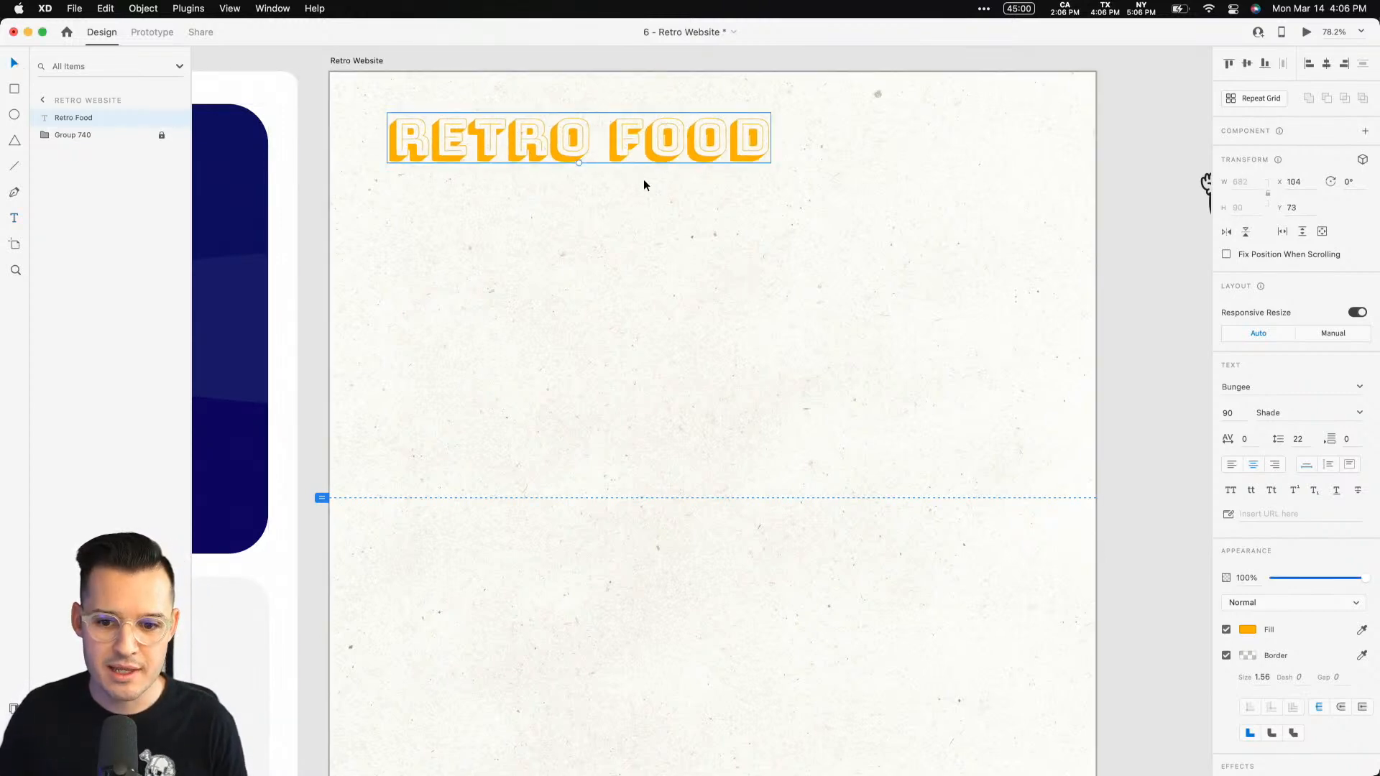
Centre the Retro Food heading near the artboard's upper edge and fill it with the saved near-black swatch.
drag(602, 146, 736, 201)
click(1248, 629)
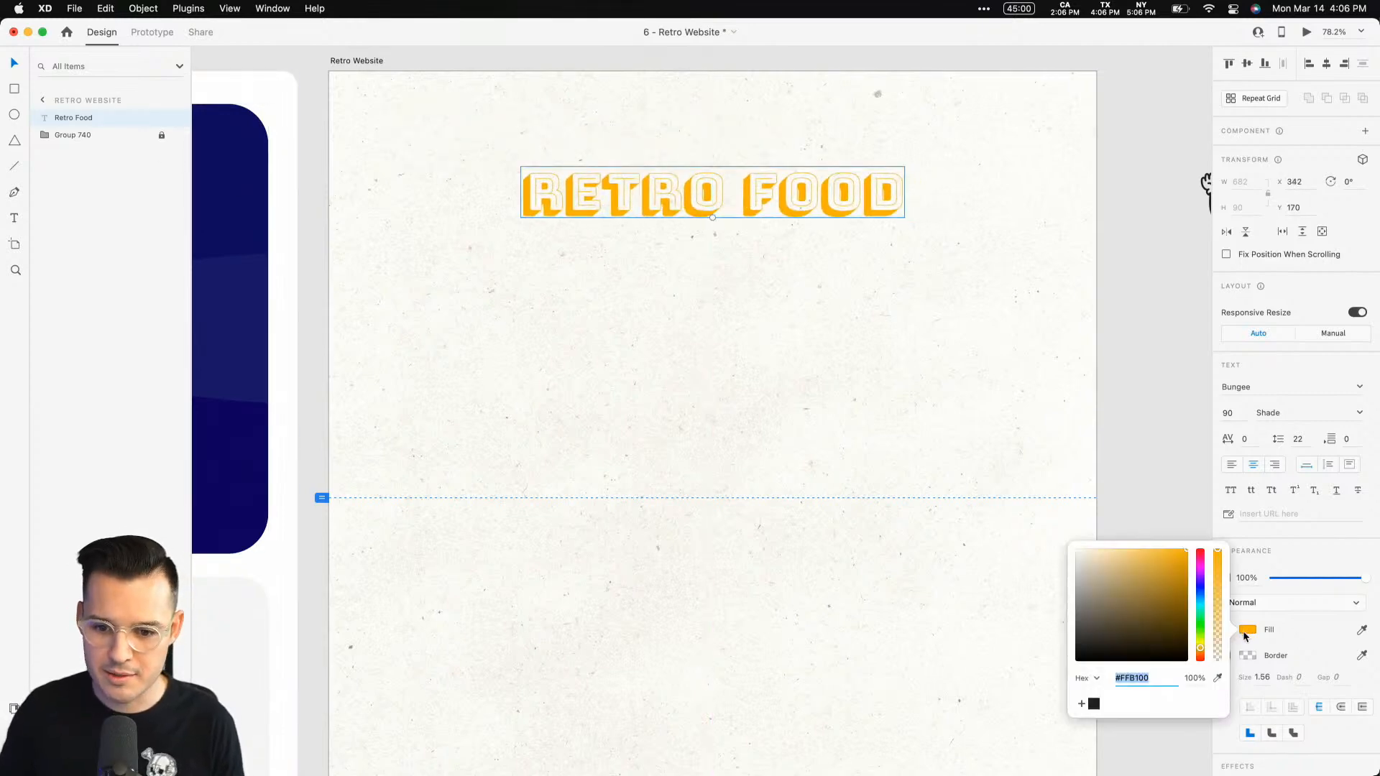
click(1093, 704)
click(900, 377)
drag(797, 190, 797, 164)
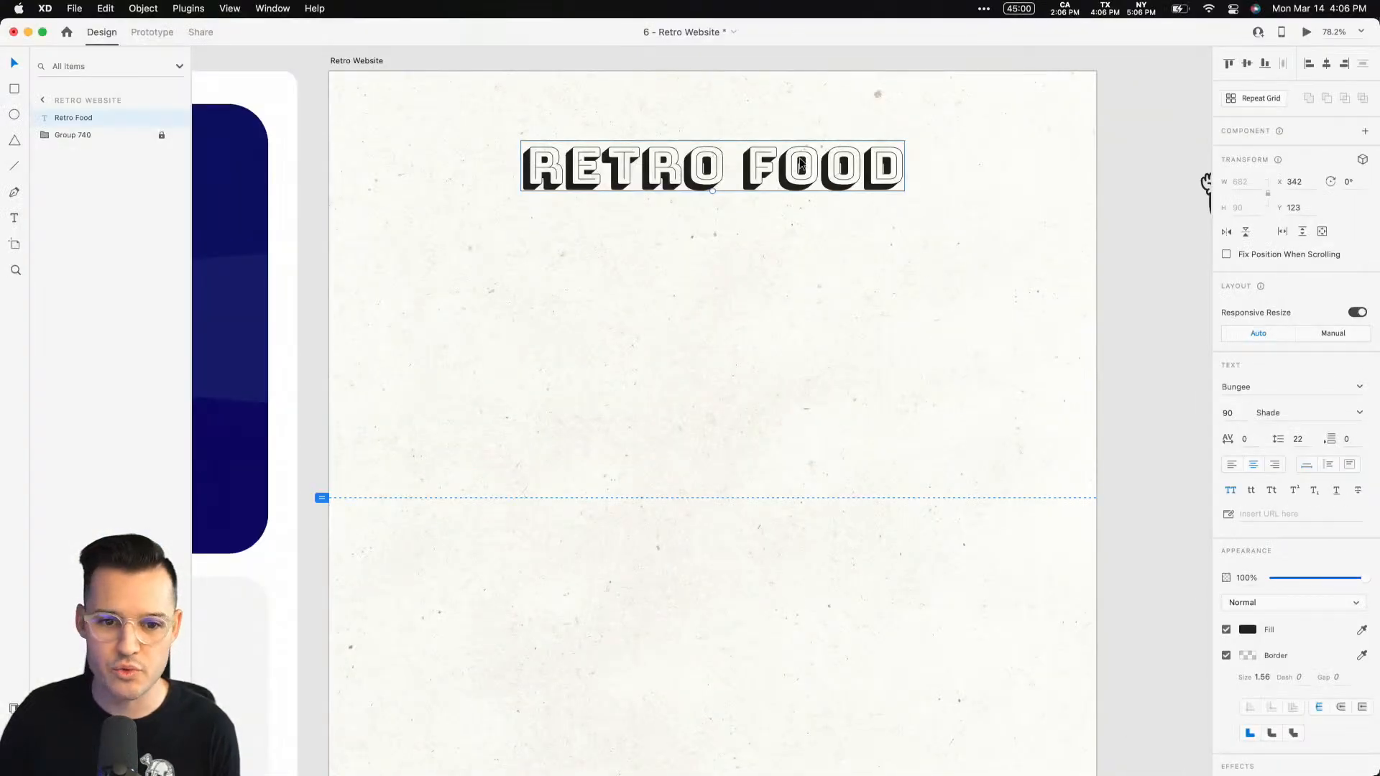
Duplicate the Retro Food heading directly above the original and set the copy's font to All Round Gothic.
drag(802, 164, 785, 131)
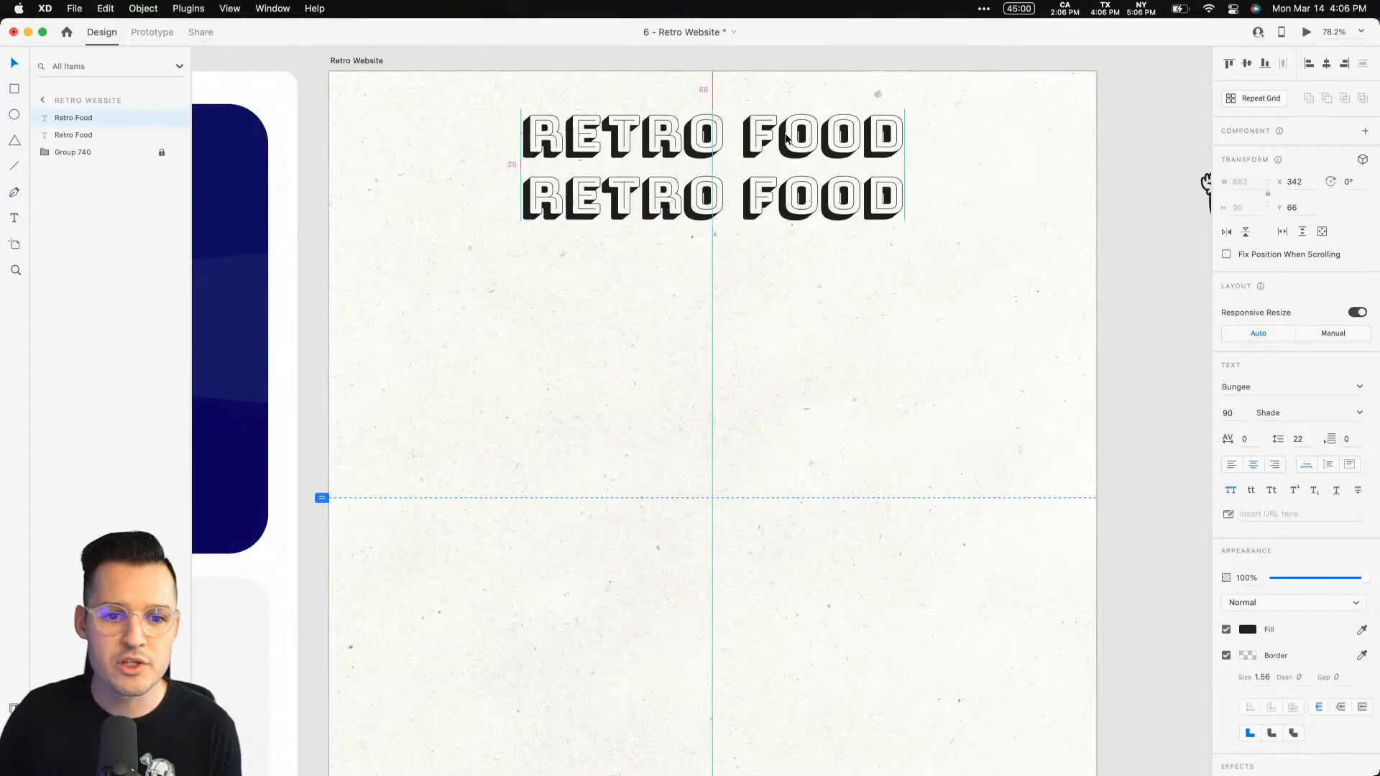
double_click(785, 131)
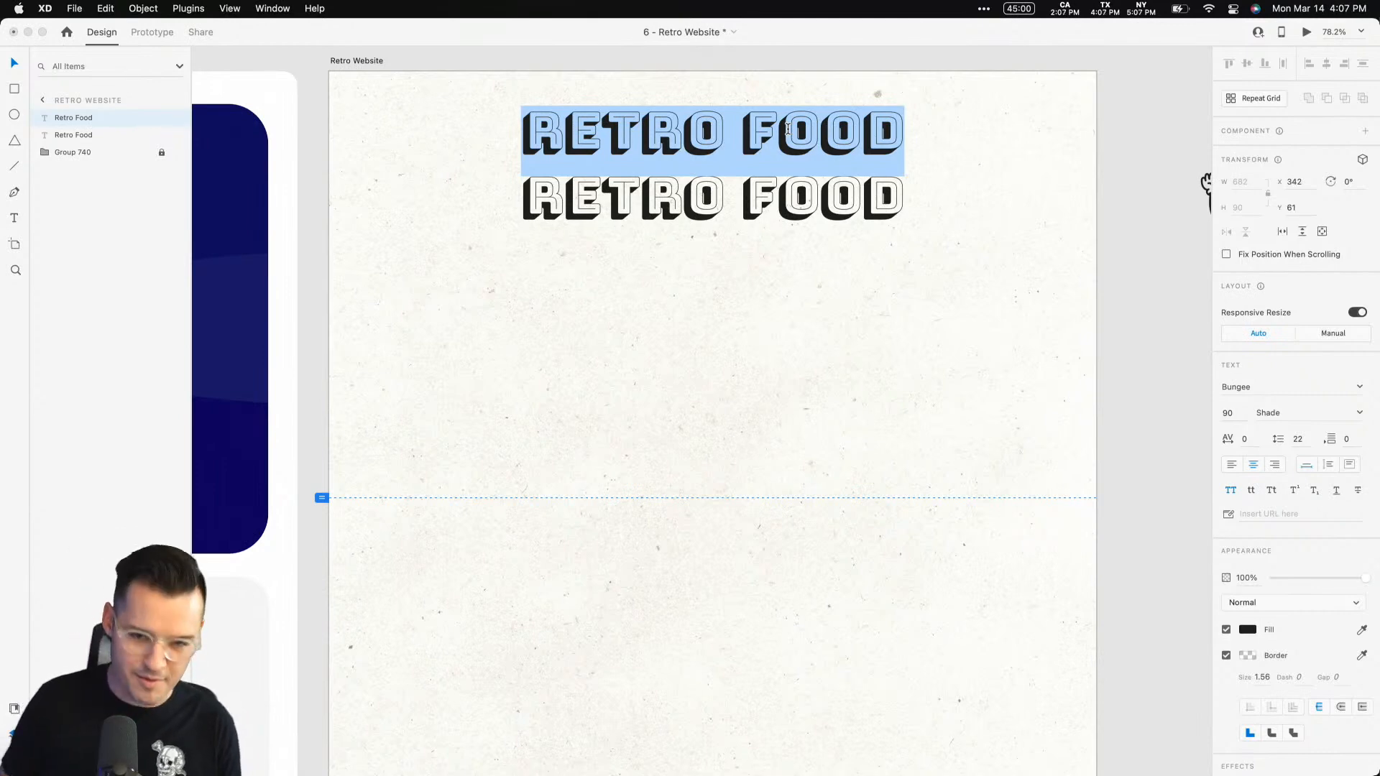
click(1238, 386)
text(All Round Gothic)
key(Return)
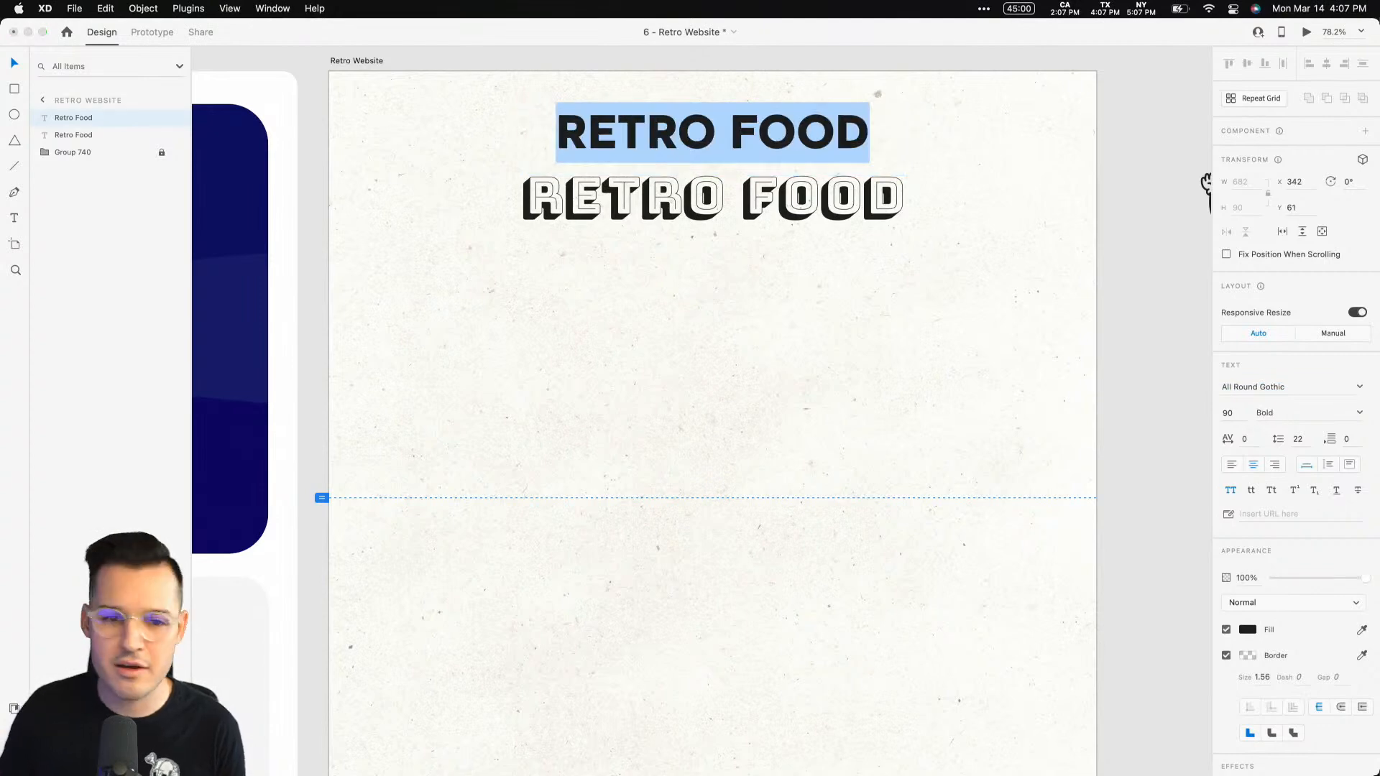
Try the Book weight on the upper heading copy and settle on Demi.
click(1358, 414)
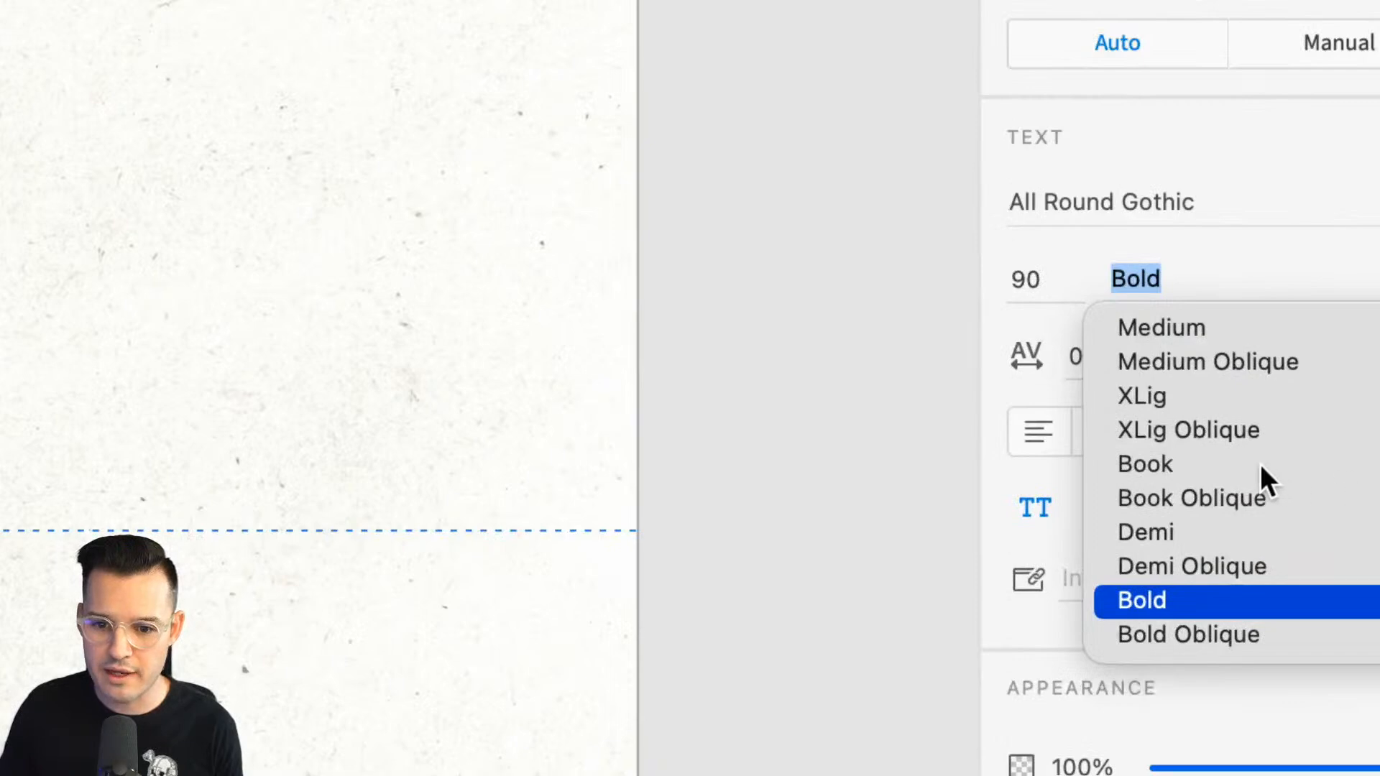
click(1308, 476)
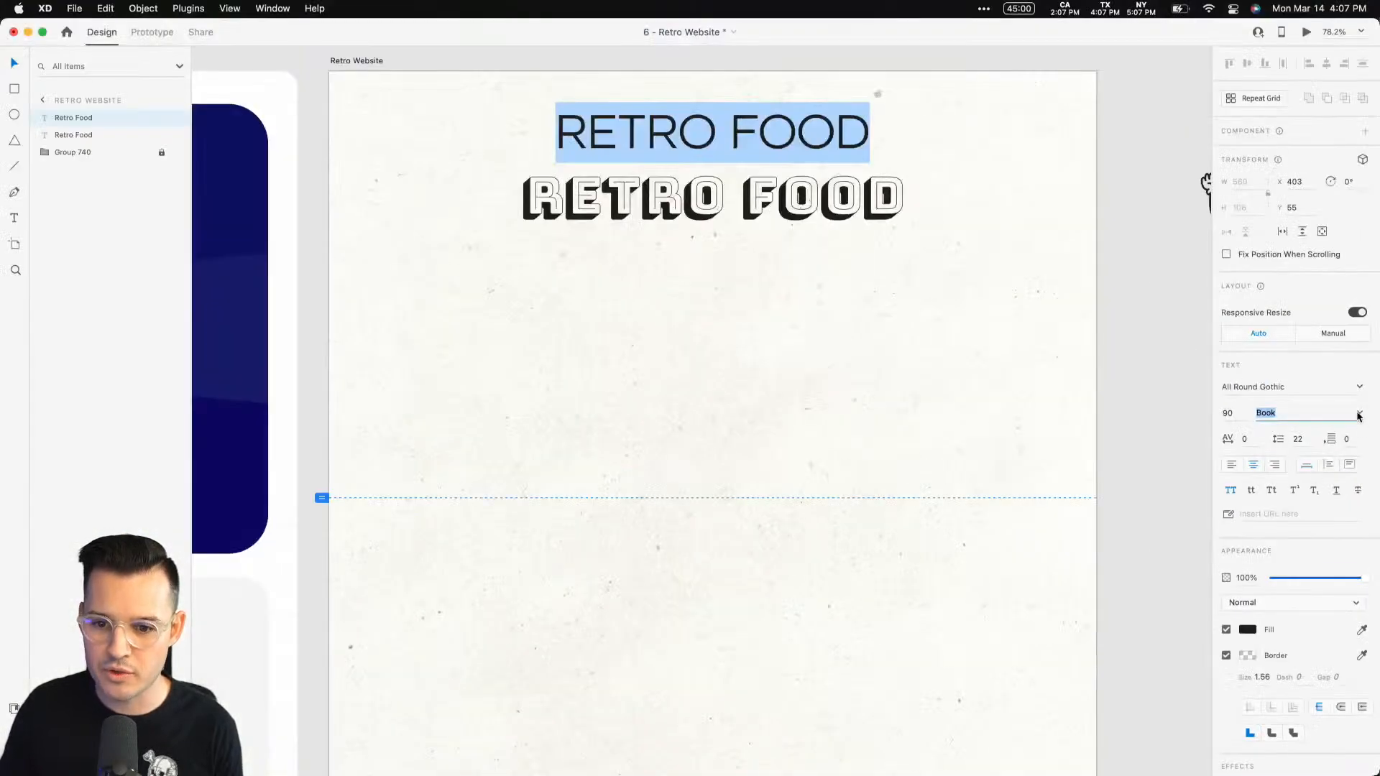
click(1354, 355)
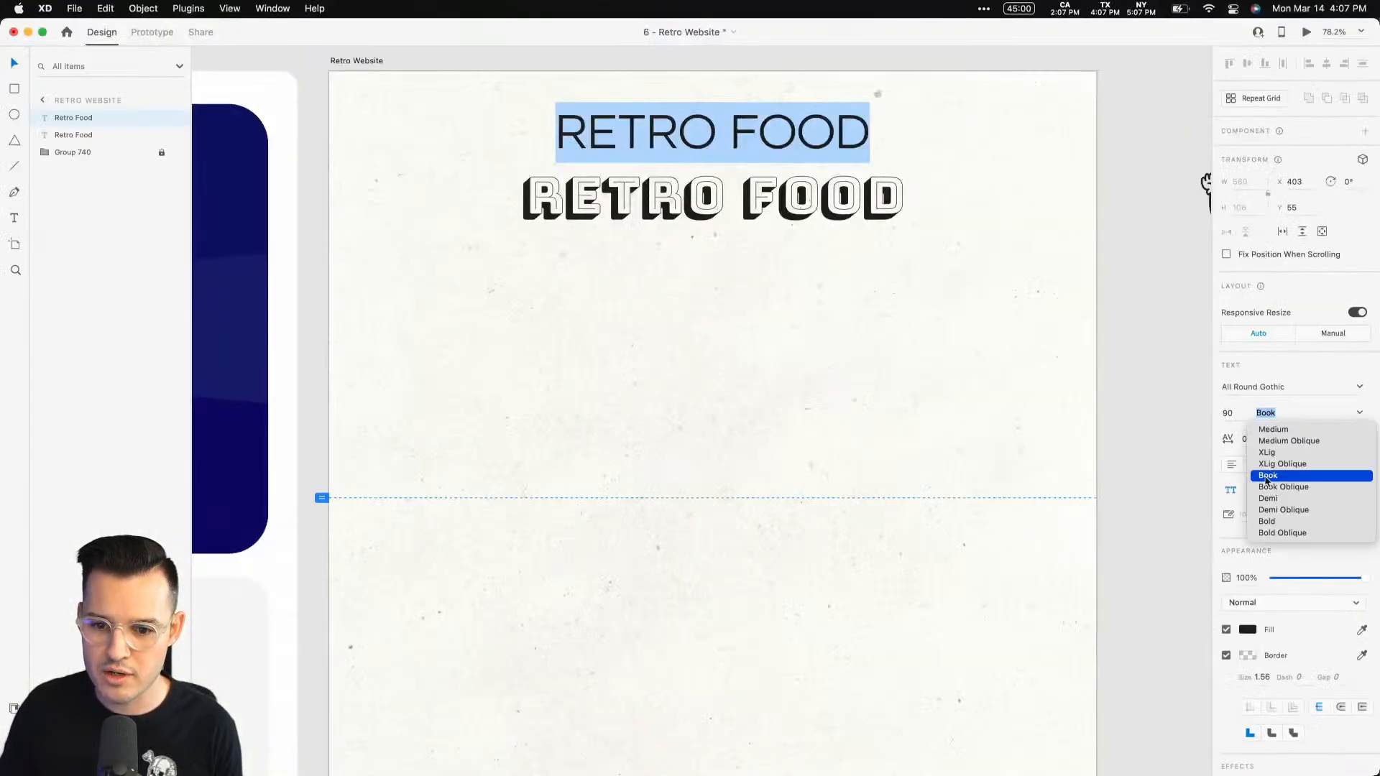
click(1272, 498)
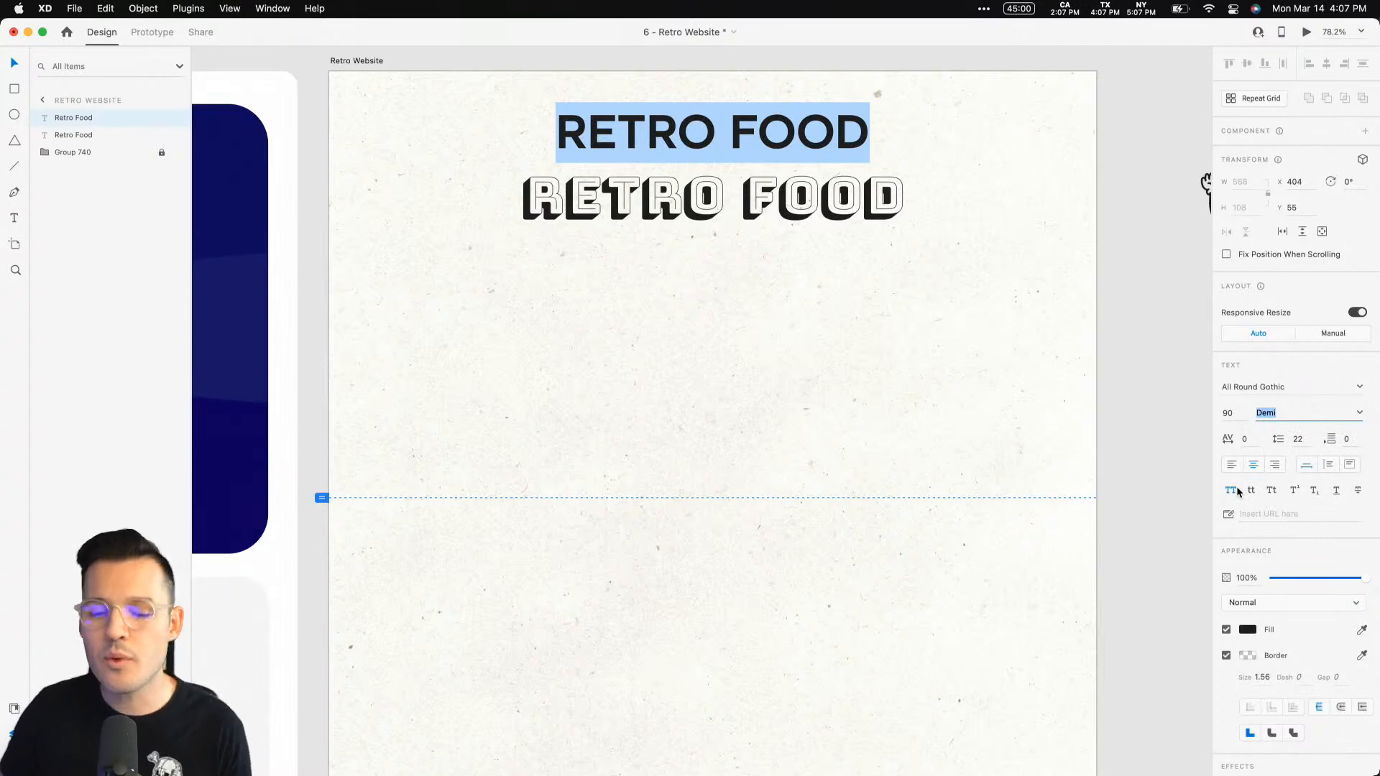
key(Escape)
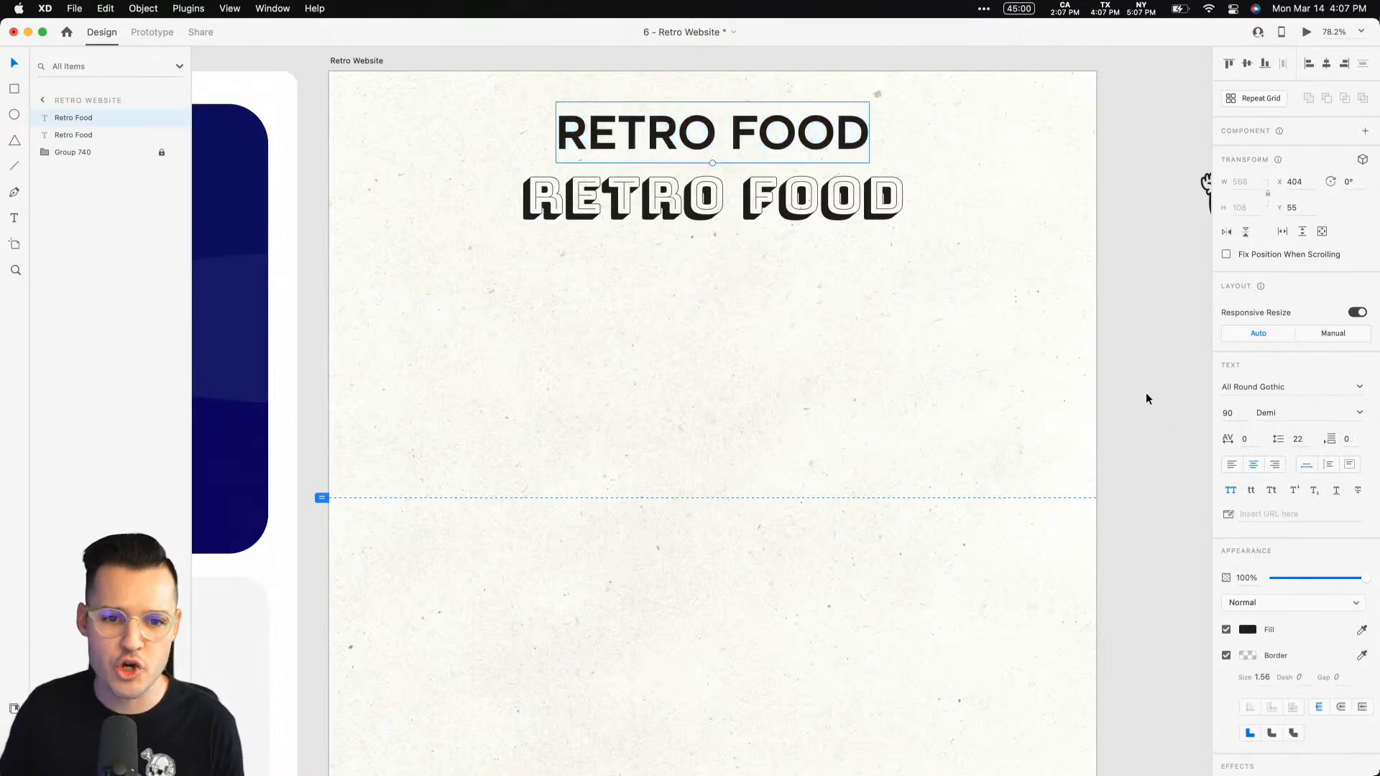
Shrink the upper heading copy to about size 41 and set its character spacing to 25.
mouse_move(712, 162)
mouse_down()
mouse_move(711, 130)
mouse_move(739, 158)
mouse_up()
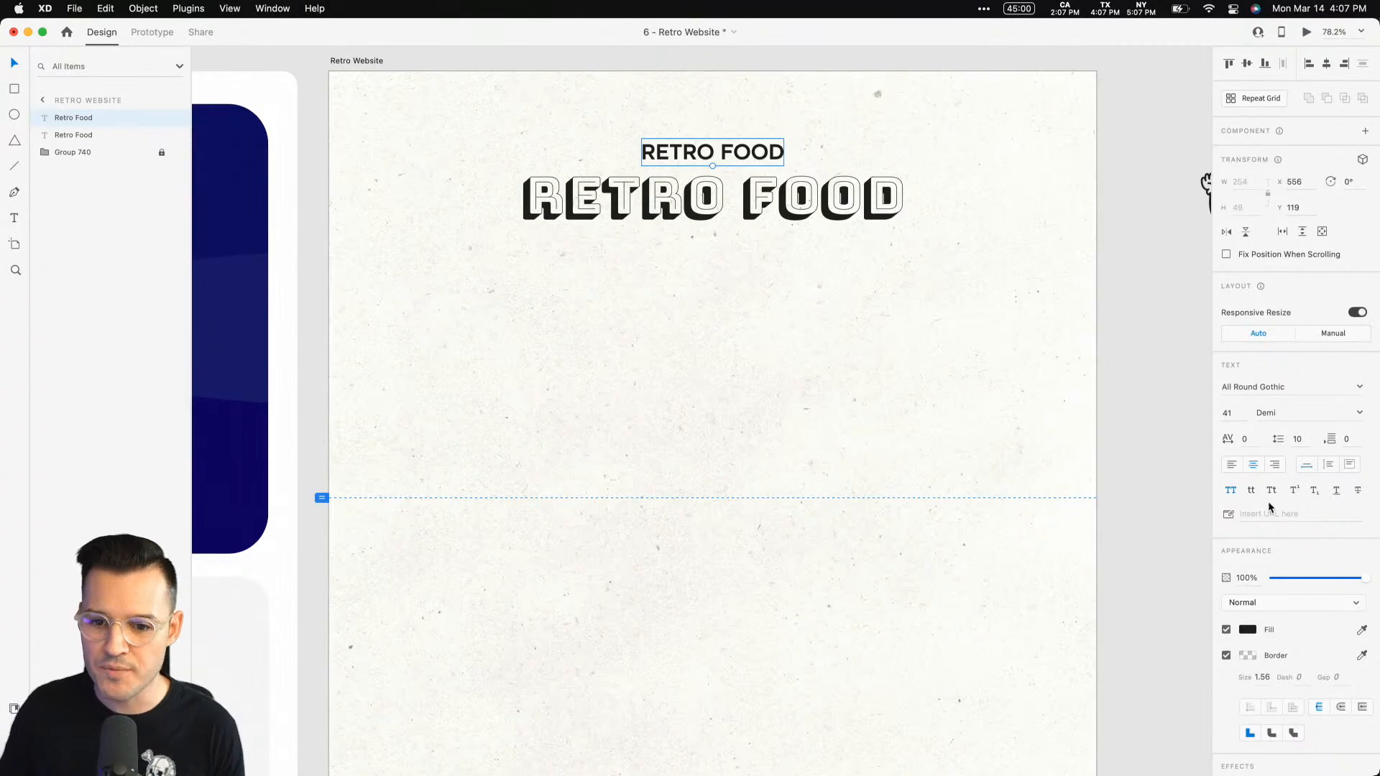
click(1243, 437)
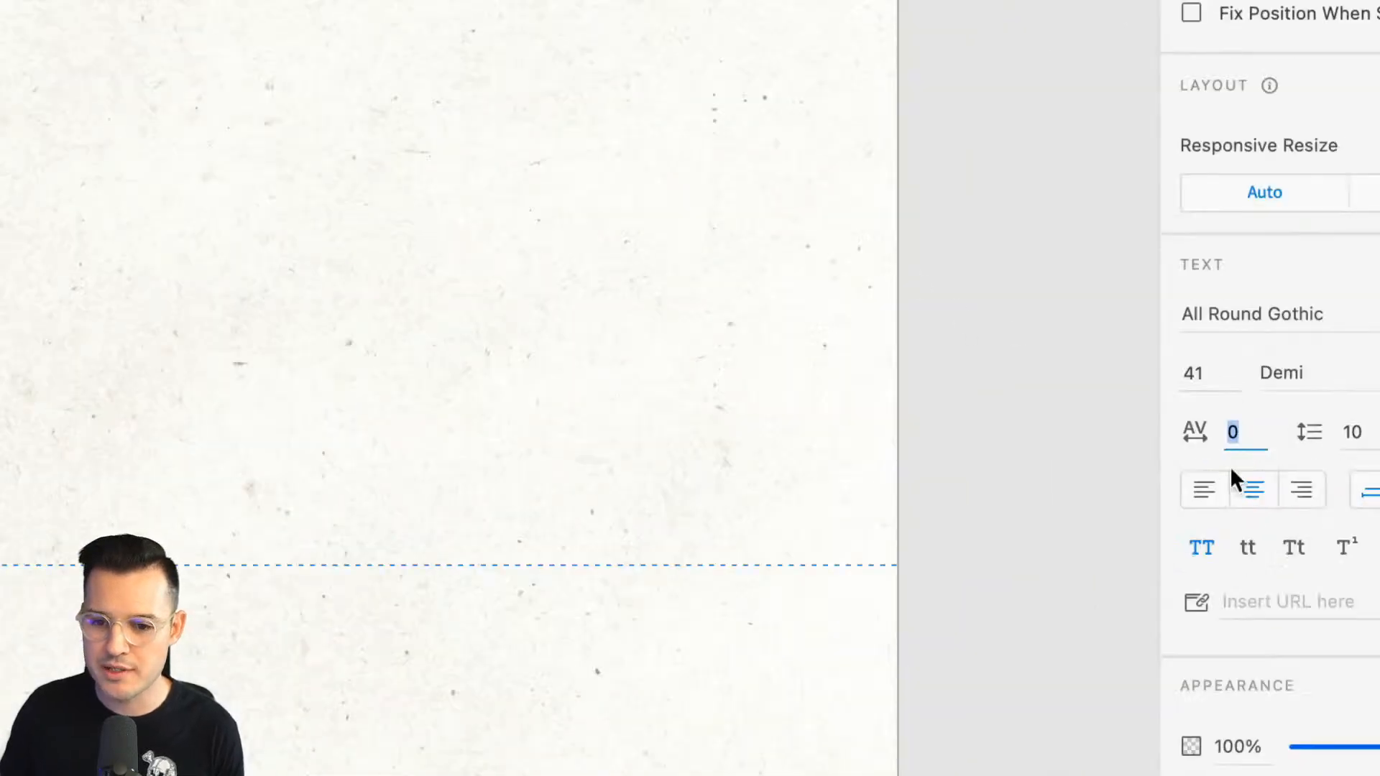
scroll(1072, 384, up, 3)
scroll(844, 310, up, 5)
scroll(844, 310, left, 3)
scroll(846, 312, down, 3)
scroll(846, 313, left, 2)
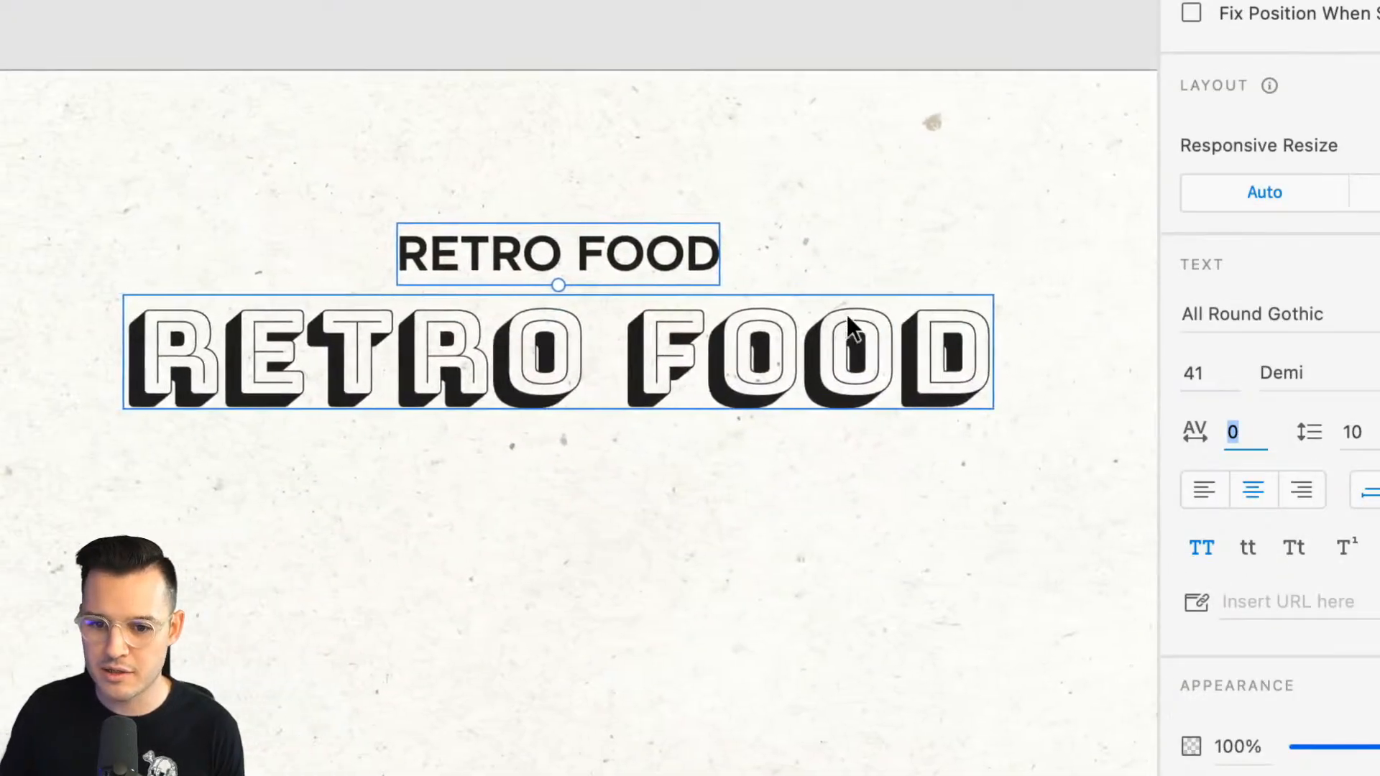
text(25)
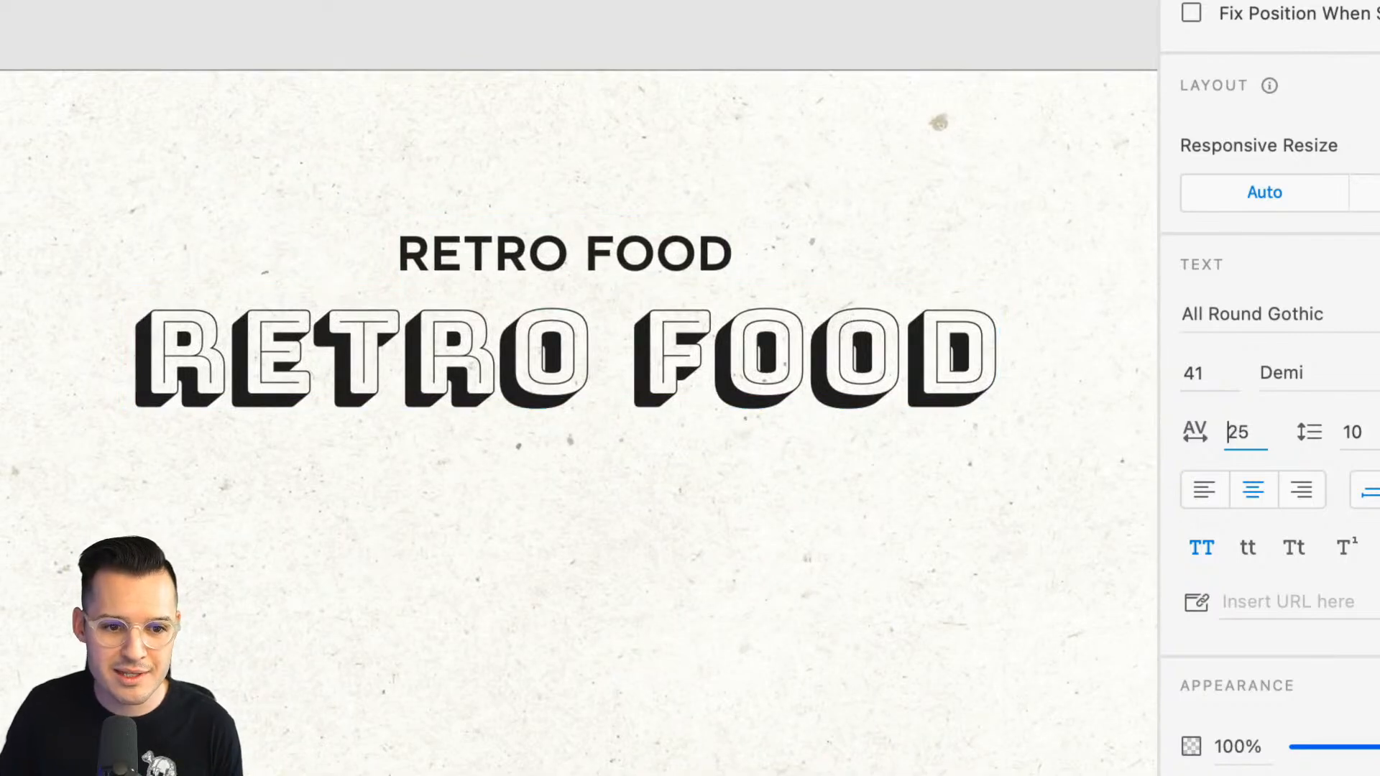
Replace the upper line's text with "Craft beer & fine food".
double_click(598, 259)
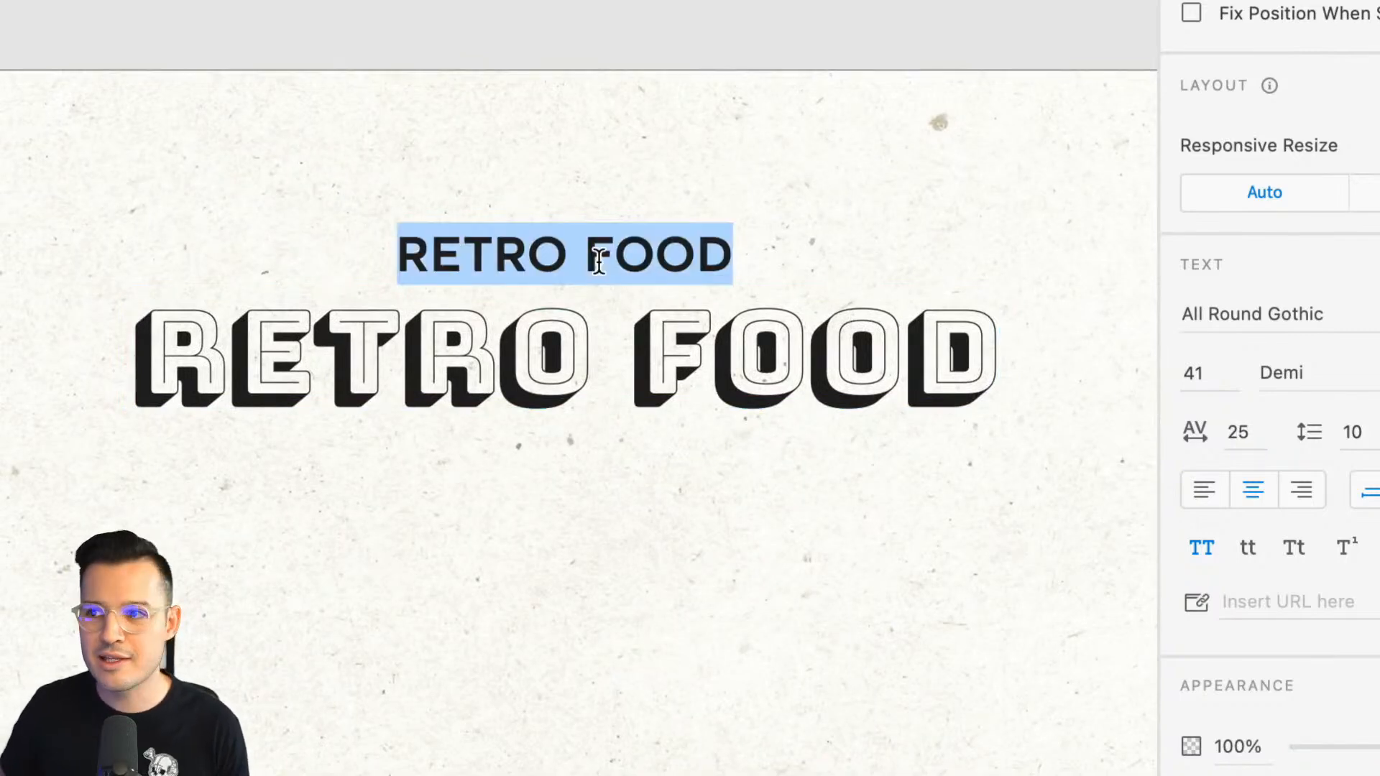
text(CRAFT)
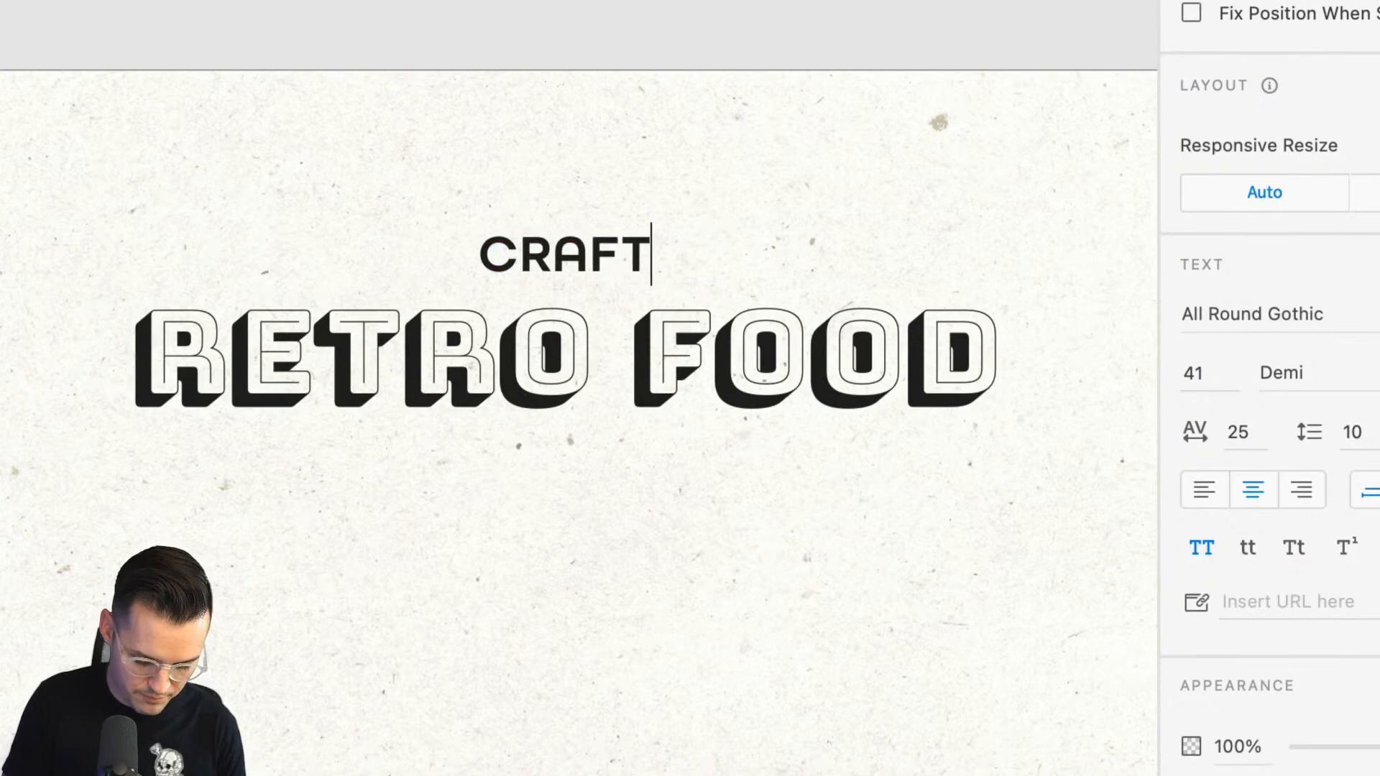
text( BEER AND)
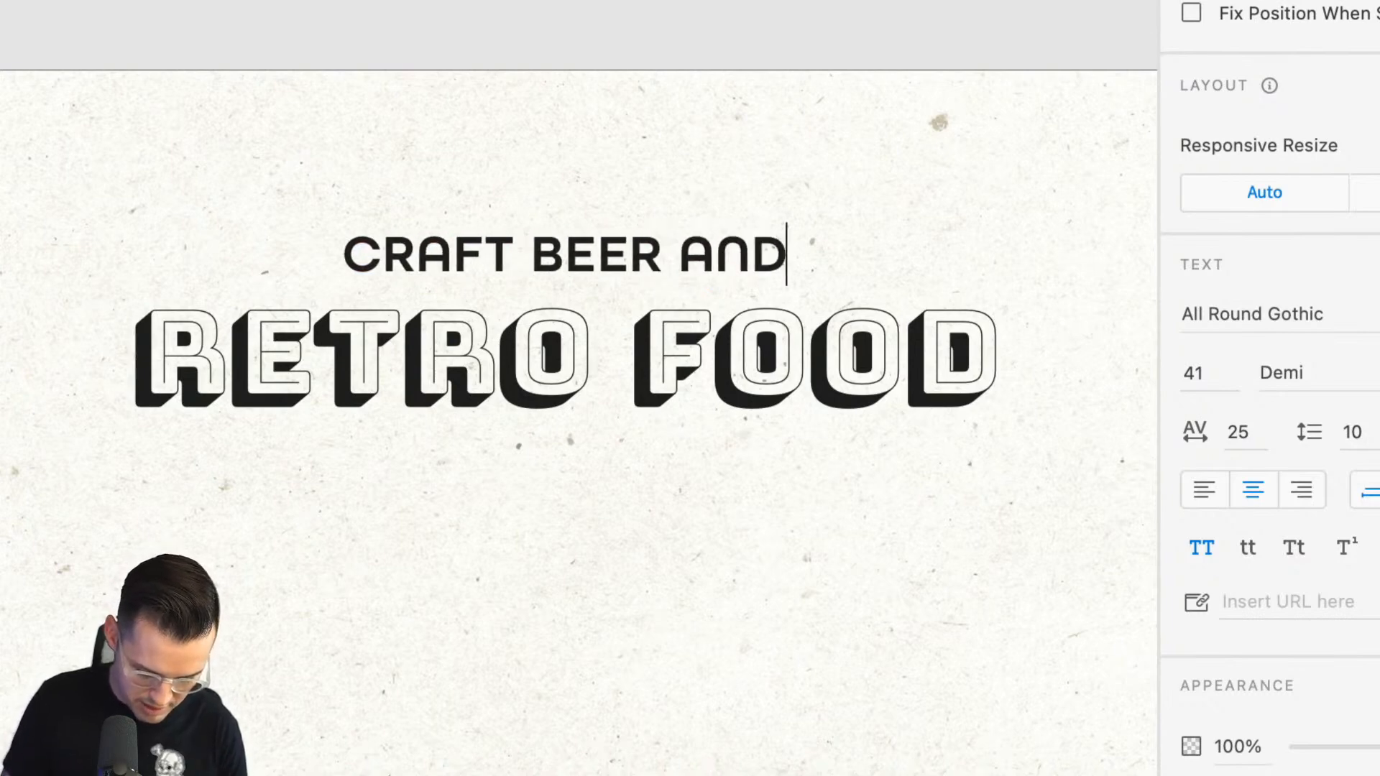
key(BackSpace)
key(BackSpace)
key(BackSpace)
key(BackSpace)
text(&)
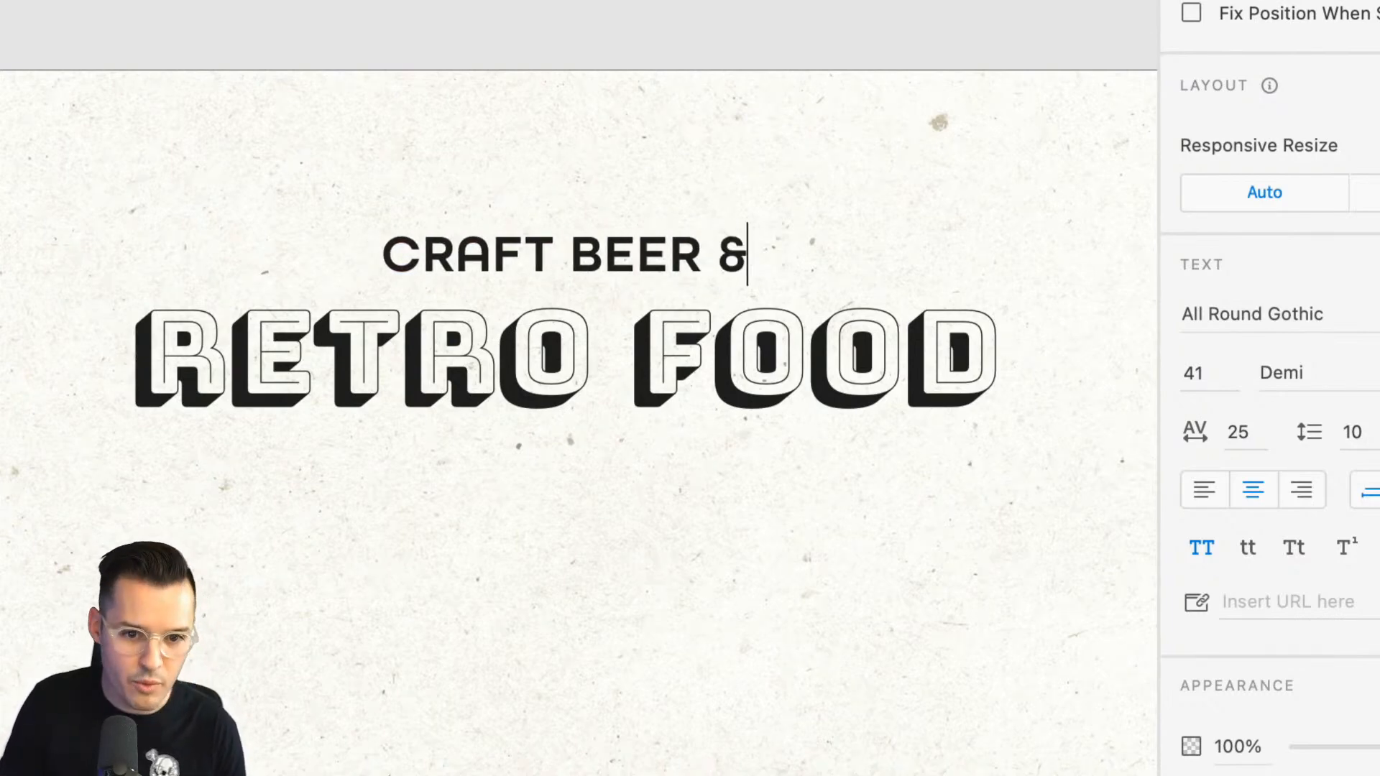
text( fine fooid)
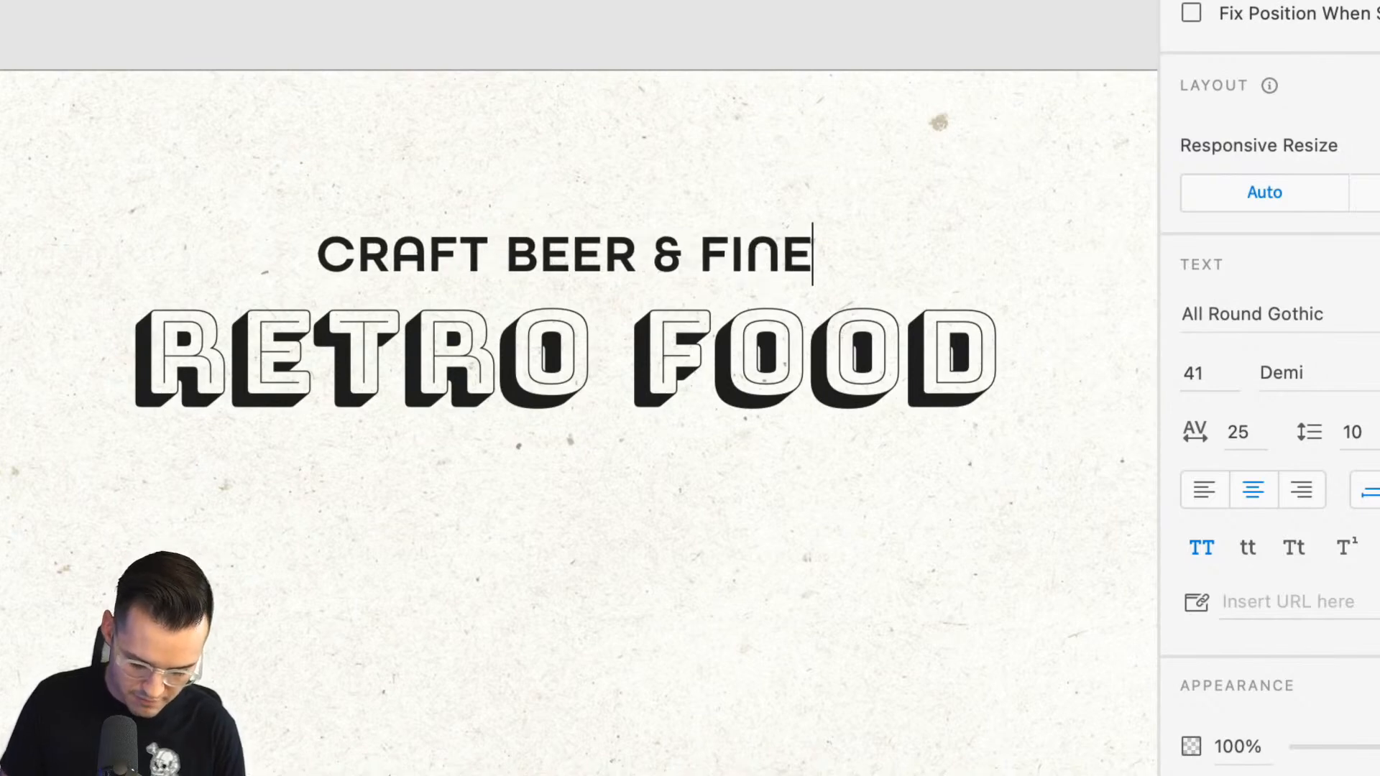
key(BackSpace)
key(BackSpace)
text(d)
key(Escape)
Change the Craft beer & fine food line to the Book weight and reduce its size slightly.
double_click(1330, 375)
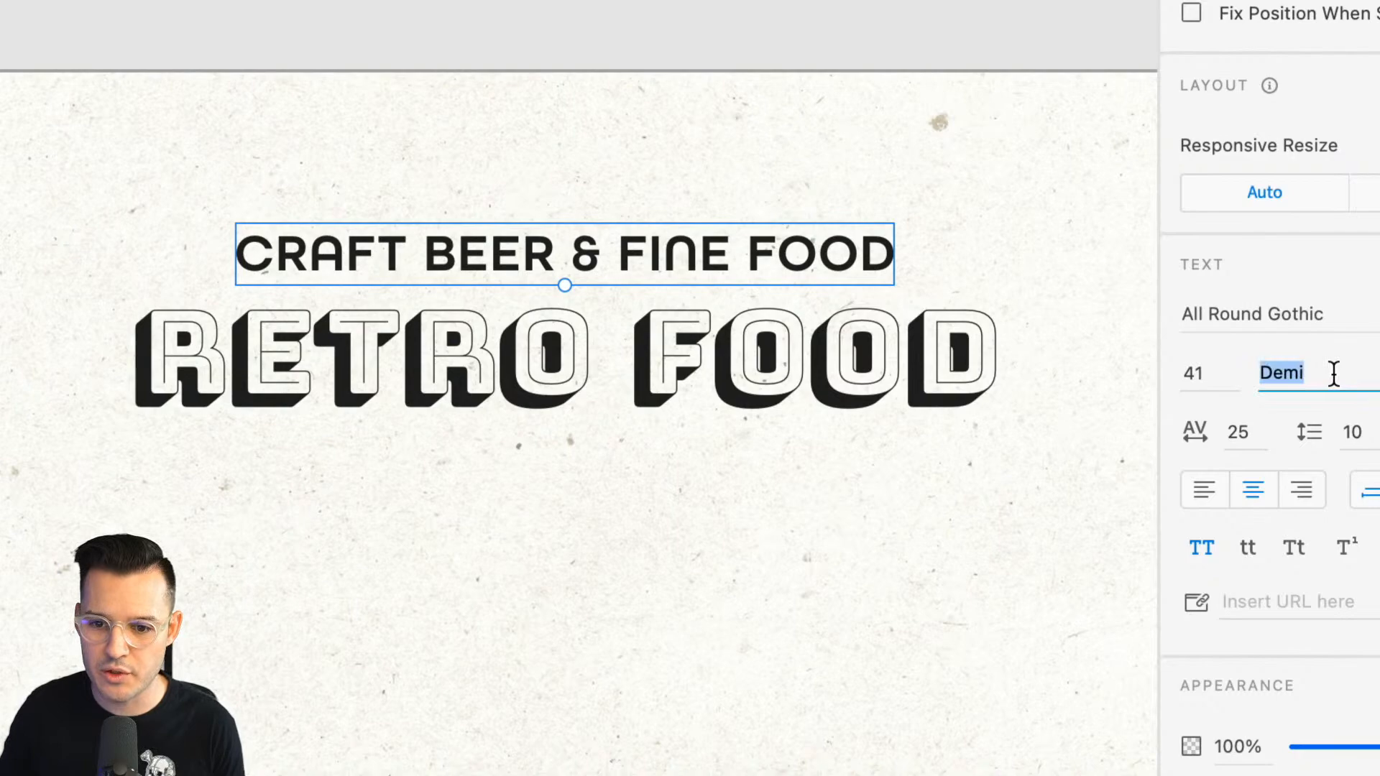
key(Up)
key(Up)
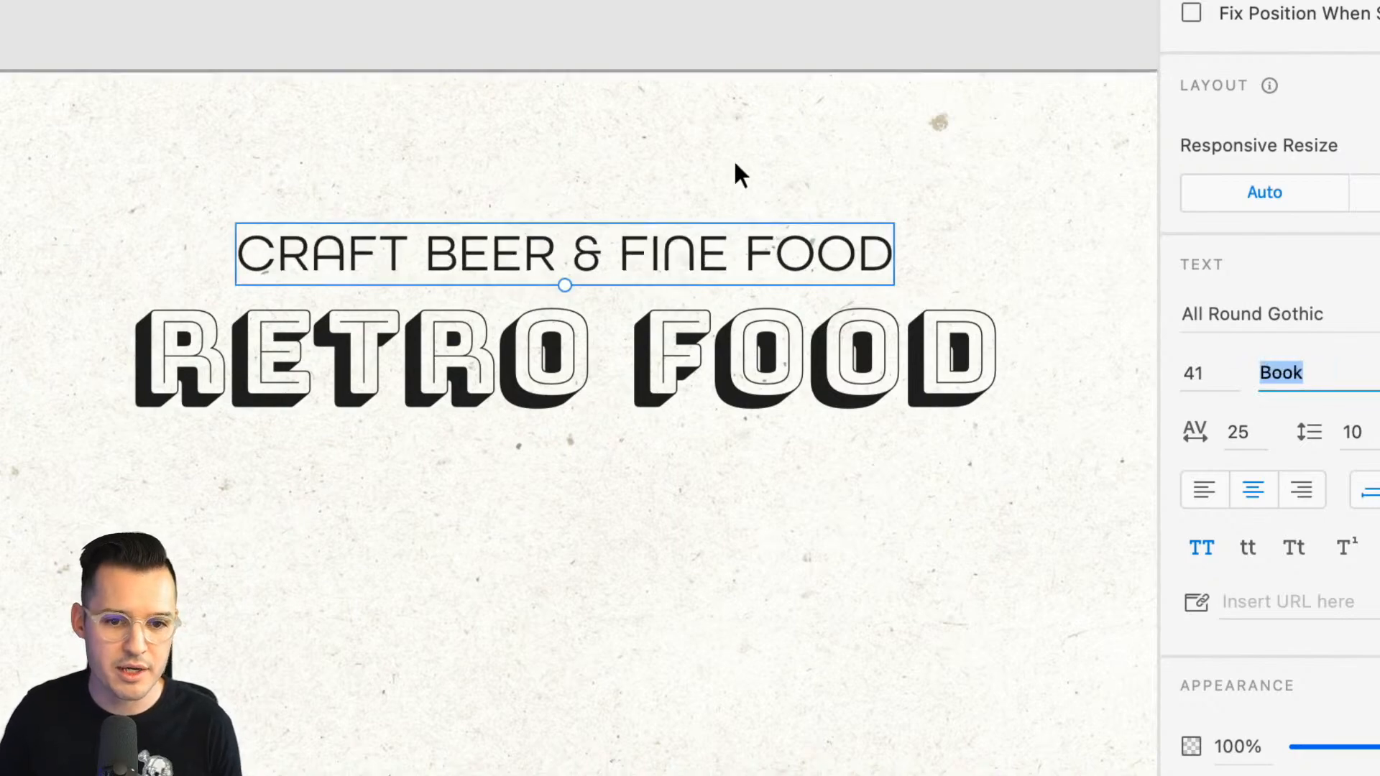
drag(564, 284, 565, 271)
click(602, 193)
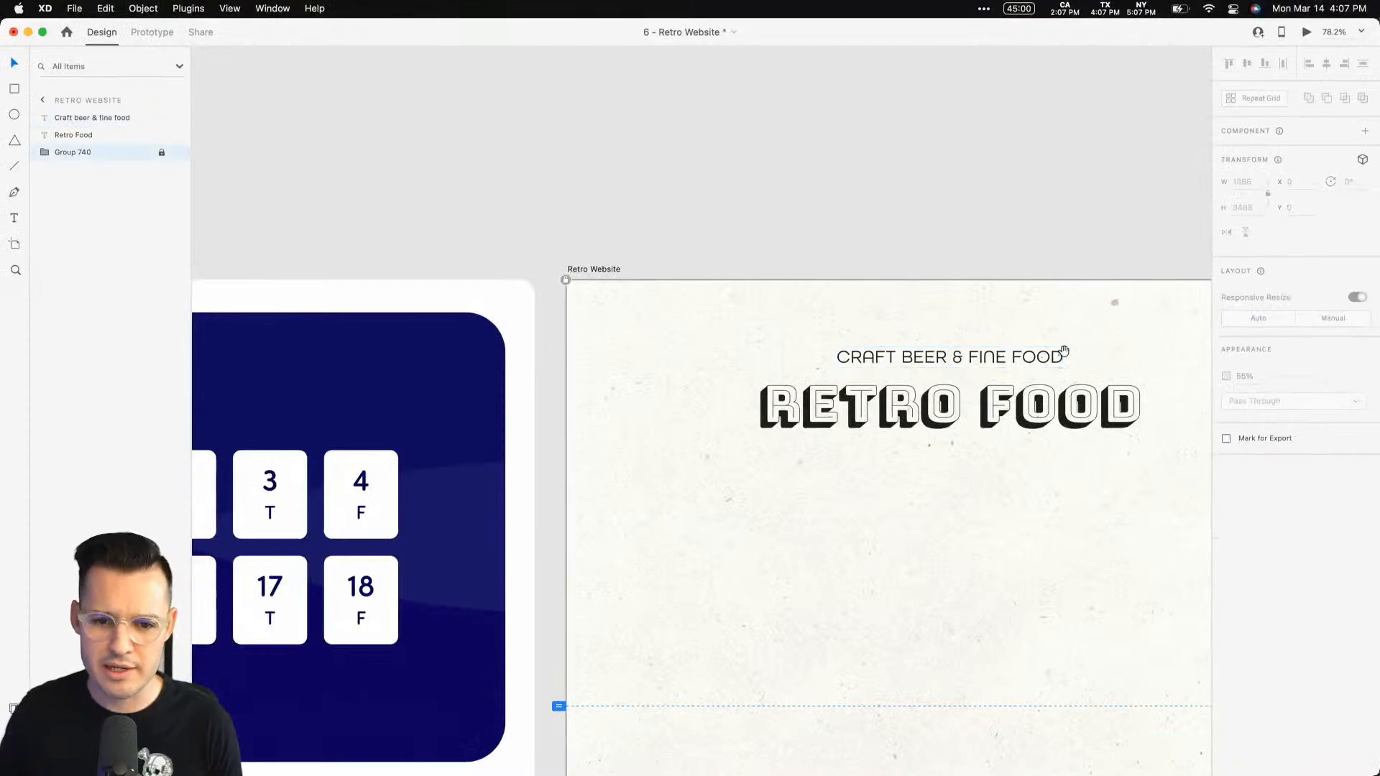
Group the Craft beer & fine food line with the Retro Food heading.
drag(1064, 350, 826, 183)
click(929, 164)
key(super+a)
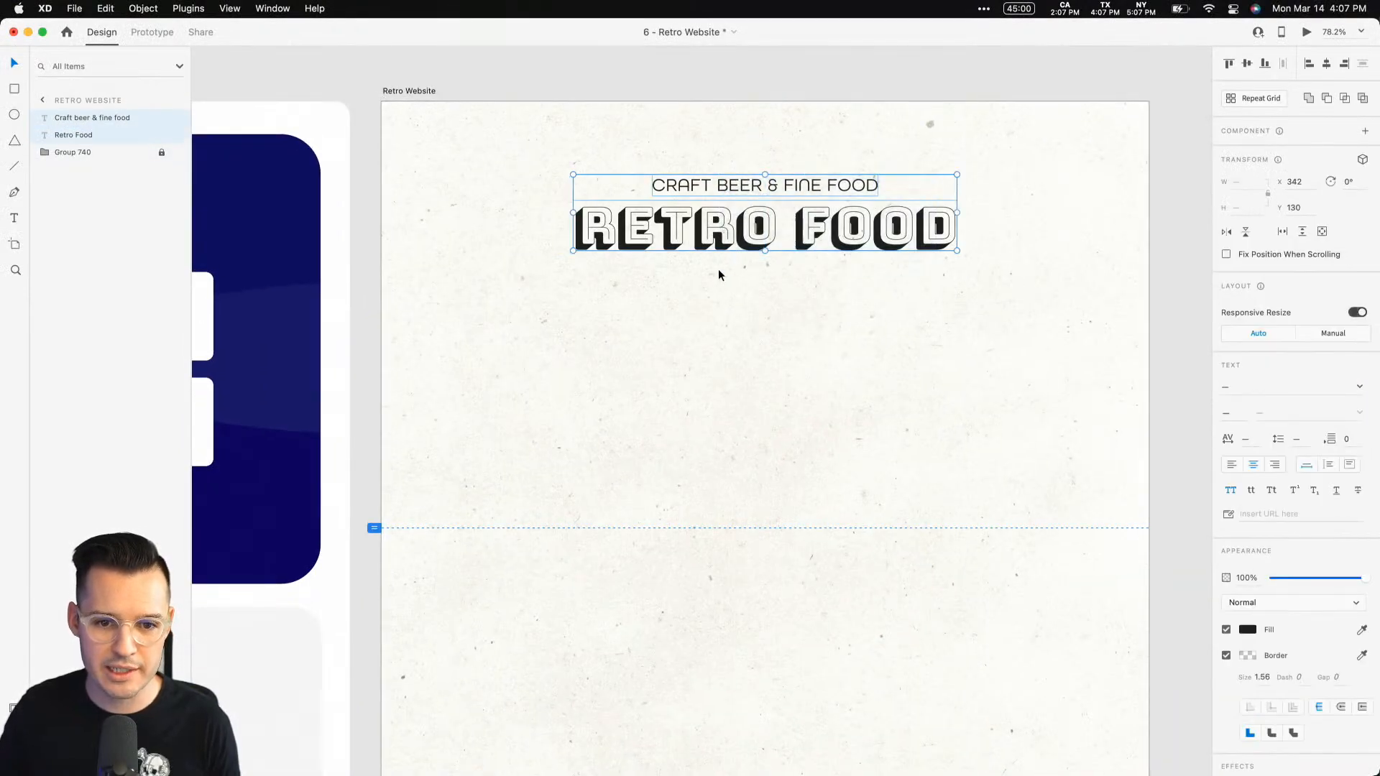
key(super+g)
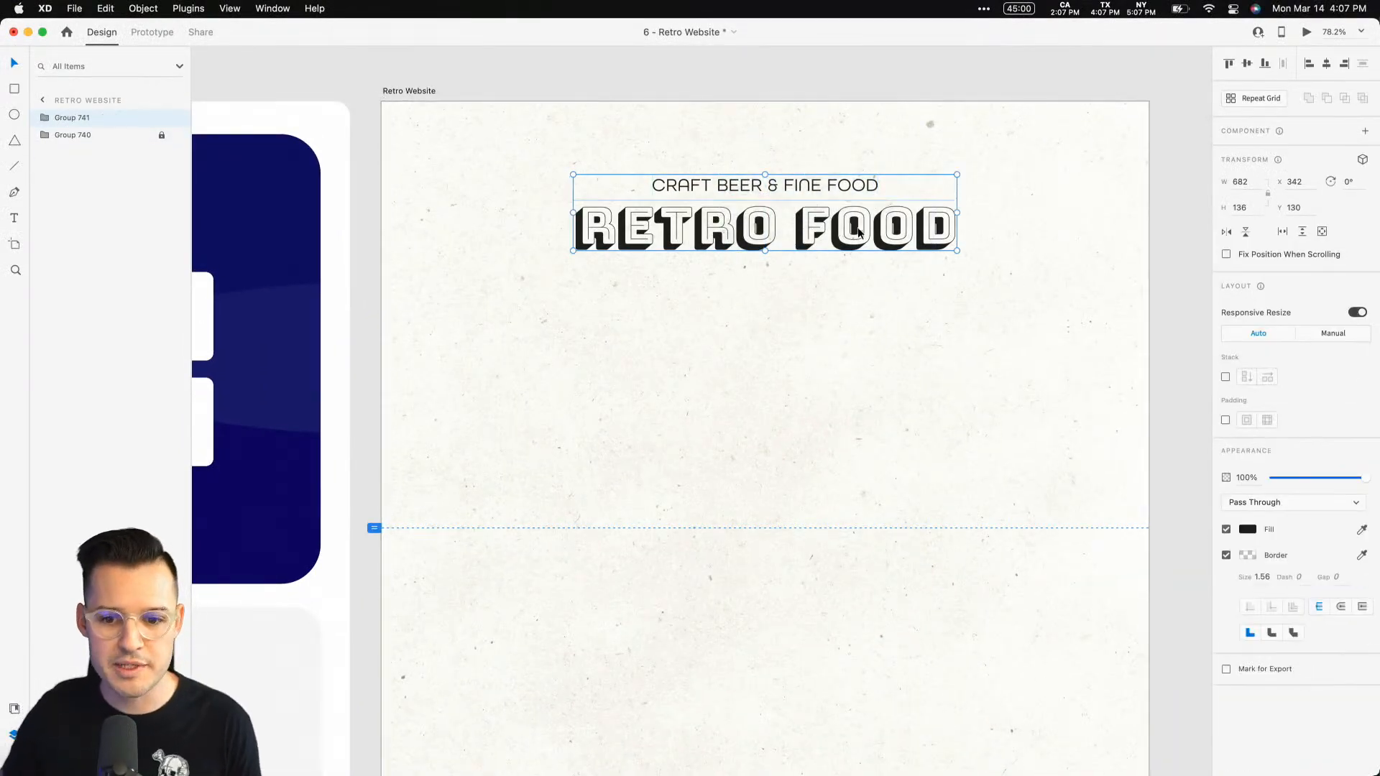
Examine the text alignment setting of the Retro Food heading inside the group.
scroll(856, 219, right, 3)
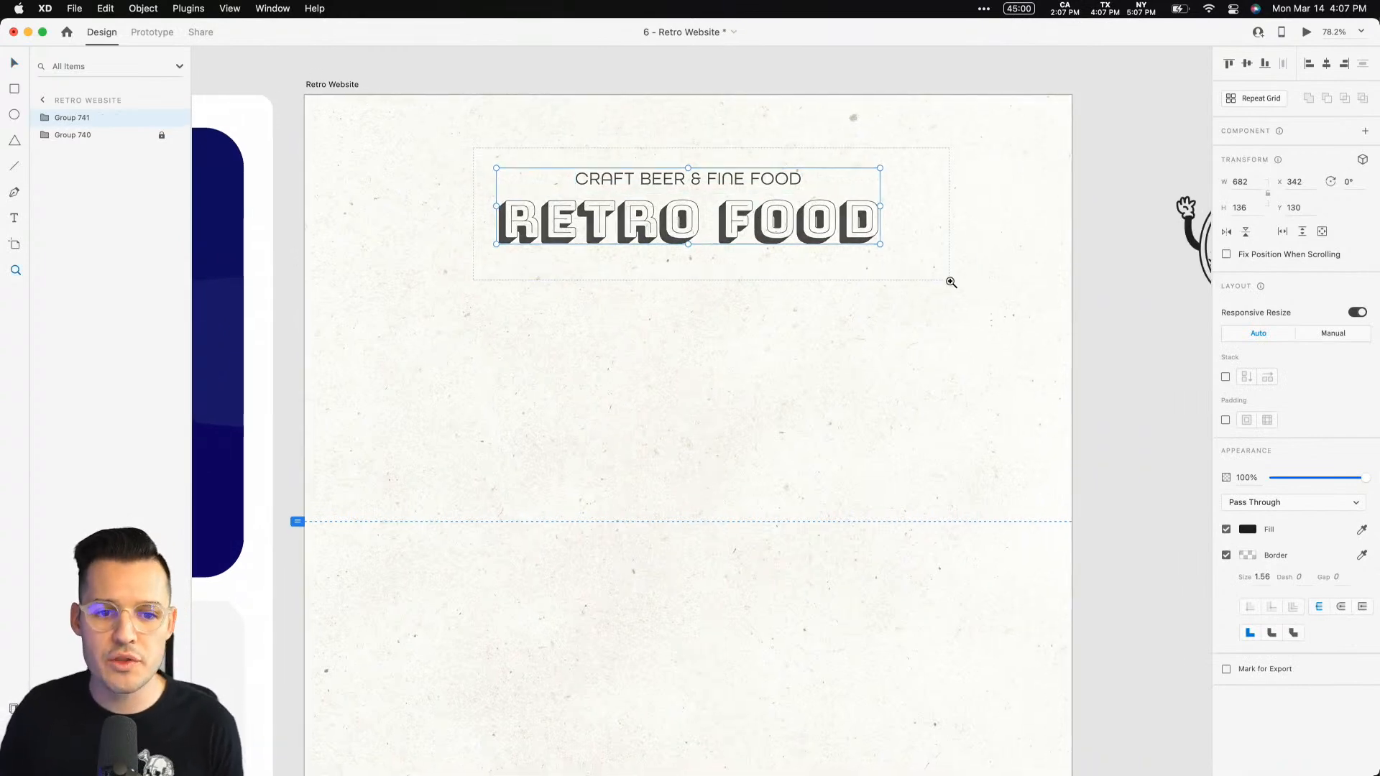
scroll(948, 283, up, 5)
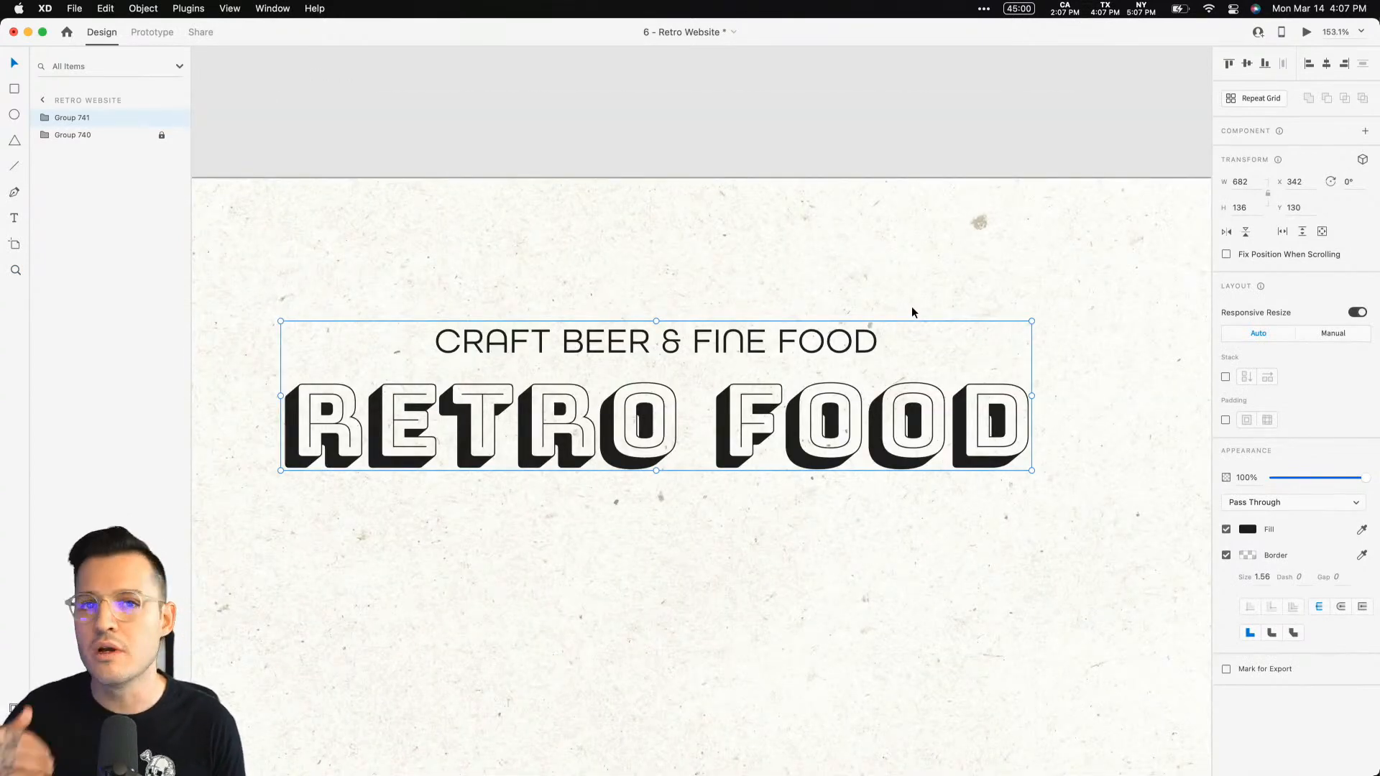
double_click(903, 415)
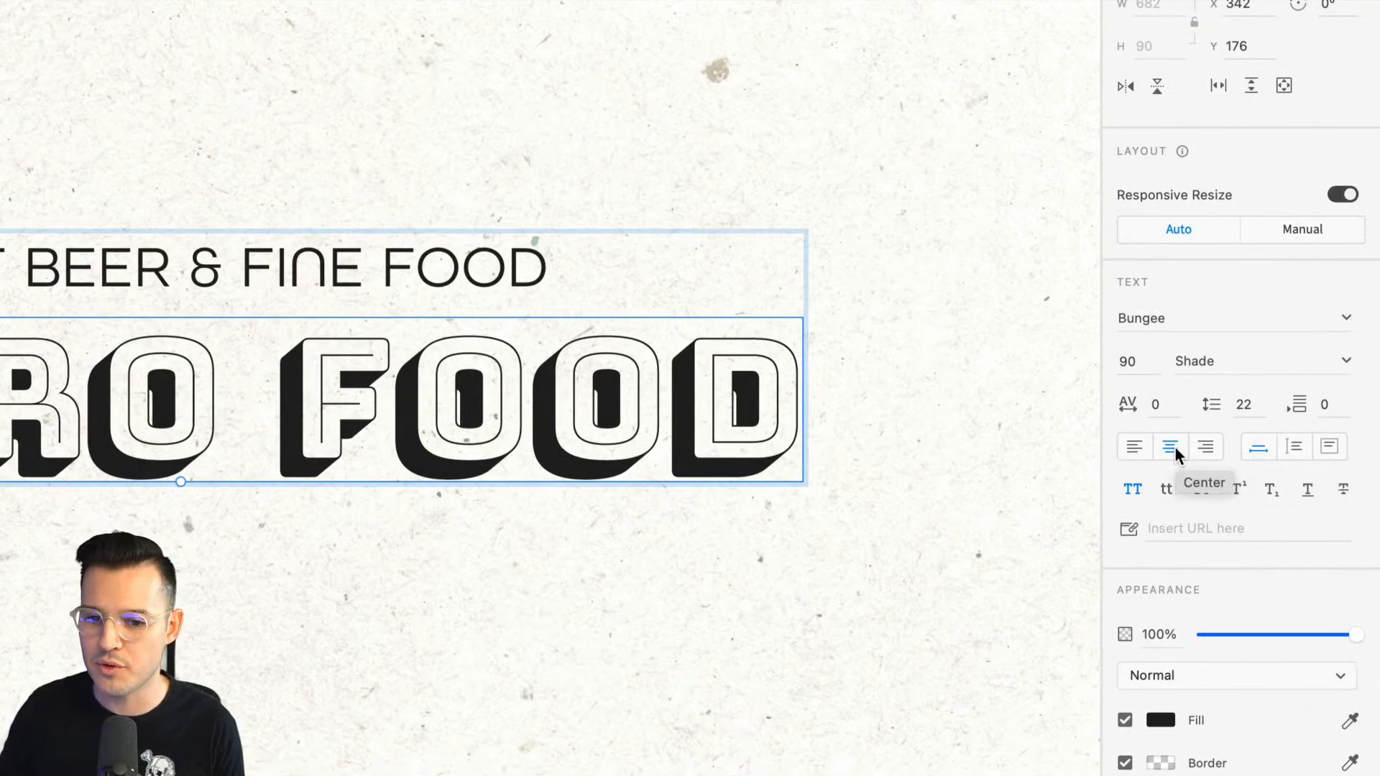
click(941, 413)
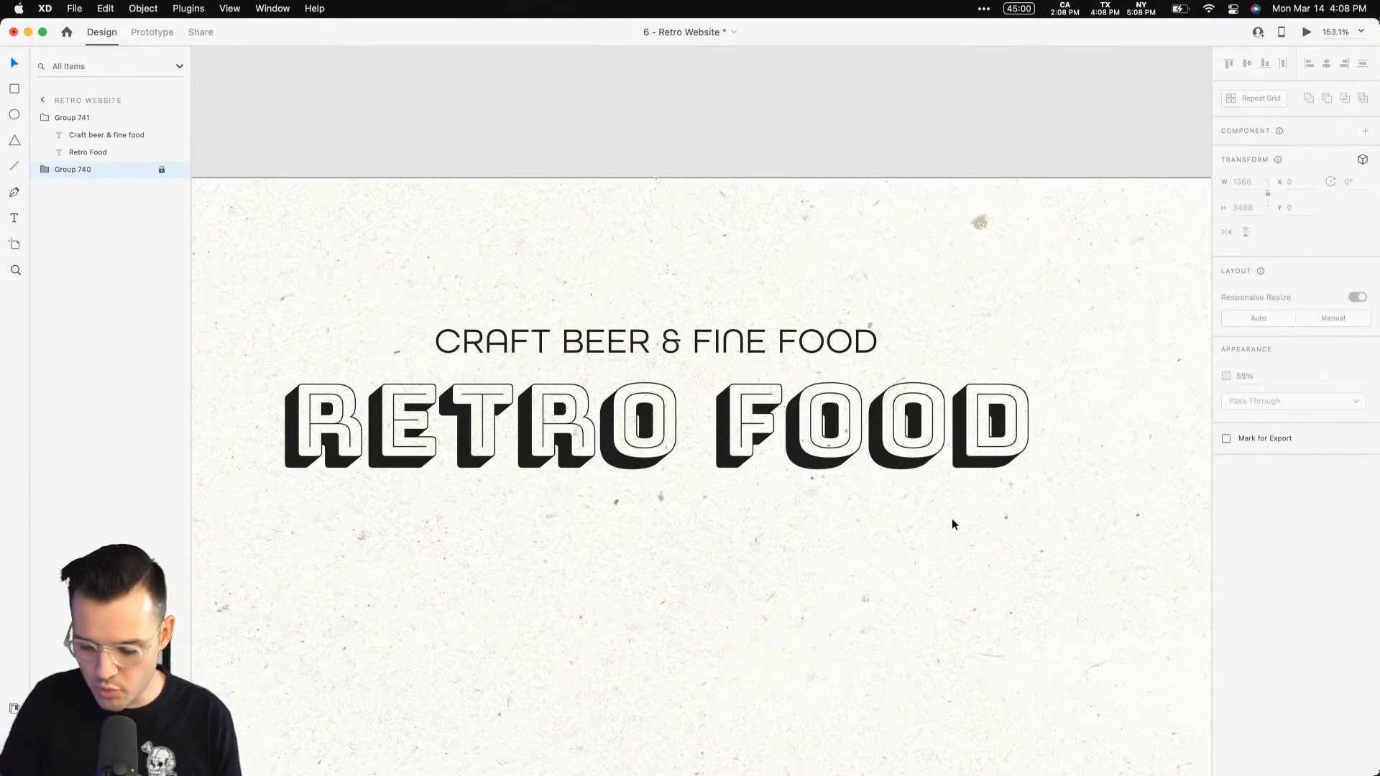
Move the heading group up to about Y 59, keeping it centred on the artboard.
key(super+minus)
key(super+minus)
key(super+minus)
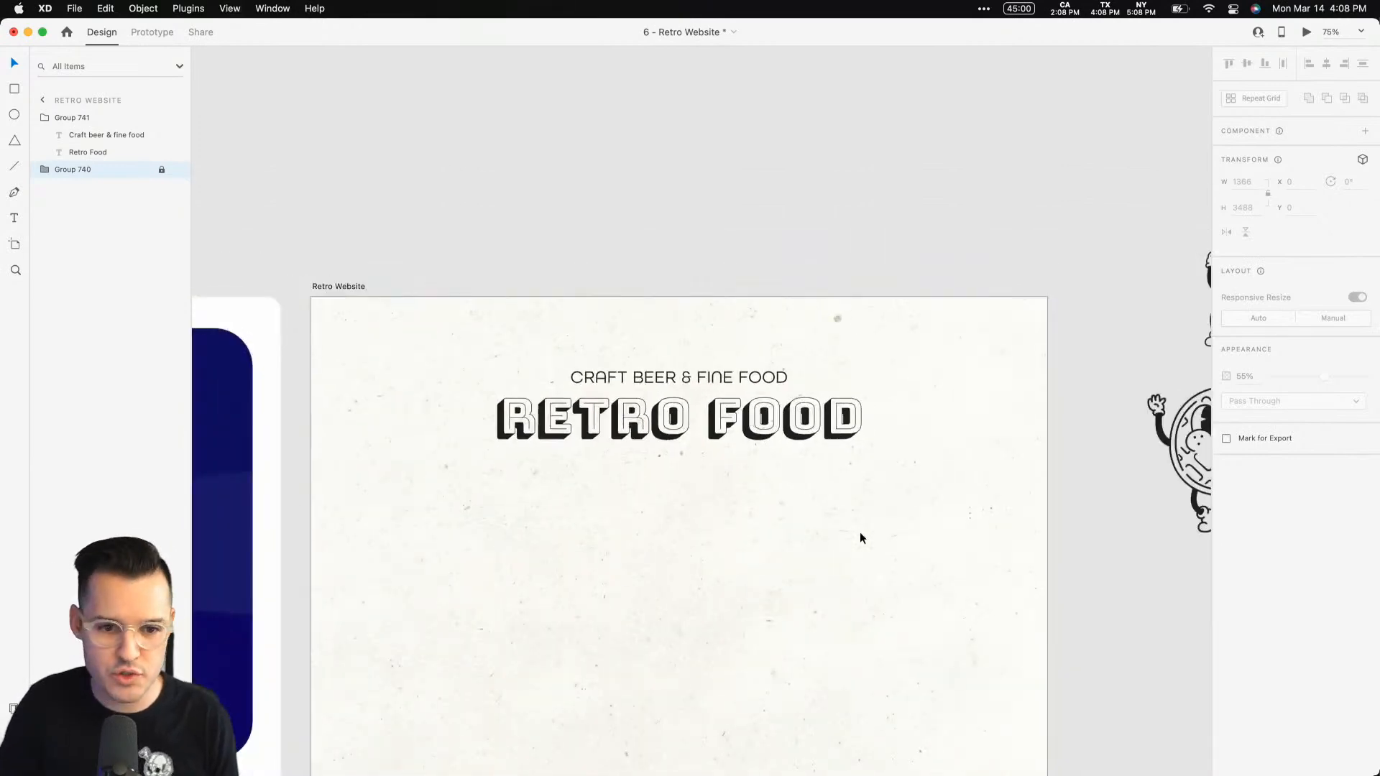
drag(860, 535, 900, 467)
click(841, 352)
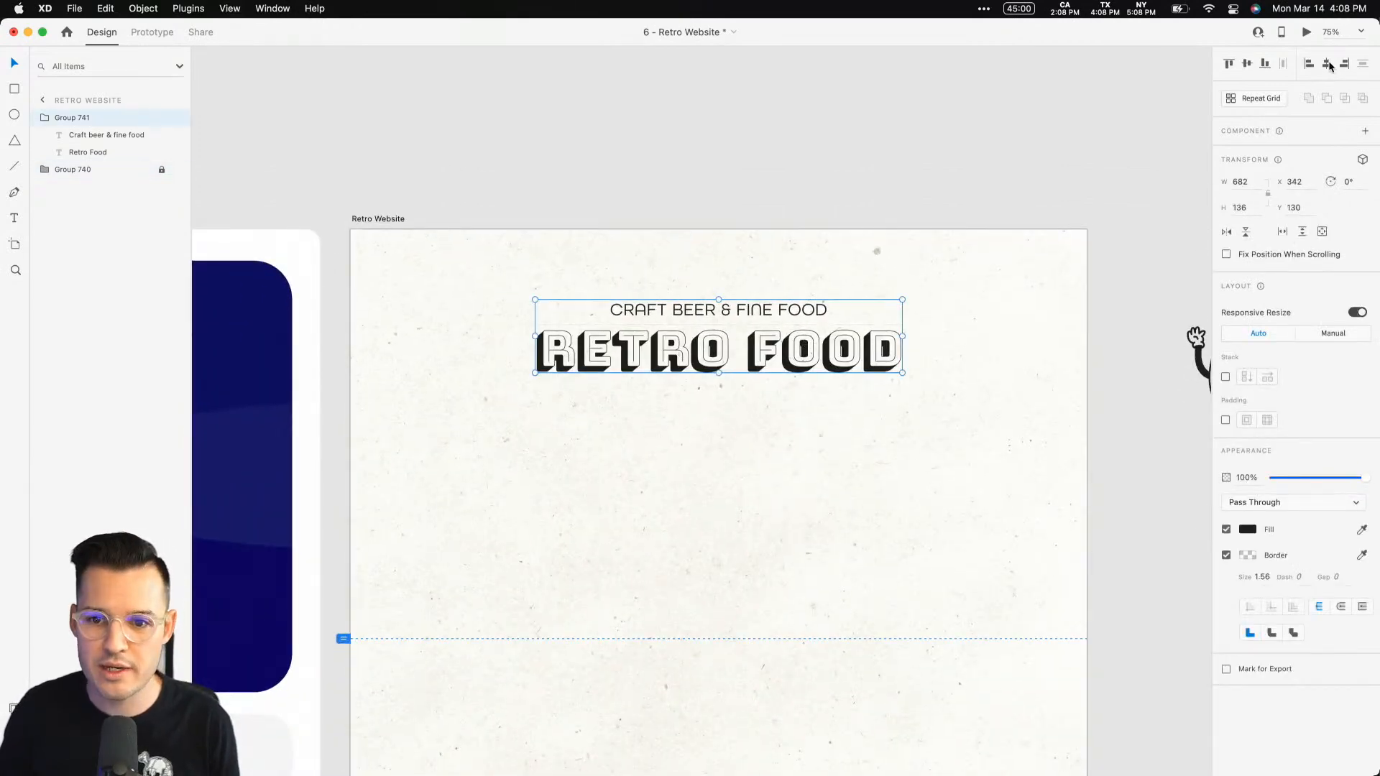
drag(760, 343, 760, 305)
Draw a rectangle about 970 × 226 below the heading group and centre it horizontally on the artboard.
key(z)
drag(307, 205, 1071, 472)
drag(958, 491, 888, 326)
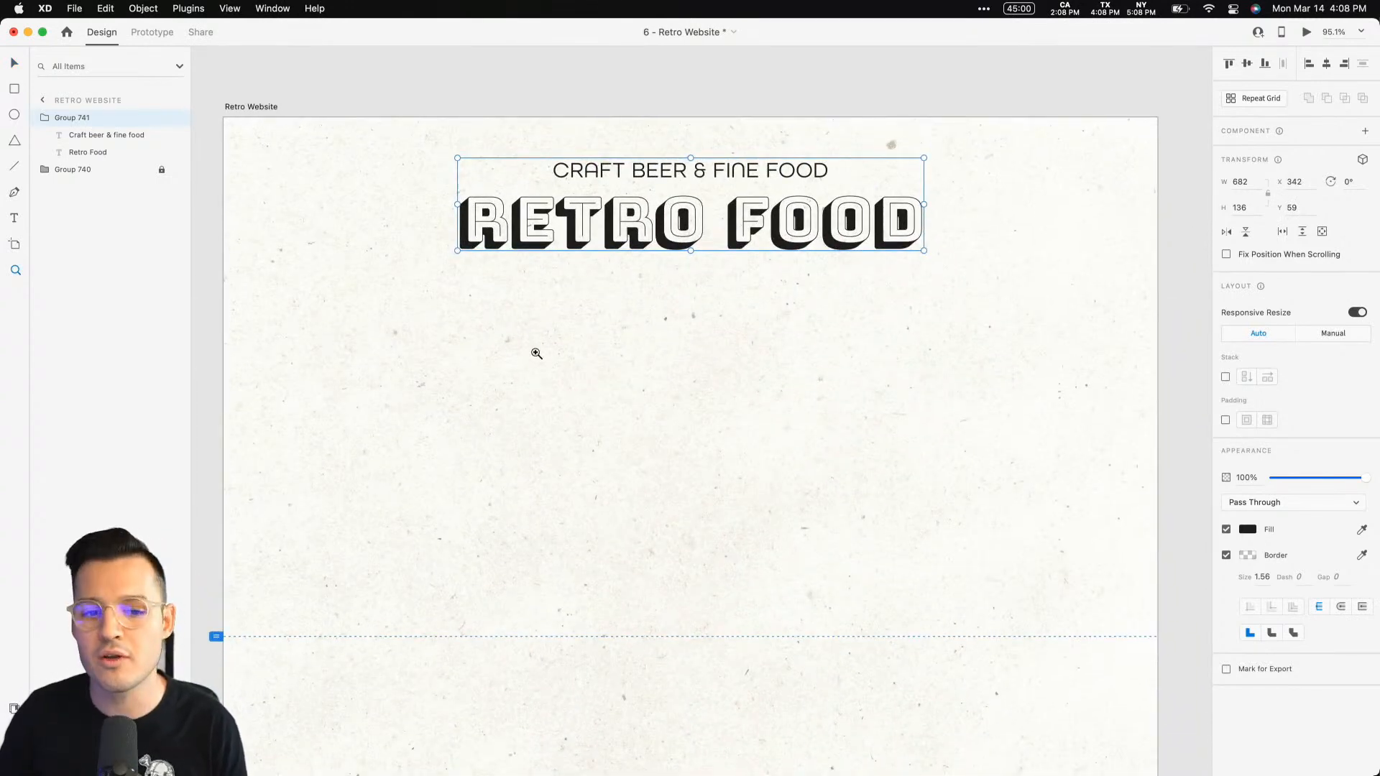
mouse_move(365, 295)
mouse_down()
mouse_move(869, 412)
mouse_move(1013, 431)
mouse_move(1035, 441)
mouse_move(1026, 449)
mouse_up()
click(1326, 67)
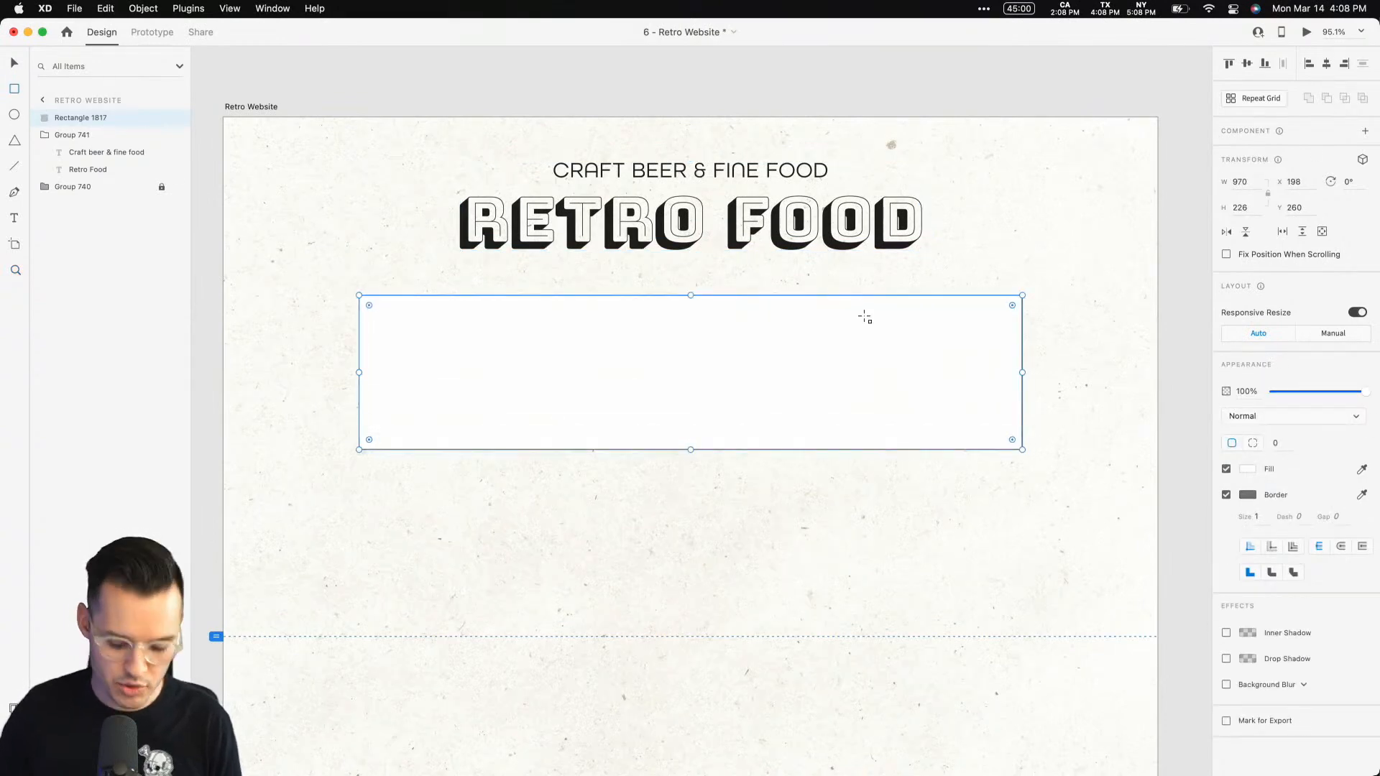
Give the rectangle a border in the saved near-black swatch with a size of 2.
click(1249, 495)
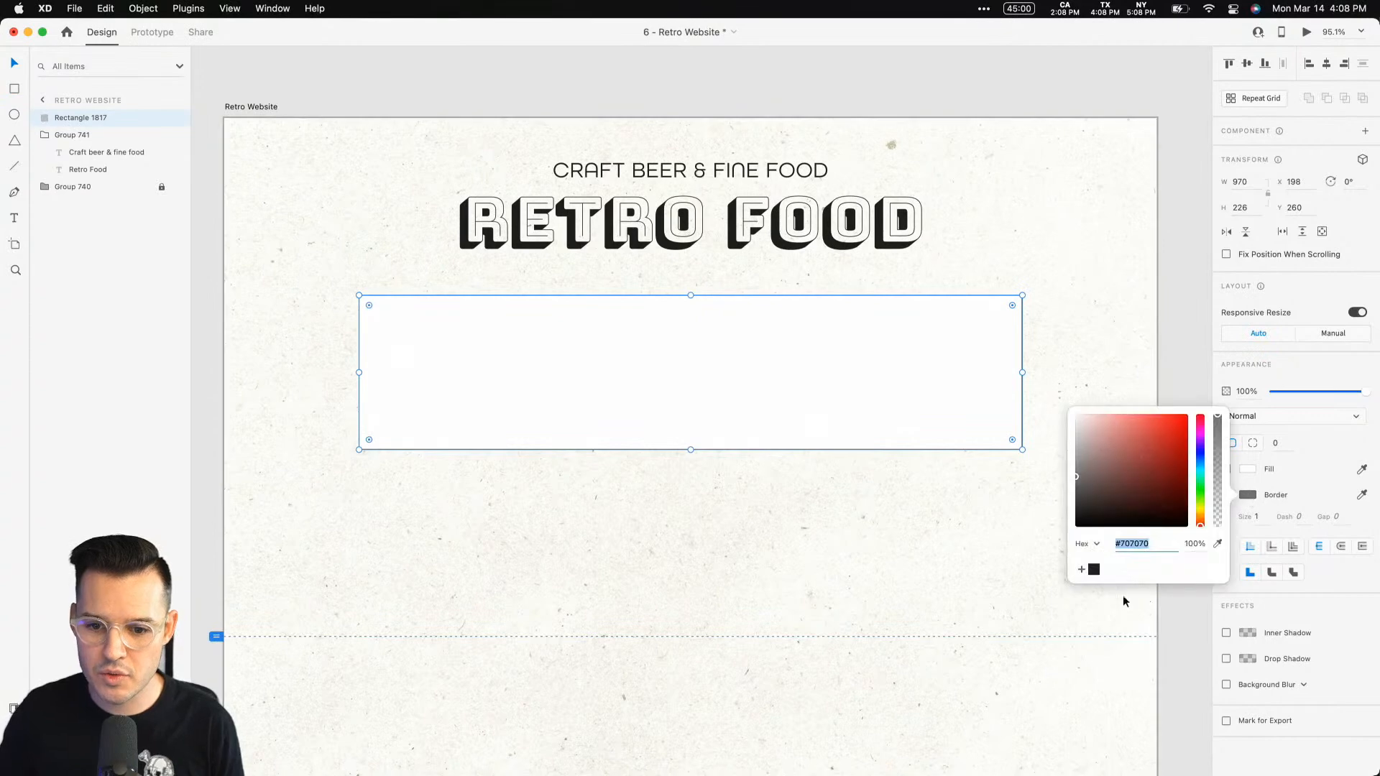
click(1093, 569)
click(1255, 515)
text(3)
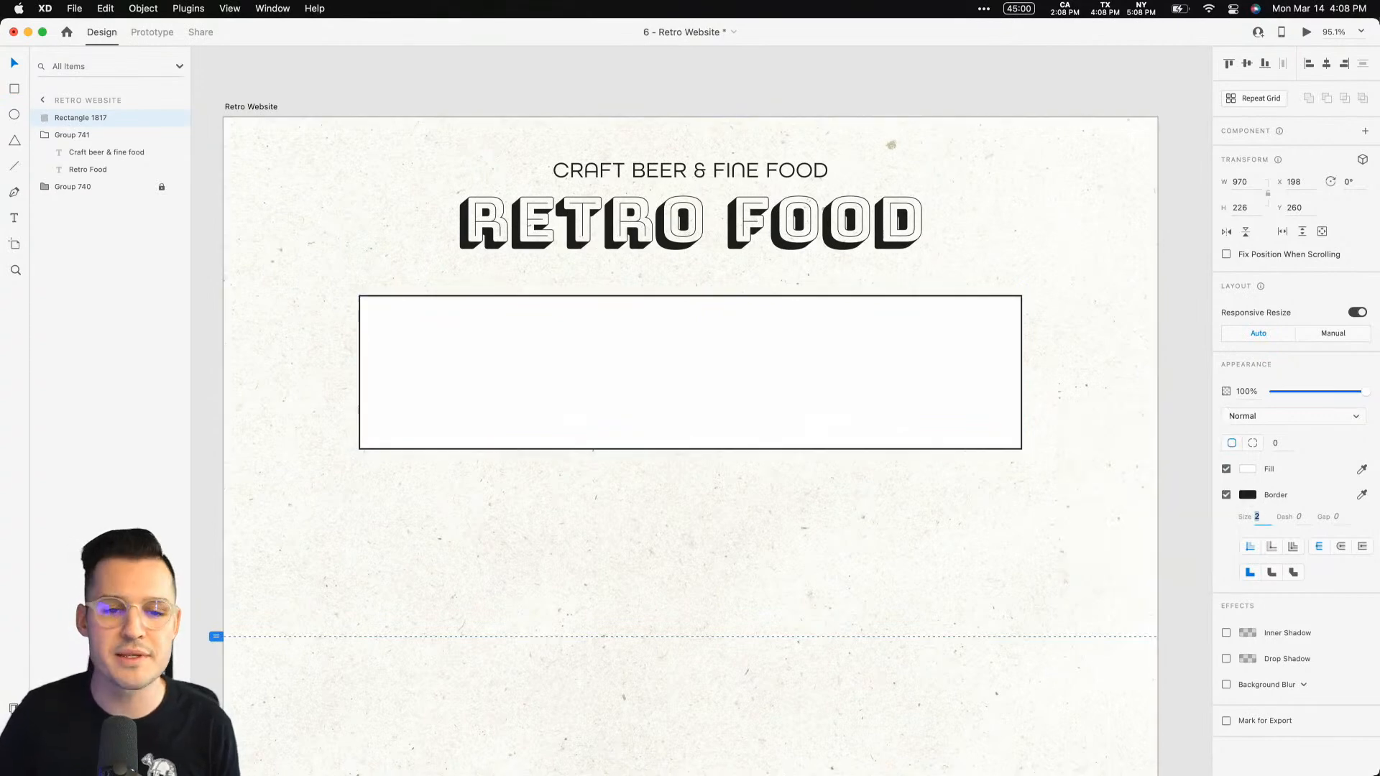
text(2)
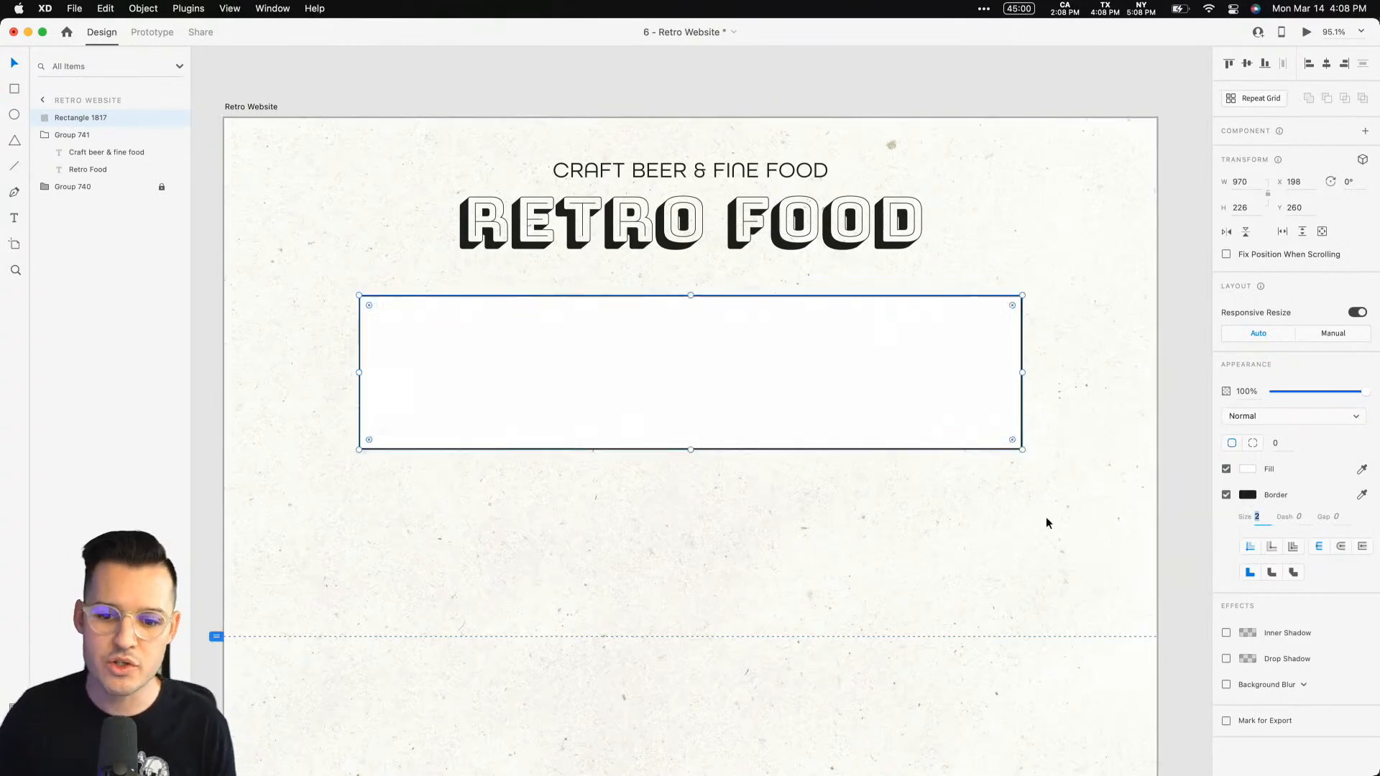
Turn off the fill of the bordered rectangle below the heading.
click(1018, 509)
drag(1017, 510, 1006, 518)
click(912, 407)
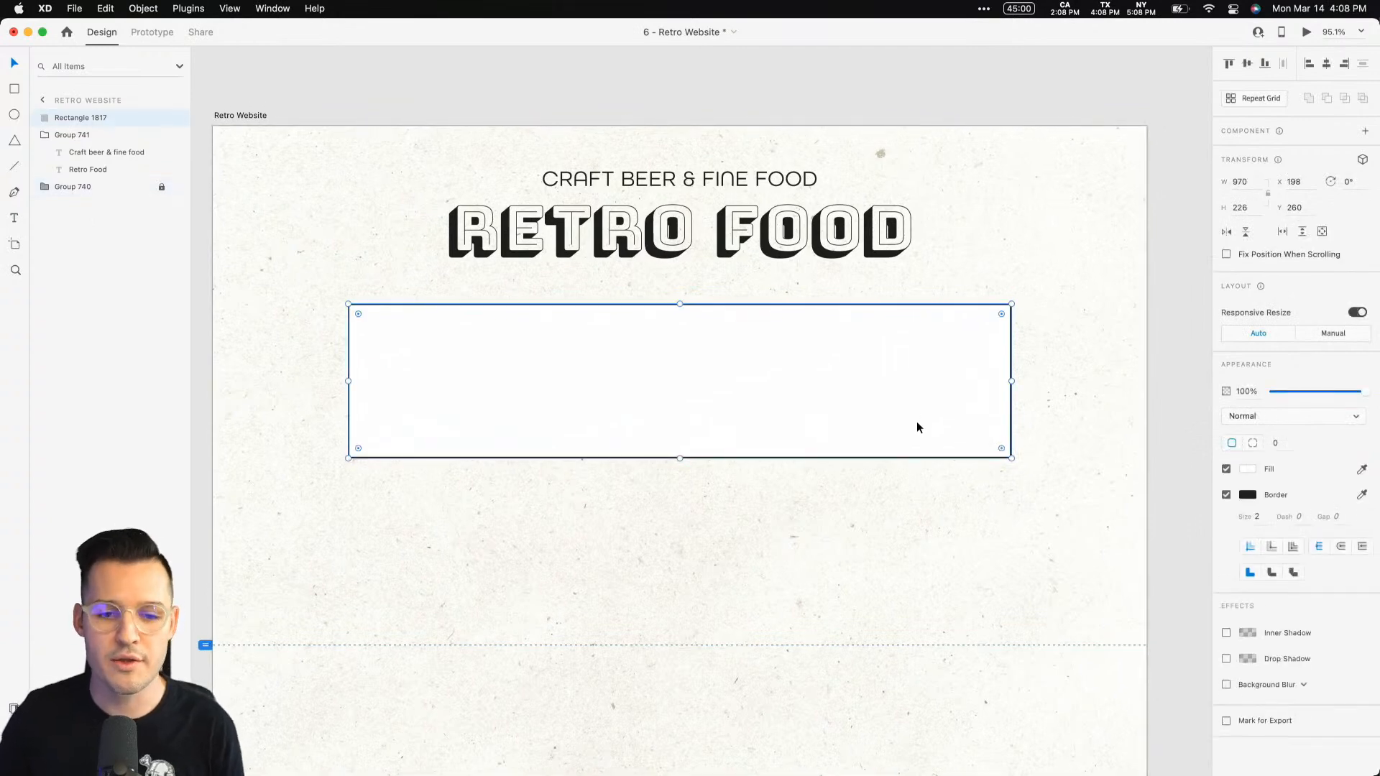
click(1226, 469)
click(1118, 409)
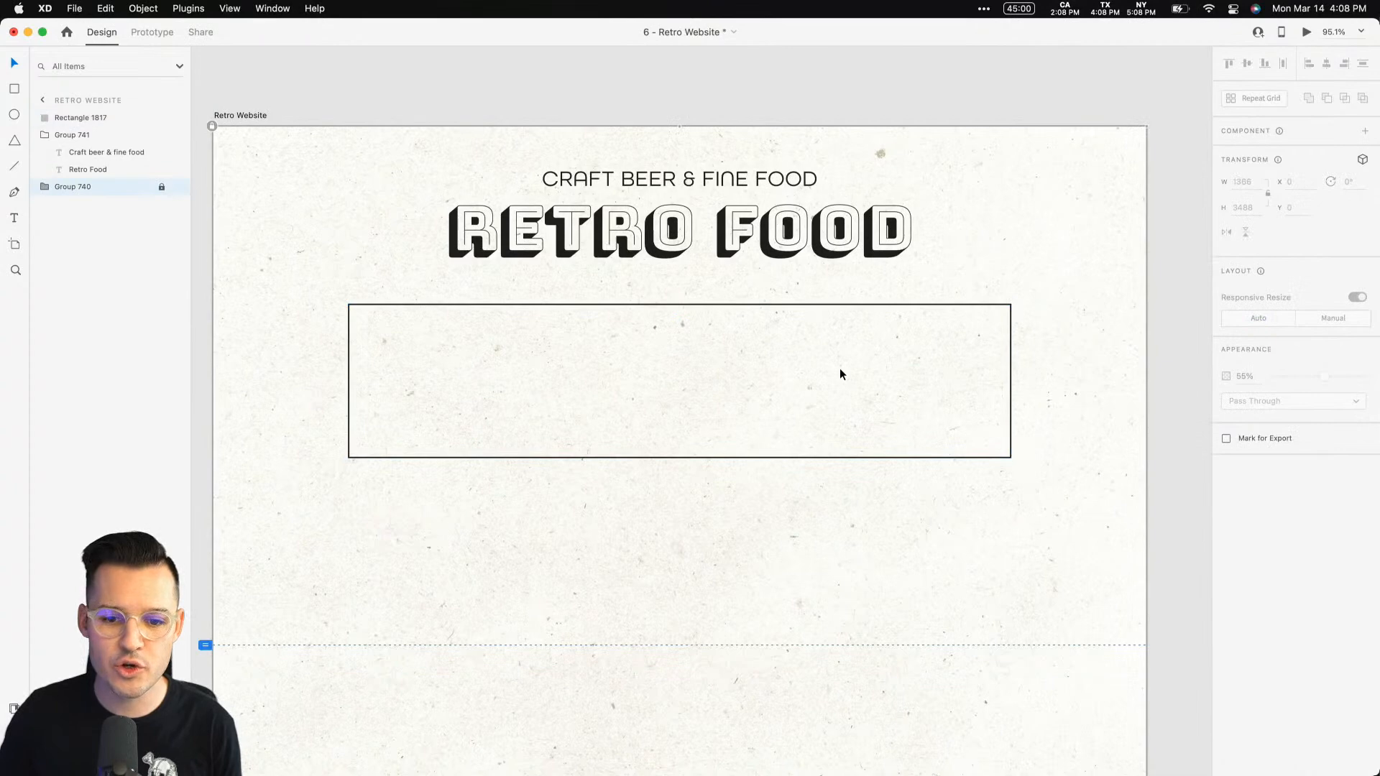
Turn the rectangle's fill back on and make the fill colour fully transparent, keeping the border.
click(1011, 397)
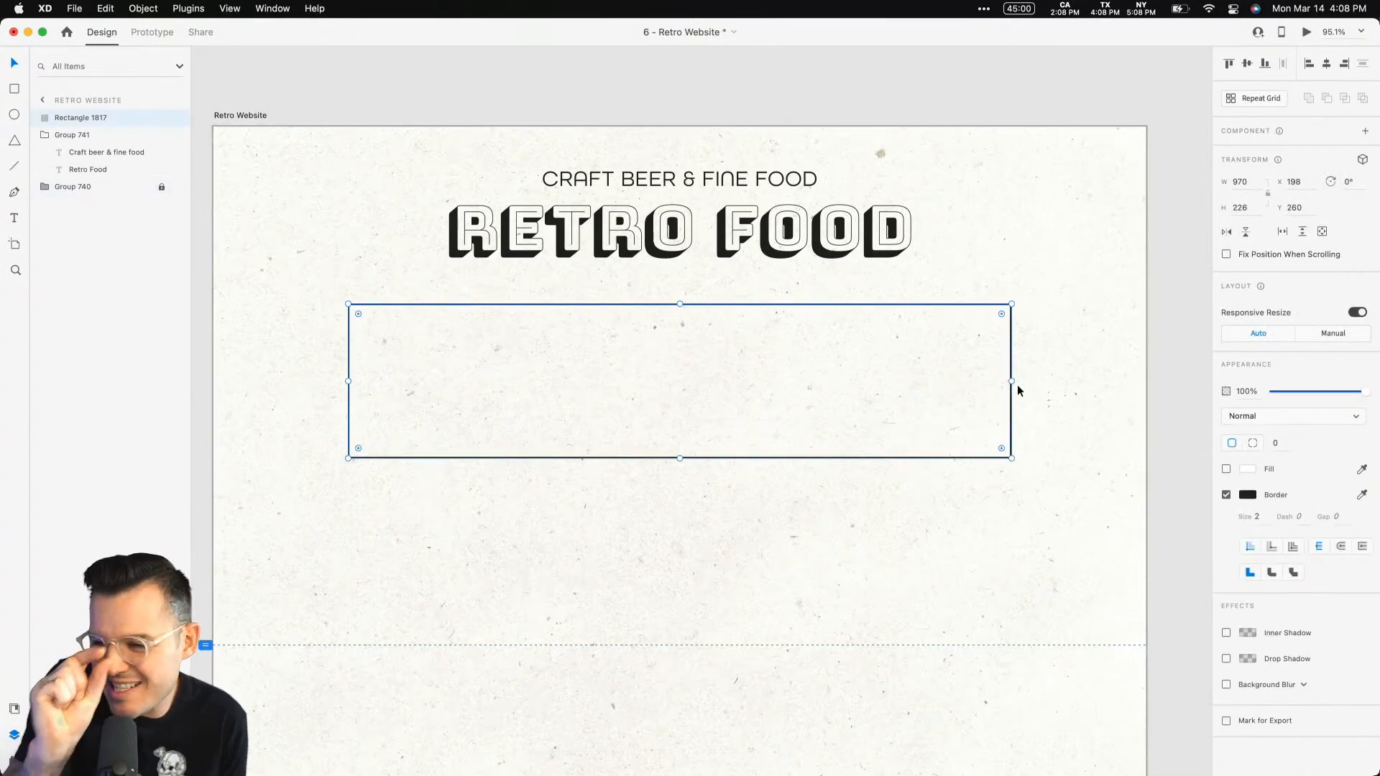
click(1226, 469)
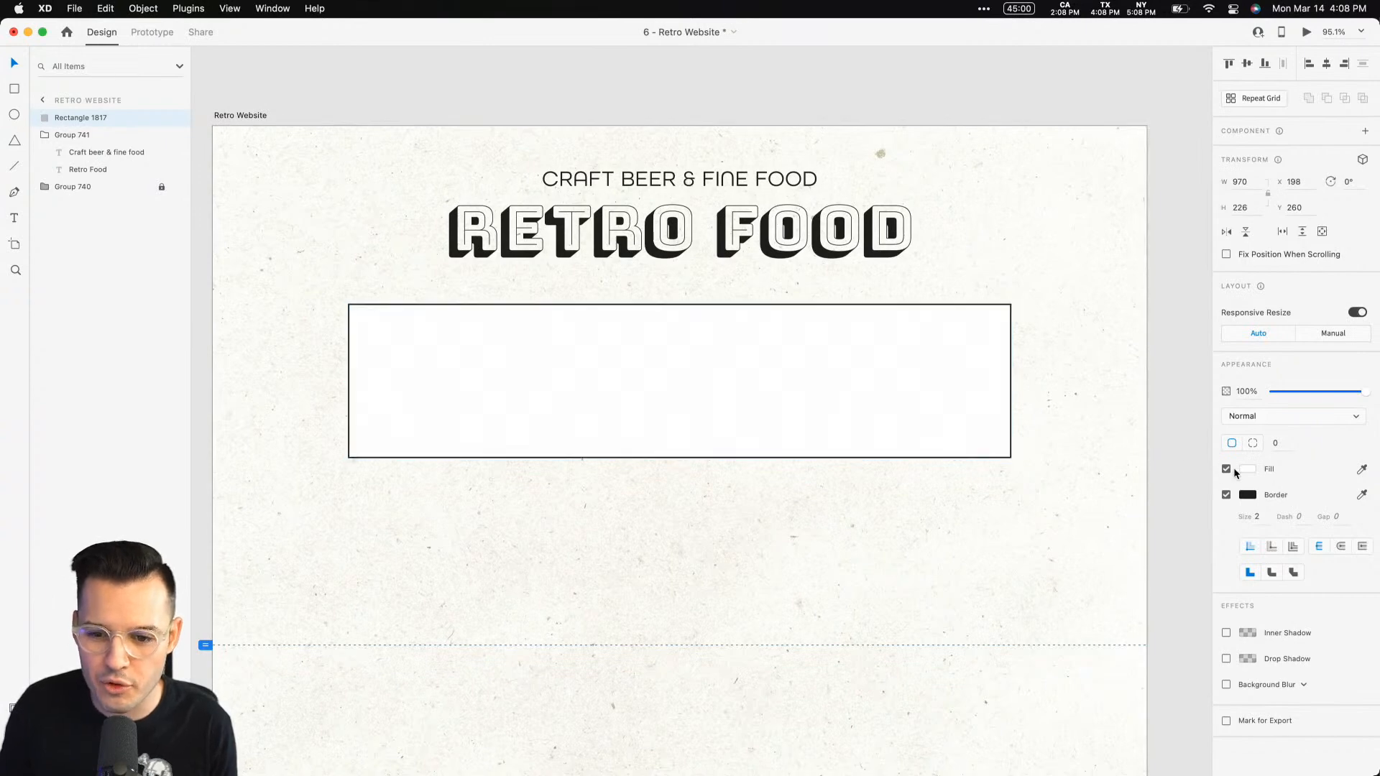
click(1248, 469)
drag(1217, 412, 1226, 588)
click(891, 536)
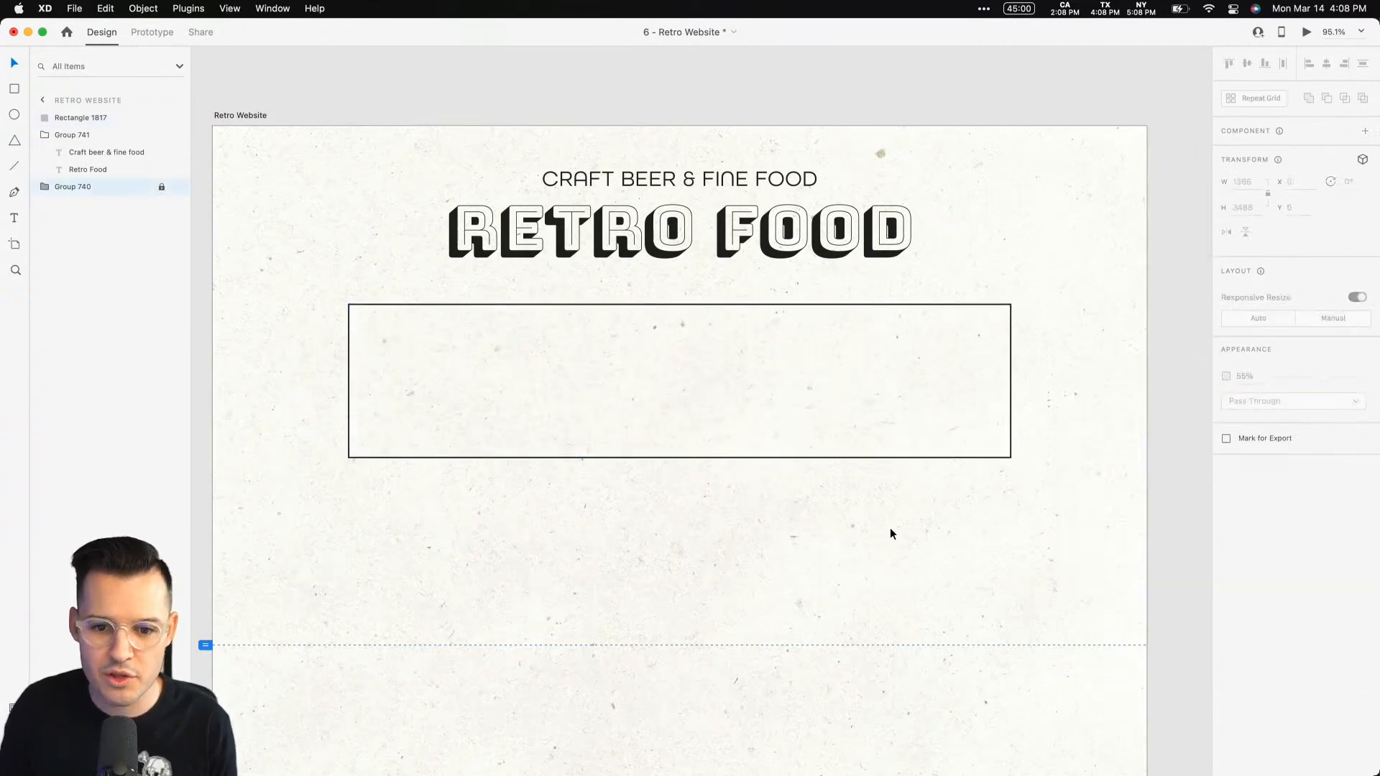
Move the rectangle up around the heading to Y 25 and place it behind the heading but above the background group.
click(804, 379)
drag(804, 393, 788, 237)
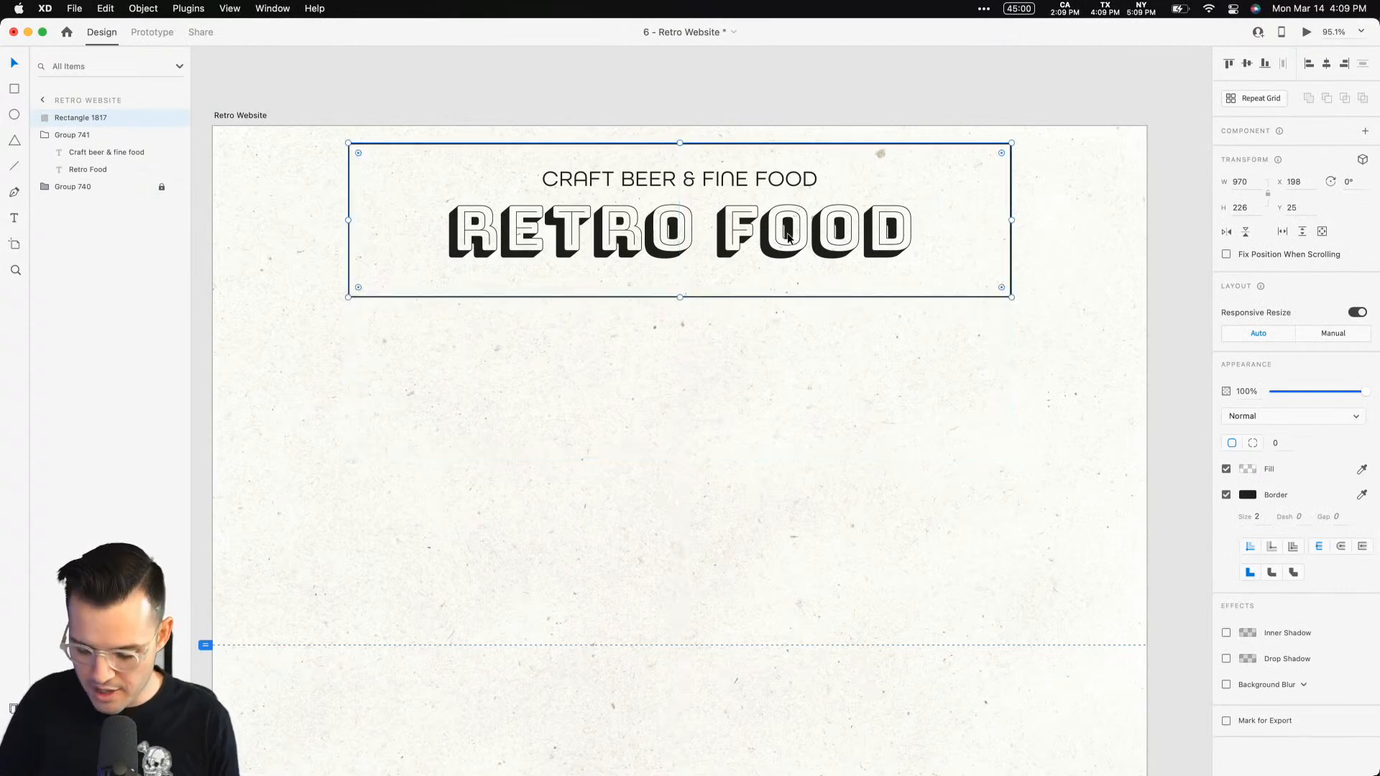
key(super+shift+bracketleft)
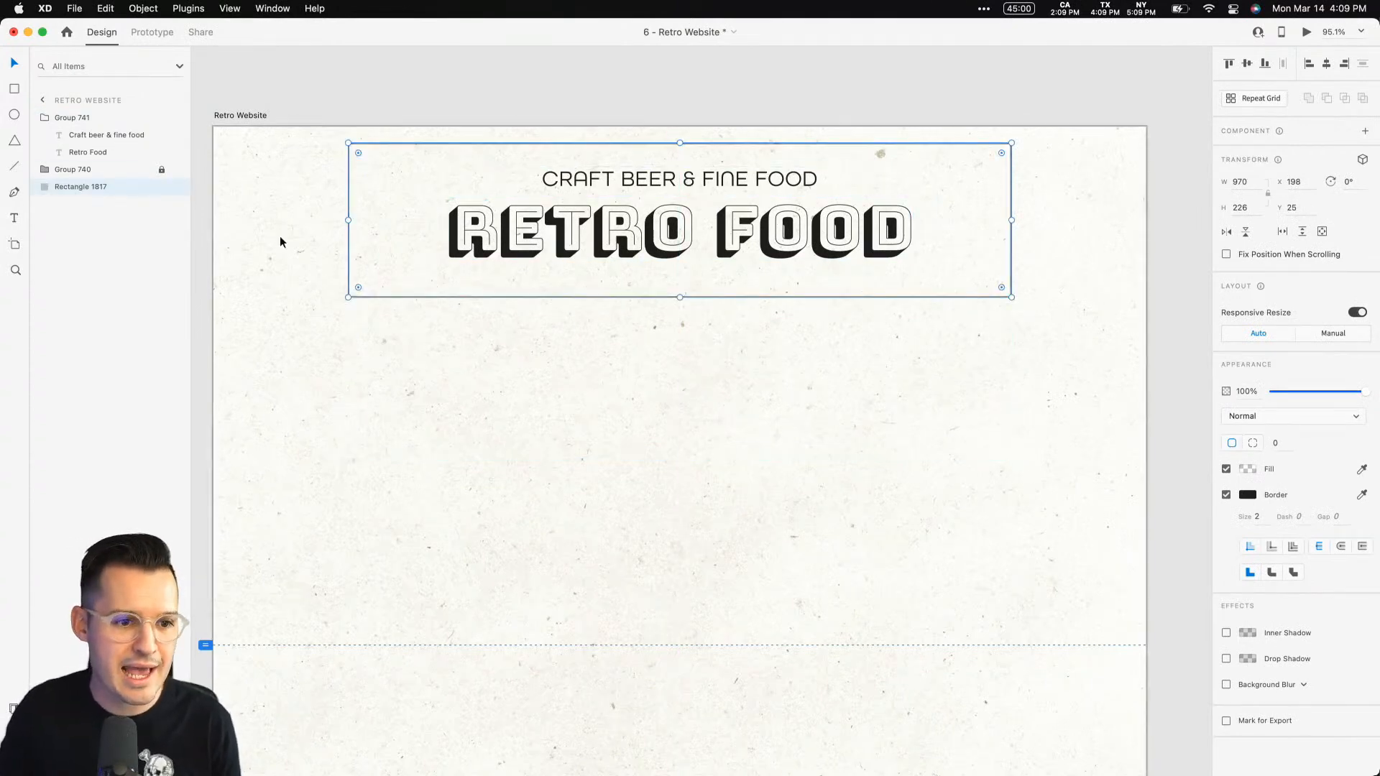
key(super+bracketright)
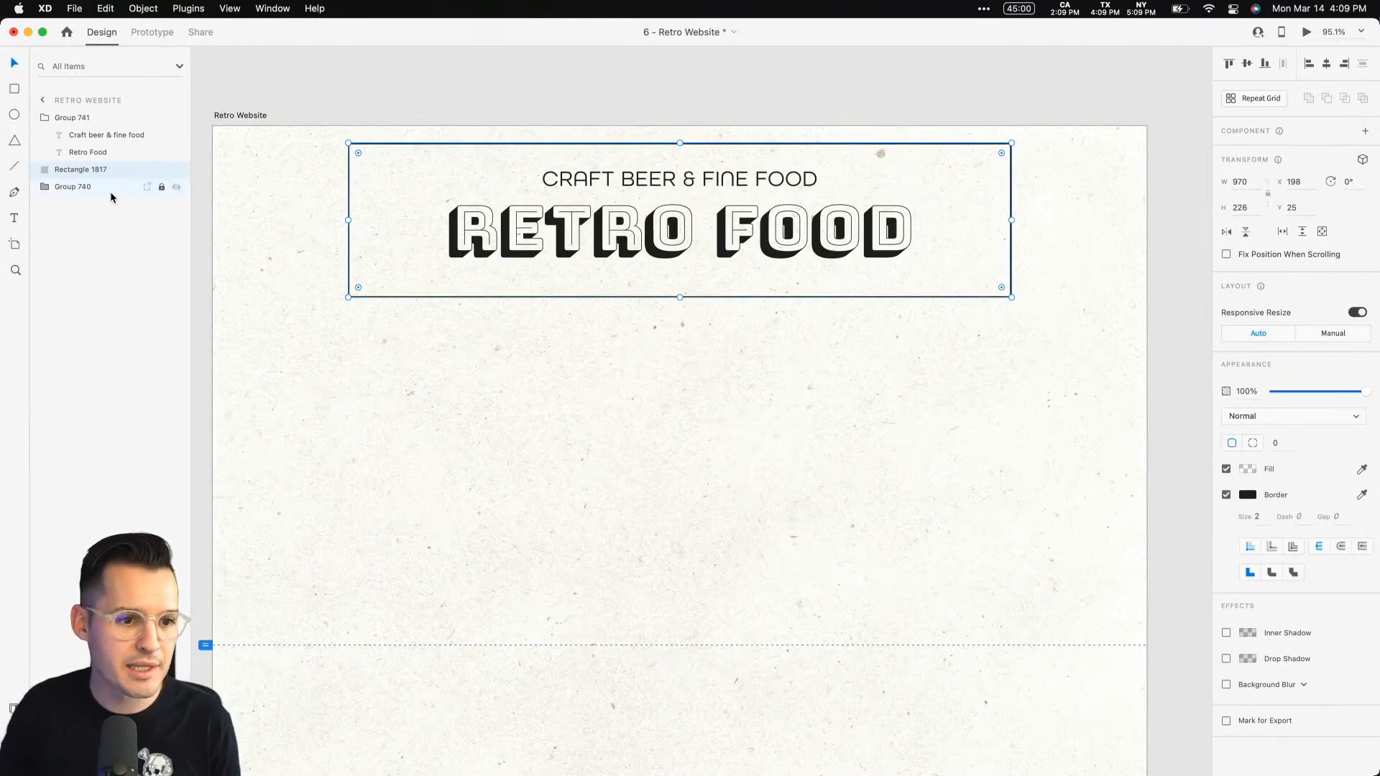
Rename the locked background group as BG and keep it locked.
double_click(66, 188)
text(BG)
key(Return)
key(super+l)
click(80, 170)
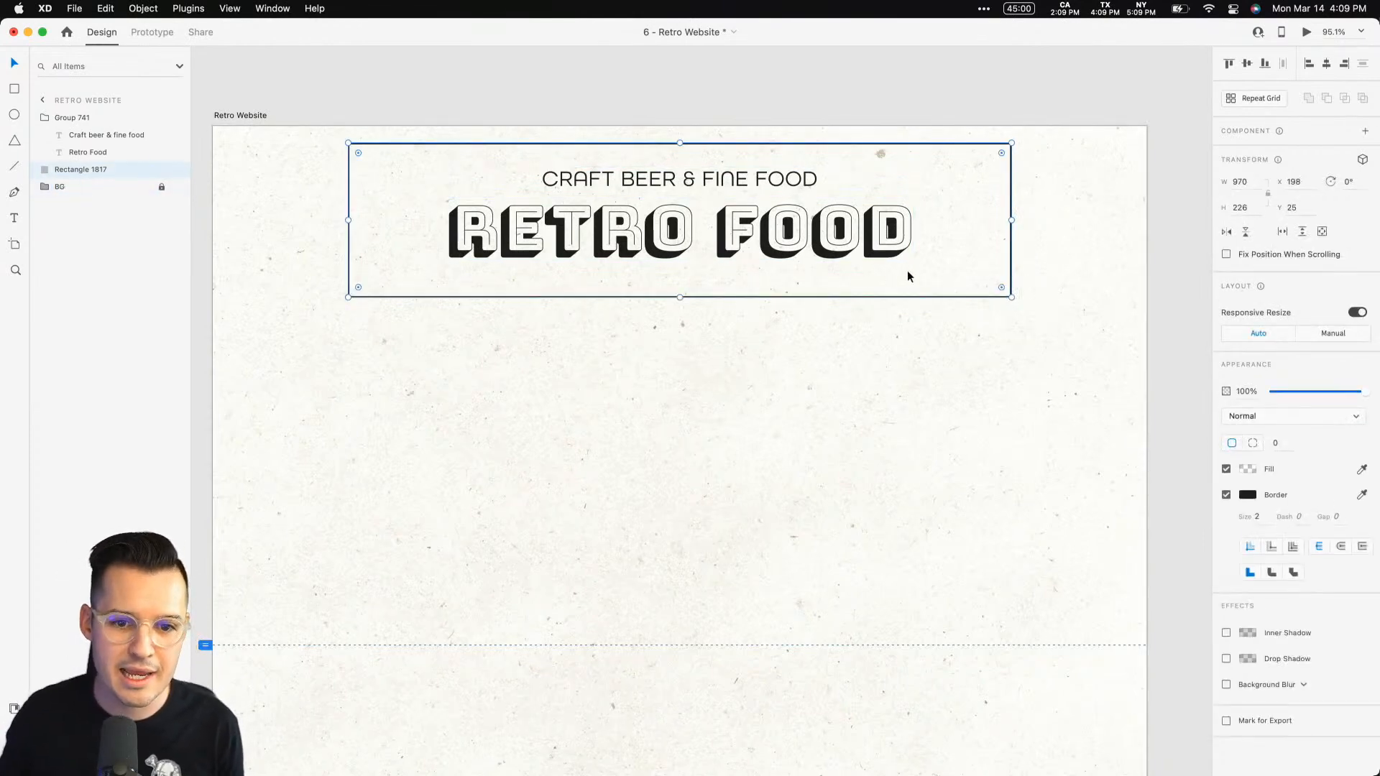
Move the rectangle to Y 26 and align the heading group vertically to the middle of it.
drag(960, 173, 868, 132)
click(782, 177)
shift+click(963, 201)
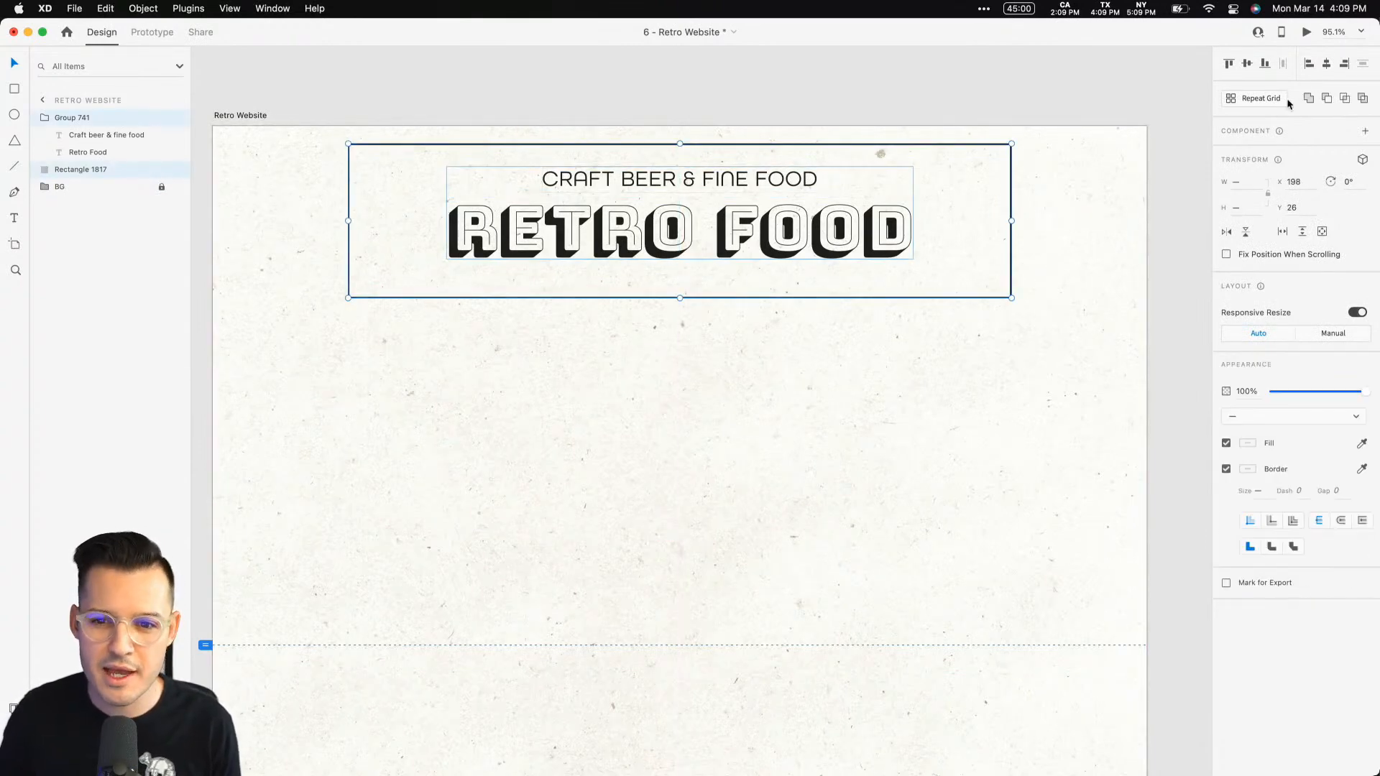
click(1253, 63)
click(1090, 191)
drag(803, 225, 804, 226)
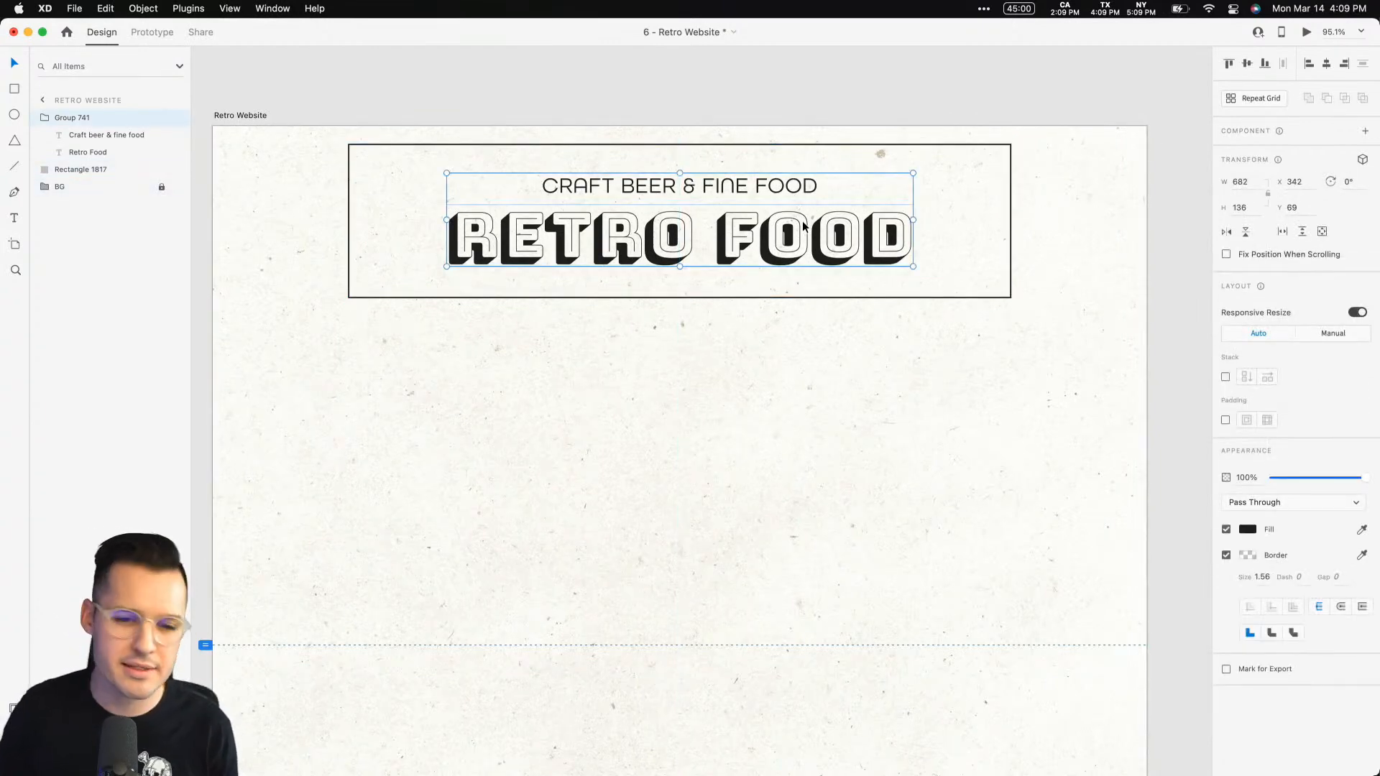
Narrow the rectangle to 902 wide about its centre and scale the heading group down to about 614 × 122.
click(1028, 326)
click(1007, 298)
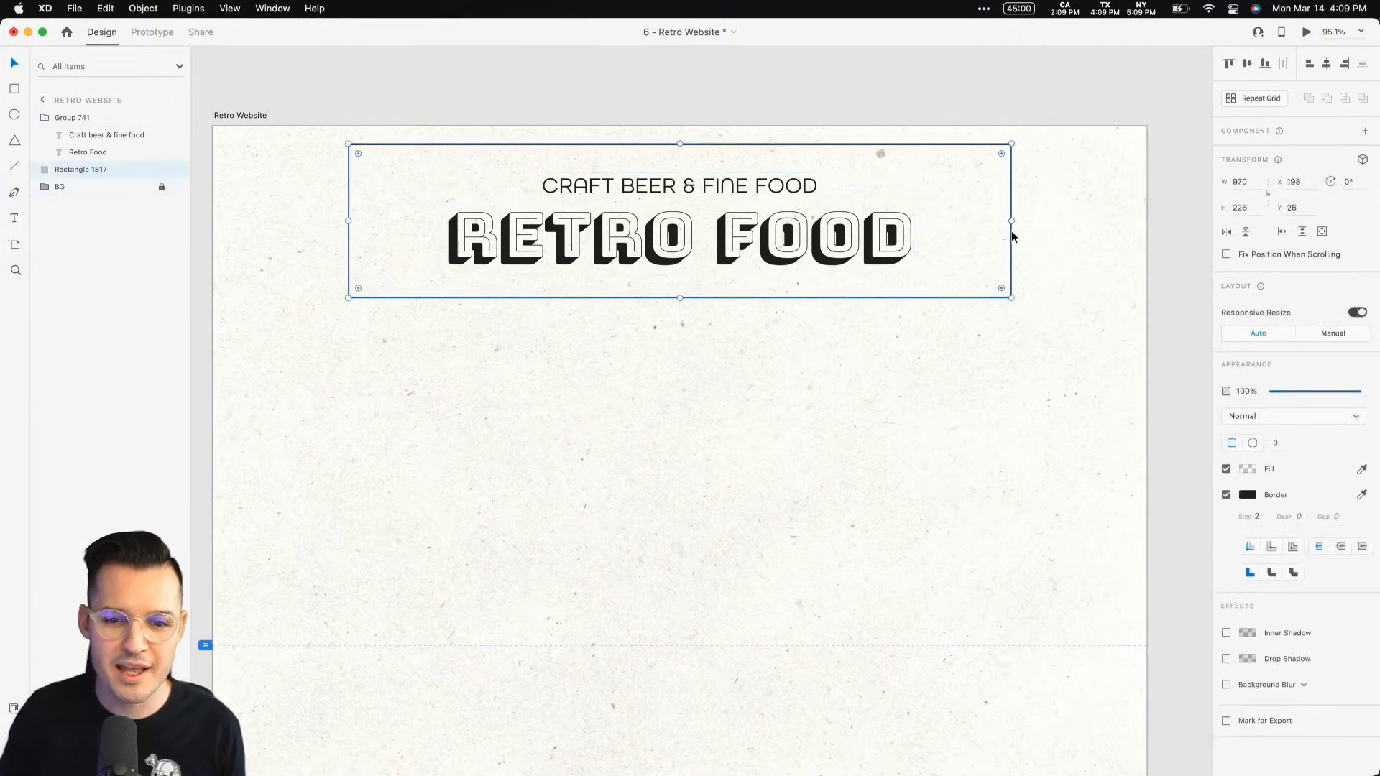
drag(1008, 222, 988, 224)
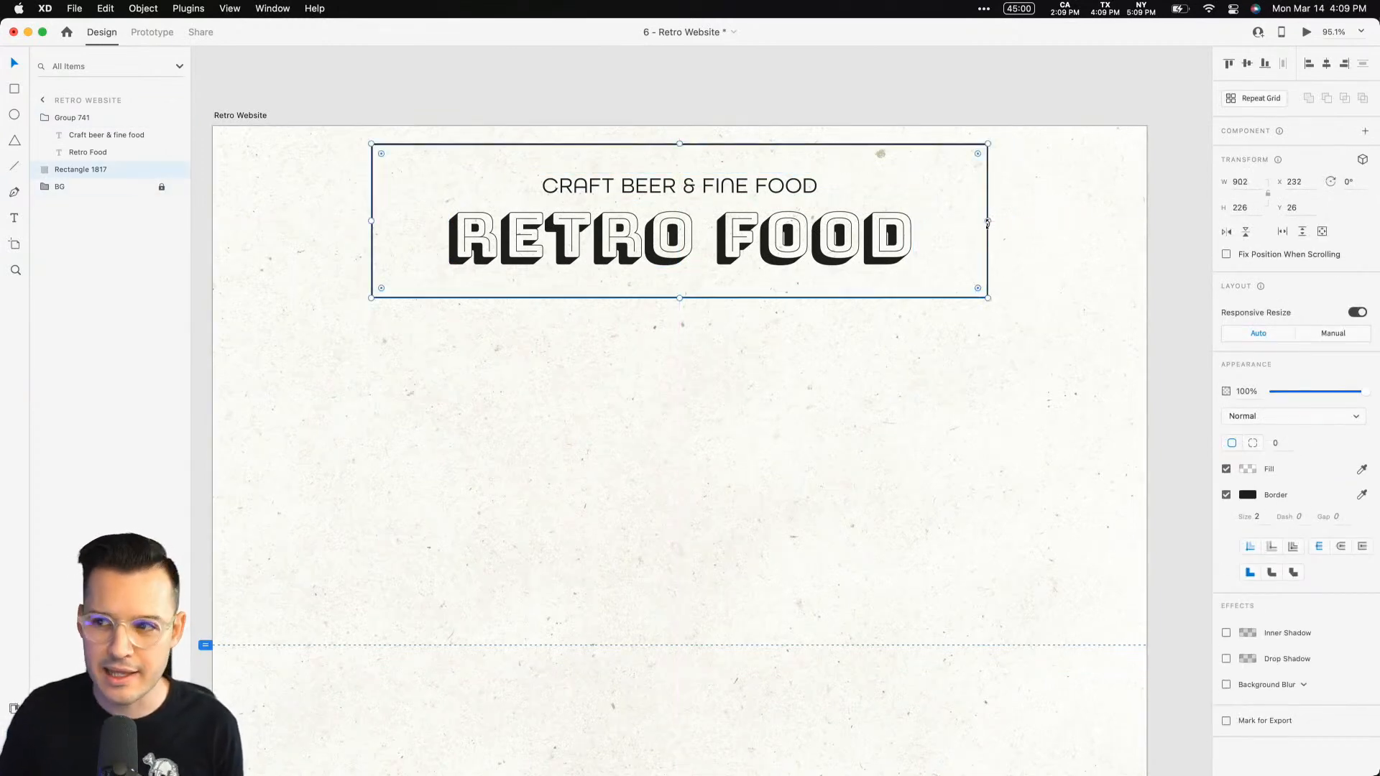
click(887, 238)
mouse_move(915, 268)
mouse_down()
mouse_move(905, 263)
mouse_move(912, 274)
mouse_up()
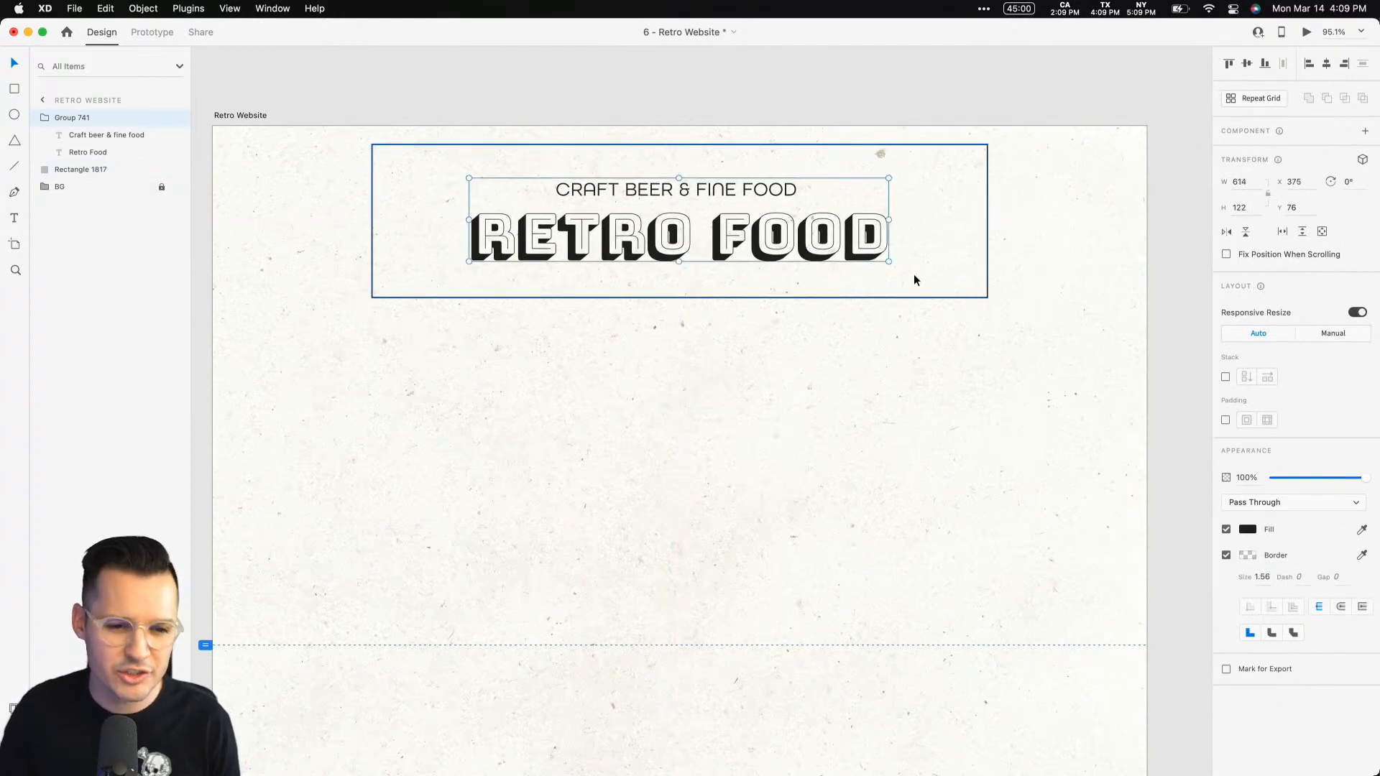
Duplicate the rectangle to its left at X 26 and narrow the copy to 208 wide so the two borders overlap.
click(367, 191)
click(387, 193)
drag(389, 193, 266, 191)
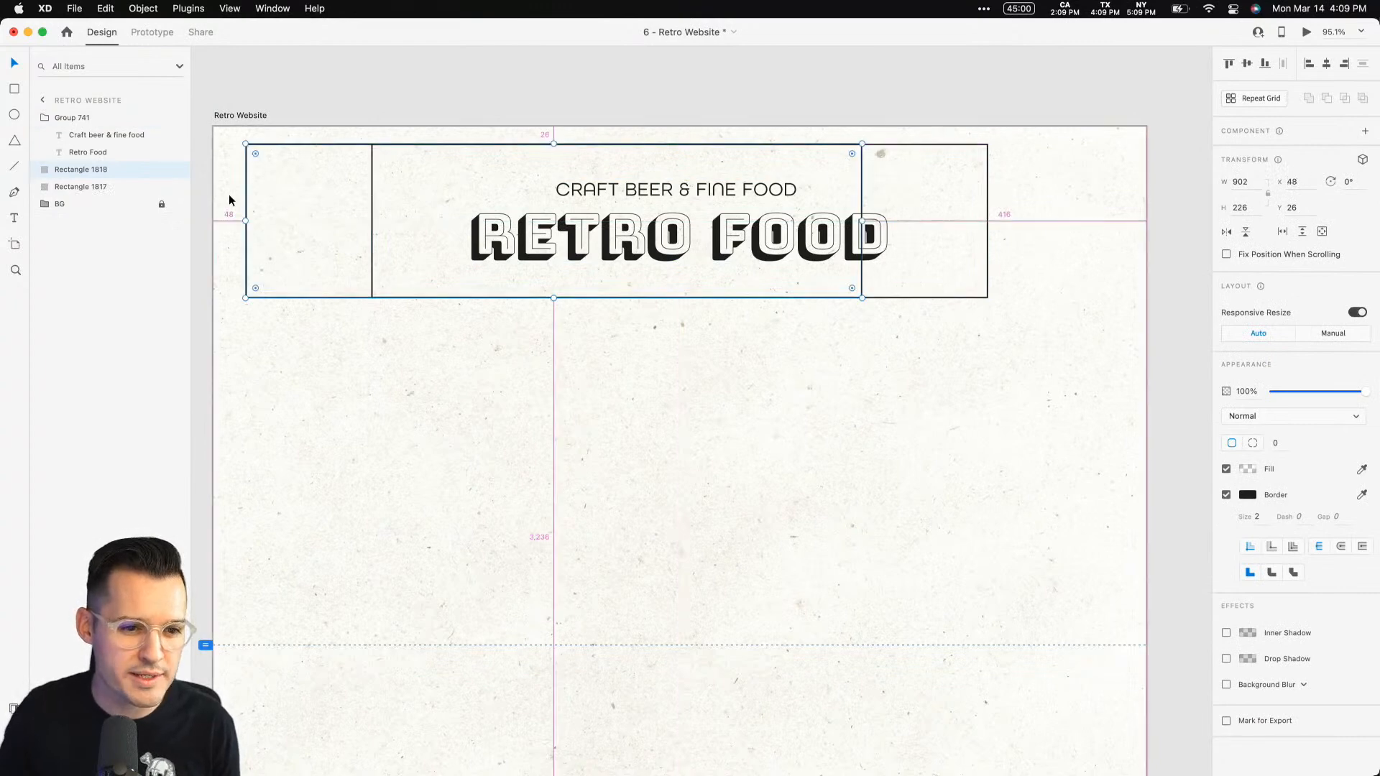
key(shift+Left)
key(shift+Left)
key(Left)
drag(847, 221, 371, 212)
drag(325, 130, 473, 384)
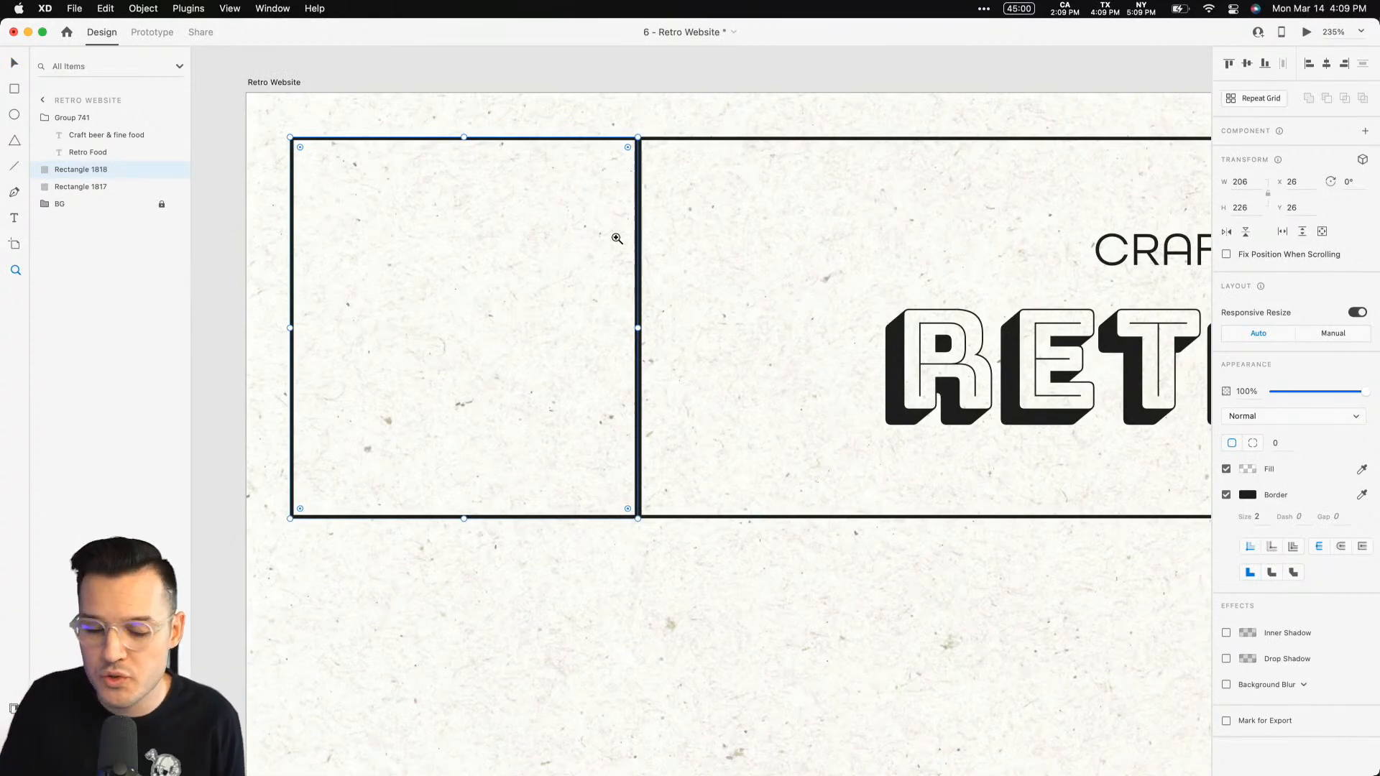
drag(637, 328, 641, 328)
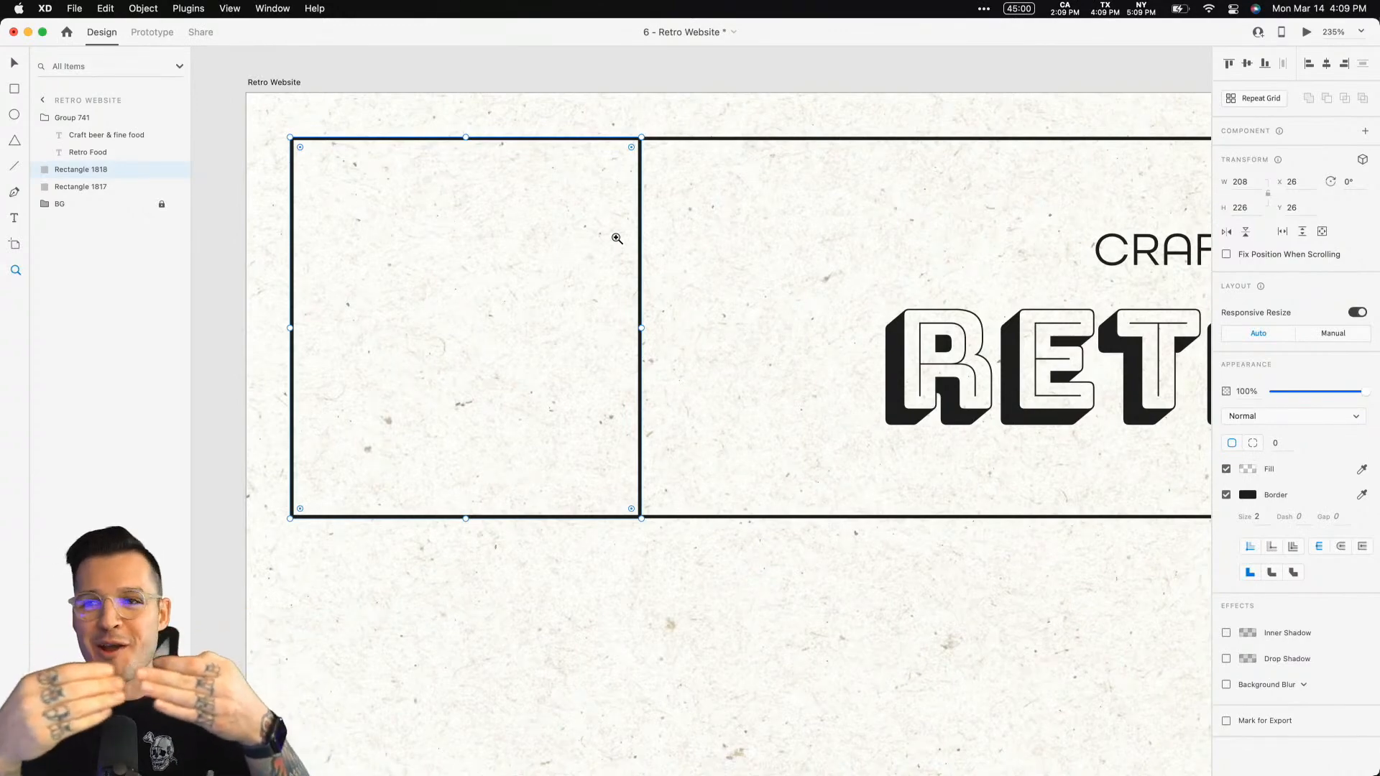
Duplicate the left side box to the other end of the header at X 1132, overlapping the centre rectangle's border.
key(super+minus)
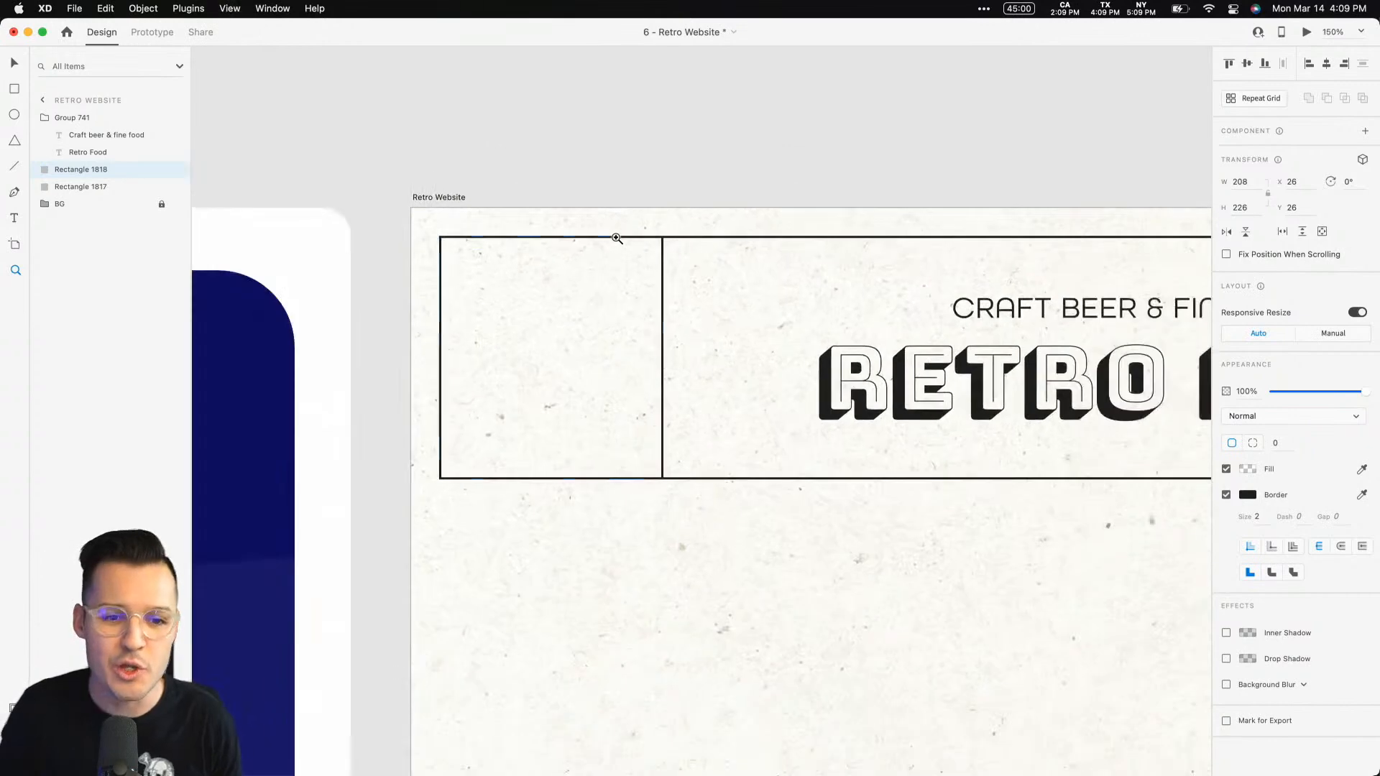
click(718, 188)
key(super+minus)
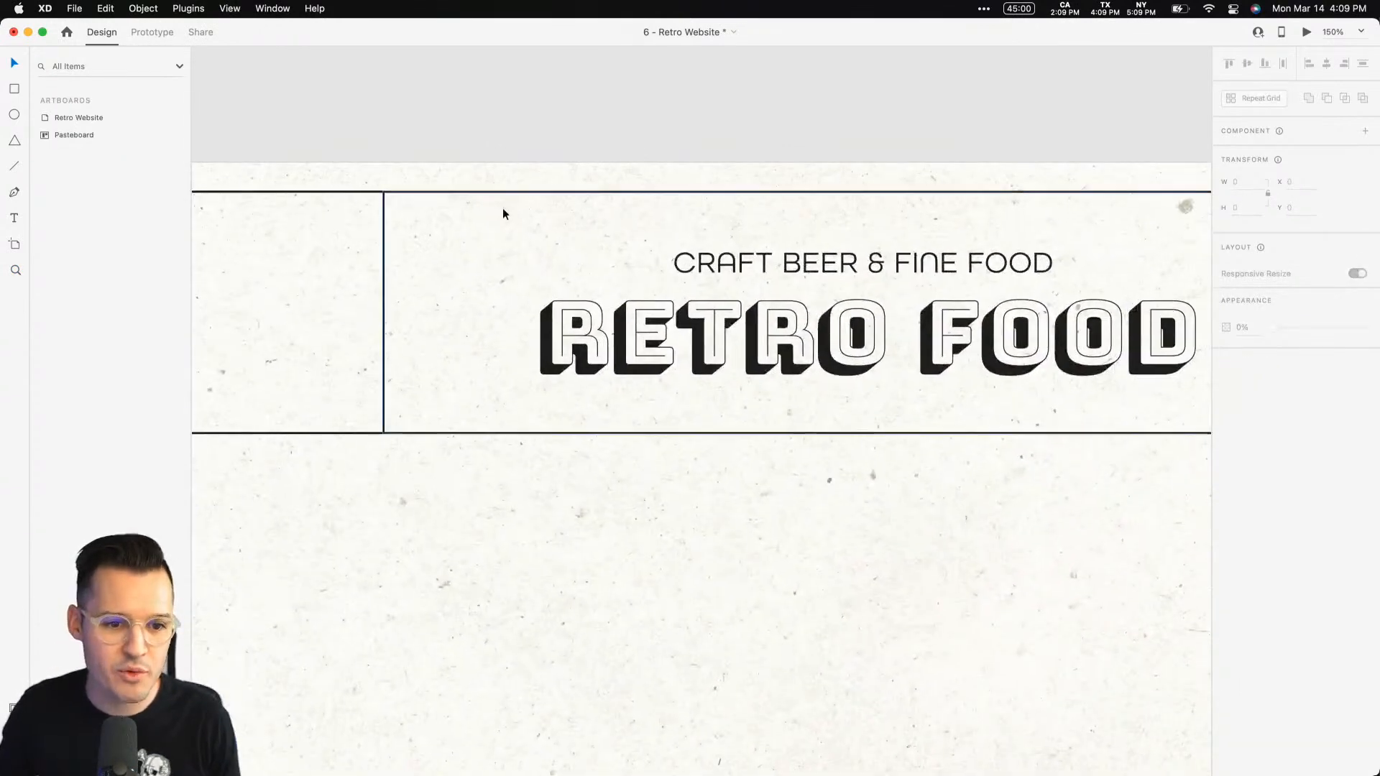
scroll(544, 221, down, 1)
click(424, 354)
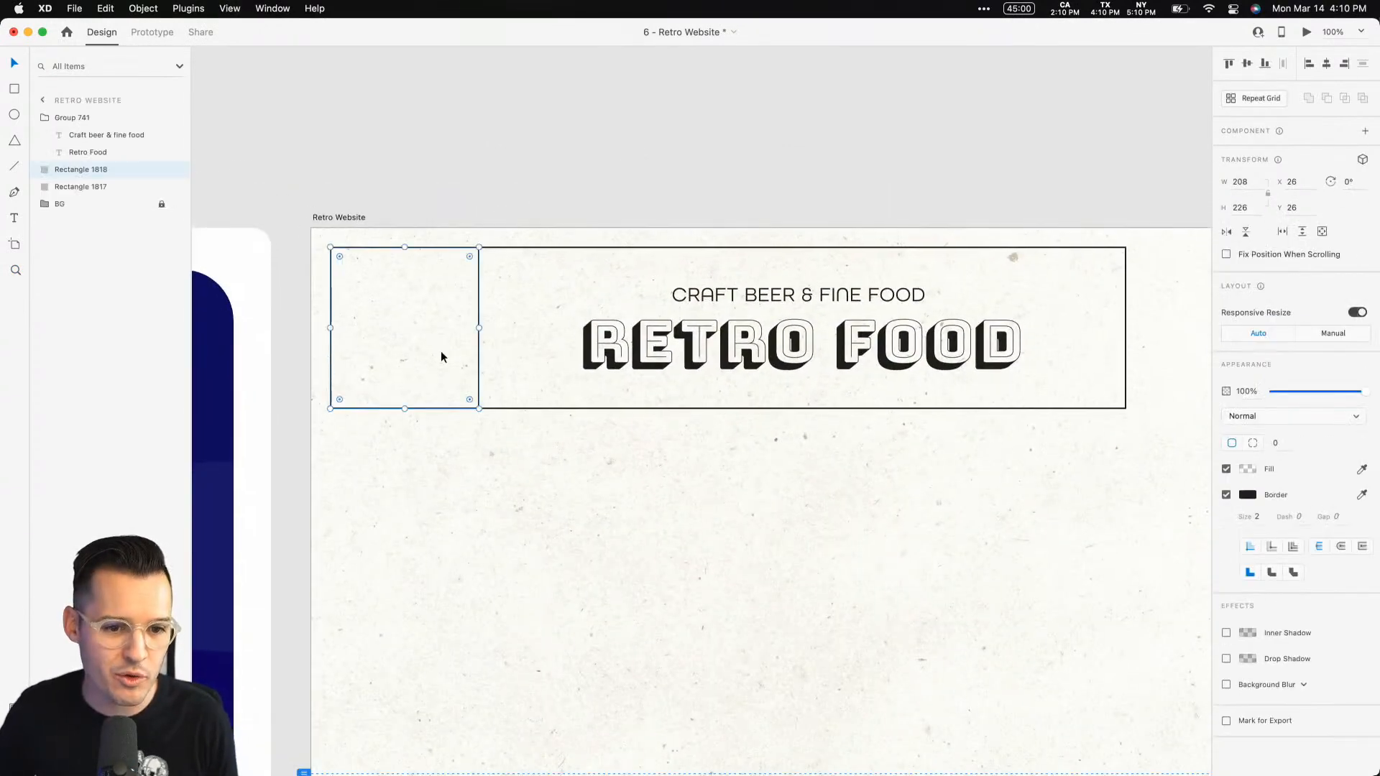
scroll(388, 337, right, 2)
drag(351, 323, 1114, 330)
key(z)
drag(1002, 198, 1057, 301)
key(Left)
key(Left)
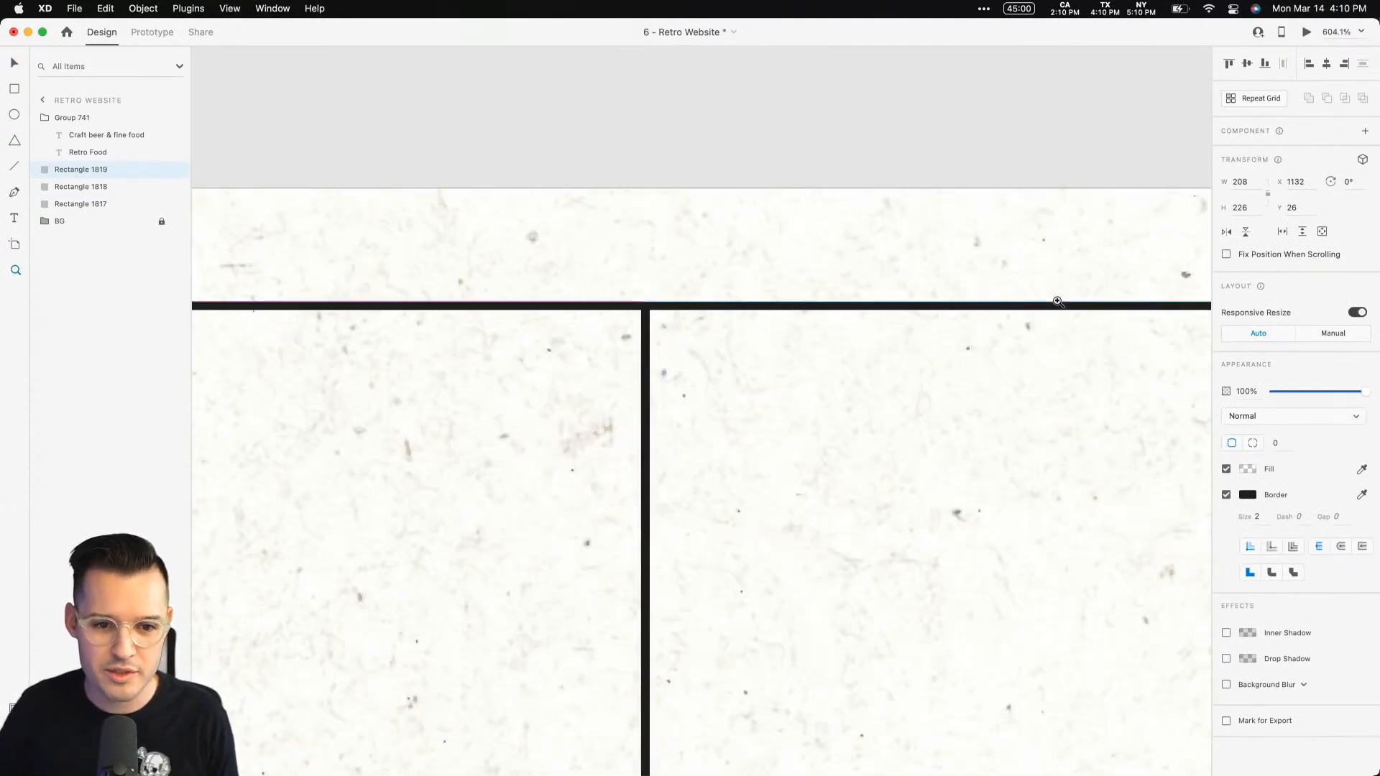
key(super+minus)
key(super+minus)
key(super+minus)
key(super+minus)
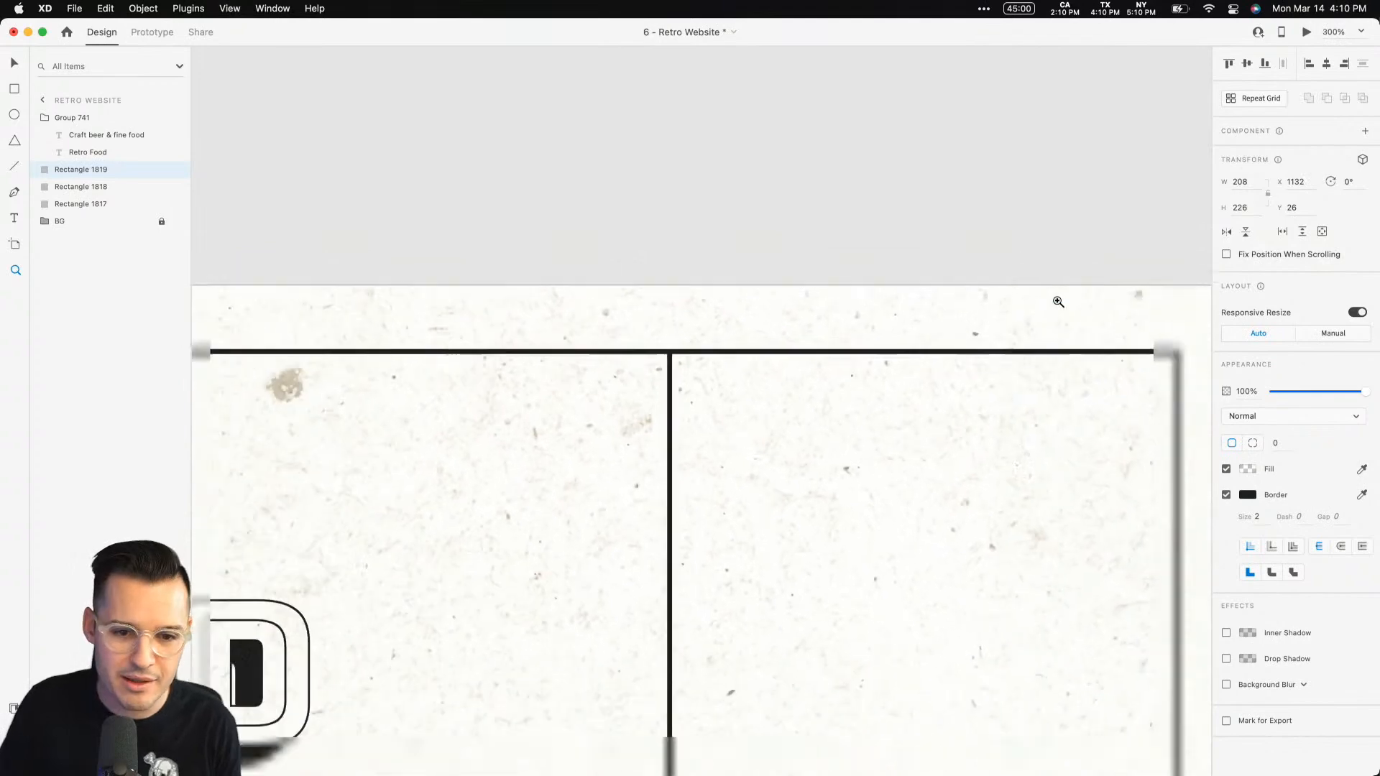
key(super+minus)
key(v)
click(1012, 273)
Nudge the heading group up to Y 73.
key(space)
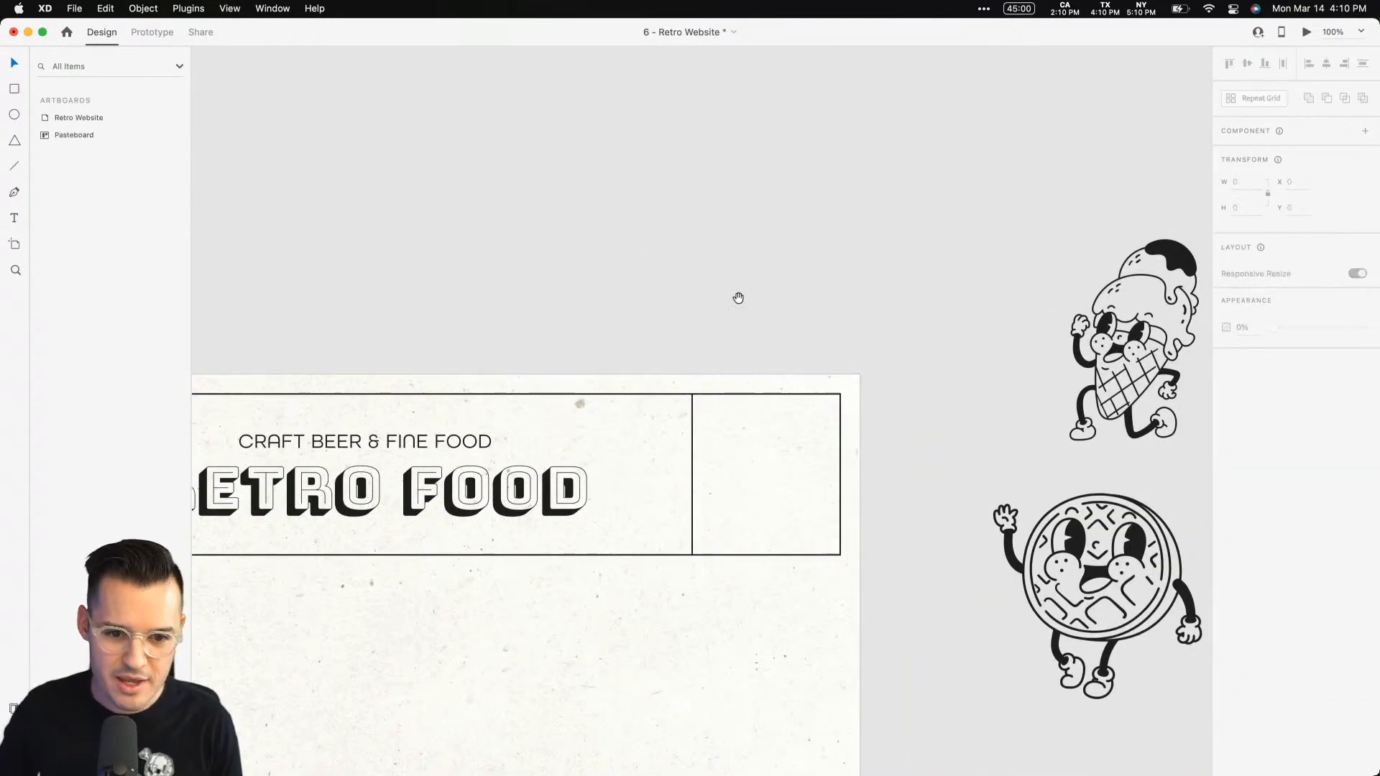
drag(745, 305, 1008, 123)
key(super+minus)
scroll(791, 282, down, 2)
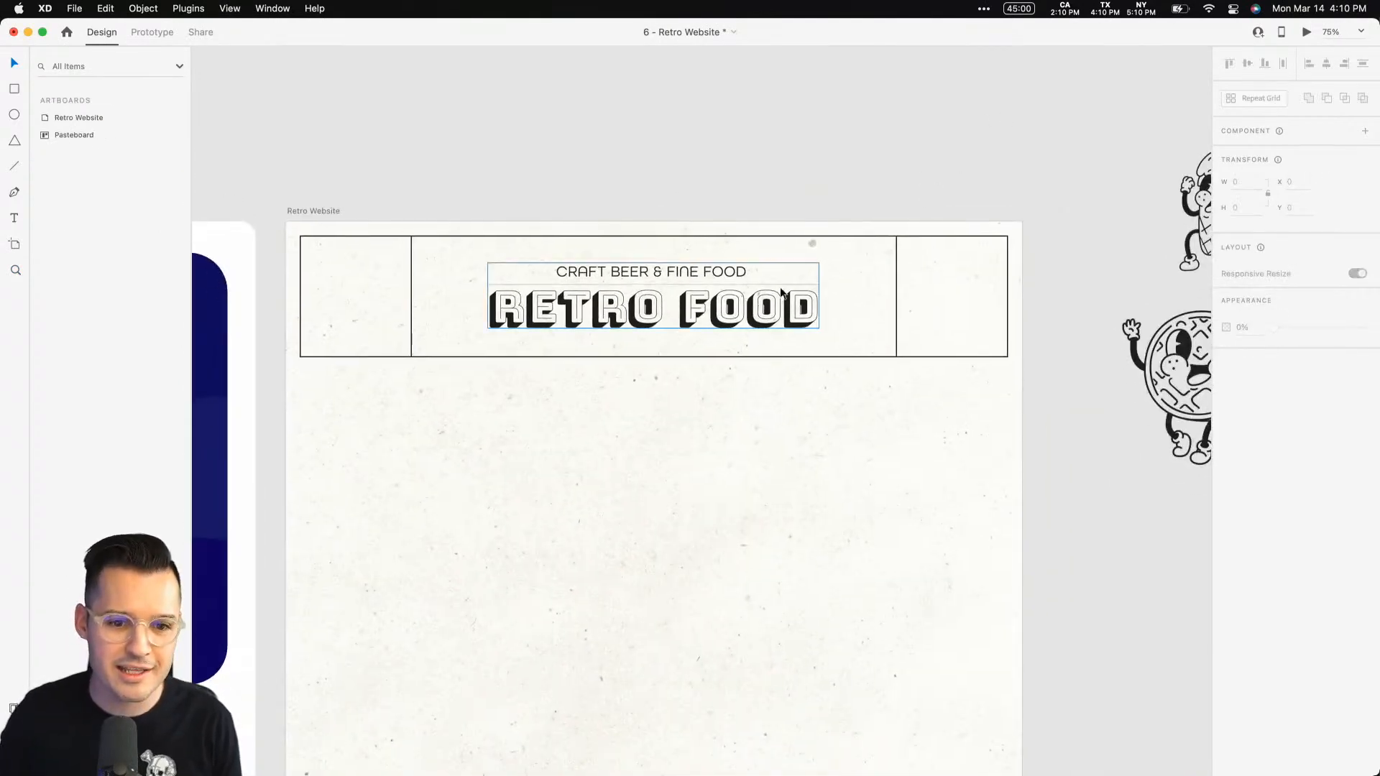
click(775, 292)
key(Up)
key(Up)
key(Up)
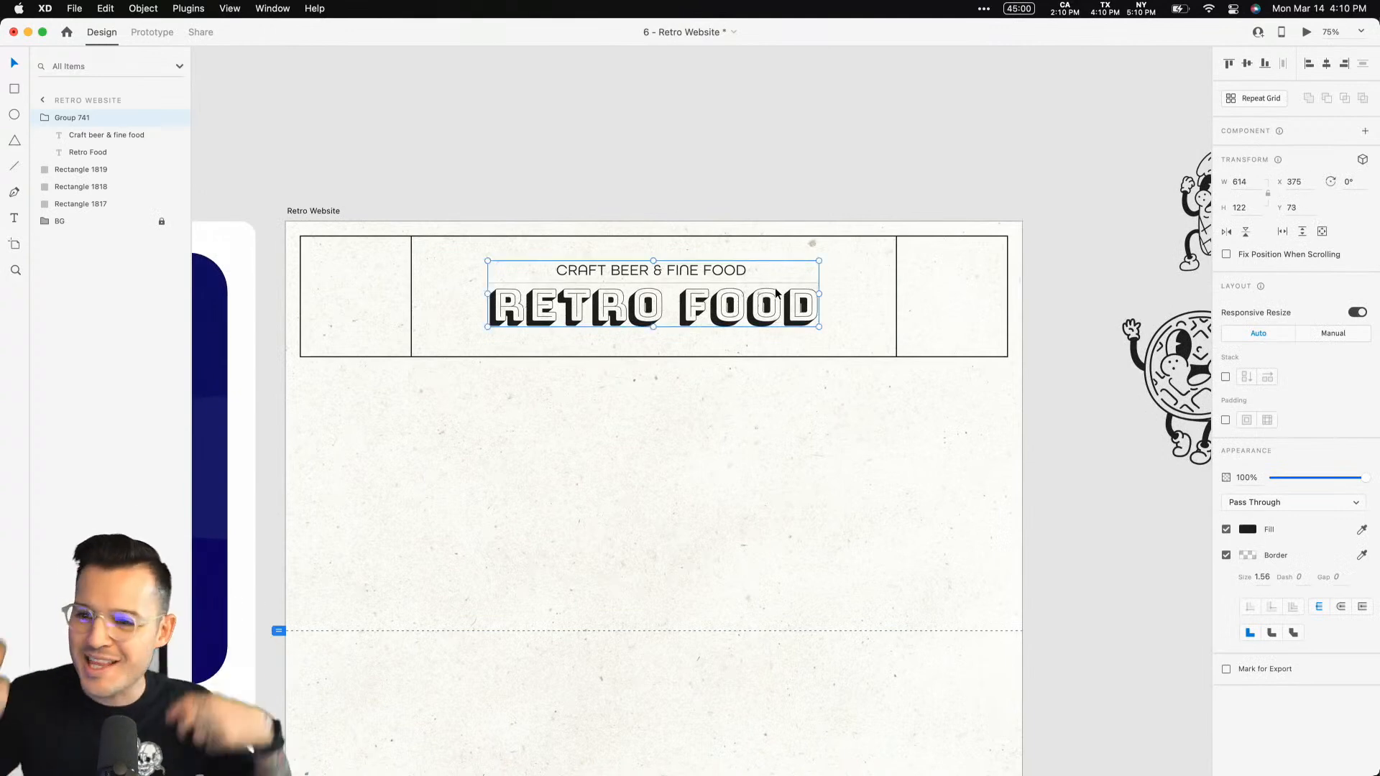
Duplicate the left side box below itself at Y 250 and resize the copy to 1314 × 74, spanning the header.
click(374, 297)
drag(374, 298, 381, 402)
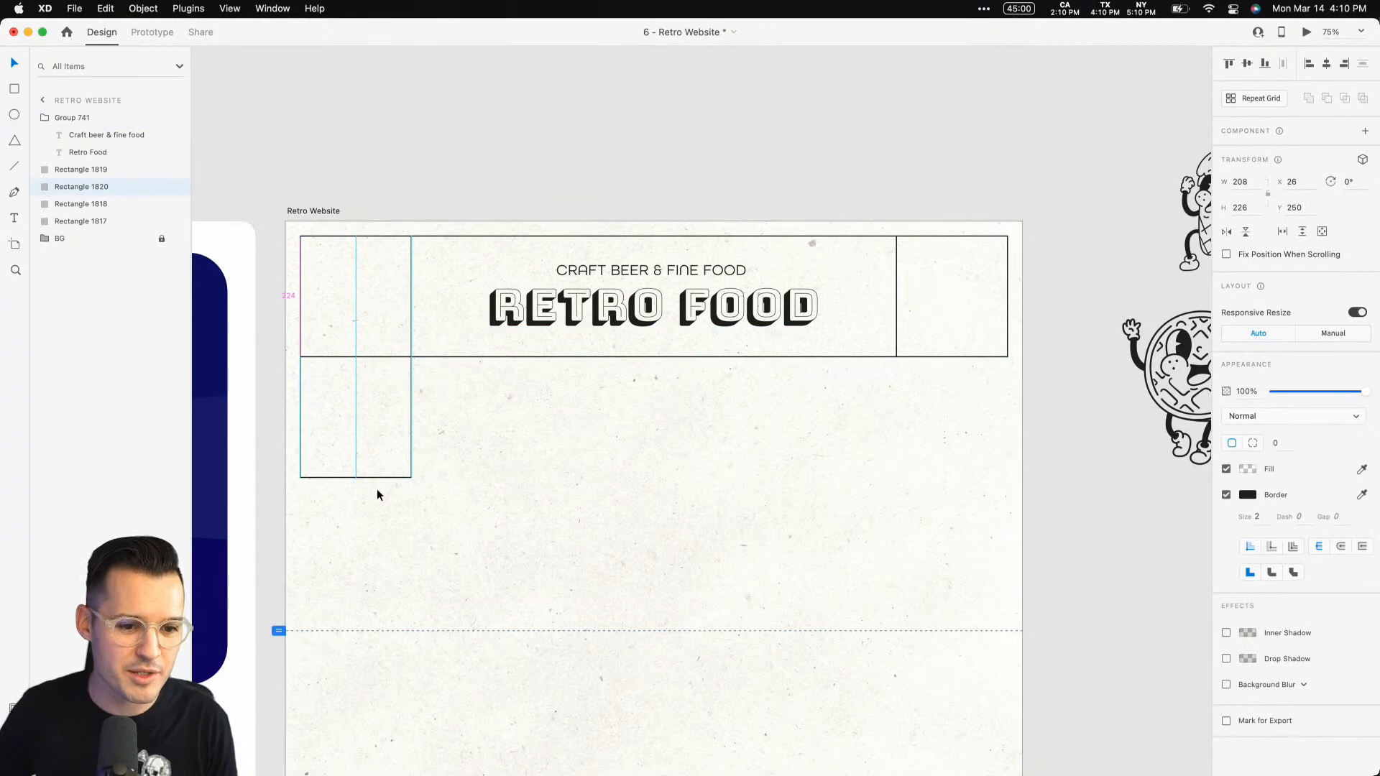
drag(356, 478, 1007, 372)
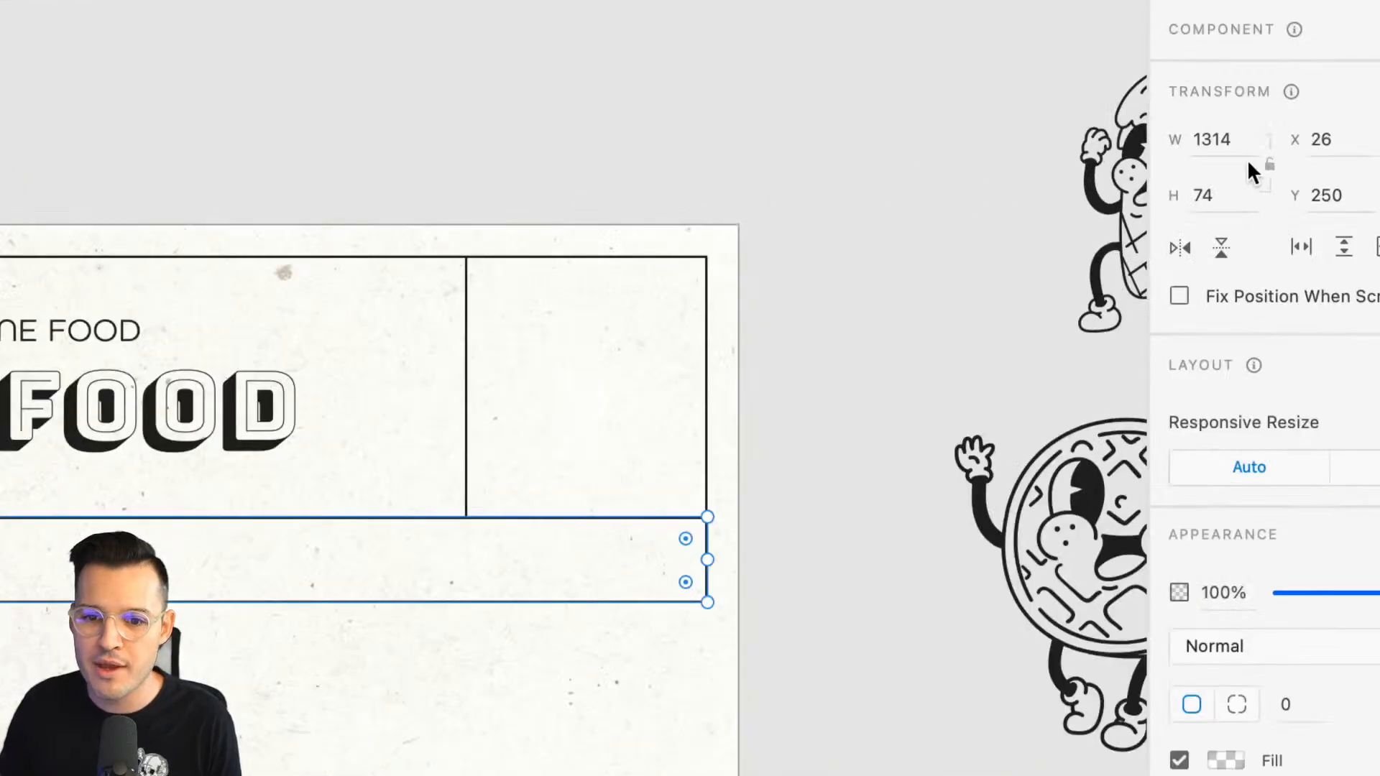
Divide the width of the bar below the header by 5.
click(1256, 185)
click(1255, 186)
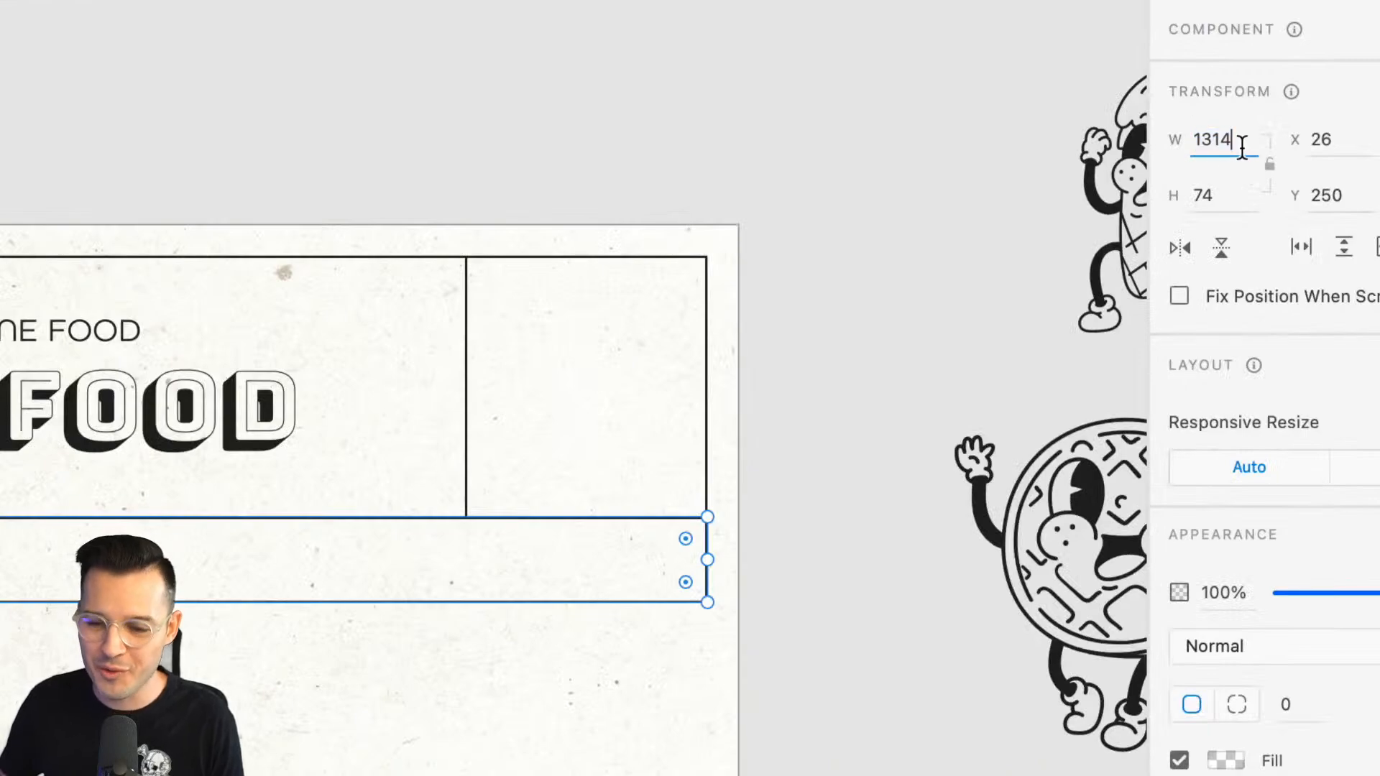
text(/5)
key(Return)
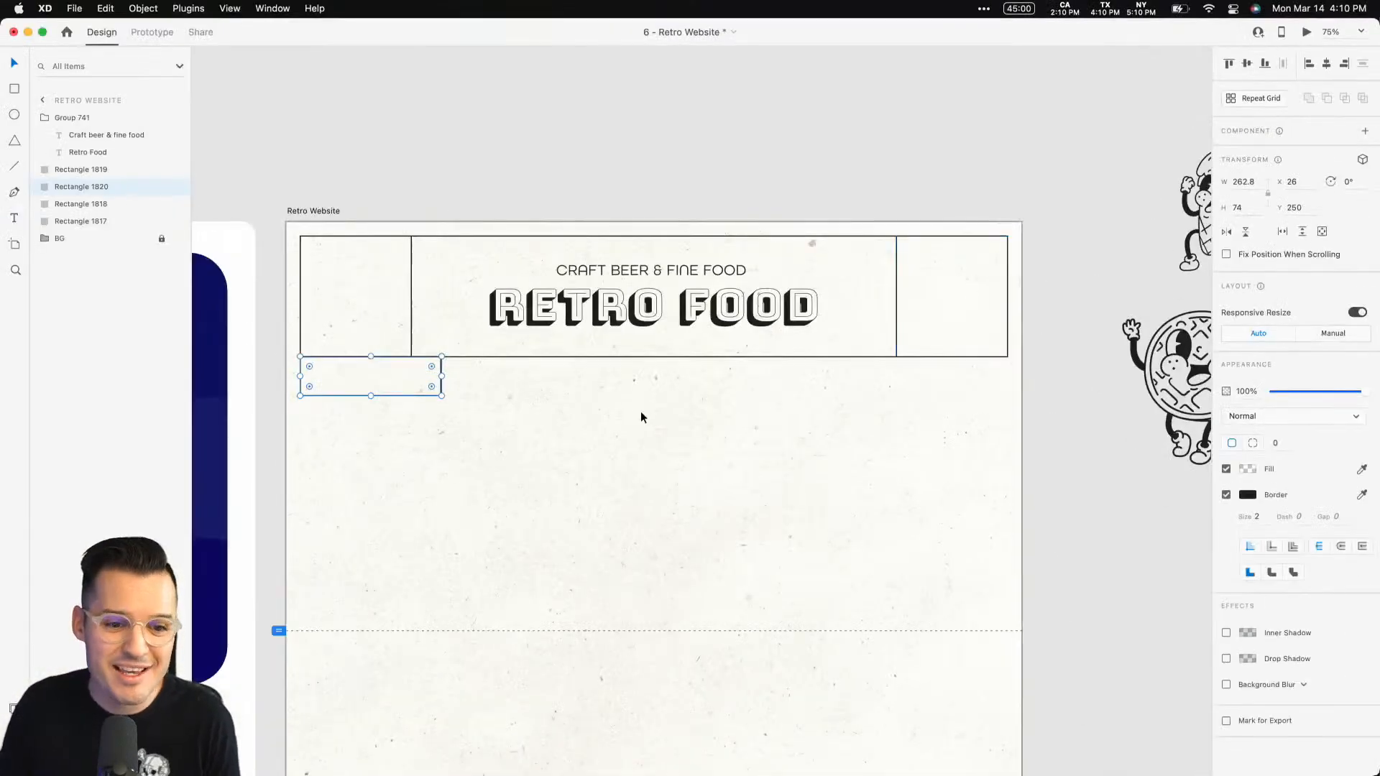
click(641, 413)
Duplicate the small box four times side by side into a row of five, stretching the last one to the header's right edge.
click(424, 388)
key(z)
drag(289, 218, 1030, 511)
key(v)
drag(388, 437, 1028, 429)
shift+click(404, 435)
key(Escape)
key(Left)
key(Left)
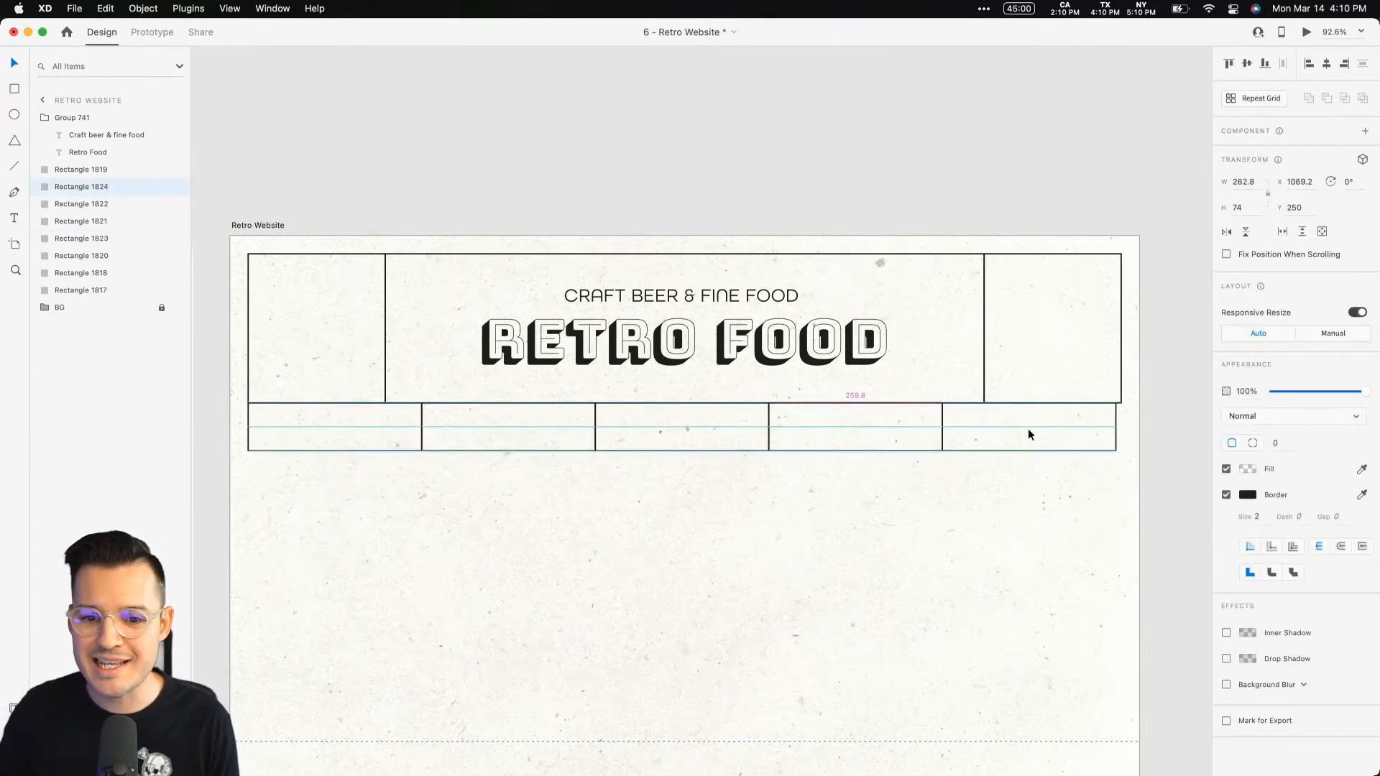
drag(1117, 424, 1121, 425)
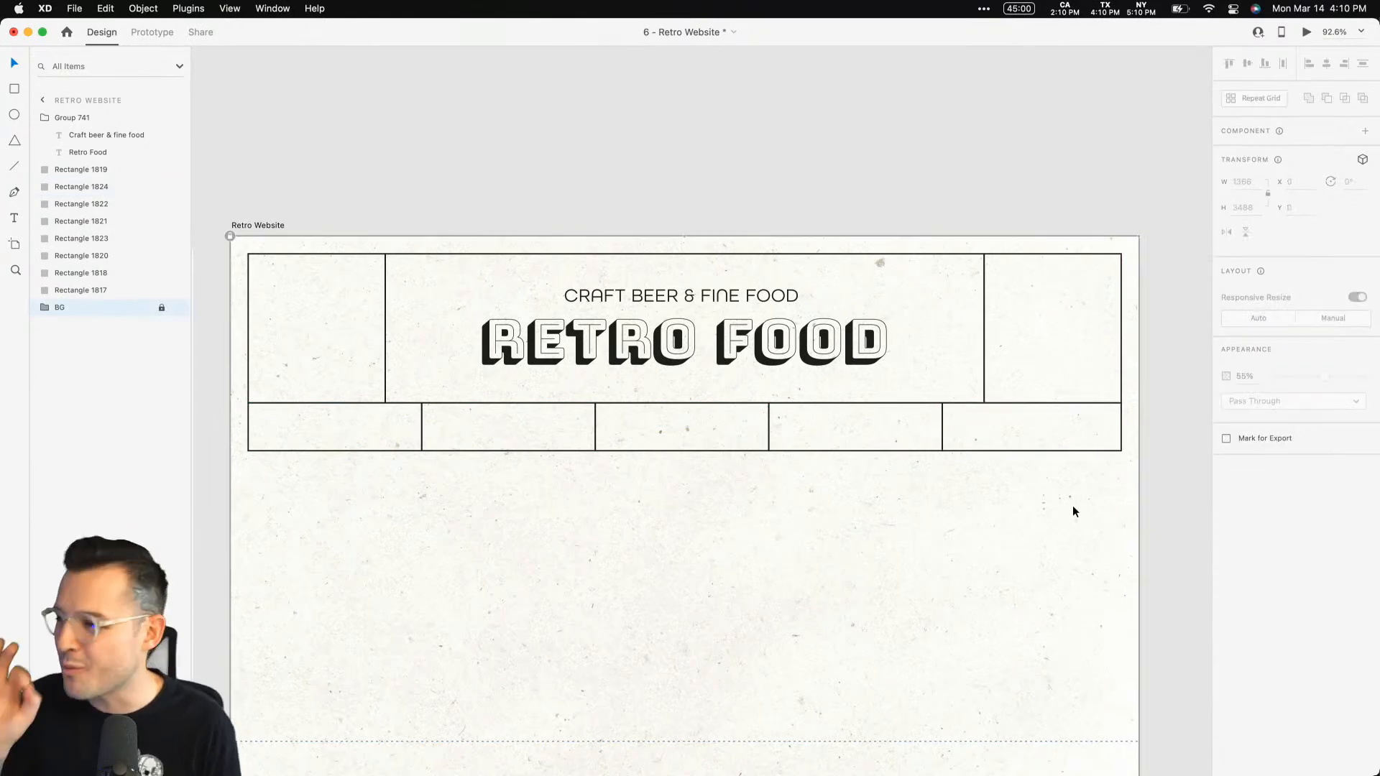
Widen both header side boxes inward so their inner borders line up with the first and last dividers of the row below.
click(368, 352)
click(388, 332)
drag(386, 328, 422, 328)
click(1005, 274)
click(978, 334)
drag(984, 328, 942, 330)
click(983, 328)
click(339, 311)
drag(383, 328, 419, 325)
Move the individual food characters out of the group they share beside the artboard, so each is a separate layer.
click(619, 542)
drag(625, 544, 667, 401)
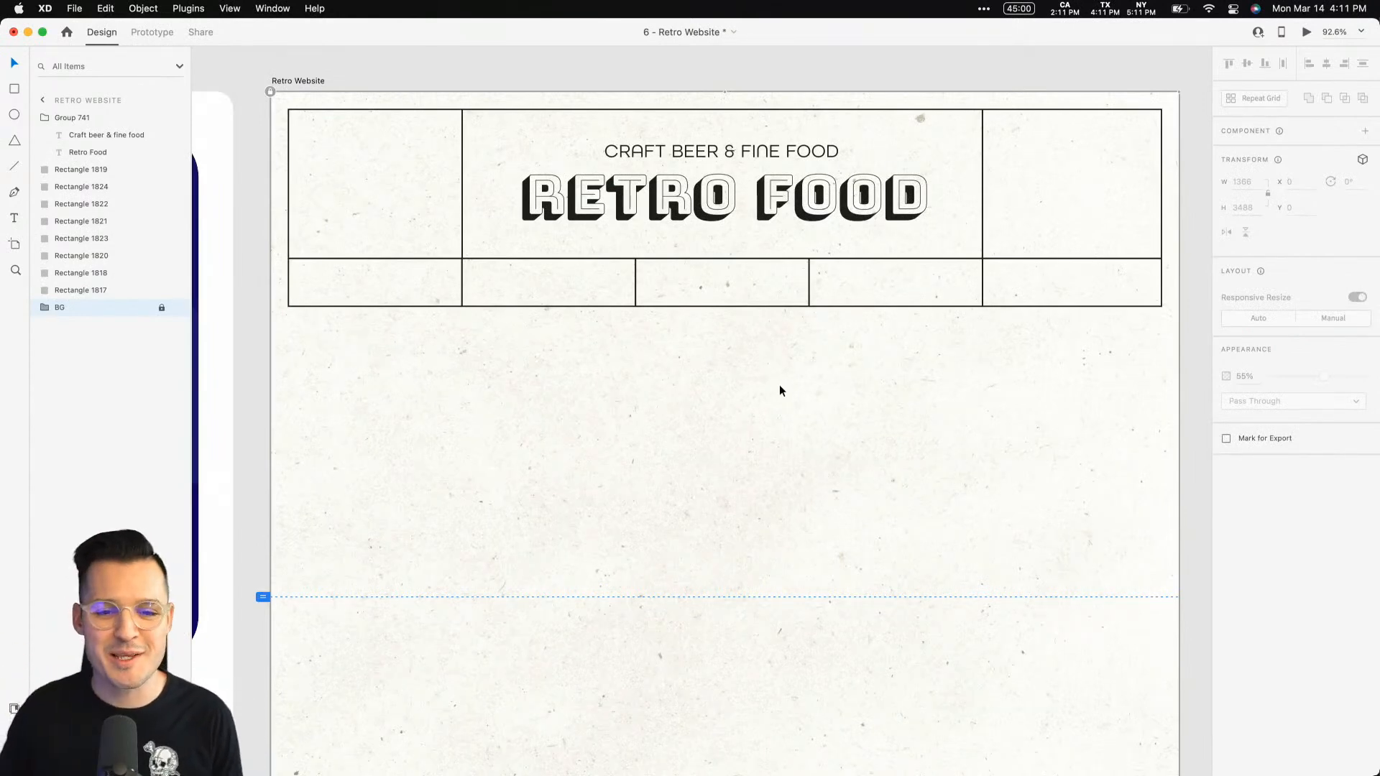
key(super+minus)
drag(746, 407, 579, 386)
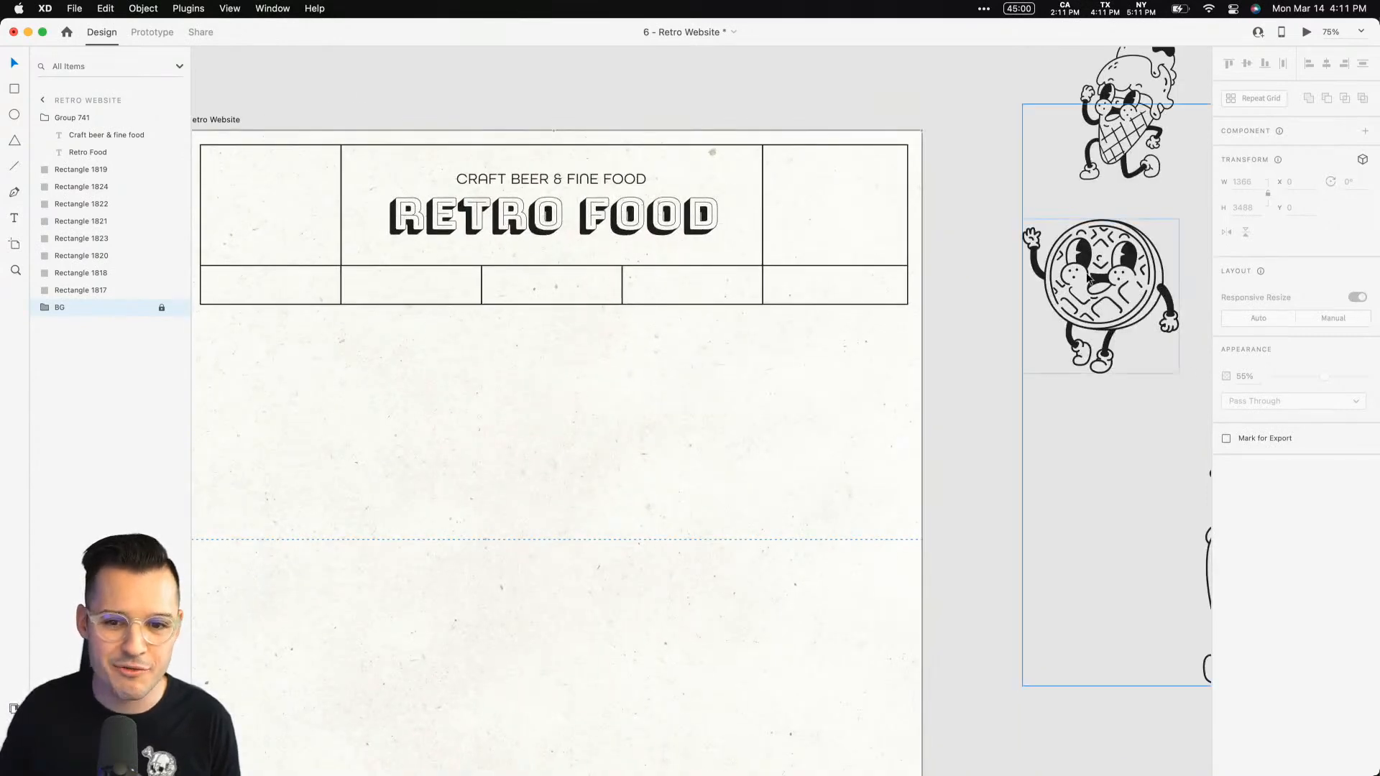
scroll(1088, 280, right, 6)
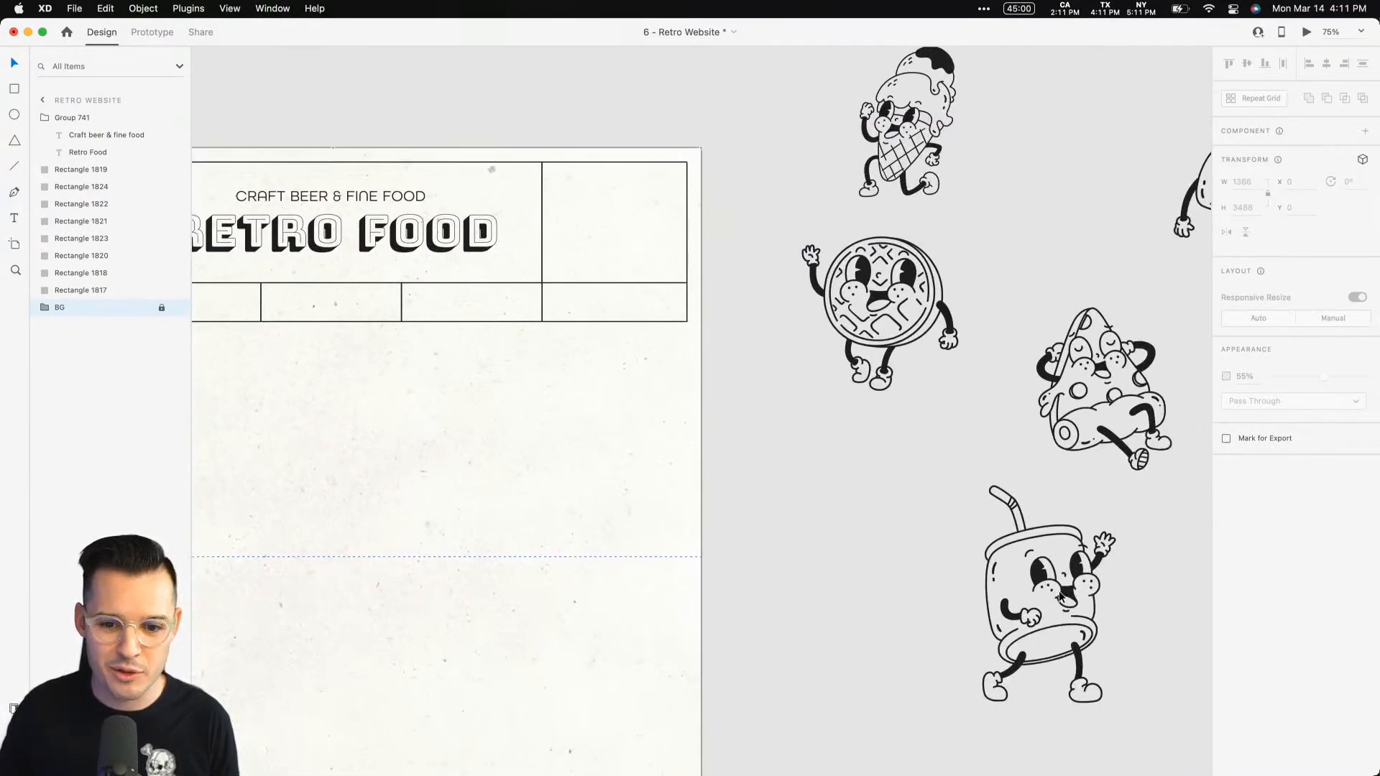
click(1048, 579)
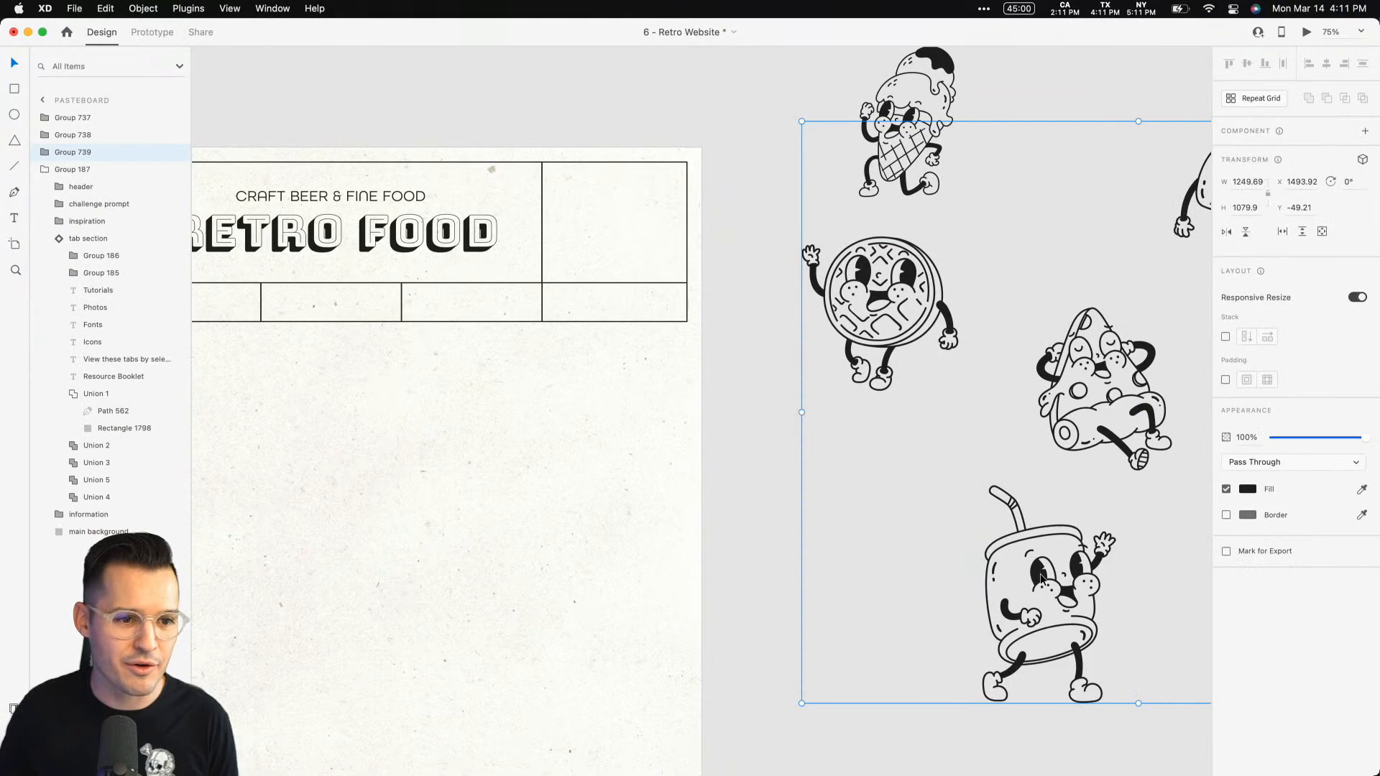
drag(1041, 579, 1013, 542)
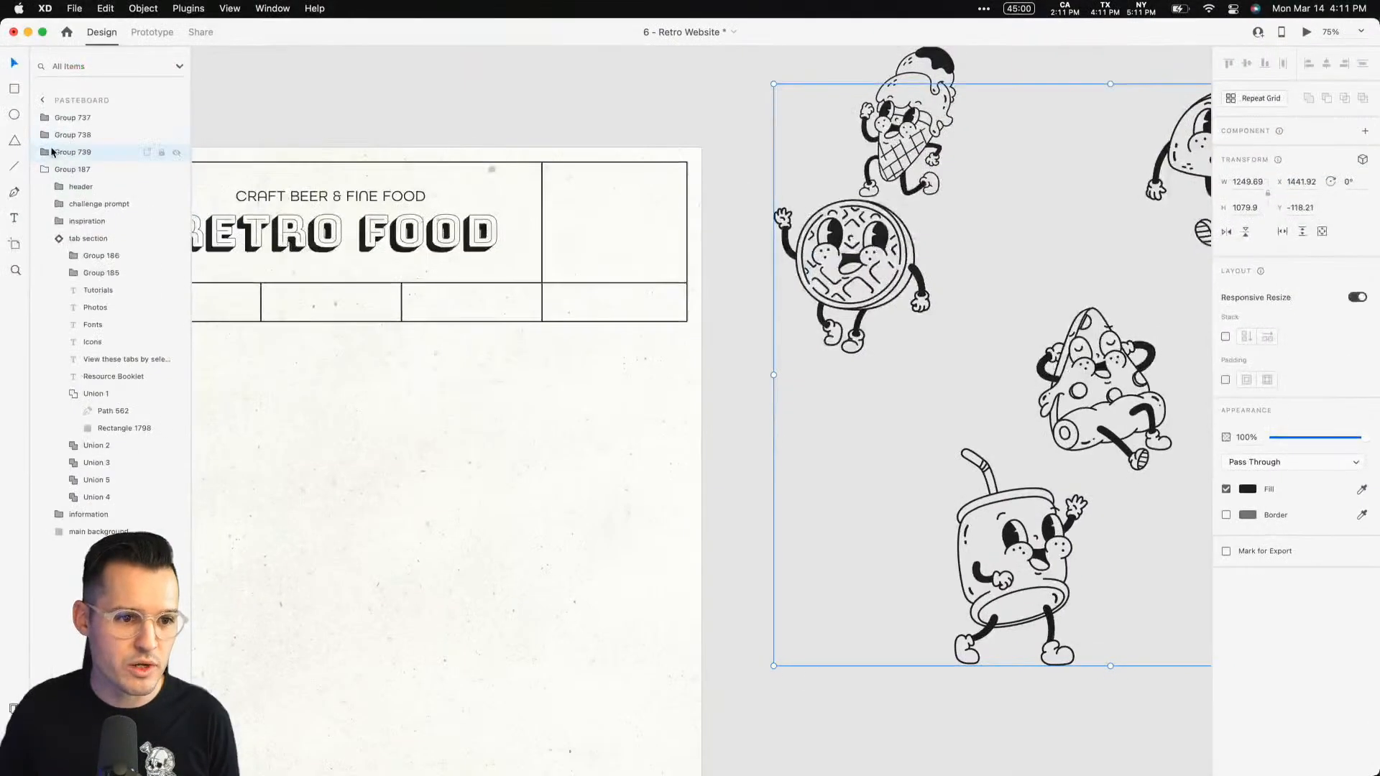
click(43, 170)
click(42, 155)
click(84, 172)
shift+click(83, 220)
drag(86, 176, 73, 144)
click(745, 381)
Shrink the taco character and place it in the header's right side box.
drag(943, 427, 639, 472)
drag(952, 172, 870, 186)
drag(953, 140, 319, 252)
drag(675, 439, 1021, 408)
click(976, 87)
drag(976, 87, 1108, 199)
scroll(1084, 348, down, 4)
scroll(1084, 348, right, 5)
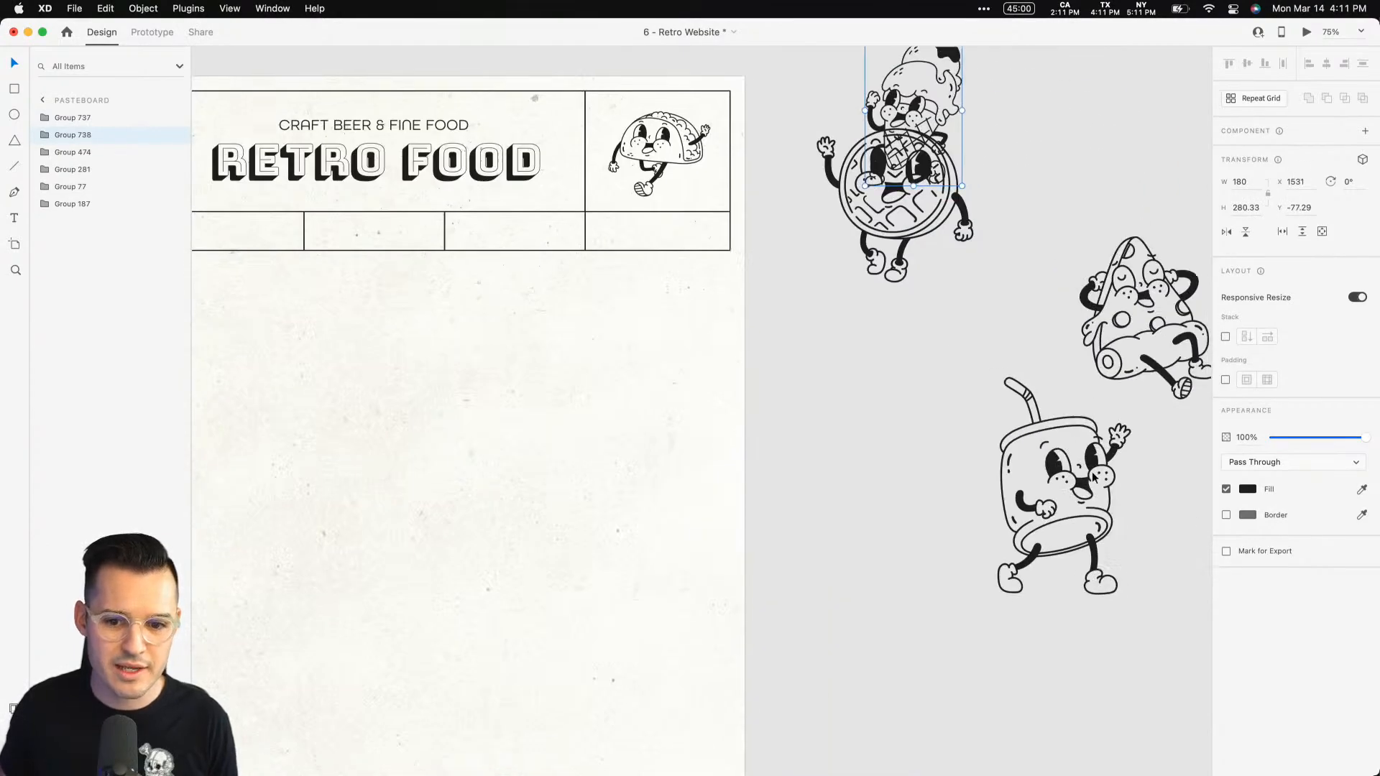
Shrink the soda cup character, place it in the header's left side box and centre it there both ways.
drag(1092, 478, 607, 428)
scroll(813, 579, left, 5)
drag(795, 565, 721, 484)
drag(688, 390, 477, 171)
drag(509, 128, 505, 133)
shift+click(523, 183)
click(1247, 63)
click(1327, 63)
Centre the taco character horizontally and vertically within the header's right side box.
click(1048, 167)
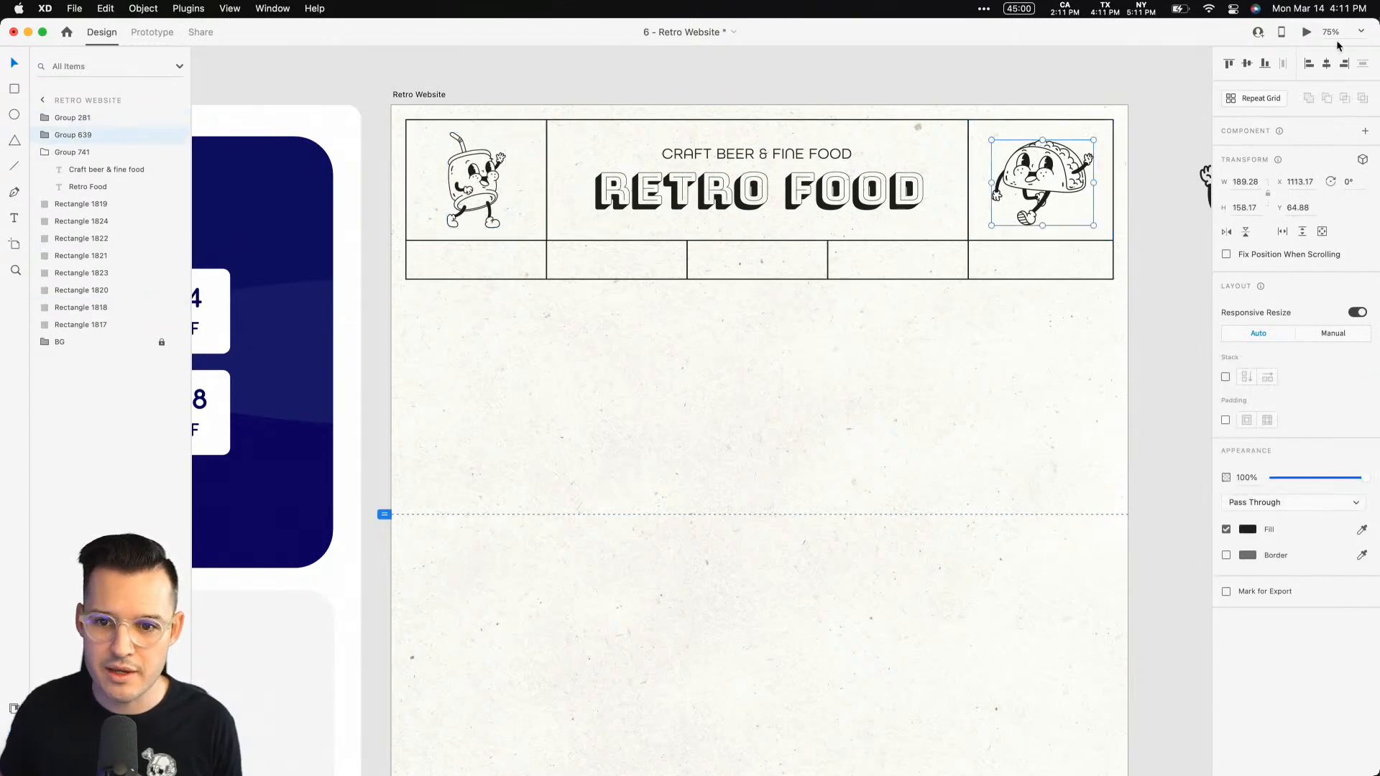
click(1327, 63)
key(super+z)
shift+click(1106, 159)
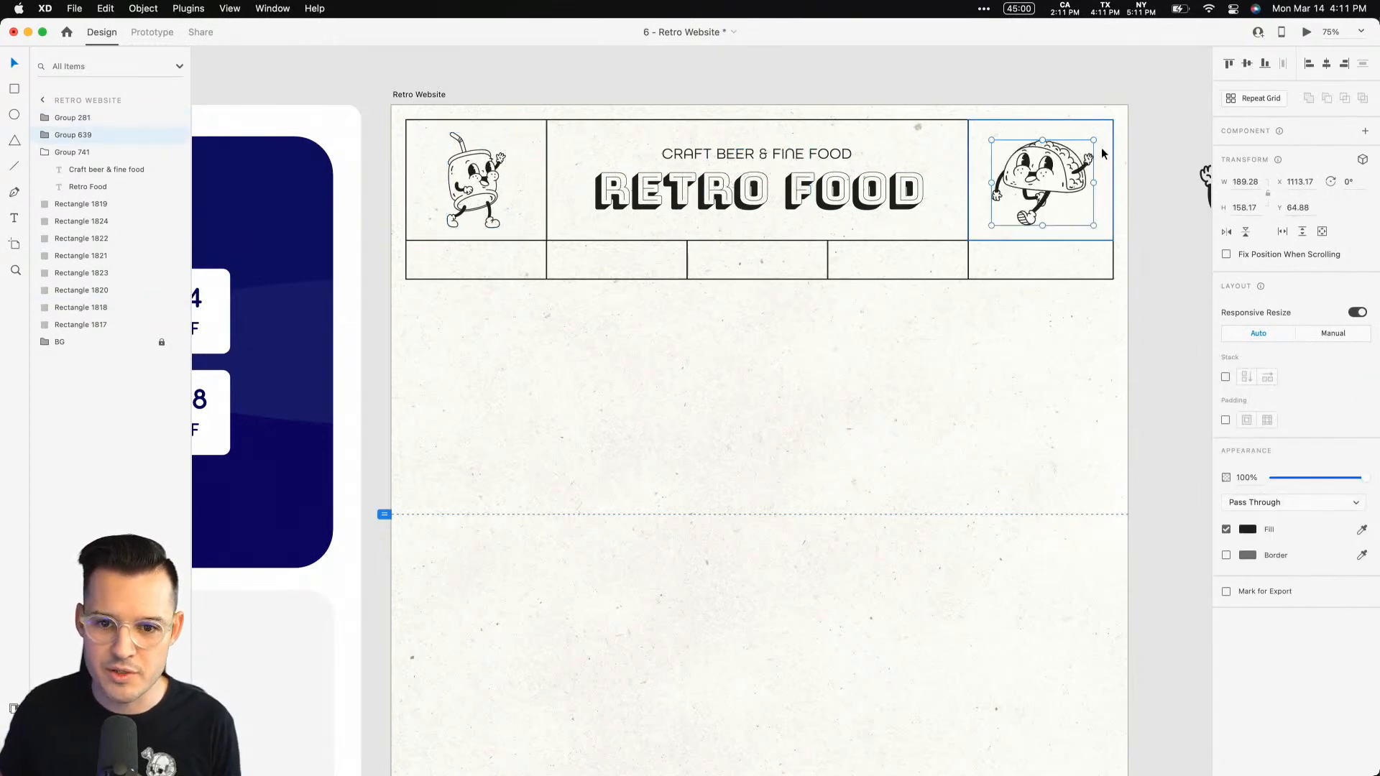
click(1326, 63)
click(1246, 63)
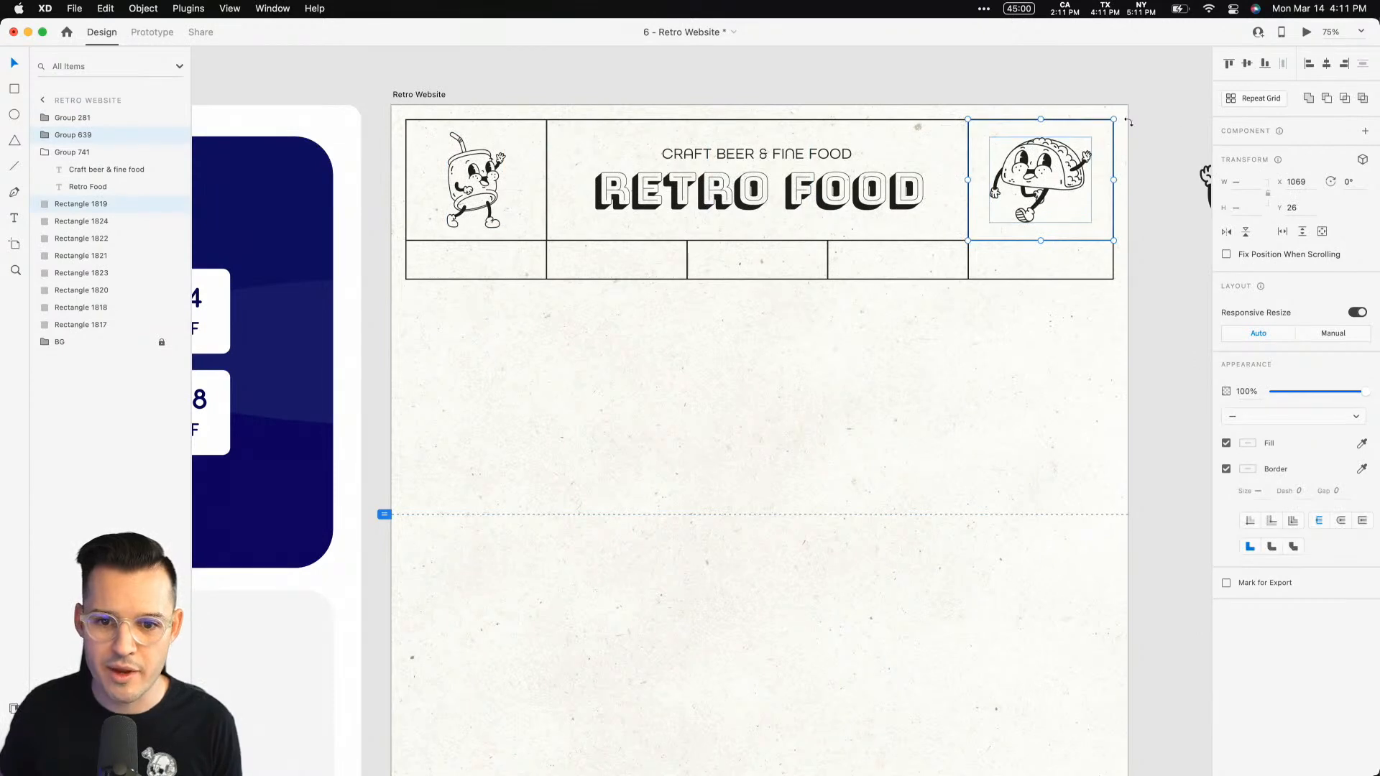
click(1148, 123)
scroll(804, 333, left, 1)
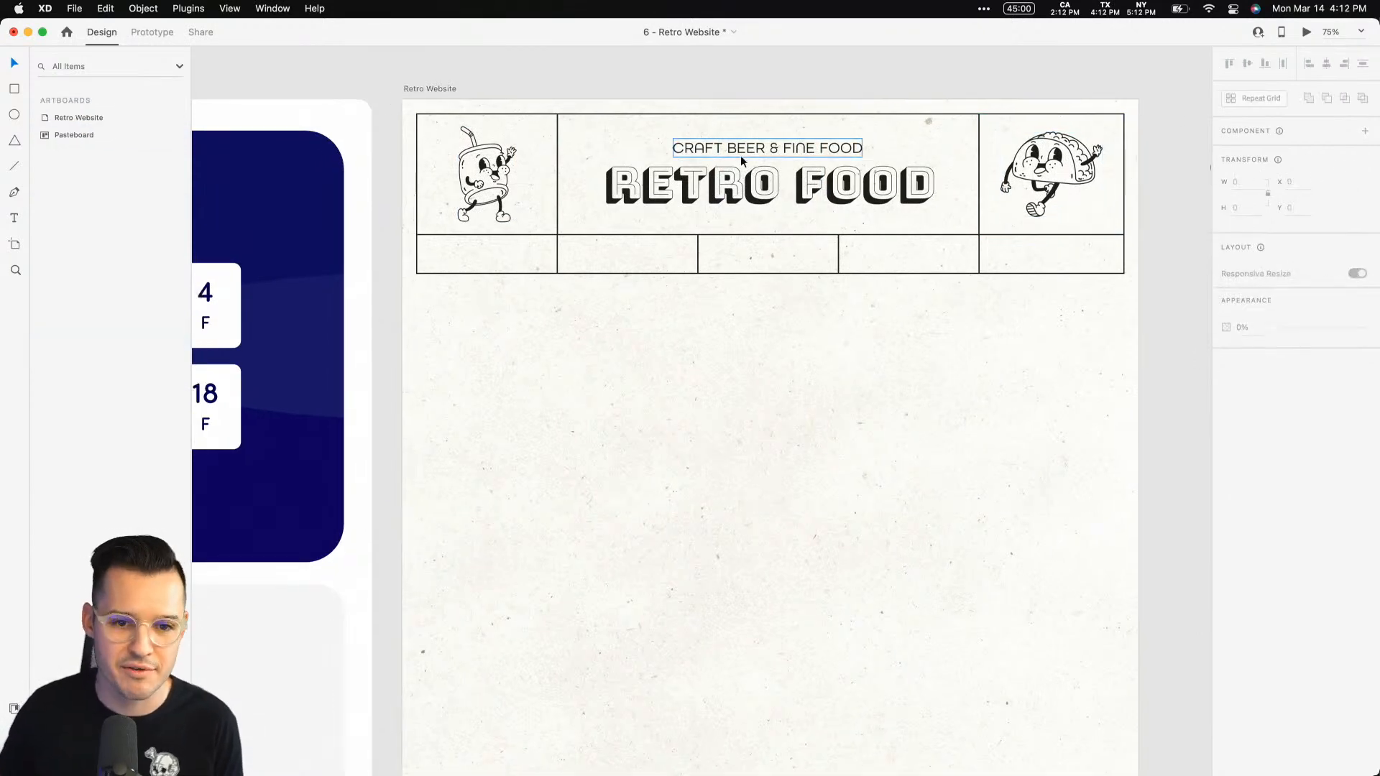
Copy the header's tagline text into the first cell of the row below and change its wording to "Home".
double_click(740, 152)
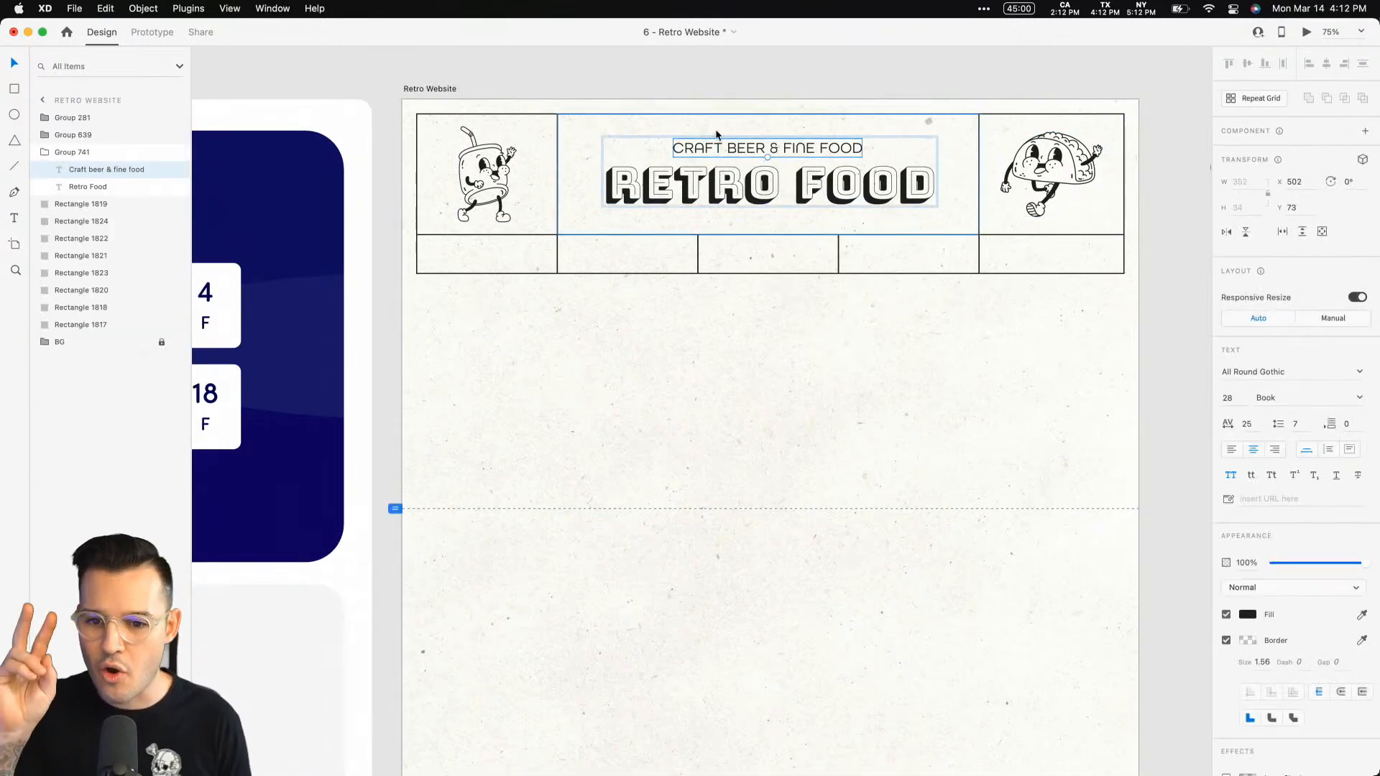
click(579, 334)
key(z)
drag(391, 314, 556, 208)
scroll(586, 255, right, 1)
key(v)
click(606, 295)
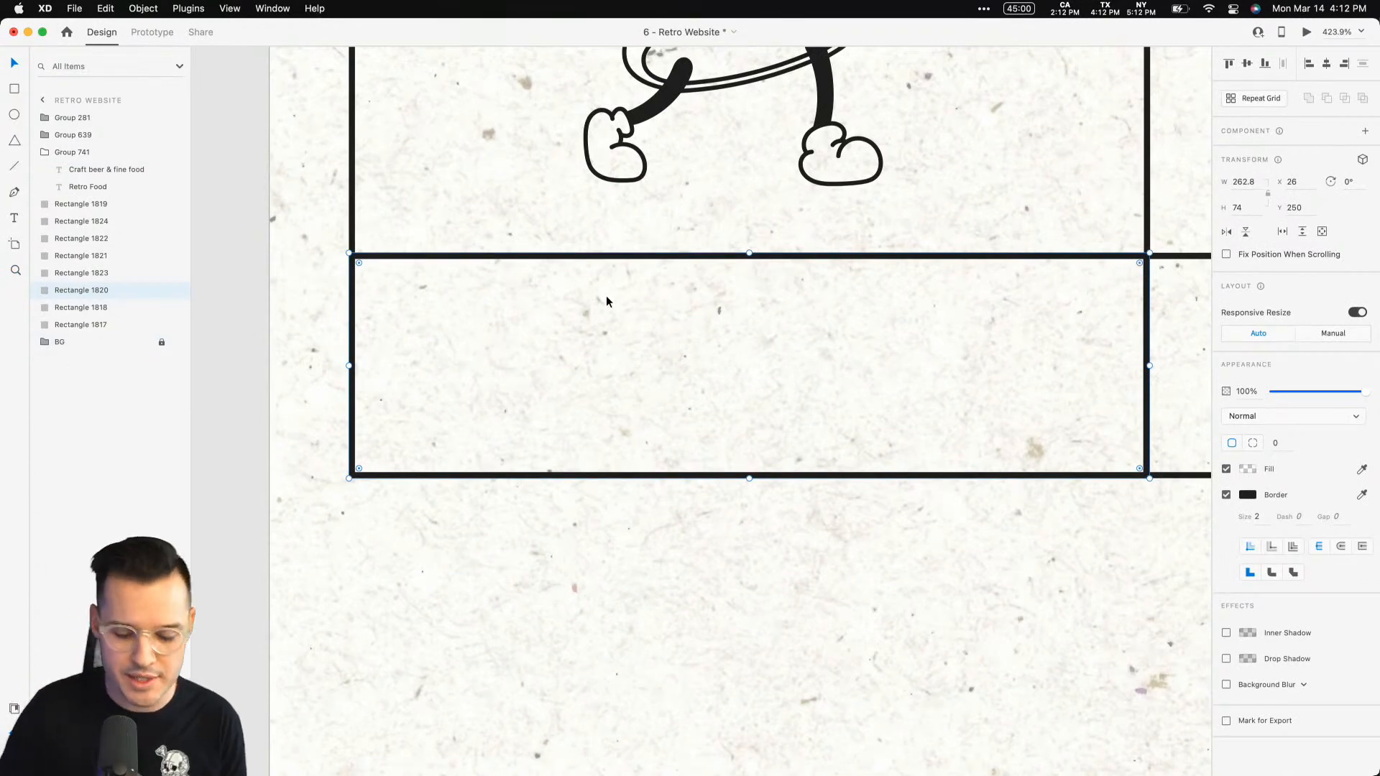
key(cmd+v)
double_click(709, 404)
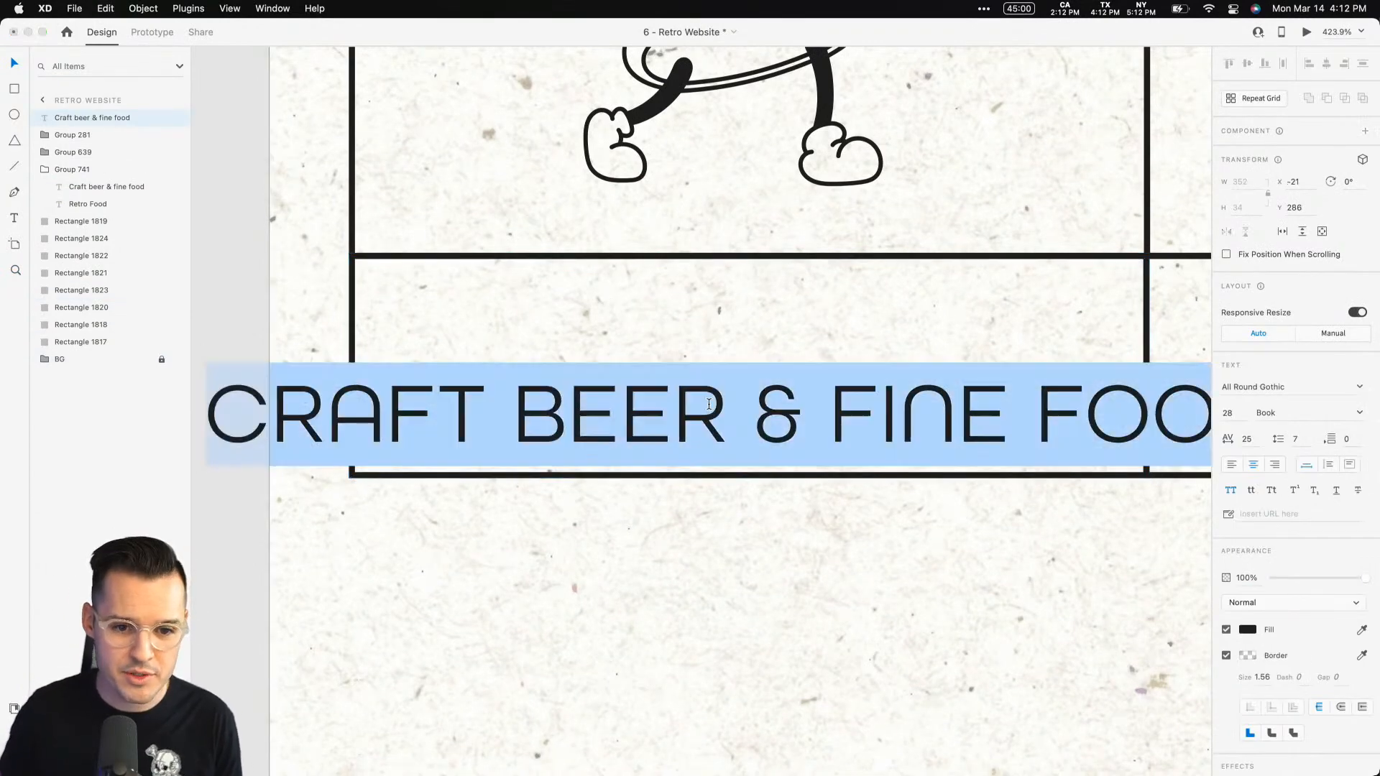
text(Home)
key(Escape)
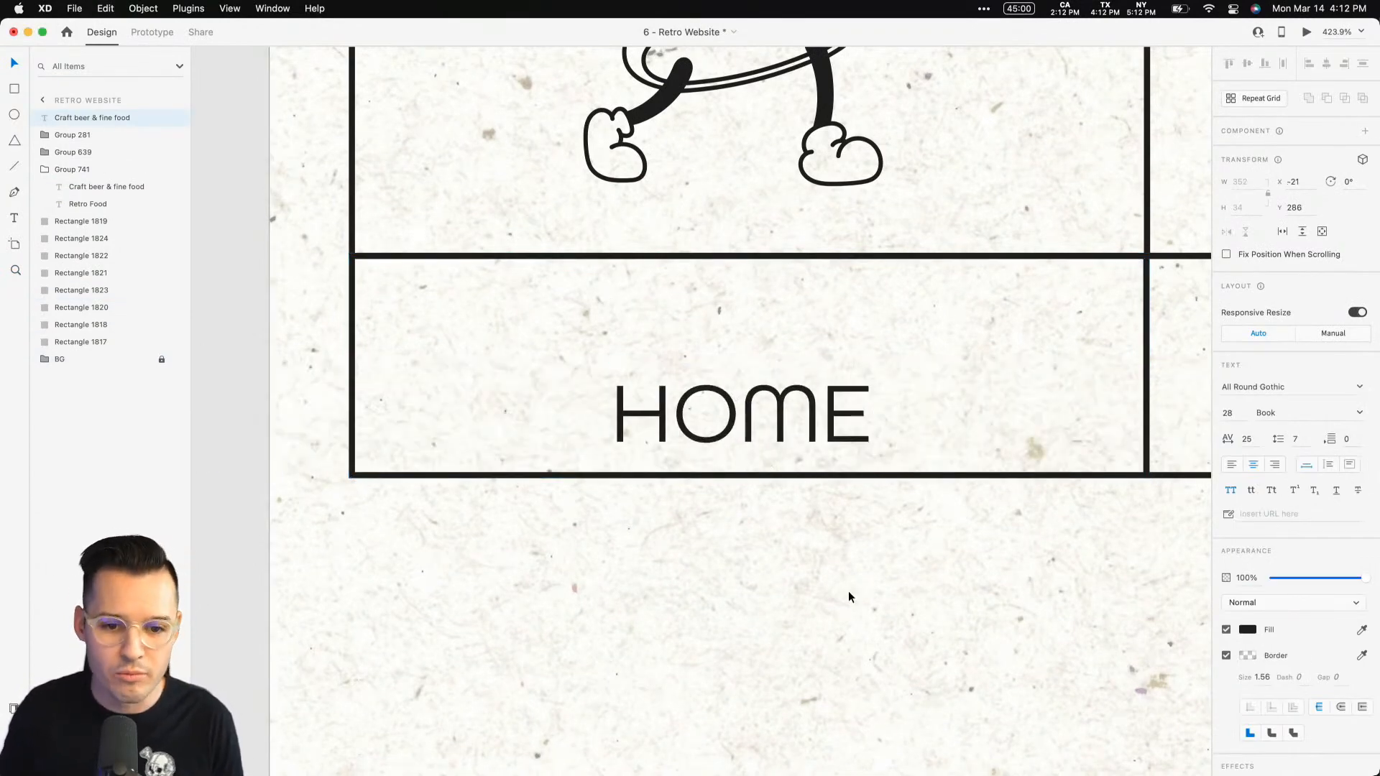
Centre the Home label in its cell and group it with the cell's rectangle.
drag(816, 436, 822, 387)
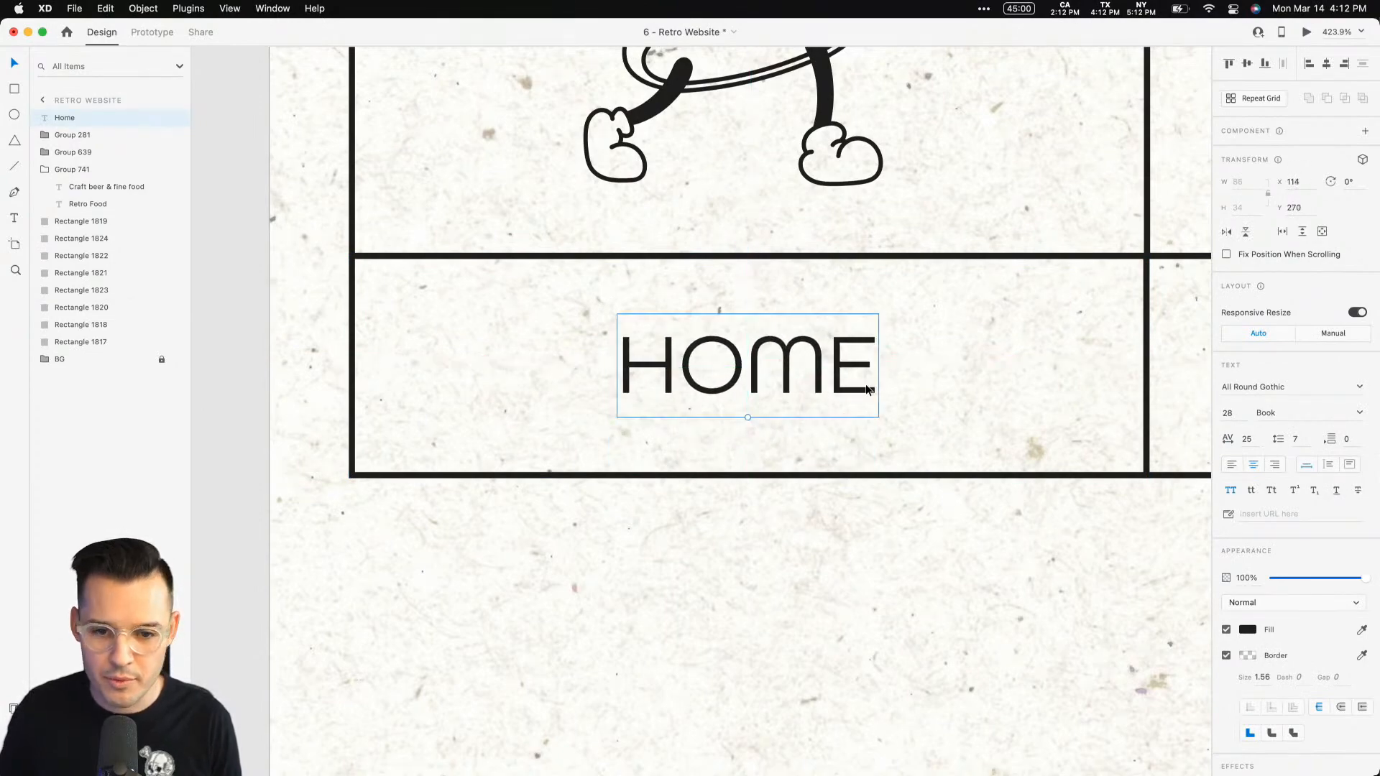
scroll(866, 389, down, 5)
click(821, 388)
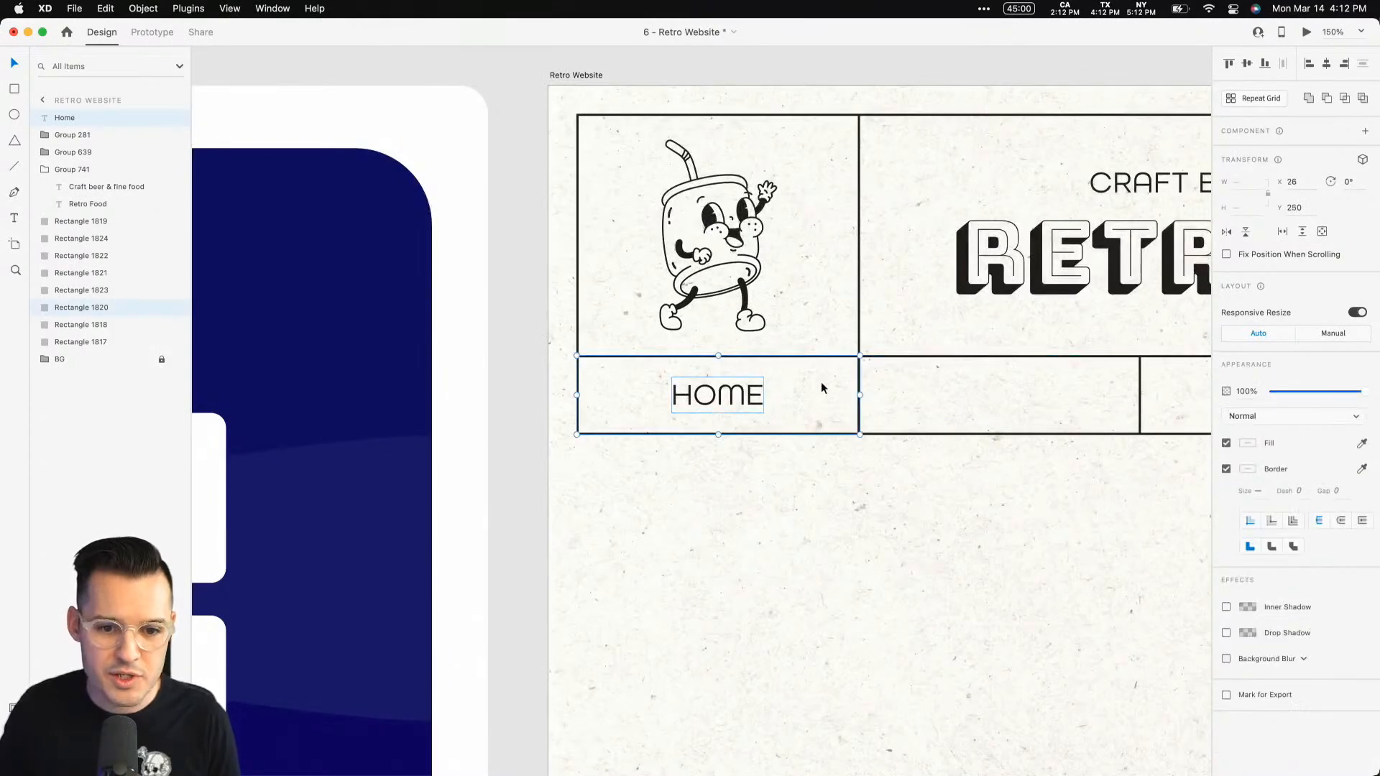
key(super+g)
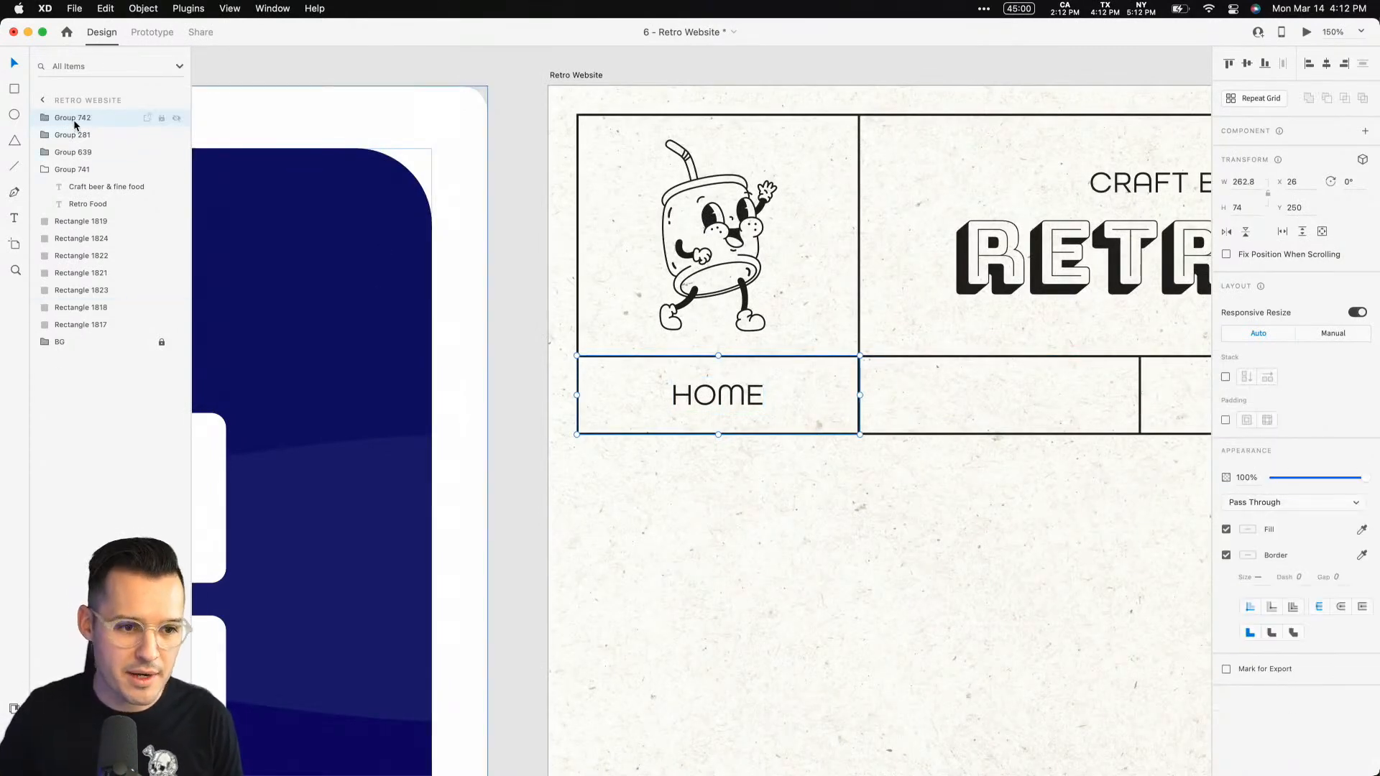
Rename the Home cell's group to "nav item" and convert it into a component.
double_click(73, 117)
text(nav ite)
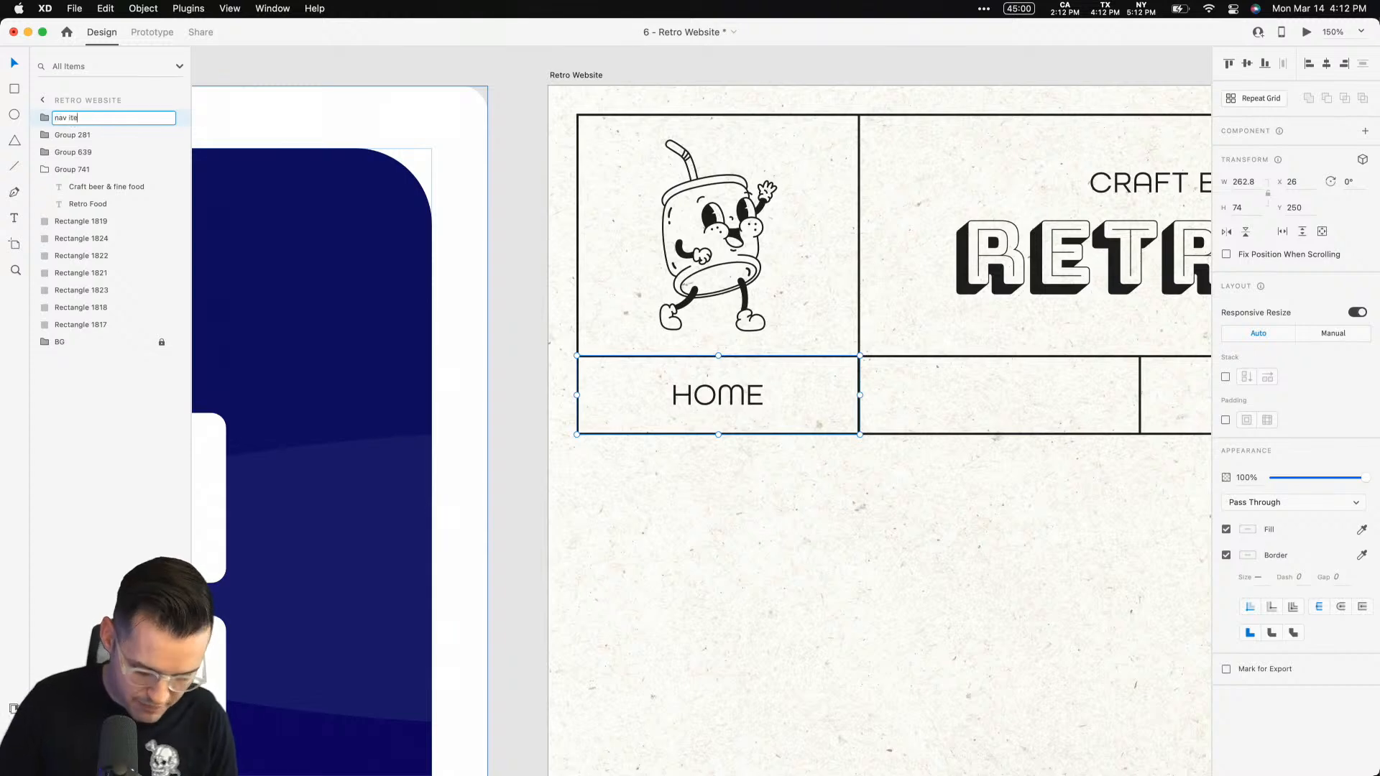
text(m)
key(Return)
key(super+k)
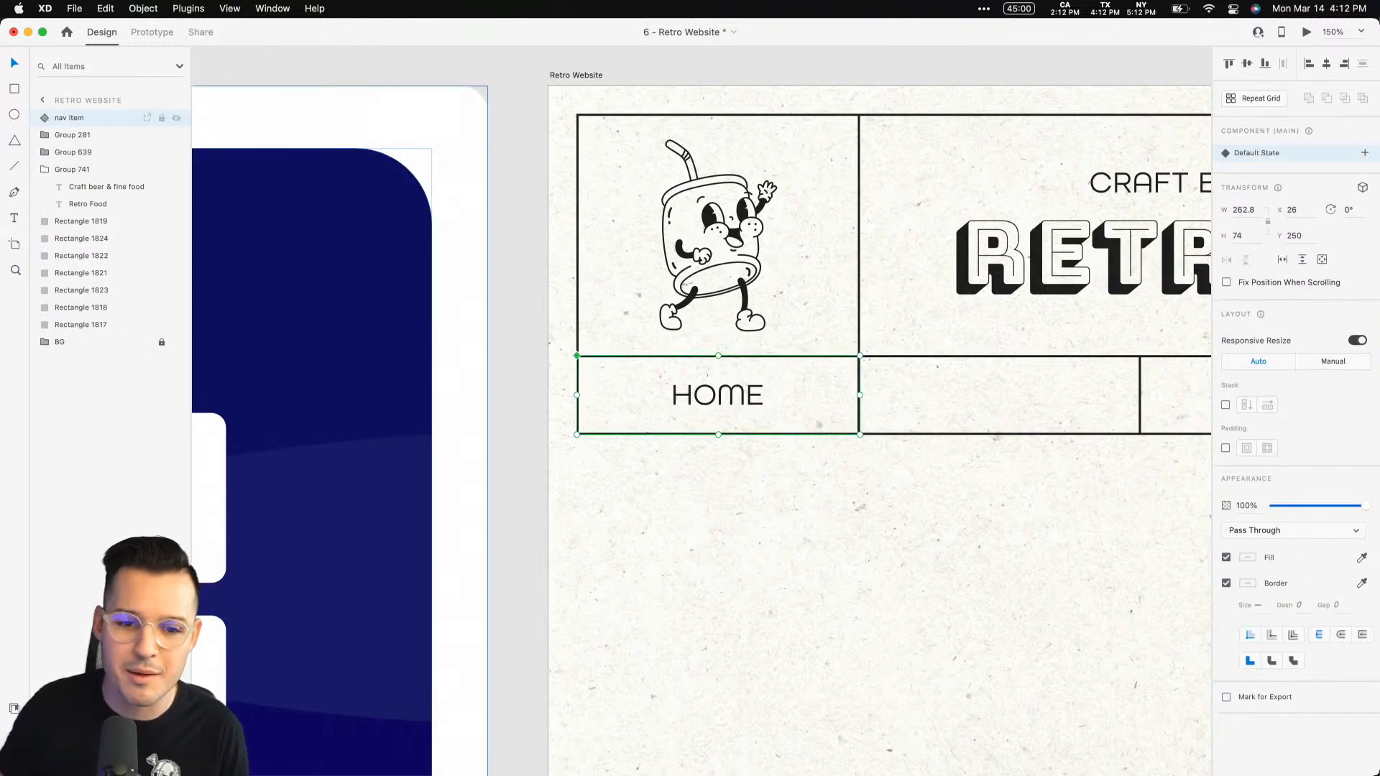
Add a Hover State to the nav item component, keeping its default name.
scroll(859, 520, right, 5)
scroll(791, 510, down, 1)
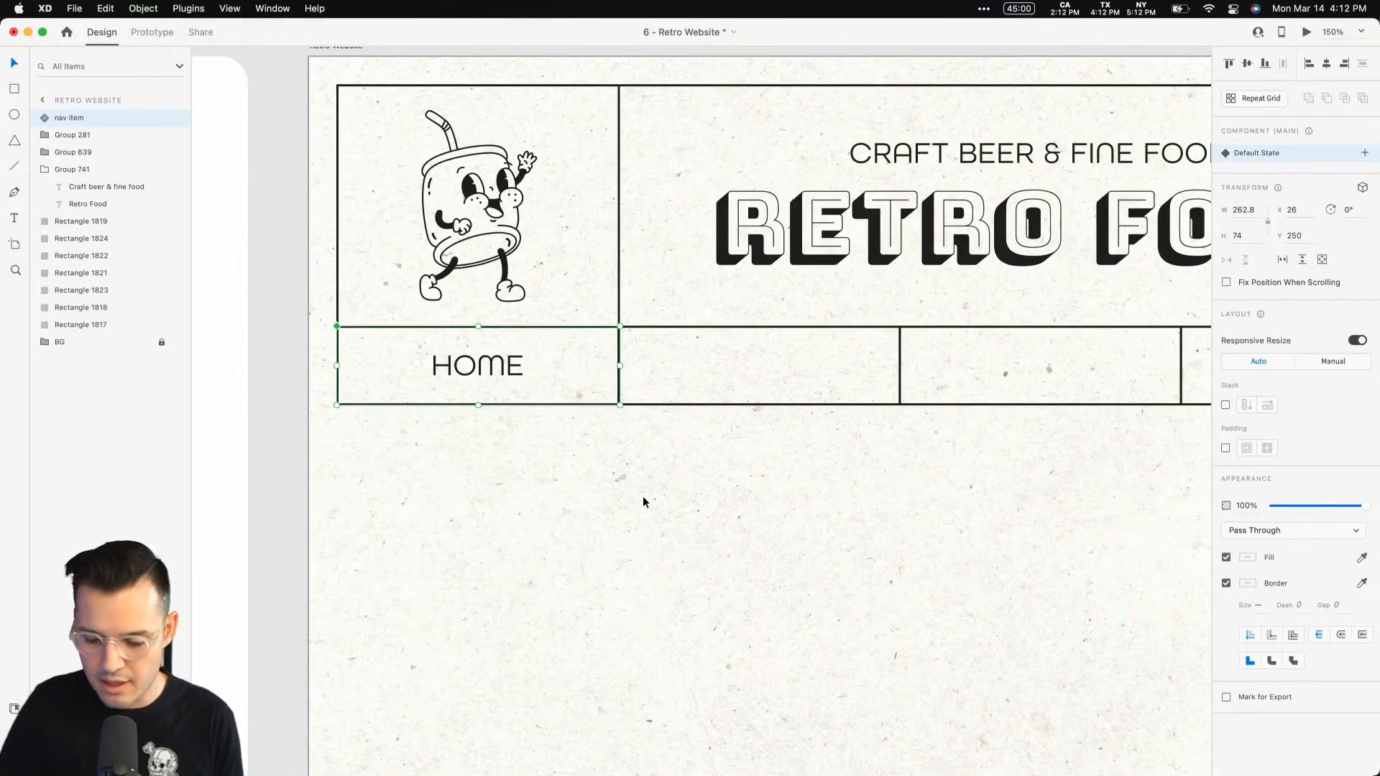
key(super+minus)
key(super+minus)
key(super+minus)
key(super+equal)
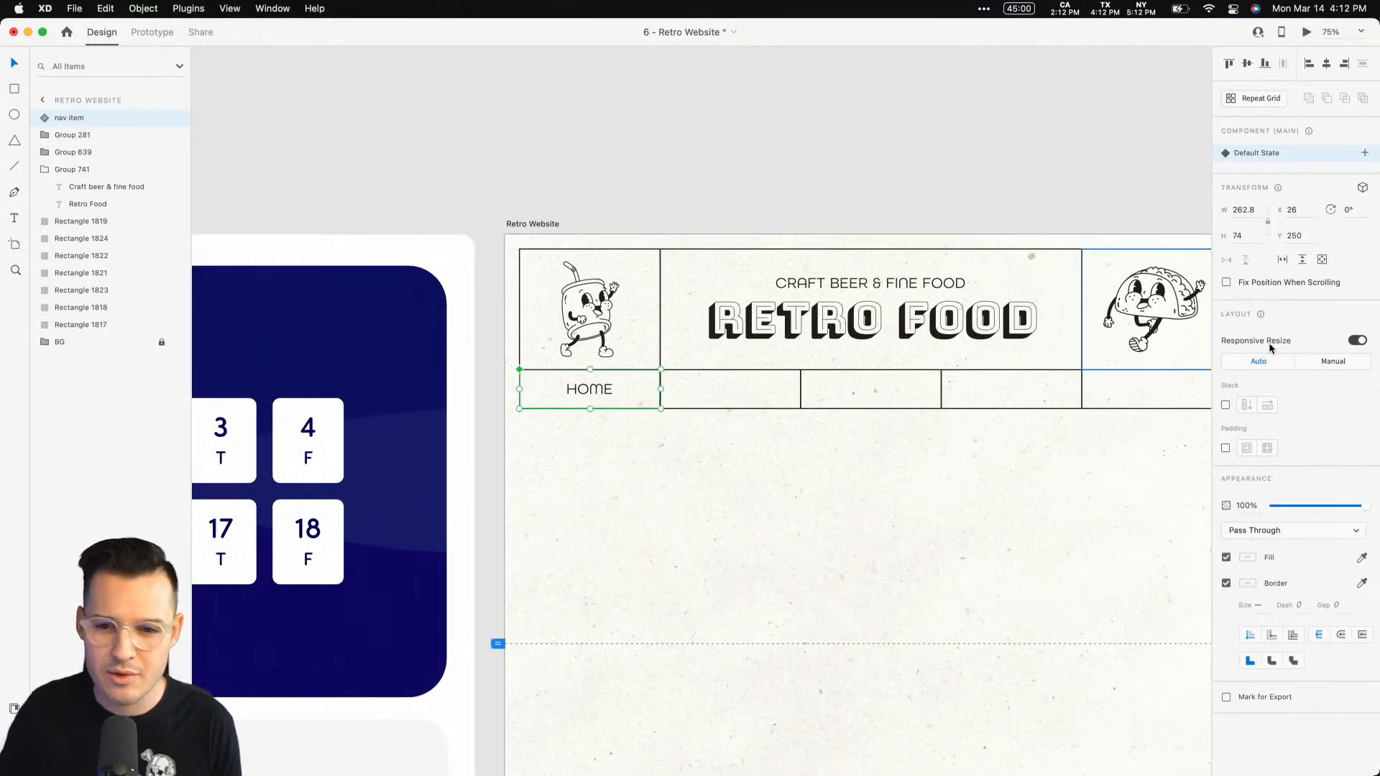
click(1366, 155)
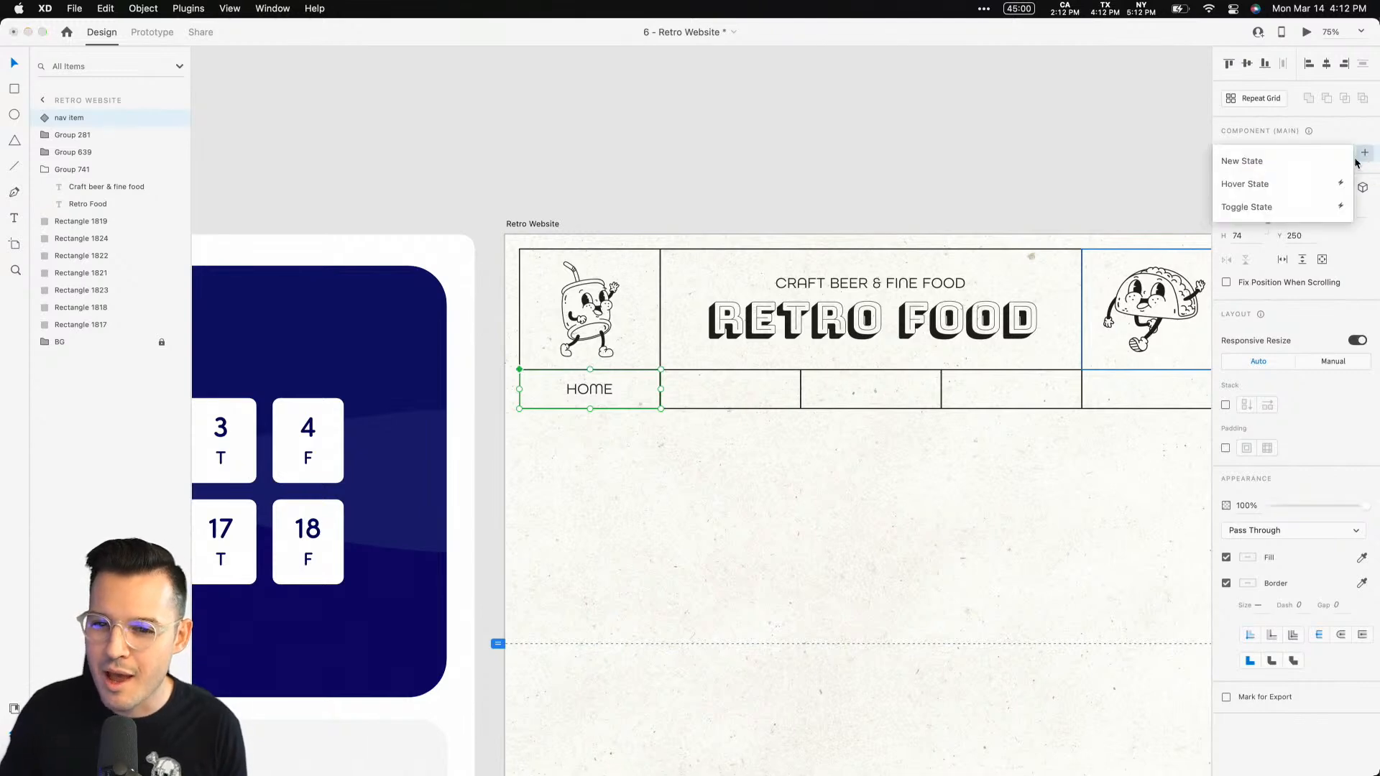
click(1320, 181)
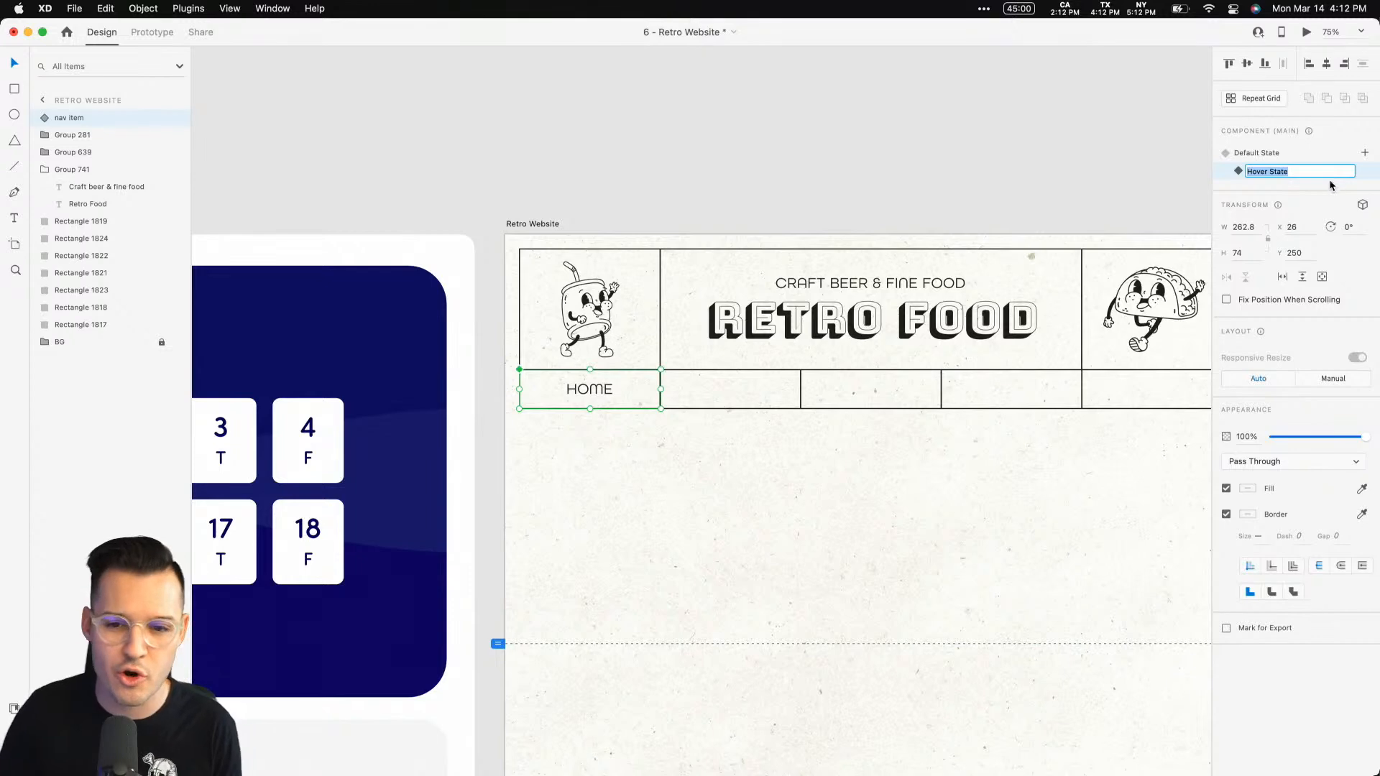
key(Return)
Fill the rectangle in the nav item's hover state with yellow-orange #FFC43E at 100% opacity.
key(z)
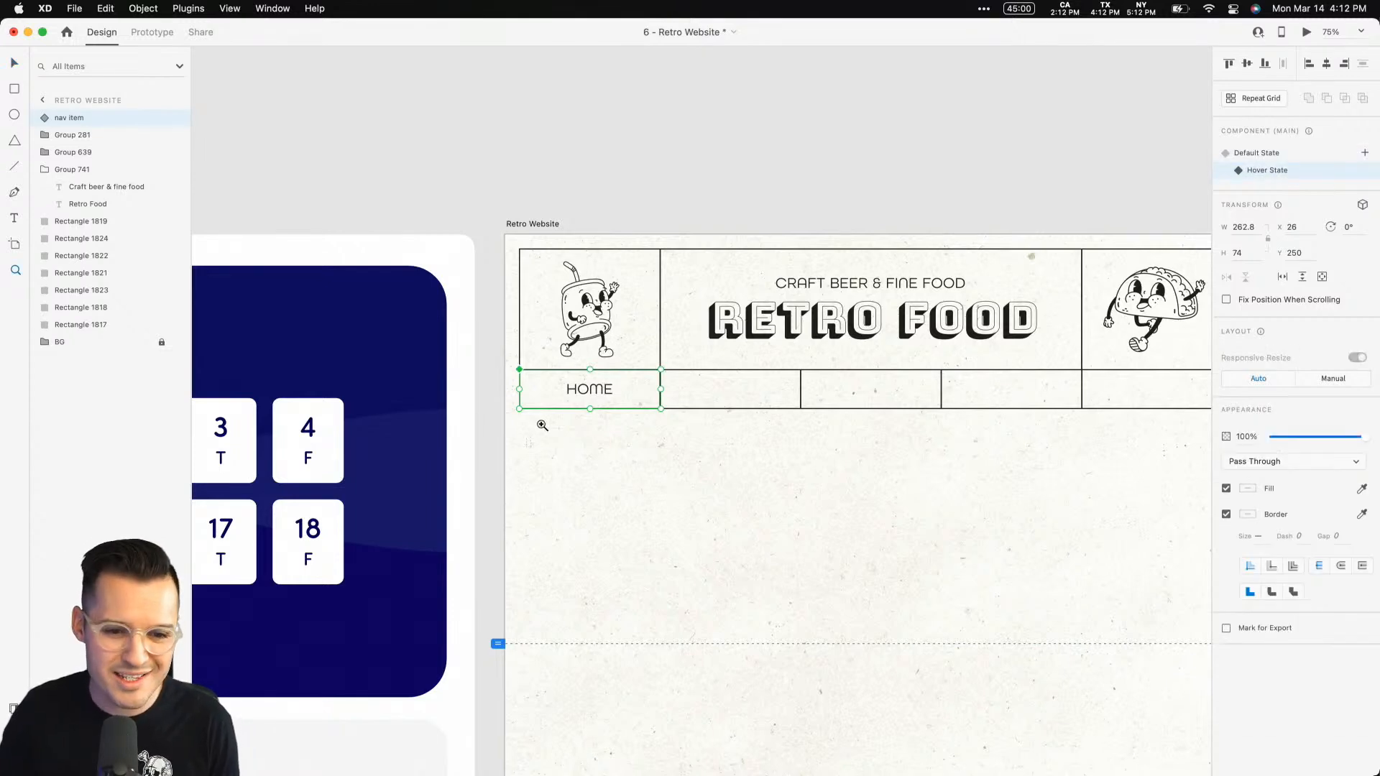
drag(528, 445, 666, 337)
key(v)
double_click(843, 400)
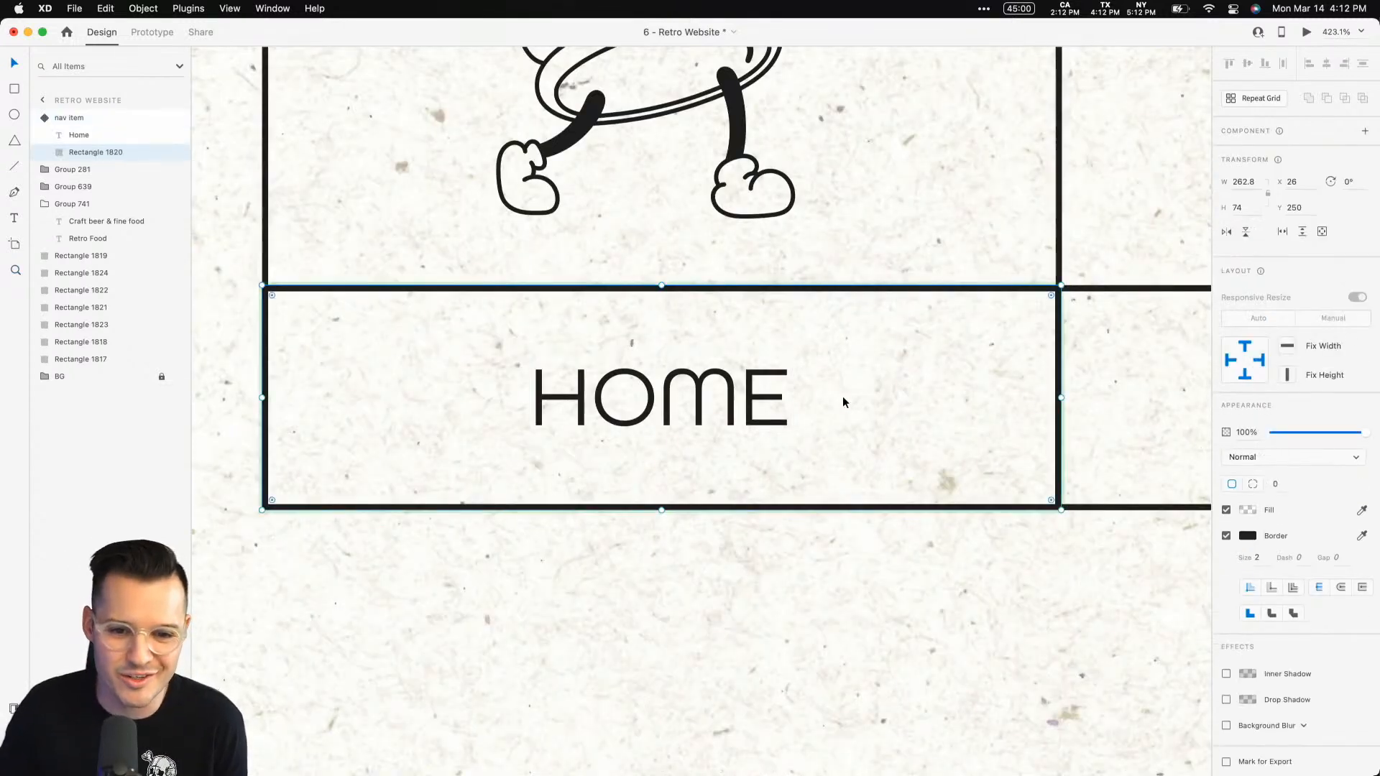
click(1246, 510)
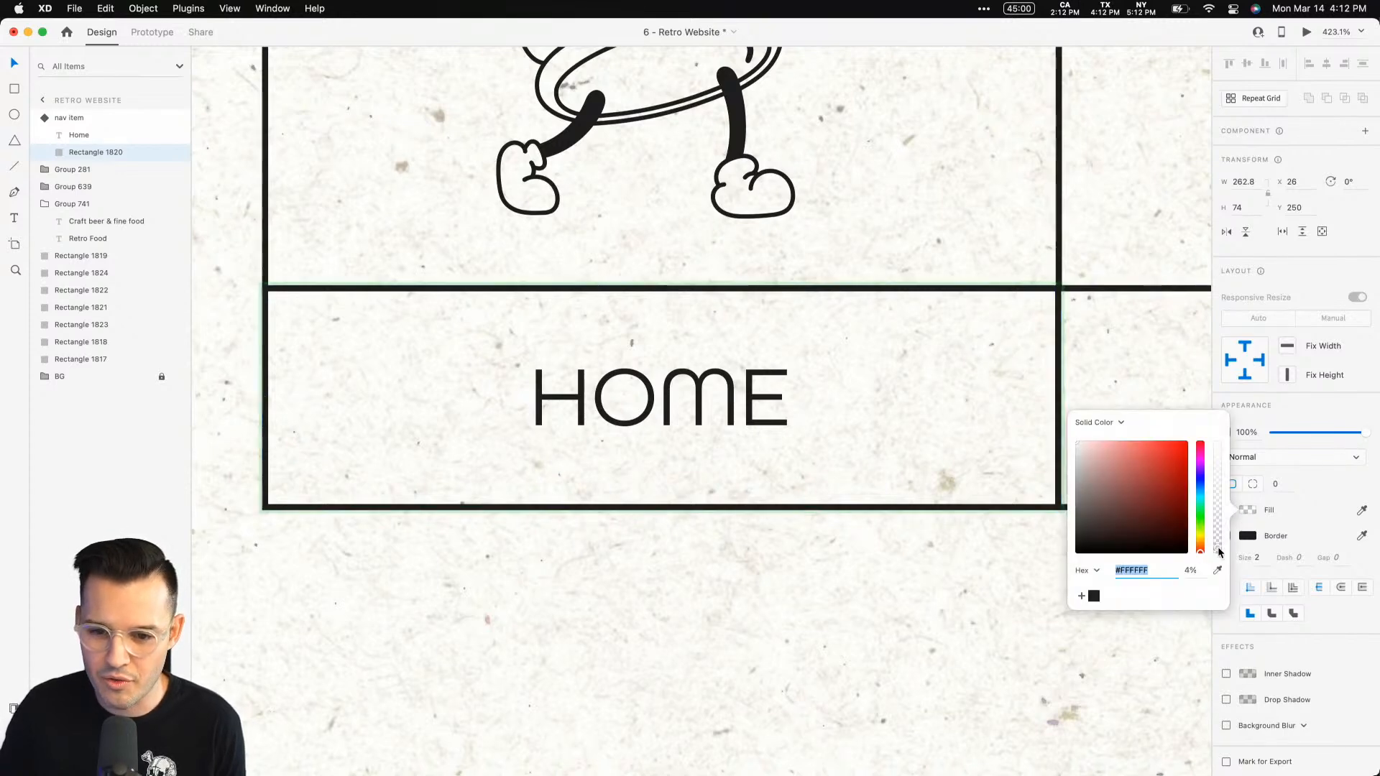
drag(1219, 552, 1221, 372)
drag(1201, 549, 1201, 544)
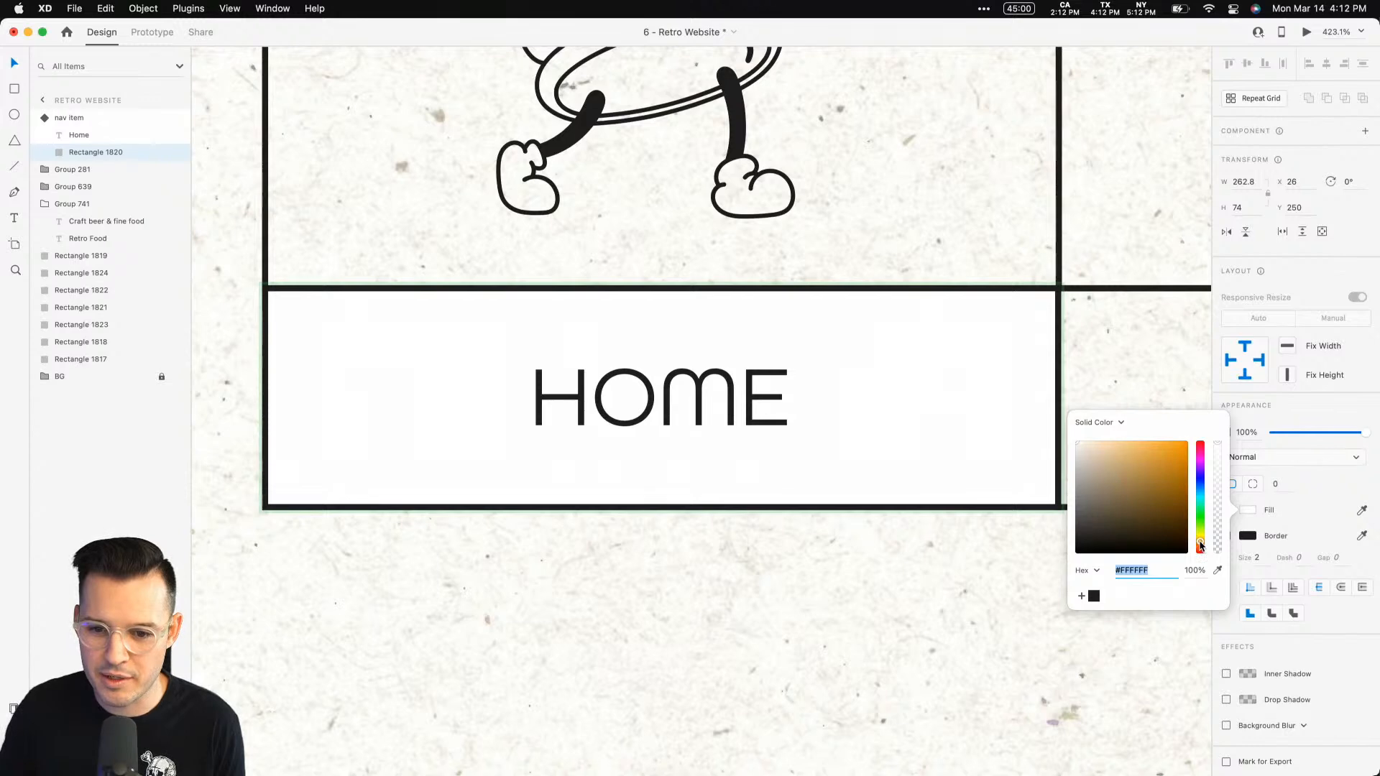
drag(1167, 480, 1158, 419)
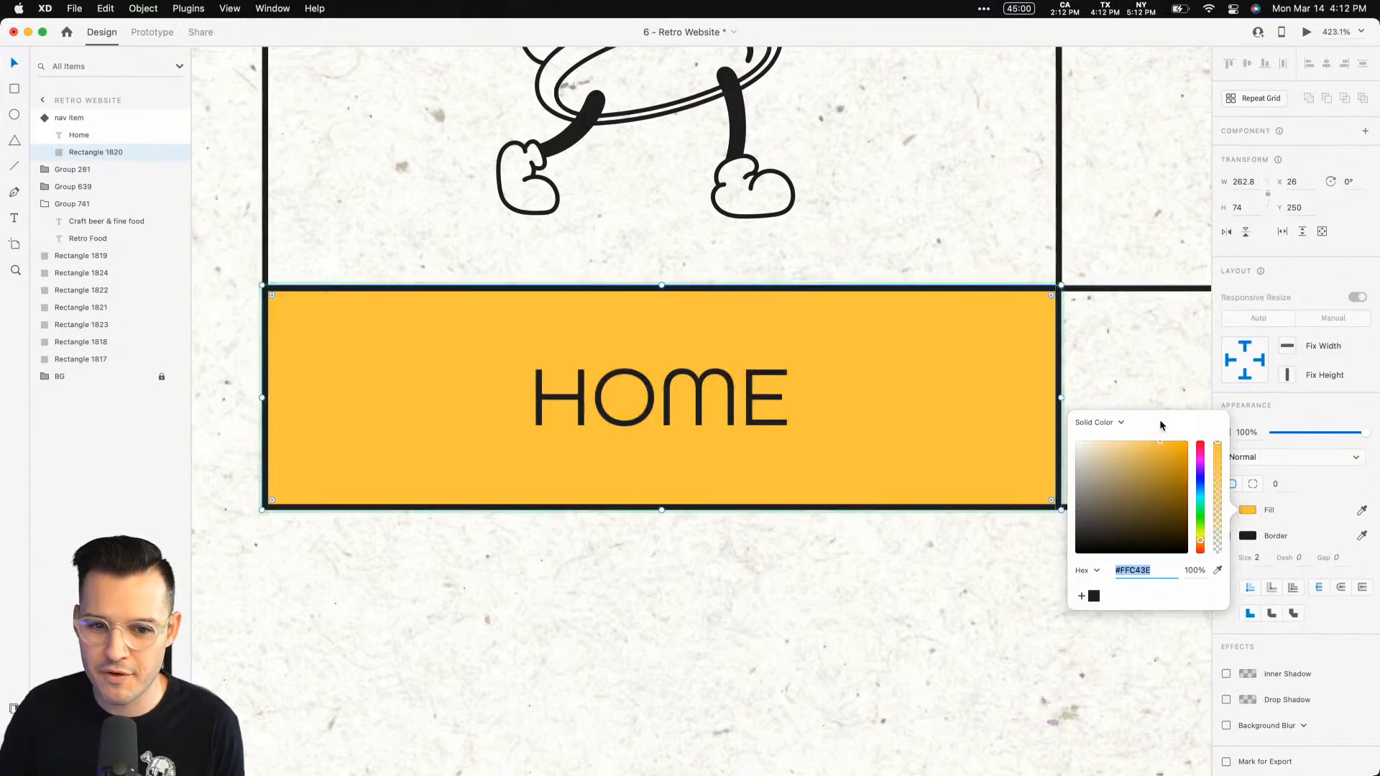
click(996, 581)
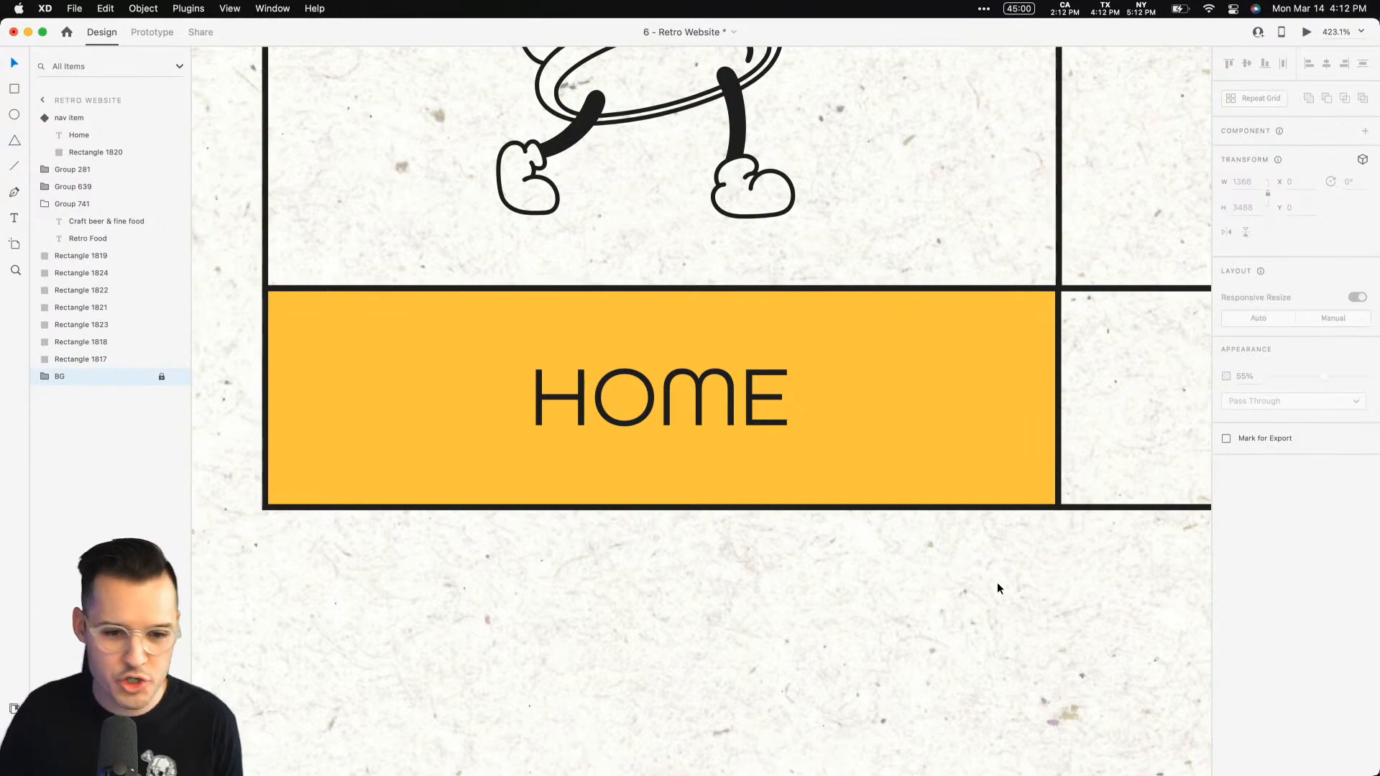
Switch the nav item component back to its Default State.
click(936, 424)
click(1282, 152)
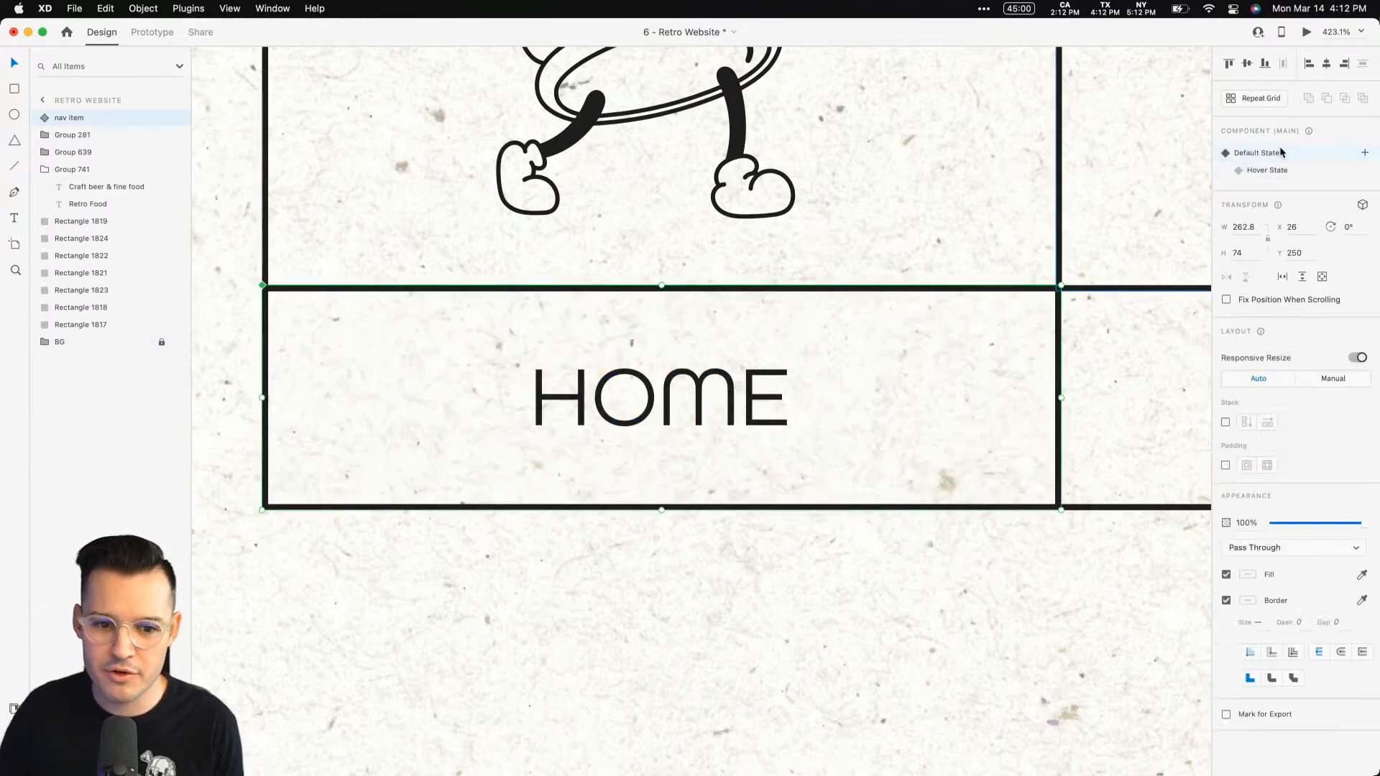
click(996, 571)
Delete the four empty cells beside the Home nav item.
key(super+0)
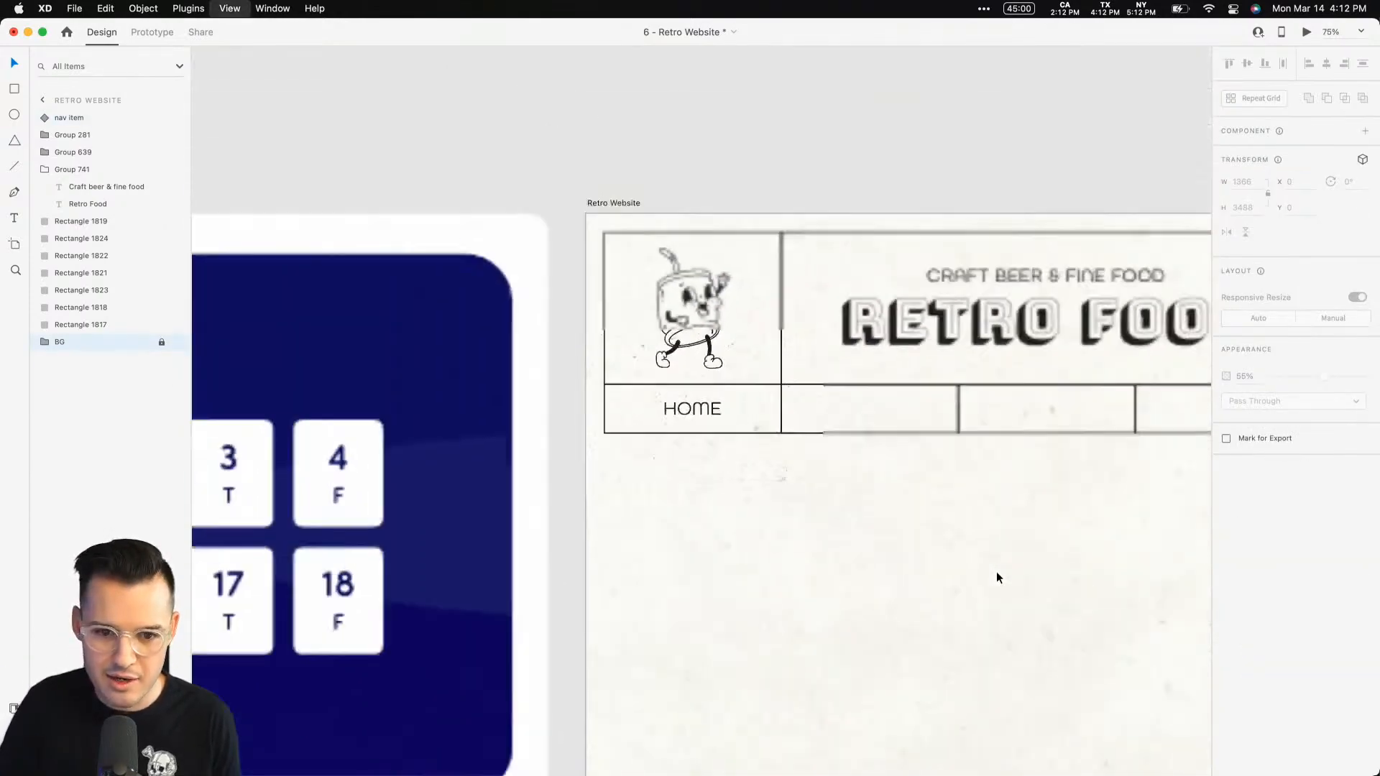
click(895, 384)
shift+click(847, 387)
shift+click(647, 386)
shift+click(557, 387)
key(Delete)
Place four copies of the nav item side by side, filling the row to the header's right edge.
drag(424, 395, 976, 377)
key(super+Right)
key(super+Right)
key(super+Right)
key(super+Right)
click(920, 450)
scroll(937, 418, down, 2)
scroll(937, 418, left, 1)
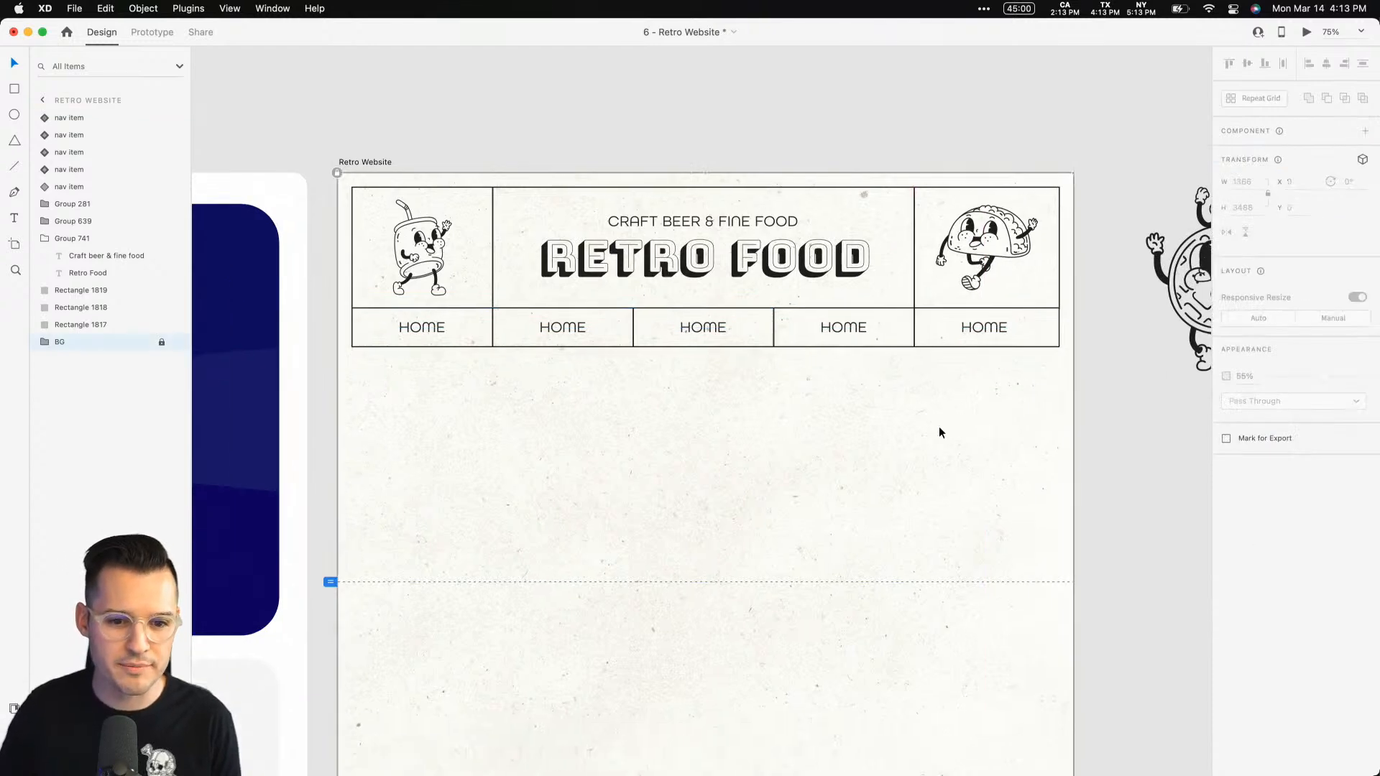
Draw a short diagonal line spanning about 23 × 23 below the first nav item.
scroll(938, 423, down, 3)
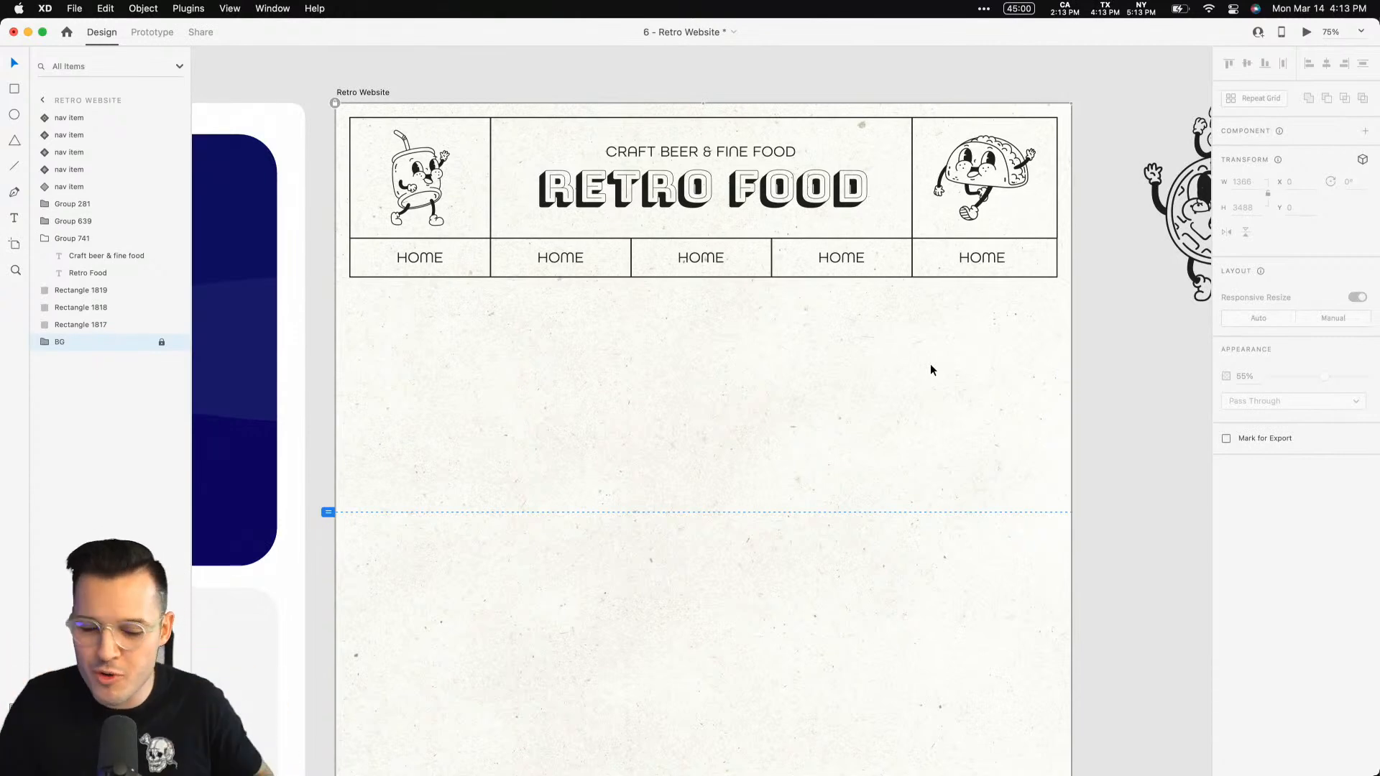
key(r)
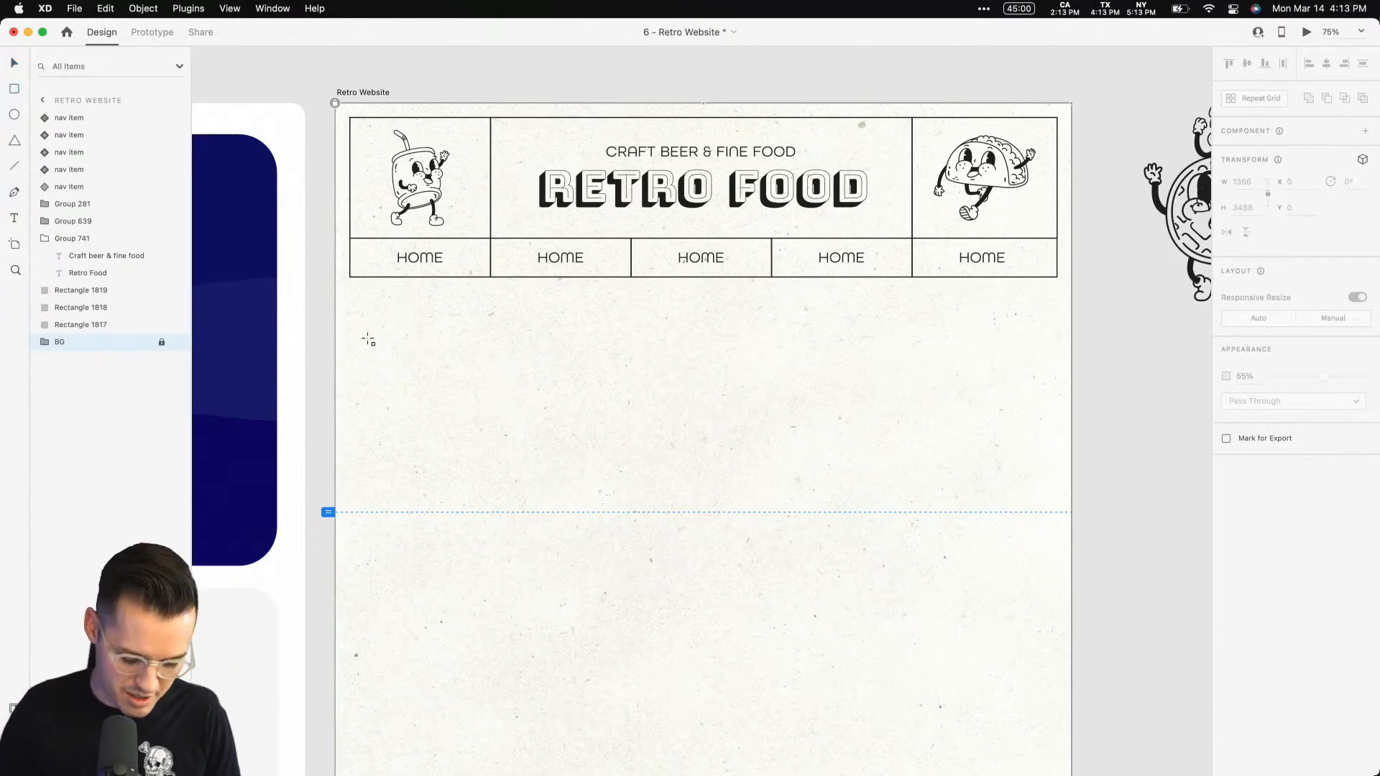
drag(371, 310, 381, 320)
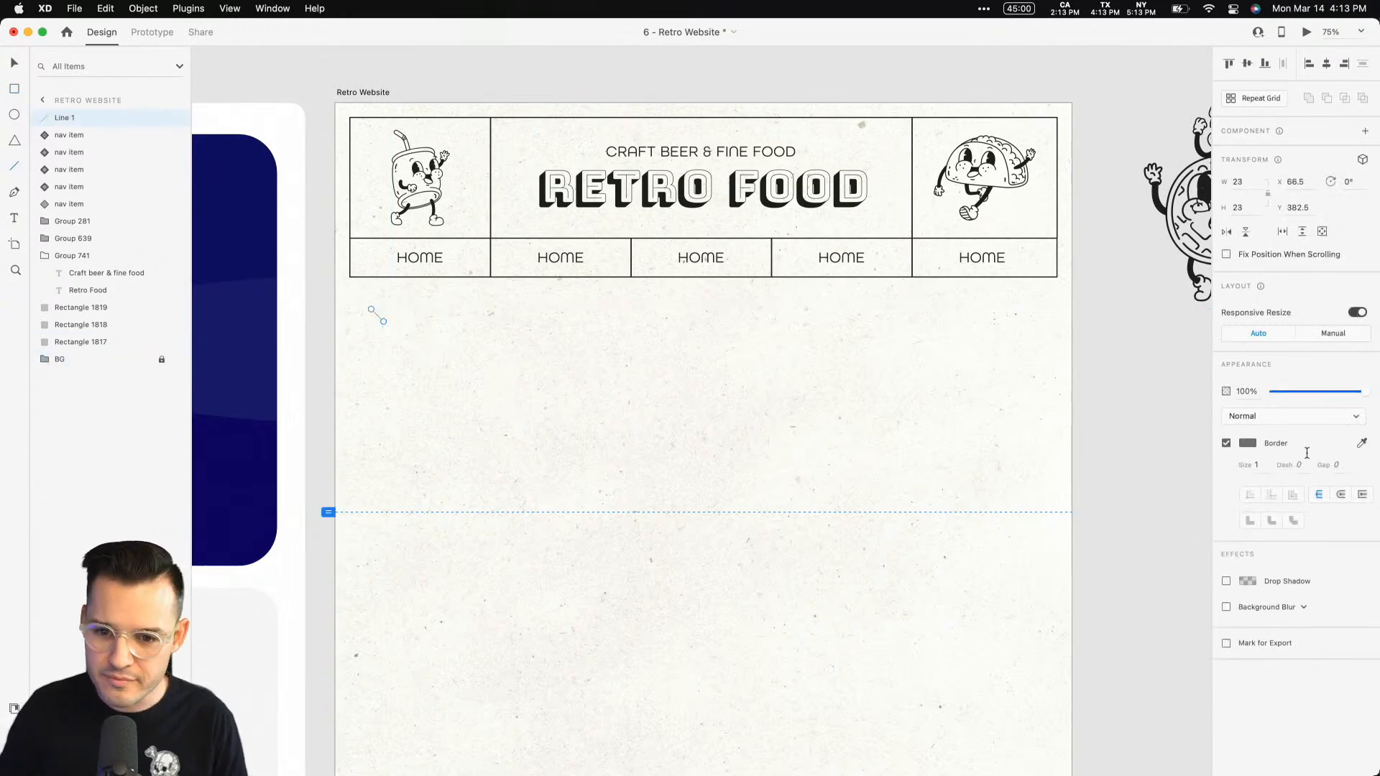
Give the short diagonal line below the nav row the near-black swatch as its border colour.
click(1251, 446)
click(1093, 517)
text(v)
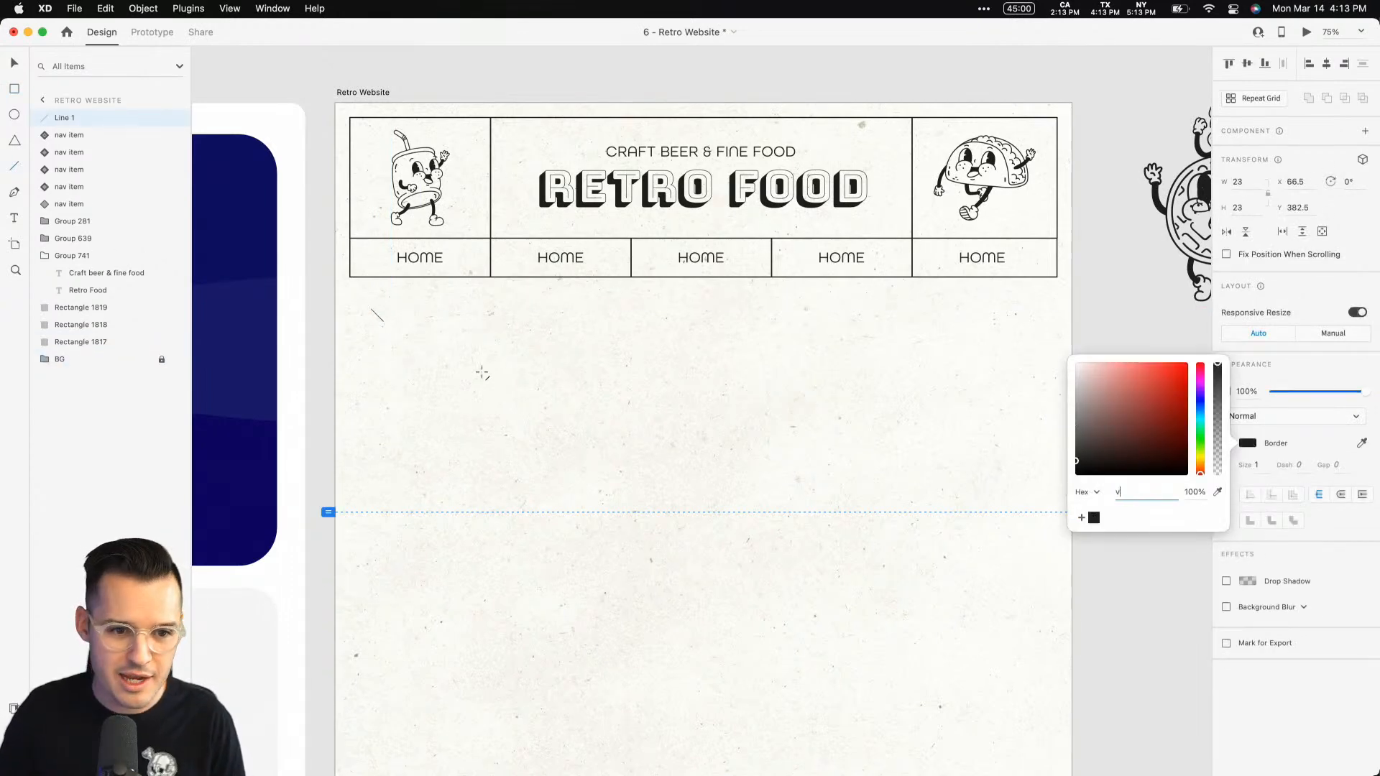
Turn the diagonal line into a repeat grid about 1412 wide and place the hatched strip at the artboard's left edge, Y 379.
key(super+r)
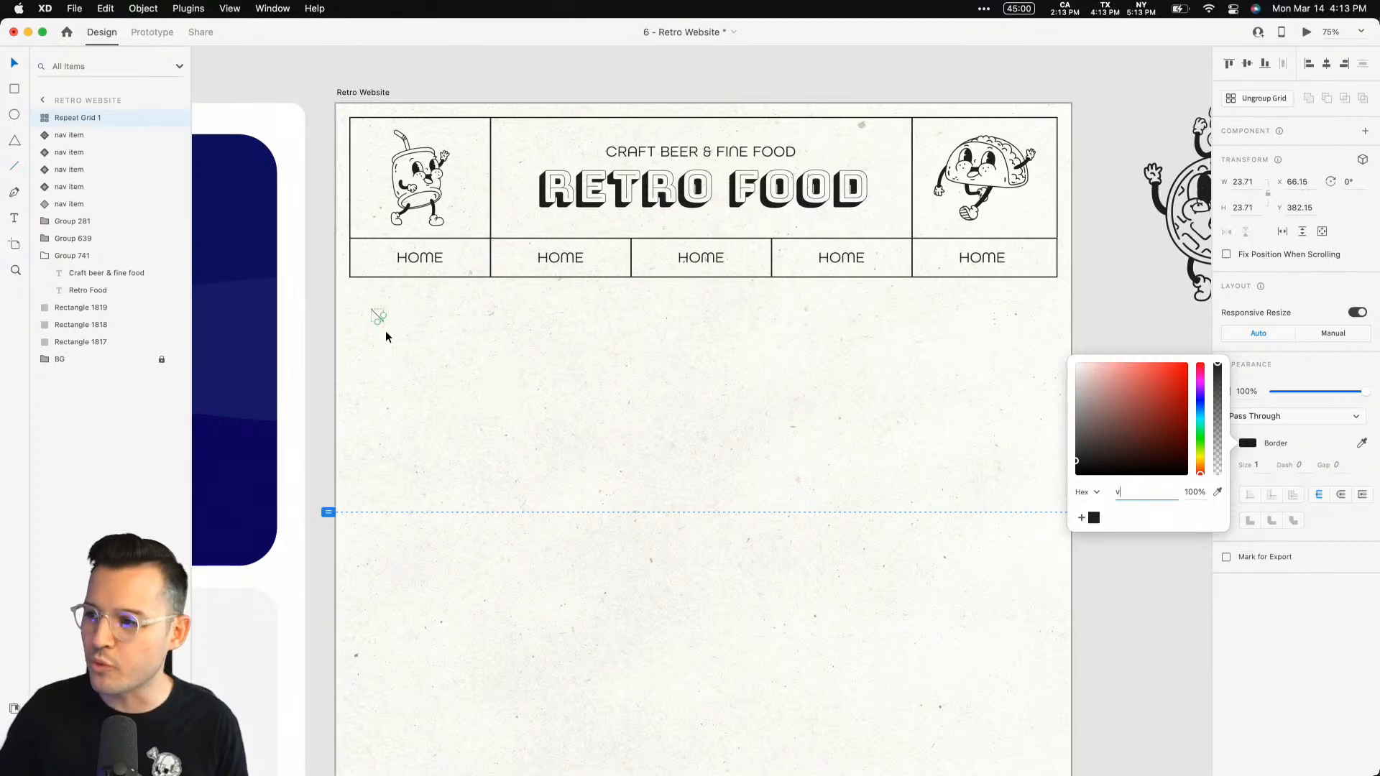
key(super+plus)
key(super+plus)
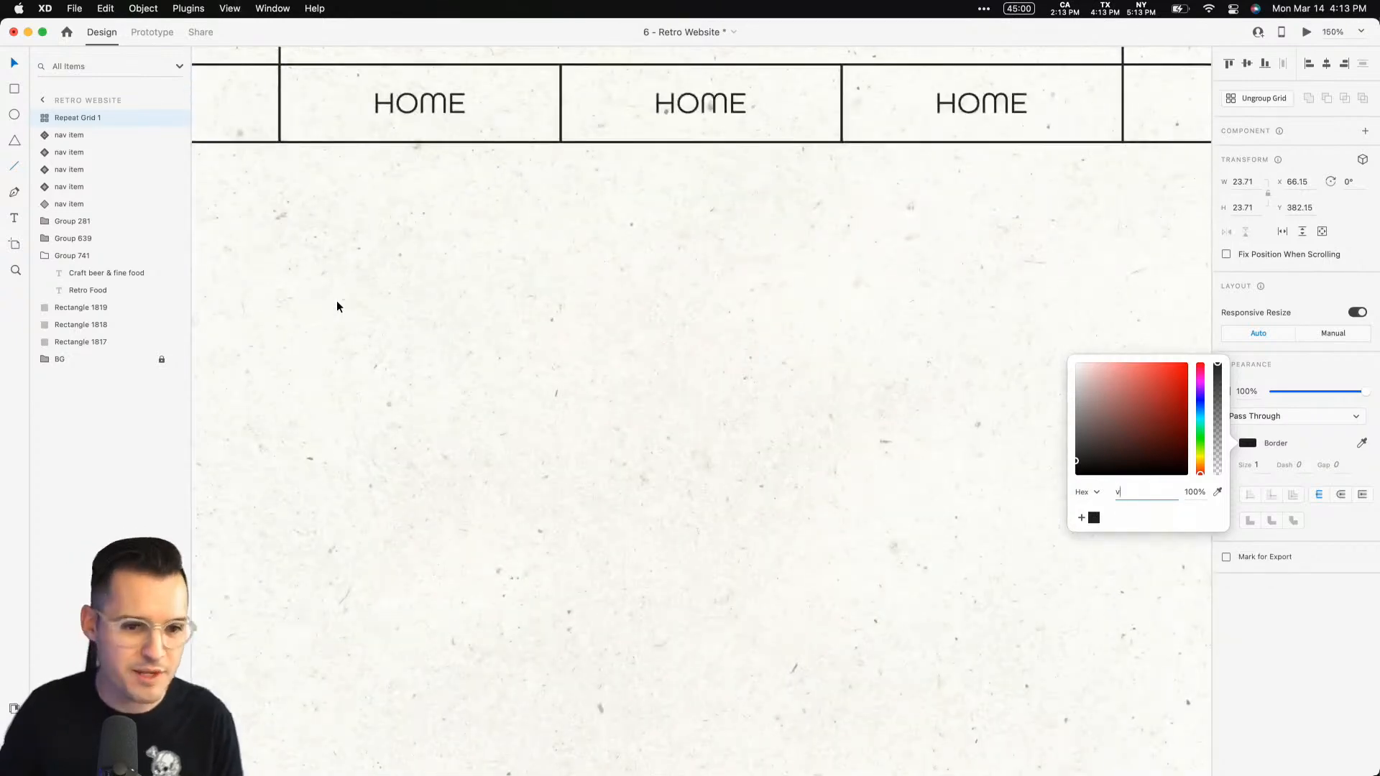
key(super+plus)
key(super+minus)
key(super+minus)
click(336, 301)
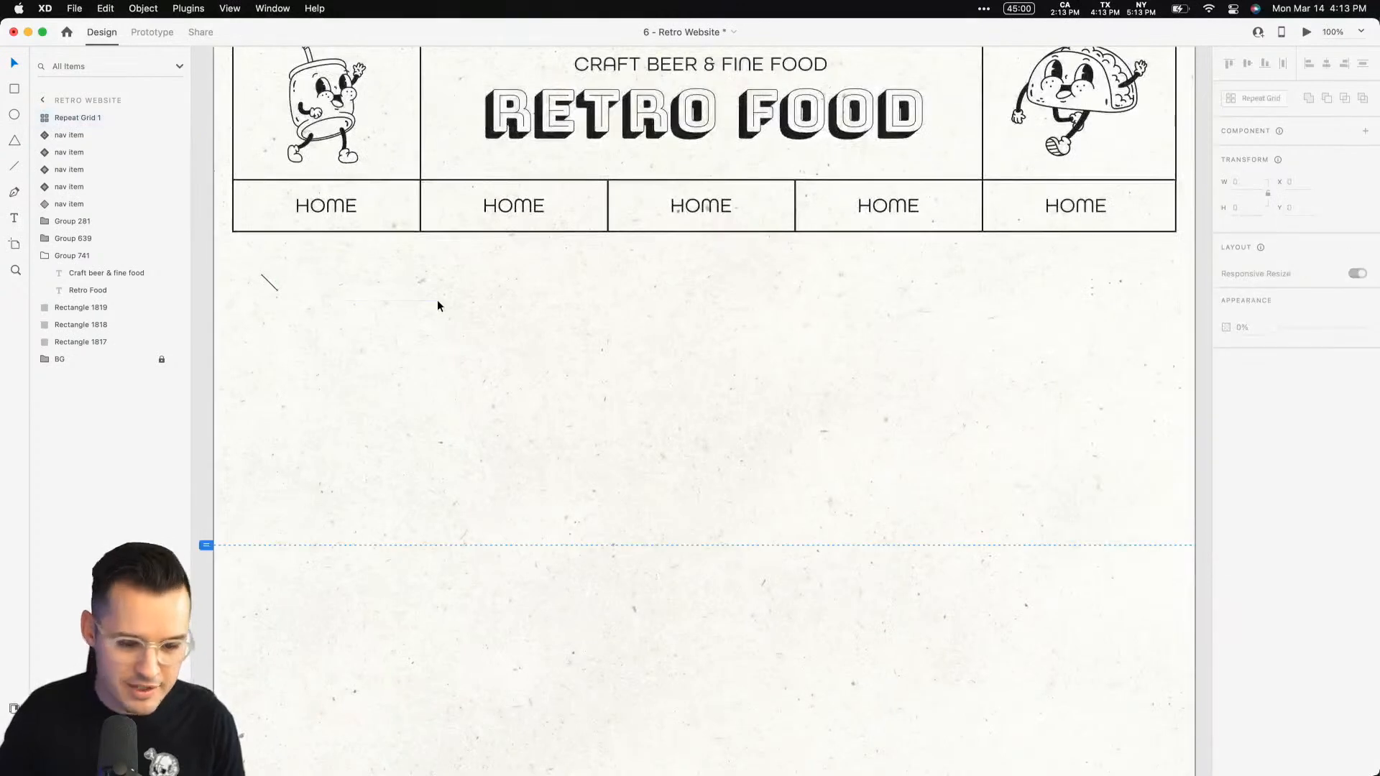
click(269, 281)
drag(278, 281, 1189, 283)
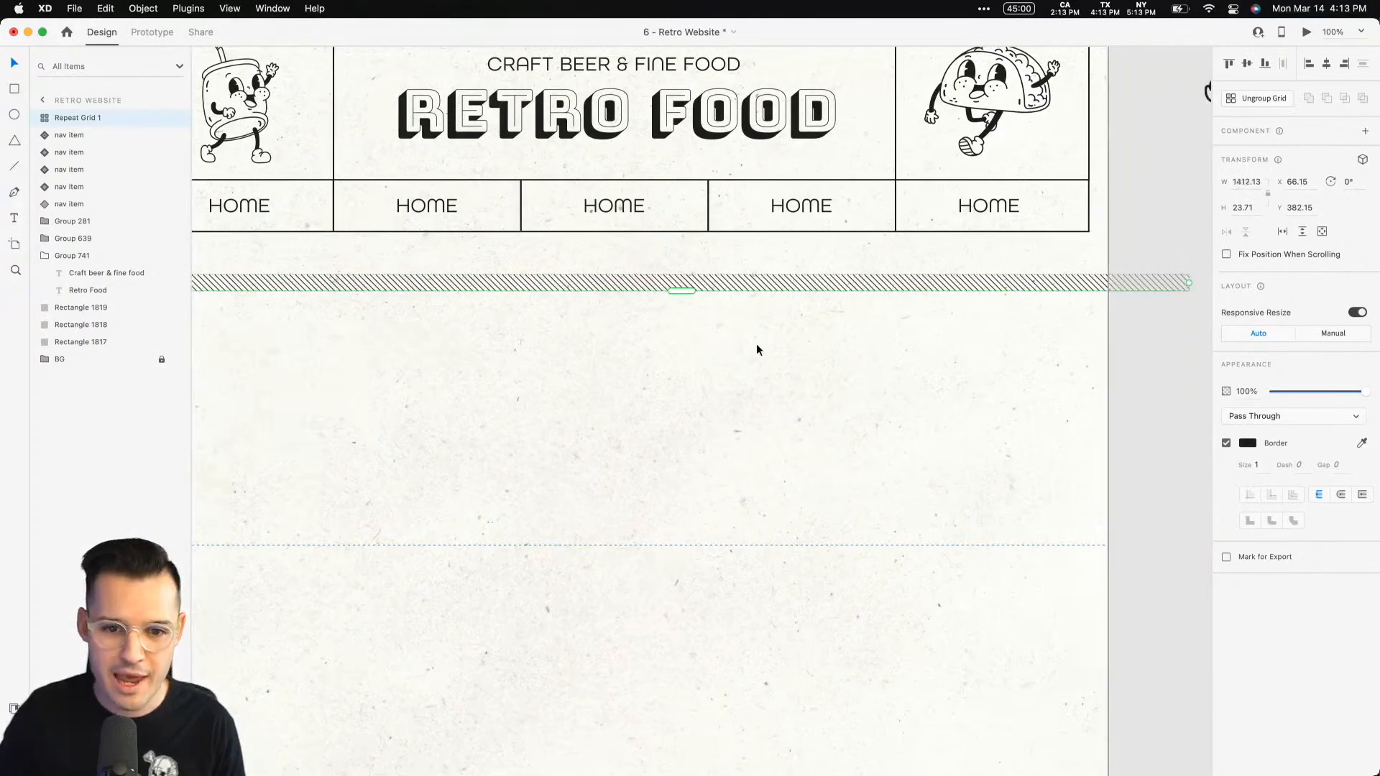
scroll(790, 352, left, 5)
drag(822, 300, 776, 297)
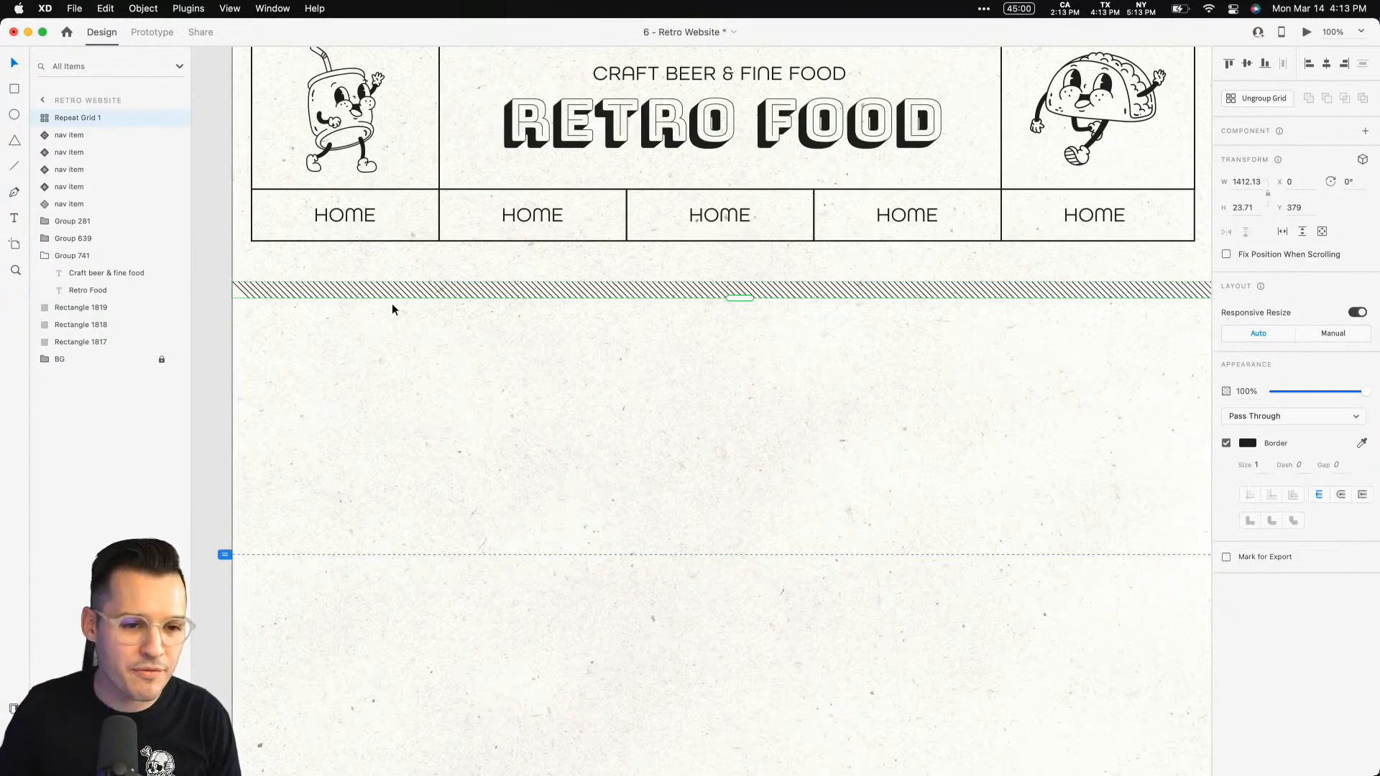
Duplicate the drink cell's rectangle, resize it to about 1314 × 40, and place it over the hatched strip, with the strip at X -10.
drag(416, 143, 420, 360)
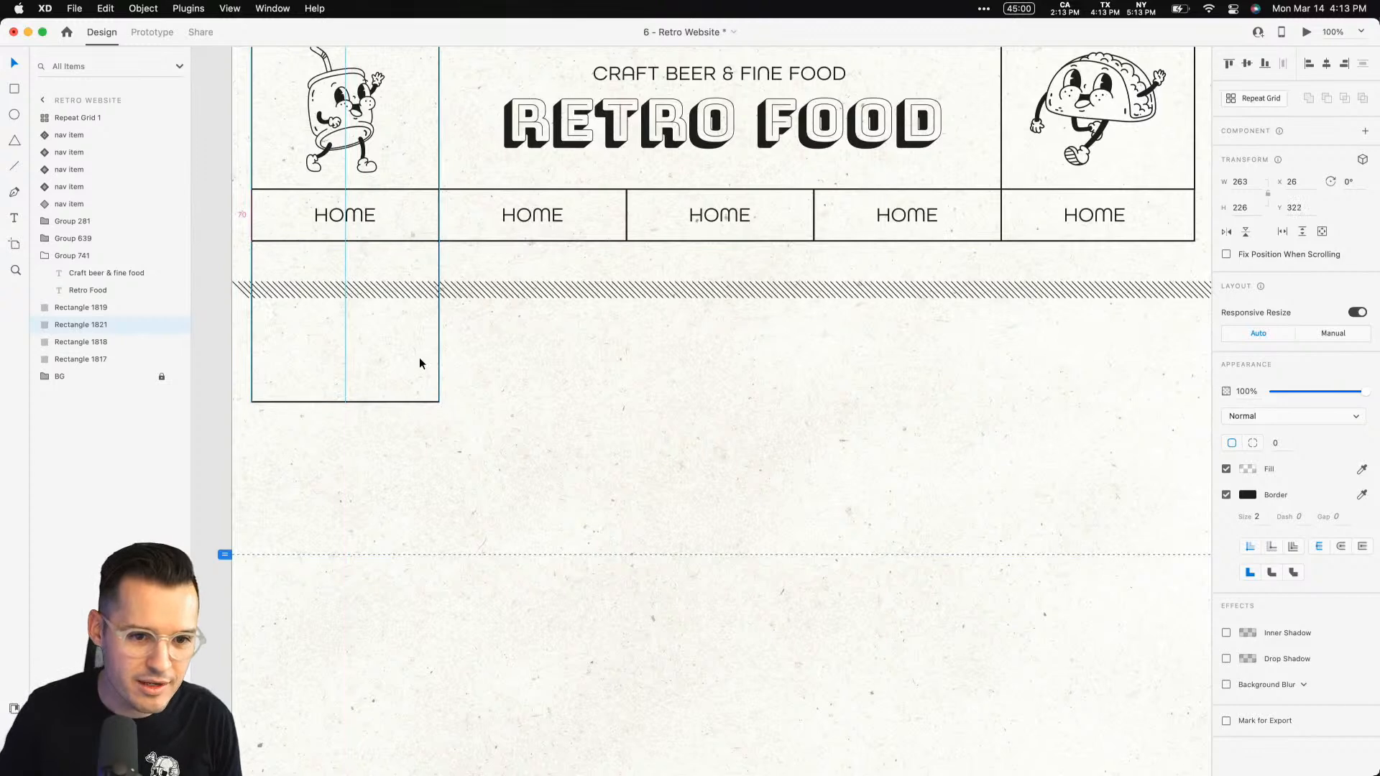
drag(435, 397, 1194, 270)
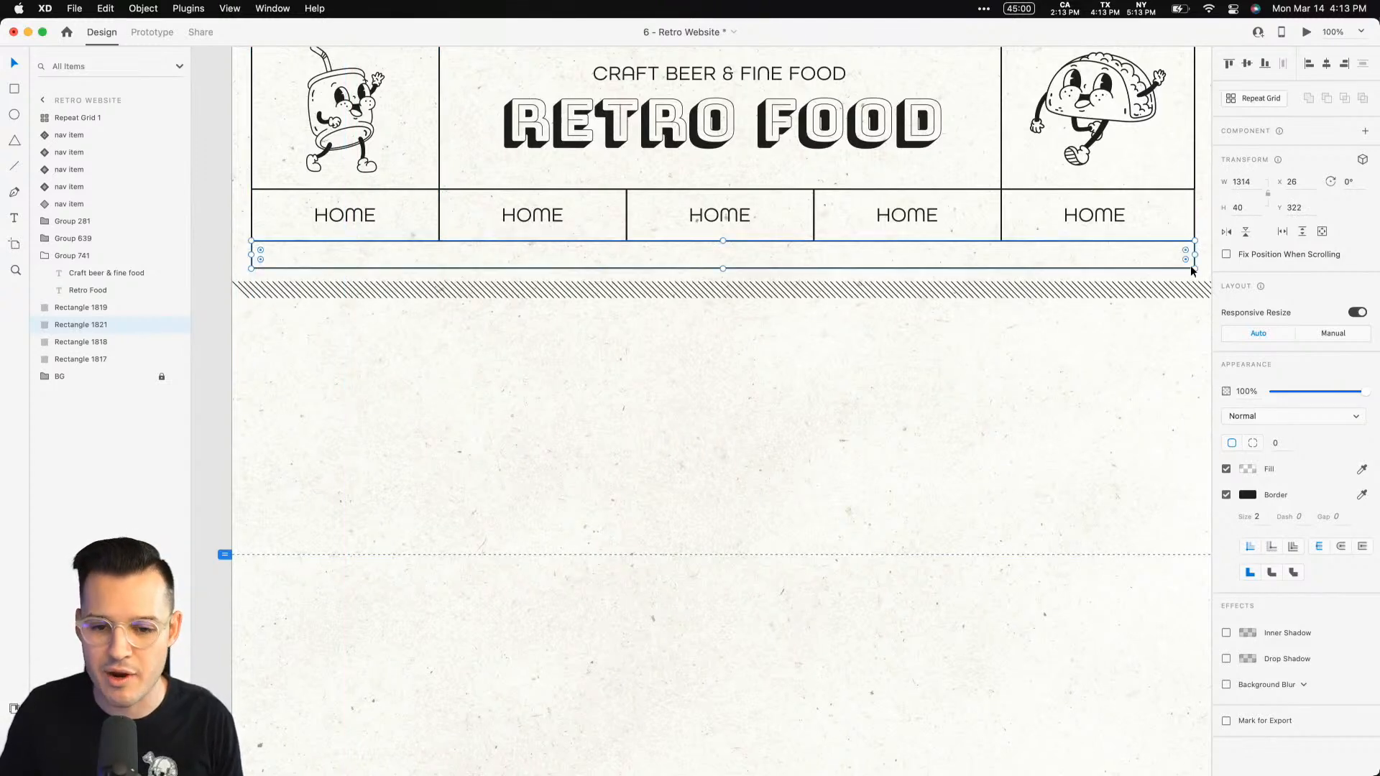
click(1132, 292)
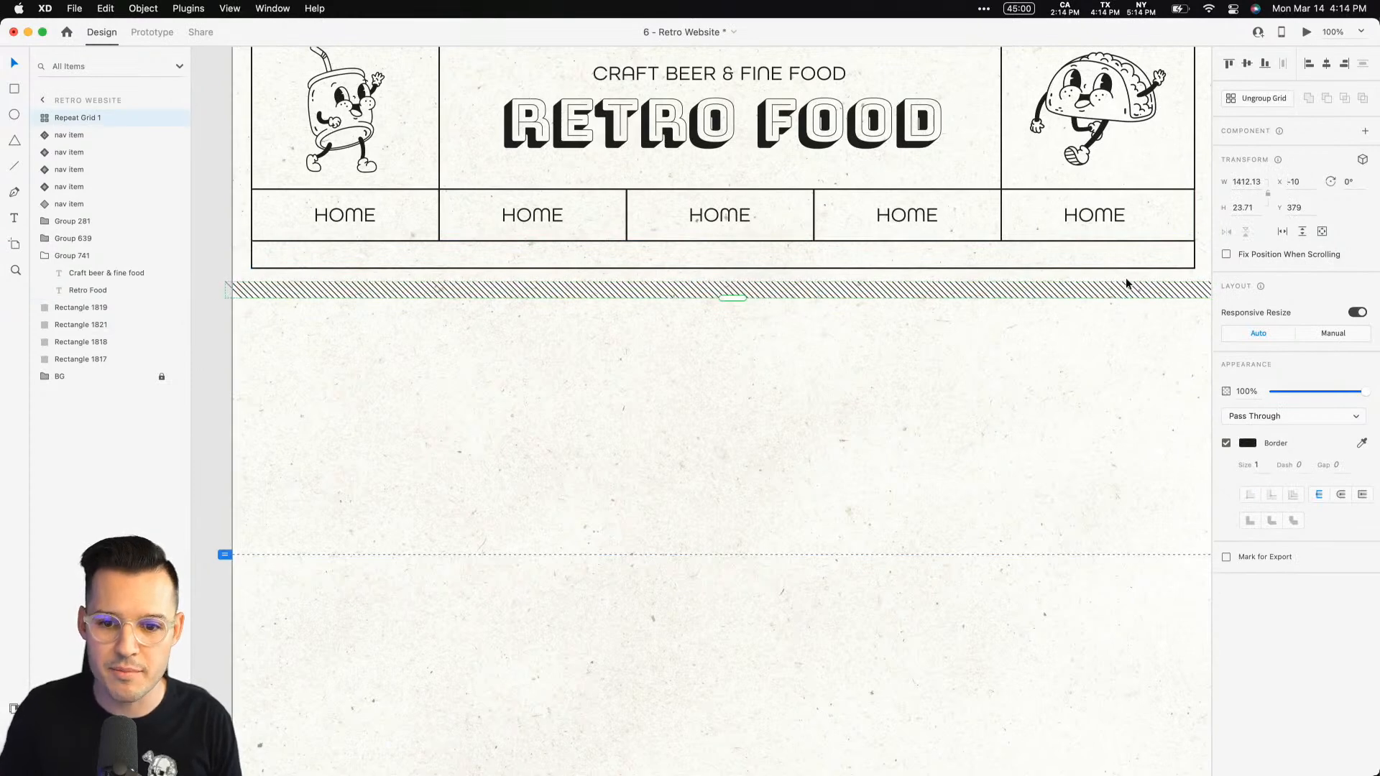
drag(1089, 265, 1092, 300)
shift+click(1093, 289)
right_click(1094, 291)
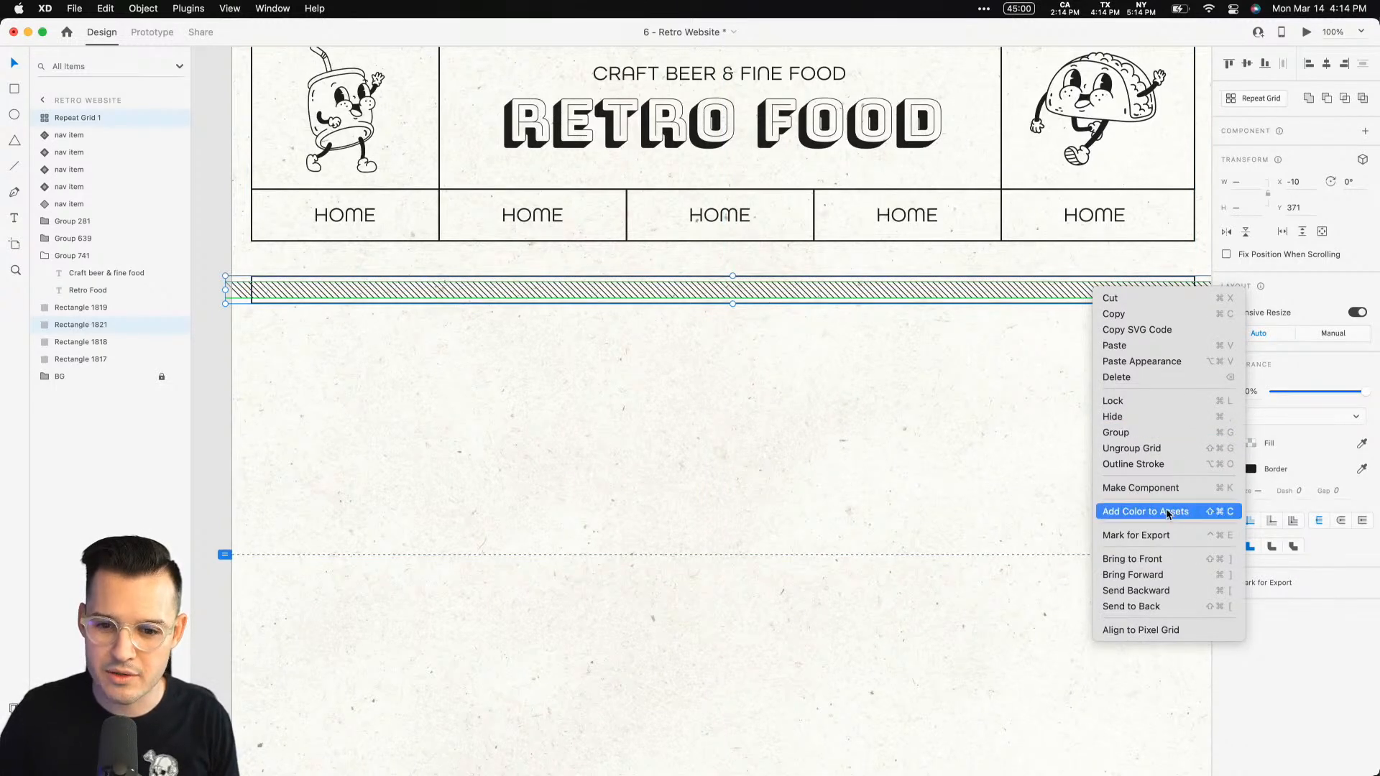
click(1037, 364)
click(1038, 364)
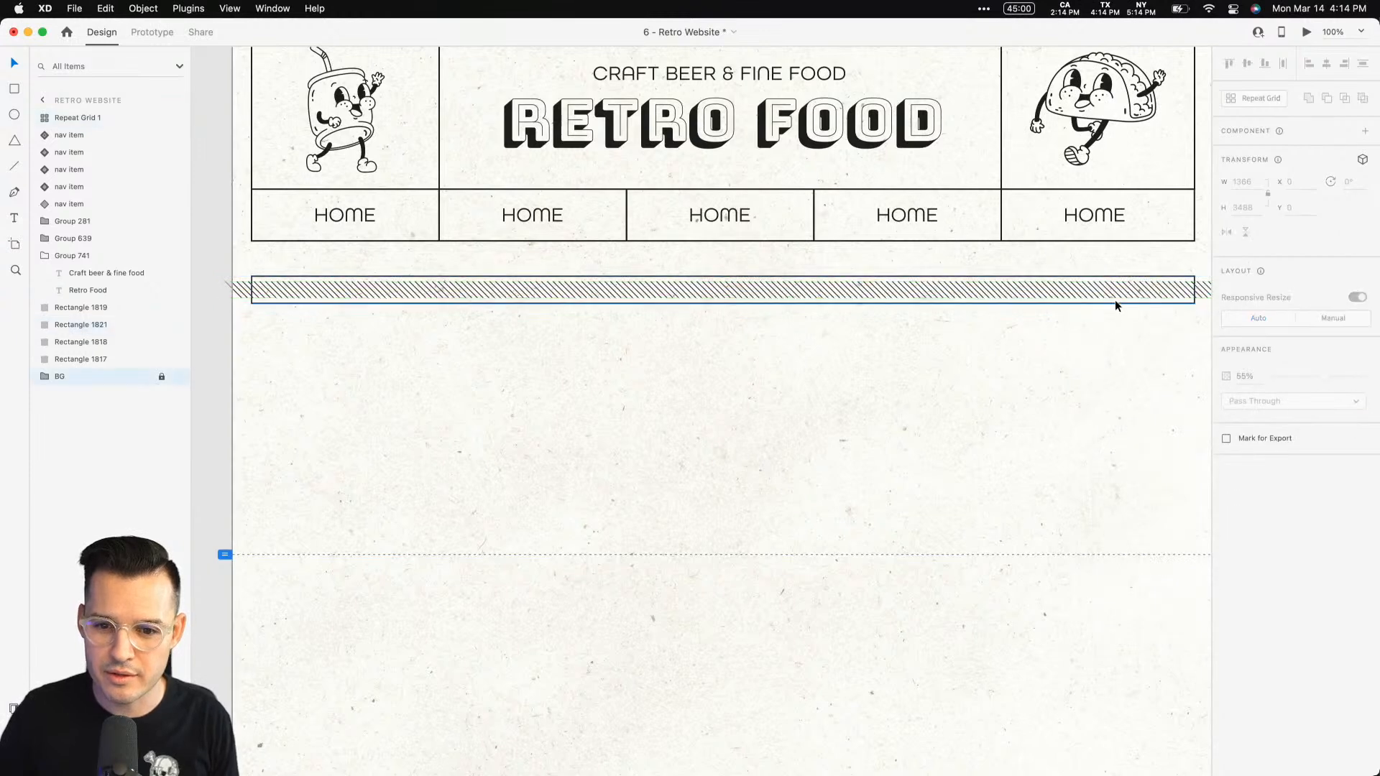
Give the long rectangle an opaque white fill and move it above the hatched strip in the layer order.
click(1115, 301)
click(1249, 470)
drag(1217, 497, 962, 351)
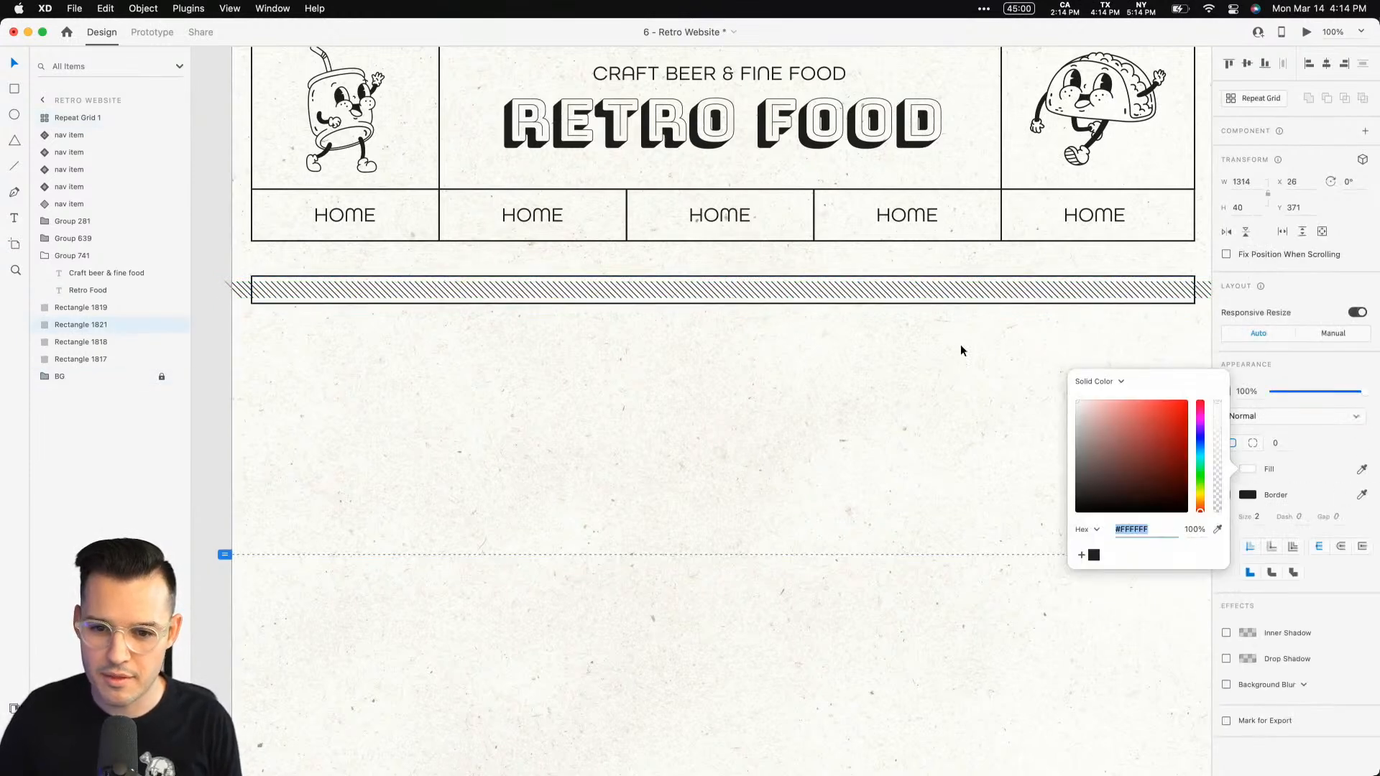
click(599, 300)
drag(94, 328, 75, 113)
Mask the hatched repeat grid with the long white rectangle.
shift+click(239, 288)
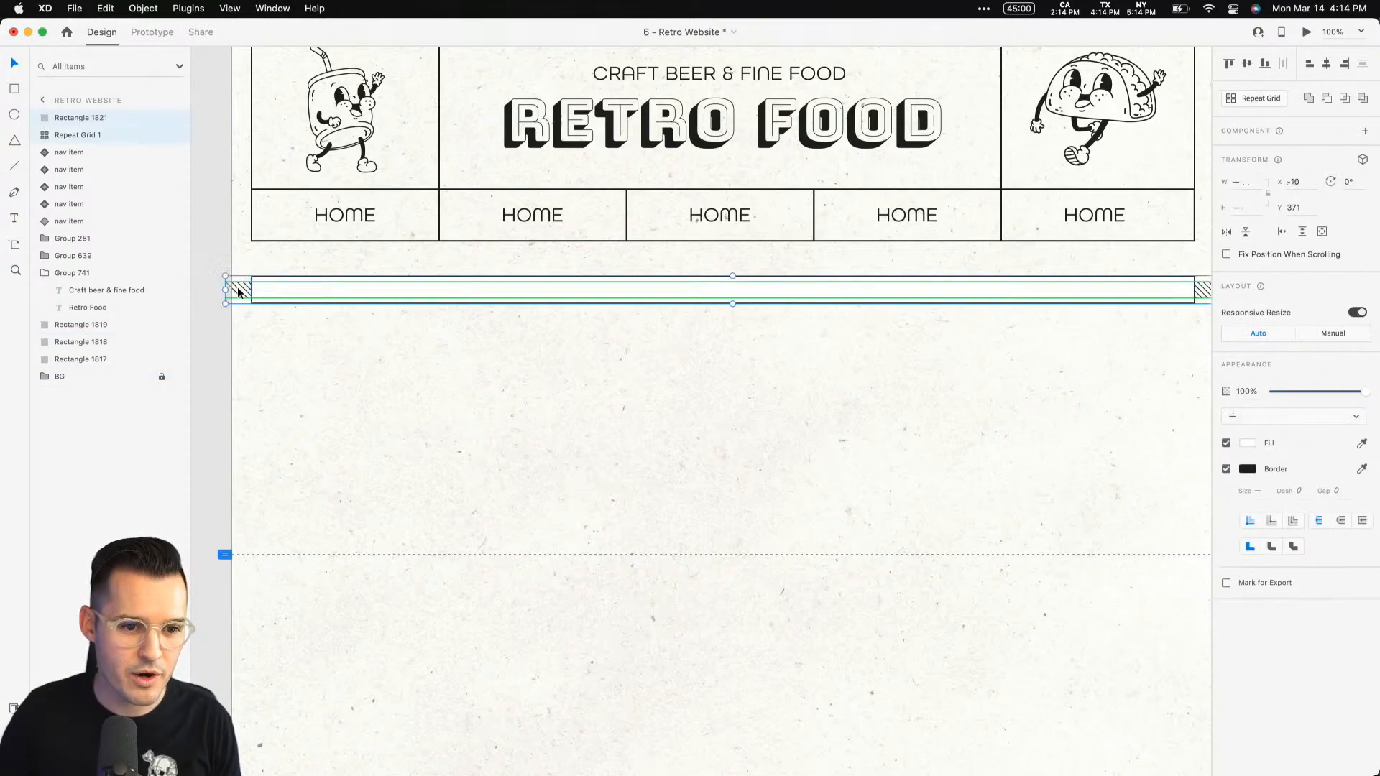
right_click(239, 288)
click(298, 446)
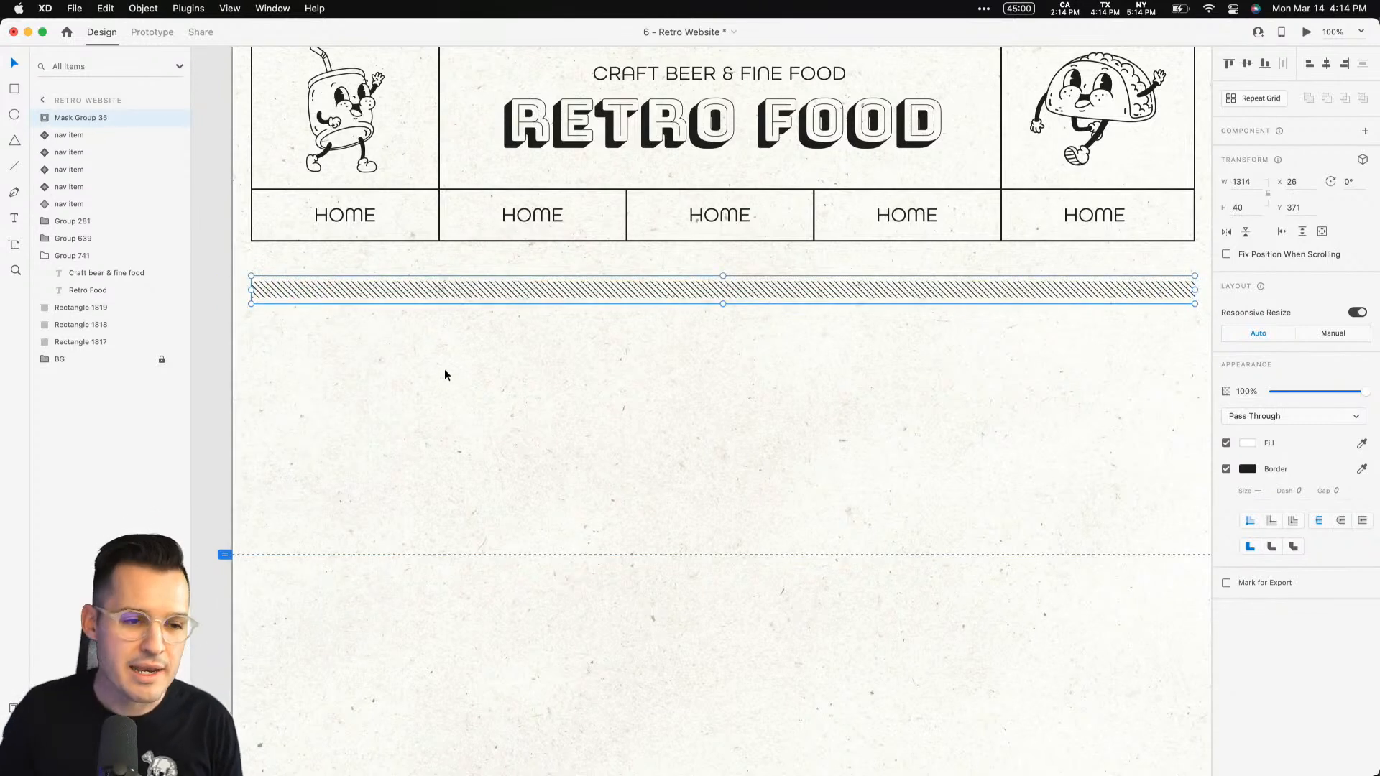
Copy the drink cell's bordered rectangle and paste it inside the hatched strip's mask group.
click(45, 119)
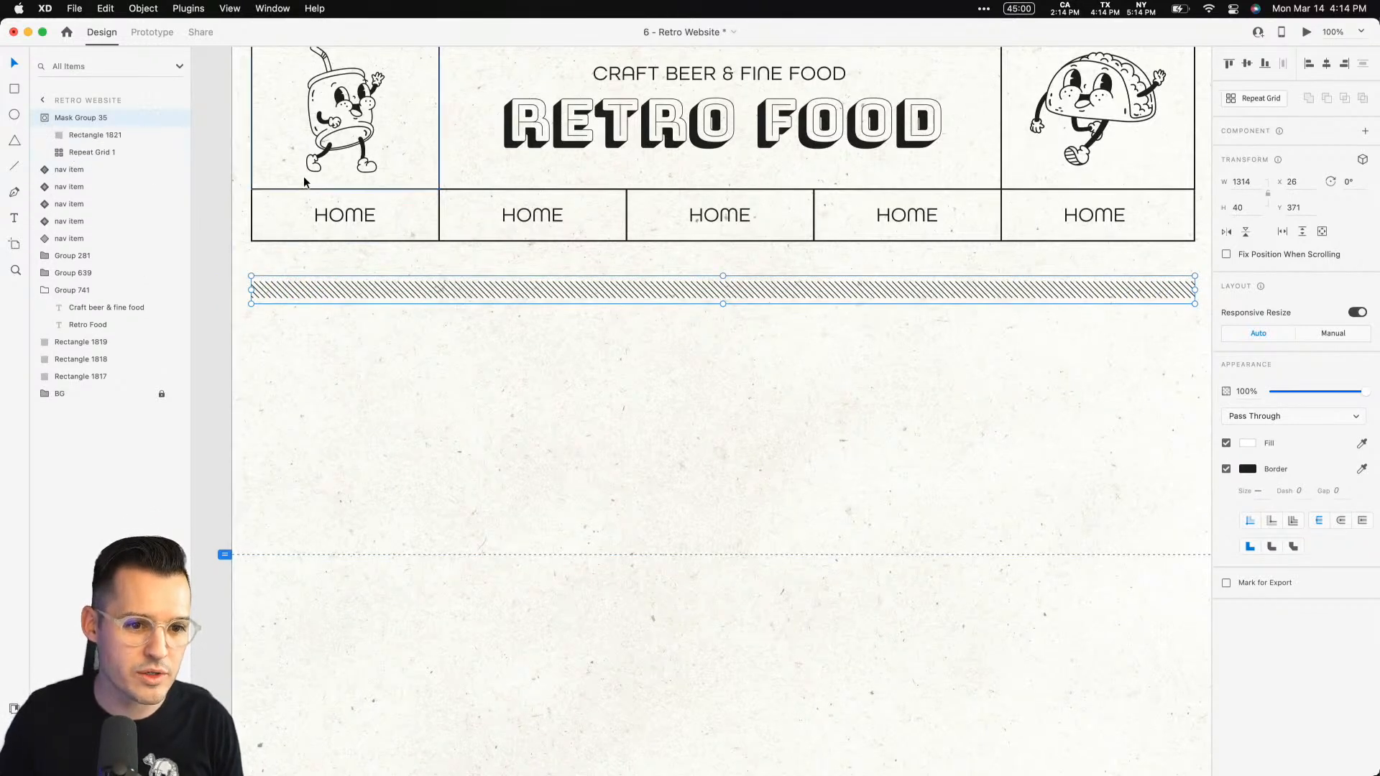
click(306, 181)
key(super+c)
double_click(309, 295)
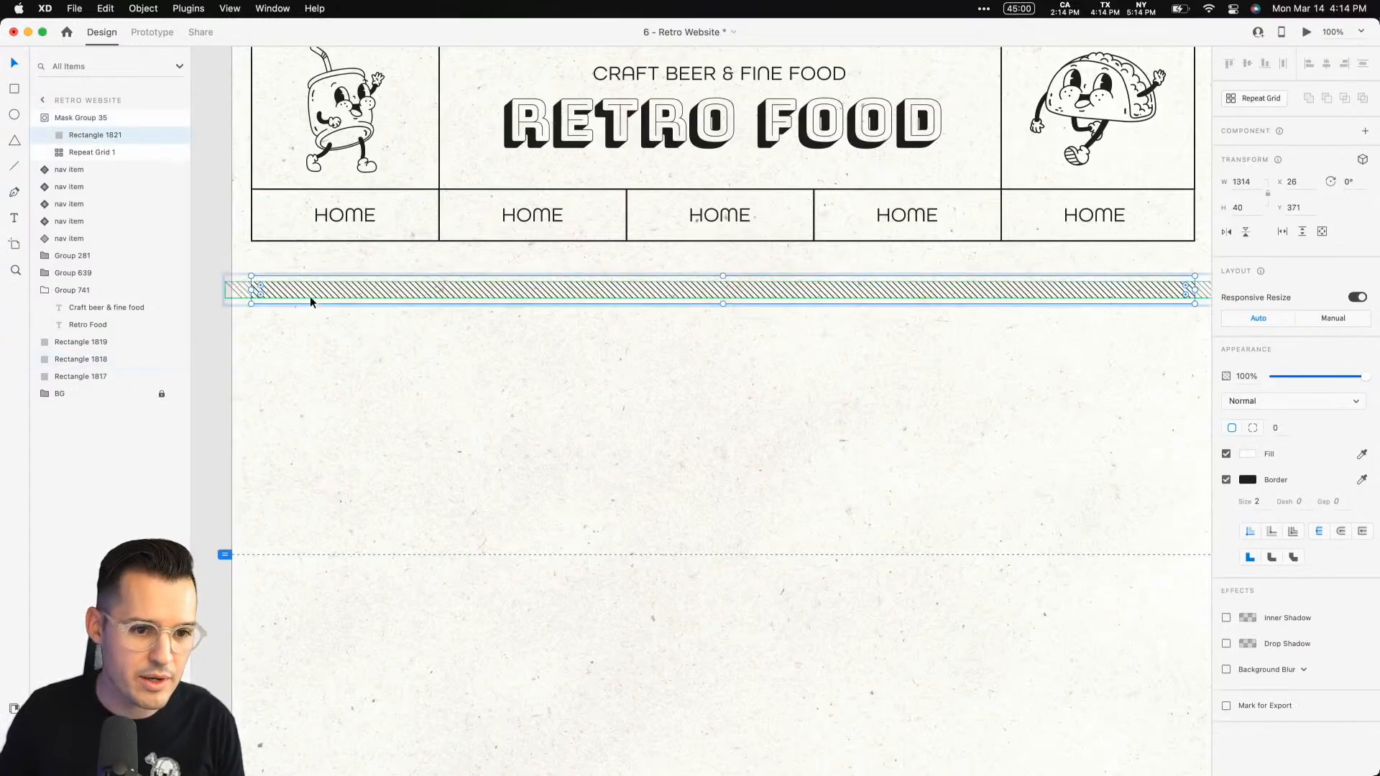
key(super+v)
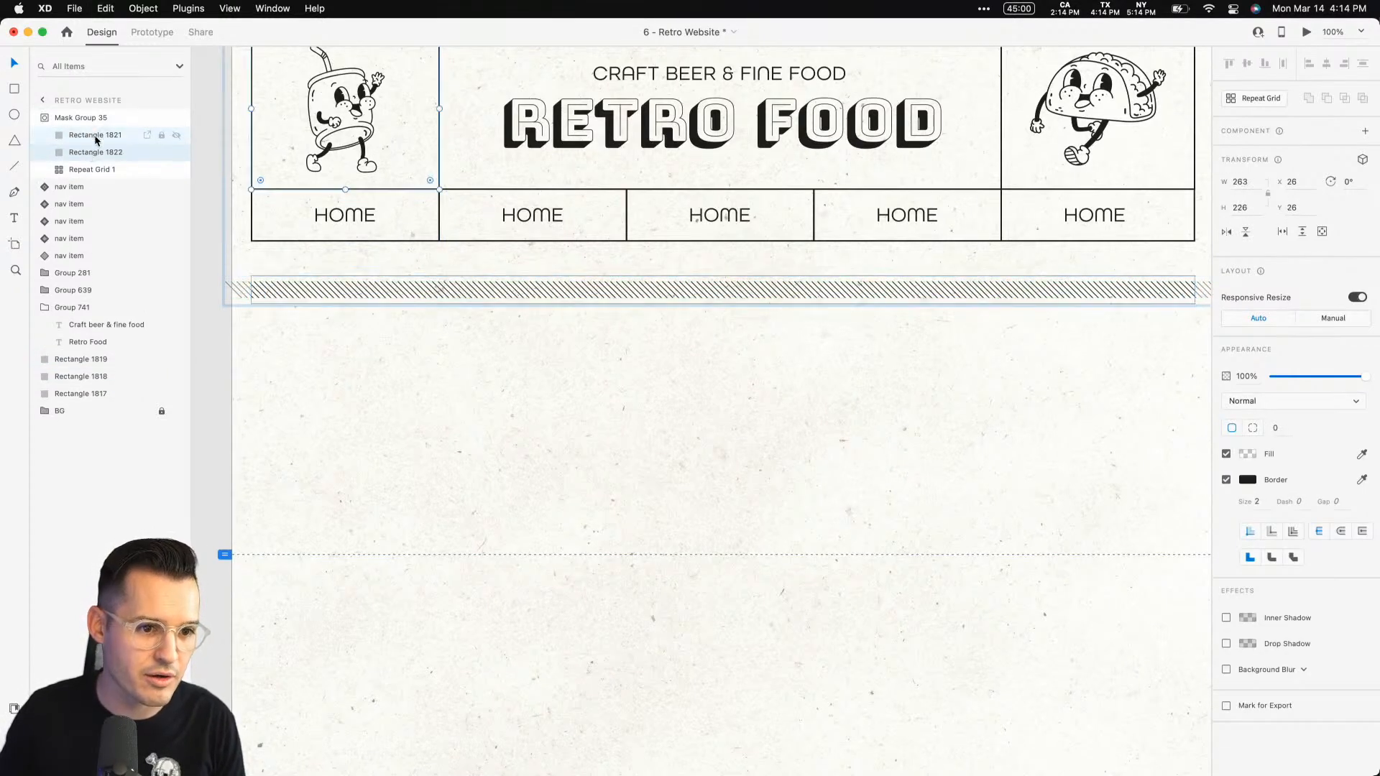
Move the pasted rectangle down over the hatched strip and resize it to 1314 × 39 at Y 371 as its outline.
key(shift+Down)
key(shift+Down)
key(shift+Down)
key(shift+Down)
key(shift+Down)
key(shift+Down)
key(shift+Down)
key(shift+Down)
key(shift+Down)
key(shift+Down)
key(shift+Down)
key(shift+Down)
key(shift+Down)
key(shift+Down)
key(shift+Down)
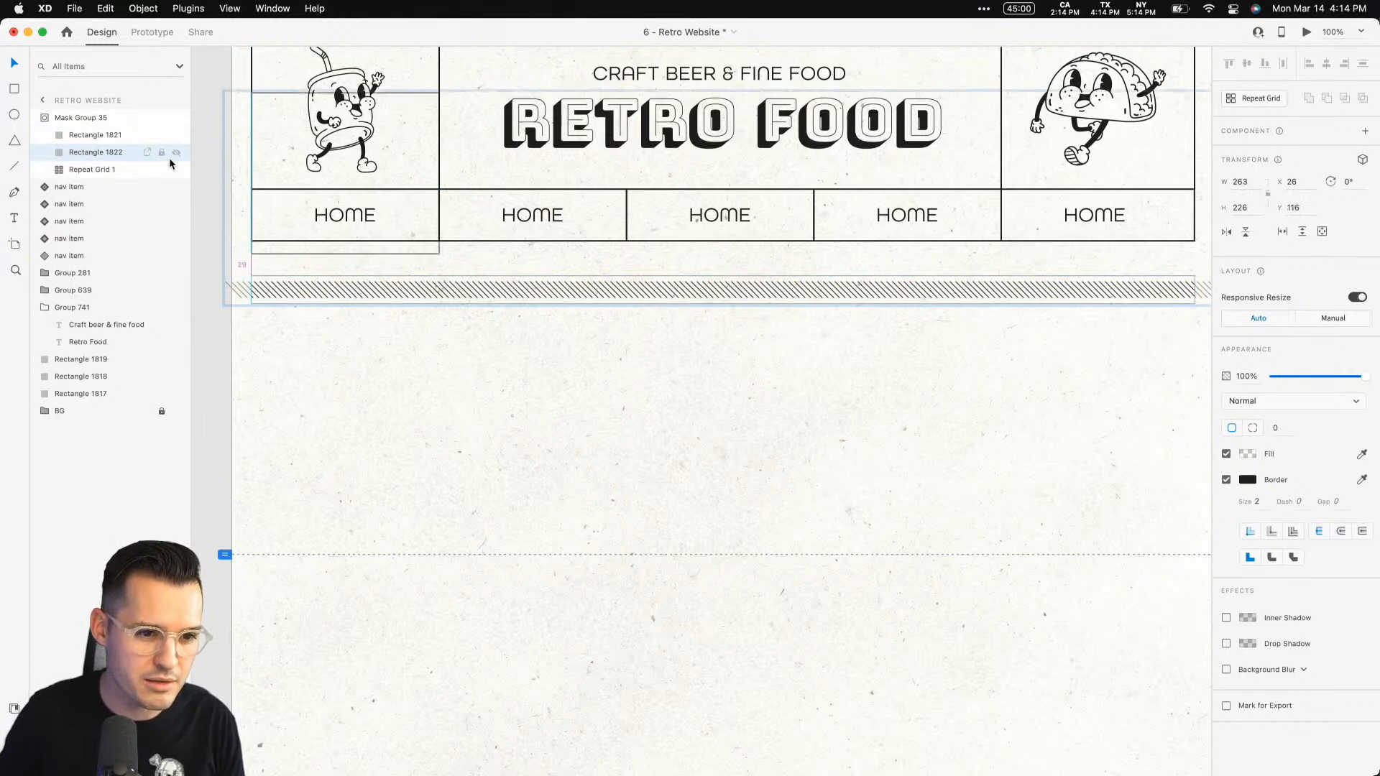
key(Up)
key(Up)
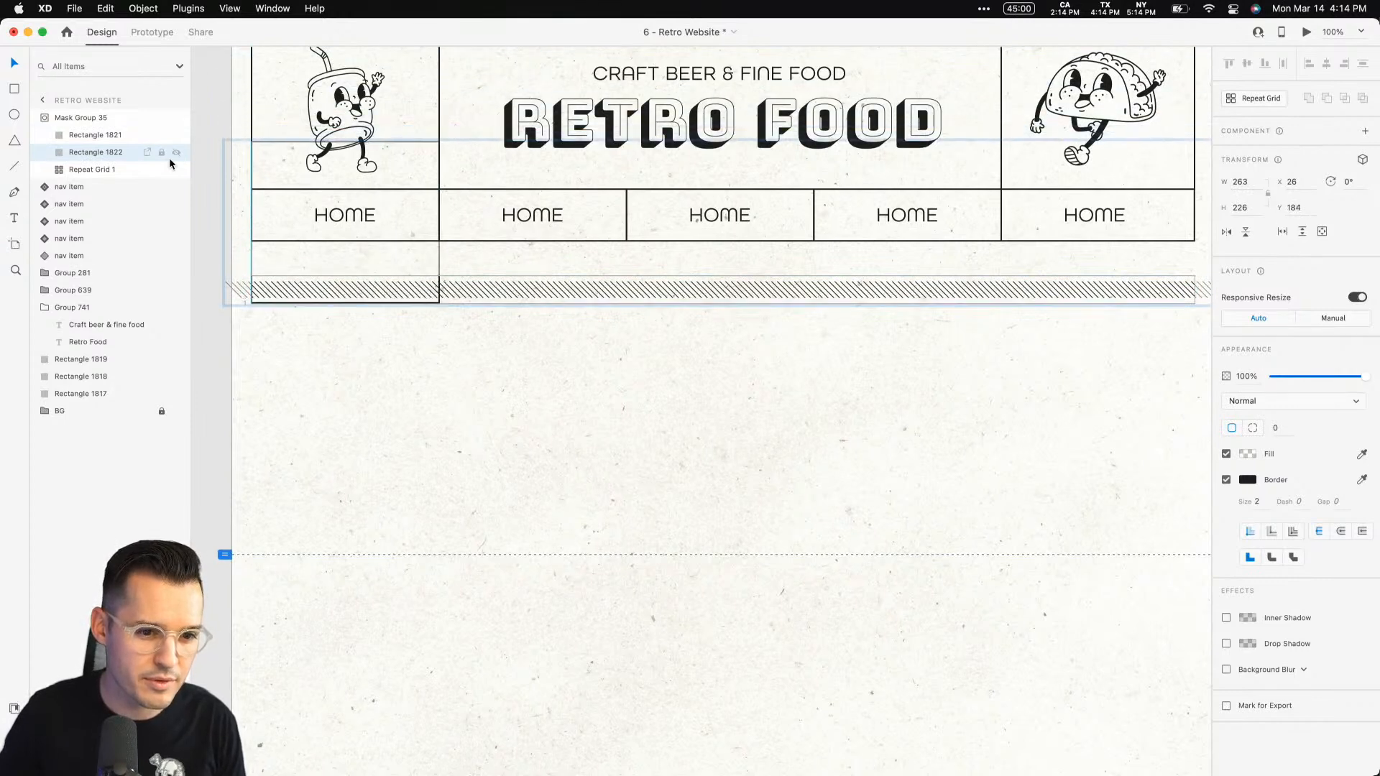
drag(346, 141, 357, 276)
drag(439, 289, 1167, 280)
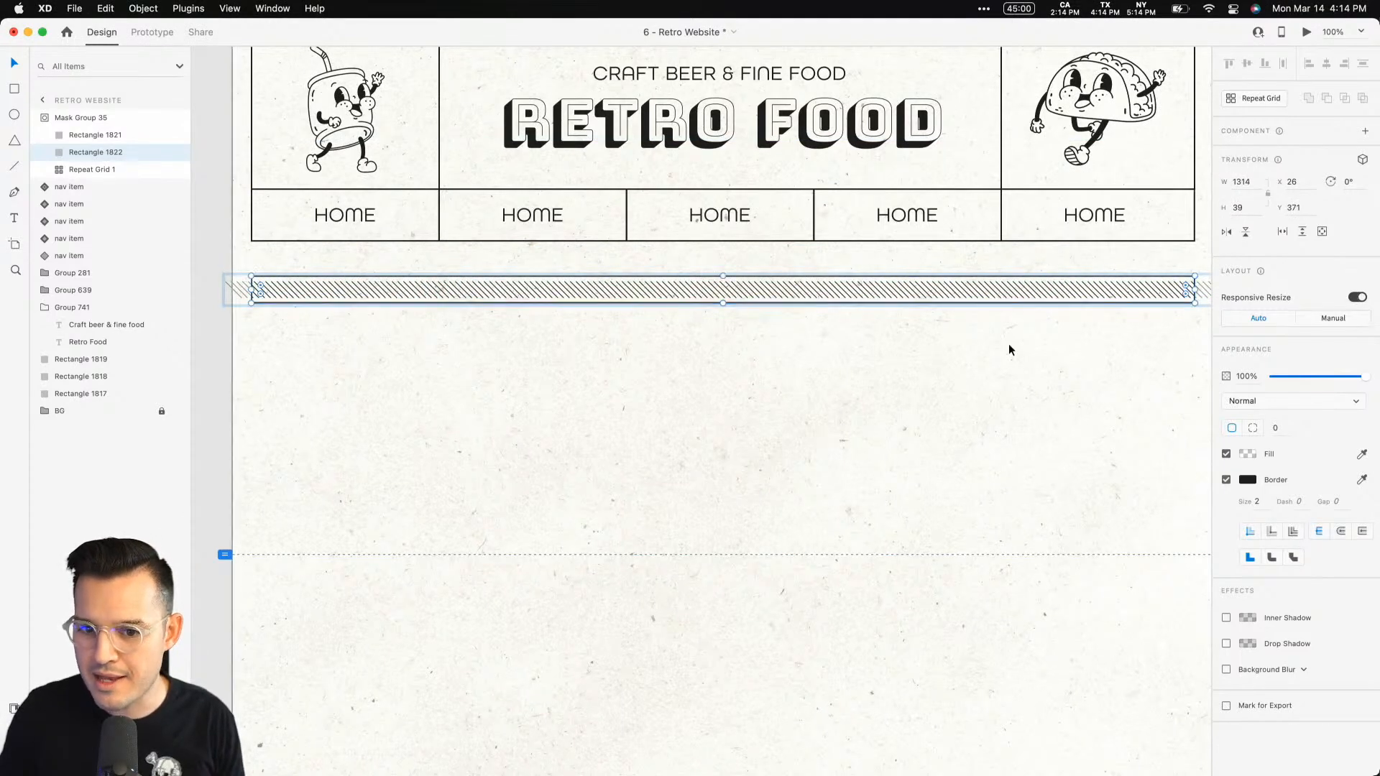
click(649, 364)
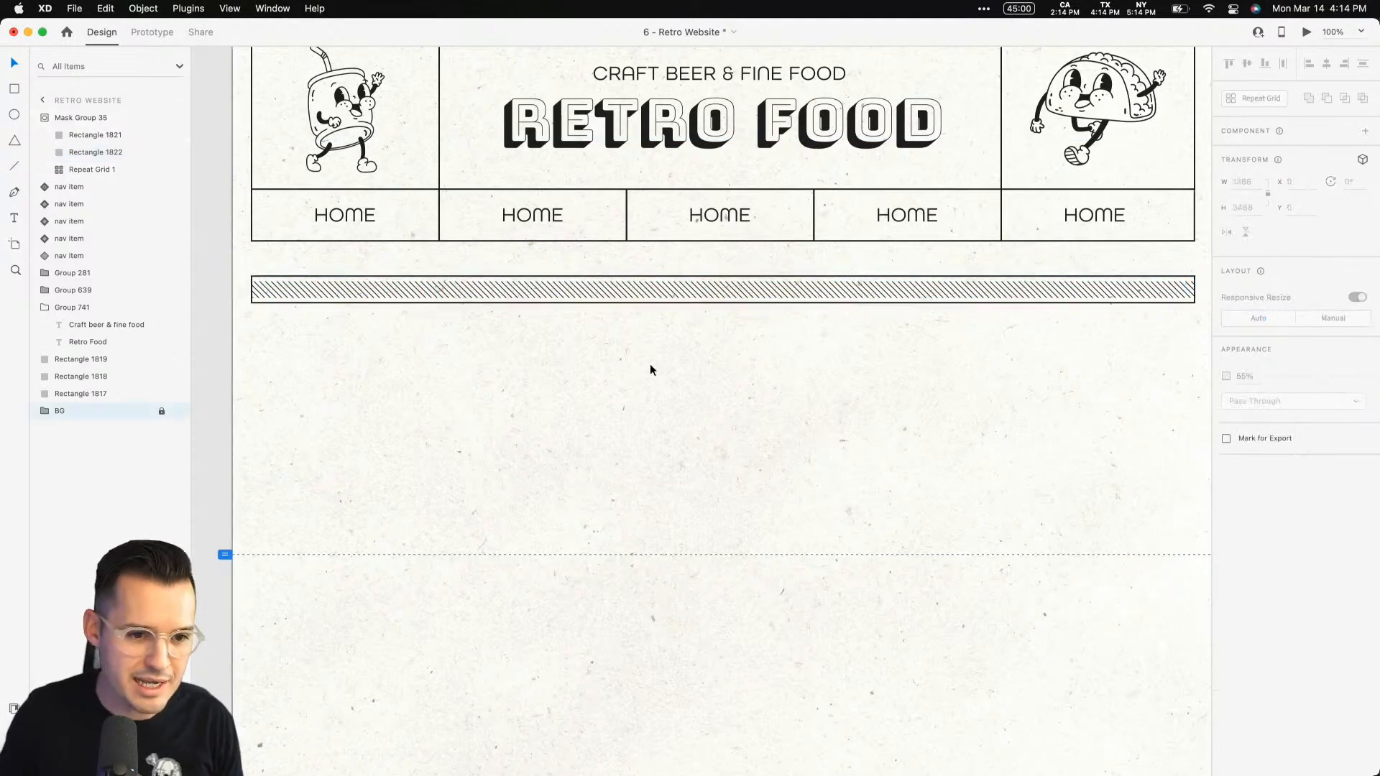
Select the hatched repeat grid inside the mask group and shift it to X 40.
click(633, 289)
double_click(633, 290)
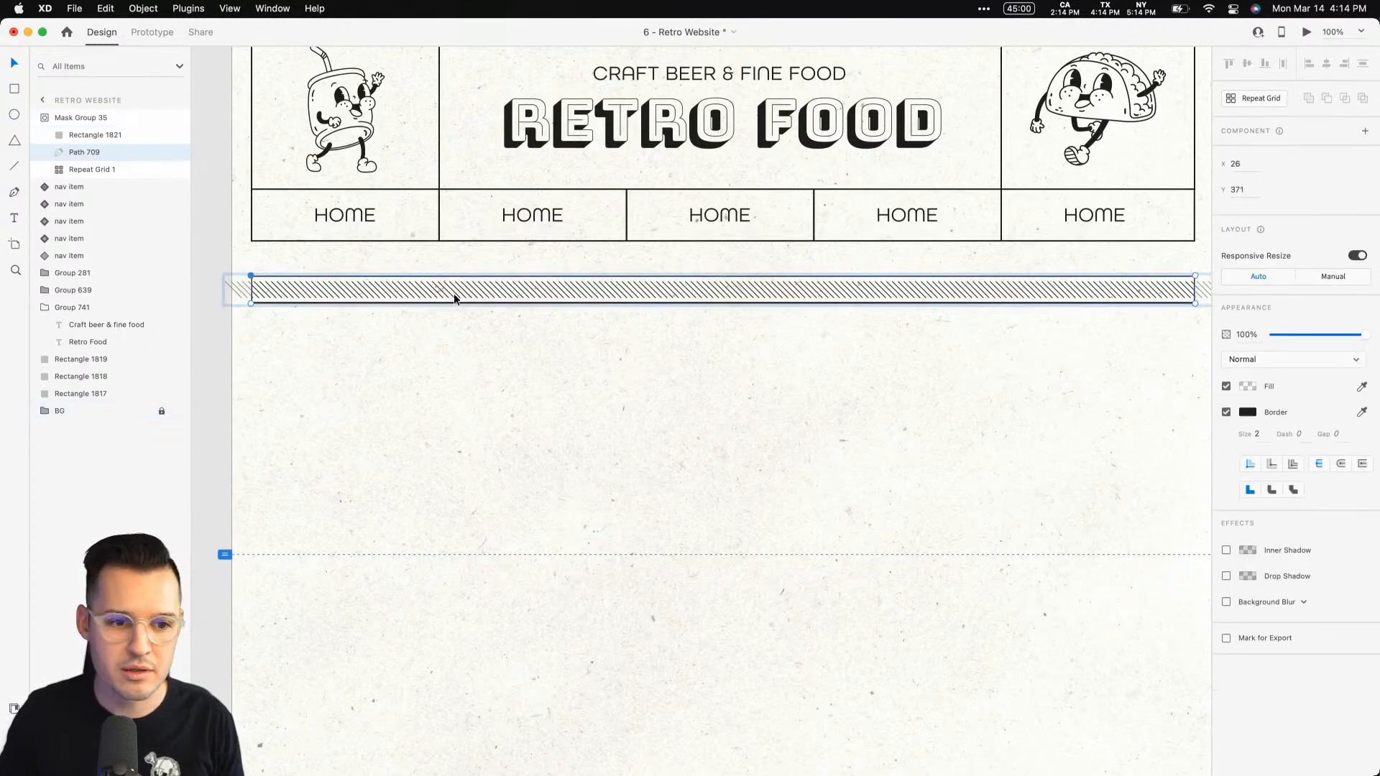
key(Escape)
key(Escape)
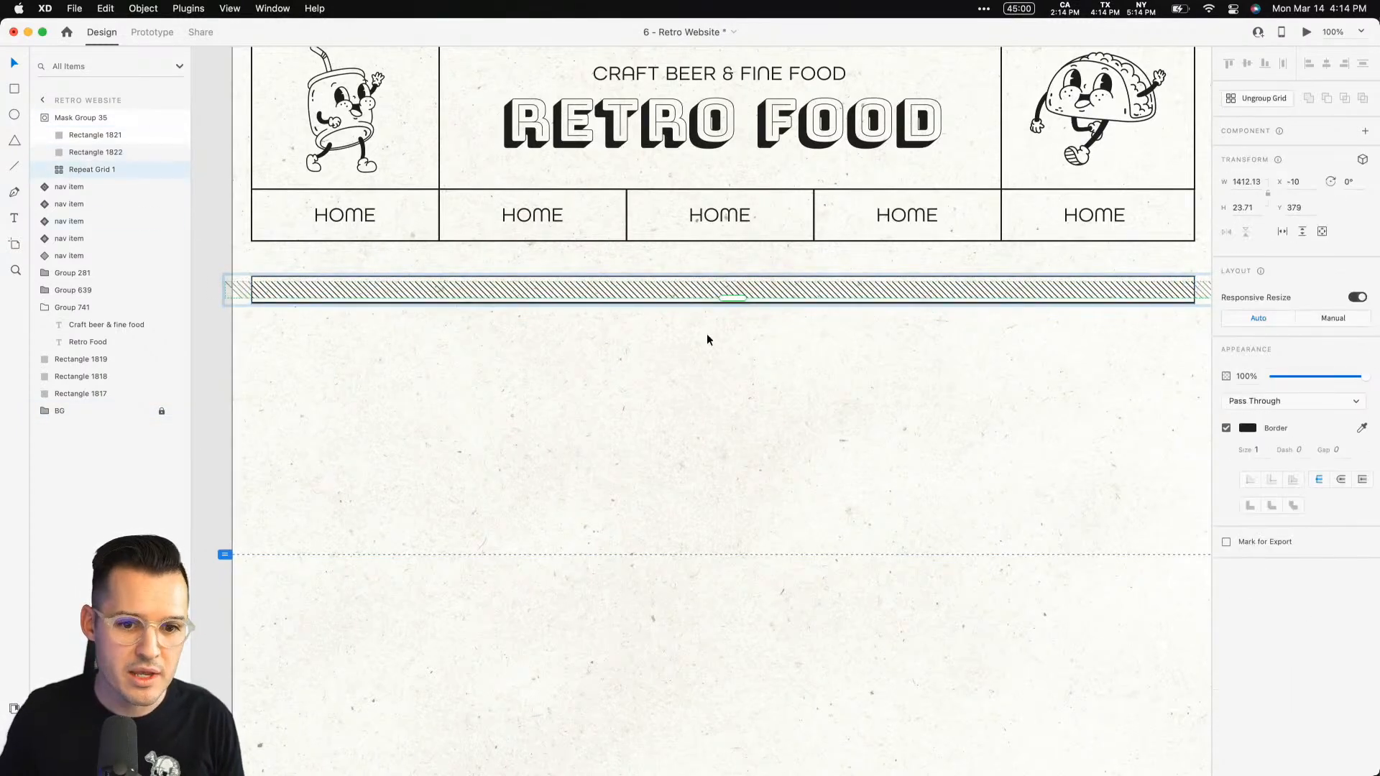
double_click(288, 290)
click(78, 170)
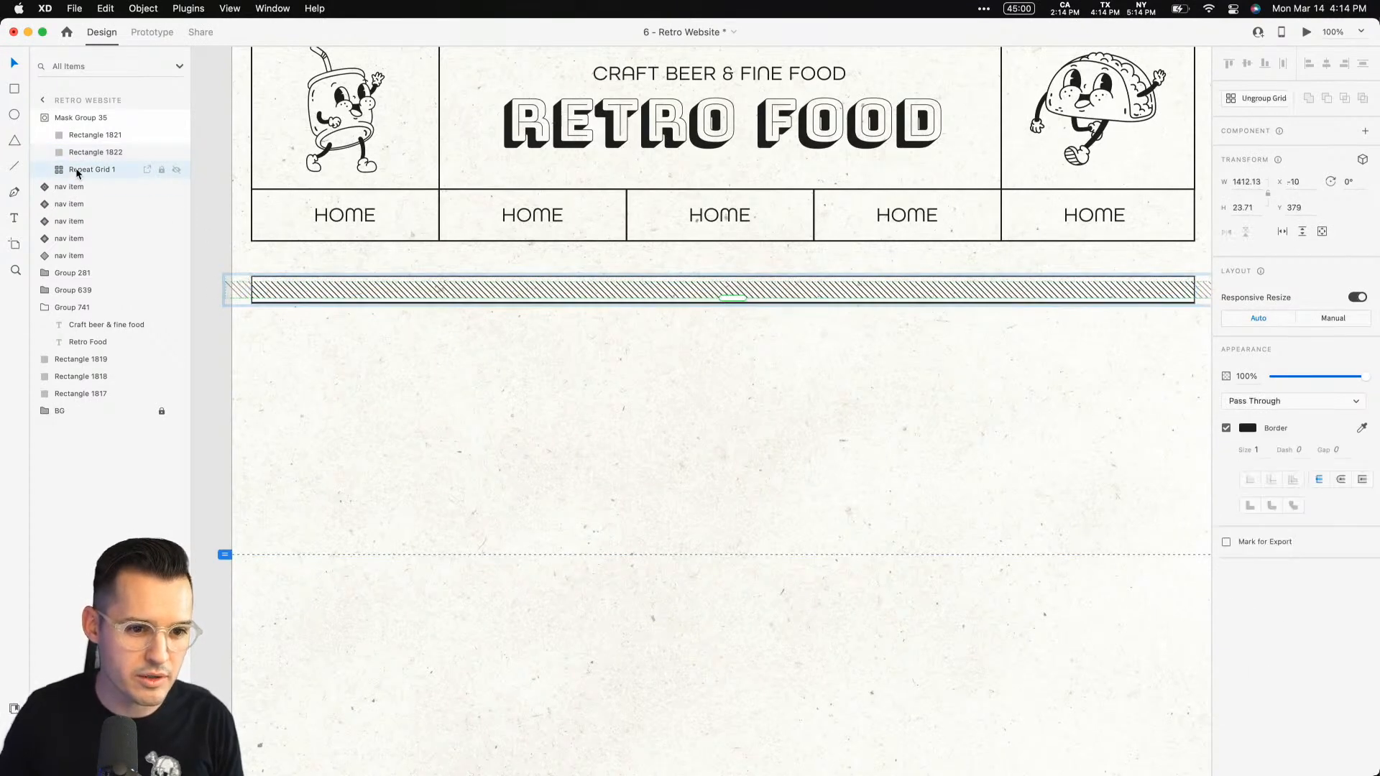
Inspect the hatched bar's left end up close and check the repeat grid's height.
key(z)
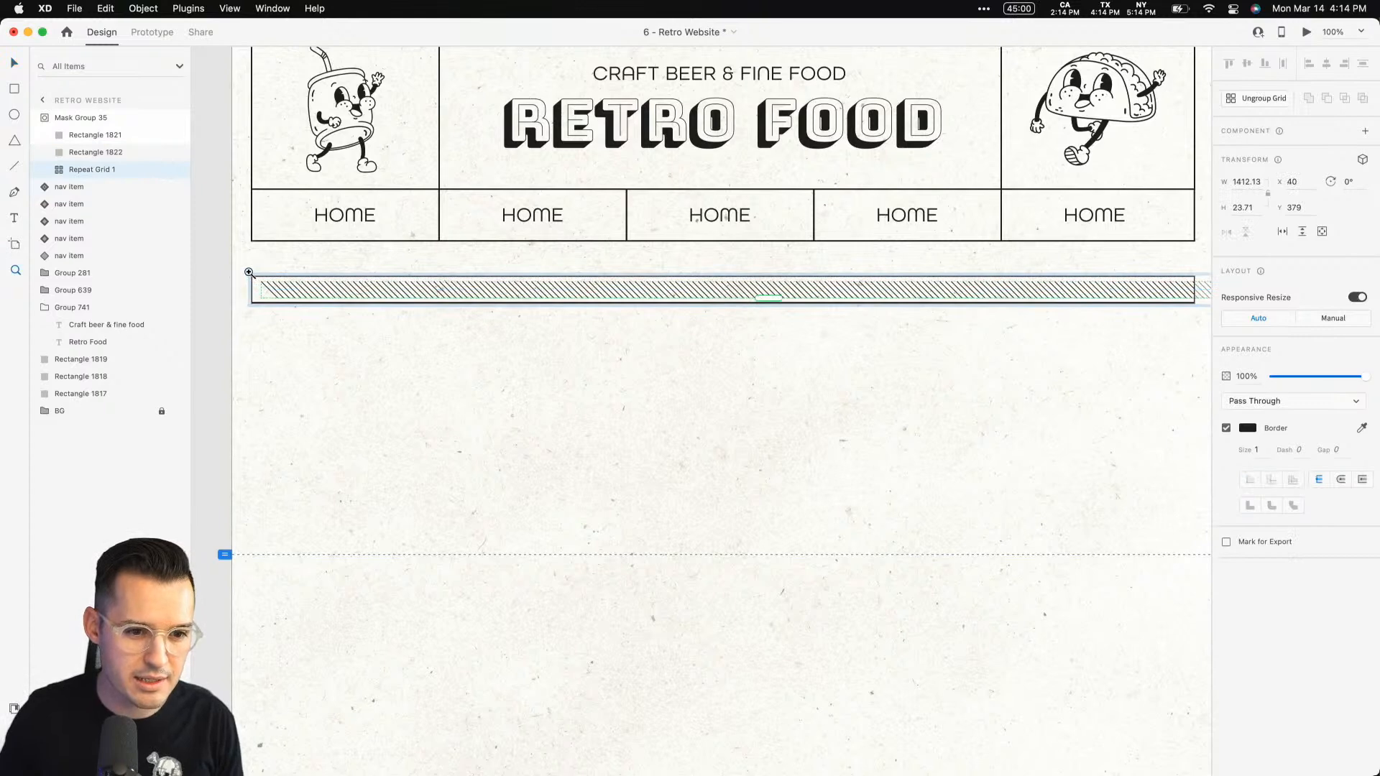
drag(249, 269, 271, 311)
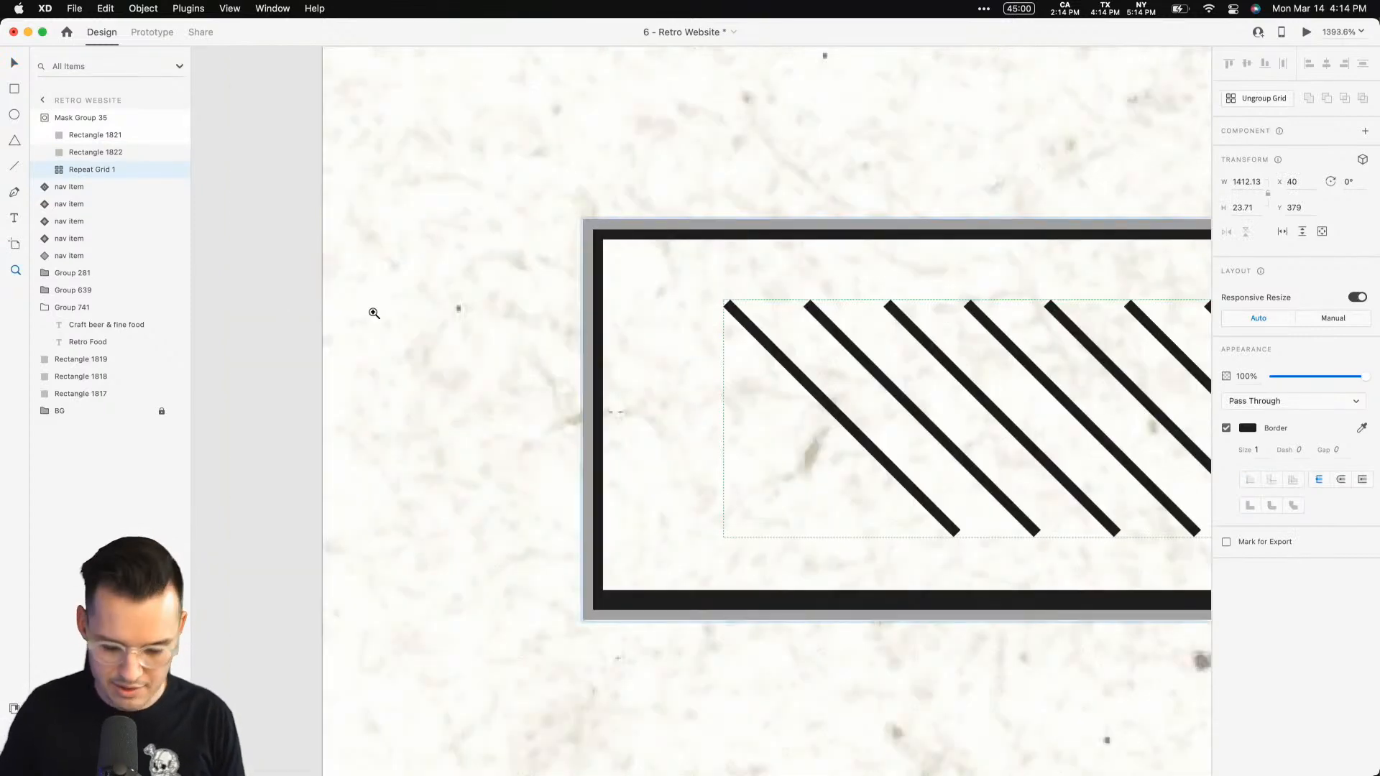
key(v)
click(784, 360)
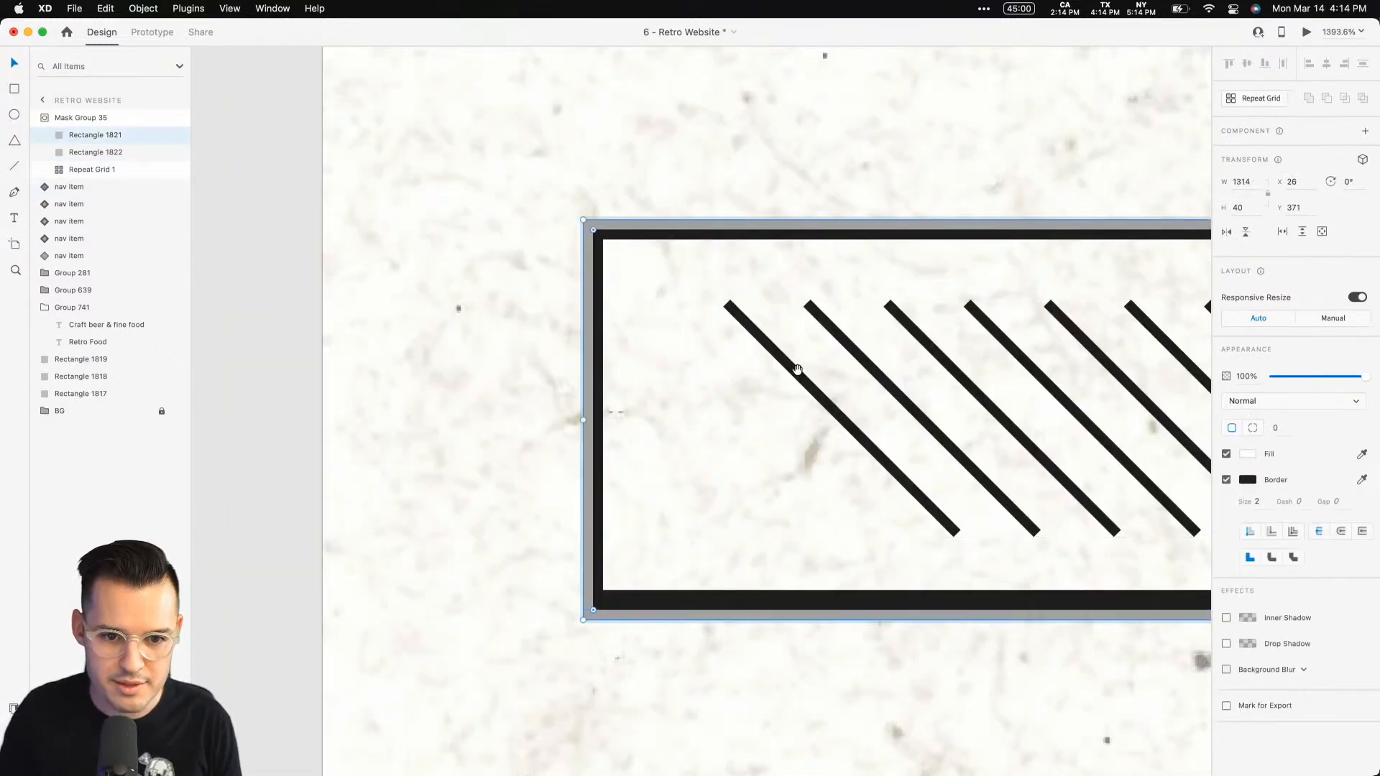
drag(793, 367, 621, 311)
click(84, 170)
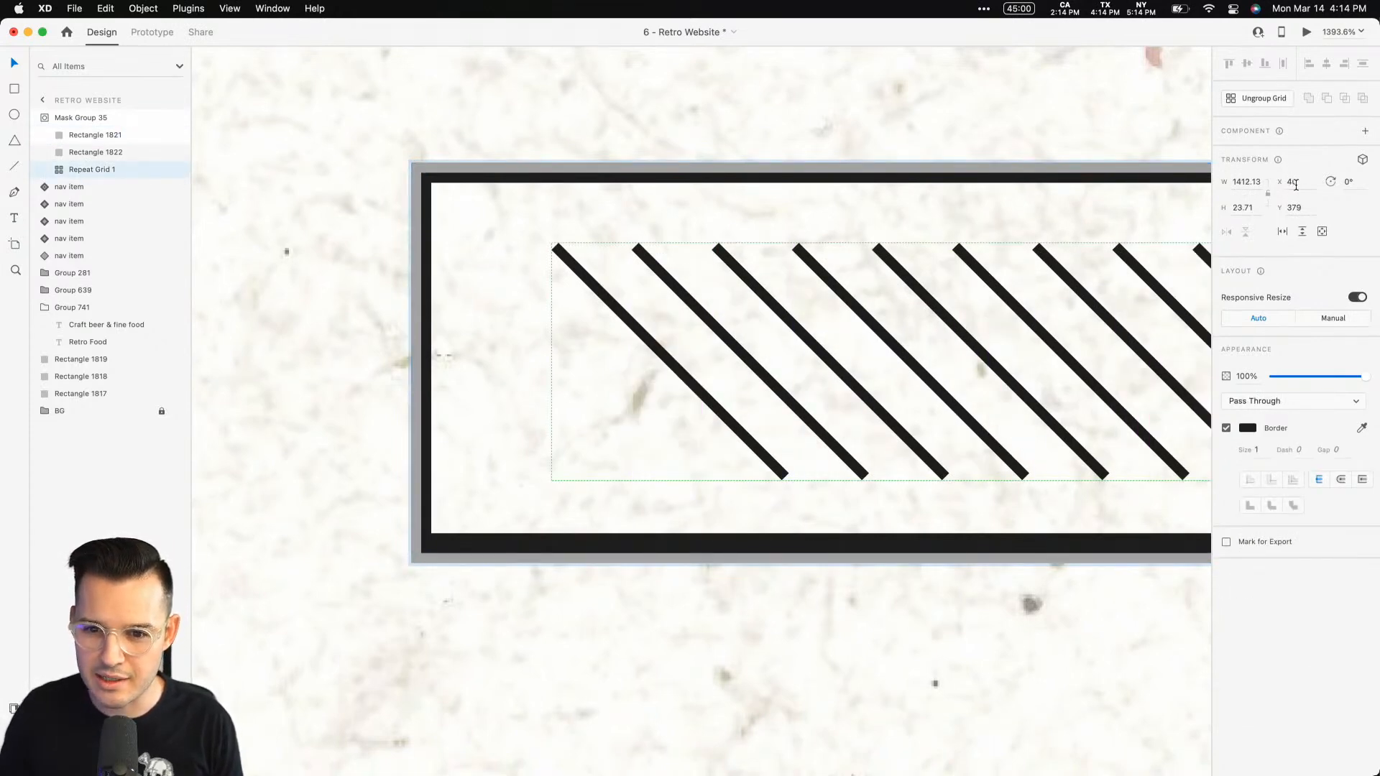
click(1244, 208)
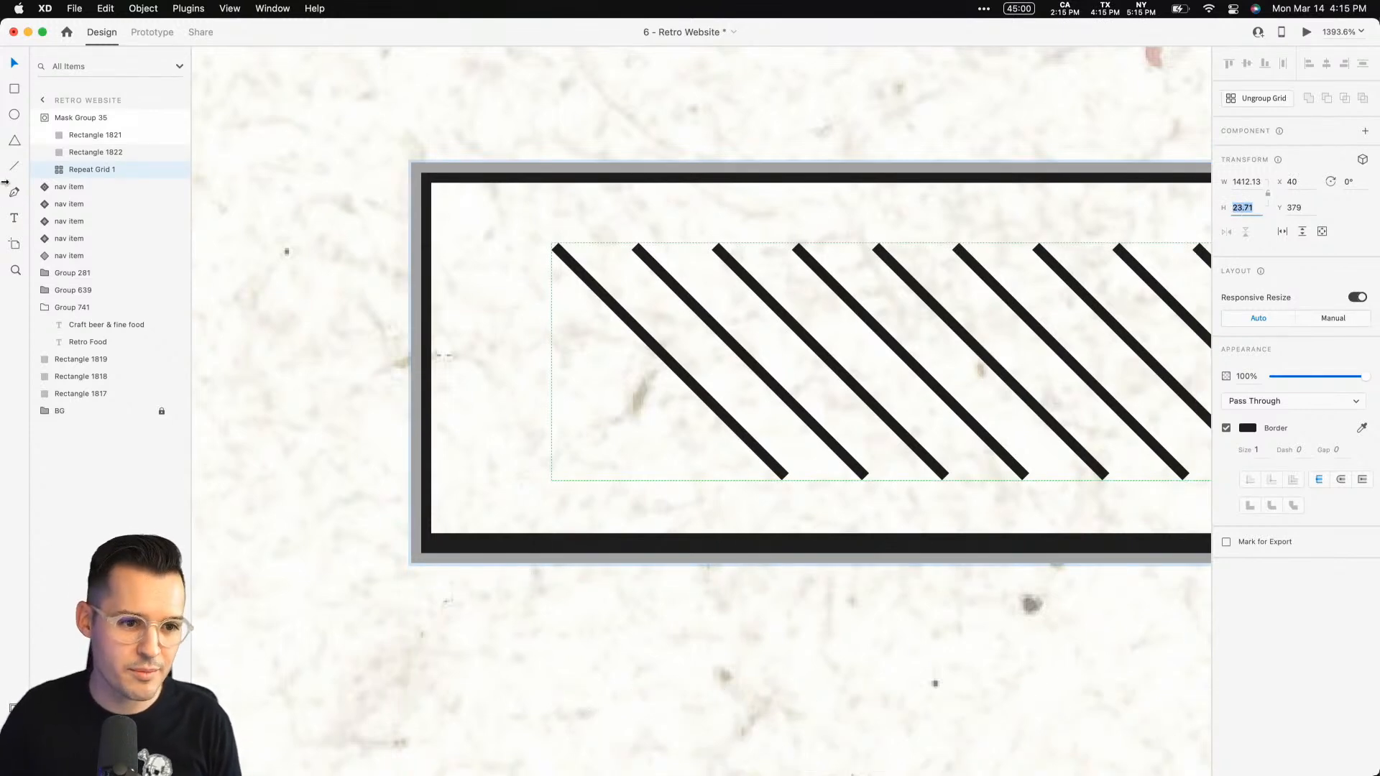
Shrink the mask and outline rectangles together vertically to about 24 high at Y 379, so they hug the diagonal lines.
click(76, 135)
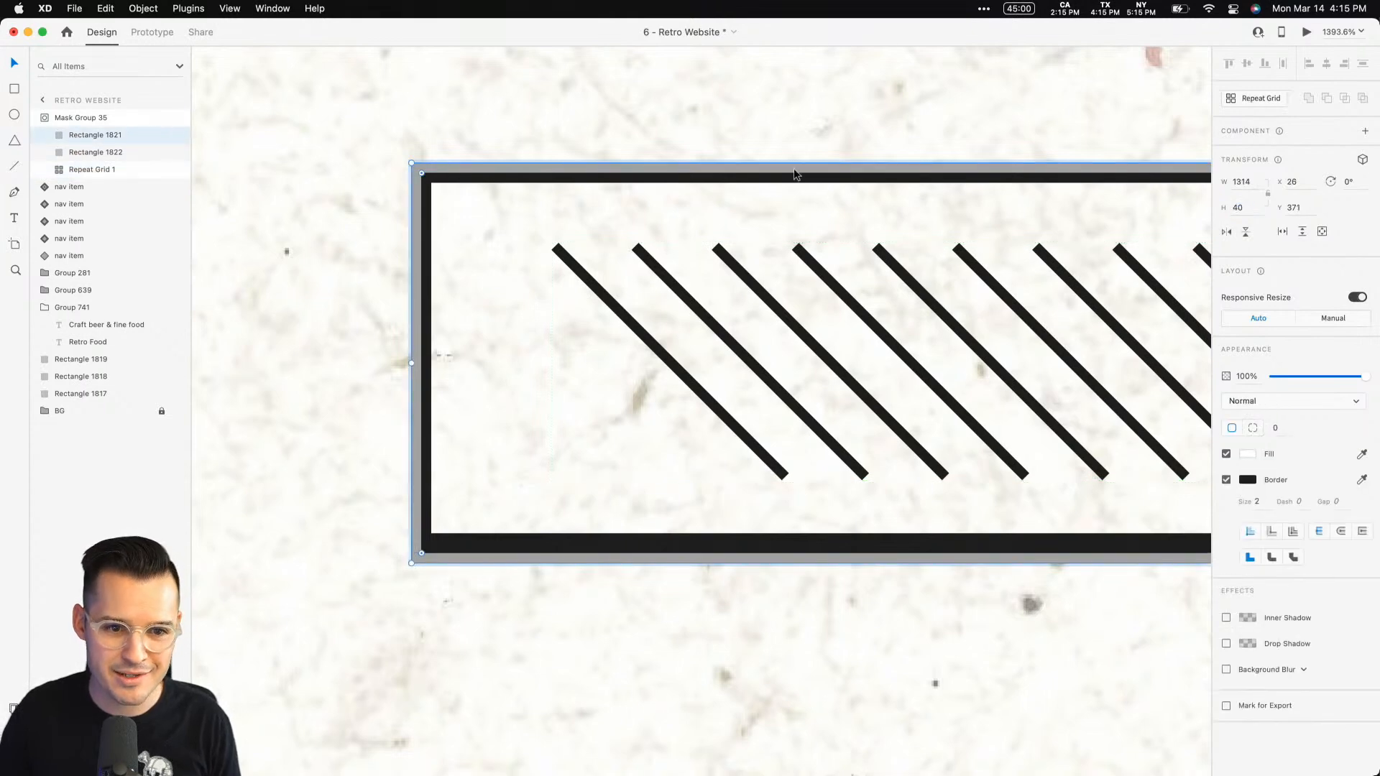
shift+click(75, 152)
scroll(710, 208, down, 6)
drag(906, 340, 173, 334)
drag(1157, 353, 200, 311)
drag(773, 328, 680, 325)
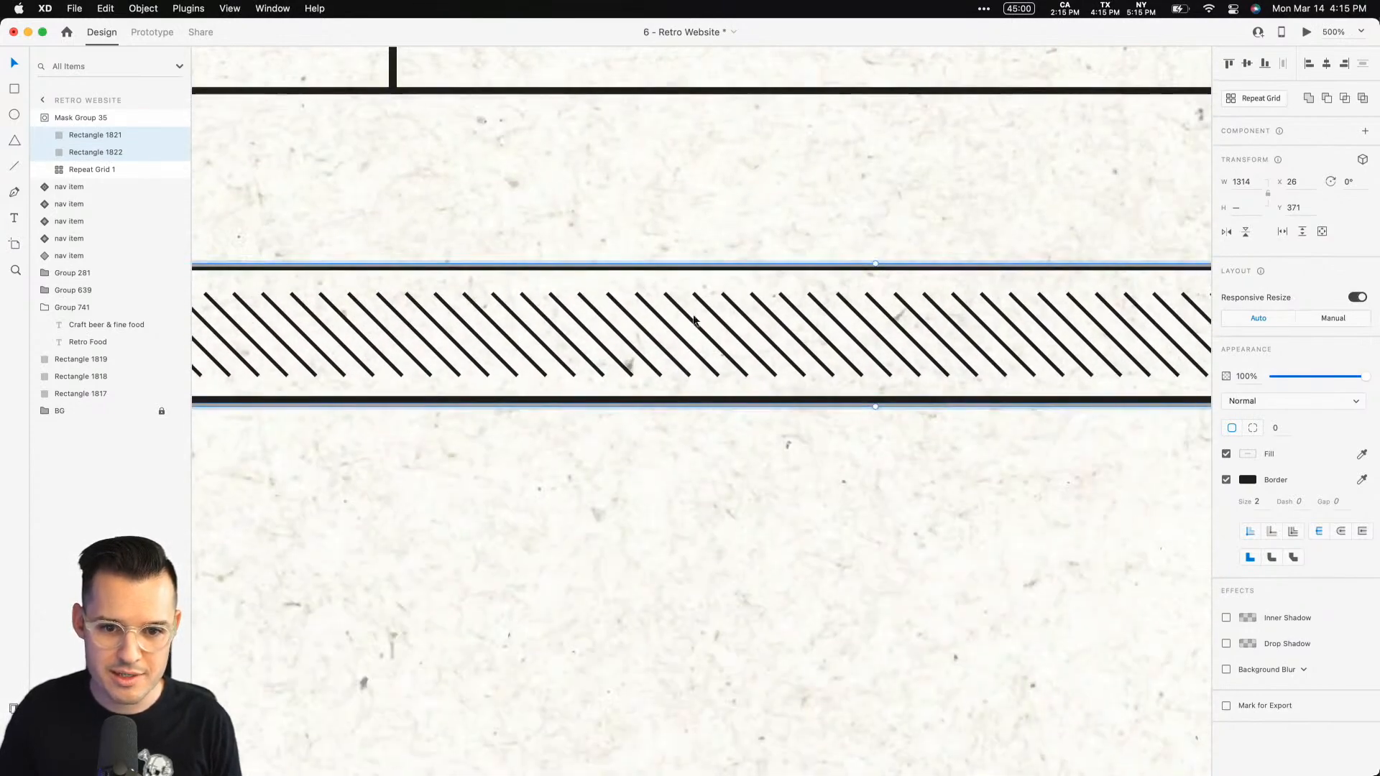
drag(874, 263, 874, 289)
click(838, 515)
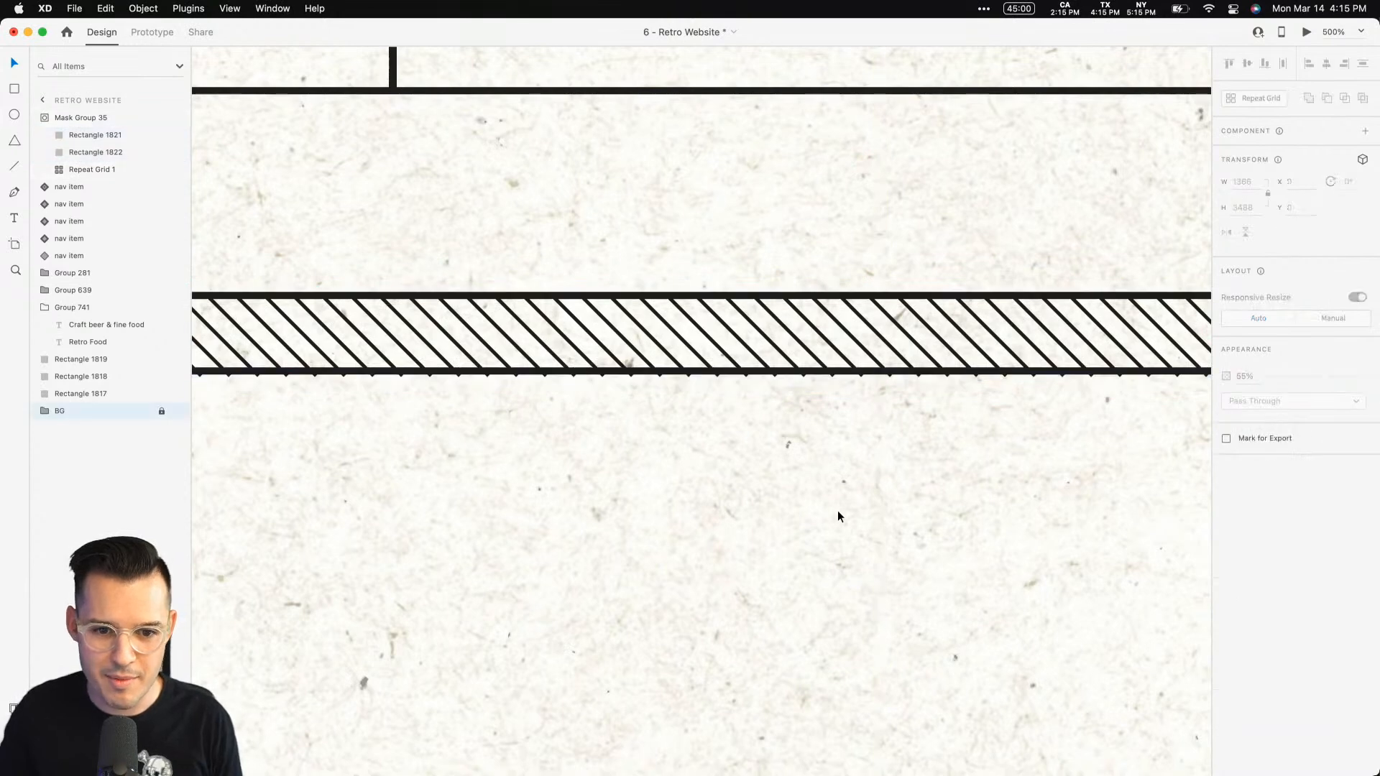
Reduce the mask rectangle's height to 23 from its lower edge, then return to the 100% view.
click(82, 137)
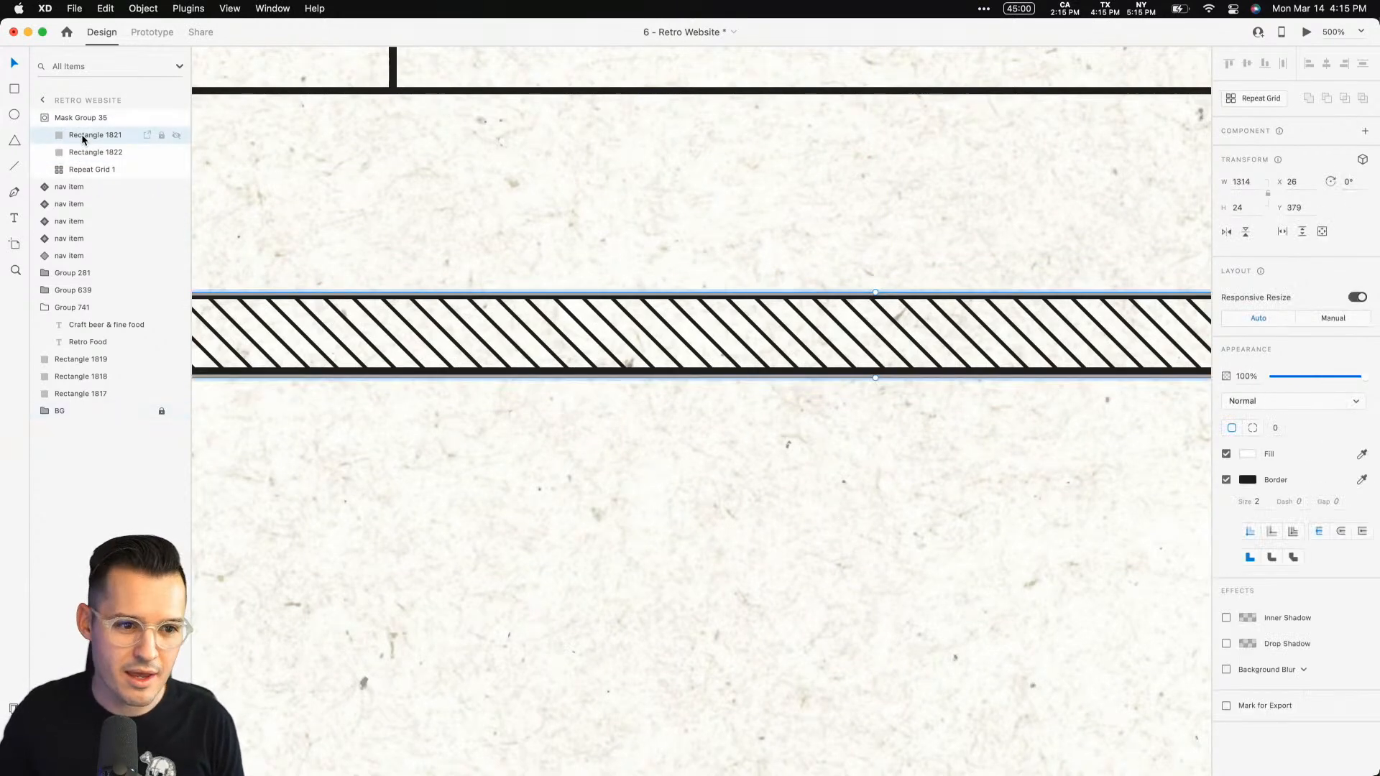
mouse_move(884, 383)
mouse_down()
mouse_move(875, 422)
mouse_move(876, 372)
mouse_up()
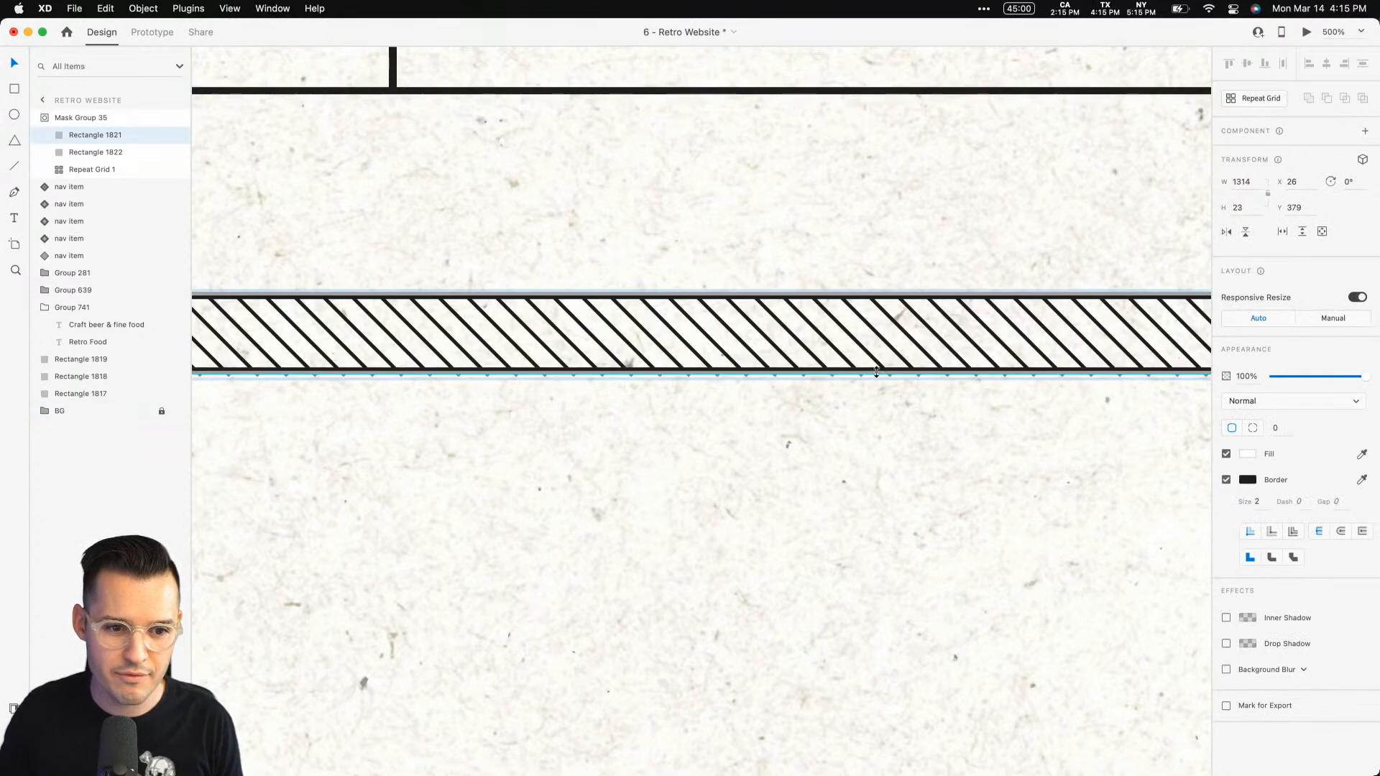
click(702, 423)
key(super+1)
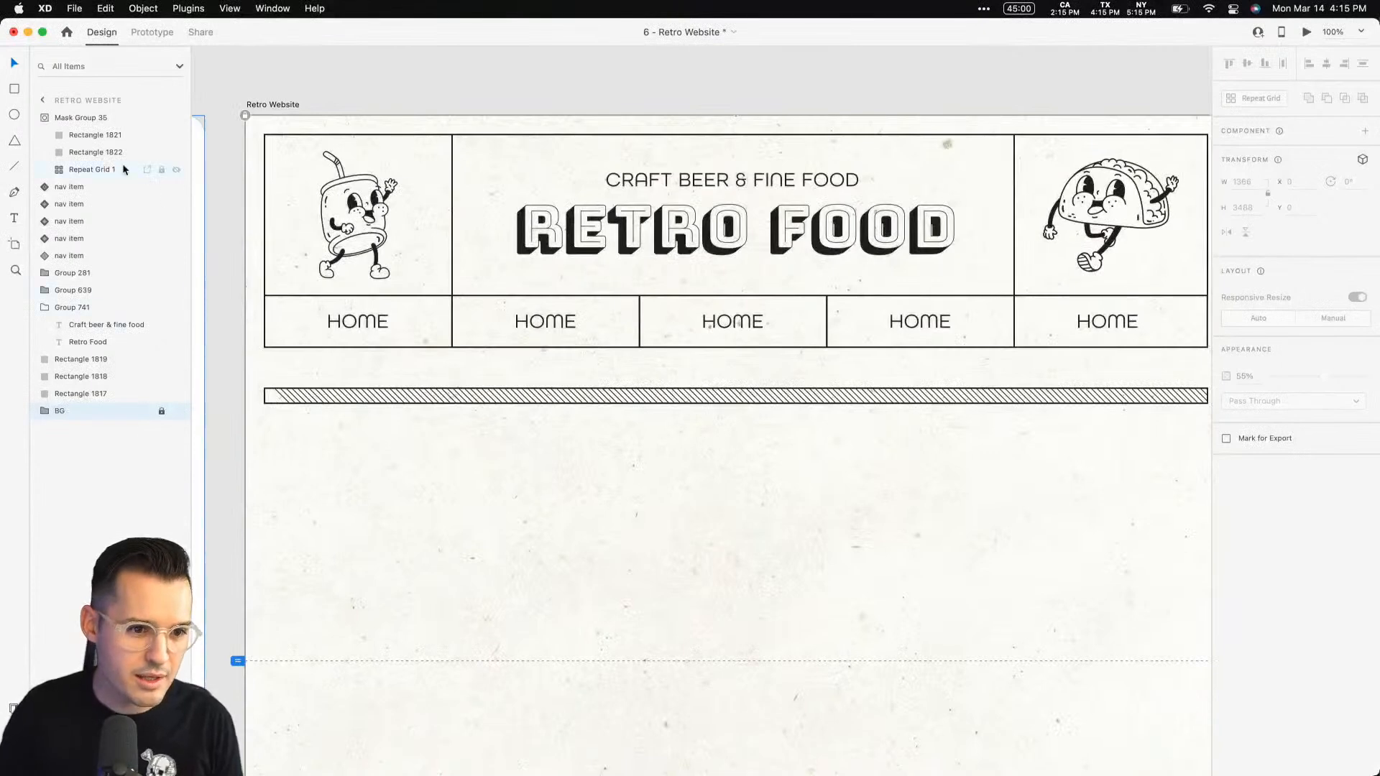
Move the hatched divider bar up so it sits directly against the underside of the navigation row.
click(82, 169)
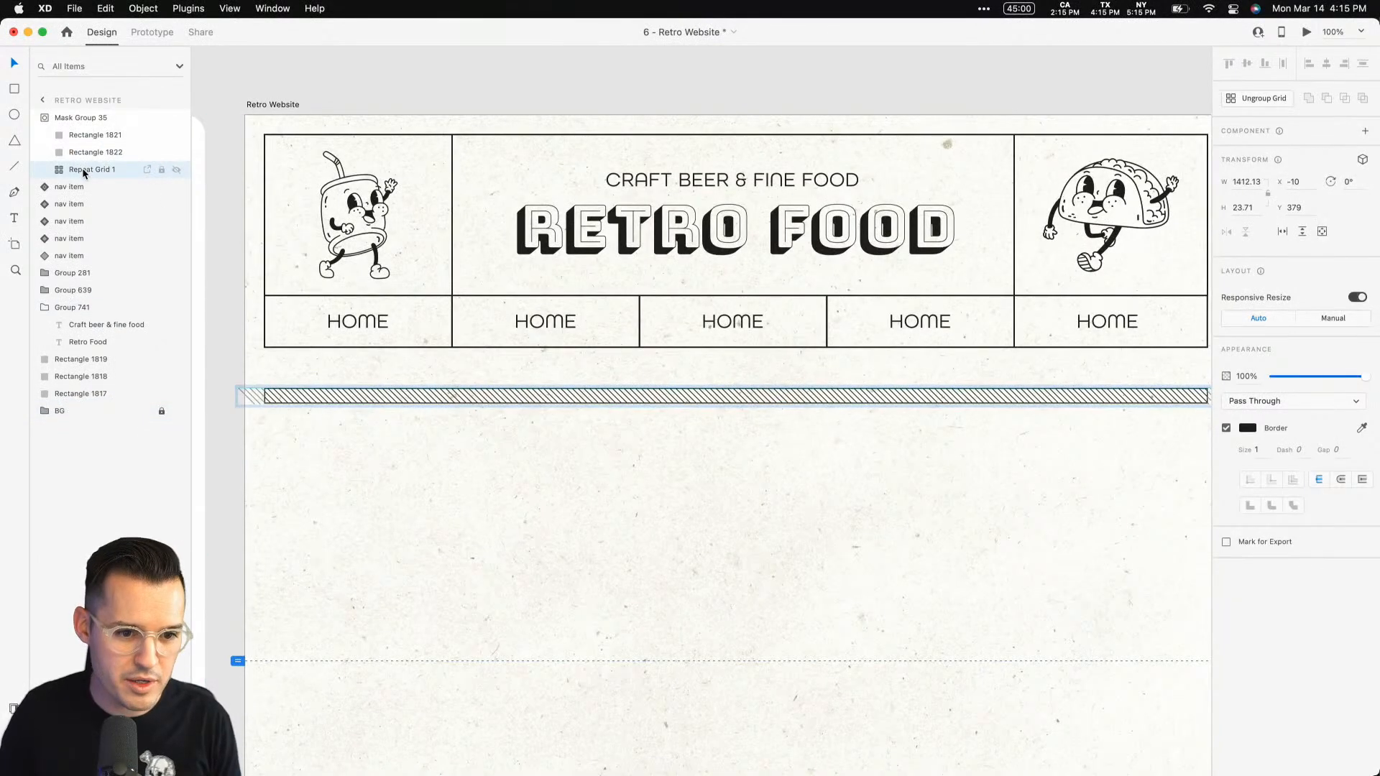
click(423, 504)
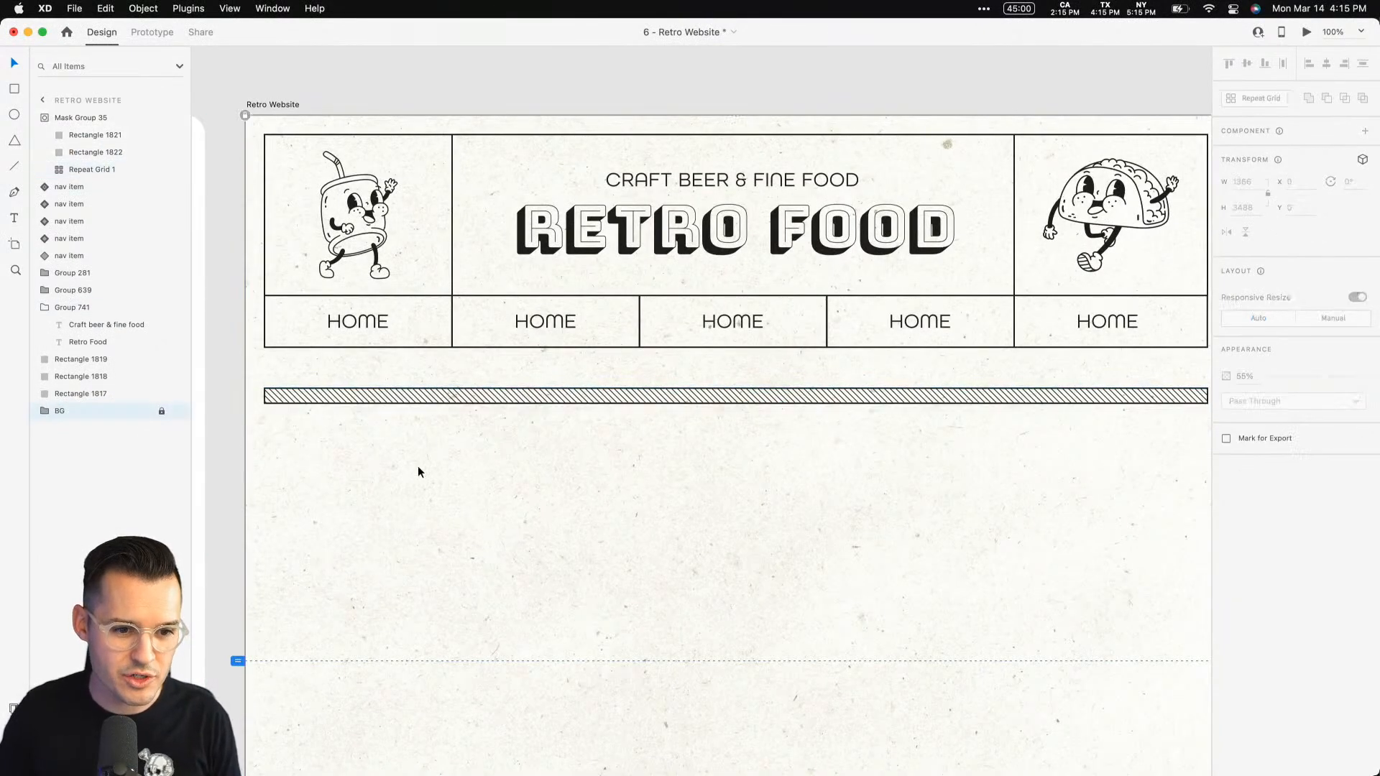
drag(359, 404, 357, 358)
click(505, 477)
key(super+minus)
drag(573, 585, 511, 453)
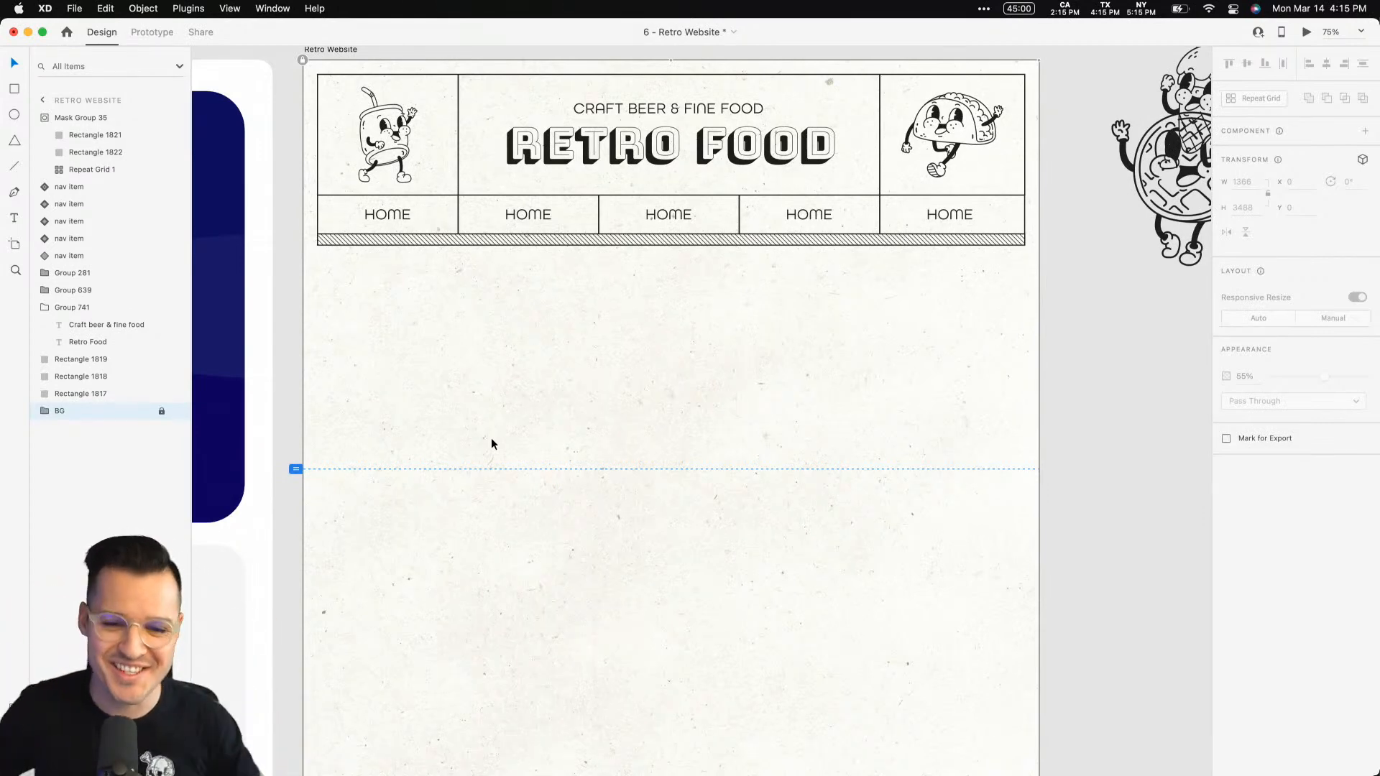
Create a bordered card rectangle 400 wide and about 568 high below the hatched bar, at X 940, Y 343.
drag(998, 167, 999, 347)
drag(880, 366, 810, 472)
drag(846, 557, 739, 476)
drag(786, 410, 785, 484)
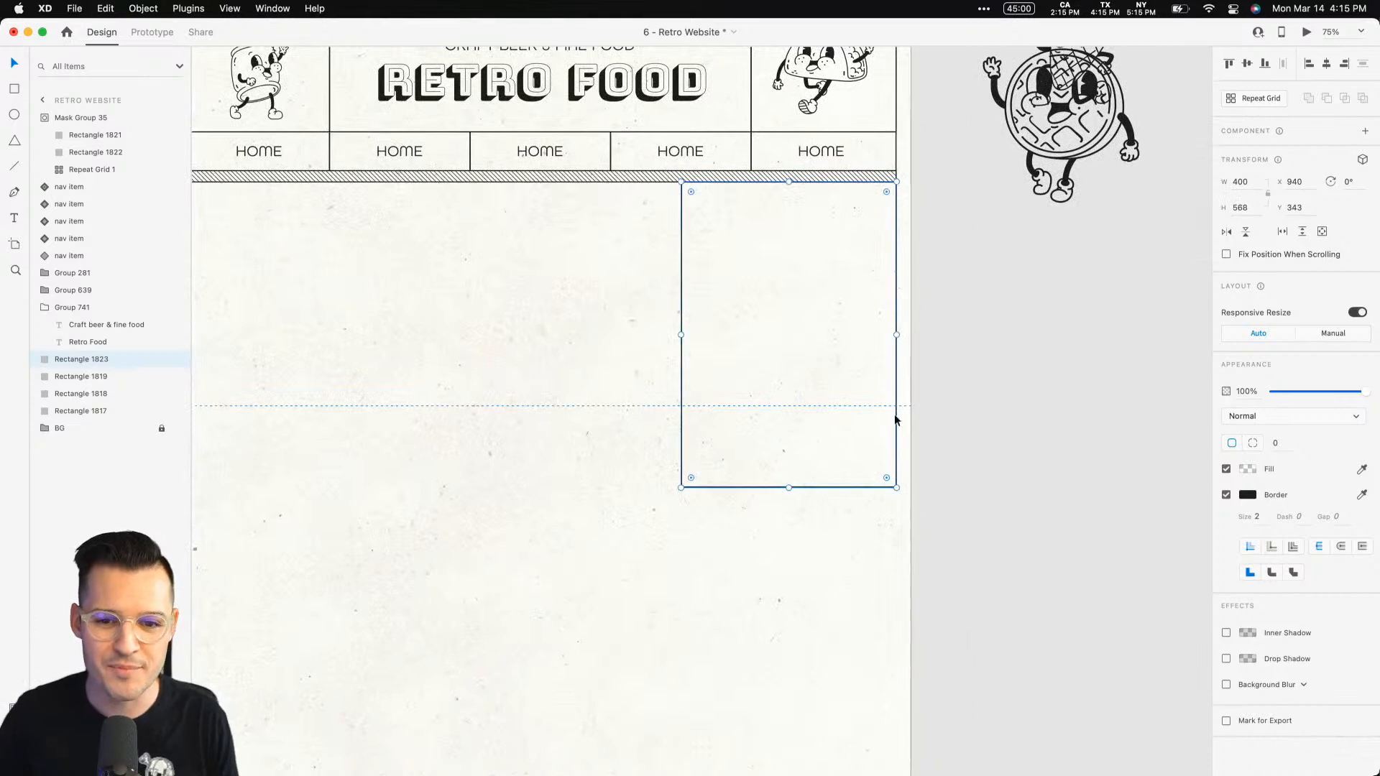
Place the waffle character from the pasteboard inside the new card and scale it down to about 266 by 262.
scroll(958, 285, right, 5)
scroll(959, 285, up, 2)
click(970, 188)
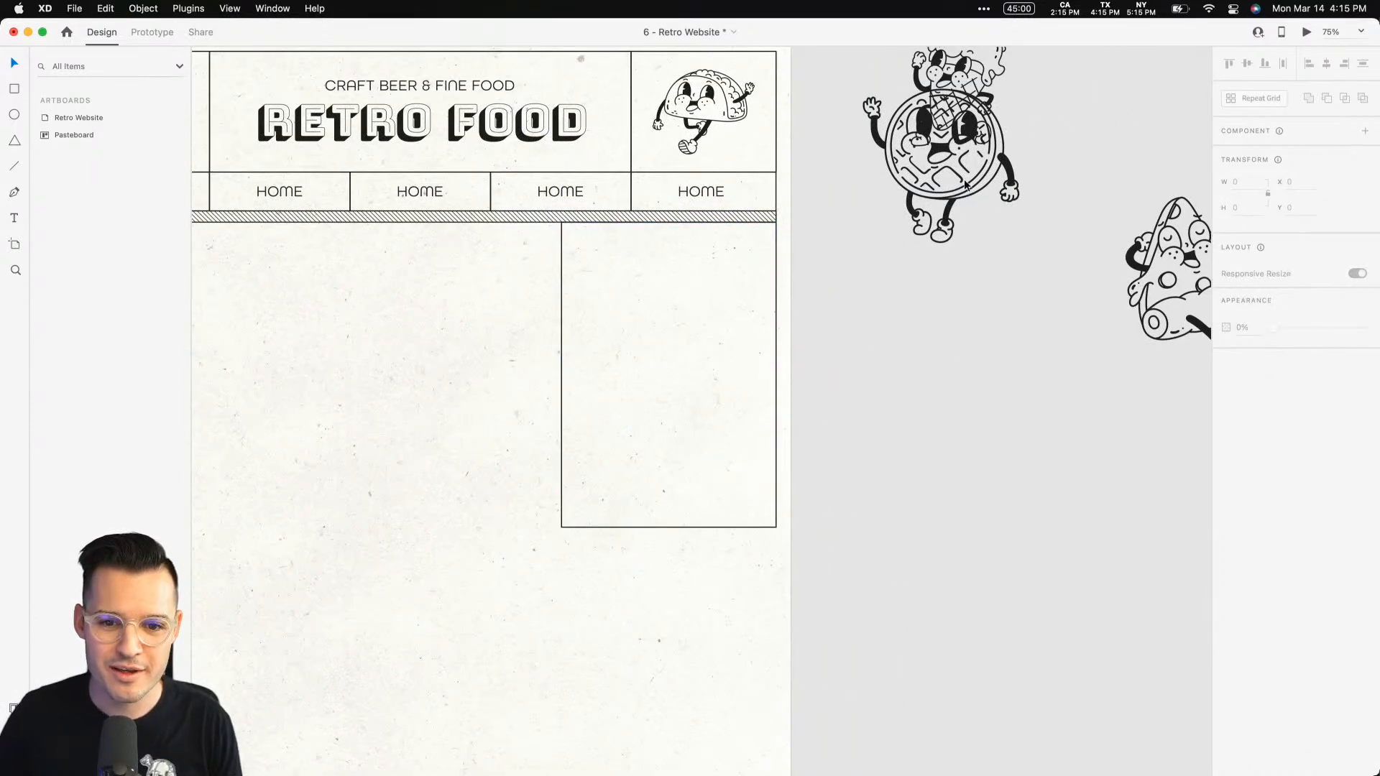
click(960, 189)
drag(939, 154, 665, 355)
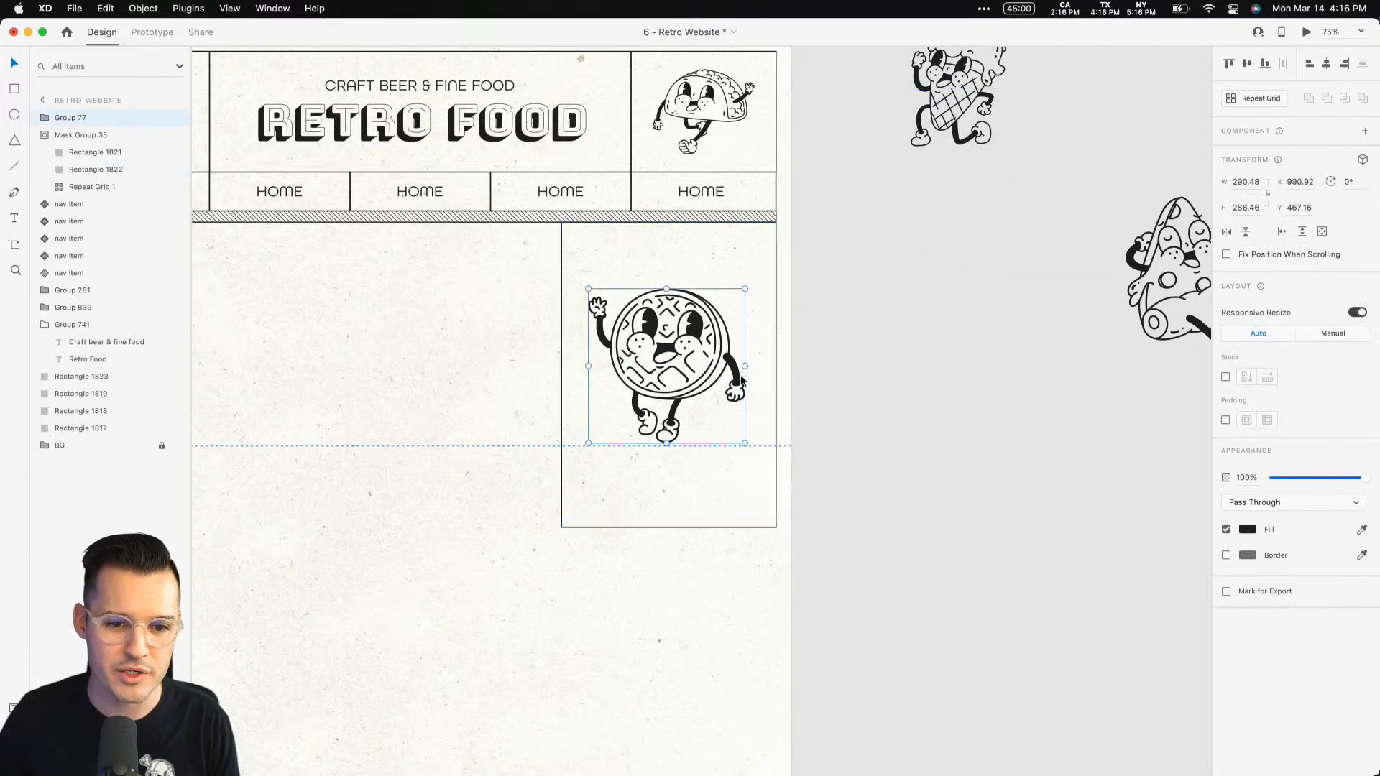
drag(749, 292, 699, 337)
drag(687, 298, 750, 396)
Duplicate the header's Retro Food text group into the card and rearrange the copy with the title above the tagline.
click(579, 225)
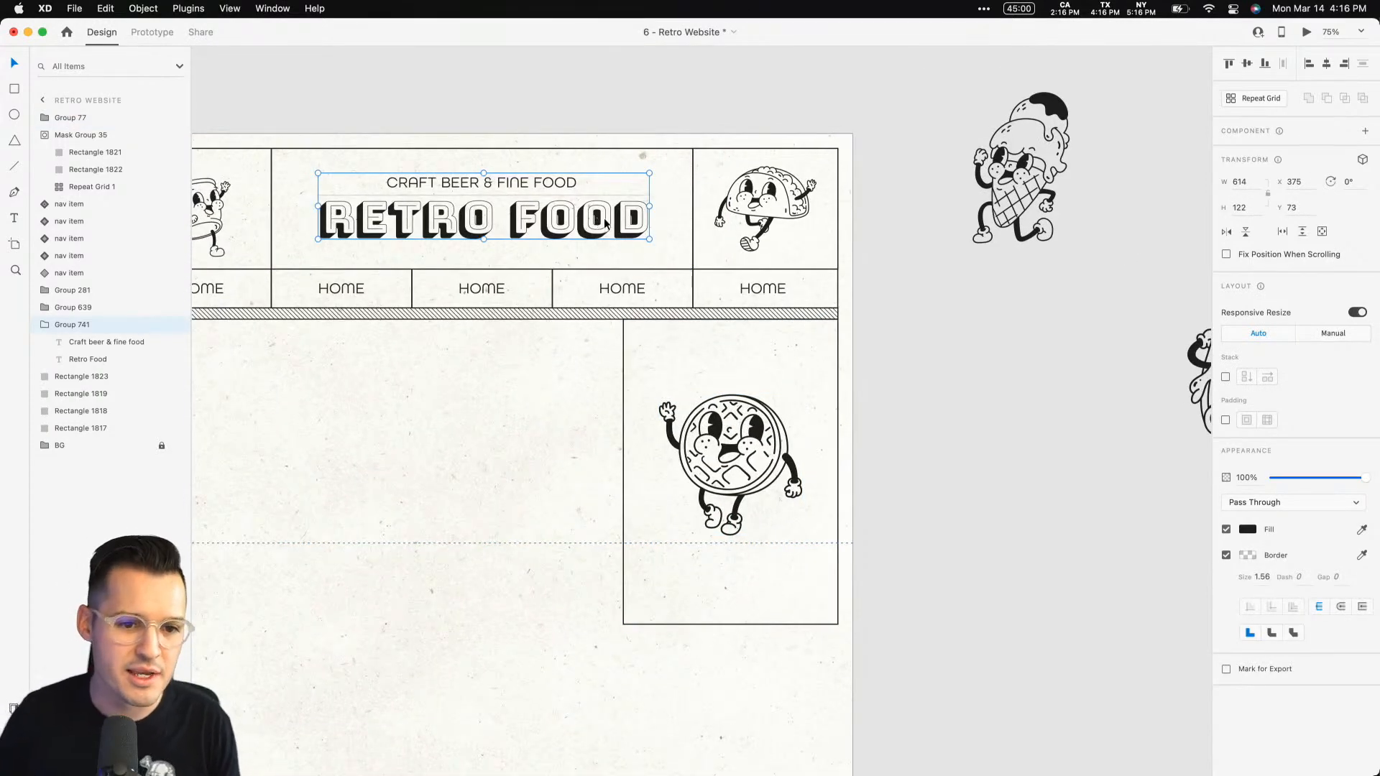
alt+drag(594, 222, 841, 383)
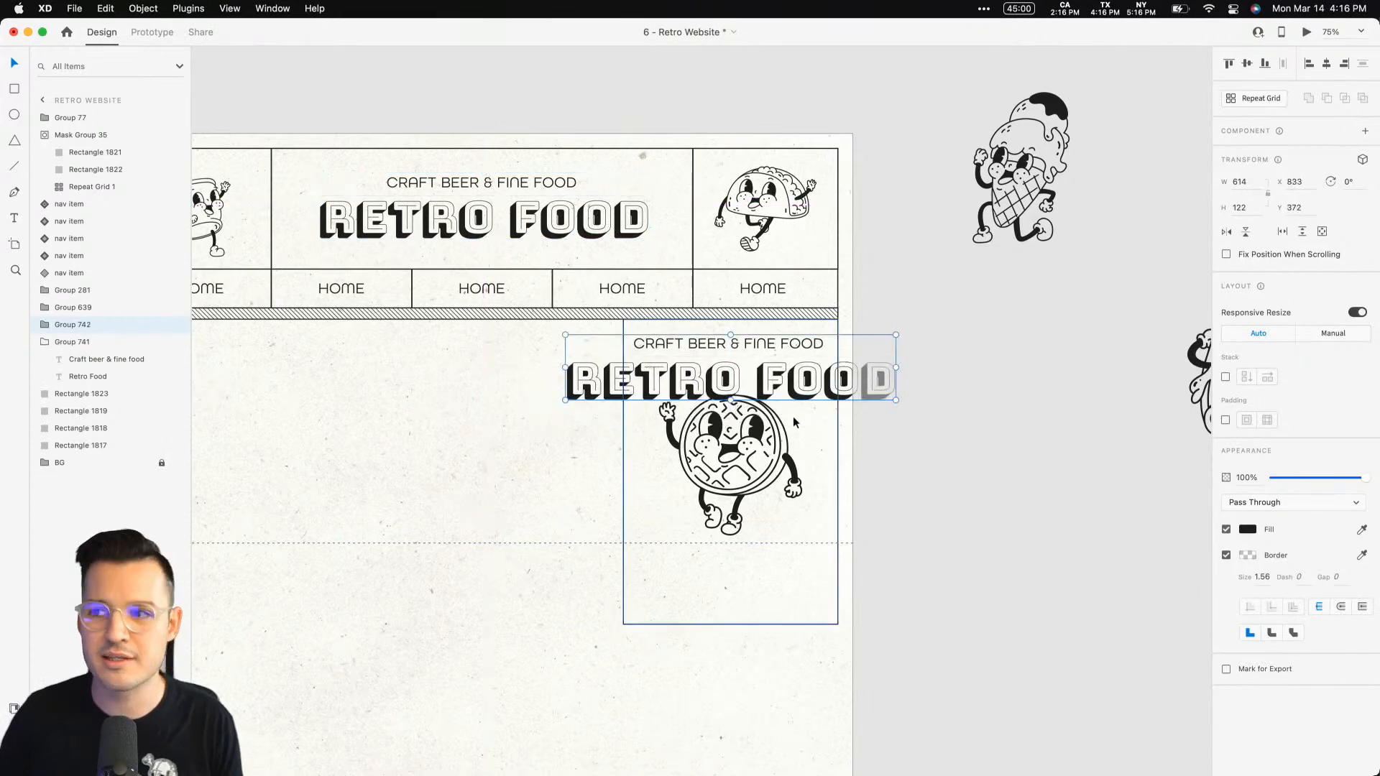
scroll(780, 421, up, 5)
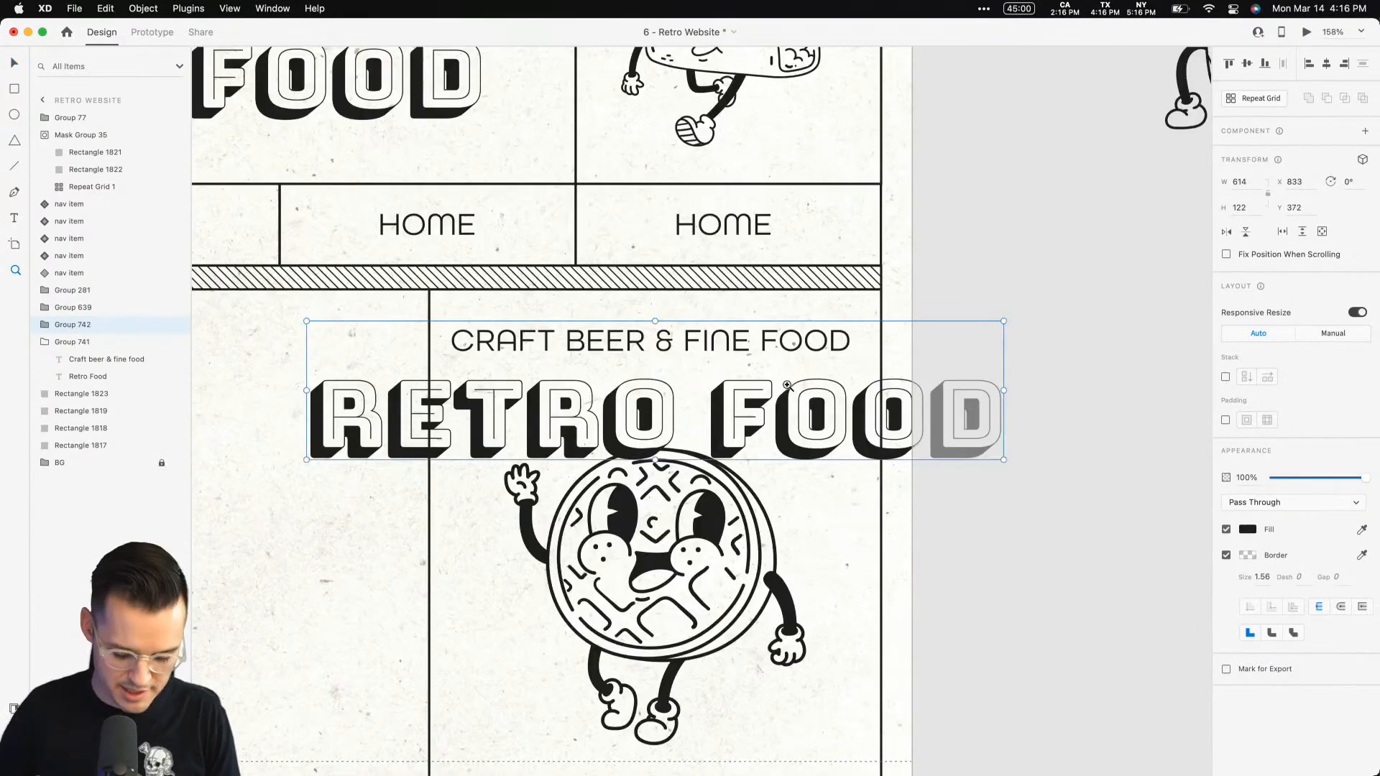
double_click(781, 420)
drag(781, 421, 781, 270)
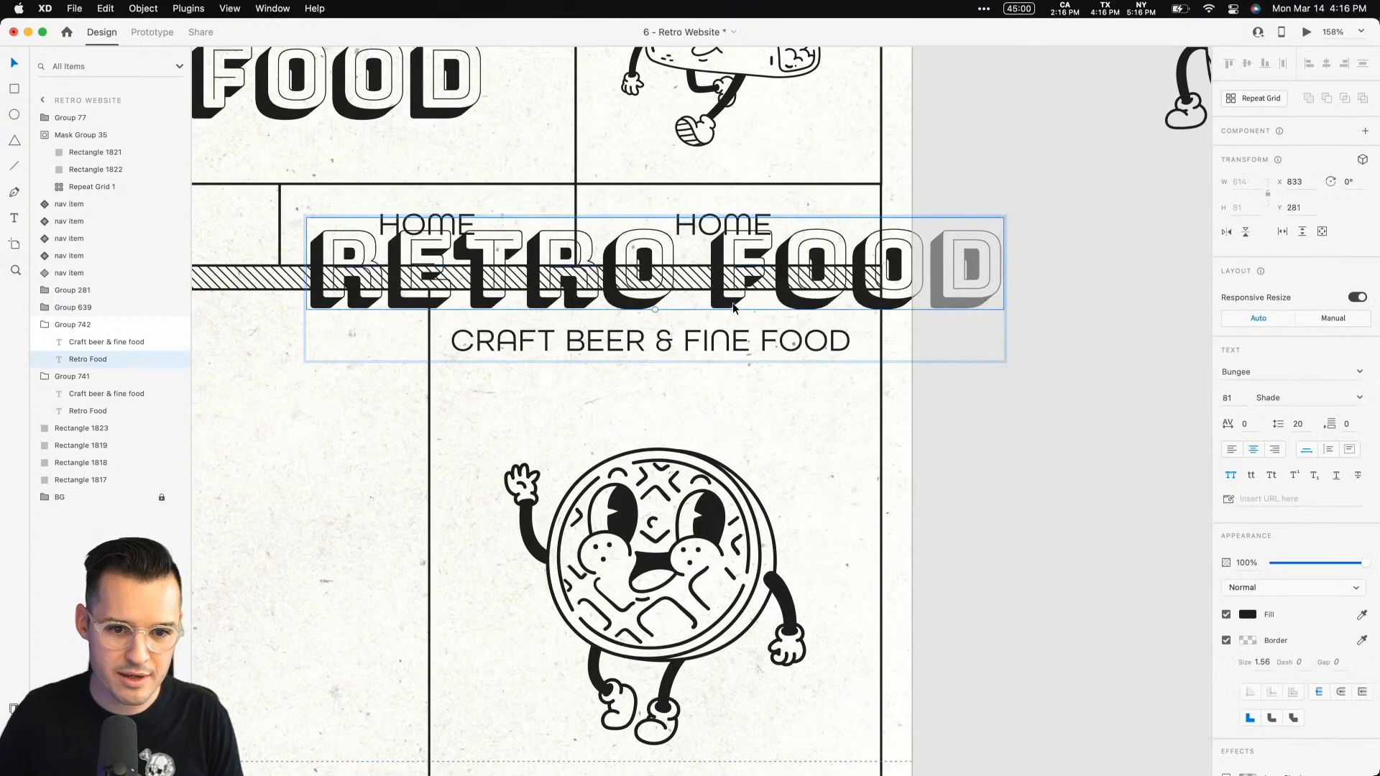
click(1115, 419)
drag(771, 337, 771, 421)
Set the copied title's font style to Bungee Regular and scale the text group down to about 342 by 80.
double_click(747, 360)
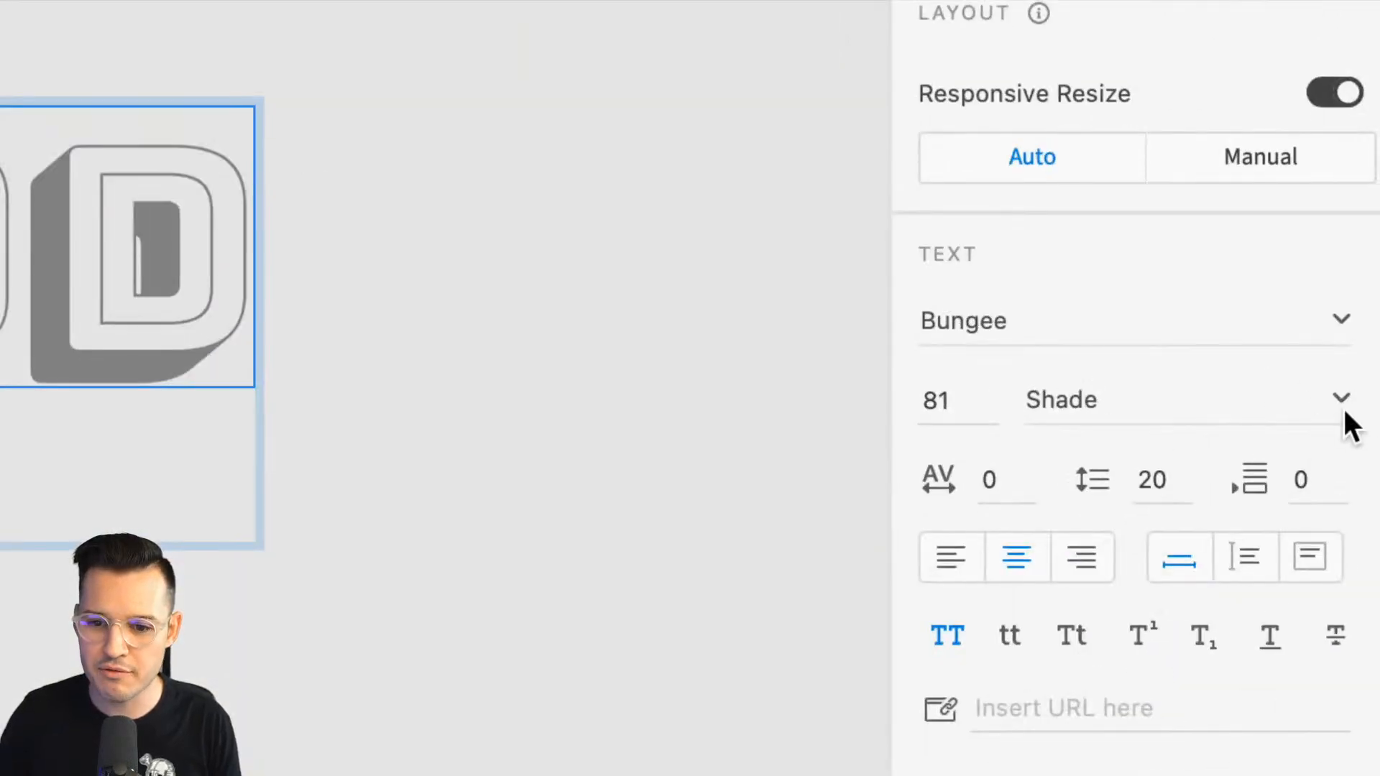
click(1359, 399)
click(1138, 450)
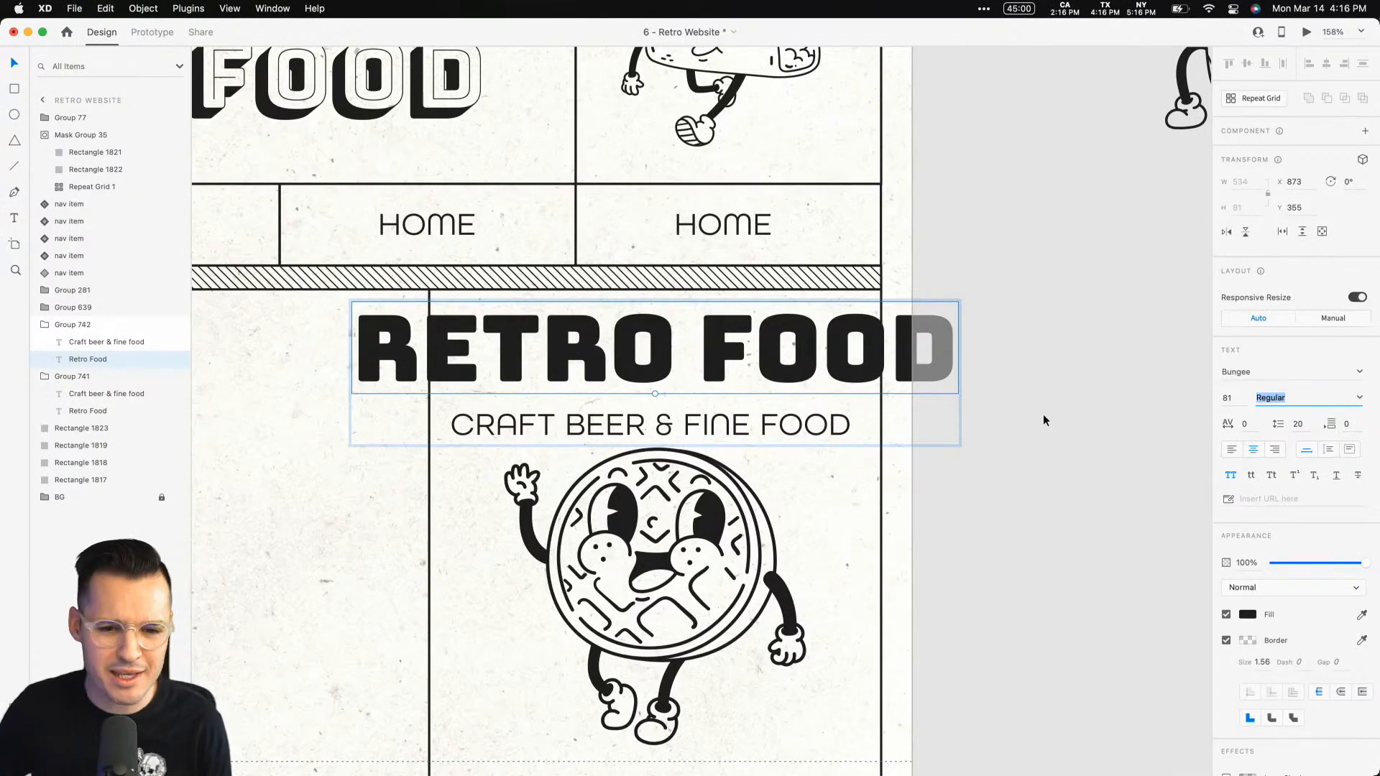
click(1041, 414)
click(872, 397)
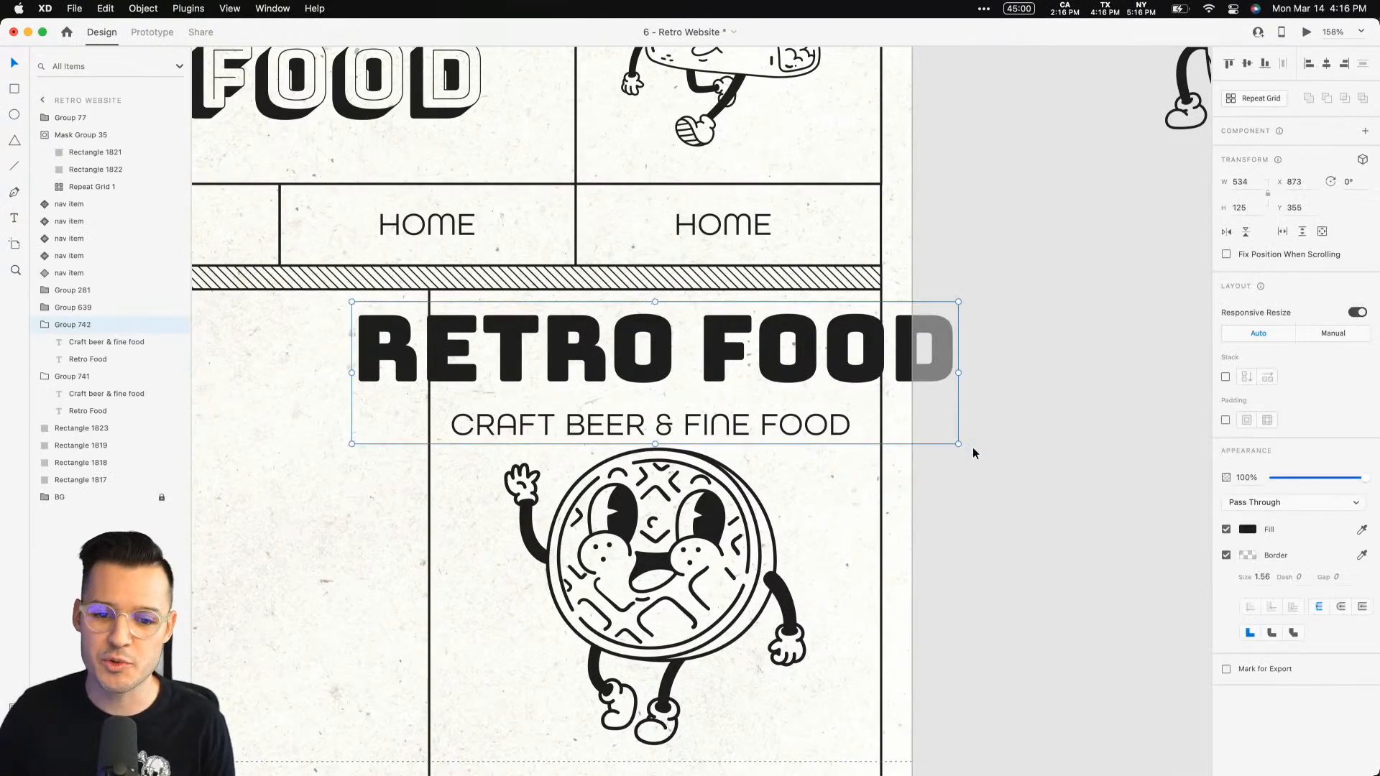
drag(958, 443, 885, 418)
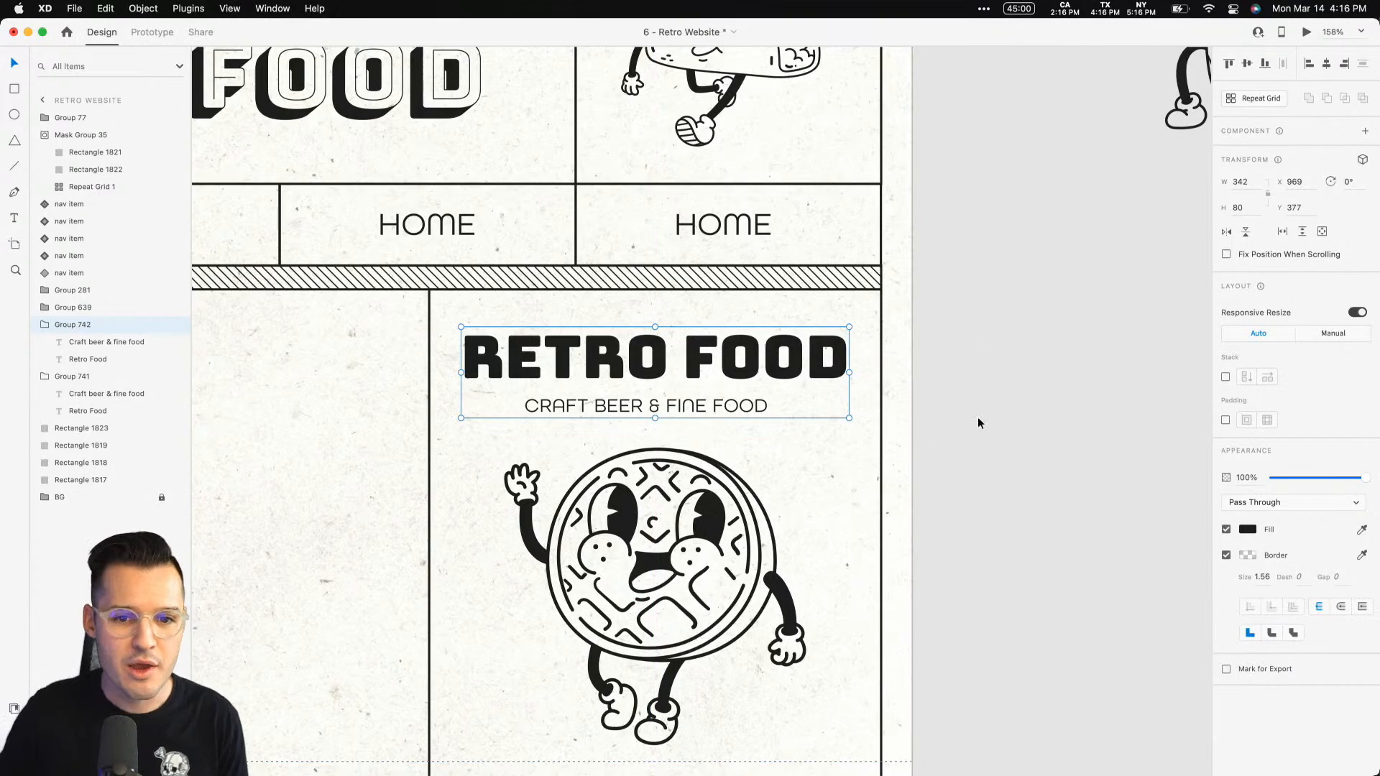
Edit the font size of the large Retro Food title in the page header.
scroll(826, 359, left, 10)
scroll(826, 359, up, 4)
click(691, 278)
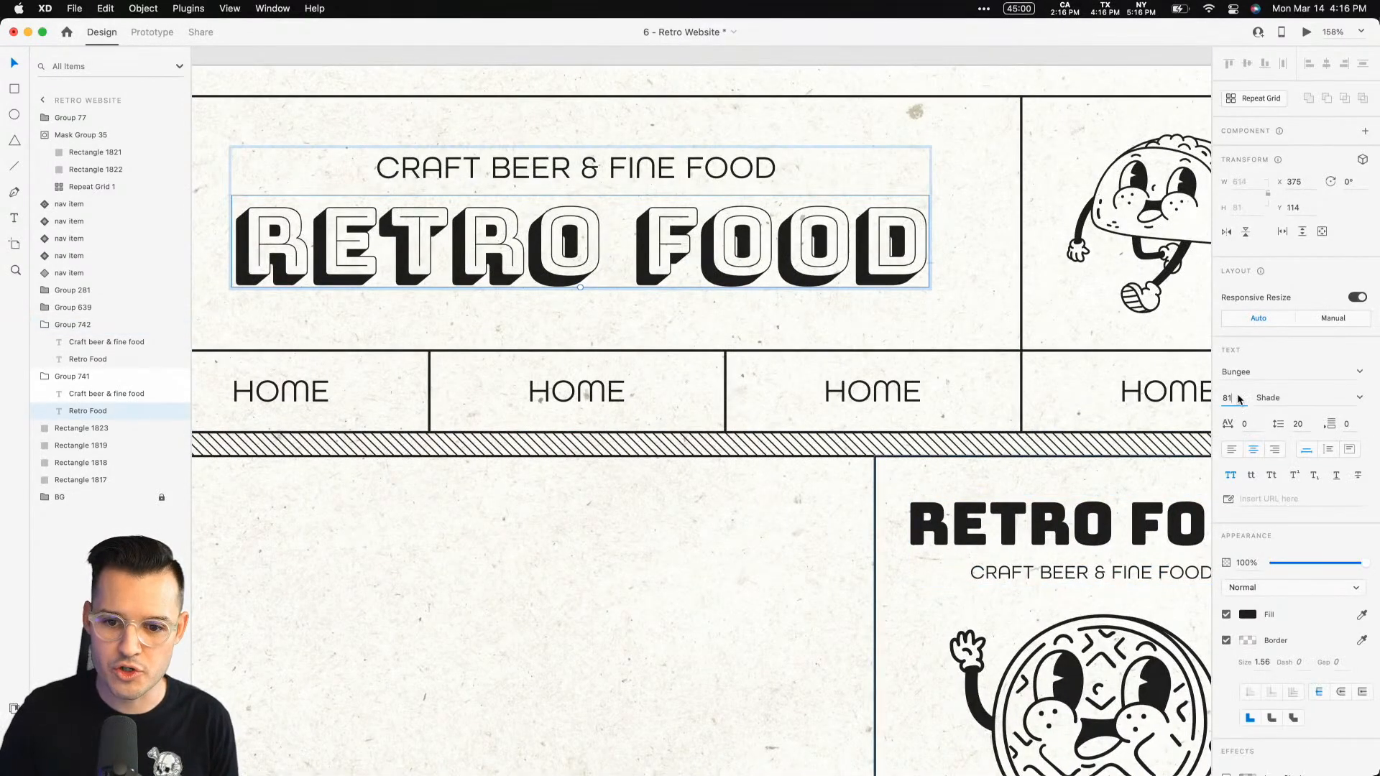
key(Return)
click(633, 613)
drag(633, 613, 625, 581)
drag(677, 599, 312, 413)
drag(759, 501, 740, 495)
Replace the card's title text with "Chicken & Waffles".
click(755, 319)
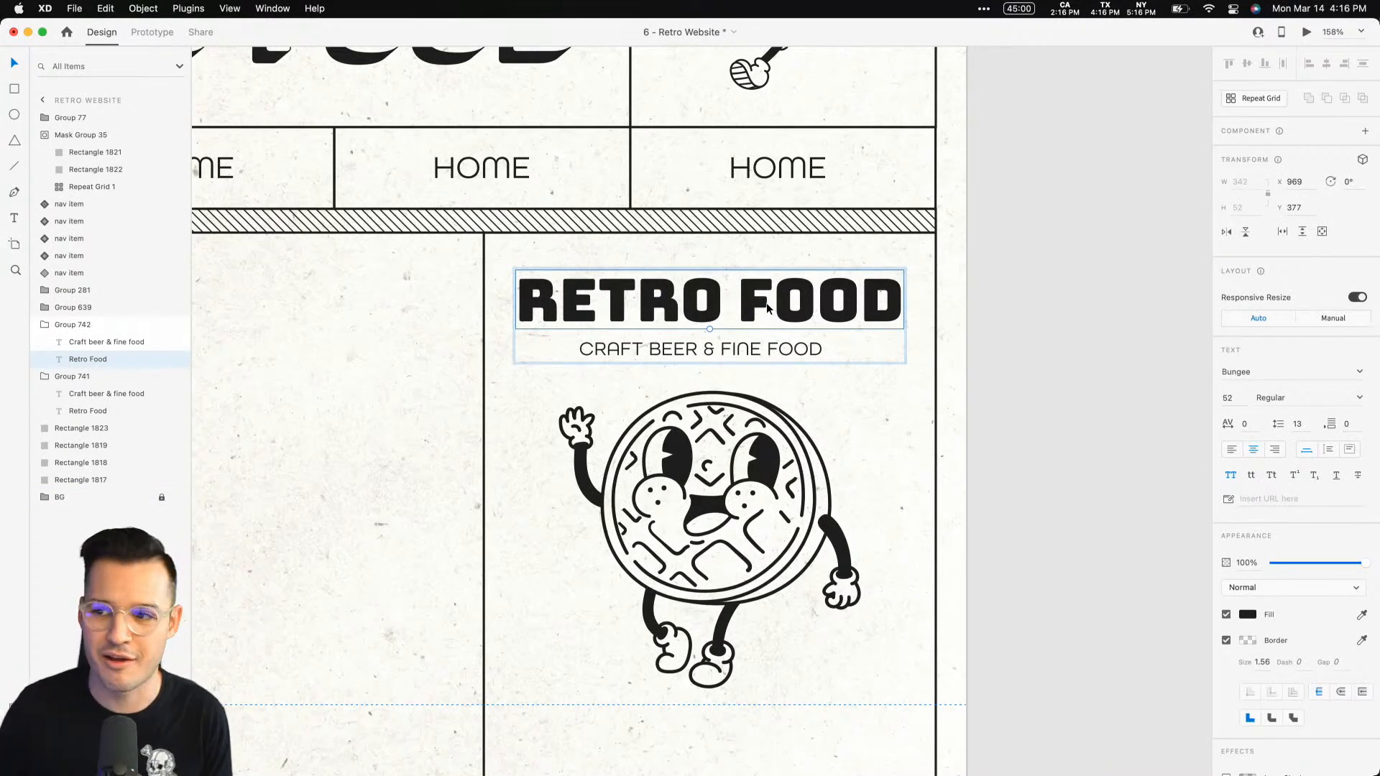
double_click(768, 308)
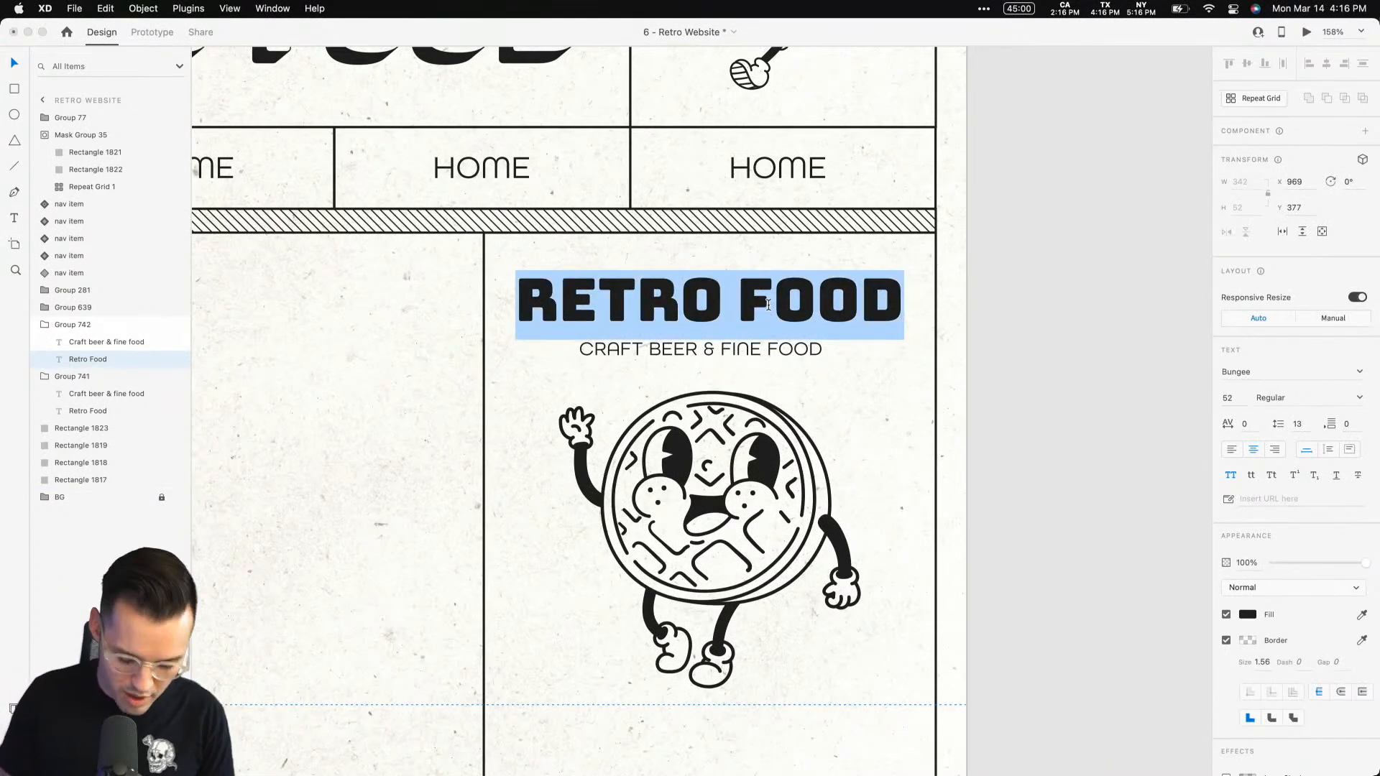
text(C)
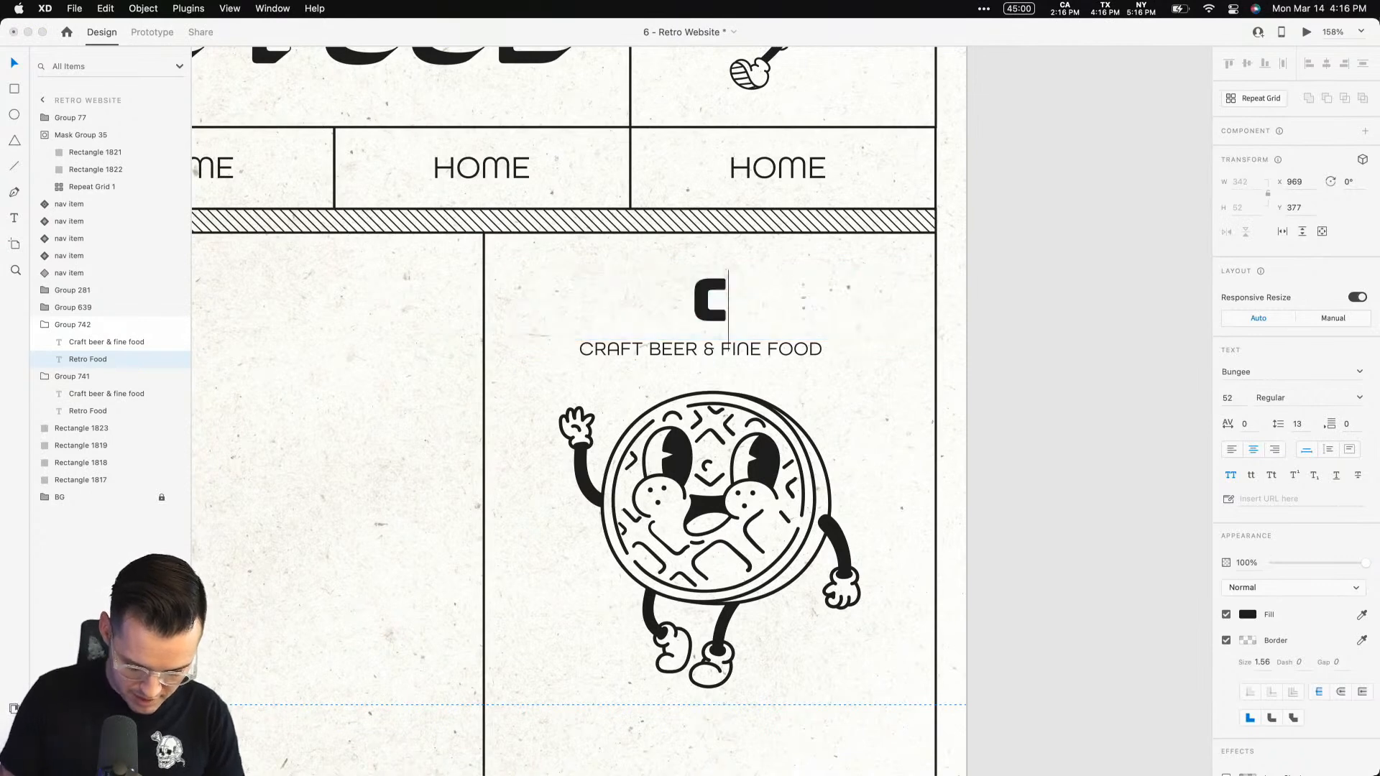
text(HICKEN & WAFFLES)
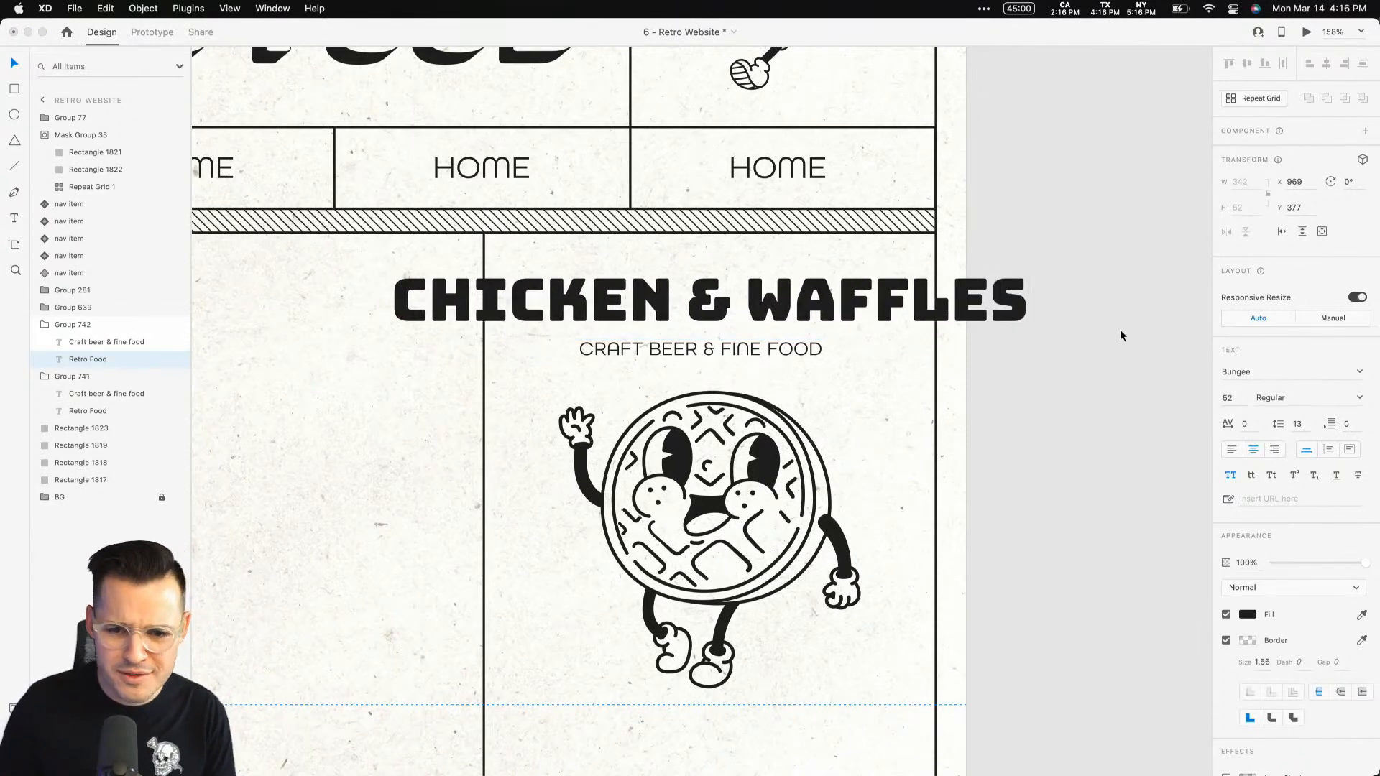
key(Escape)
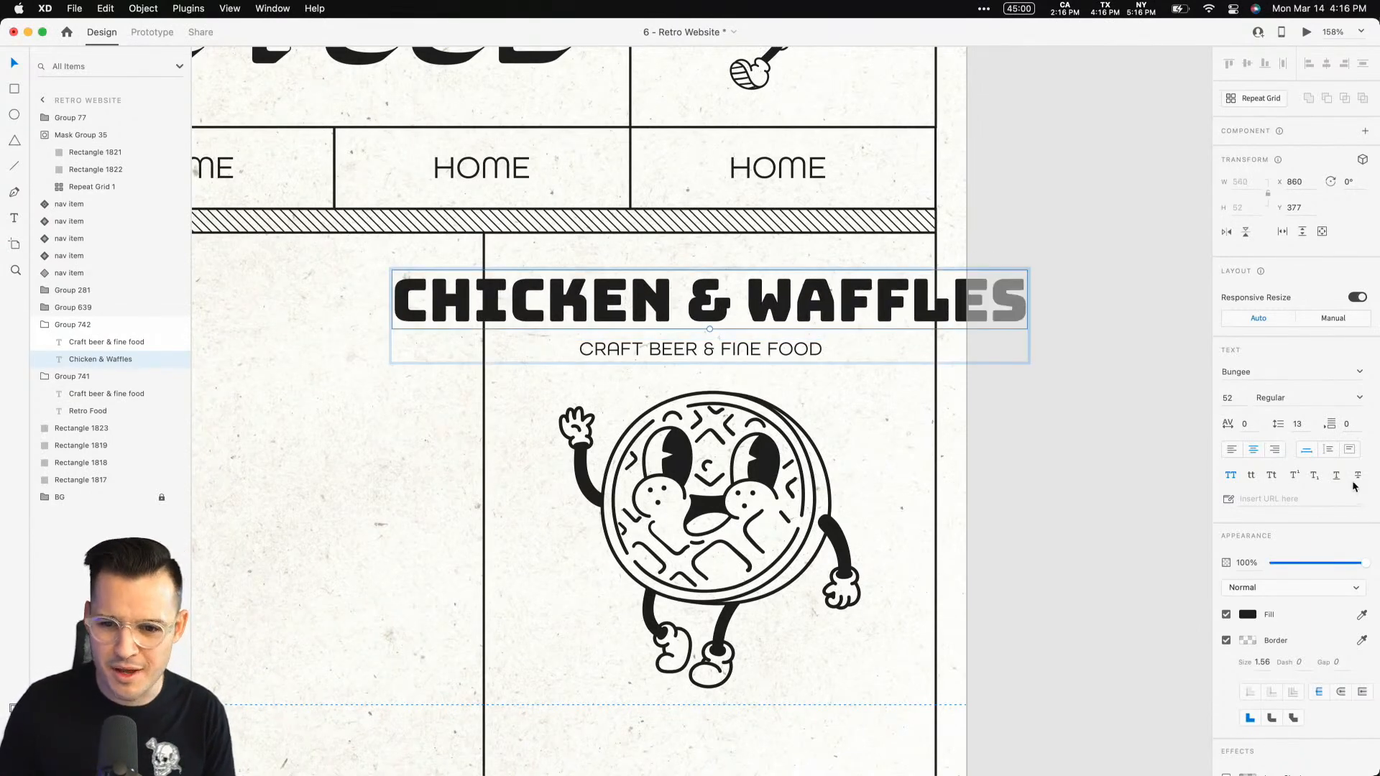
Narrow the card title's text box to about 378 so it wraps onto two lines, and set its line spacing to 53.
drag(1029, 300, 930, 309)
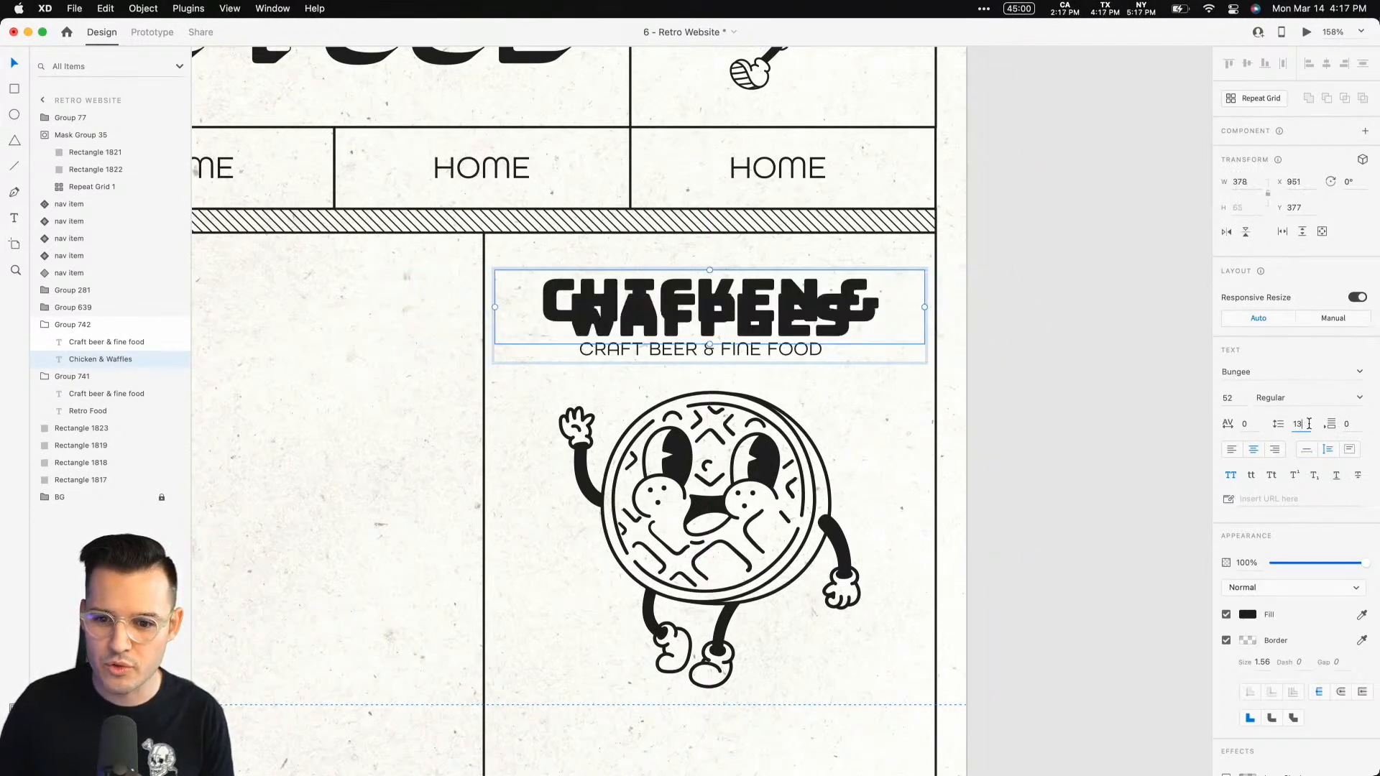
key(shift+Up)
key(shift+Up)
key(shift+Up)
key(shift+Up)
key(shift+Up)
key(shift+Down)
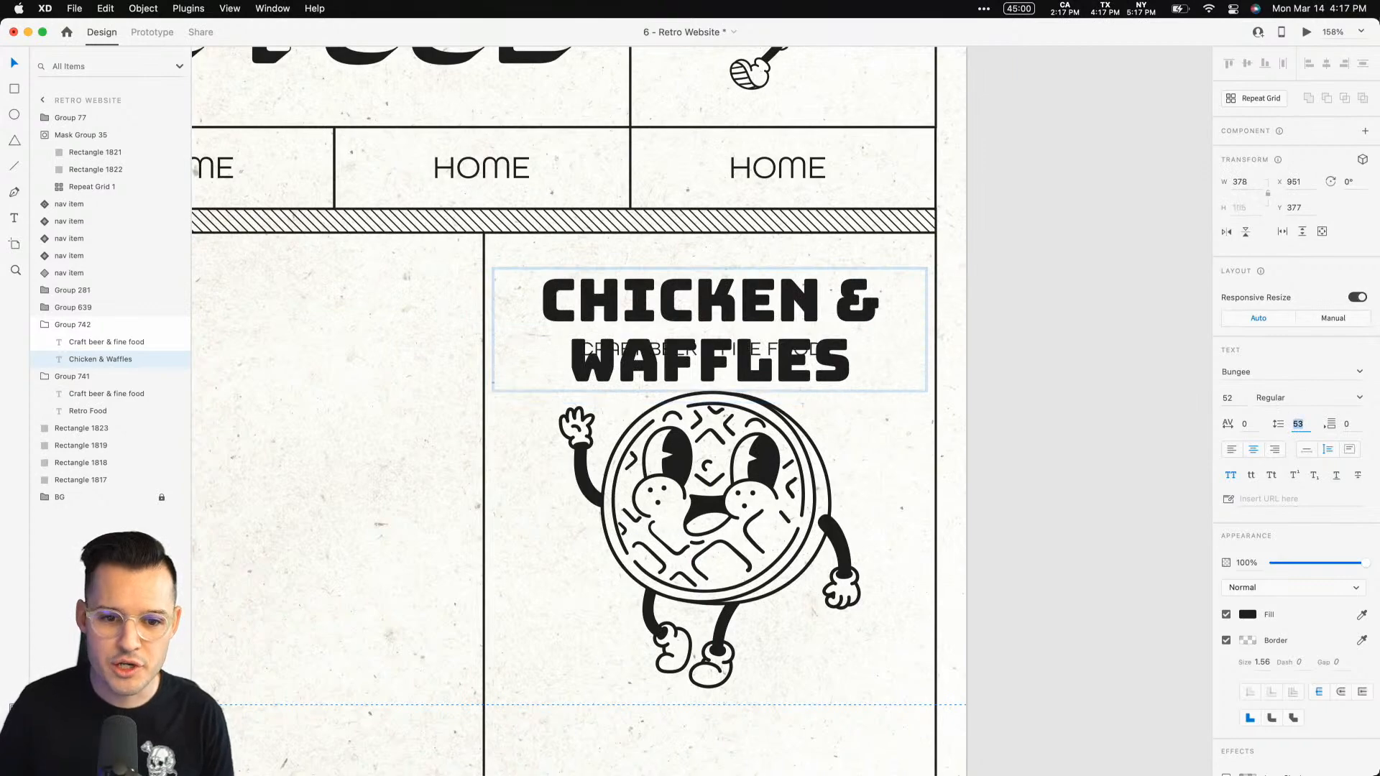
click(1087, 640)
Move the waffle character lower in the card and position the tagline just beneath the two-line title.
scroll(1042, 575, down, 5)
drag(747, 263, 748, 355)
mouse_move(753, 120)
mouse_down()
mouse_move(745, 160)
mouse_move(745, 111)
mouse_move(745, 140)
mouse_up()
double_click(745, 192)
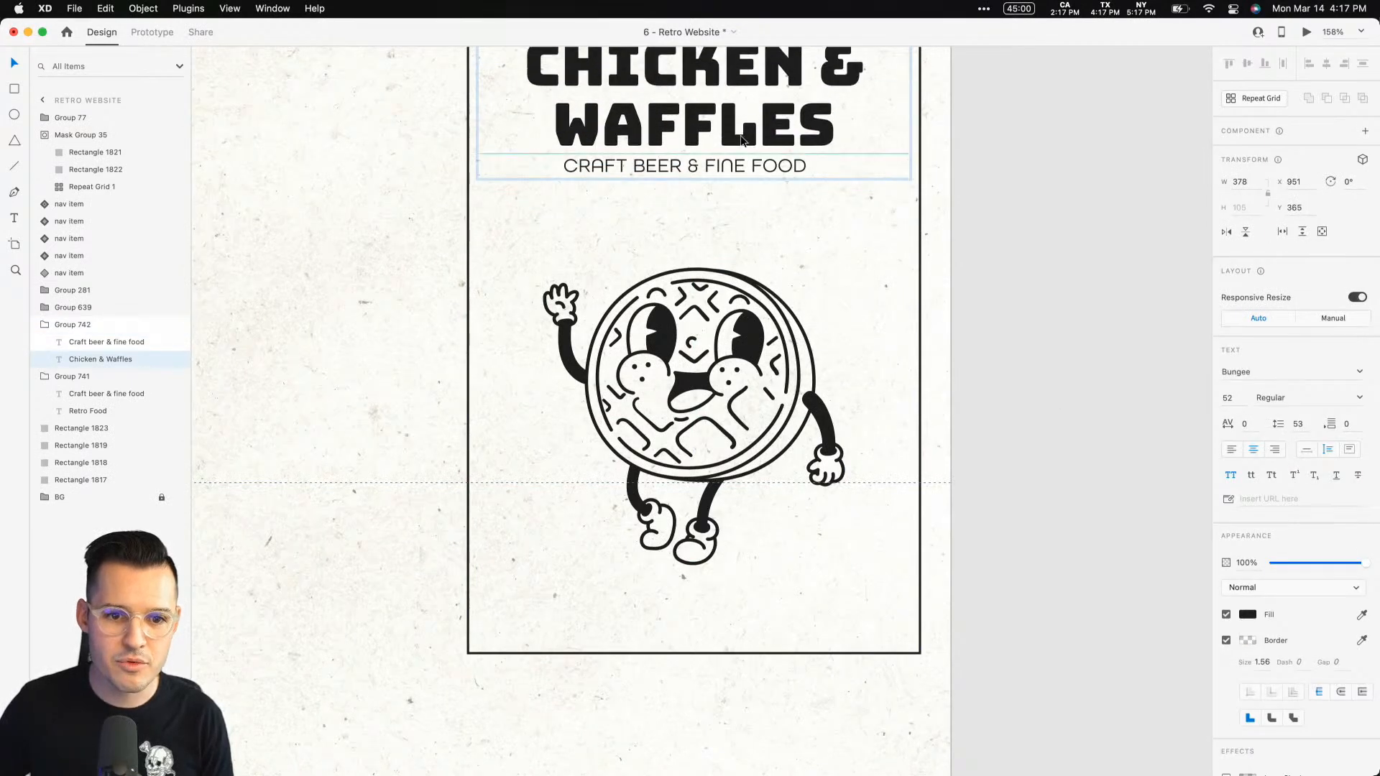
Replace the tagline under the card's title with "950 Calories".
scroll(947, 180, up, 2)
double_click(729, 244)
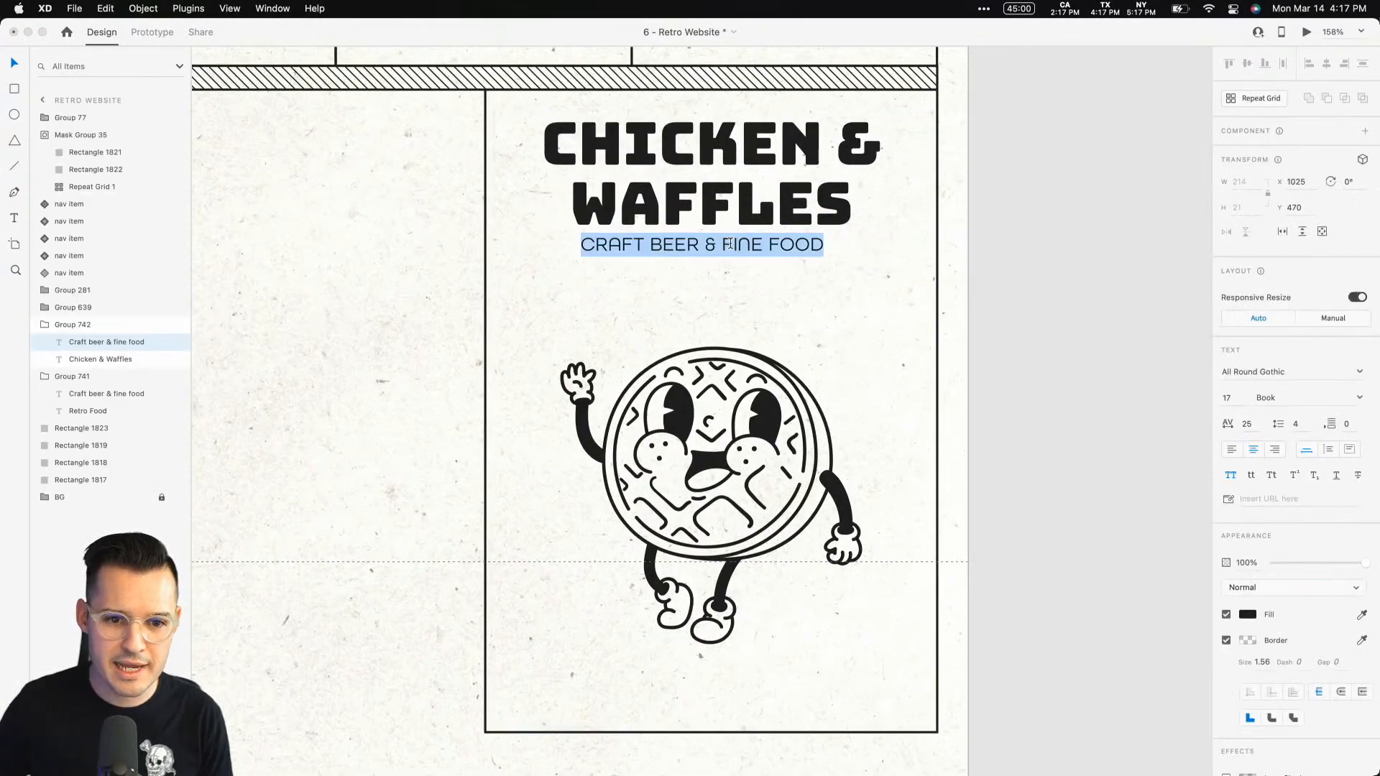
text(950 CALORIES)
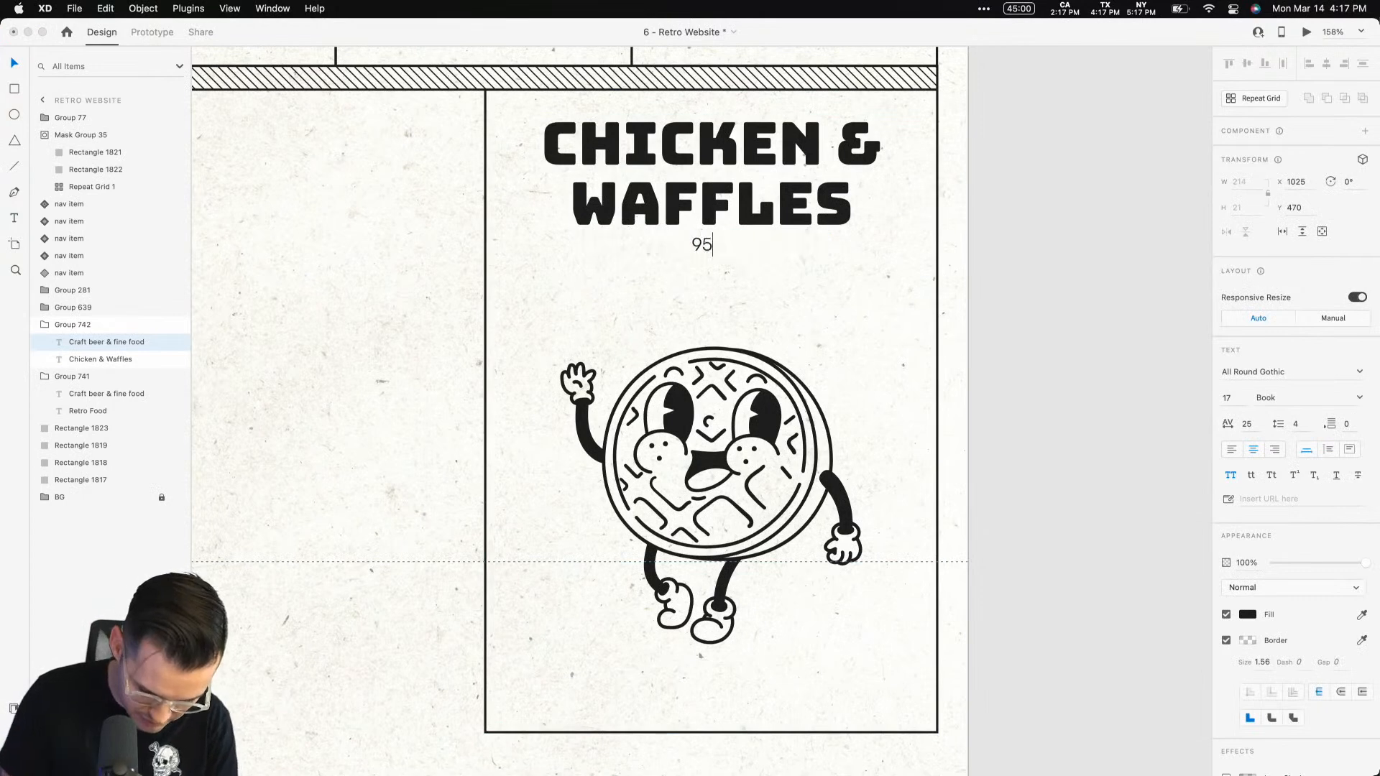
click(1027, 307)
Position the card's text group at Y 370 and move the waffle character up closer to it, at about Y 532.
click(754, 200)
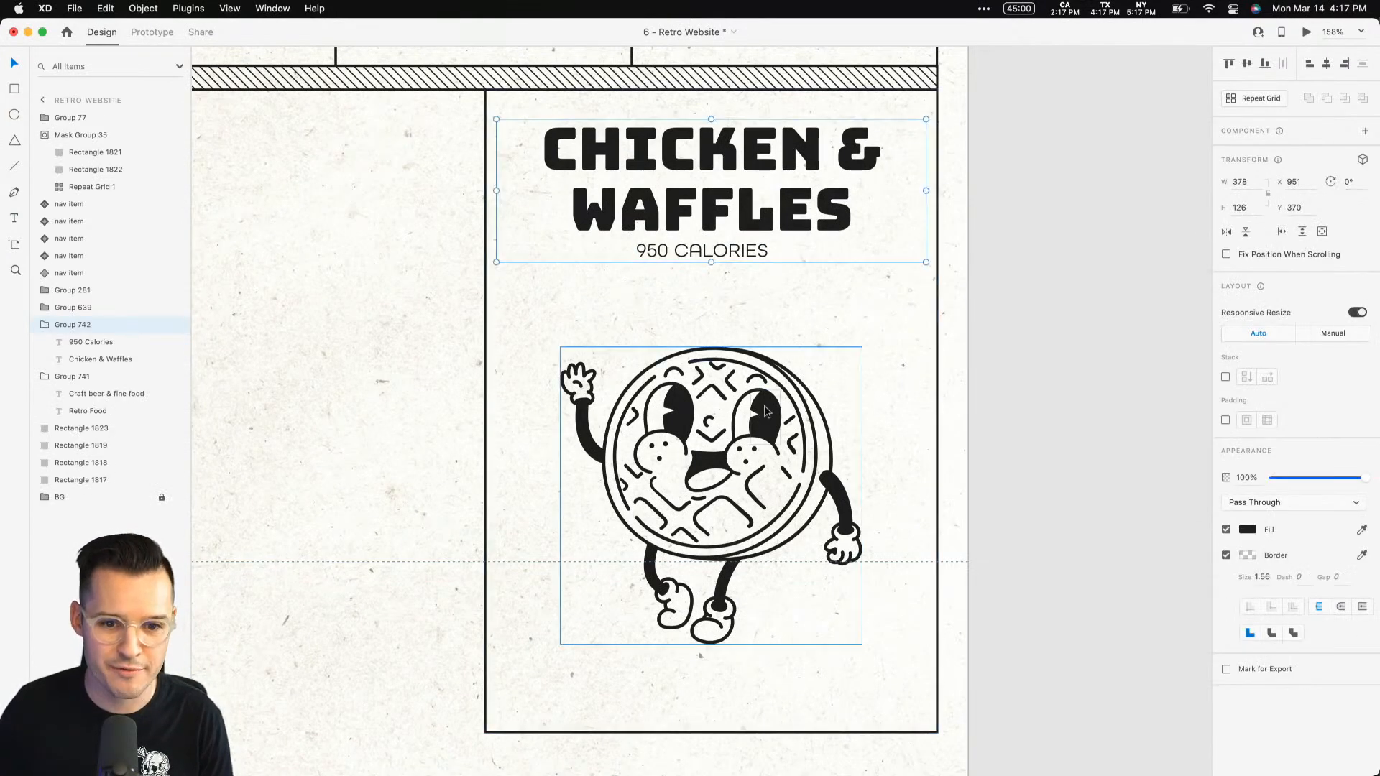
drag(765, 408, 765, 366)
scroll(1046, 374, down, 2)
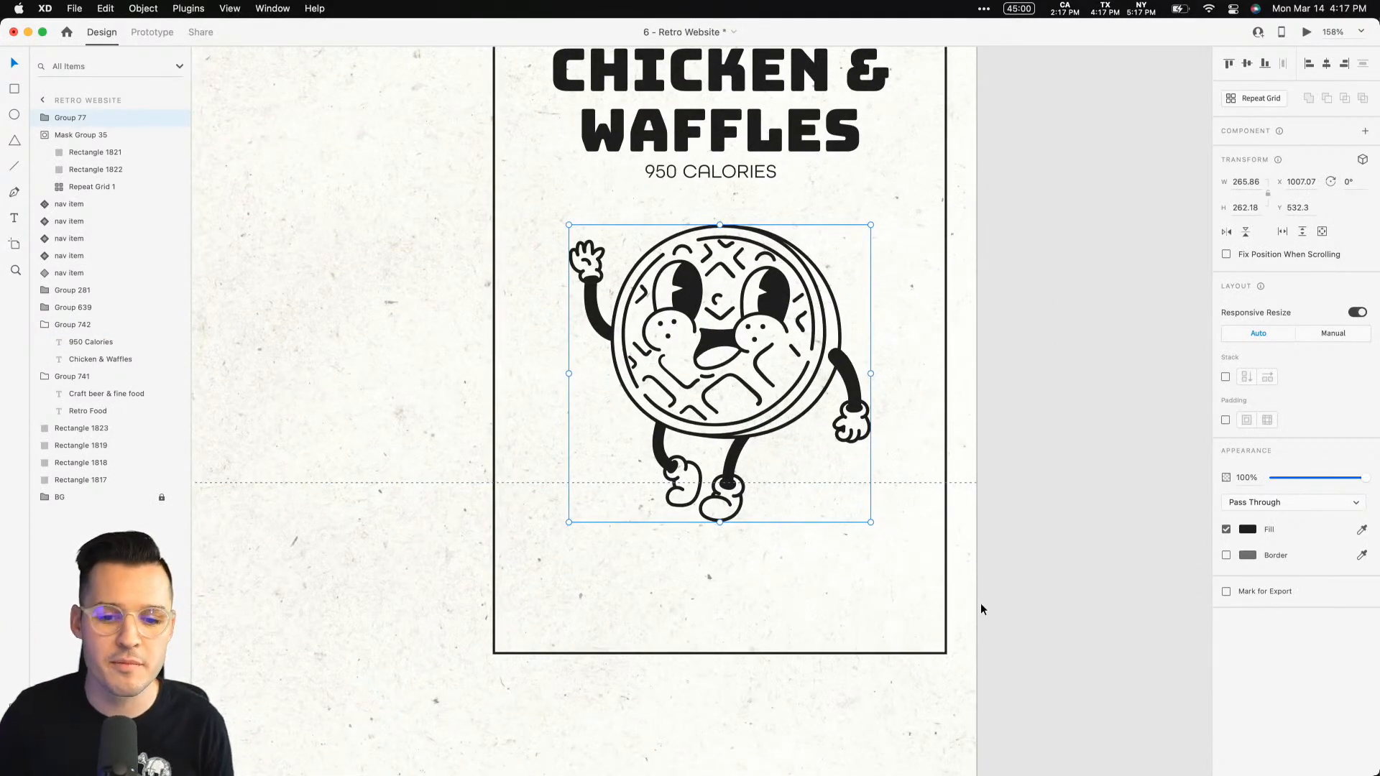
Duplicate the card rectangle and shrink the copy into a 64-high strip along the card's base at Y 847.
click(921, 655)
scroll(1060, 506, up, 2)
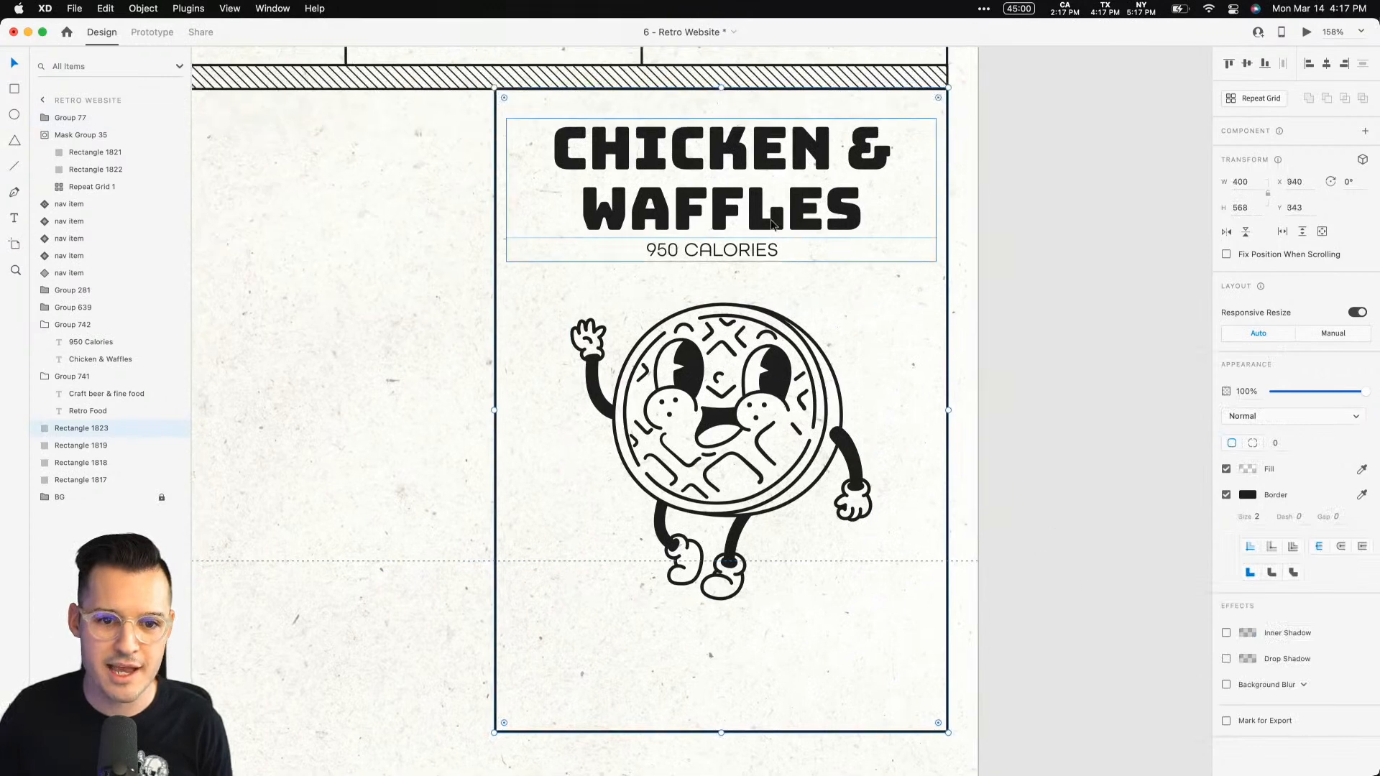
key(super+d)
drag(721, 87, 762, 658)
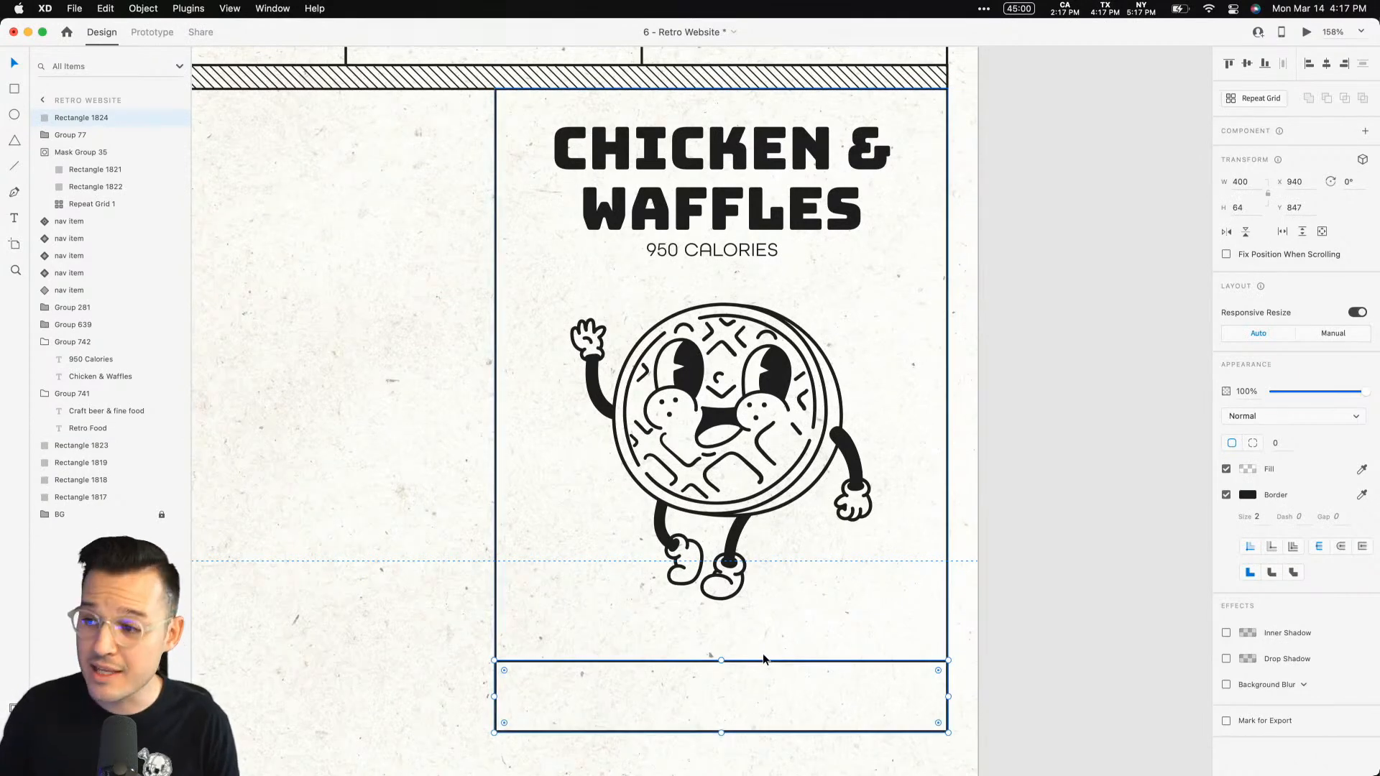
Duplicate the strip and narrow the copy to a 67-wide cell at its right end, at X 1273.
key(super+d)
drag(494, 697, 873, 697)
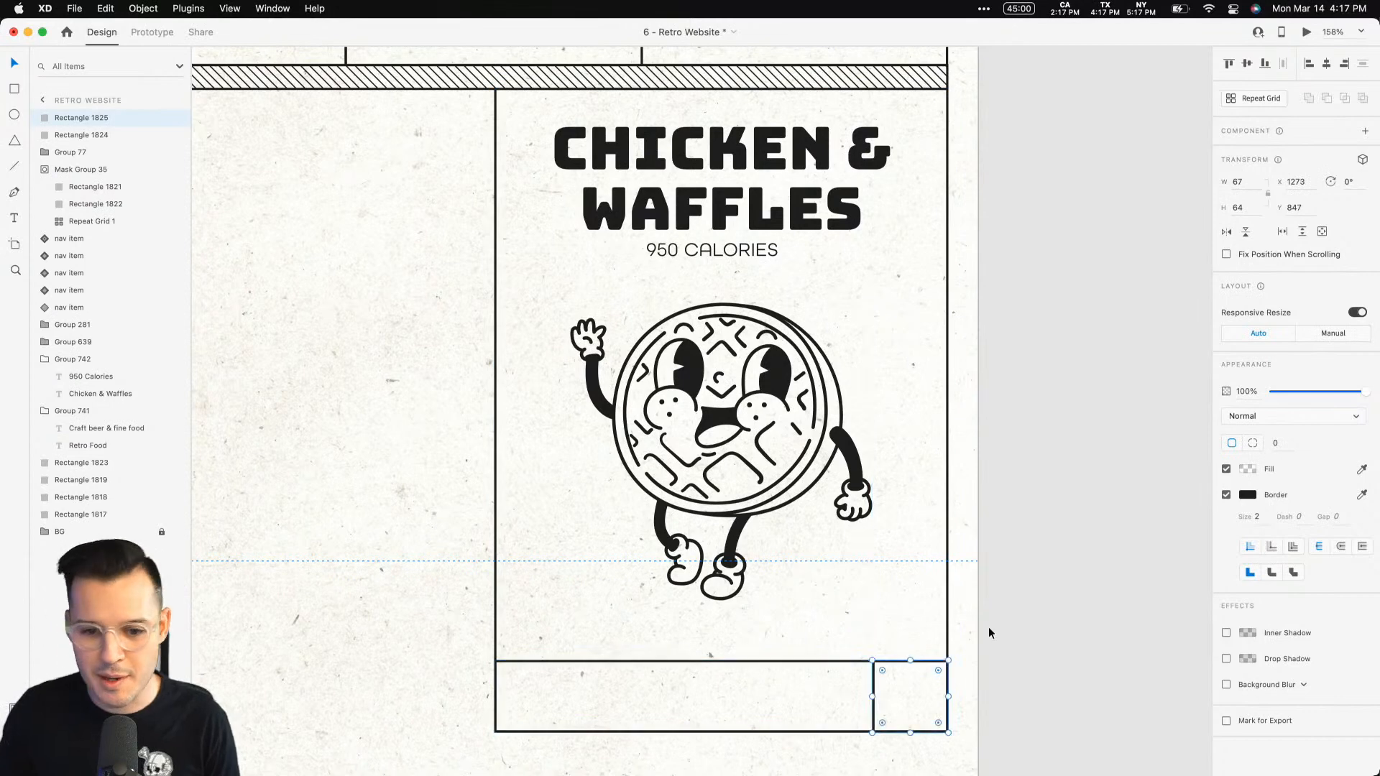
click(1010, 638)
drag(1010, 637, 988, 563)
Paste a copy of the 950 Calories text into the card's bottom strip, enlarged to size 37 at X 960, Y 857.
double_click(674, 131)
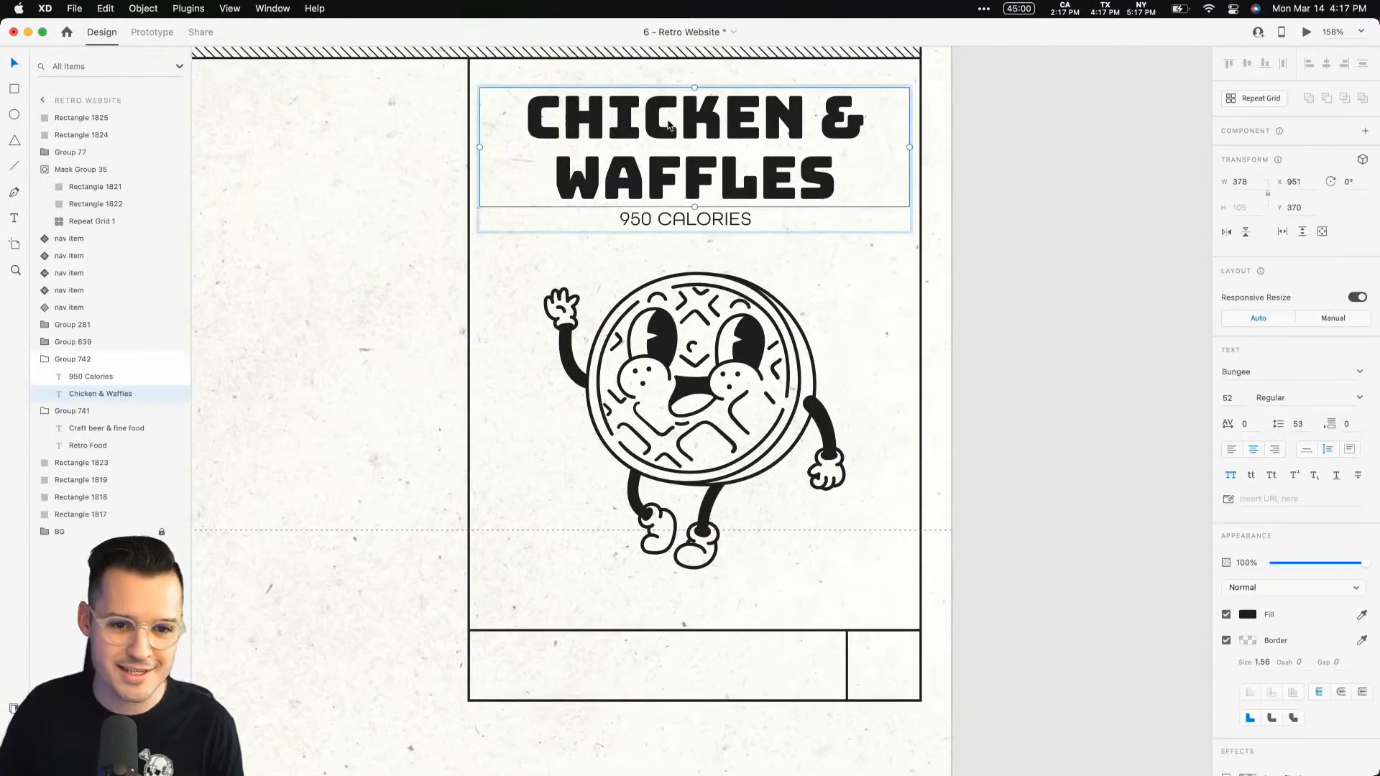
click(669, 219)
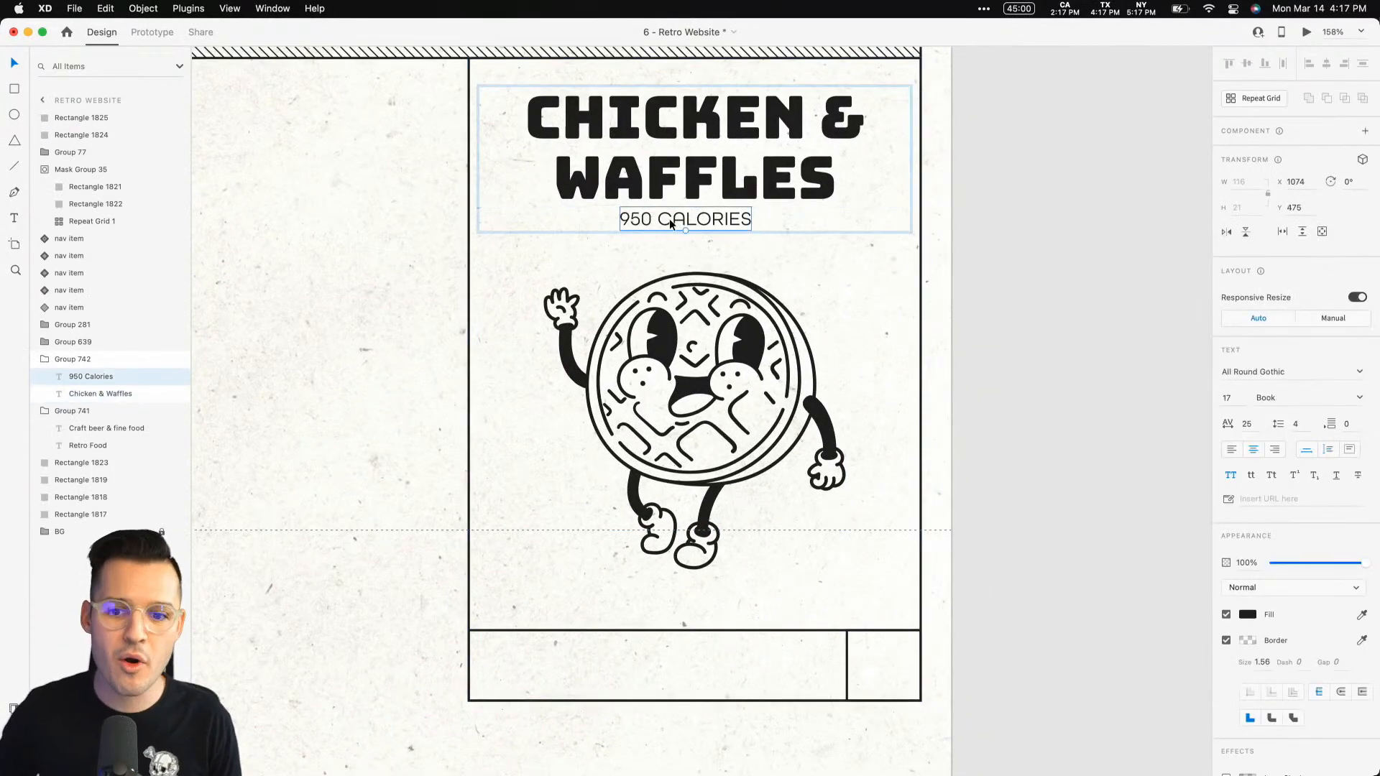
click(573, 661)
click(573, 659)
key(z)
drag(444, 598, 698, 714)
key(v)
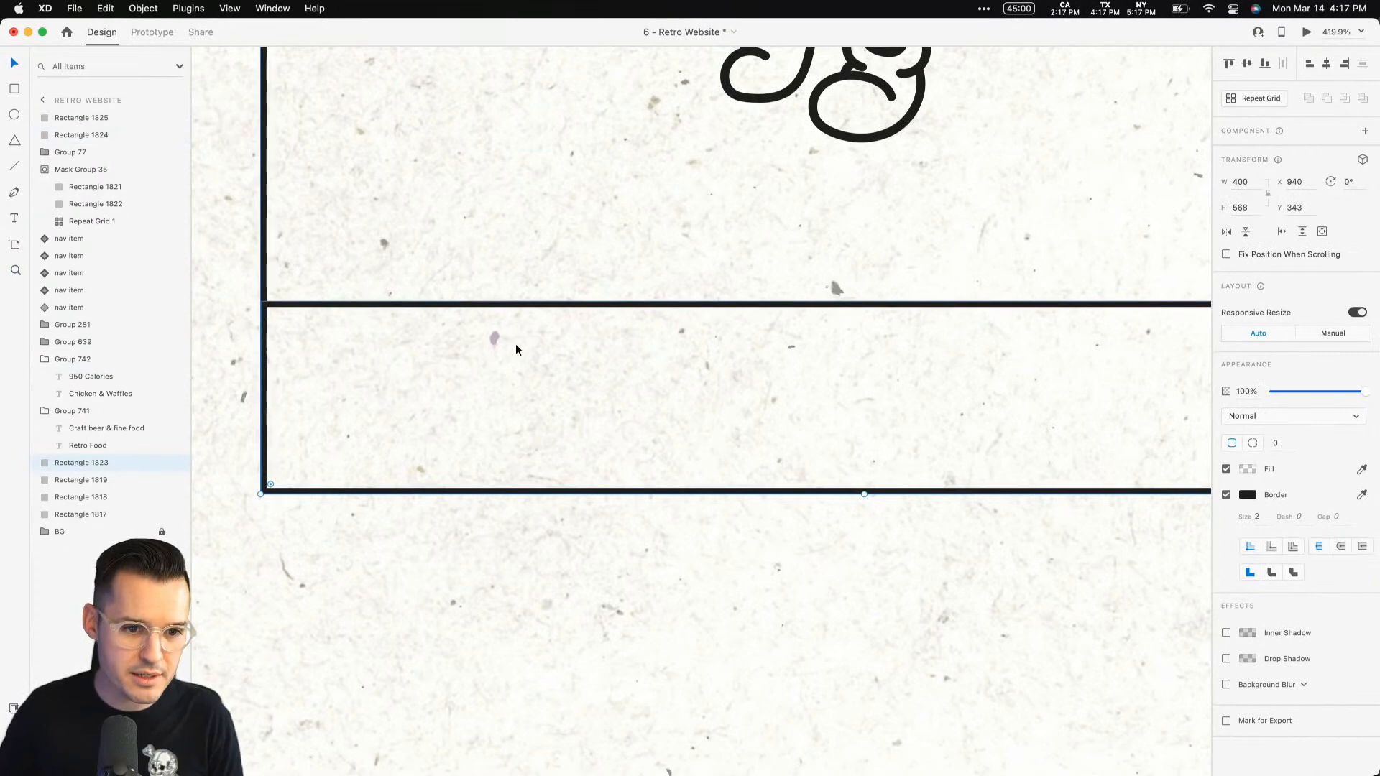
key(super+v)
drag(598, 422, 542, 503)
drag(573, 416, 706, 392)
Change the strip's text to $12.99 in Demi weight and move it back near the strip's start, at X 960.
double_click(704, 387)
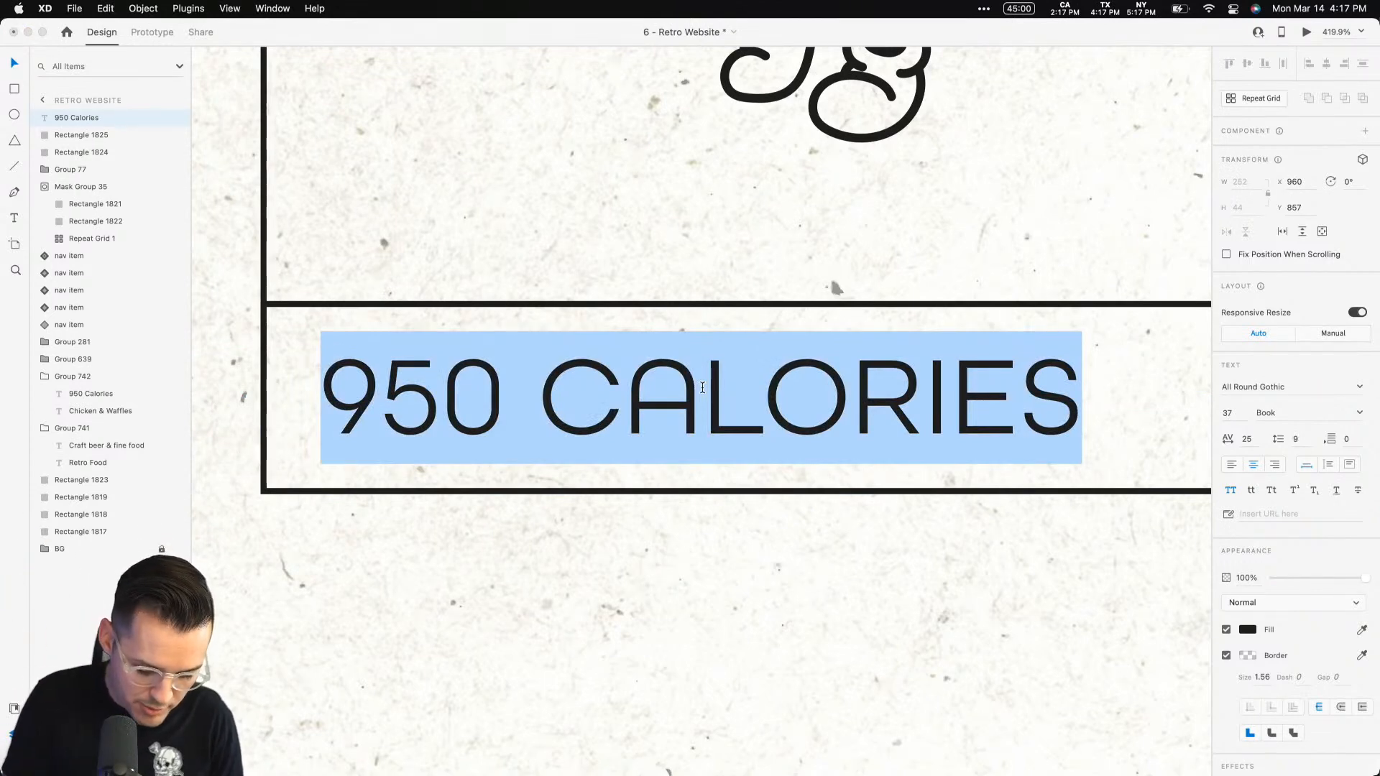
text($12.99)
key(Escape)
click(1362, 413)
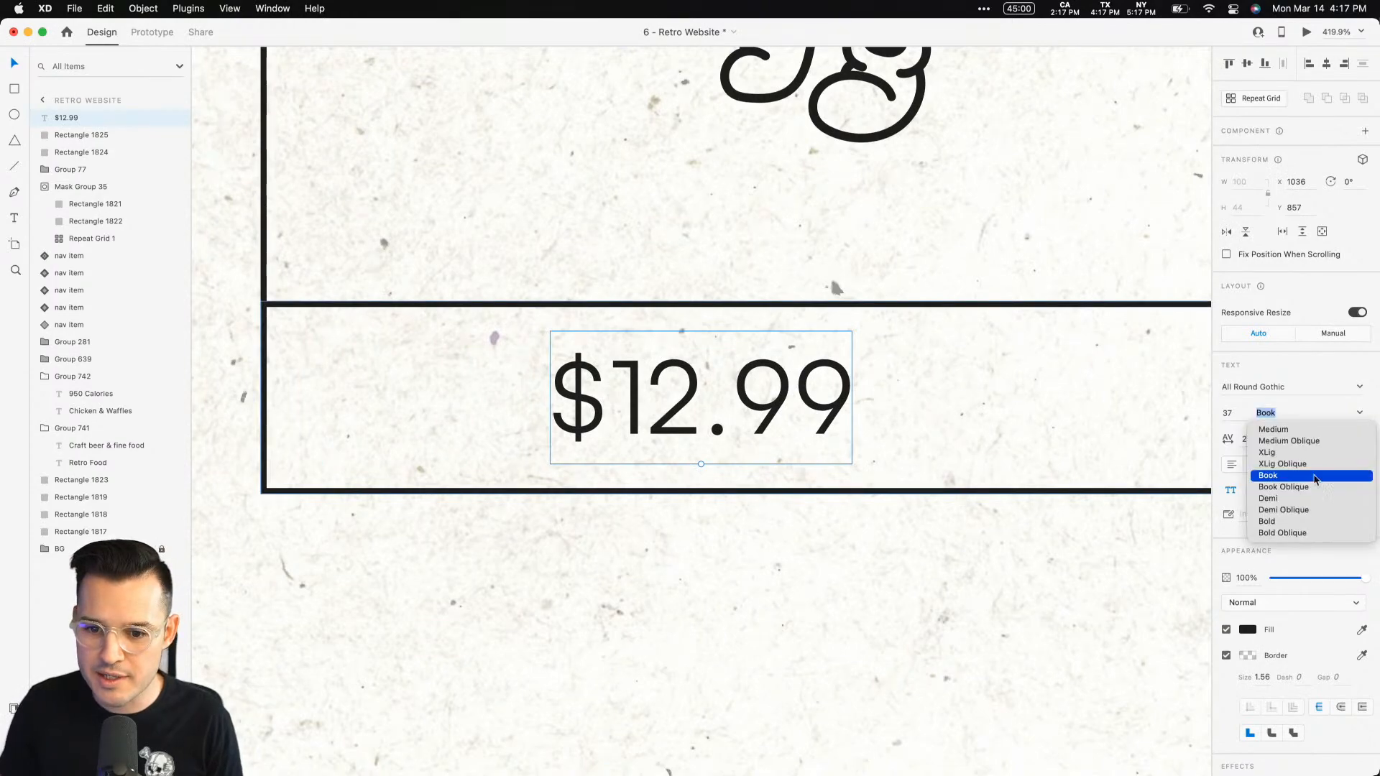
click(1268, 498)
drag(774, 396, 543, 397)
Bring the diagonal arrow icon from the Nucleo icon library into the strip's end cell, centred at X 1297, Y 869.
scroll(544, 398, down, 5)
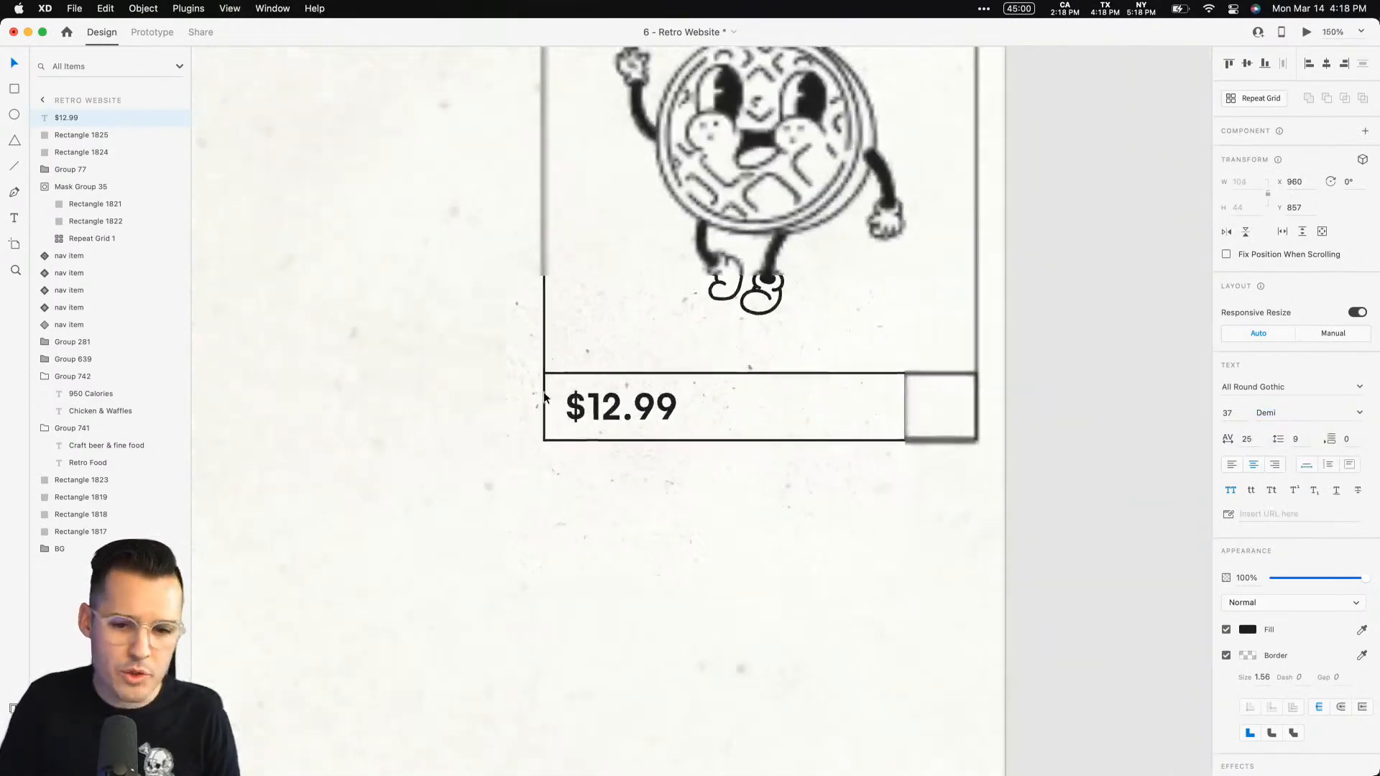
scroll(654, 543, right, 3)
key(super+Tab)
key(super+Tab)
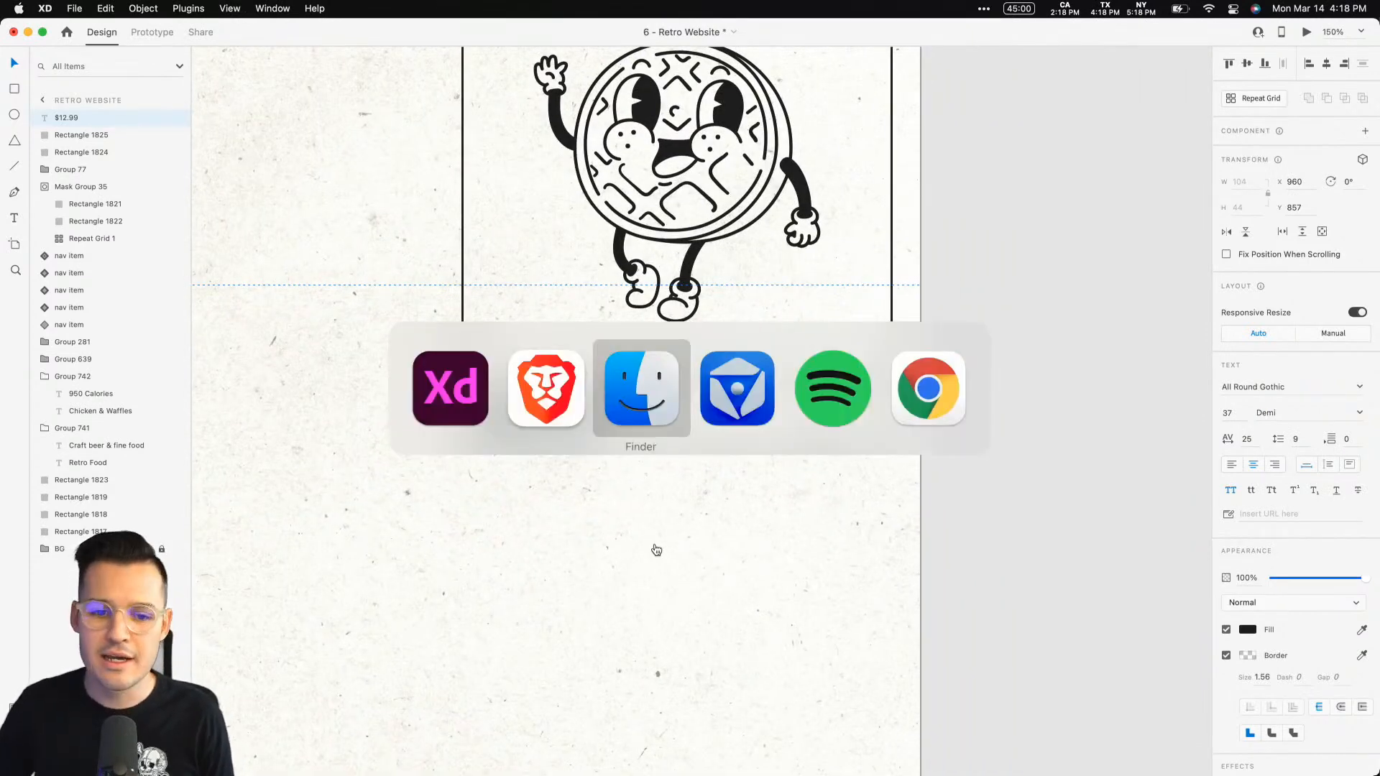
key(super+Tab)
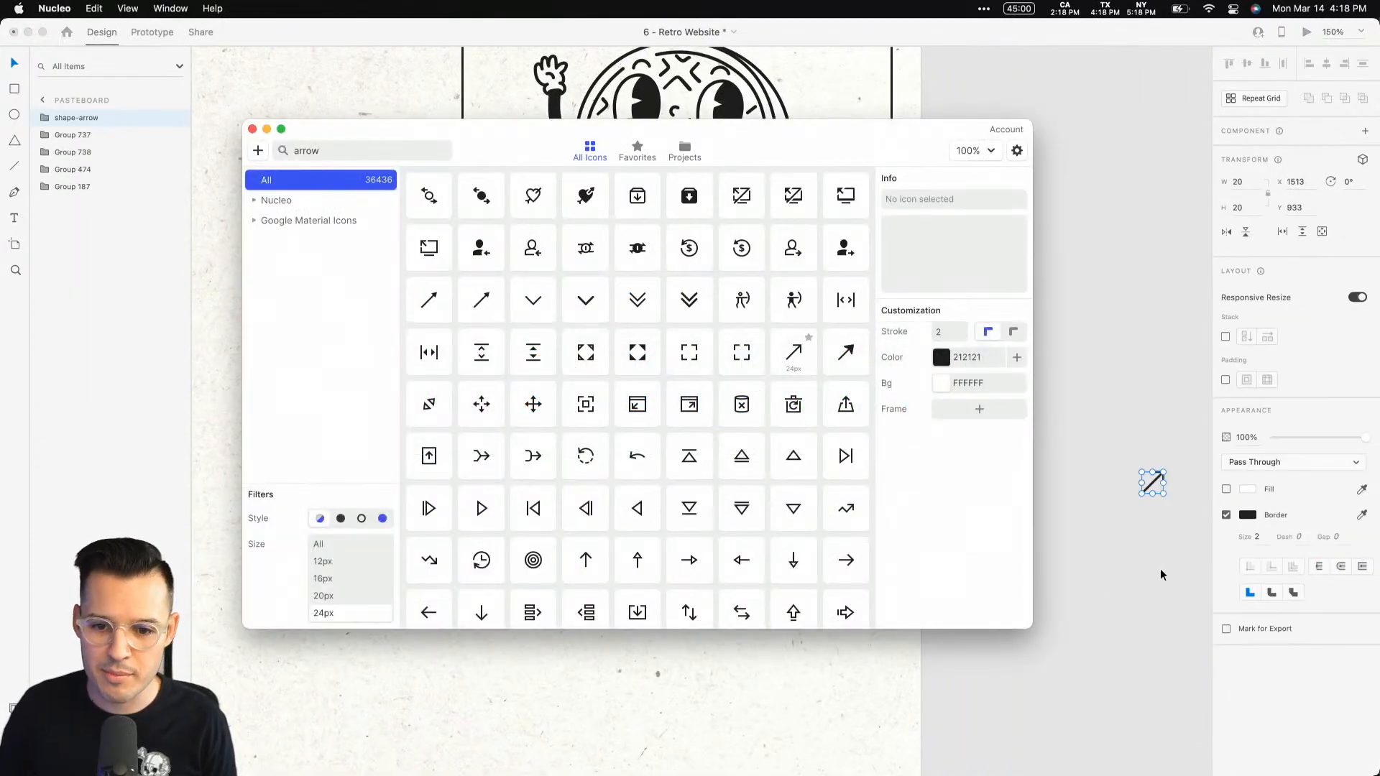
drag(1153, 486, 1145, 489)
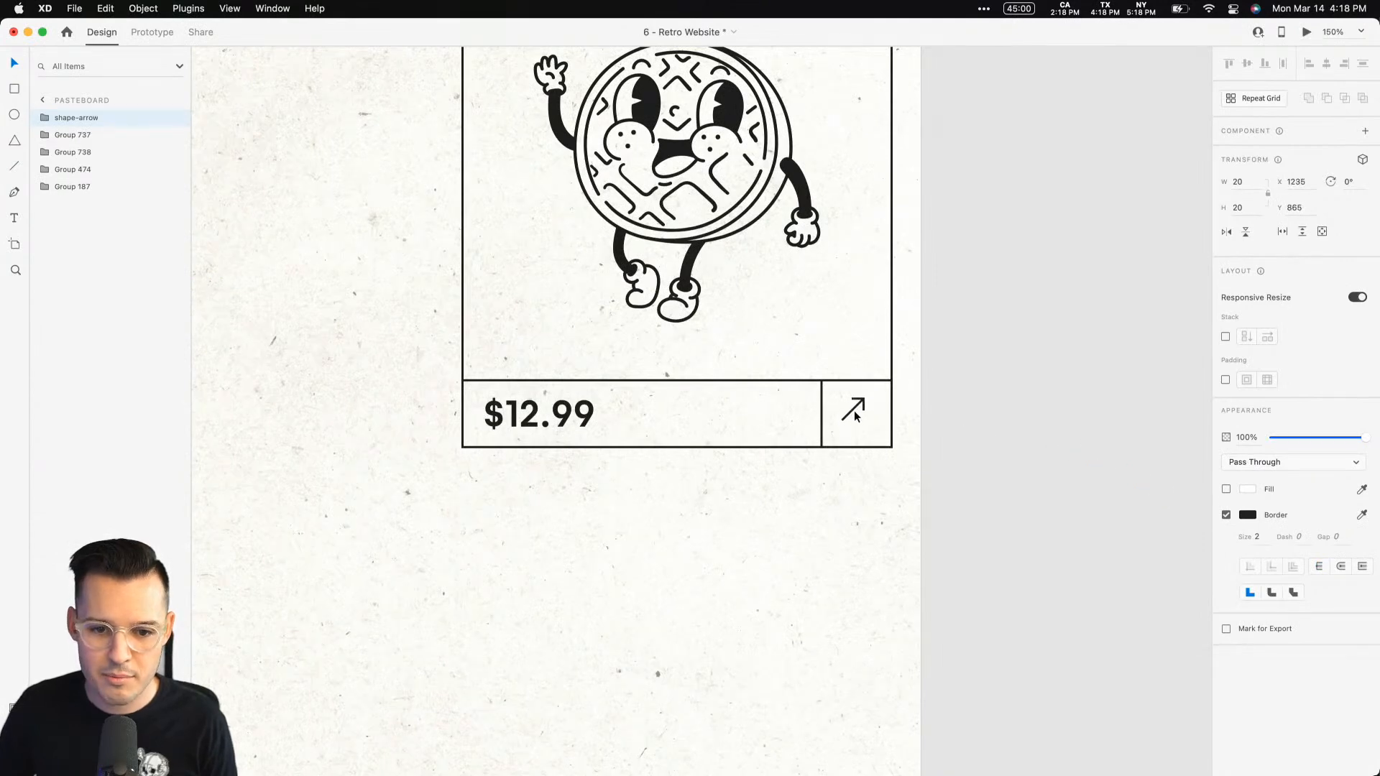
drag(854, 410, 855, 412)
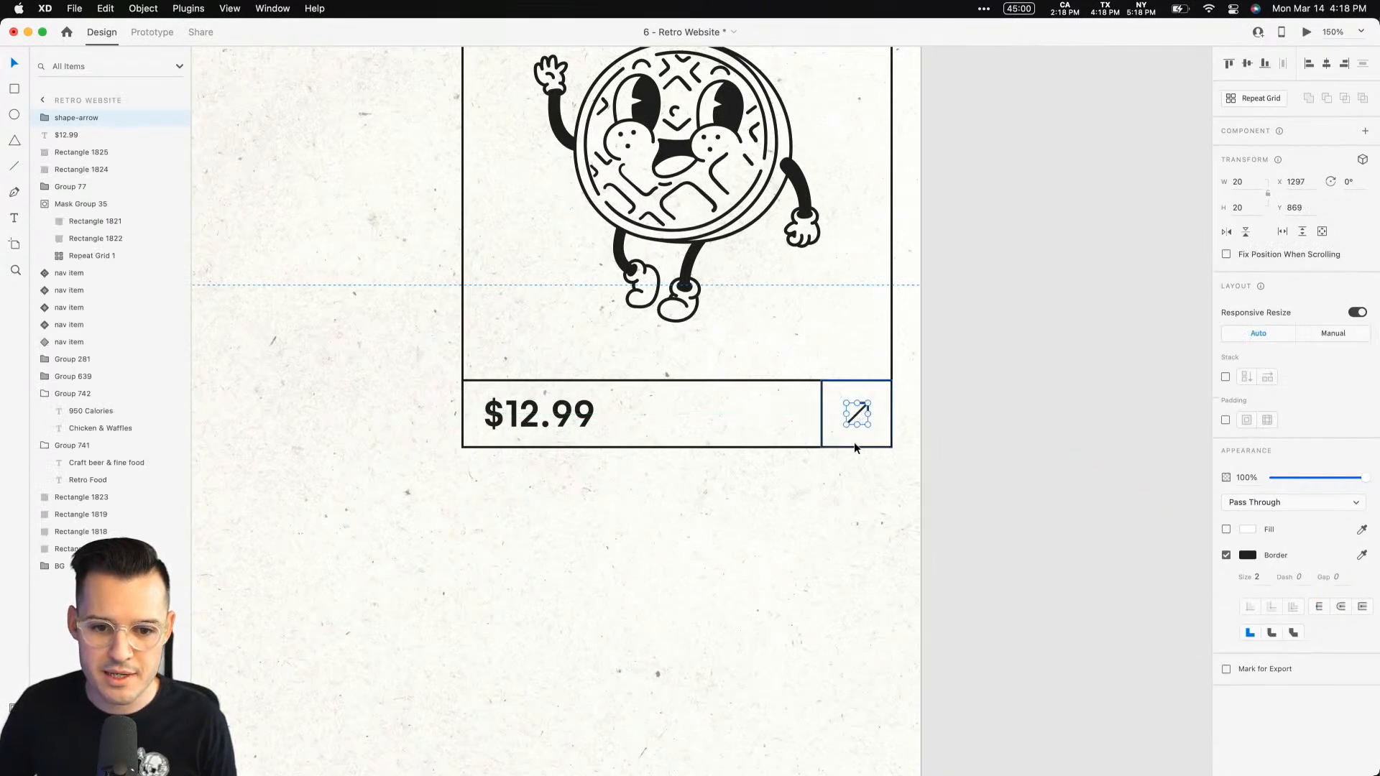
Group the arrow, the $12.99 price and the two strip rectangles, and test-move the group before undoing that move.
shift+click(857, 439)
shift+click(793, 434)
shift+click(582, 412)
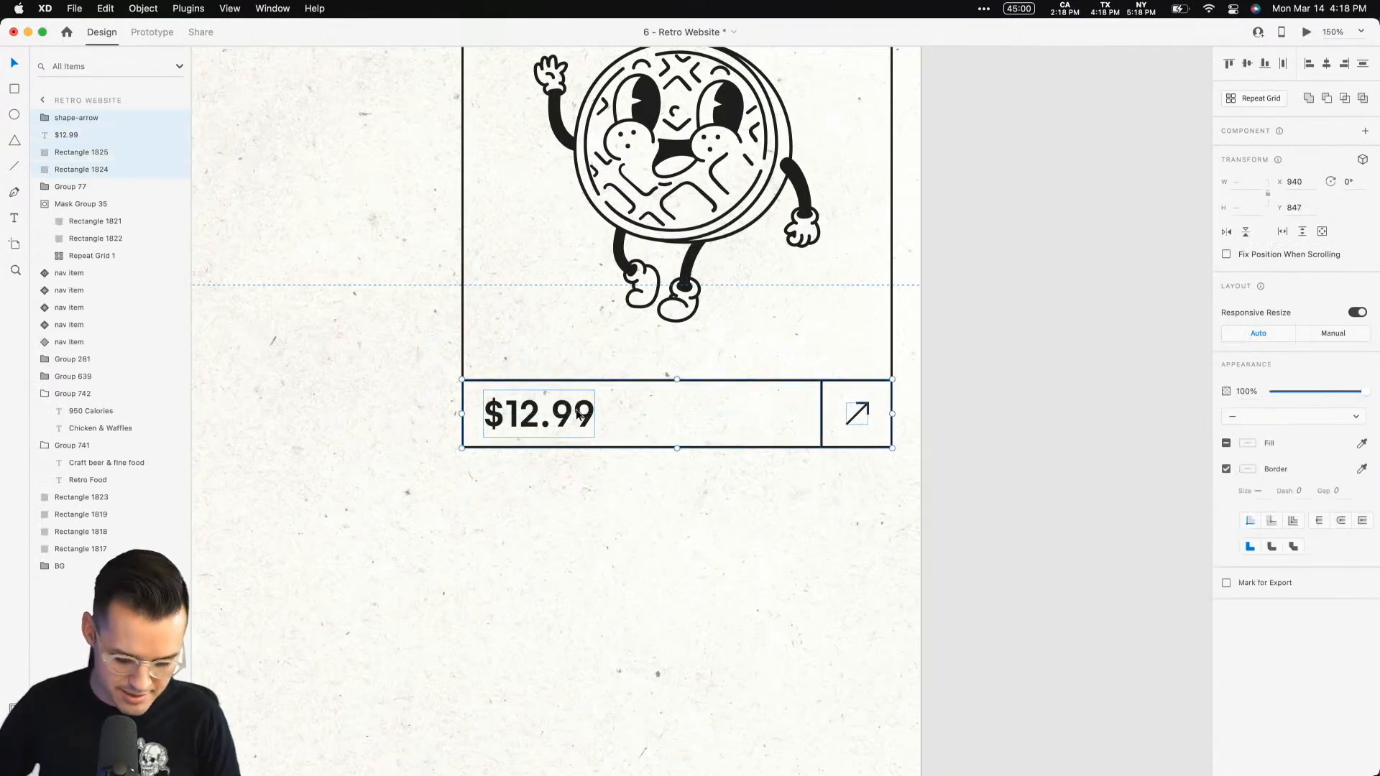
key(super+g)
drag(643, 432, 641, 564)
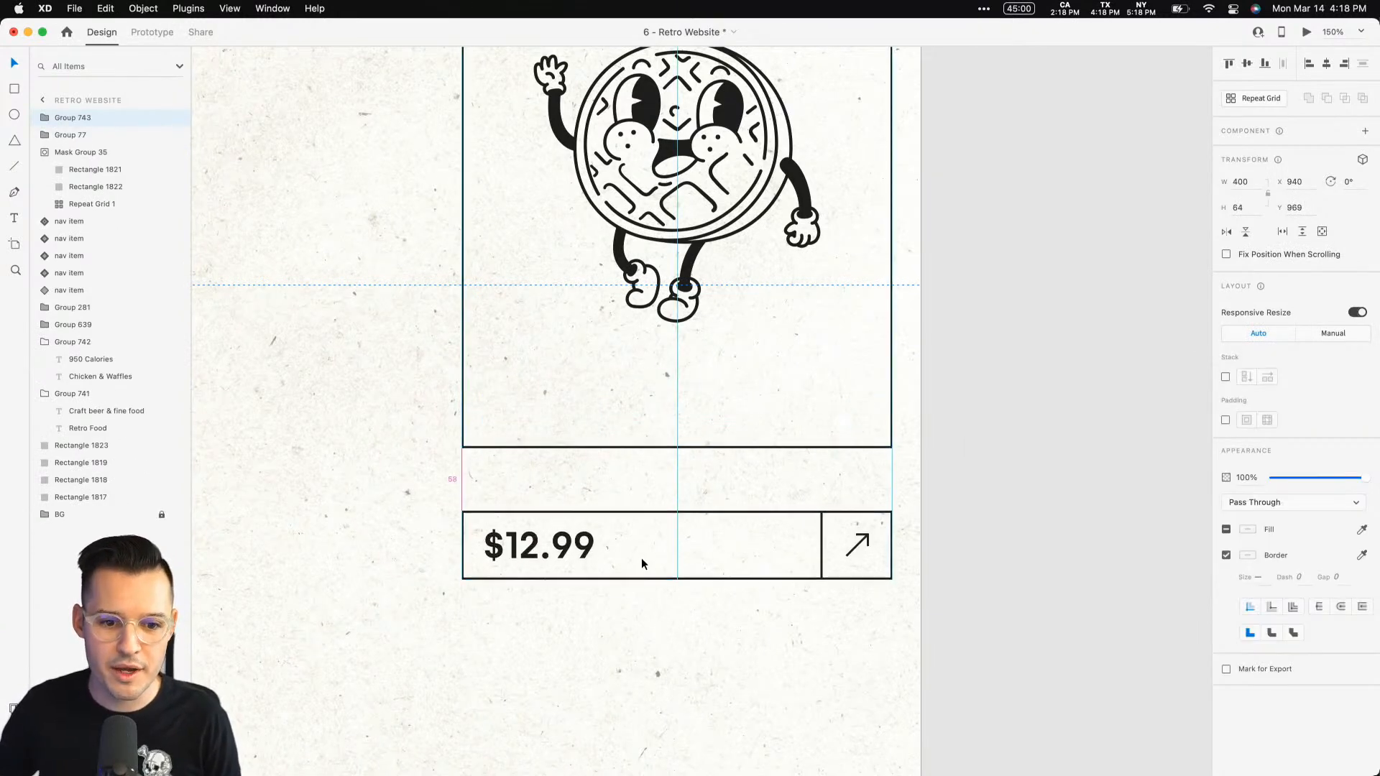
key(super+z)
Rename the price strip group as CTA and turn it into a component.
double_click(59, 119)
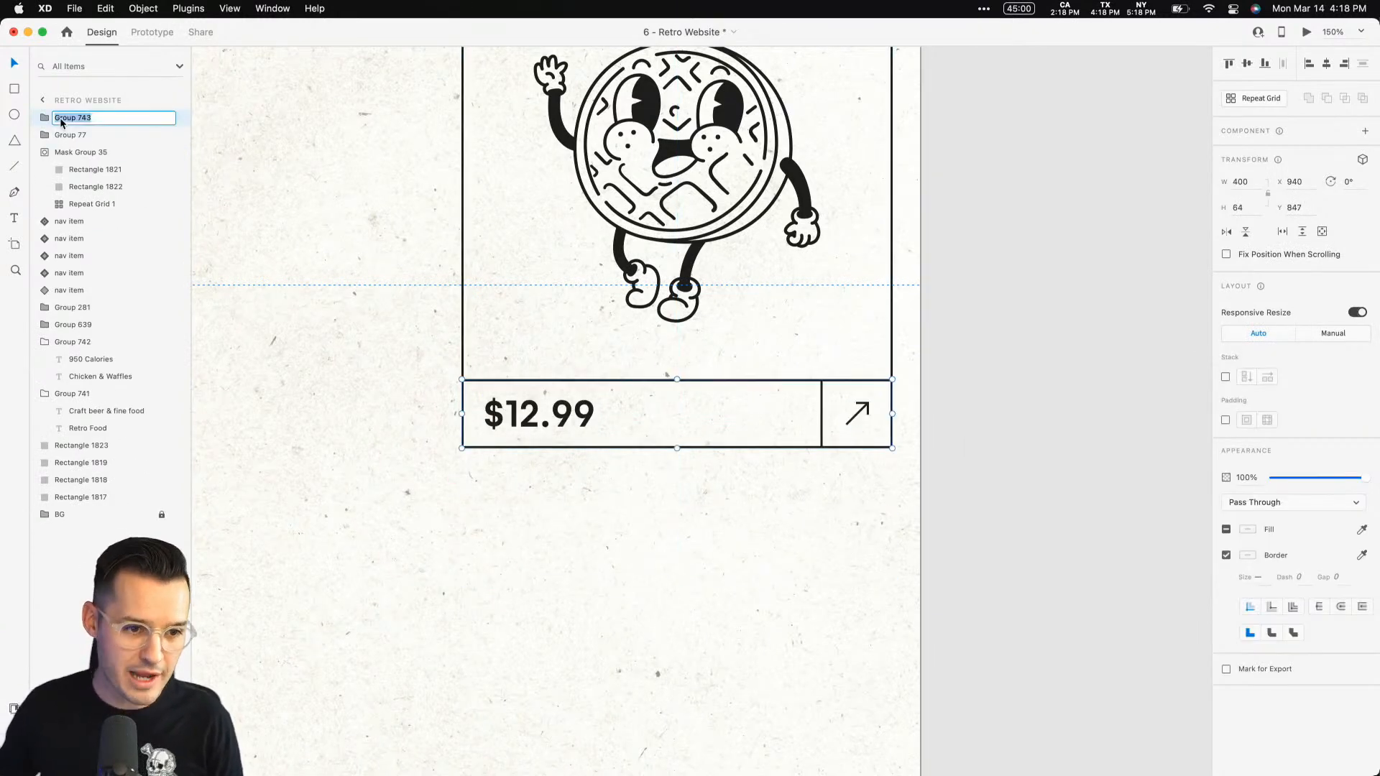
text(CTA)
key(Return)
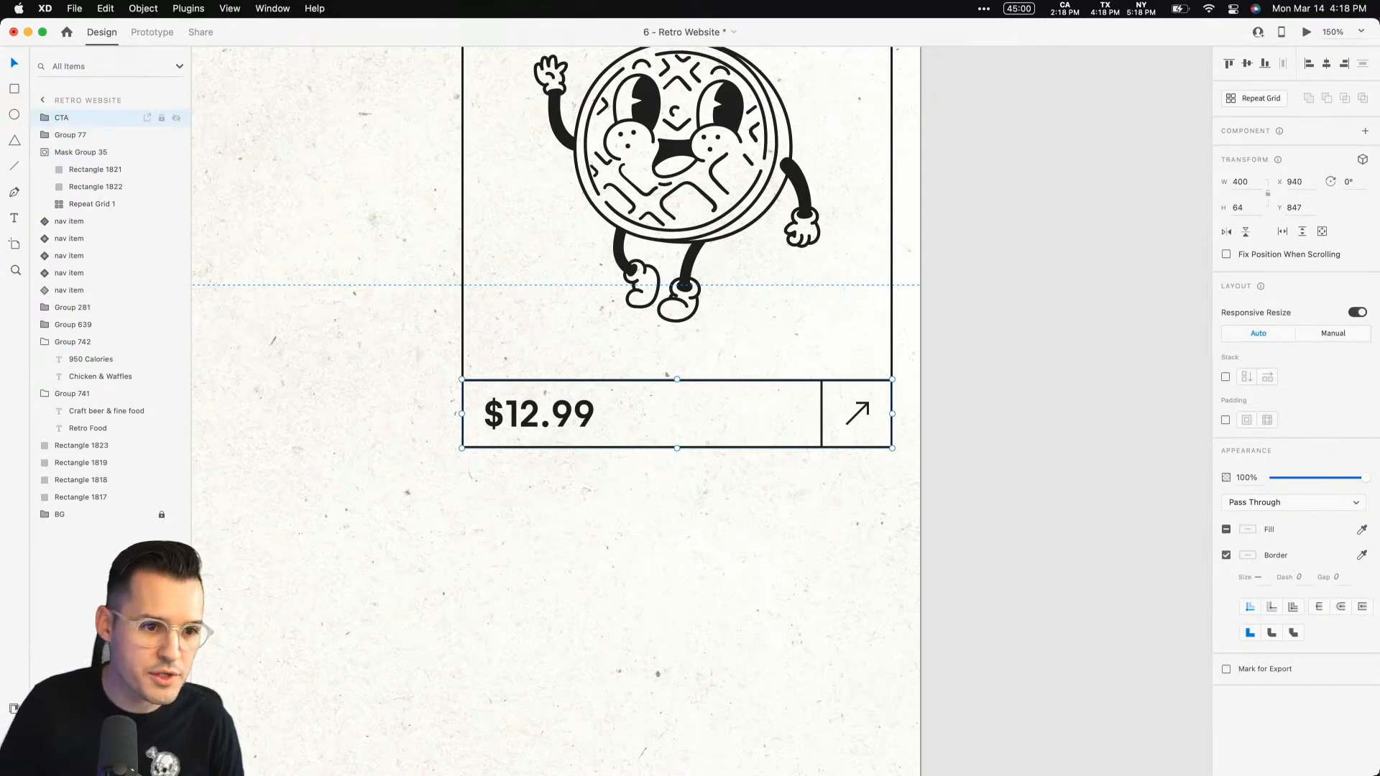
key(super+k)
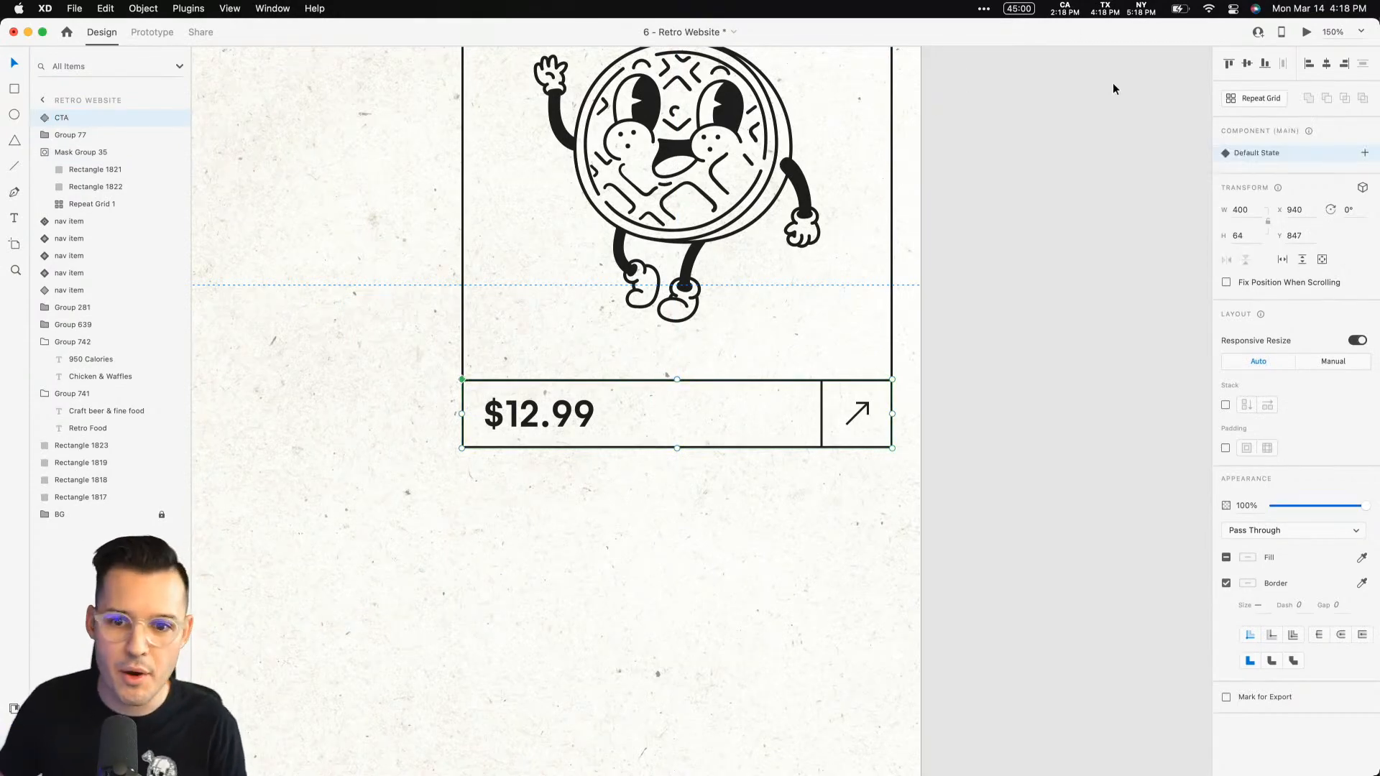
Switch the last HOME nav item to its Hover State and widen it to 271, up to the frame's edge.
scroll(994, 218, up, 10)
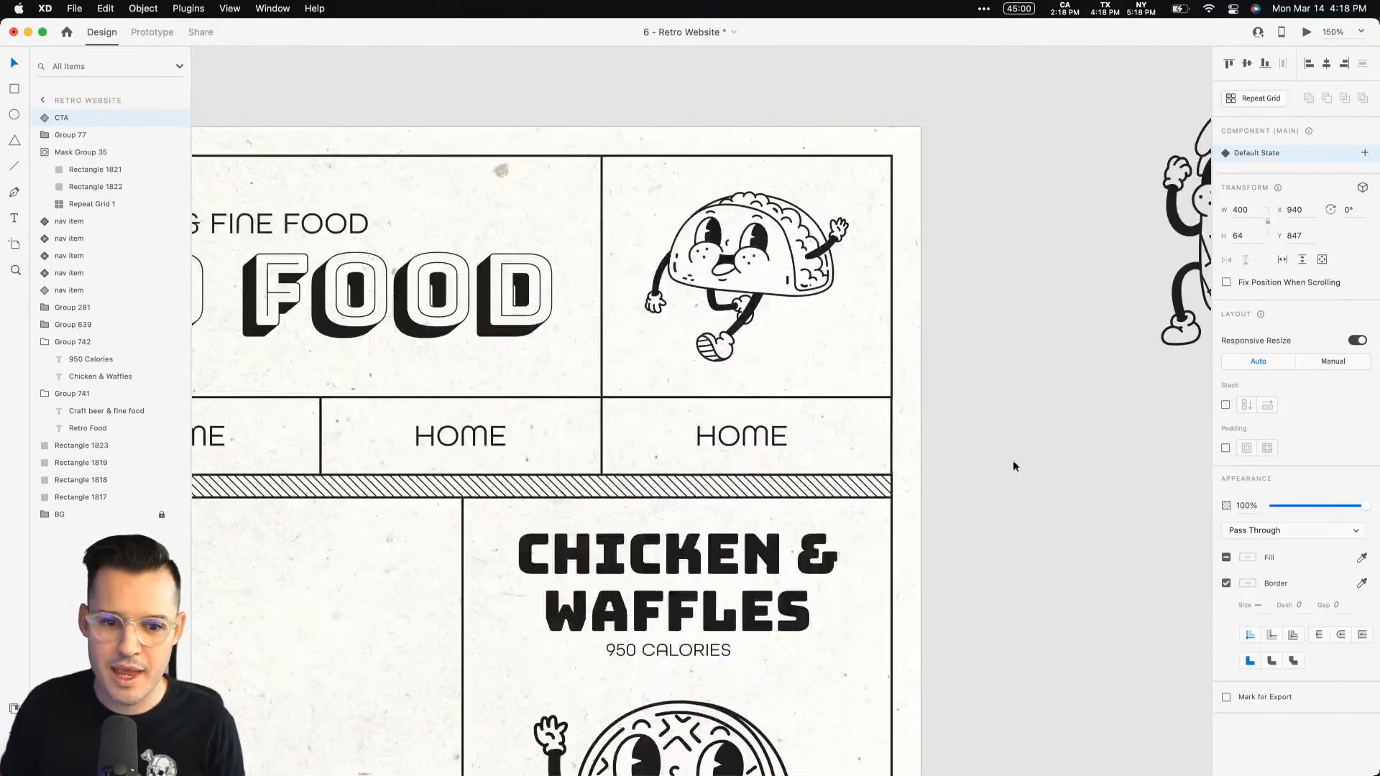
click(853, 439)
click(1300, 171)
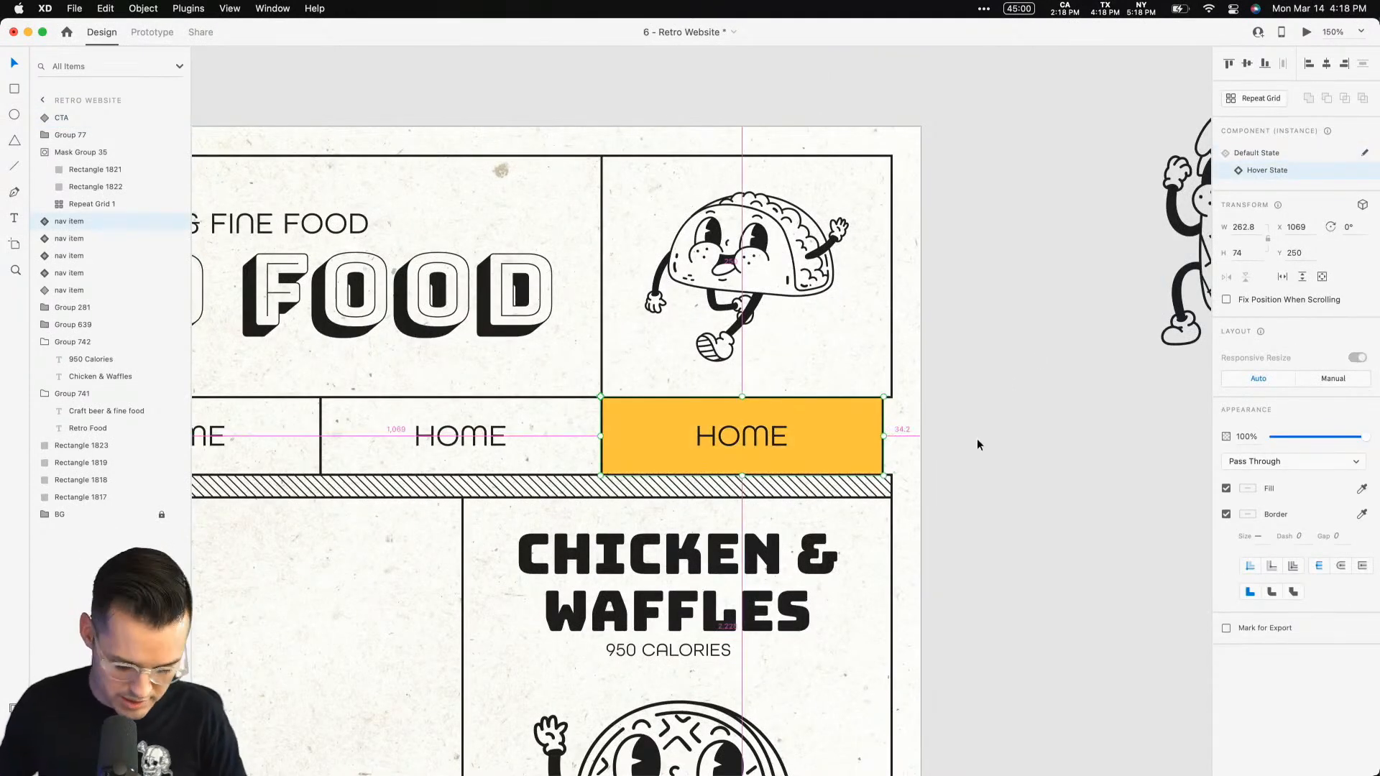
drag(883, 436, 891, 436)
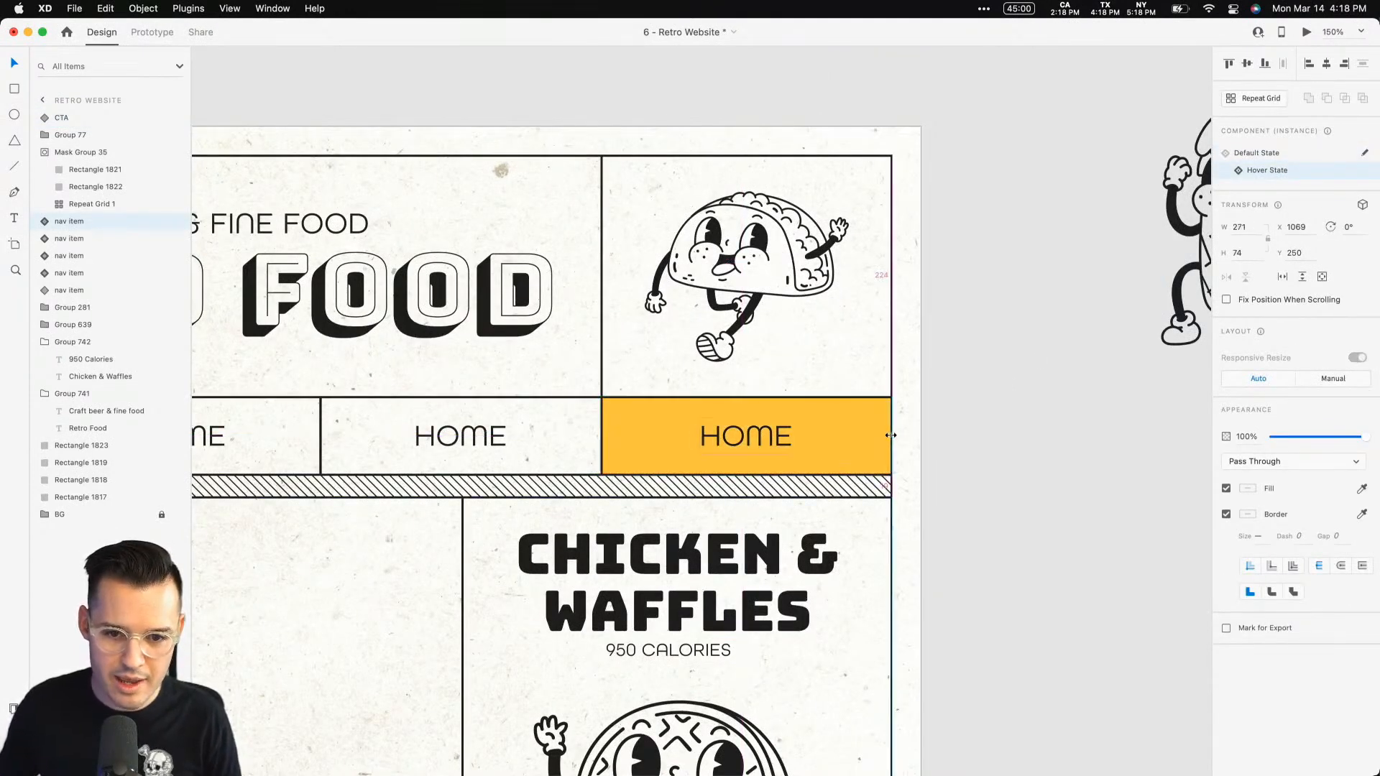
Open the fill colour of the nav item's hover rectangle, and switch the nav item back to its Default State.
double_click(883, 447)
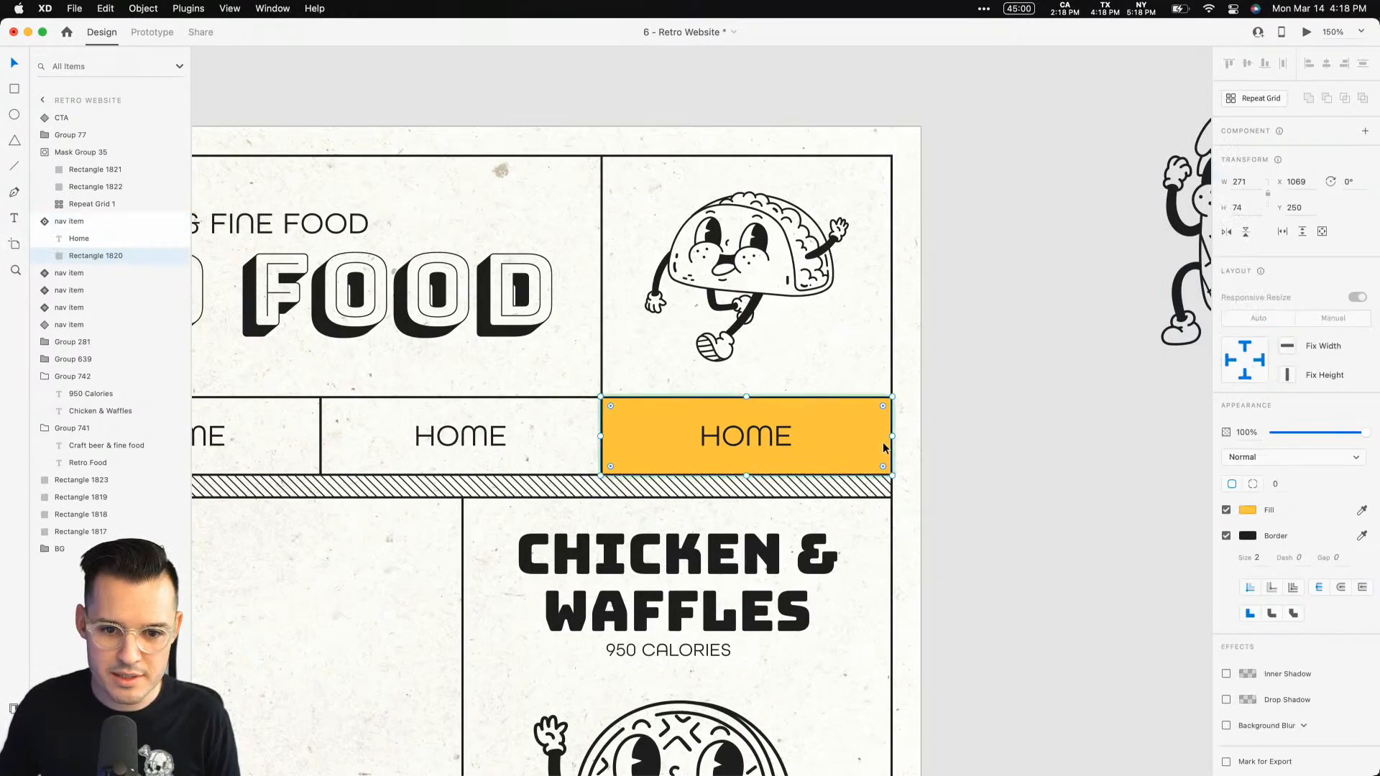
click(1246, 508)
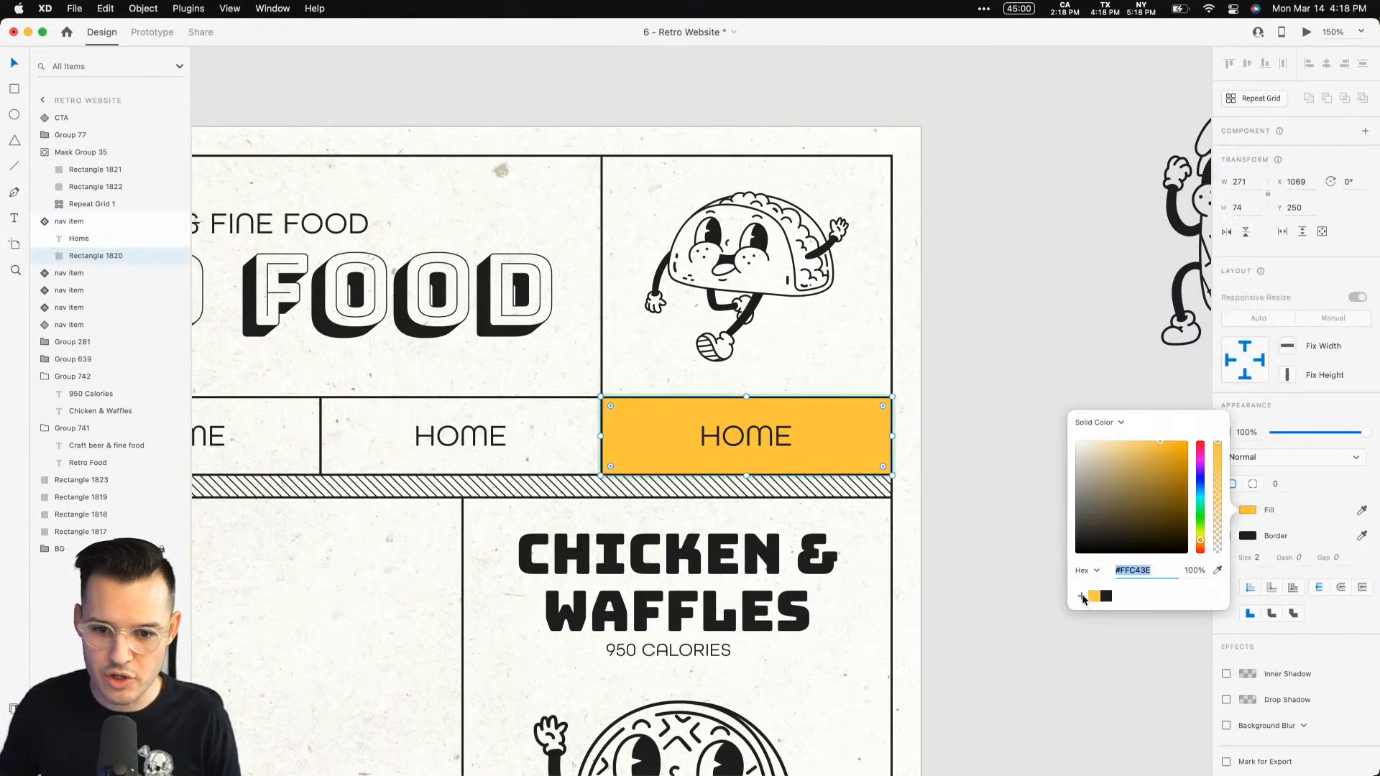
click(1006, 380)
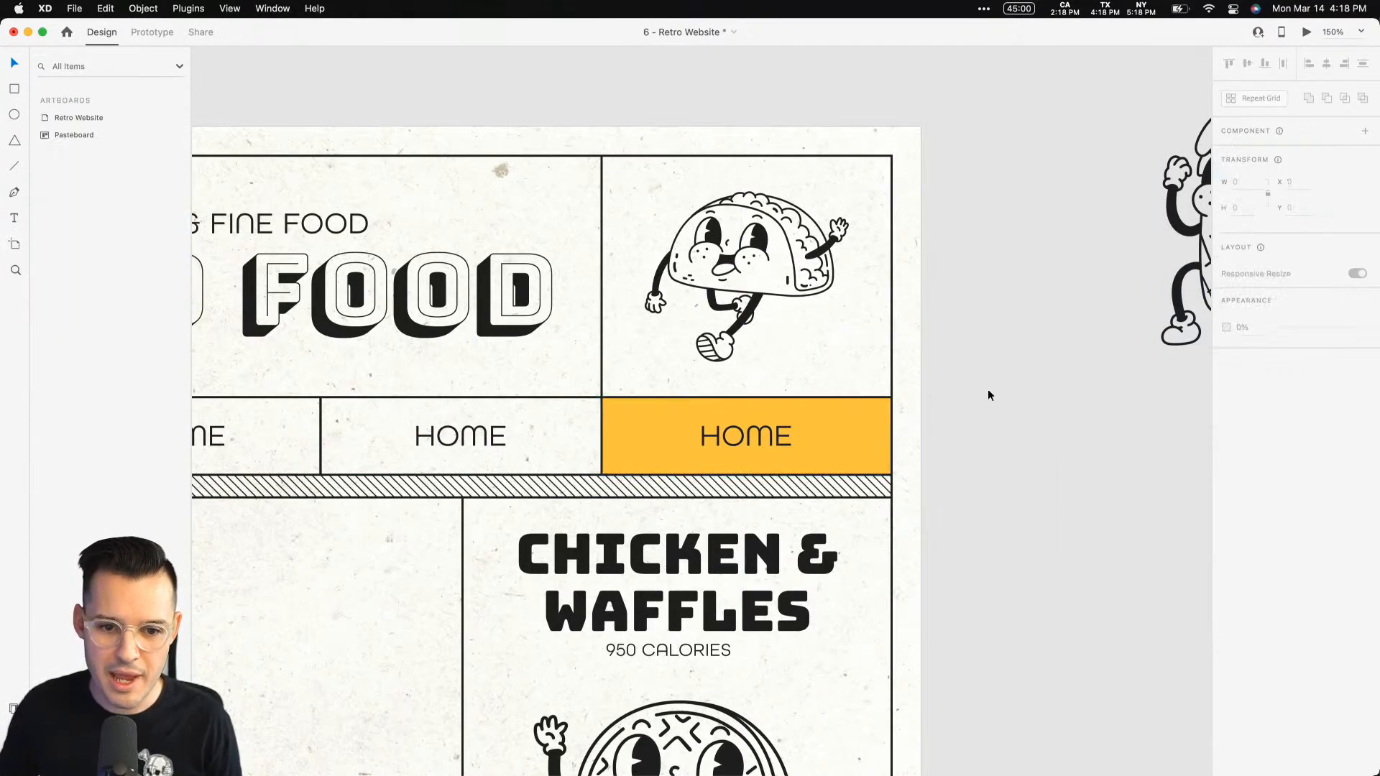
click(820, 441)
click(1257, 155)
Add a Hover State to the CTA component in the Chicken & Waffles card.
scroll(967, 479, down, 10)
key(z)
drag(367, 388, 367, 388)
click(571, 472)
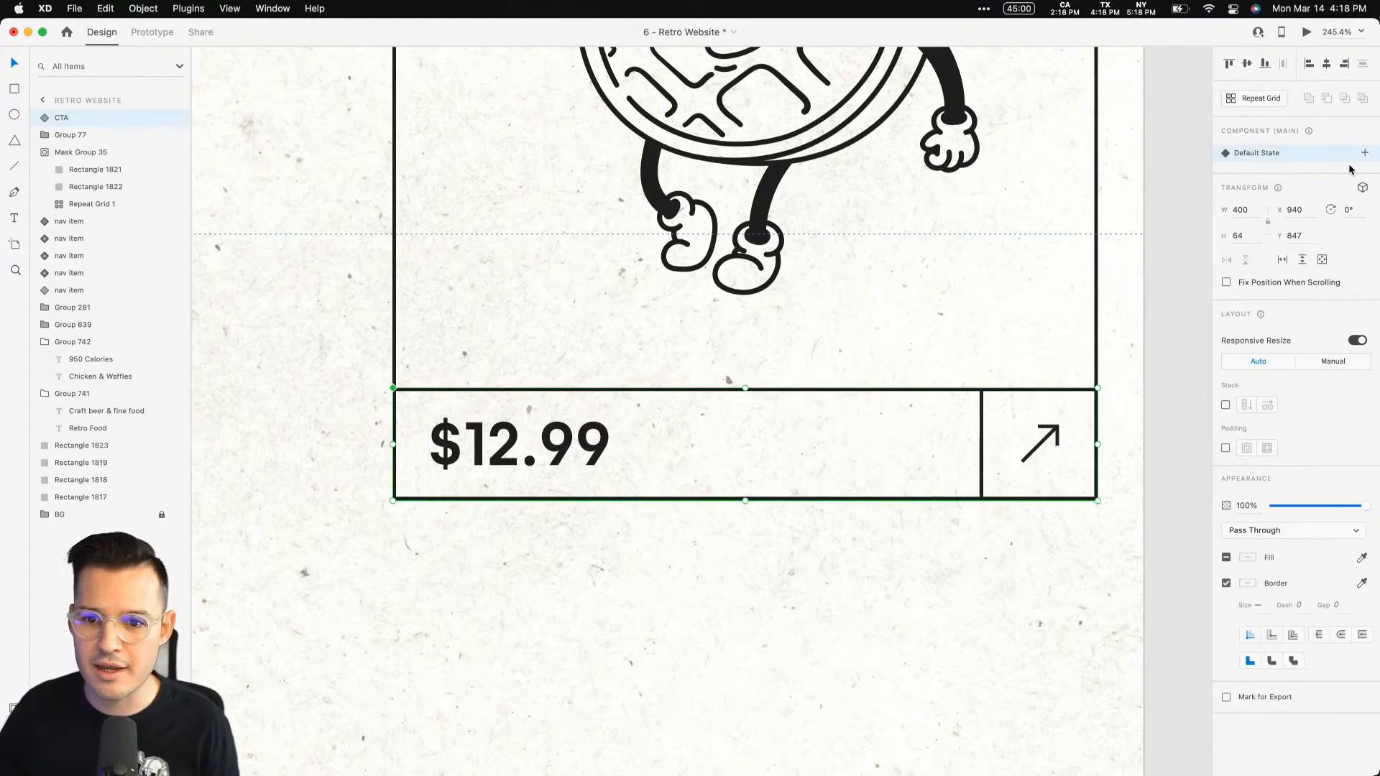
click(1364, 153)
click(1295, 194)
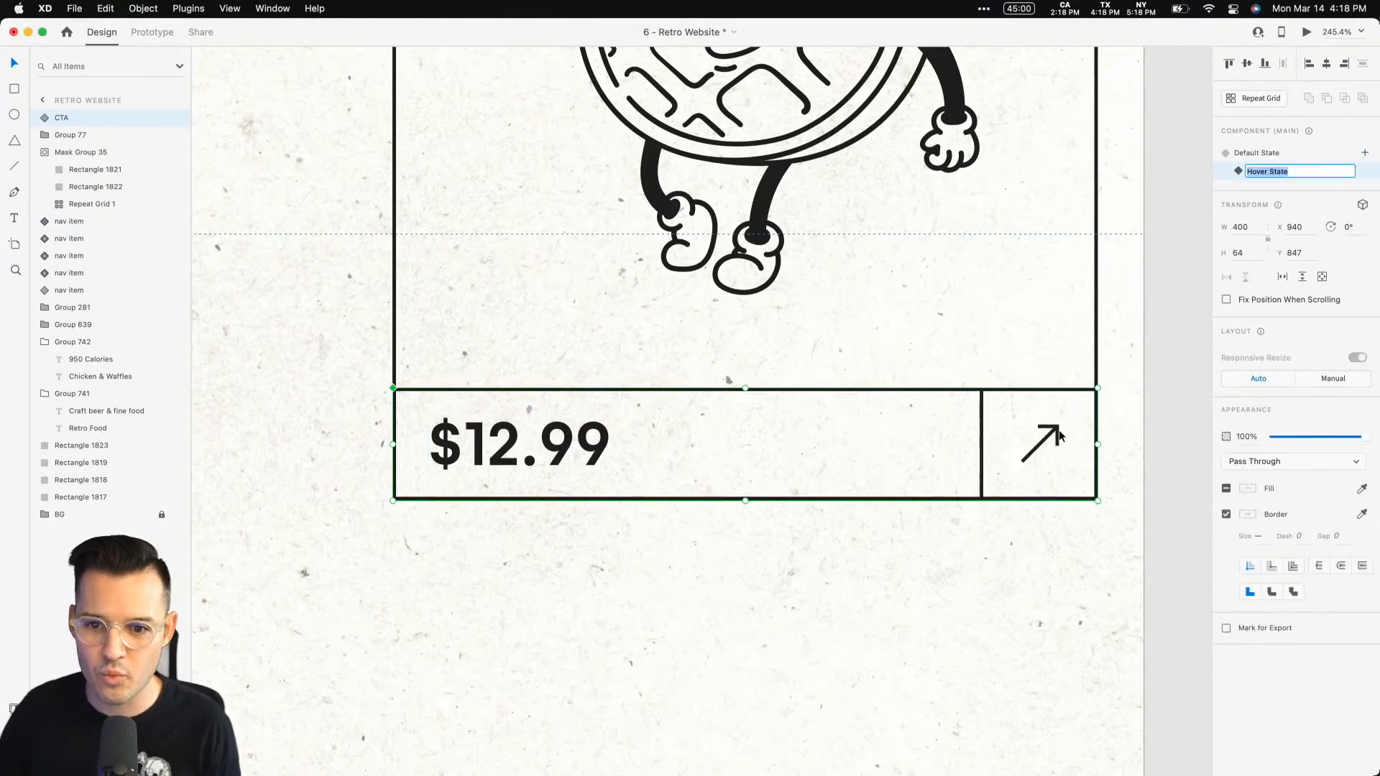
click(1136, 392)
Rotate the arrow icon in the CTA's hover state so that it points diagonally down to the right.
click(1052, 436)
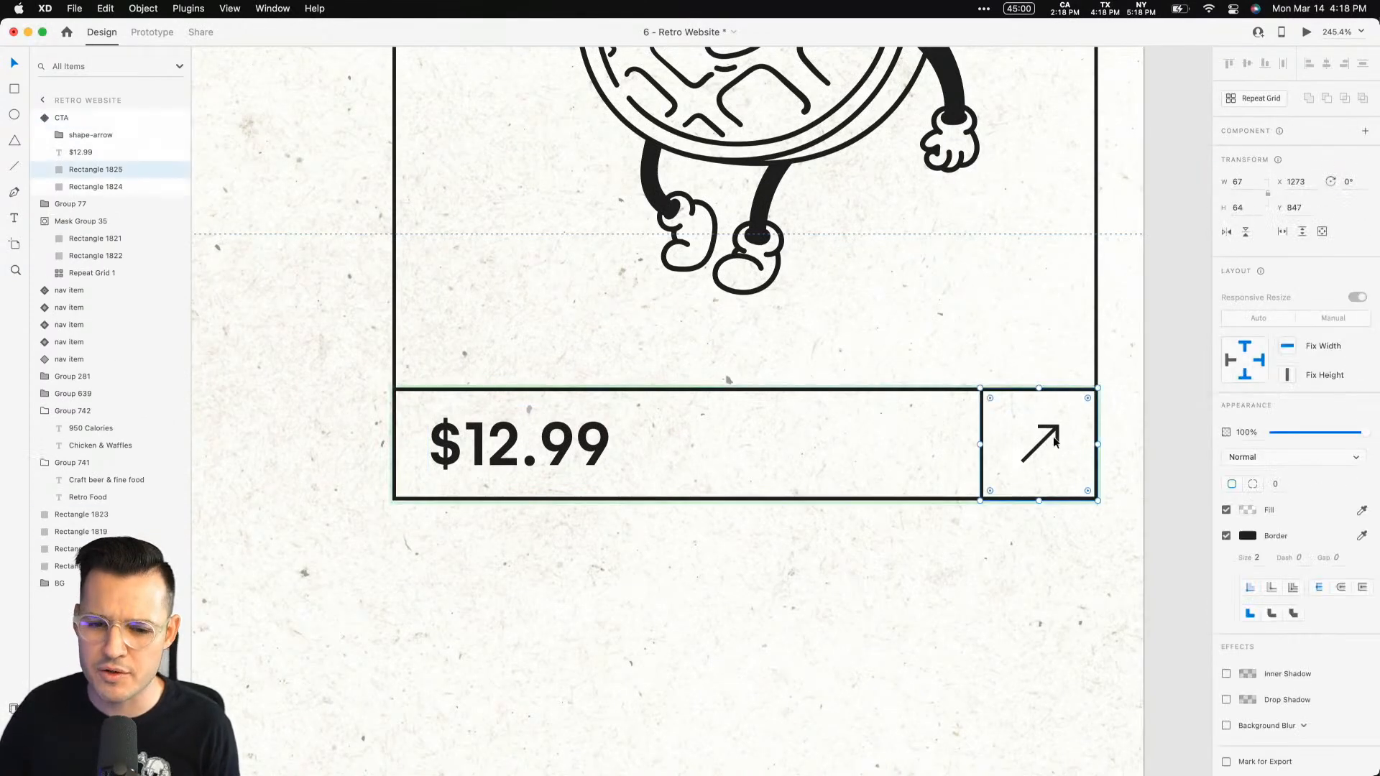
double_click(1052, 432)
drag(1061, 426, 1056, 465)
Fill the arrow cell of the CTA's hover state with the yellow #FFC43E swatch, after undoing a trial widening of the cell.
click(1082, 402)
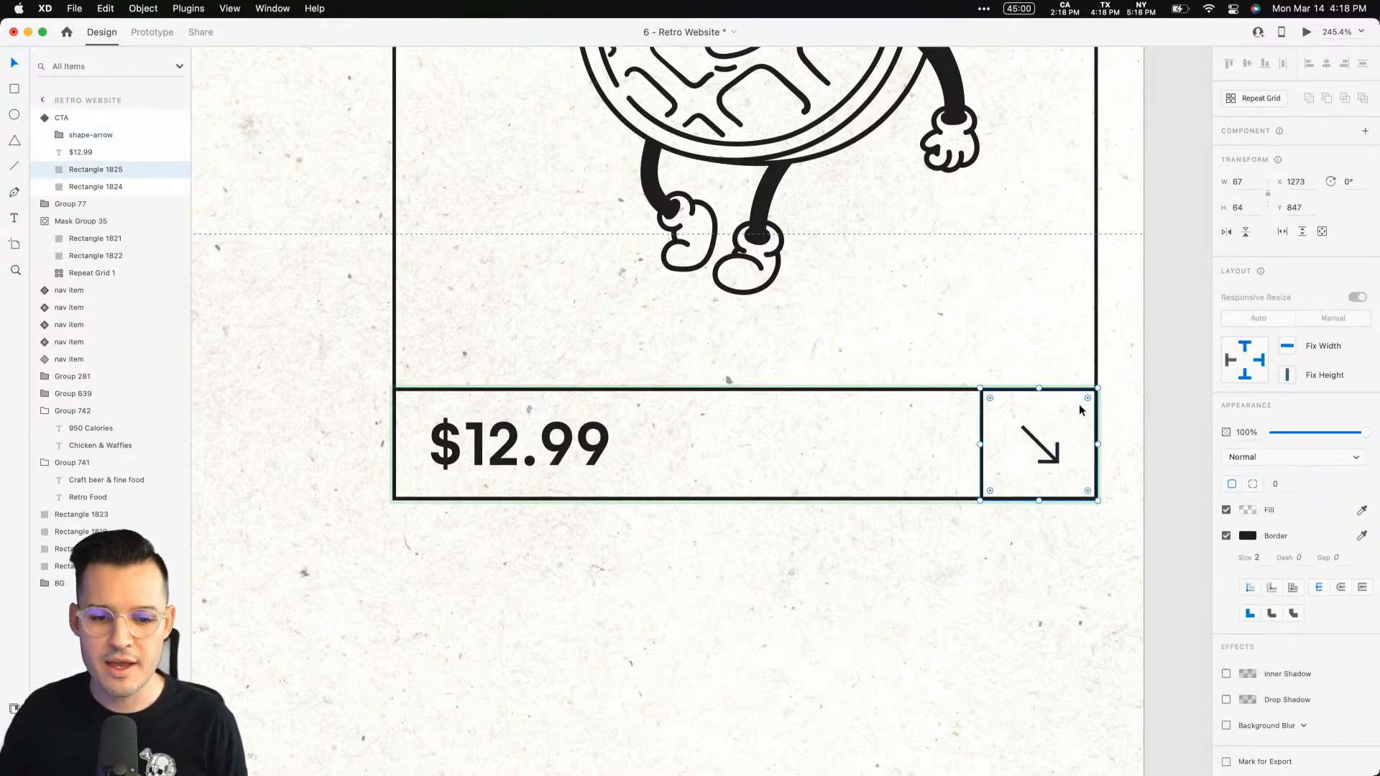
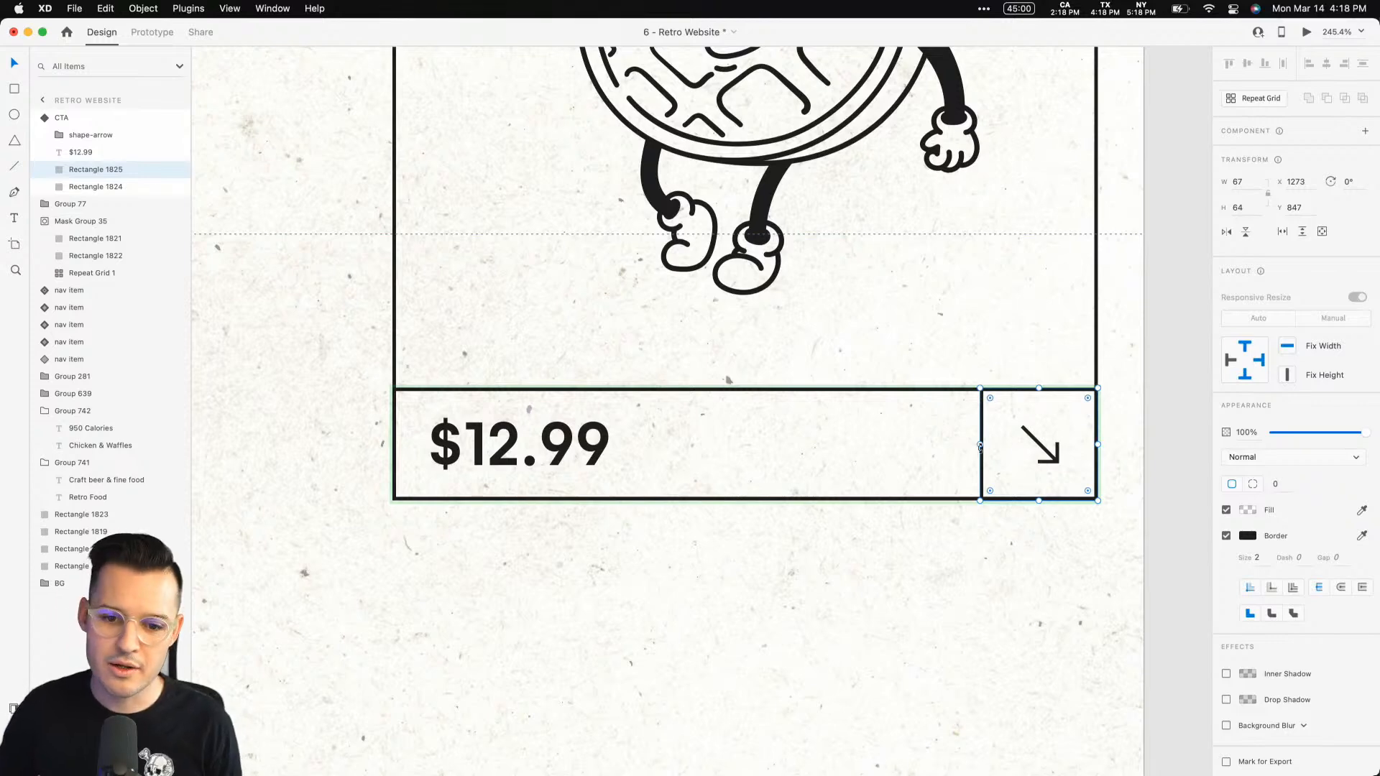
drag(980, 445, 763, 444)
key(super+z)
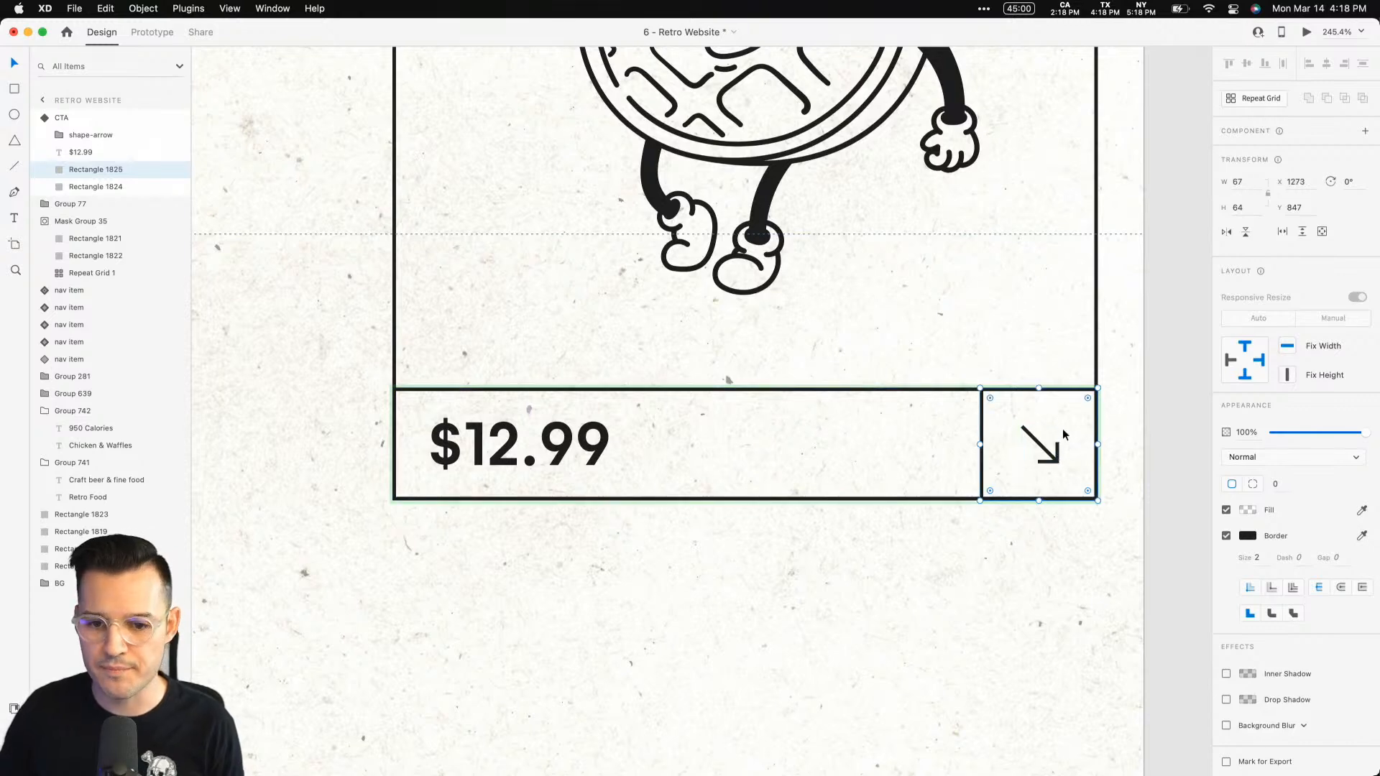
click(1248, 511)
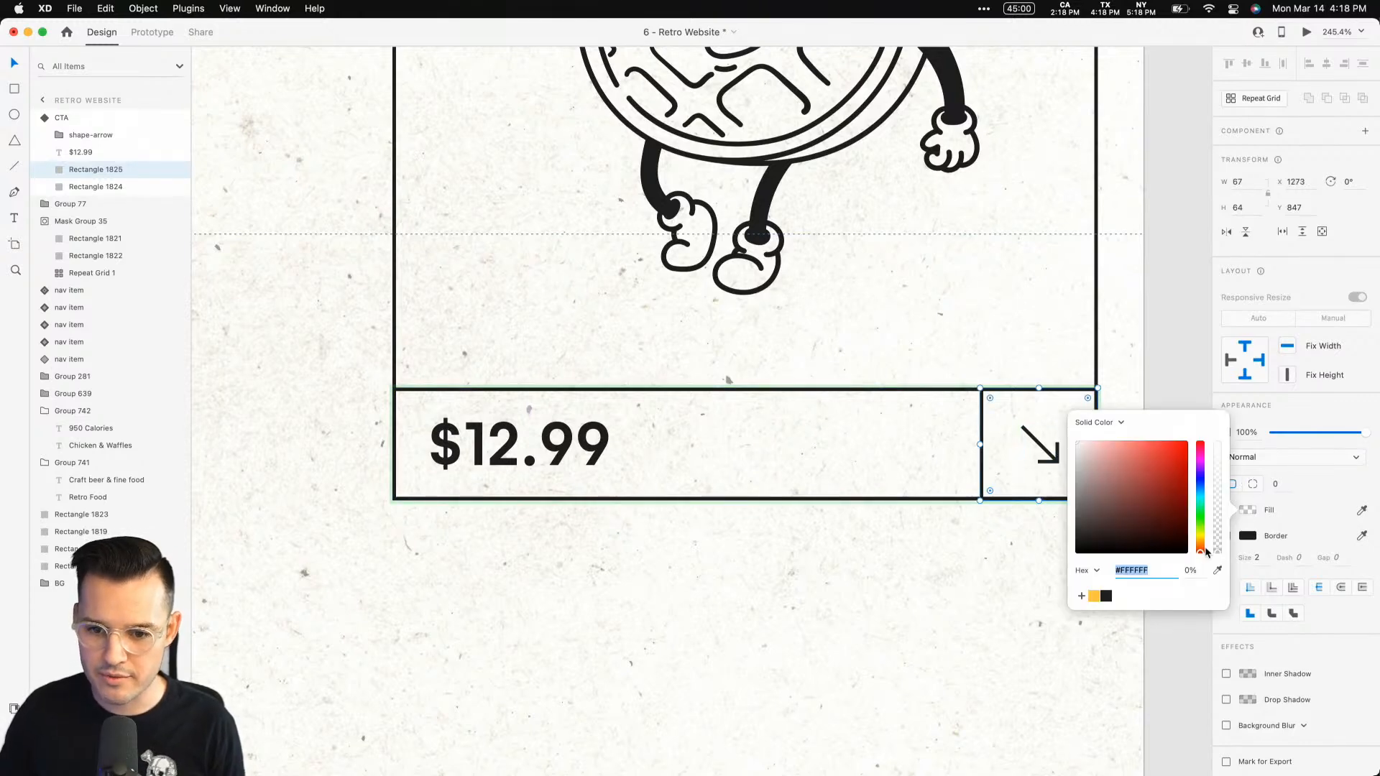
click(1094, 596)
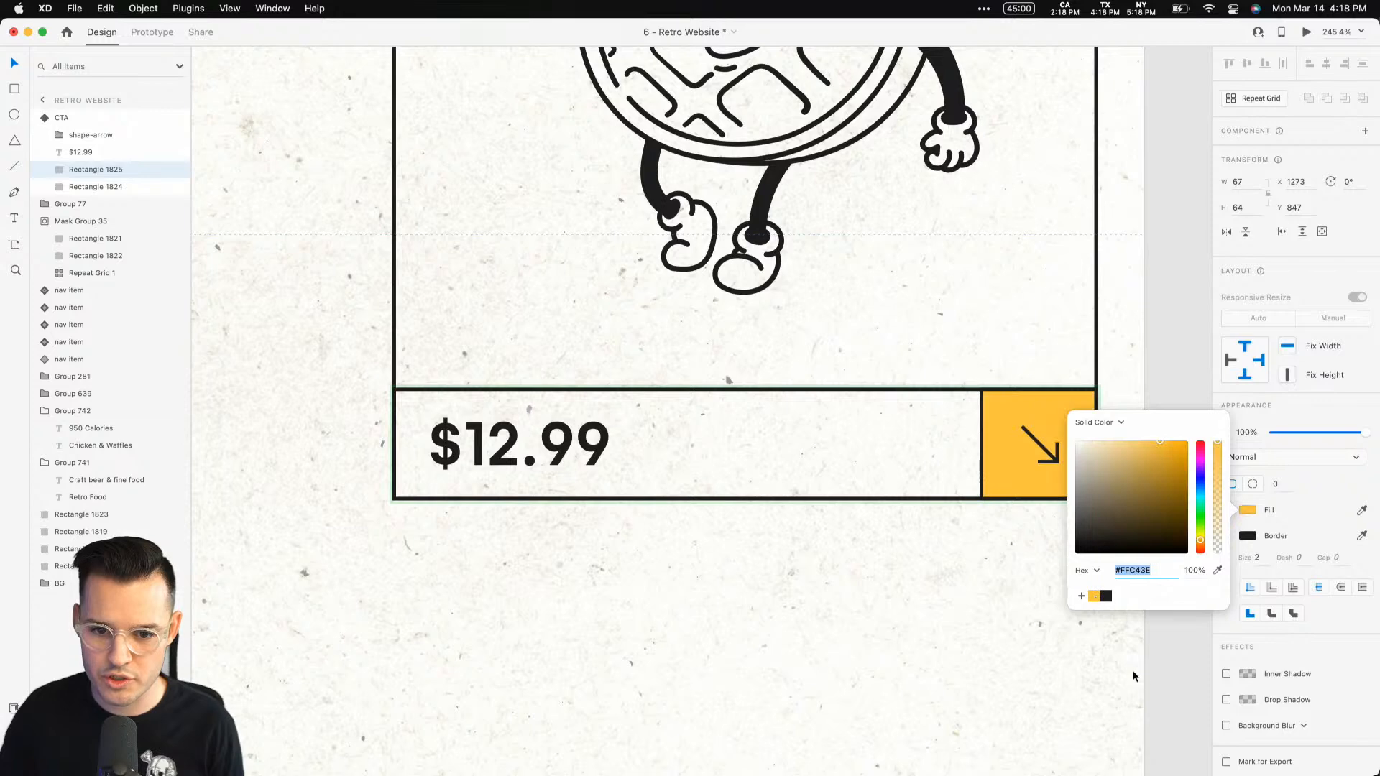
click(1158, 671)
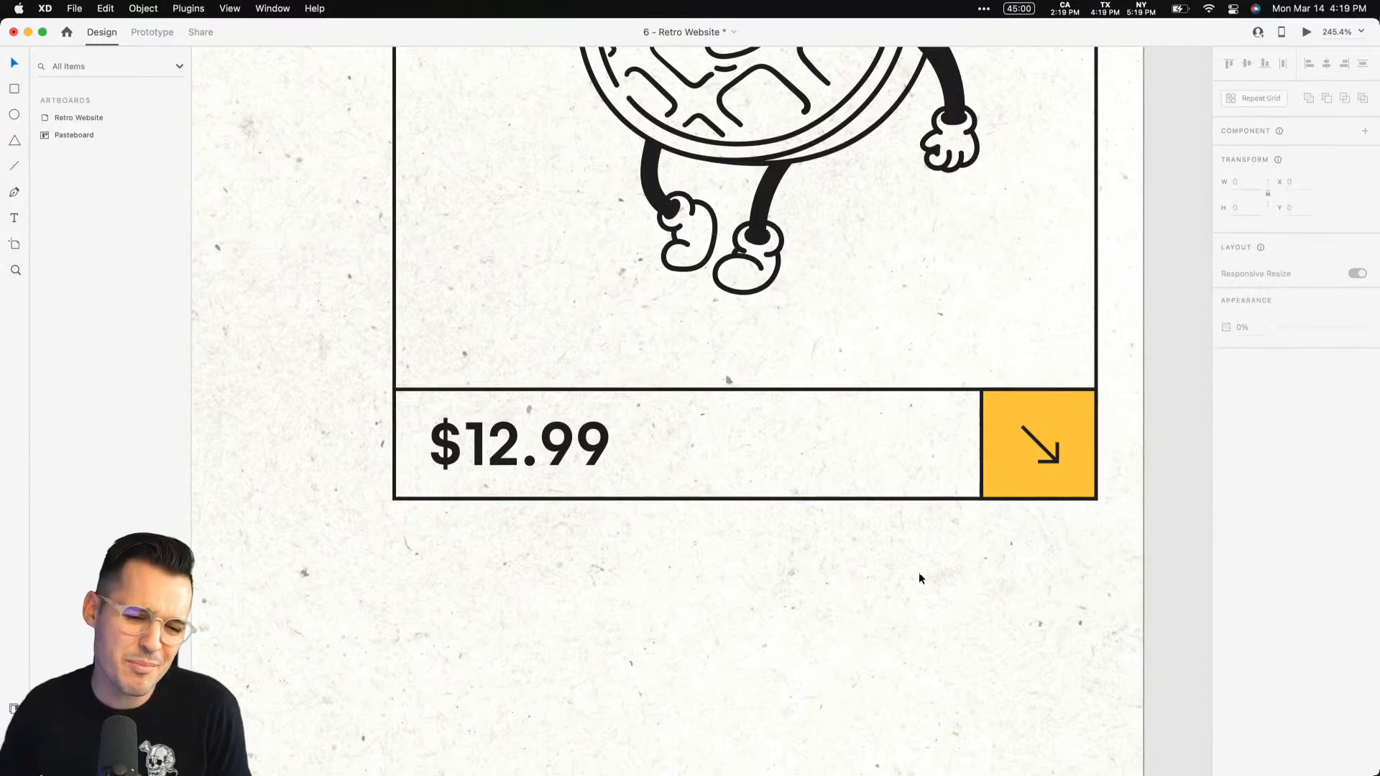
Shift the $12.99 text in the hover state right to X 968, and return the CTA to its Default State.
double_click(579, 445)
drag(579, 446, 592, 446)
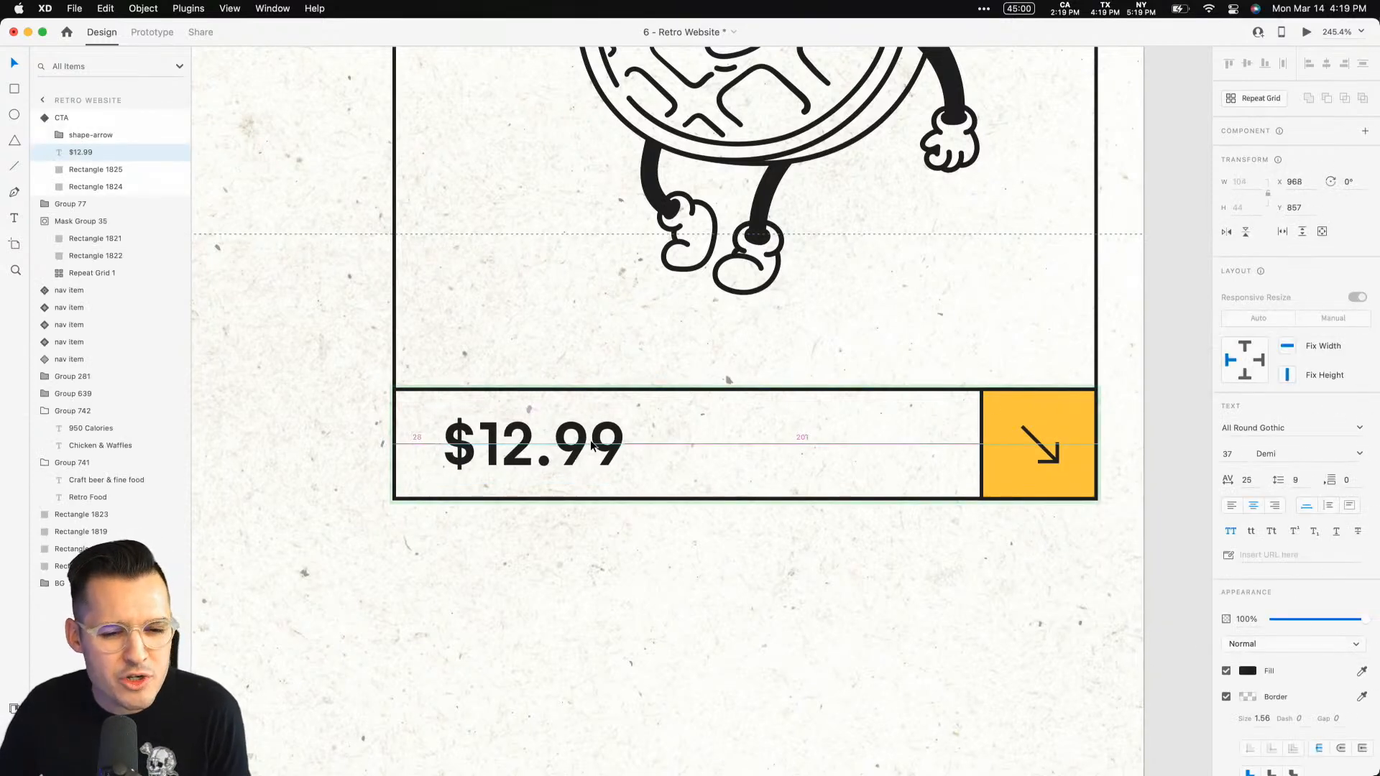
click(1178, 434)
click(1028, 430)
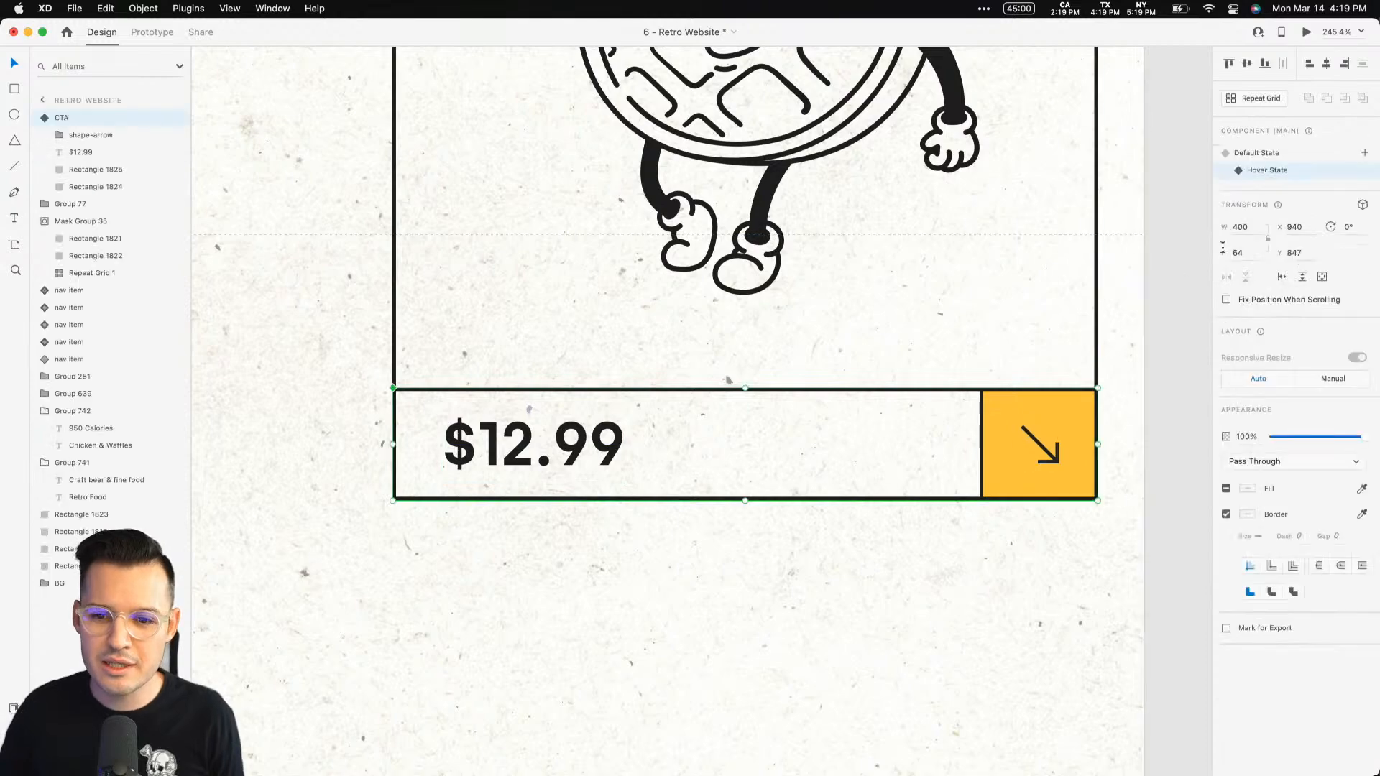
click(1264, 151)
click(1184, 196)
Preview the prototype and check the hover behaviour of the nav items and the card's CTA.
key(super+minus)
key(super+minus)
key(super+minus)
key(super+minus)
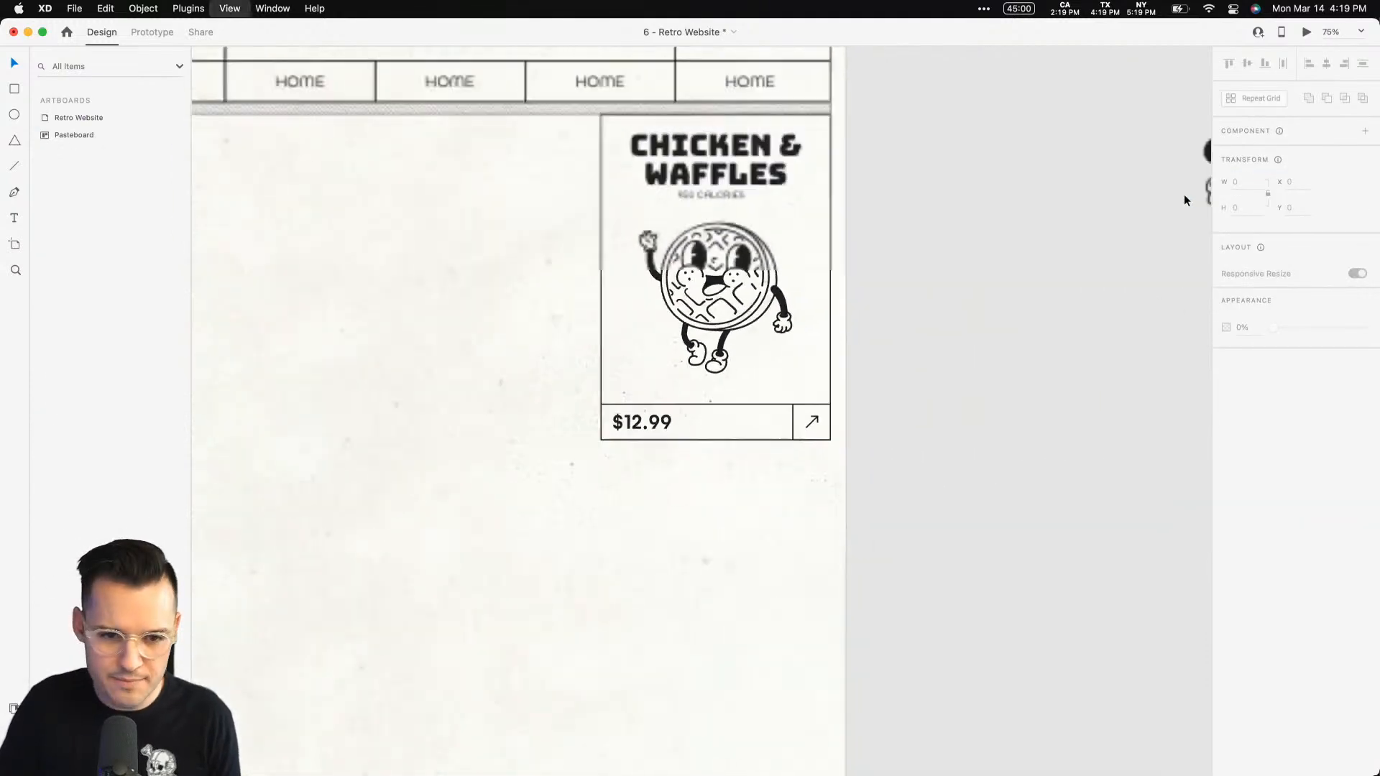
click(1306, 32)
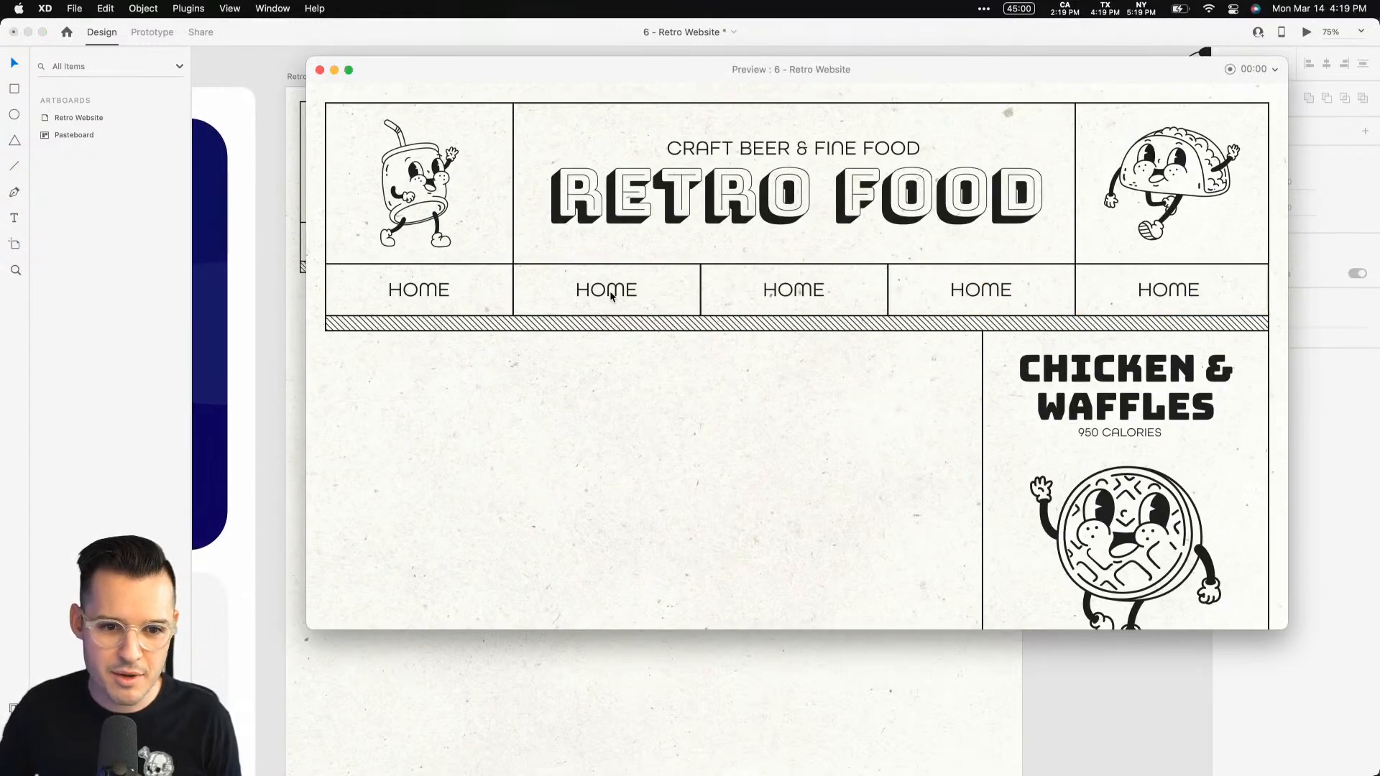
scroll(832, 456, down, 3)
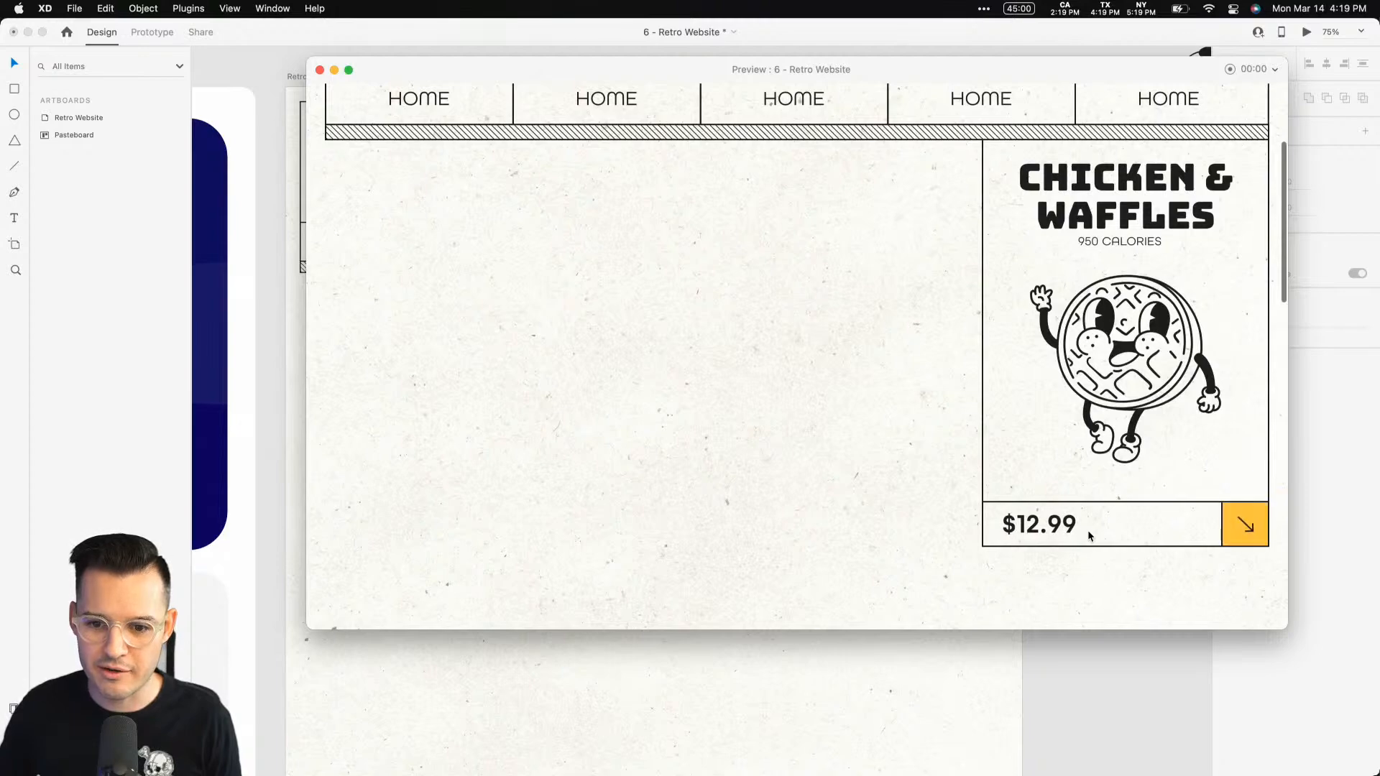
click(321, 70)
Group the whole Chicken & Waffles card and place a copy directly beneath it at X 940, Y 909.
scroll(1038, 355, down, 2)
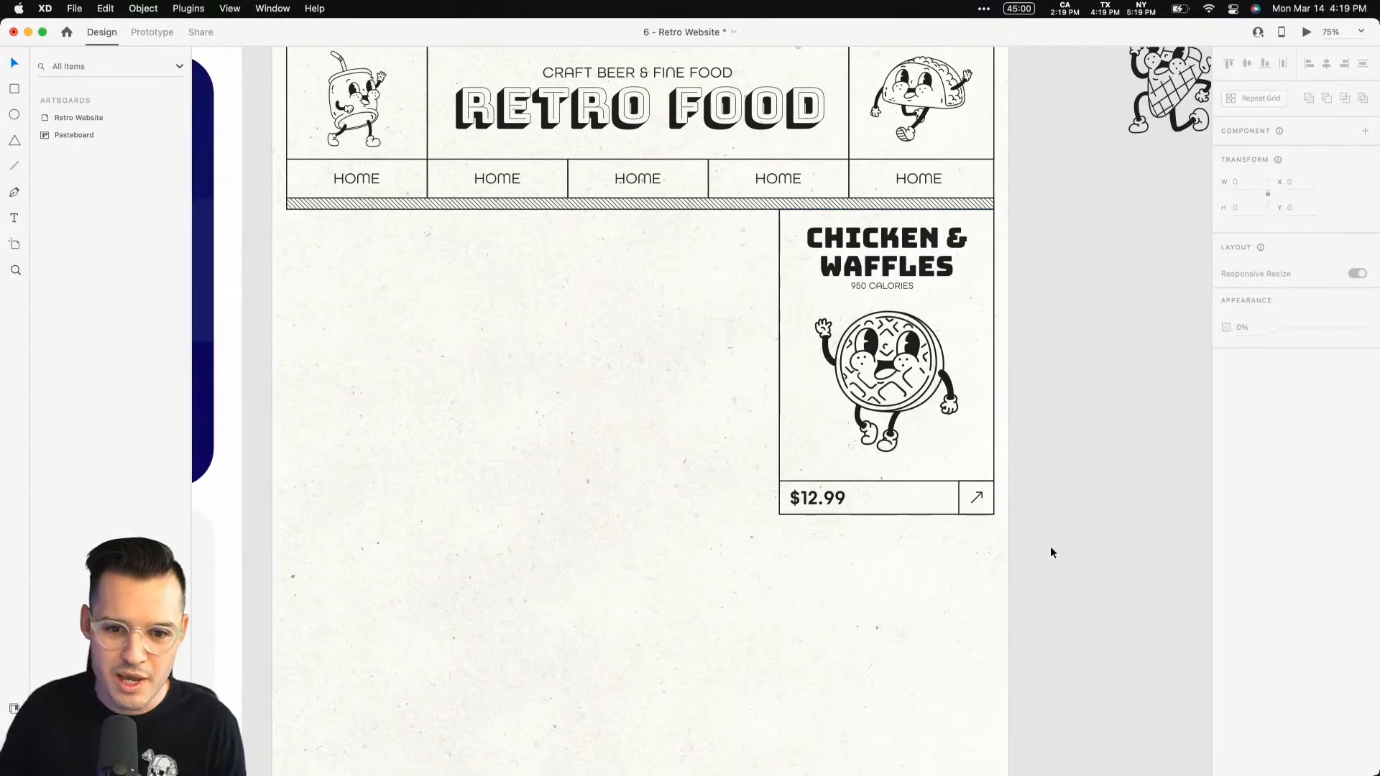
drag(1049, 543, 748, 240)
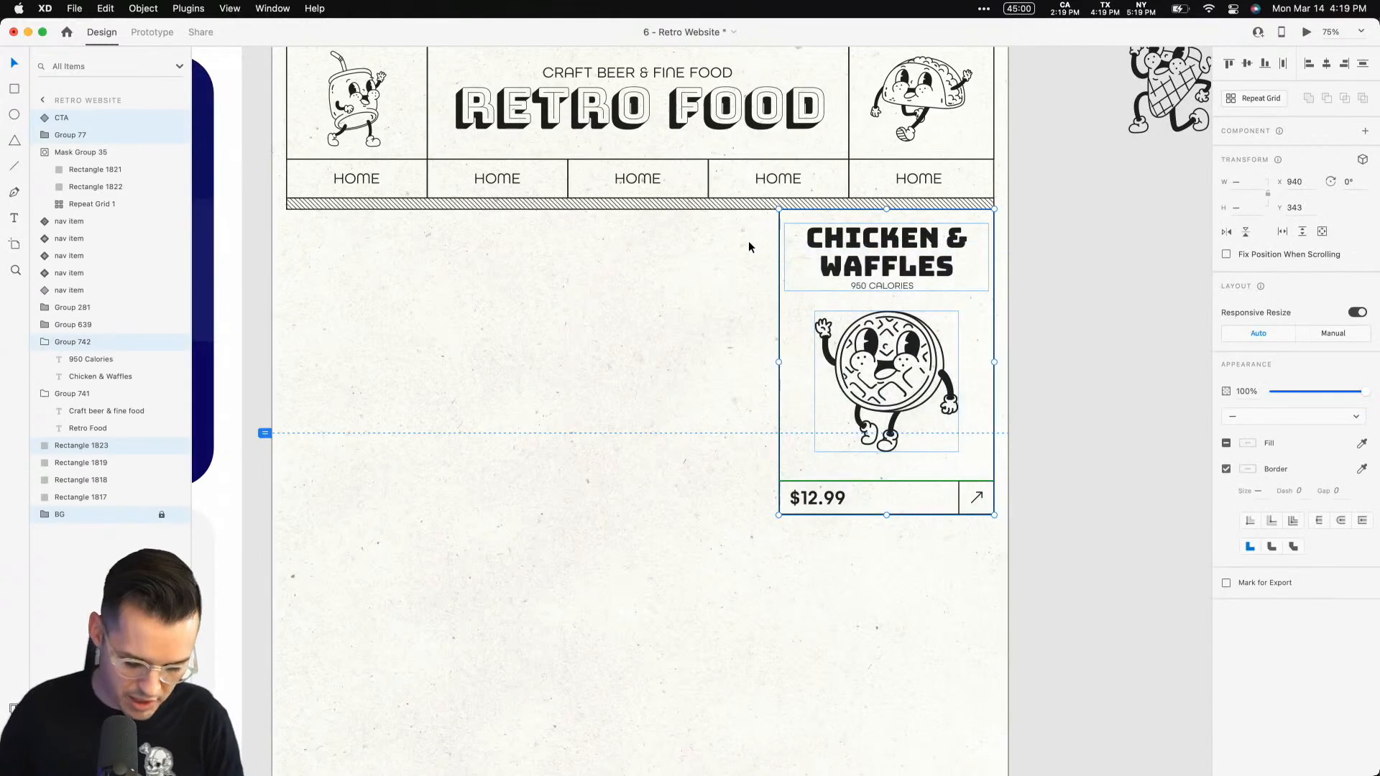
key(super+g)
drag(870, 275, 878, 548)
drag(992, 557, 559, 625)
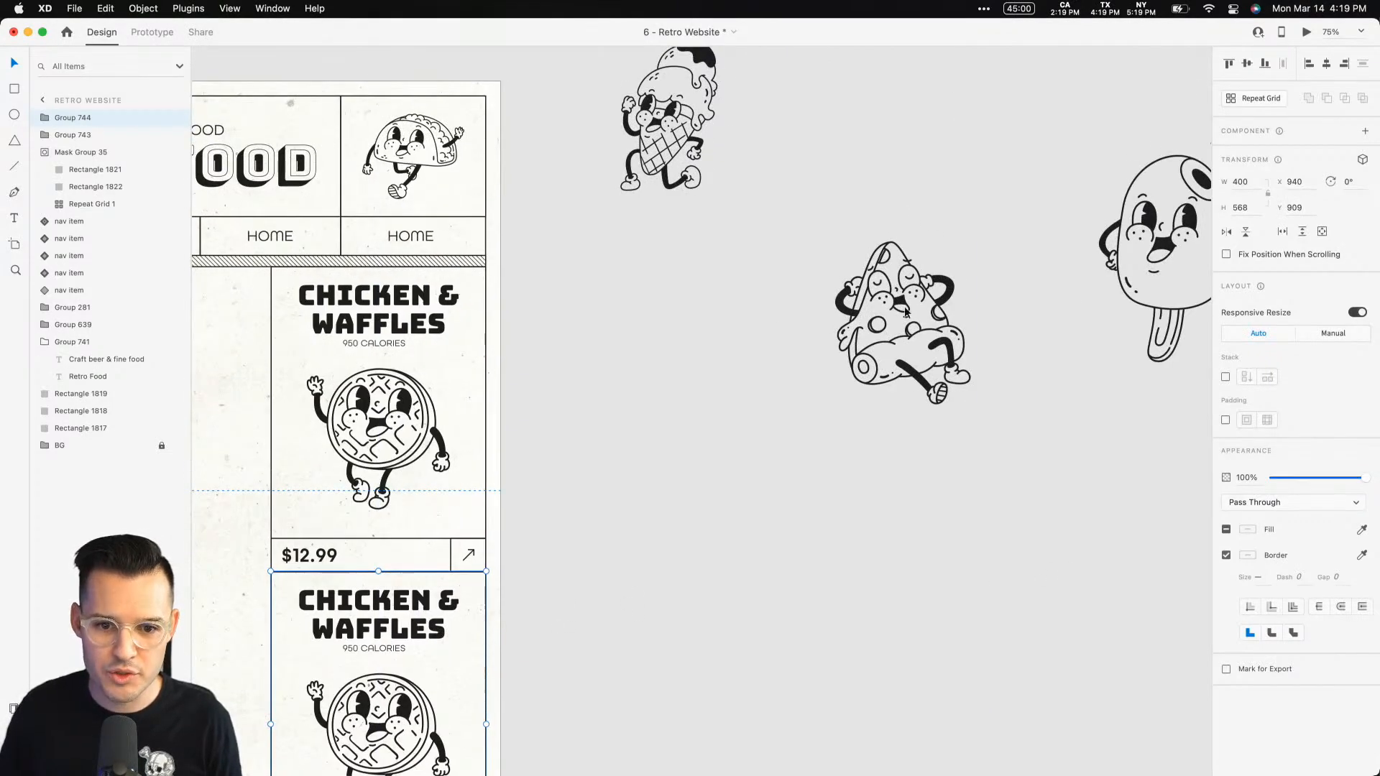
Cut the ice cream bar character illustration from the pasteboard to use it in the lower food card.
drag(964, 304, 618, 381)
drag(855, 263, 981, 143)
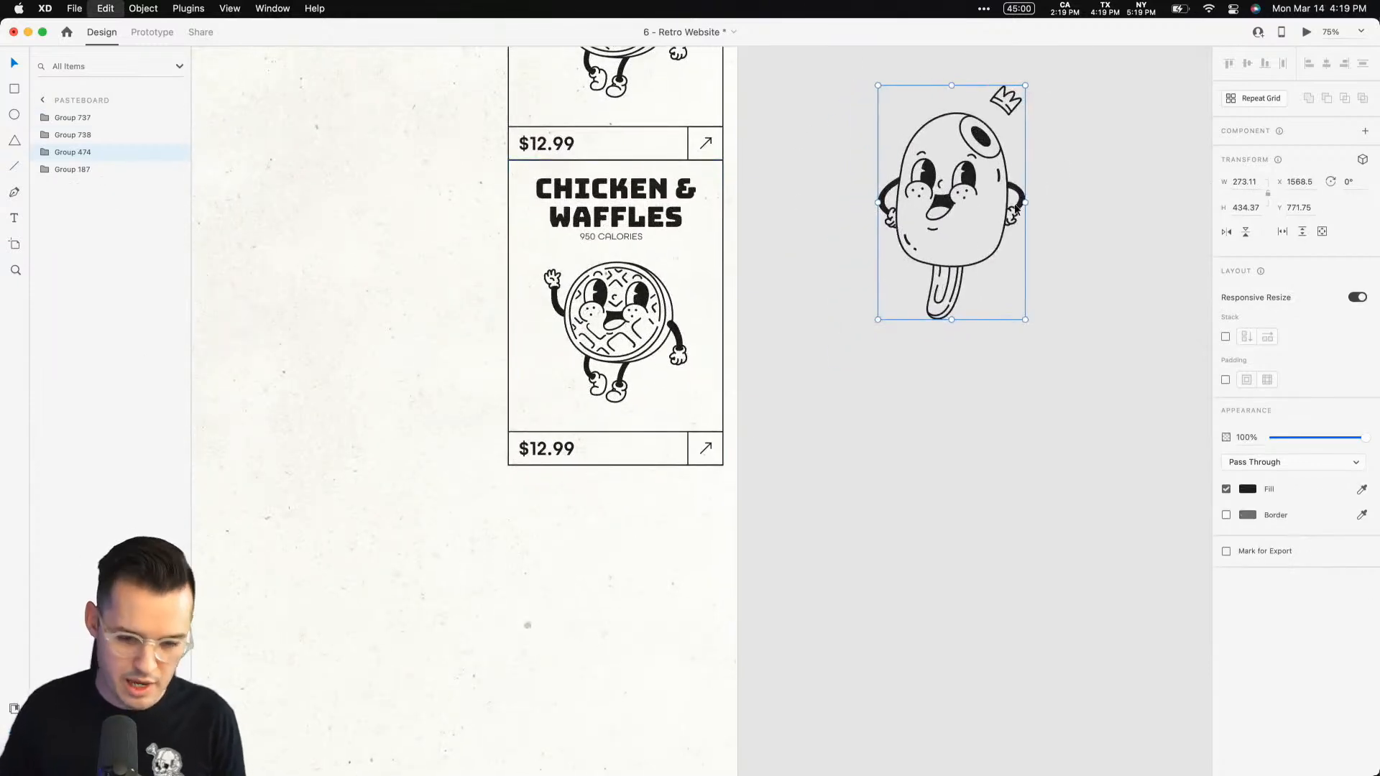
key(super+x)
key(z)
drag(729, 240, 319, 474)
key(v)
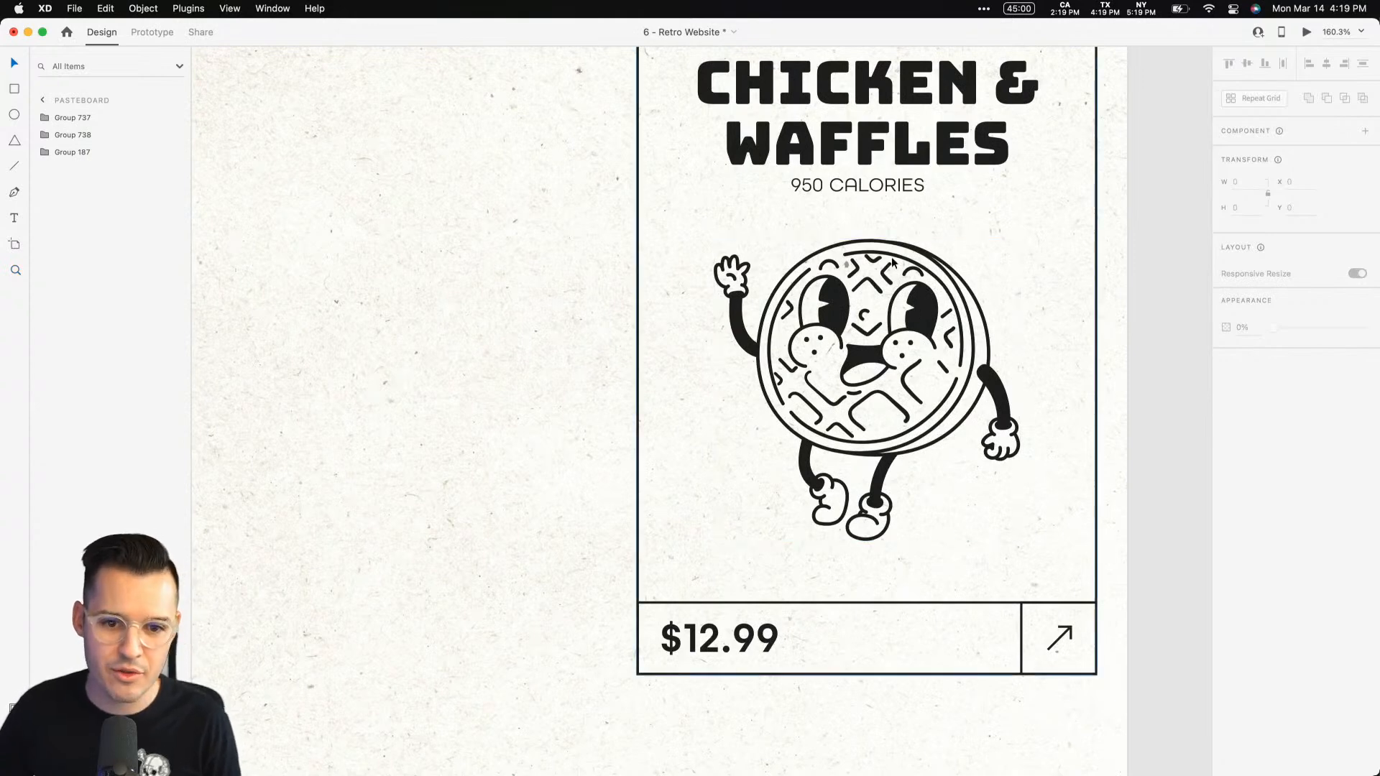
Replace the waffle character in the lower card with the ice cream bar illustration, scaled to about 173 × 275 and centred above the price.
click(845, 321)
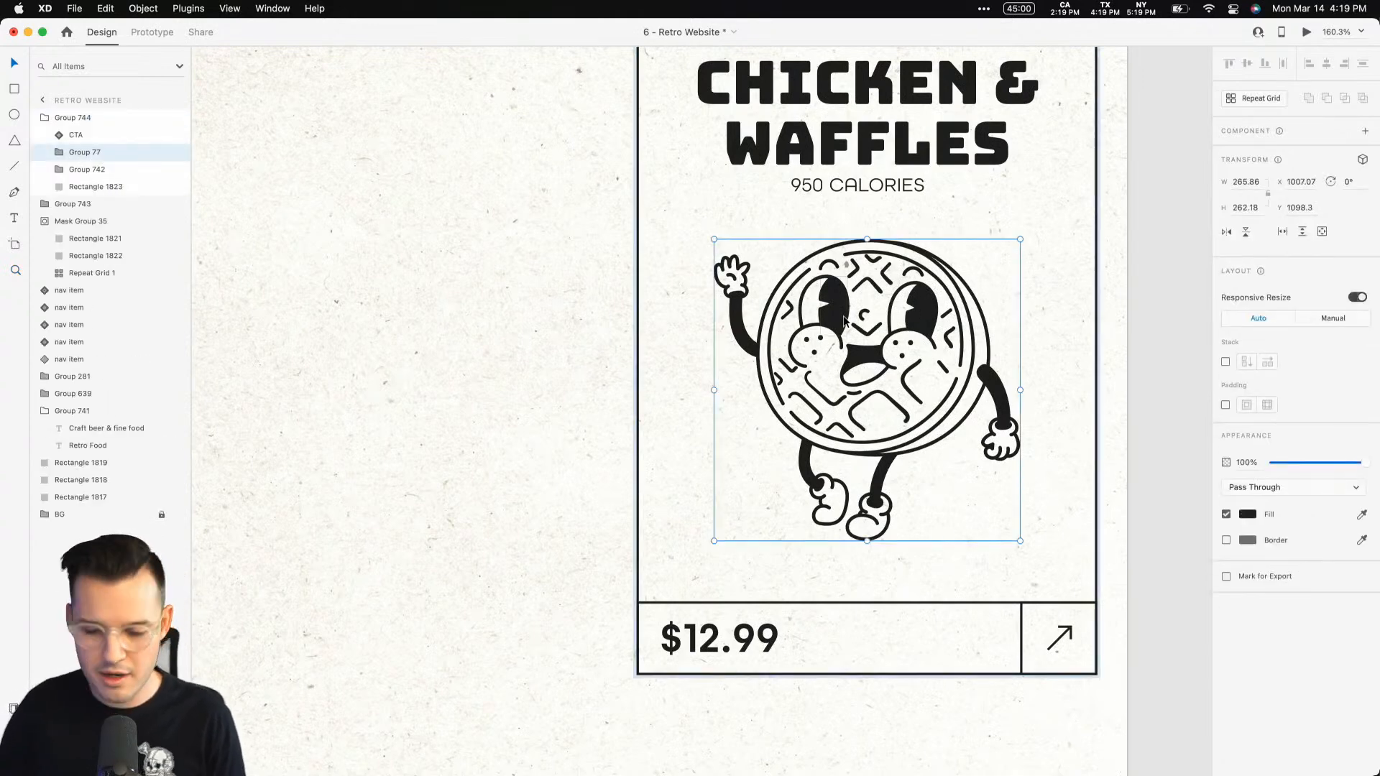
key(Delete)
key(super+v)
drag(754, 346, 961, 349)
drag(1023, 656, 963, 573)
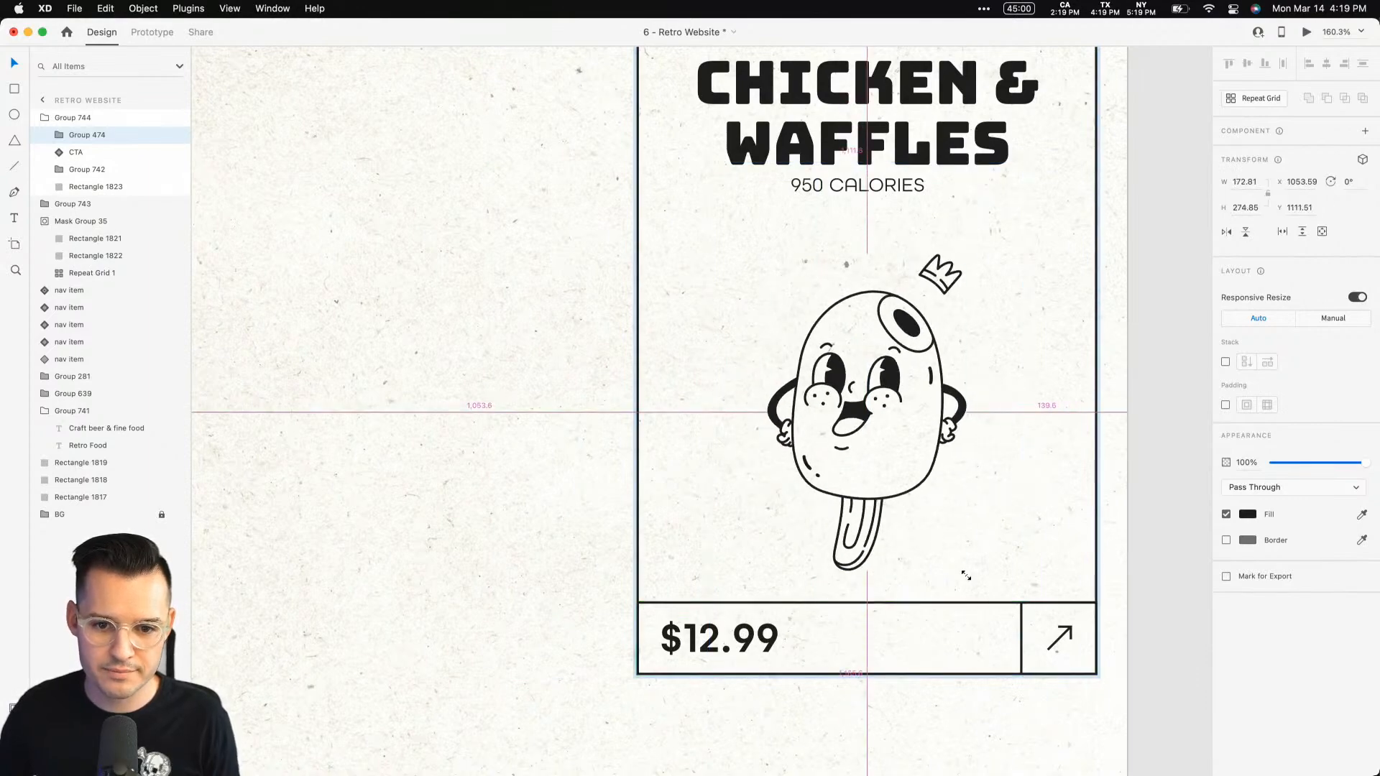
Retitle the lower food card as "Dipped Ice Cream bar".
scroll(905, 302, up, 3)
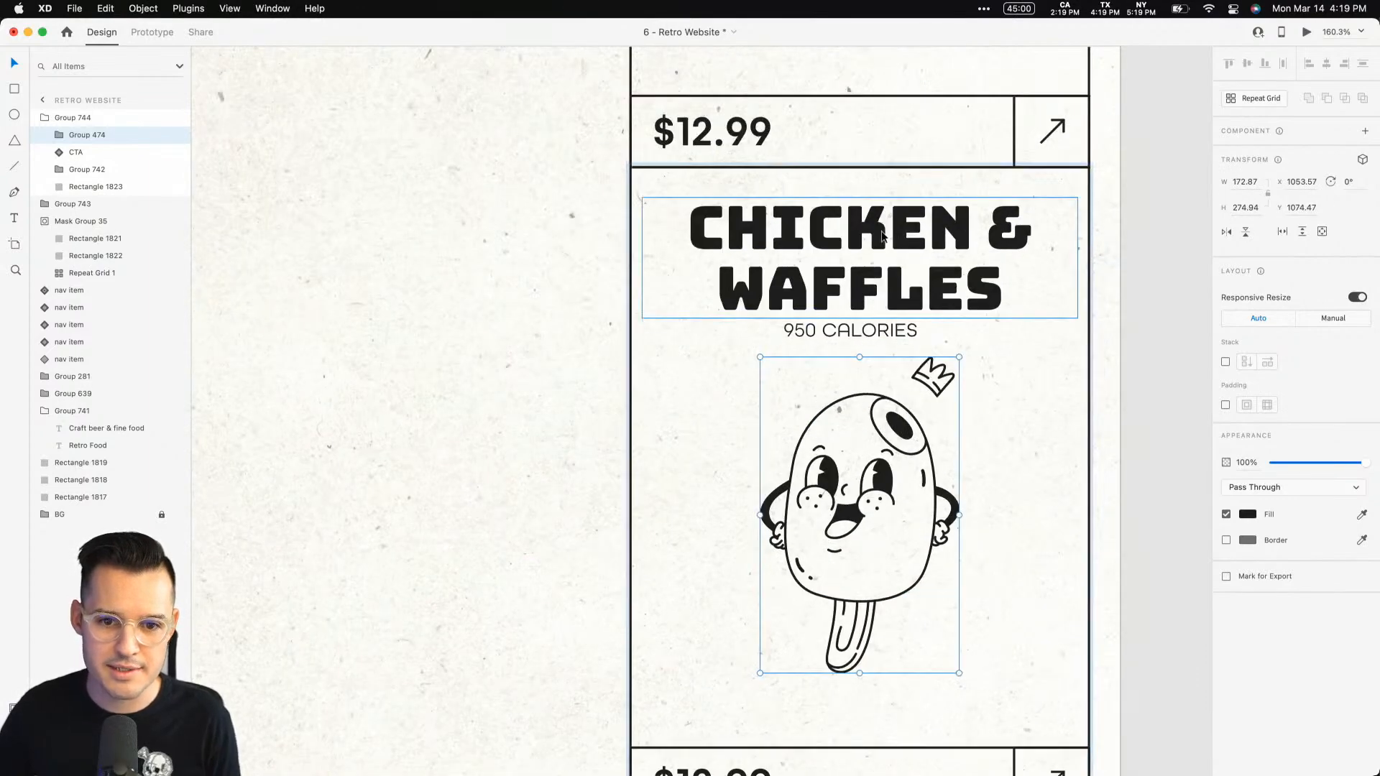
double_click(882, 231)
text(ICE CREAM,)
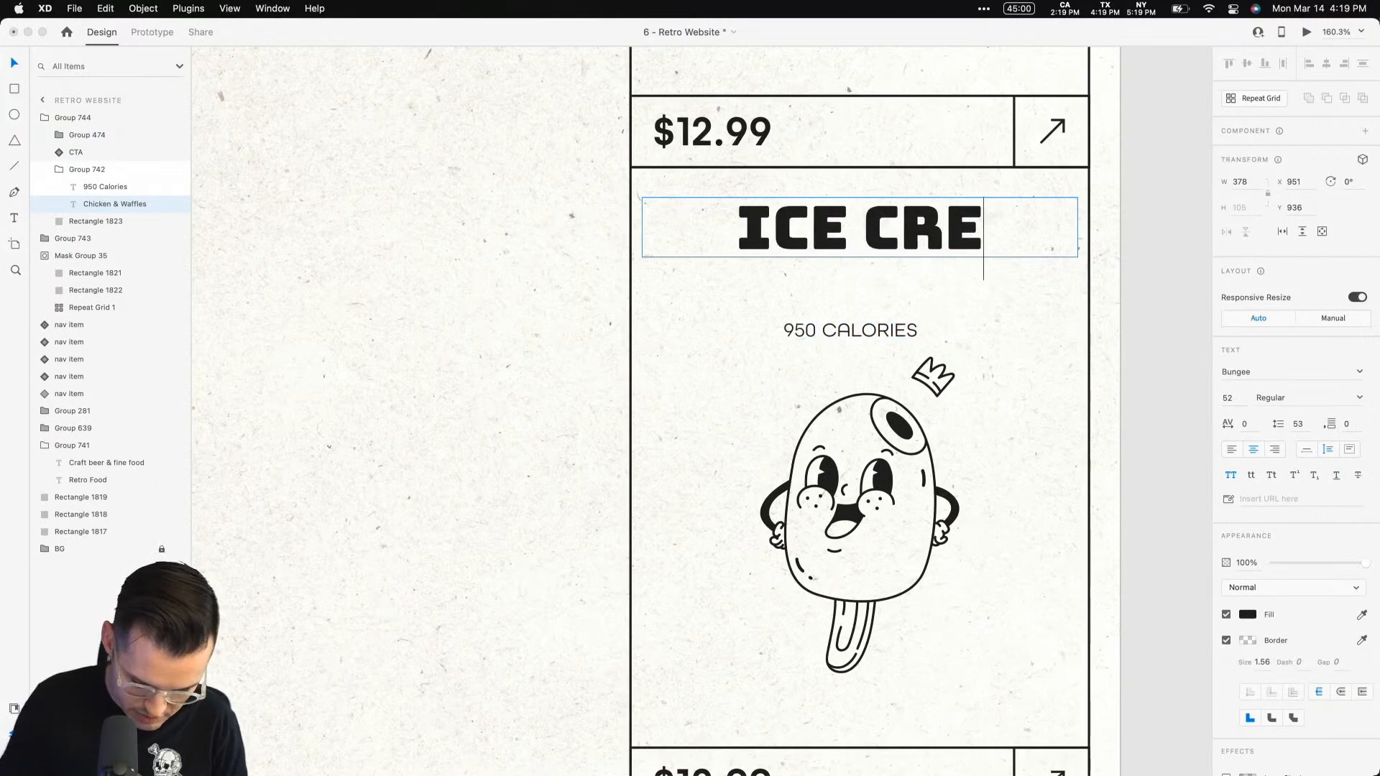
key(BackSpace)
key(alt+Left)
key(alt+Left)
text(DIPPED ICE)
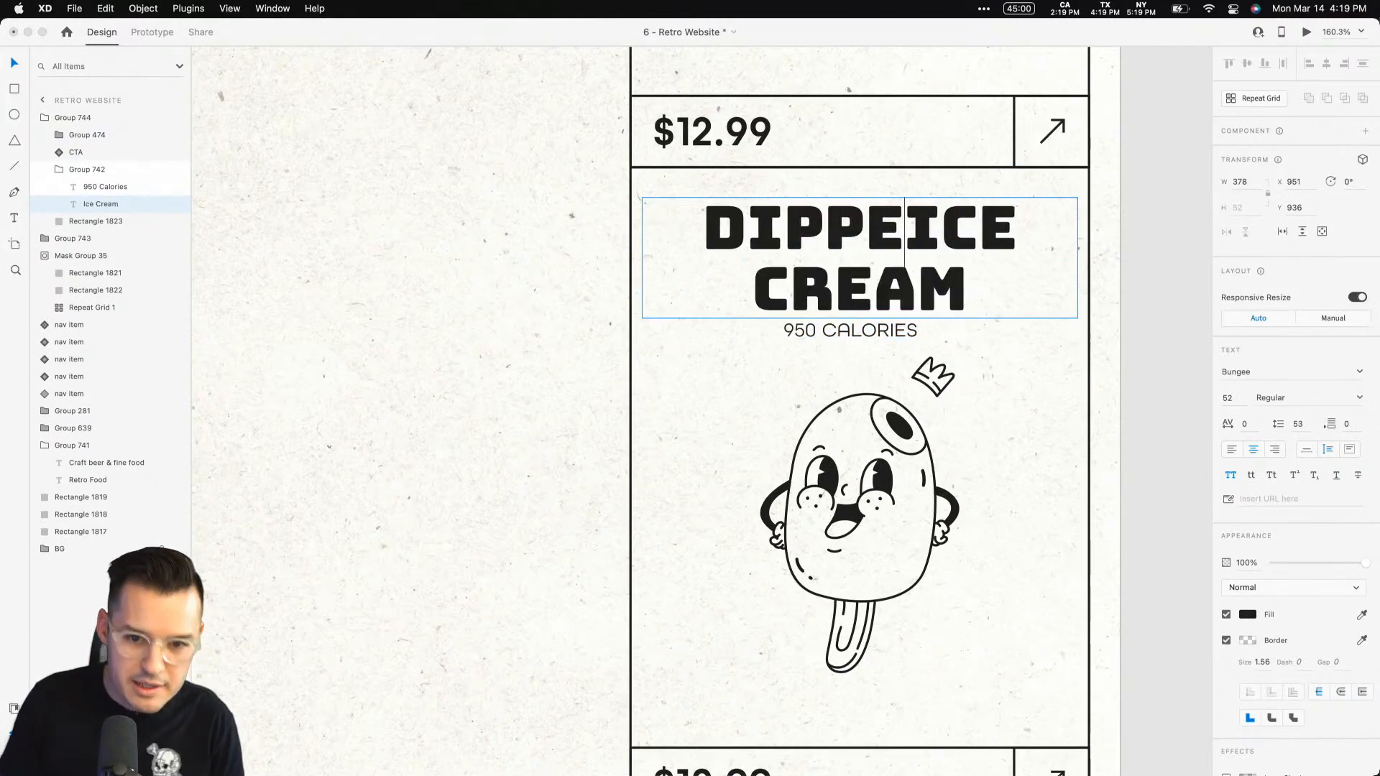
text( CREAM BAR)
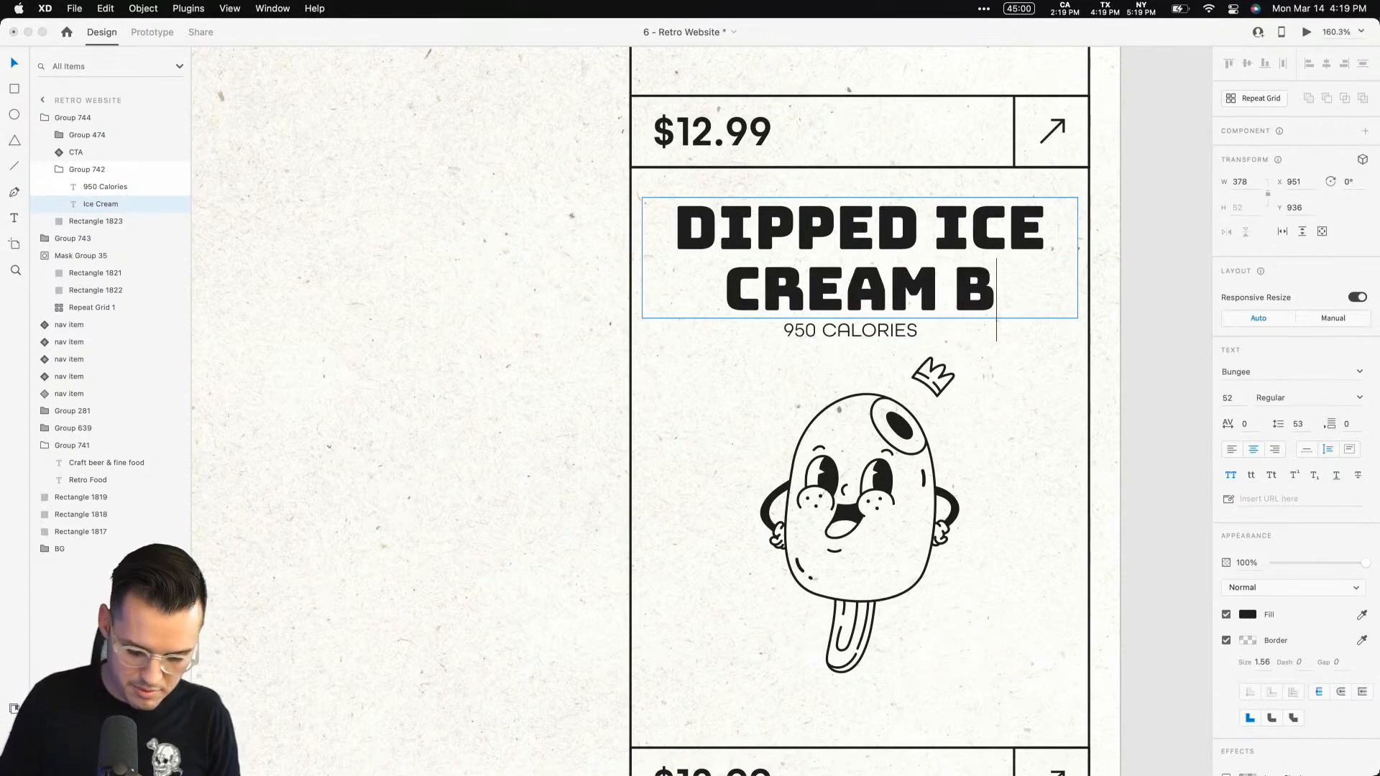
key(Escape)
drag(1173, 390, 1125, 330)
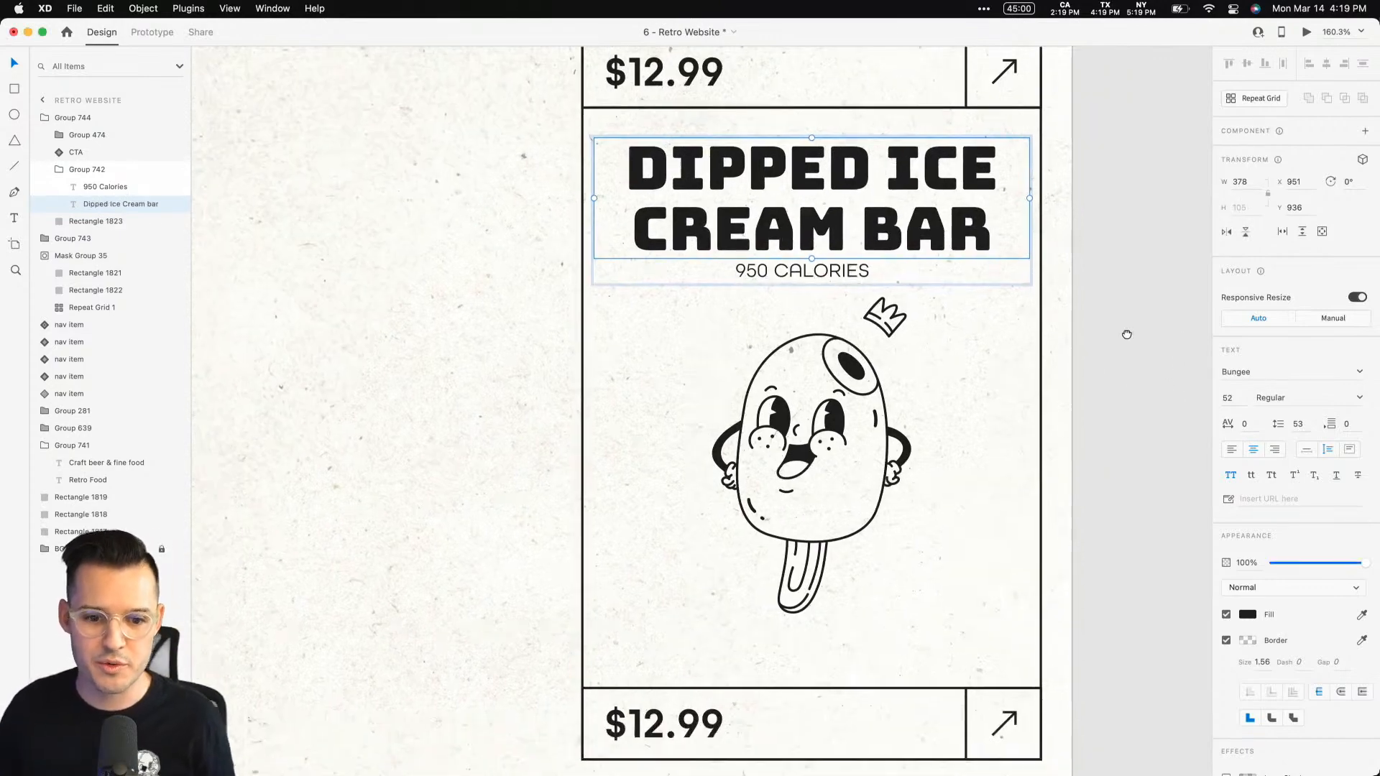
click(1124, 331)
Duplicate the header's drink-character cell border and stretch the copy into a 916 × 1134 panel at X 26, Y 343, beside the food cards.
key(super+minus)
key(super+minus)
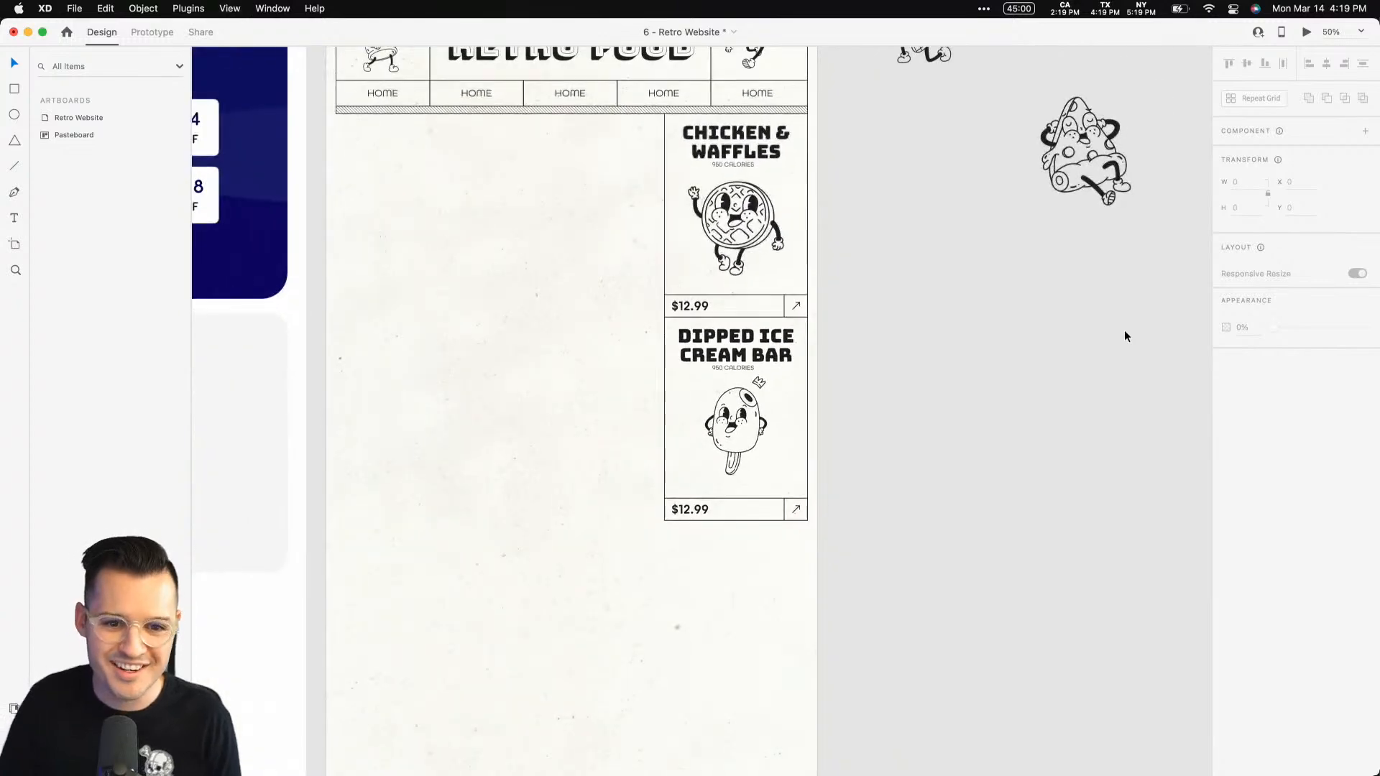
scroll(1103, 399, right, 1)
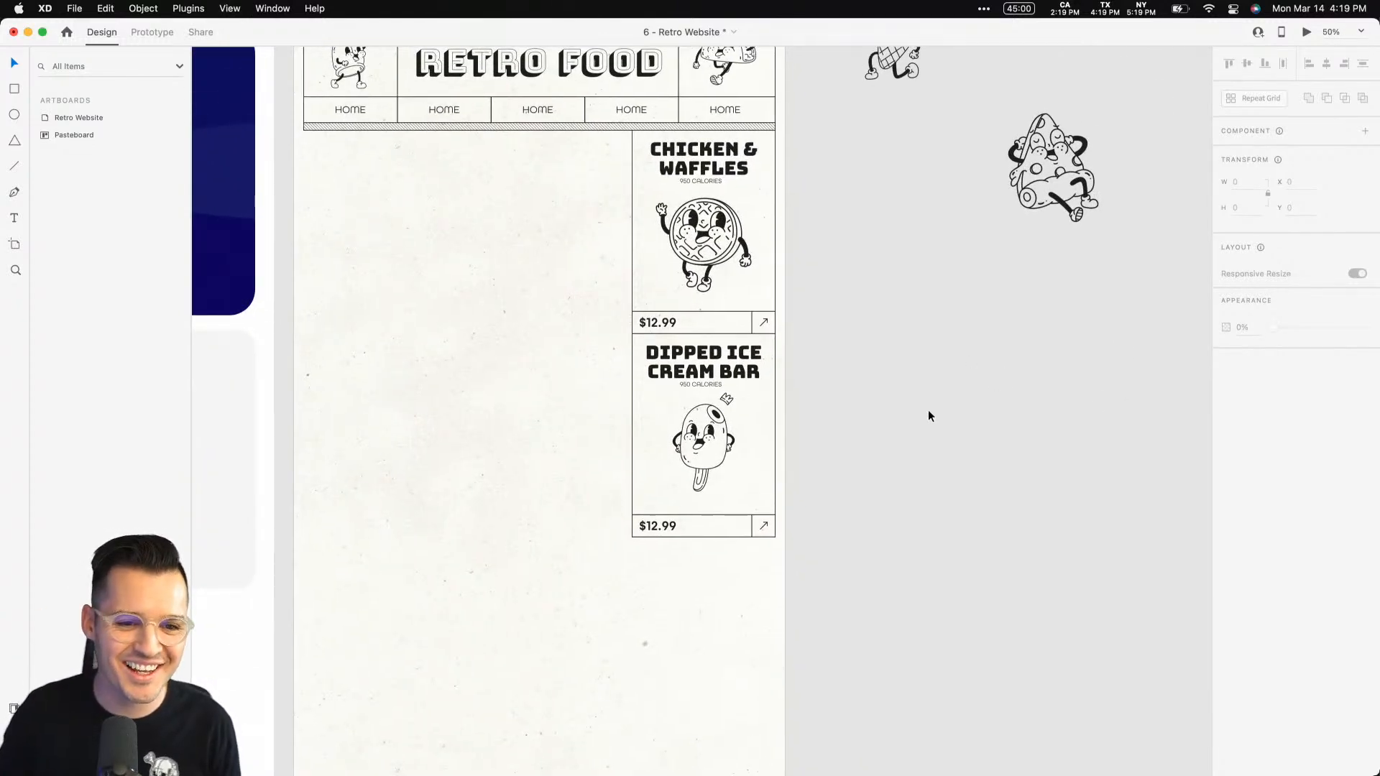
click(377, 91)
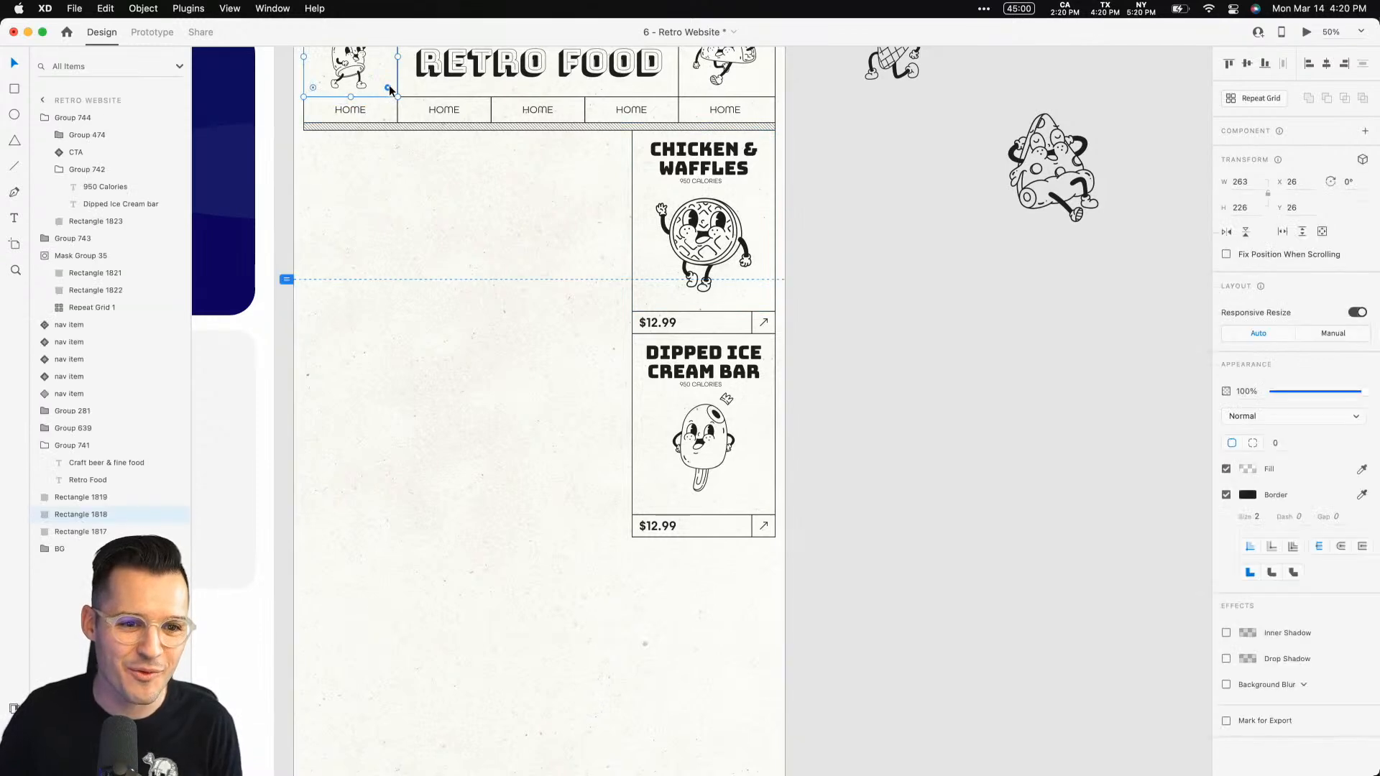
drag(379, 49, 631, 537)
click(990, 542)
scroll(990, 542, left, 2)
key(z)
drag(744, 583, 666, 402)
key(v)
click(641, 392)
key(super+minus)
key(super+minus)
key(super+minus)
key(super+minus)
key(super+minus)
key(super+minus)
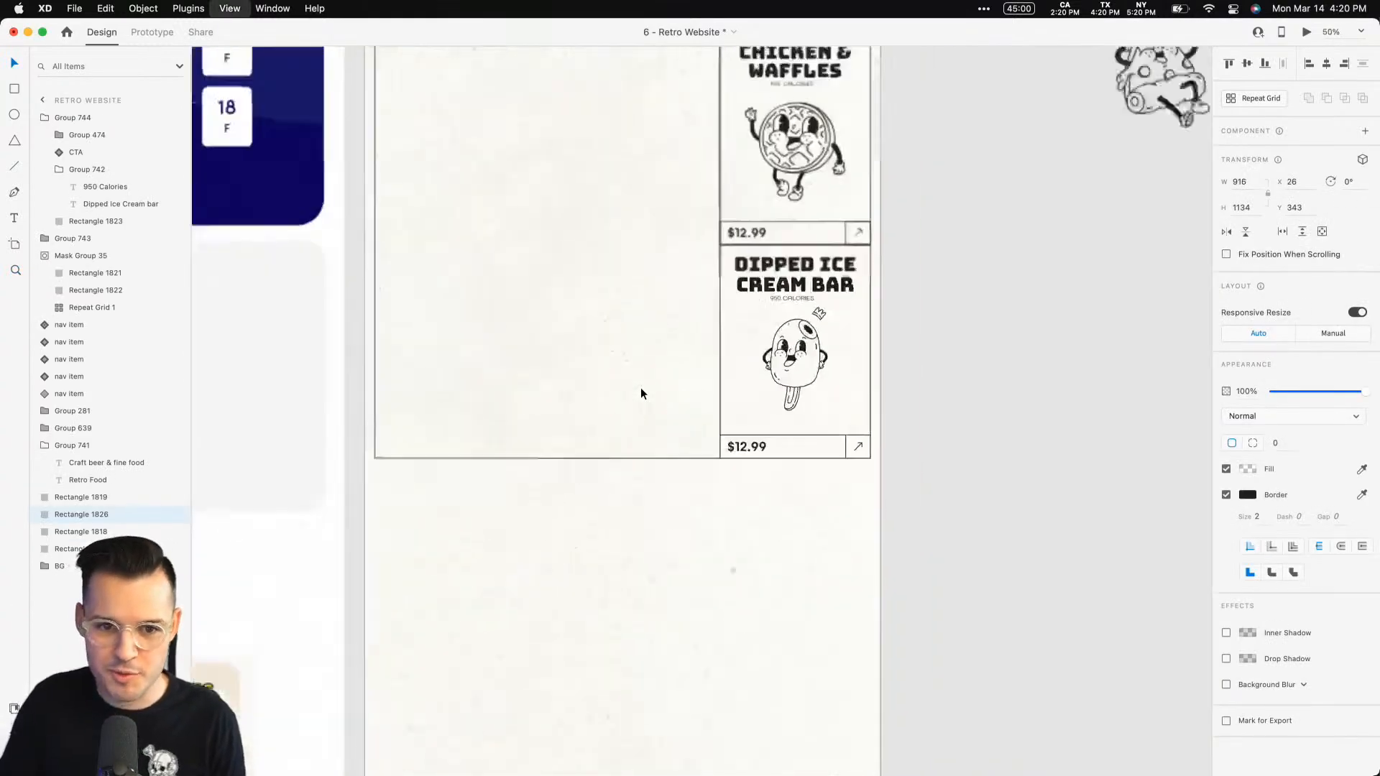
Place a copy of the header title group in the large panel and delete the copy's "Retro Food" text.
key(super+plus)
drag(966, 276, 952, 434)
click(641, 140)
drag(640, 140, 554, 252)
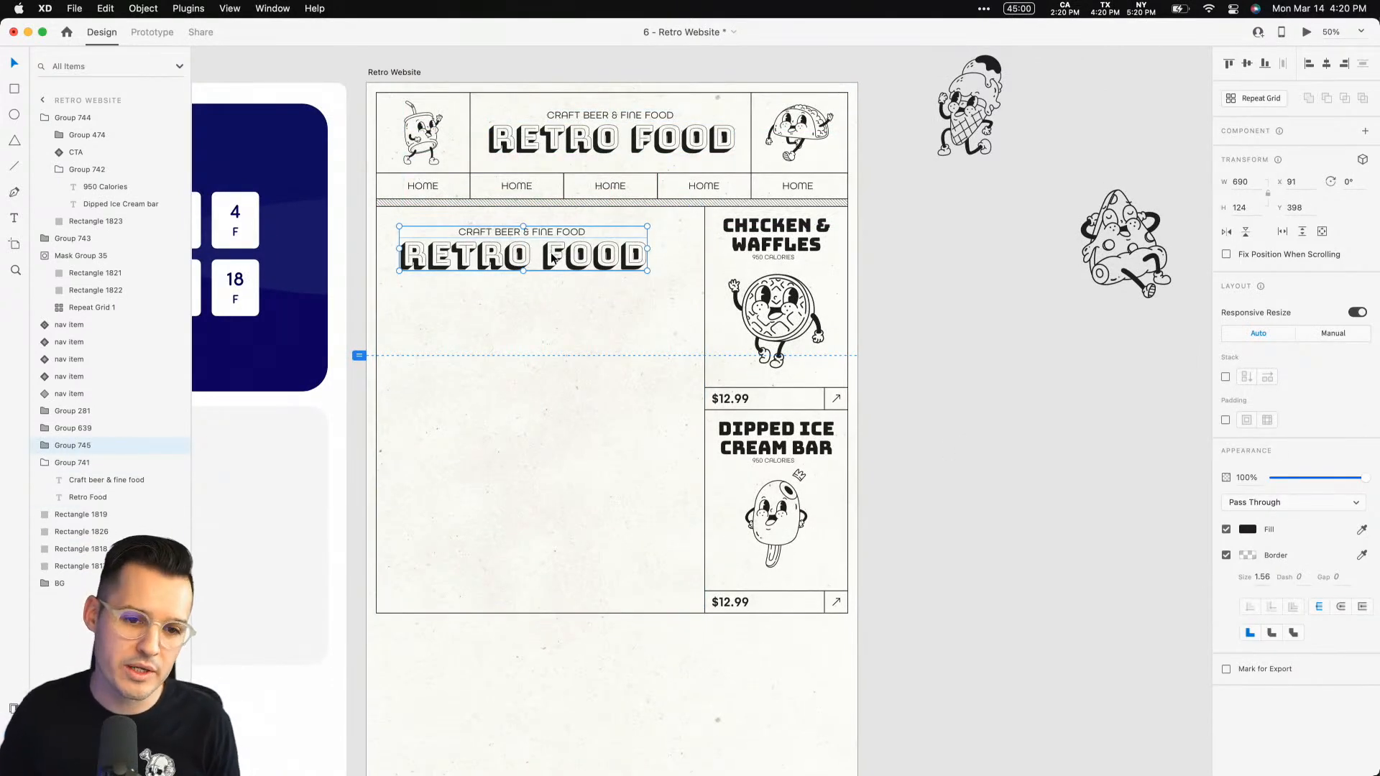
double_click(553, 257)
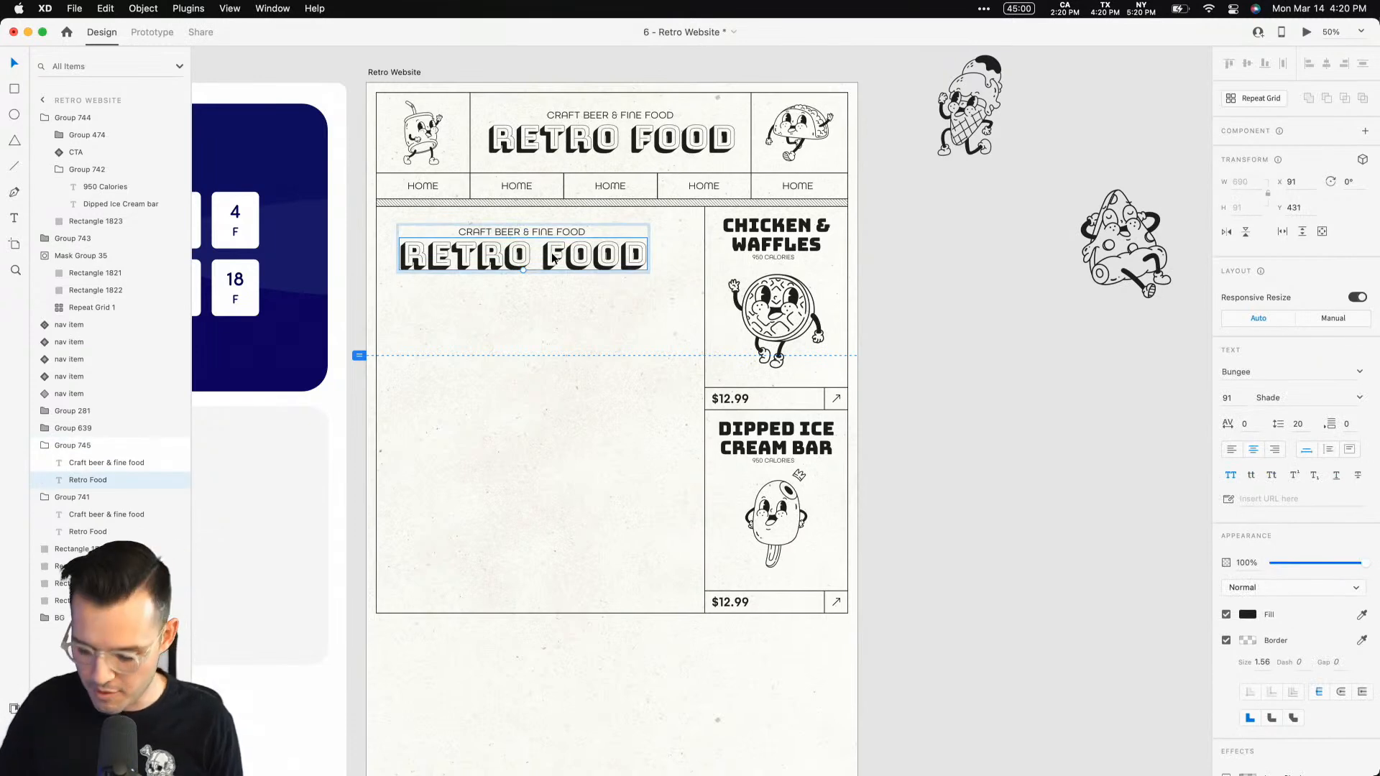
key(BackSpace)
Set the copied "Craft beer & fine food" text in the panel to Bold at size 58.
click(542, 231)
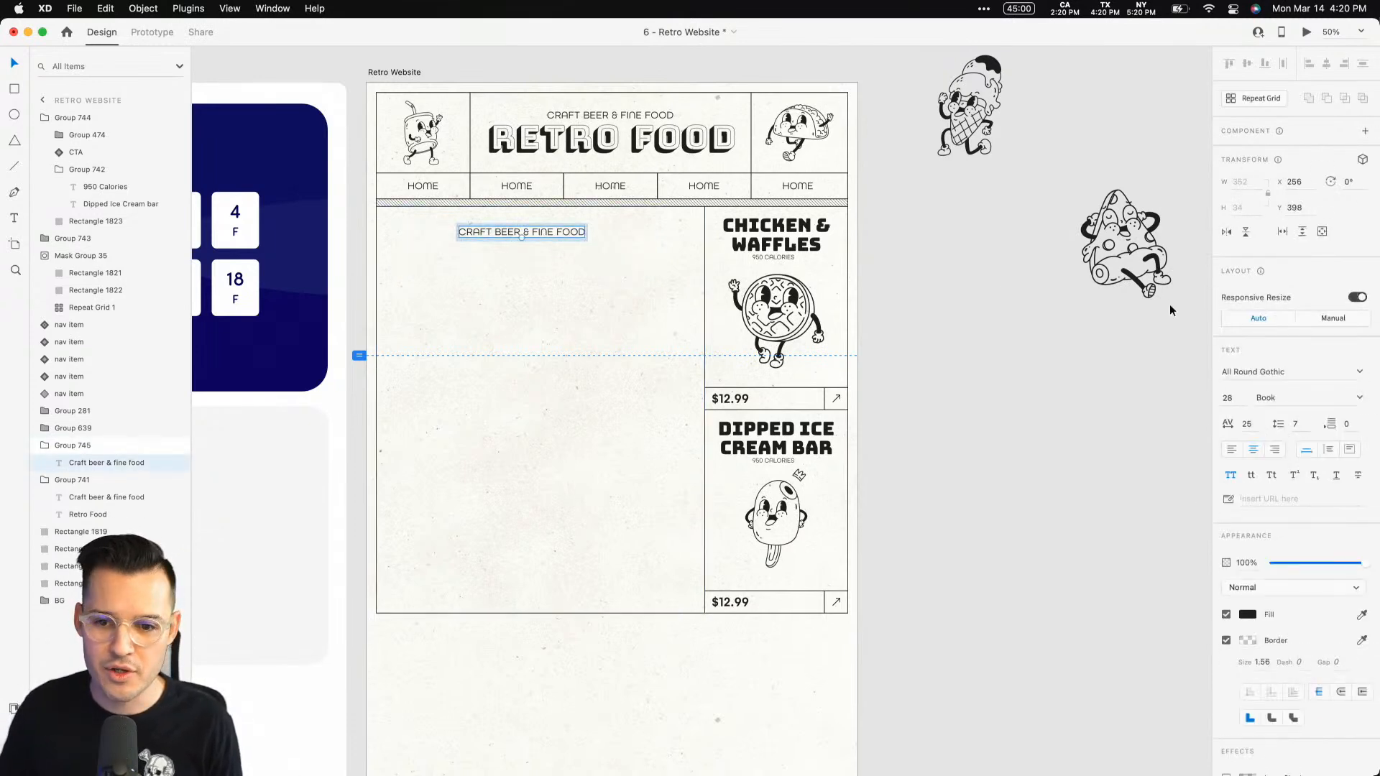
click(1359, 401)
click(1285, 508)
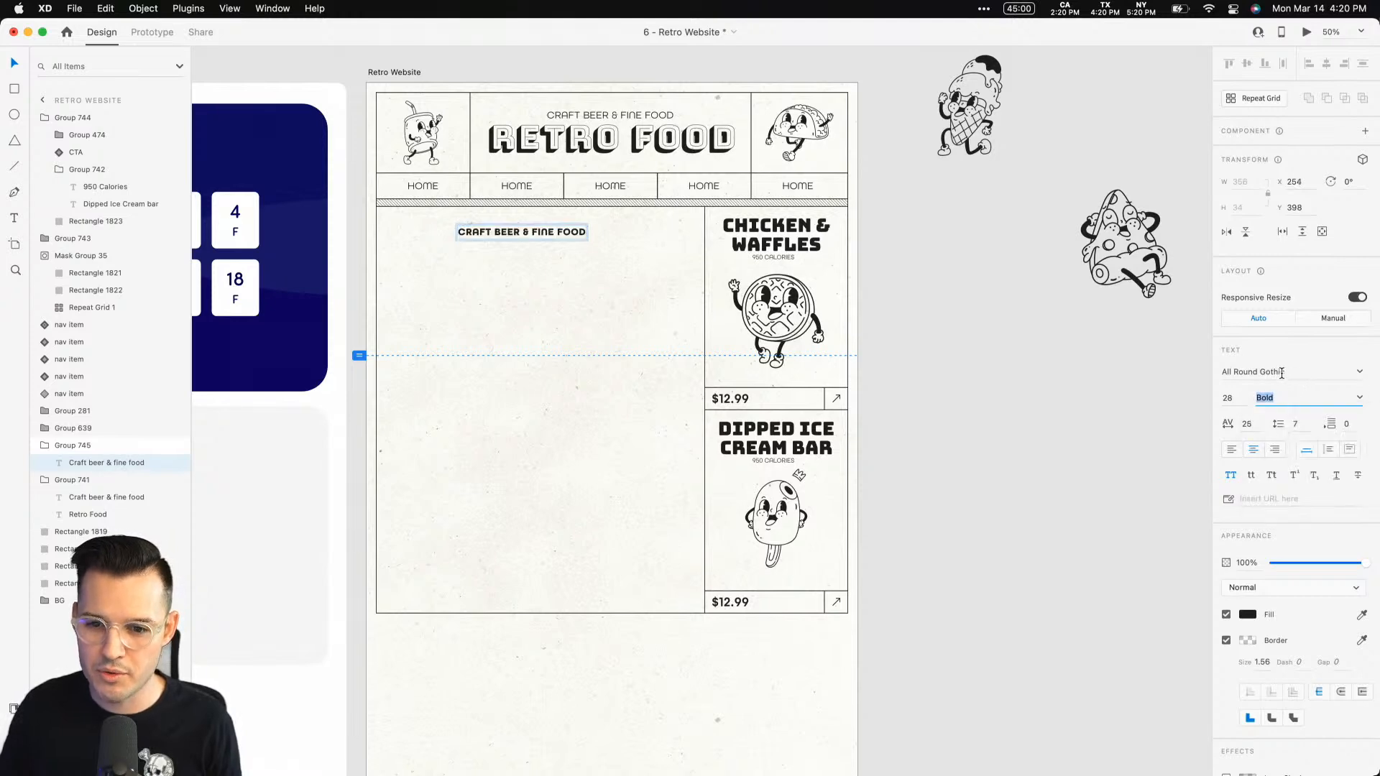
key(shift+Up)
key(shift+Up)
key(shift+Up)
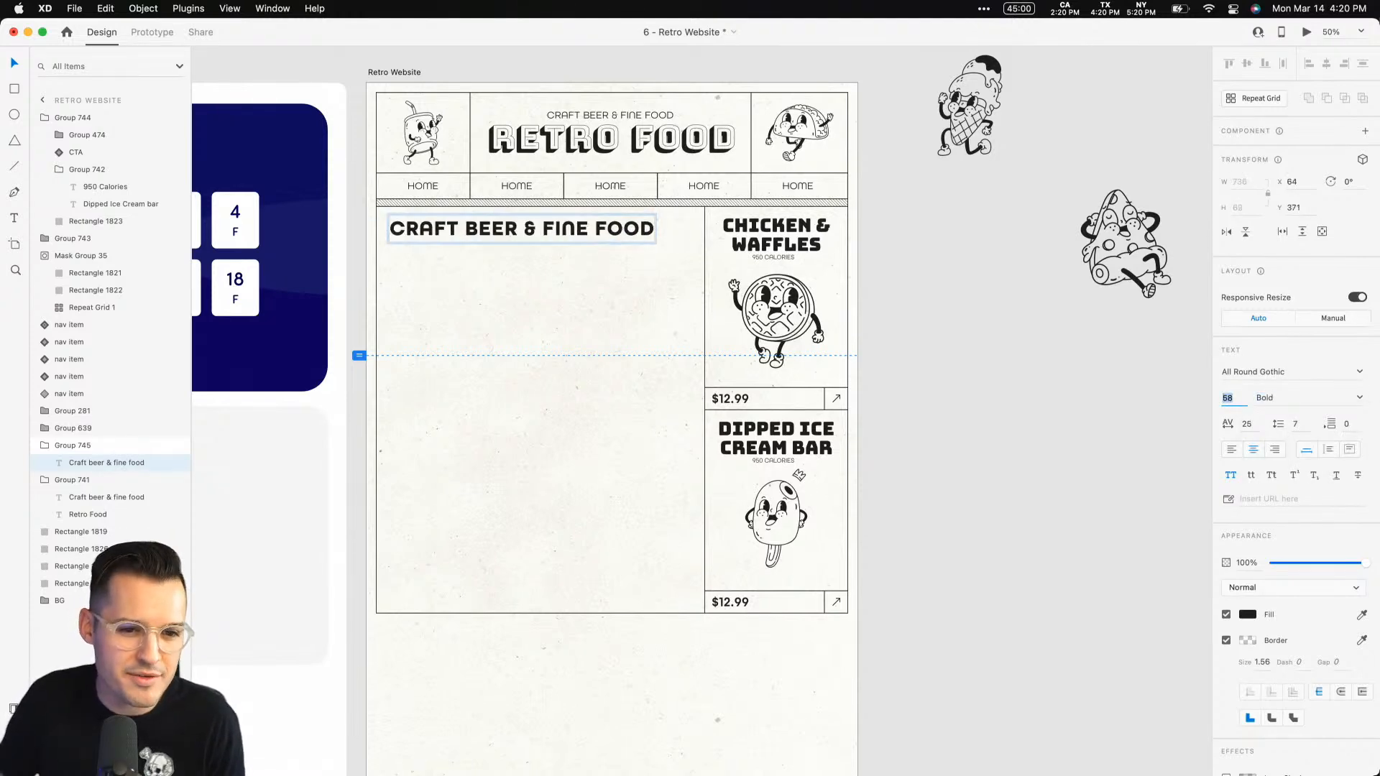
Change the panel heading to "Pizza By the Slice" and set it left-aligned at size 87, positioned at X 55, Y 398.
click(1025, 341)
scroll(998, 343, left, 2)
scroll(999, 344, up, 1)
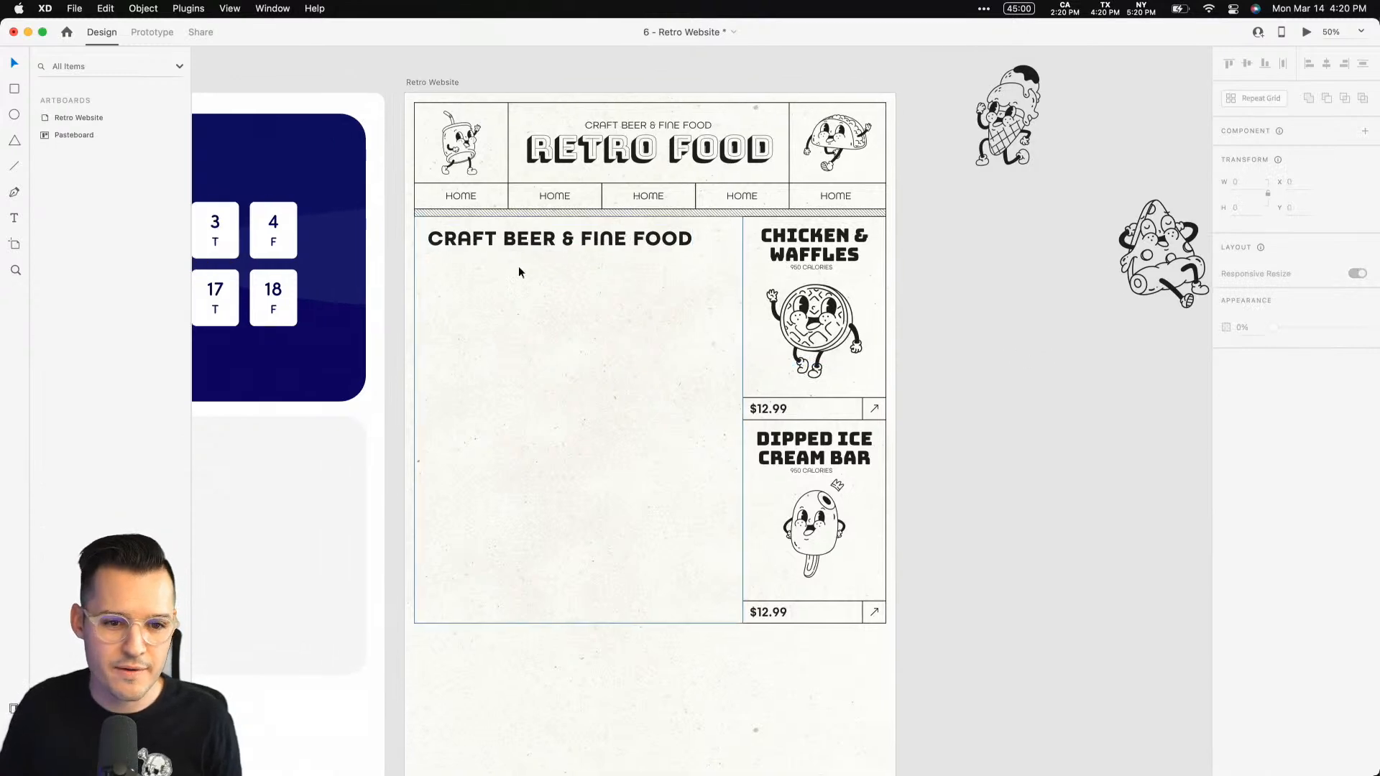
drag(467, 239, 467, 248)
double_click(467, 247)
text(PIZZA)
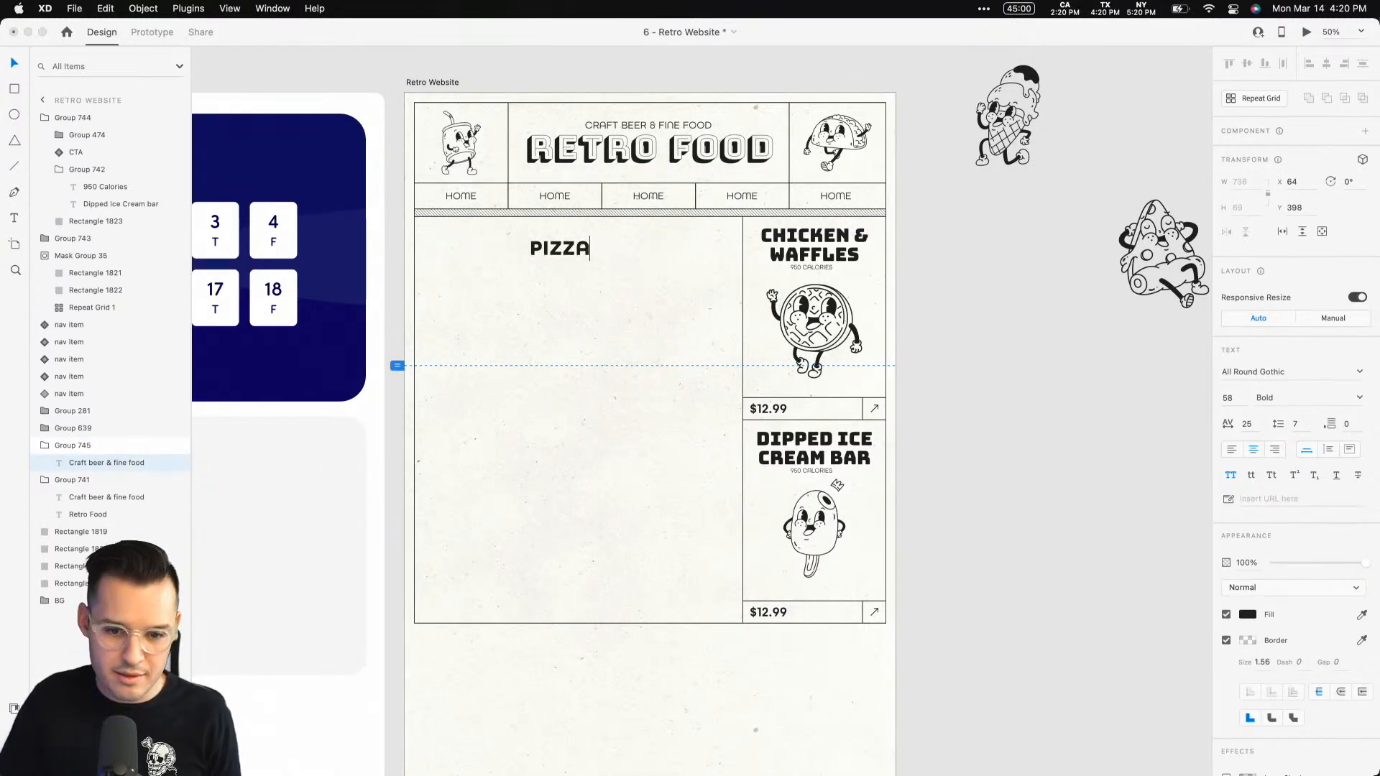
text( BY THE SLICE)
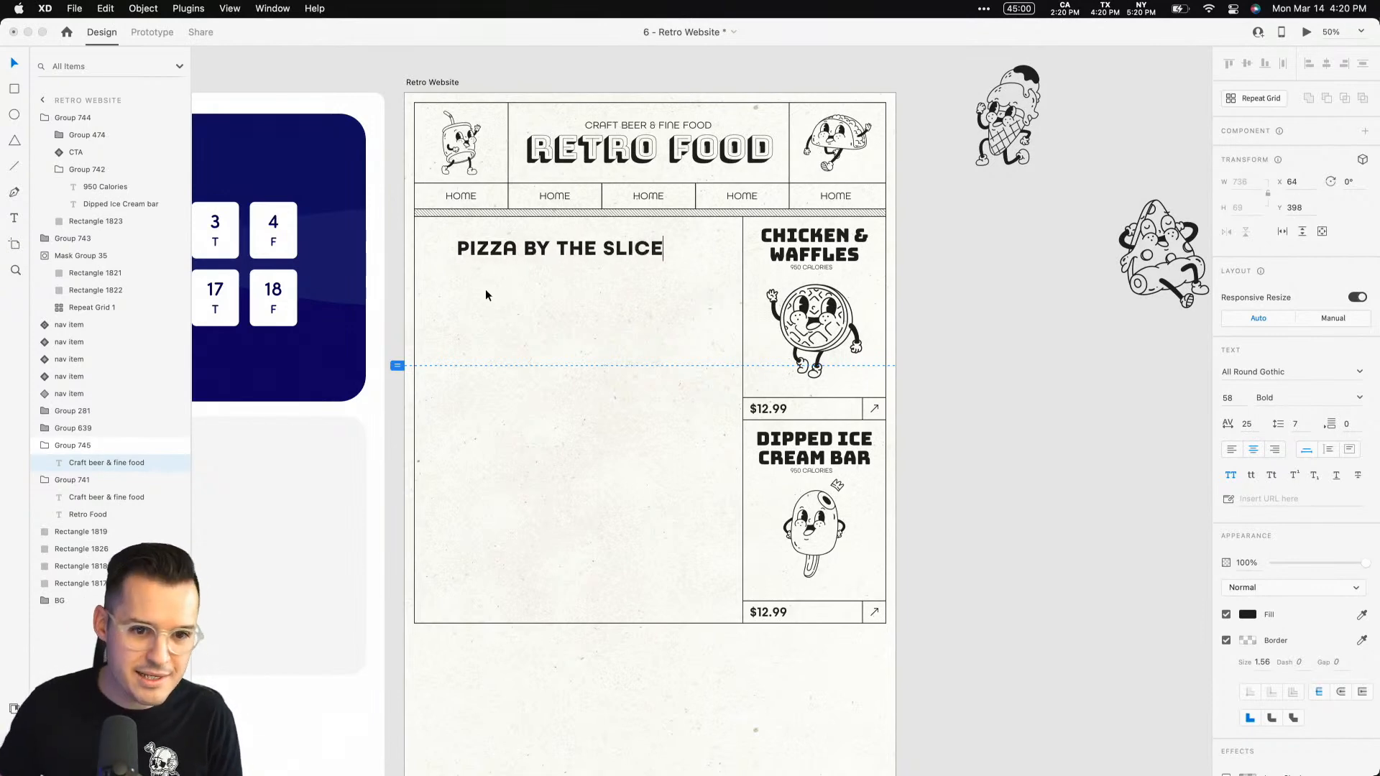
key(Escape)
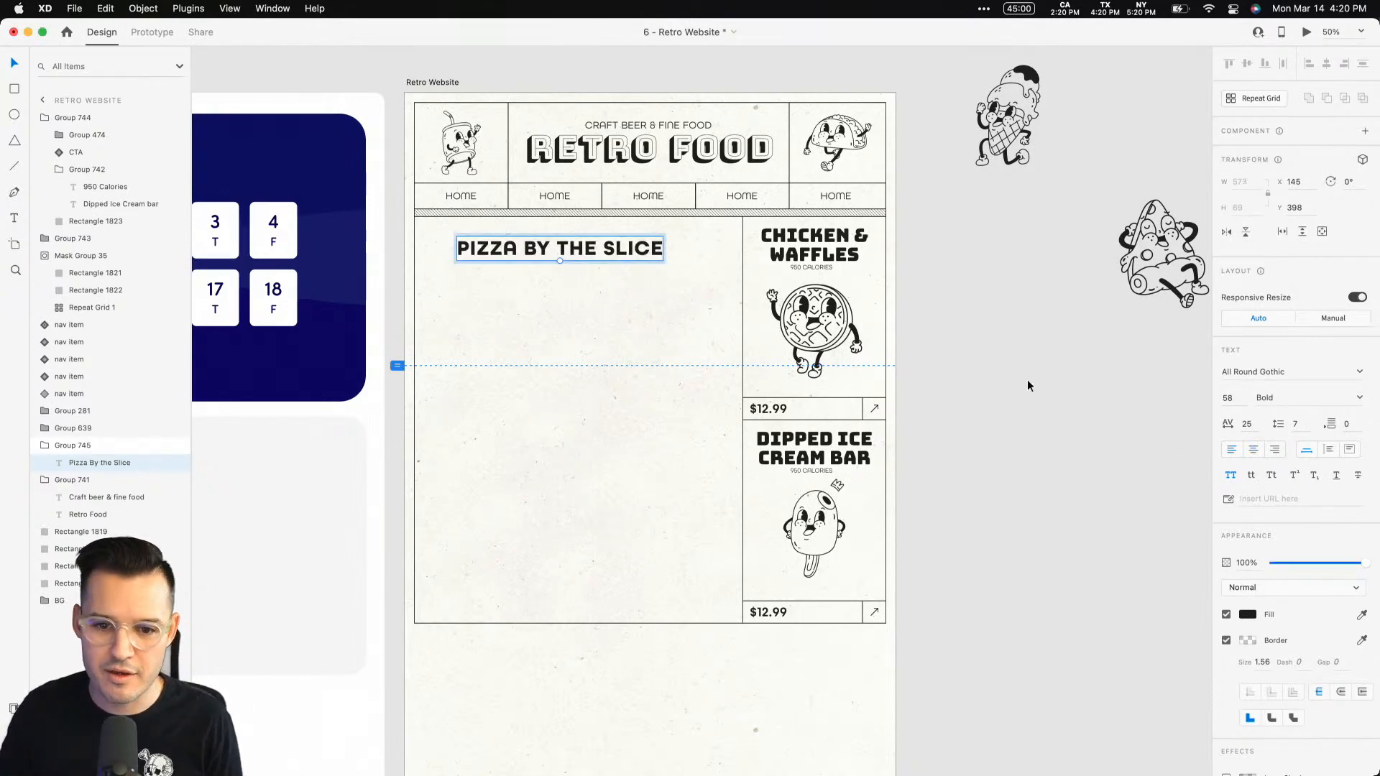
mouse_move(602, 249)
mouse_down()
mouse_move(533, 274)
mouse_move(581, 258)
mouse_up()
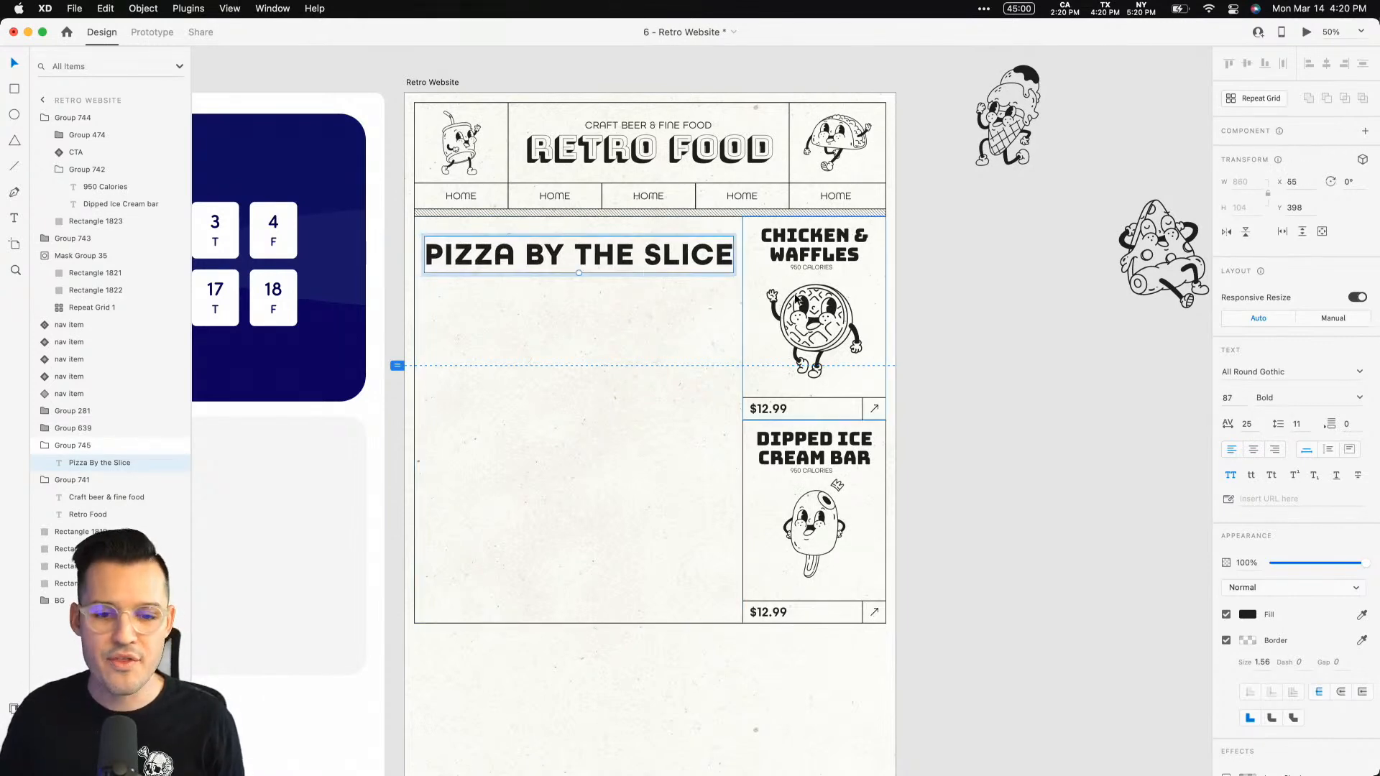
Copy the header tagline beneath the pizza heading at X 55, Y 508, and turn off its all-caps formatting.
super+click(636, 127)
key(super+c)
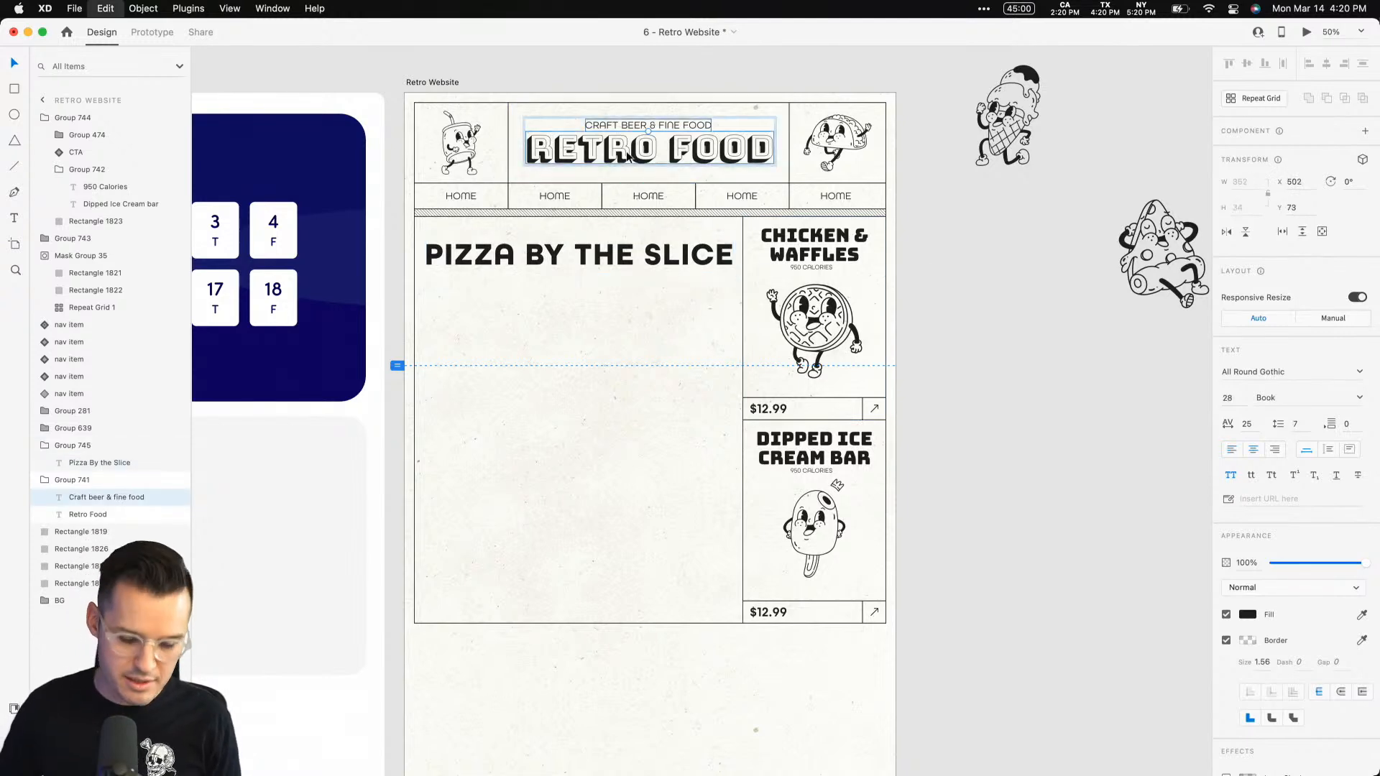
click(964, 369)
drag(383, 415, 640, 246)
click(657, 144)
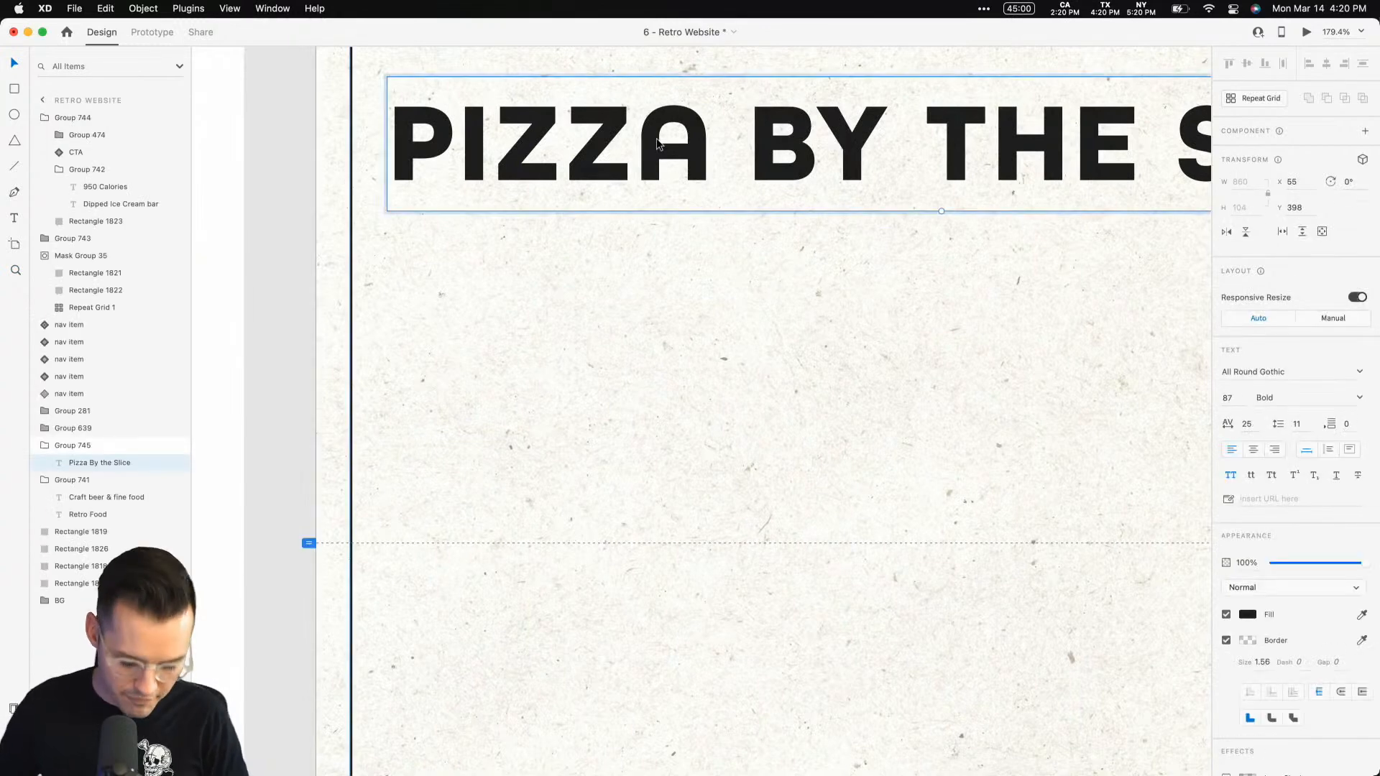
key(super+v)
drag(704, 417, 462, 275)
click(1229, 475)
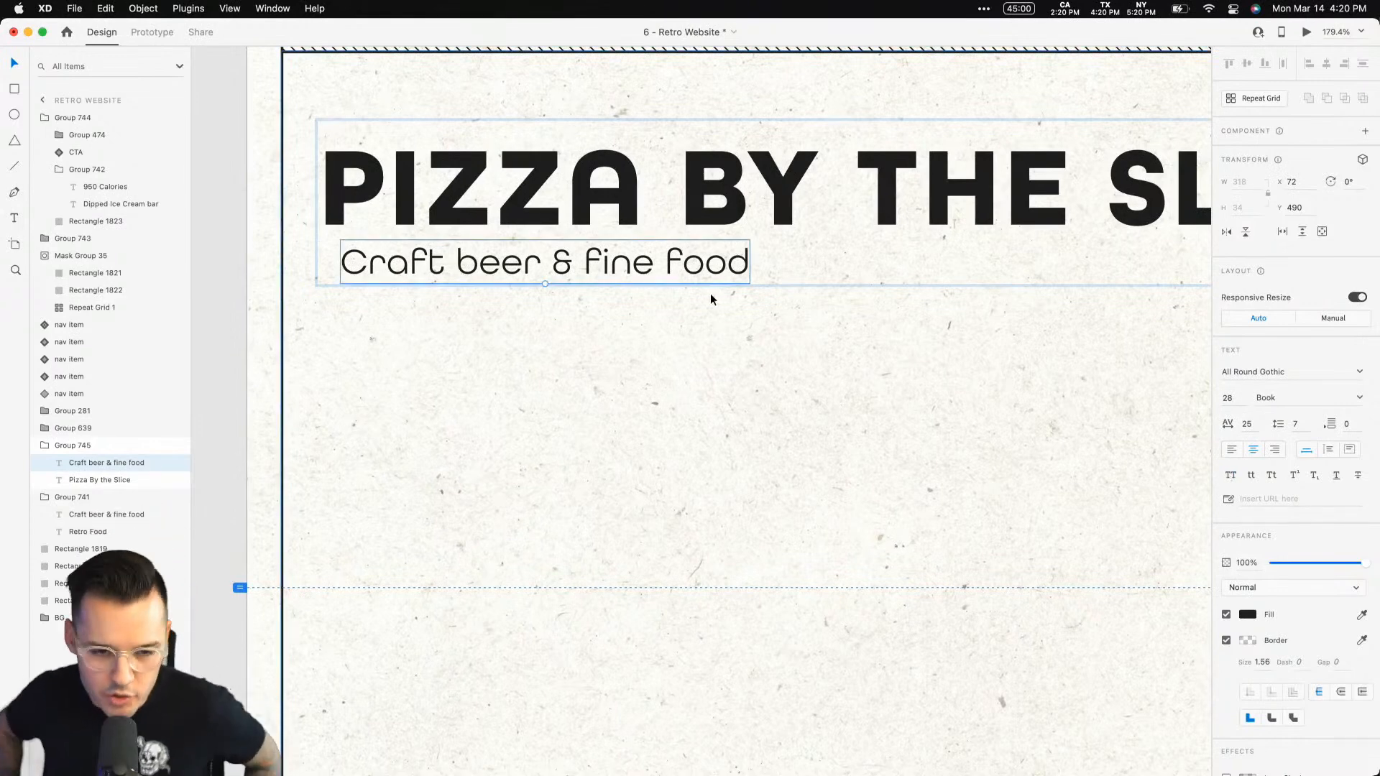
mouse_move(699, 274)
mouse_down()
mouse_move(700, 291)
mouse_move(679, 291)
mouse_up()
Make the tagline copy an auto-height text box 860 wide, matching the heading's width, with left-aligned text.
key(super+0)
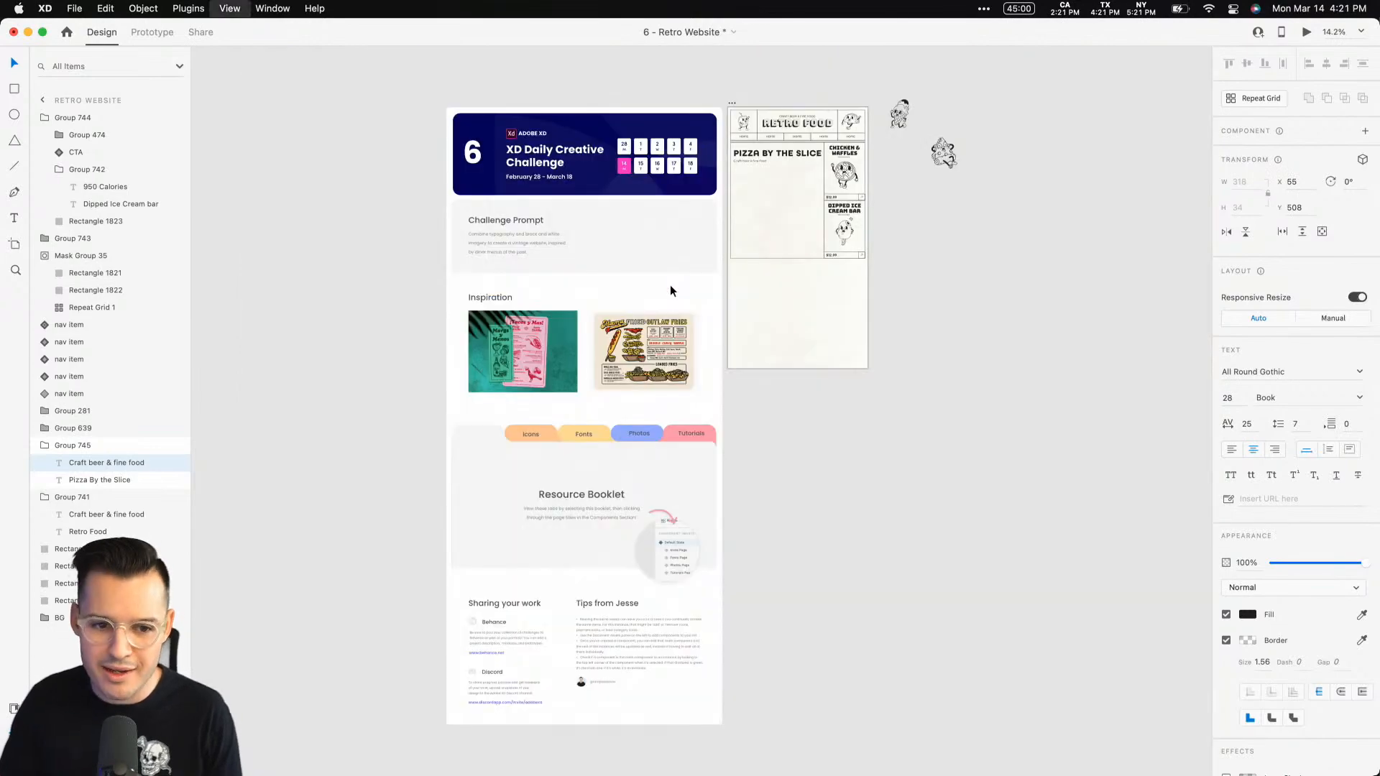
key(z)
drag(849, 117, 743, 189)
drag(706, 293, 939, 142)
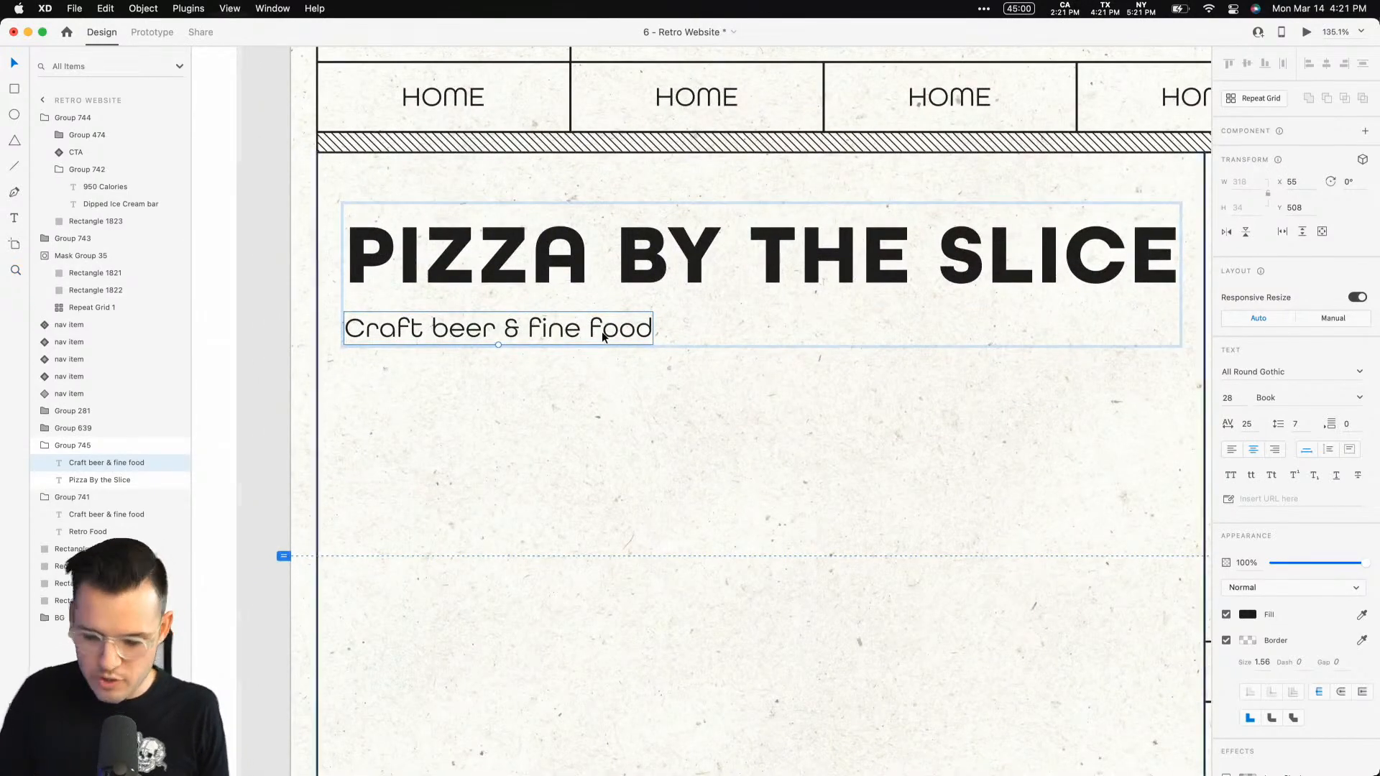
key(super+1)
scroll(422, 213, down, 5)
scroll(422, 214, right, 5)
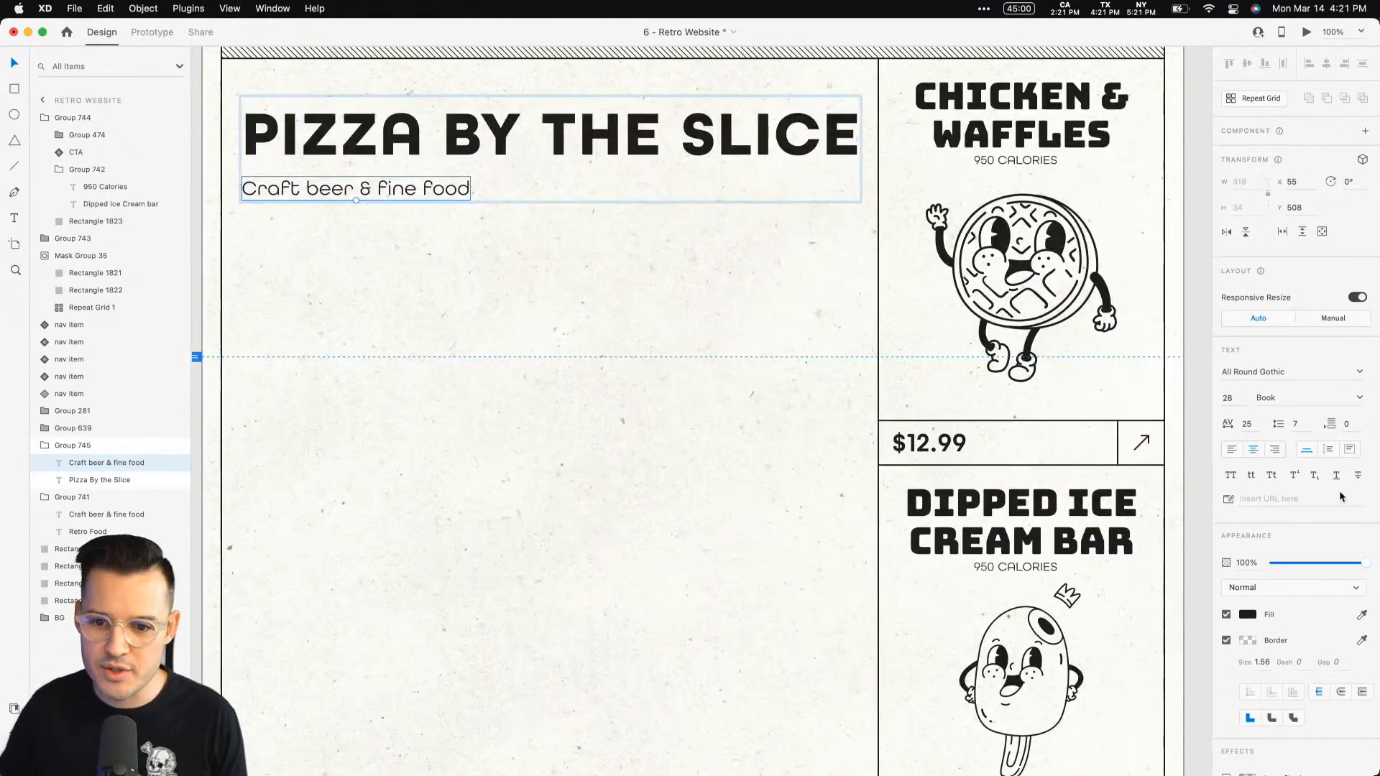
click(1328, 449)
drag(472, 188, 858, 189)
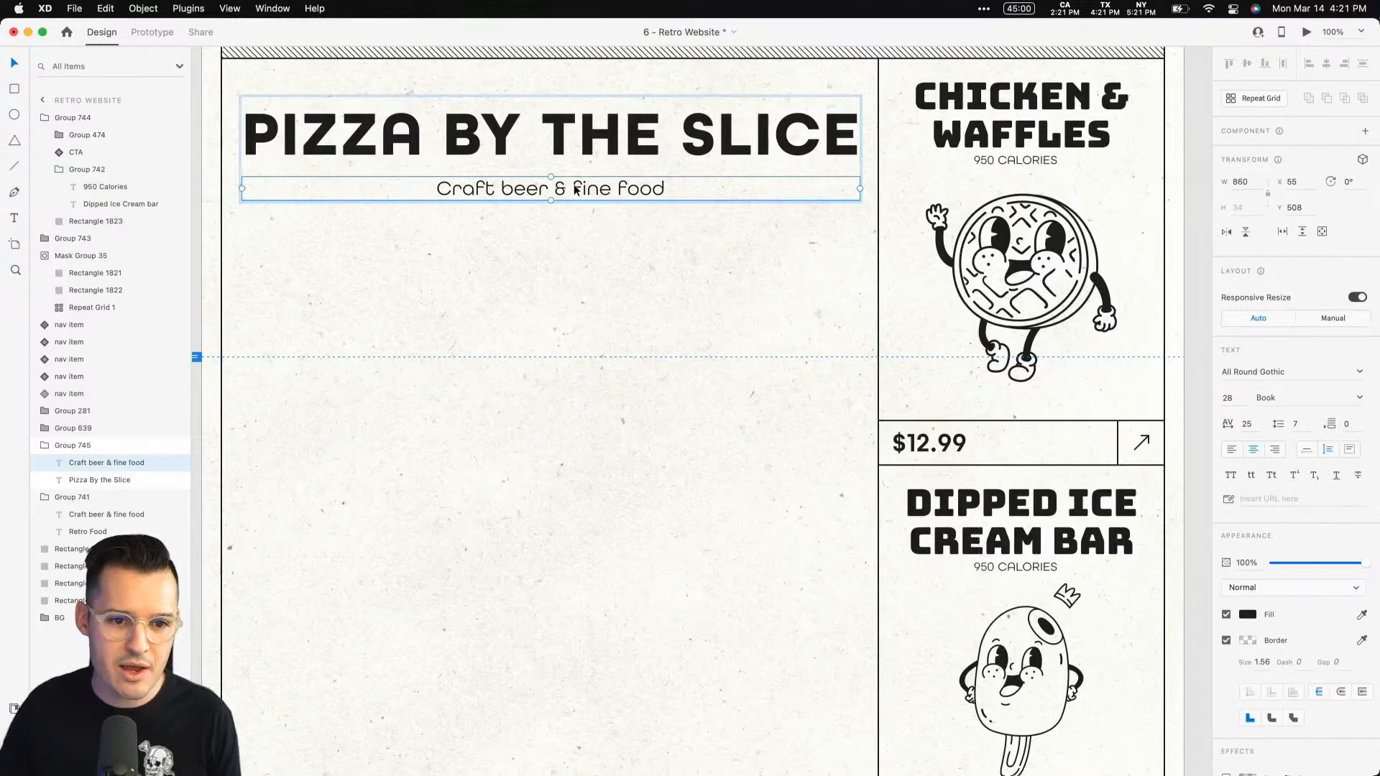
click(1231, 449)
Replace the text below the pizza heading with repeated "Craft beer & fine food" phrases as placeholder copy.
double_click(471, 187)
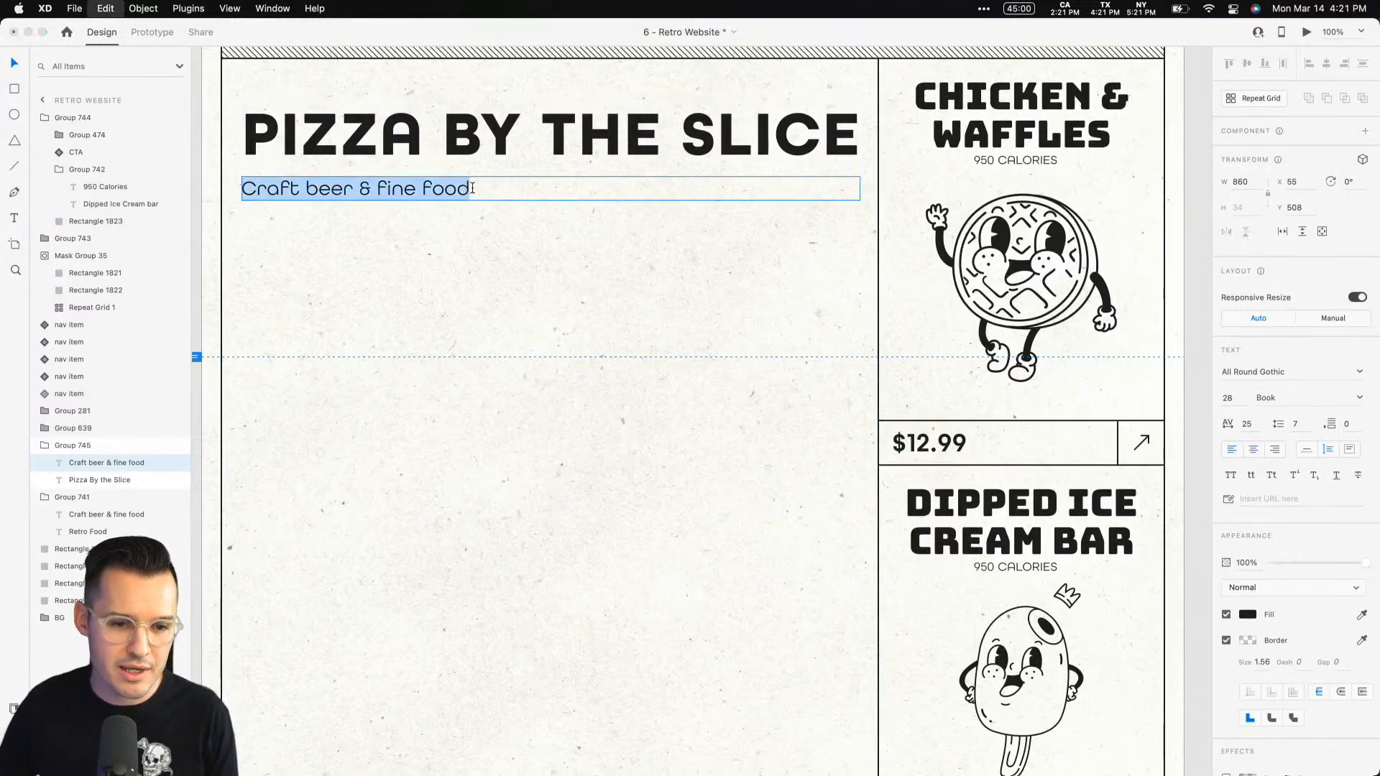
key(super+v)
key(super+v)
key(super+space)
key(super+v)
key(super+v)
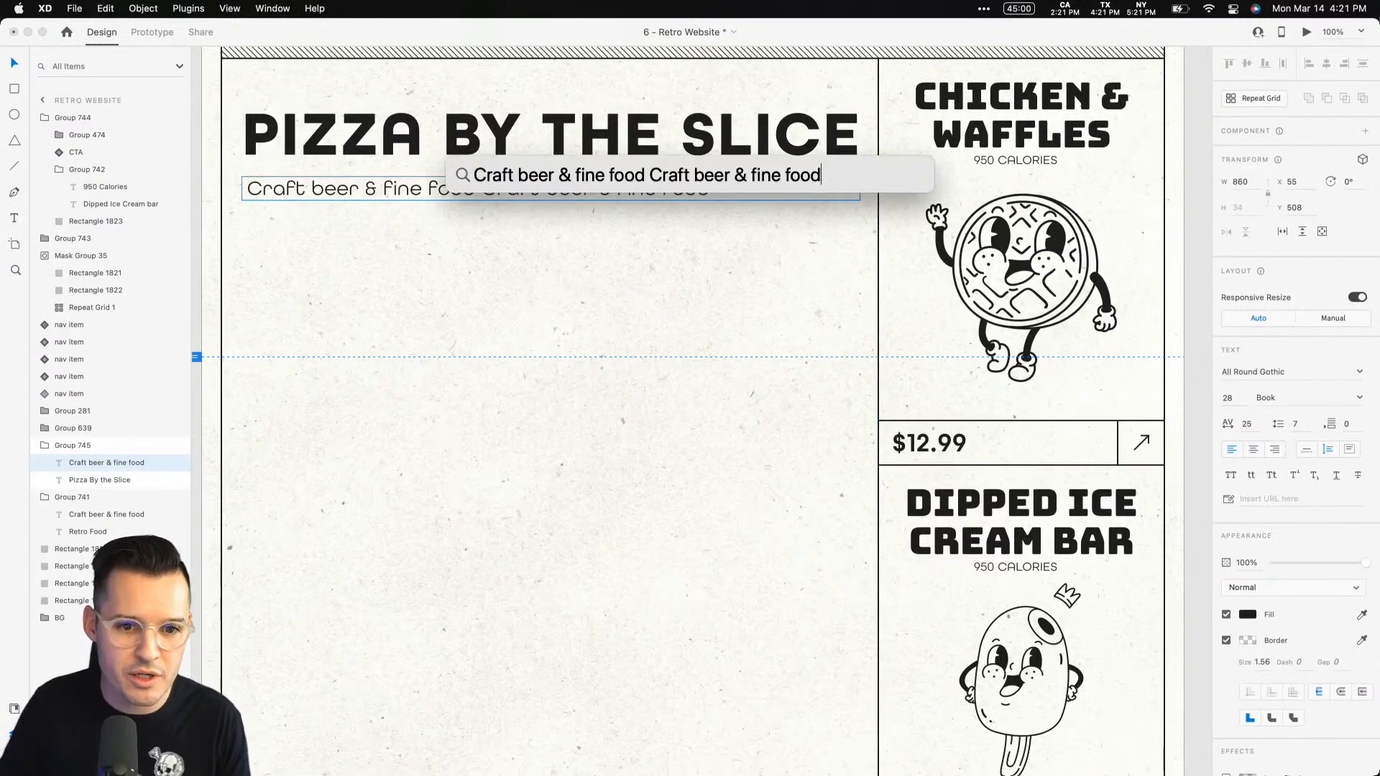
key(Escape)
key(Escape)
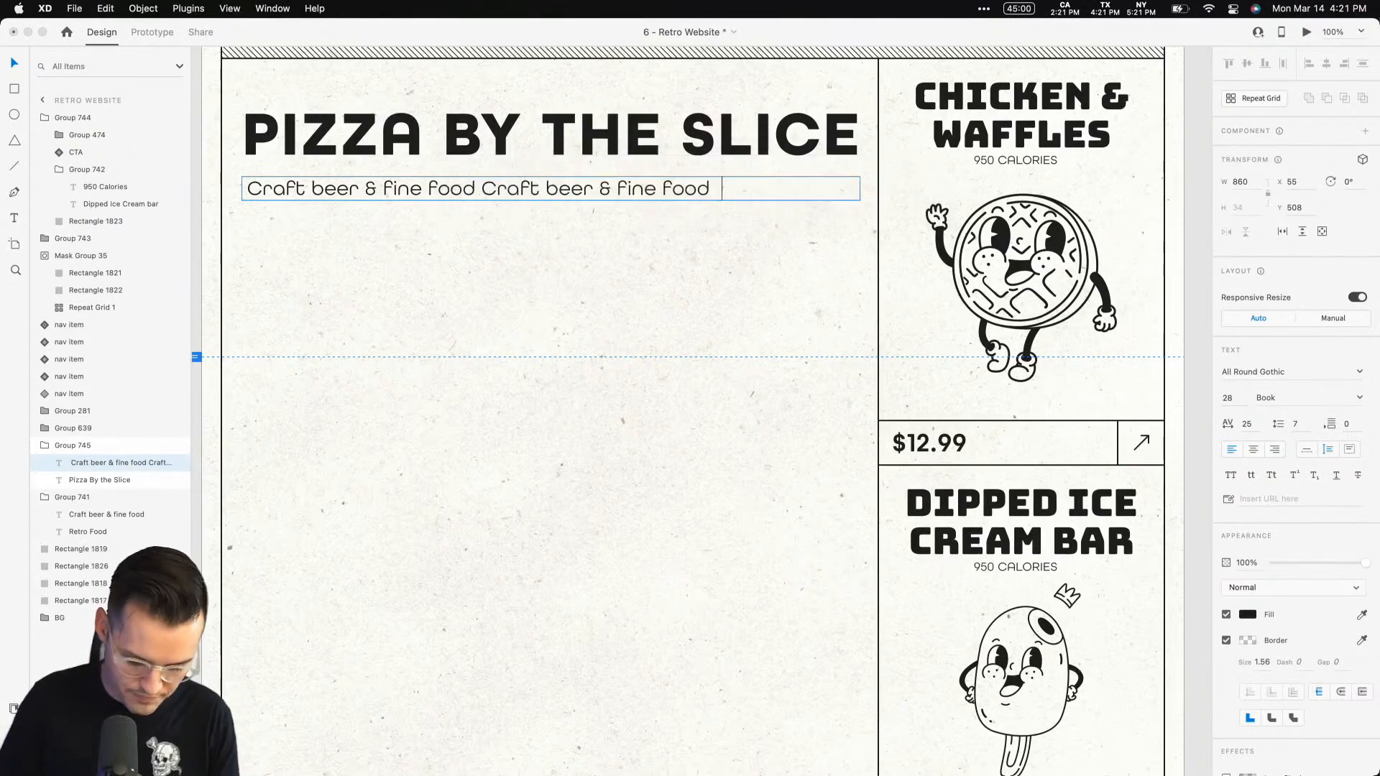
key(super+v)
key(super+v)
Extend the placeholder description to four lines with further repeats of the pasted phrase.
key(super+a)
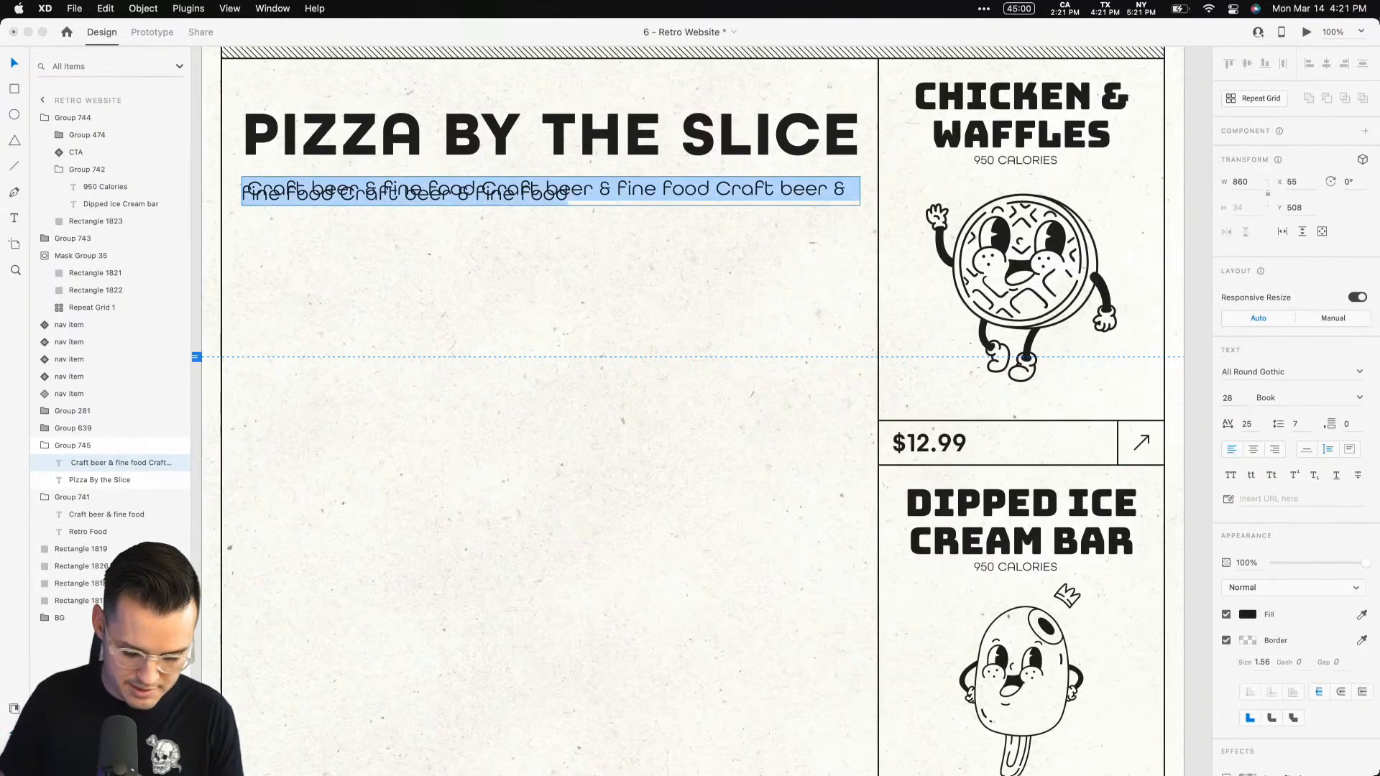
key(BackSpace)
key(super+v)
key(super+v)
key(super+v)
key(super+v)
key(super+v)
key(super+v)
key(super+v)
key(super+v)
key(super+v)
key(super+v)
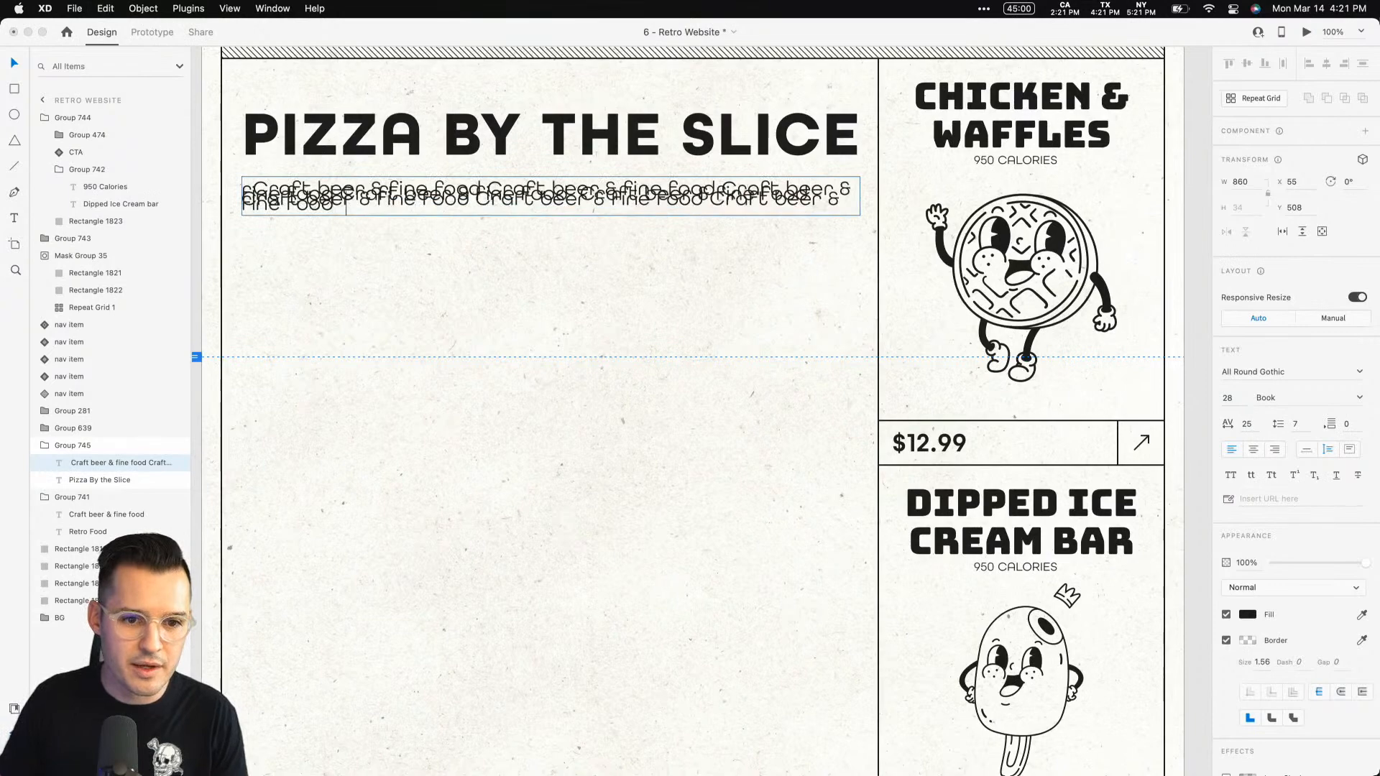
Add further repeats of the phrase to the pizza placeholder description and set the whole text's line spacing to 40.
key(super+v)
key(super+v)
key(super+a)
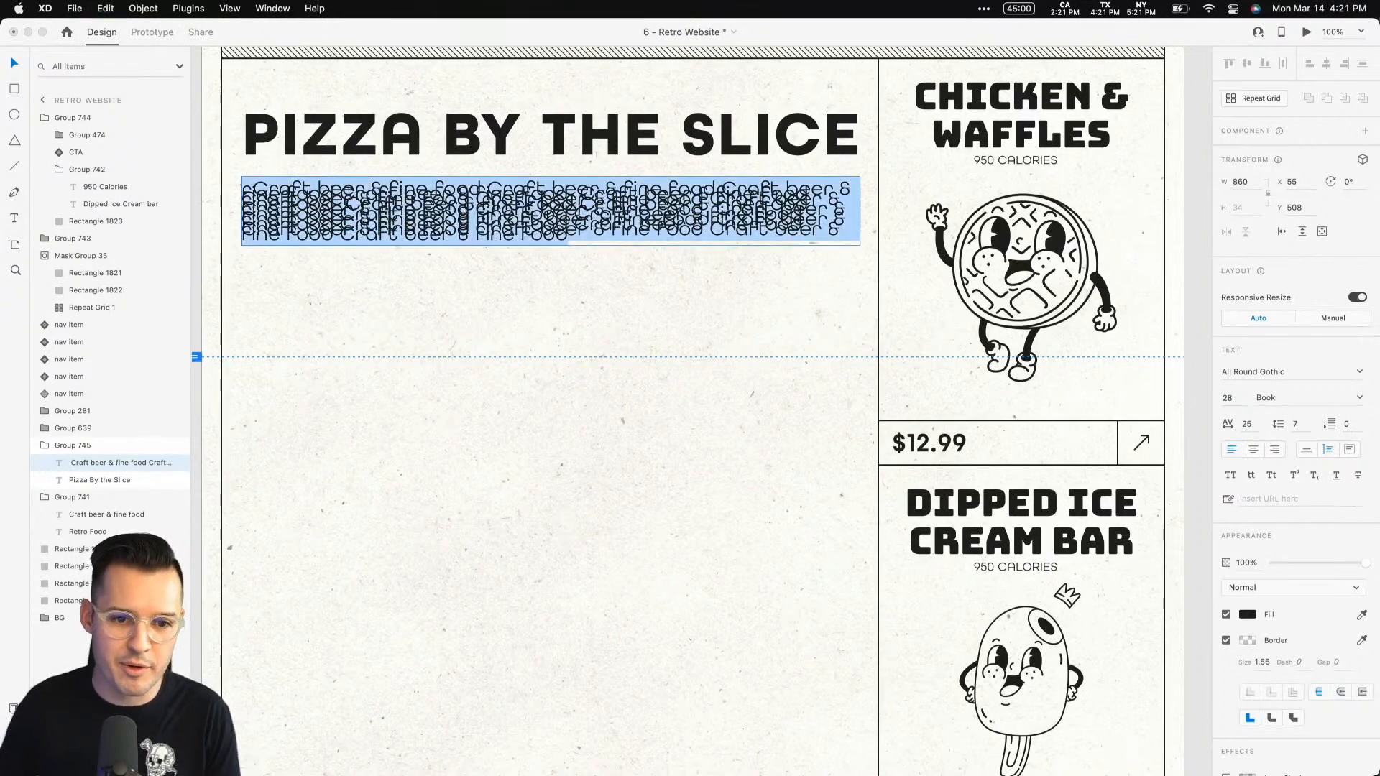
click(1299, 423)
text(37)
key(Return)
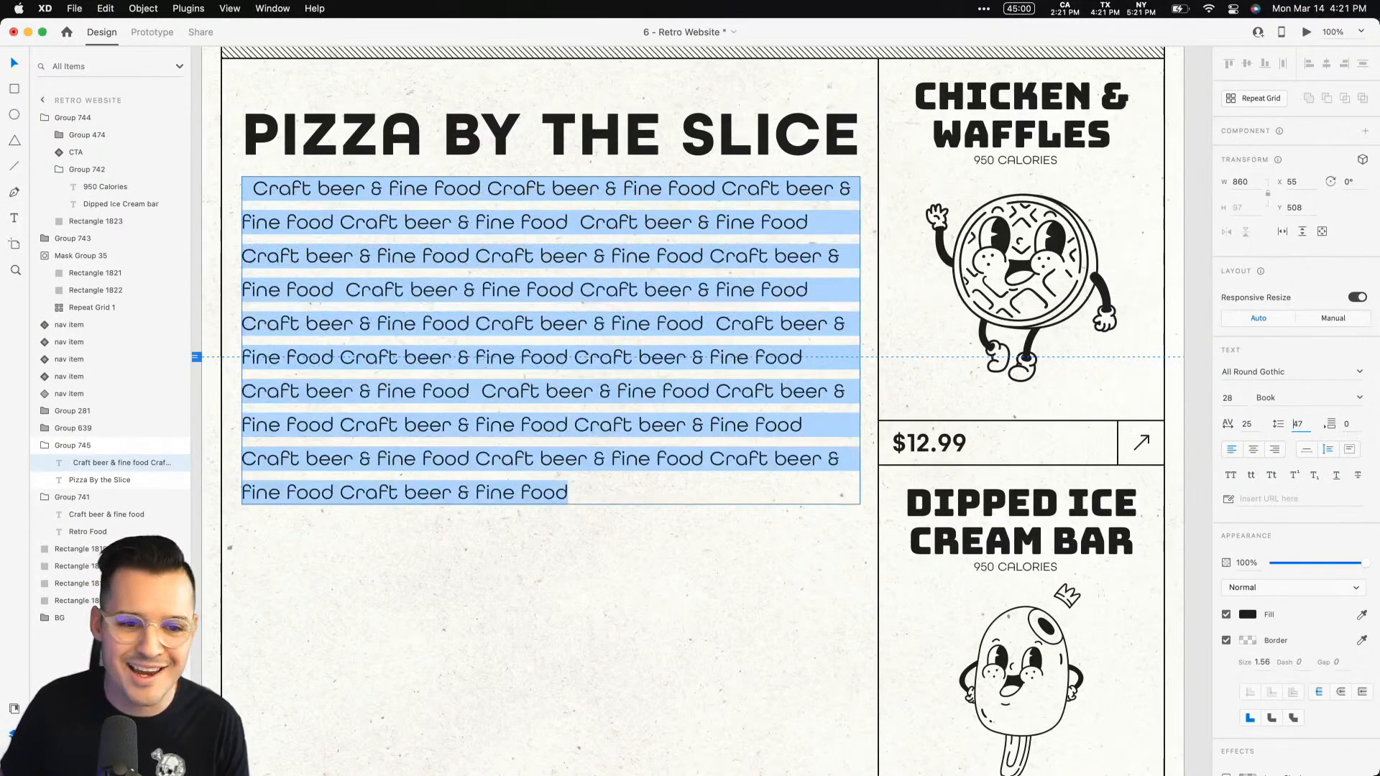
key(Up)
key(Up)
key(Up)
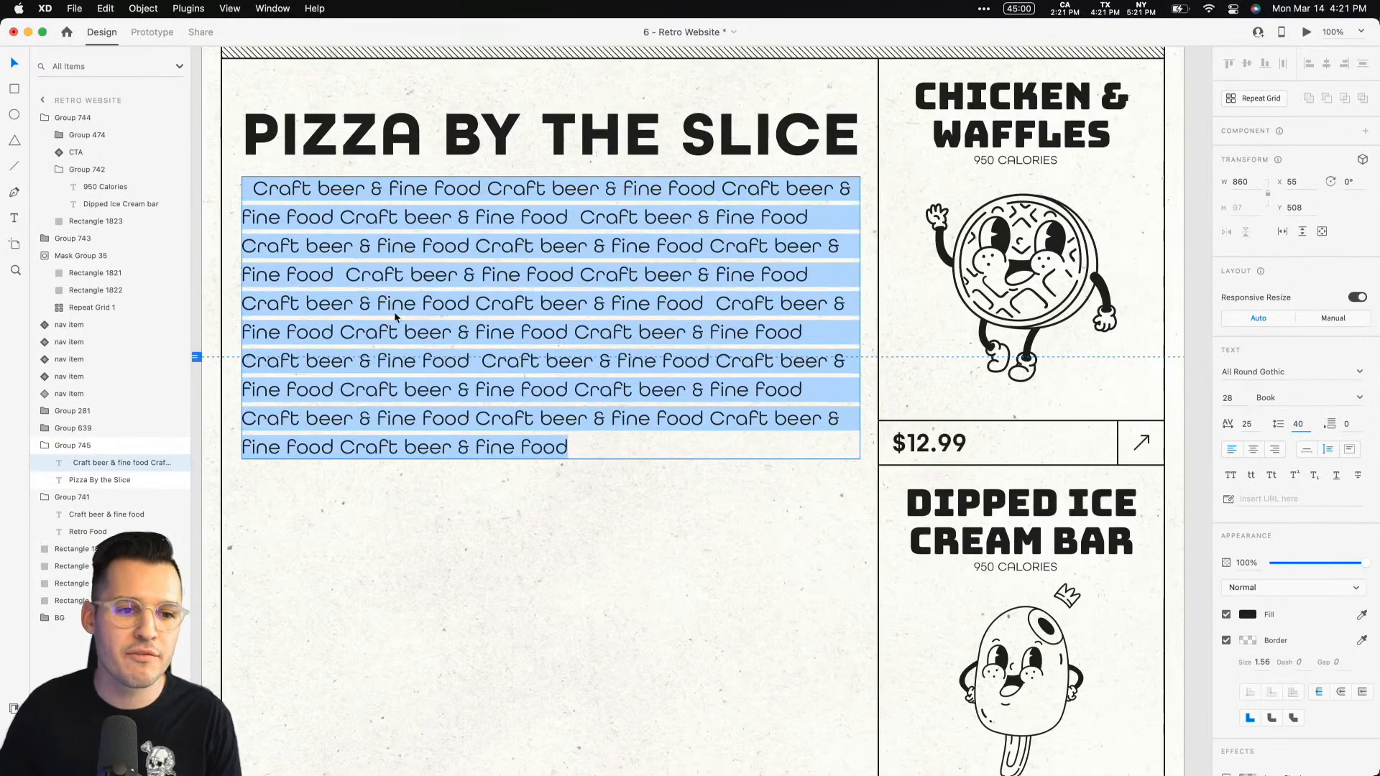
Replace the pizza description with "Have a slice of our famous pizza and get it hot. It's cheesy and amazing.".
click(258, 189)
key(BackSpace)
key(BackSpace)
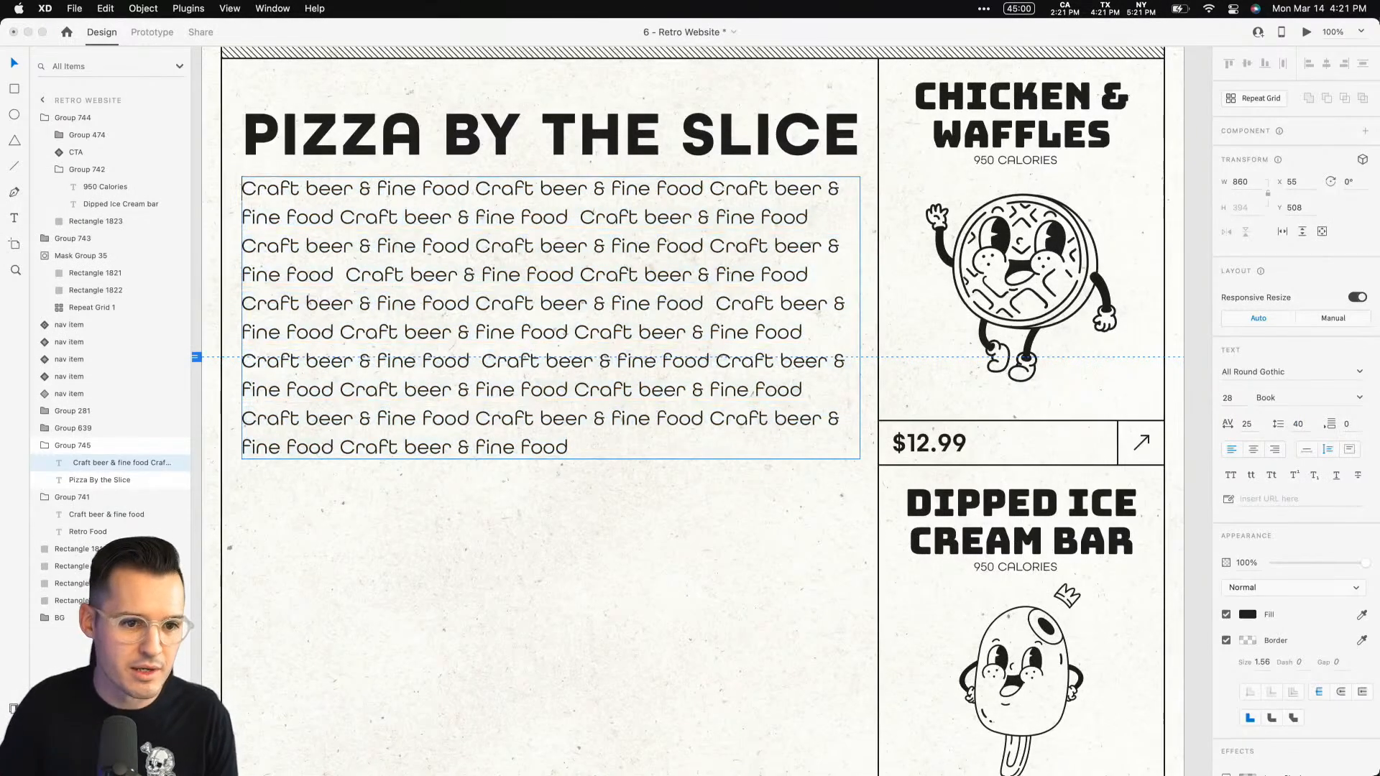
key(super+a)
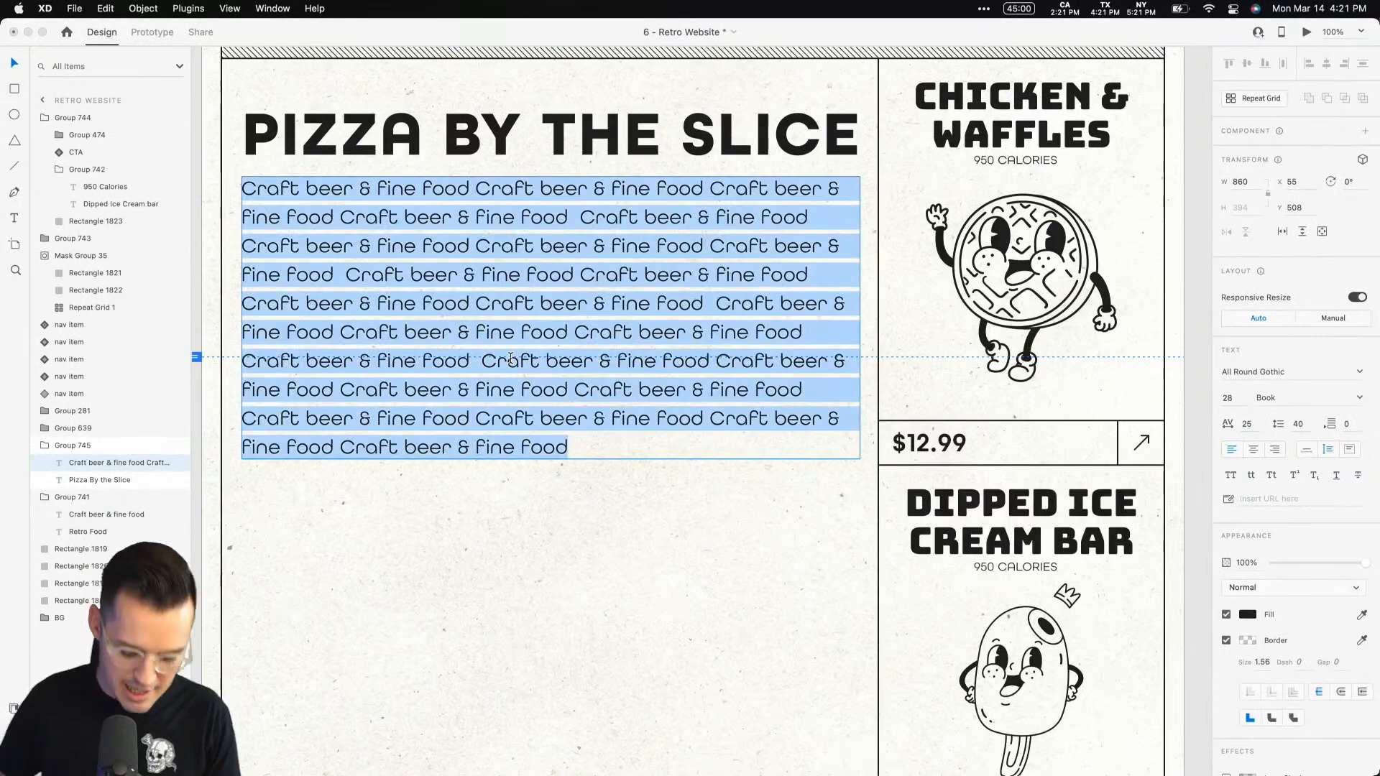
text(Have a slice of our)
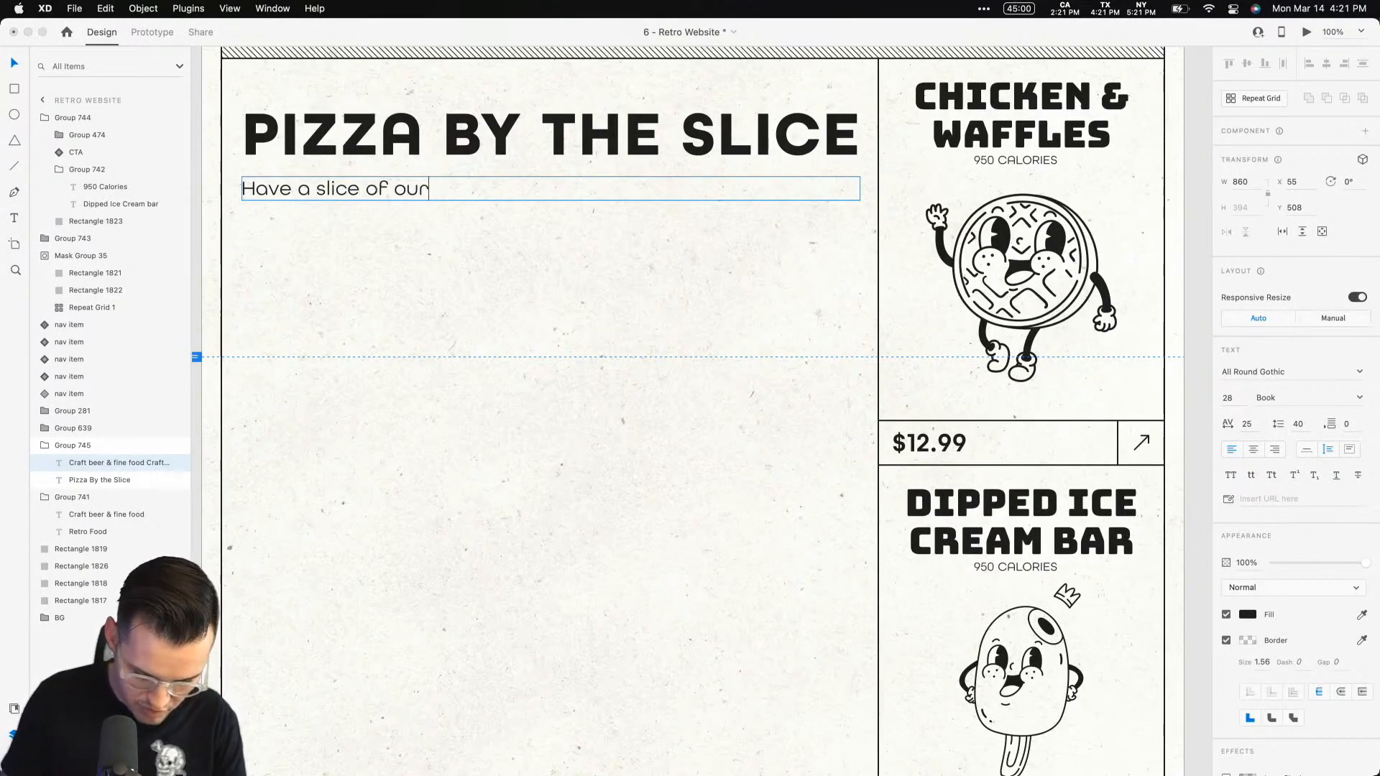
text( famours pizza and get it hot.)
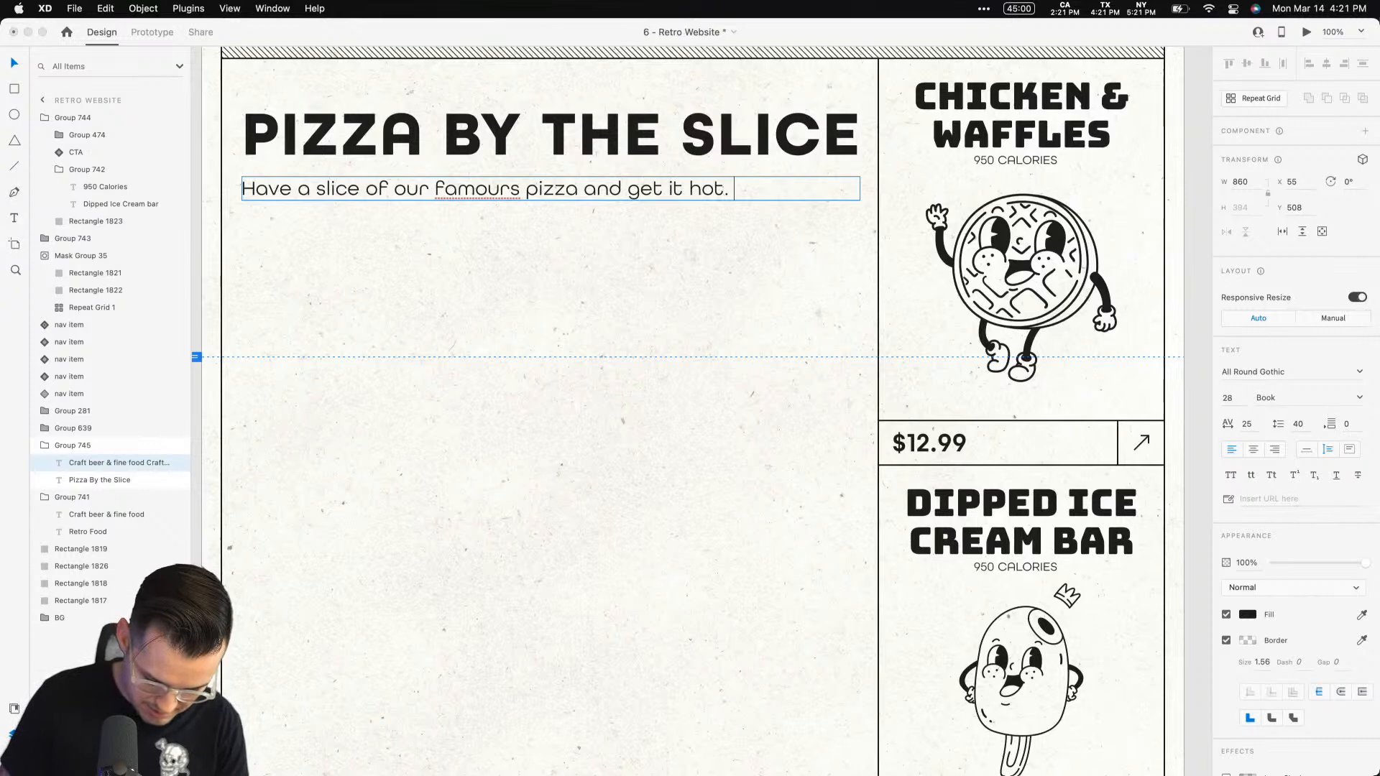
text(esy a)
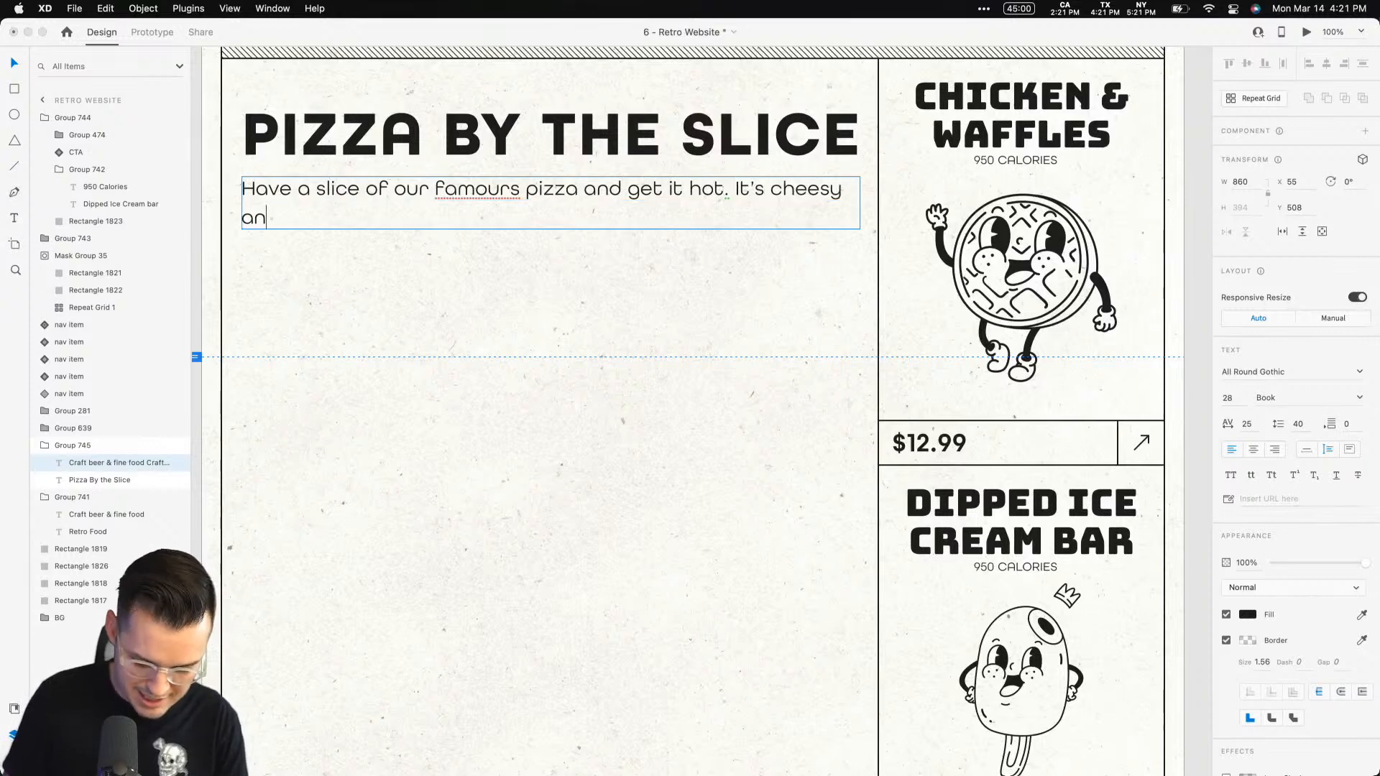
text(nd amazing.)
key(super+a)
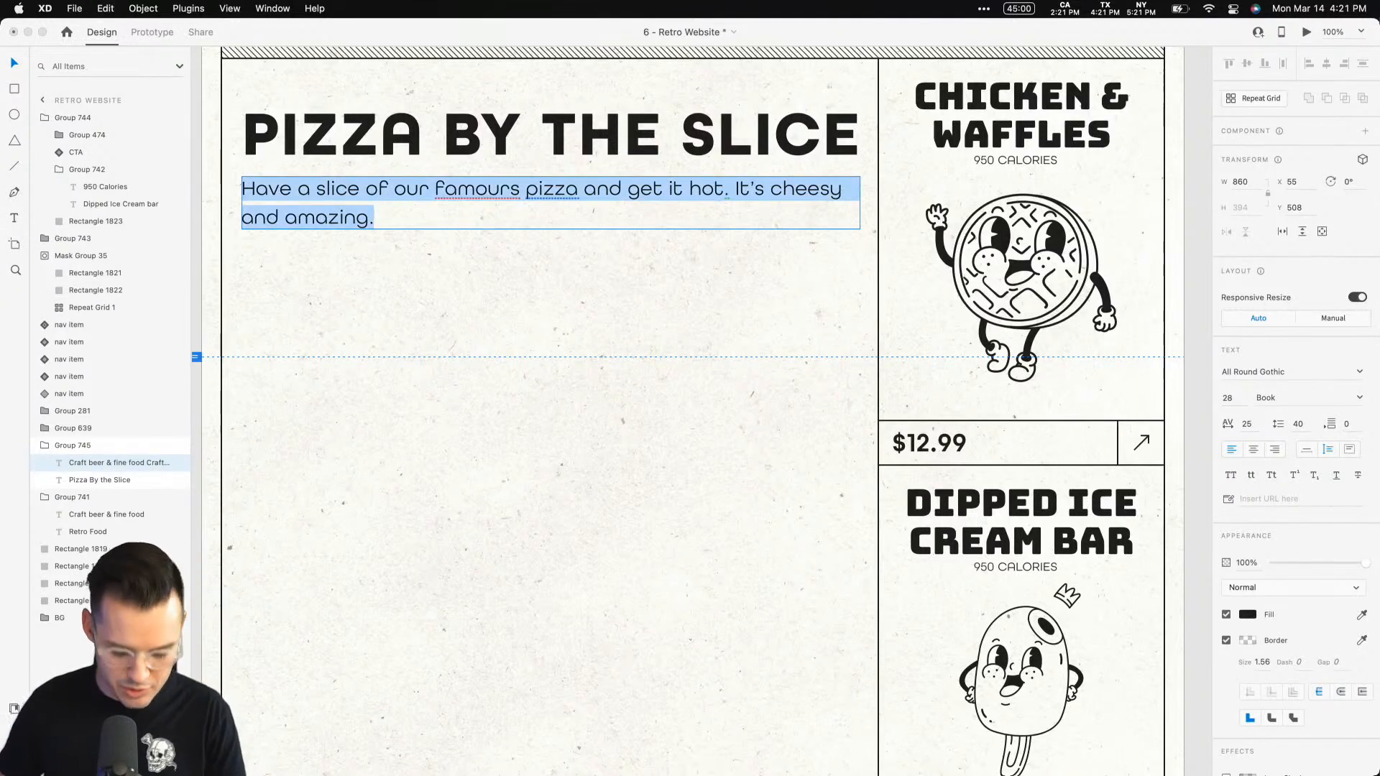
double_click(488, 193)
right_click(488, 193)
click(500, 205)
Repeat the pizza description's sentences until the text fills eight lines, deleting the surplus repeats.
key(super+a)
key(super+c)
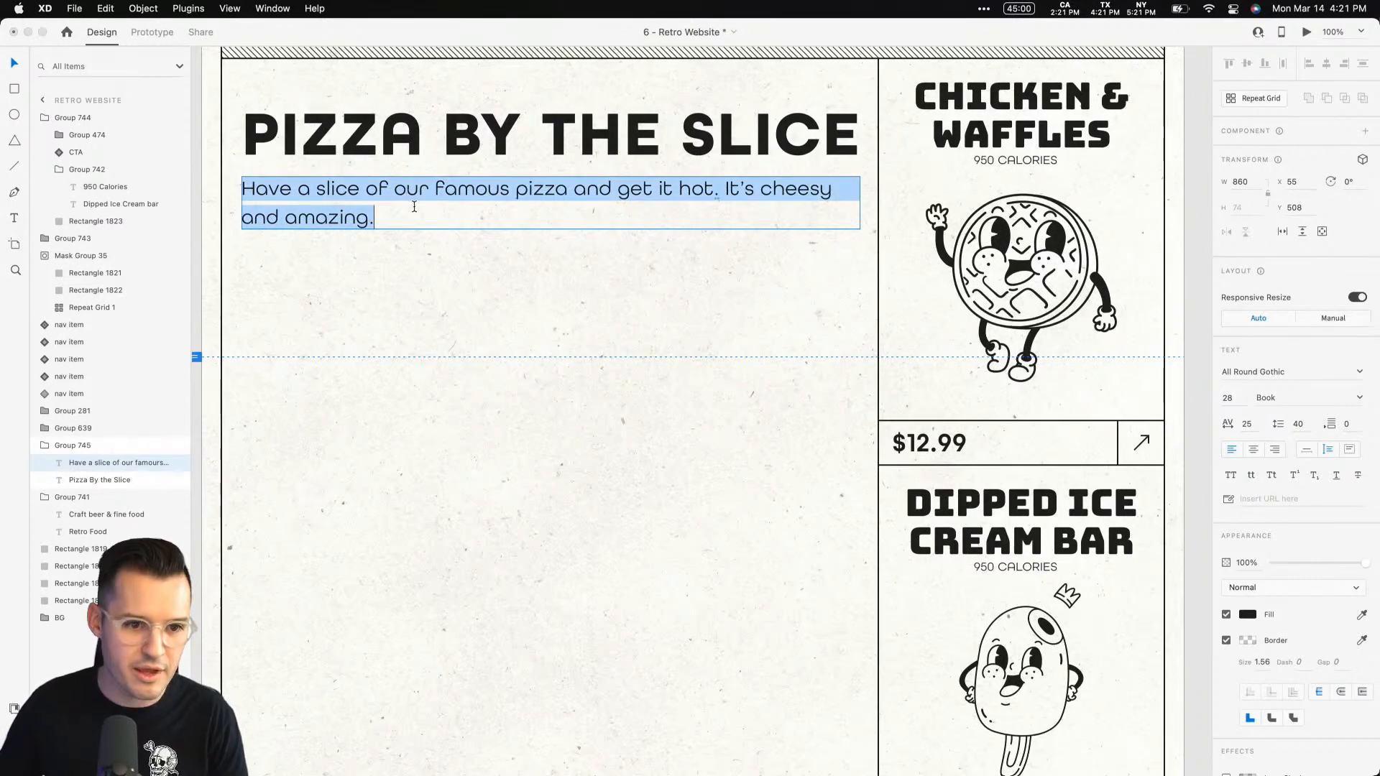
key(Right)
key(super+v)
key(super+v)
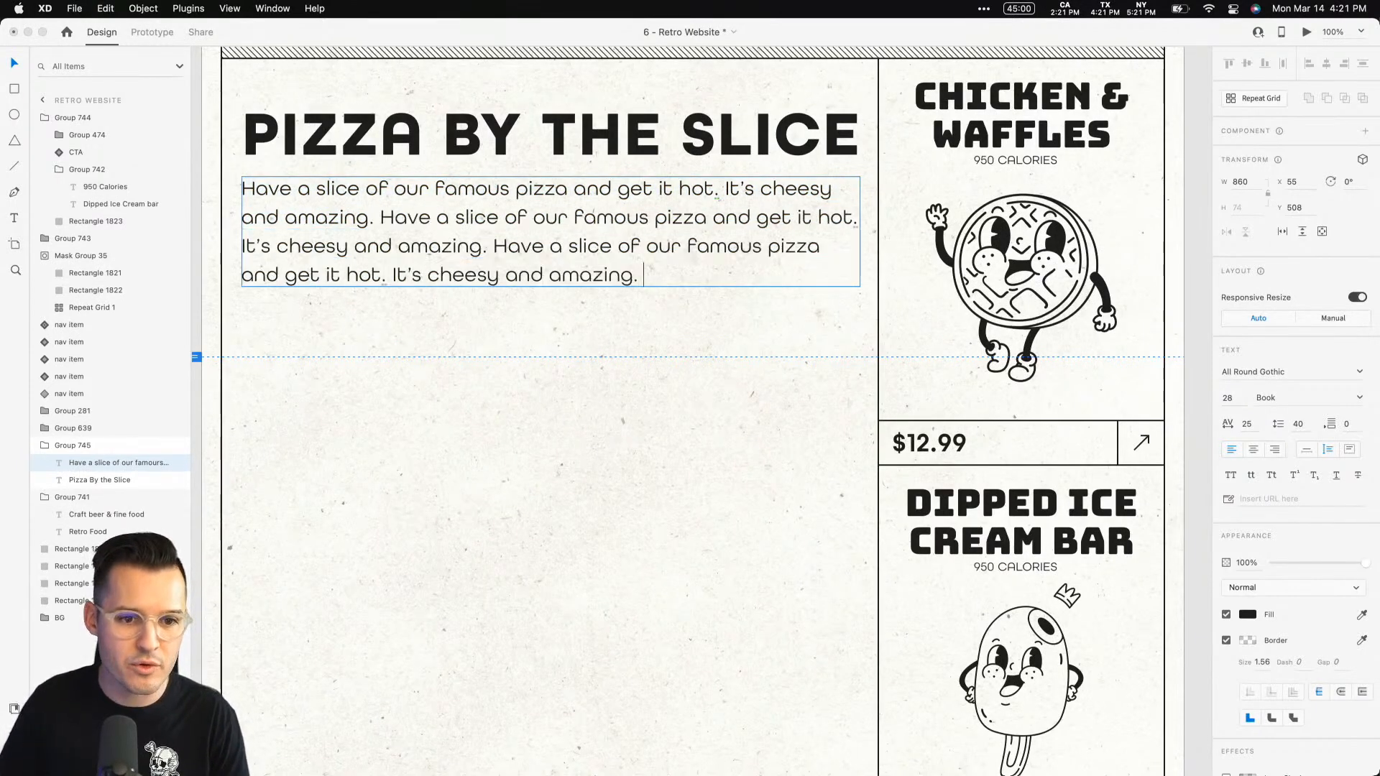
key(super+v)
key(super+v)
key(super+v)
key(super+v)
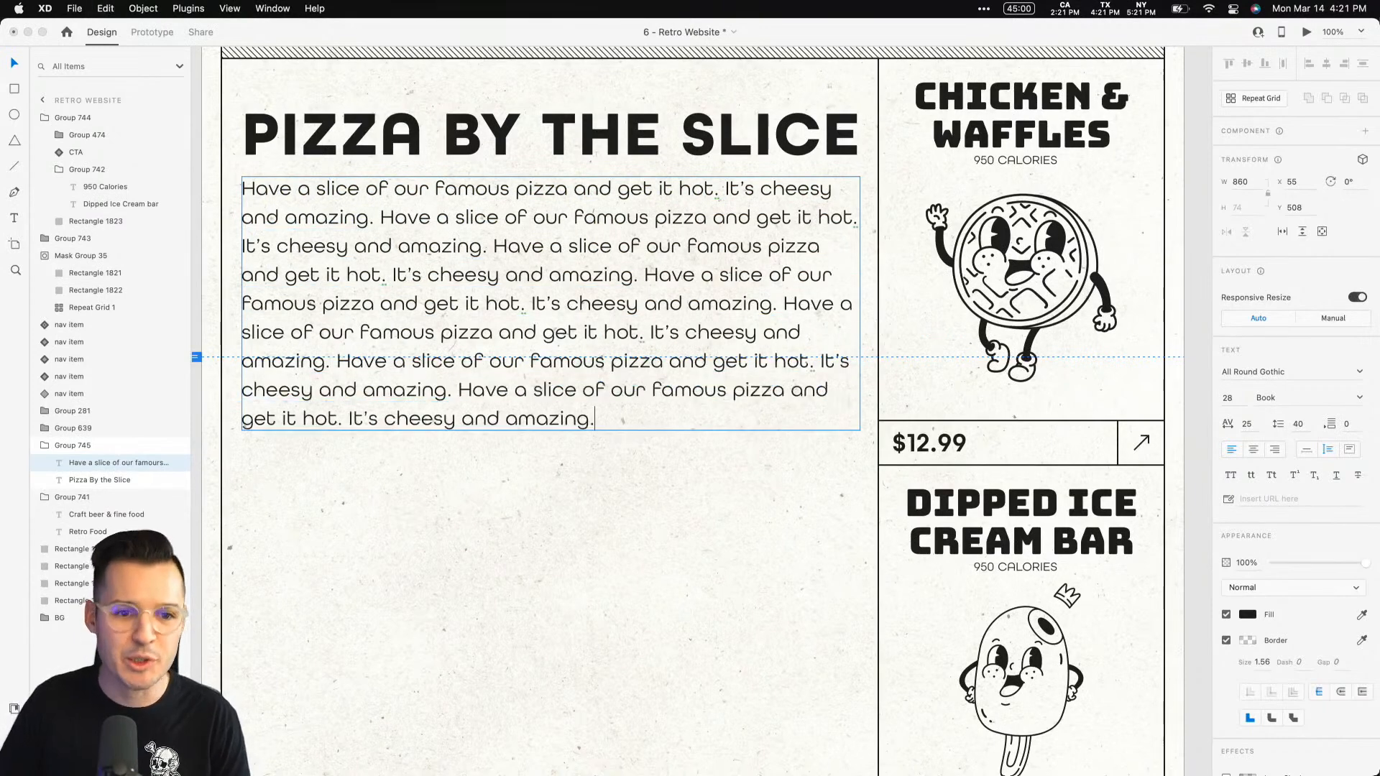
key(super+v)
key(super+v)
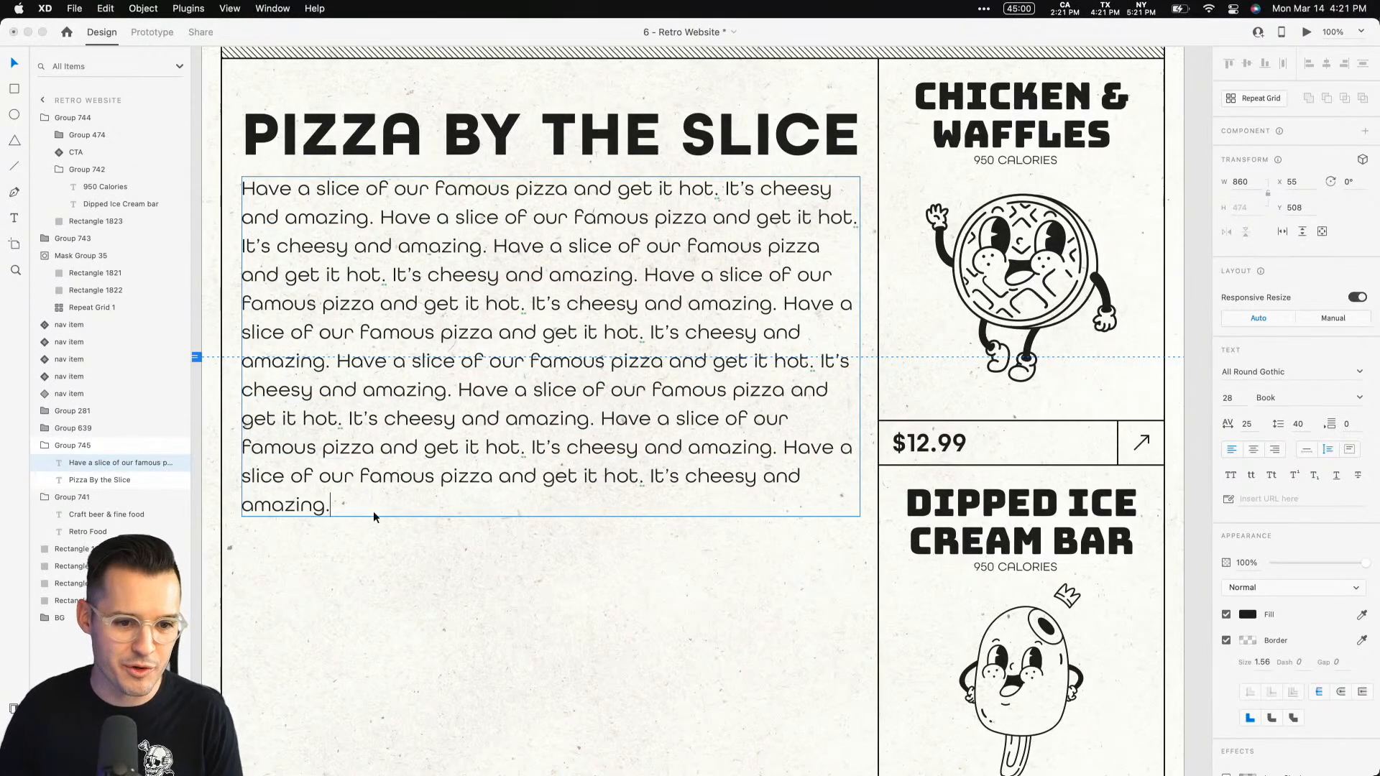
drag(365, 489, 455, 394)
key(BackSpace)
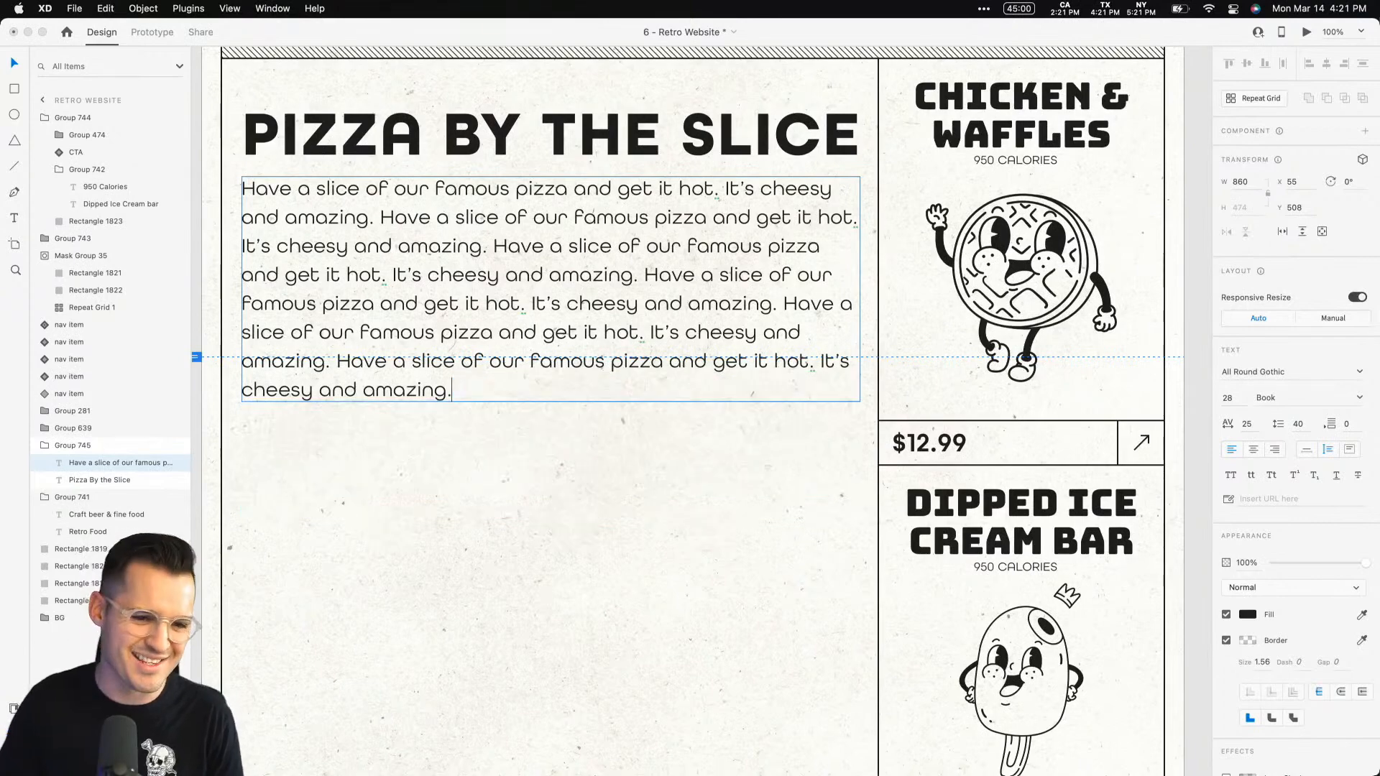
key(Escape)
Place the pizza slice character beneath the pizza description and scale it to about 463 by 557.
key(super+minus)
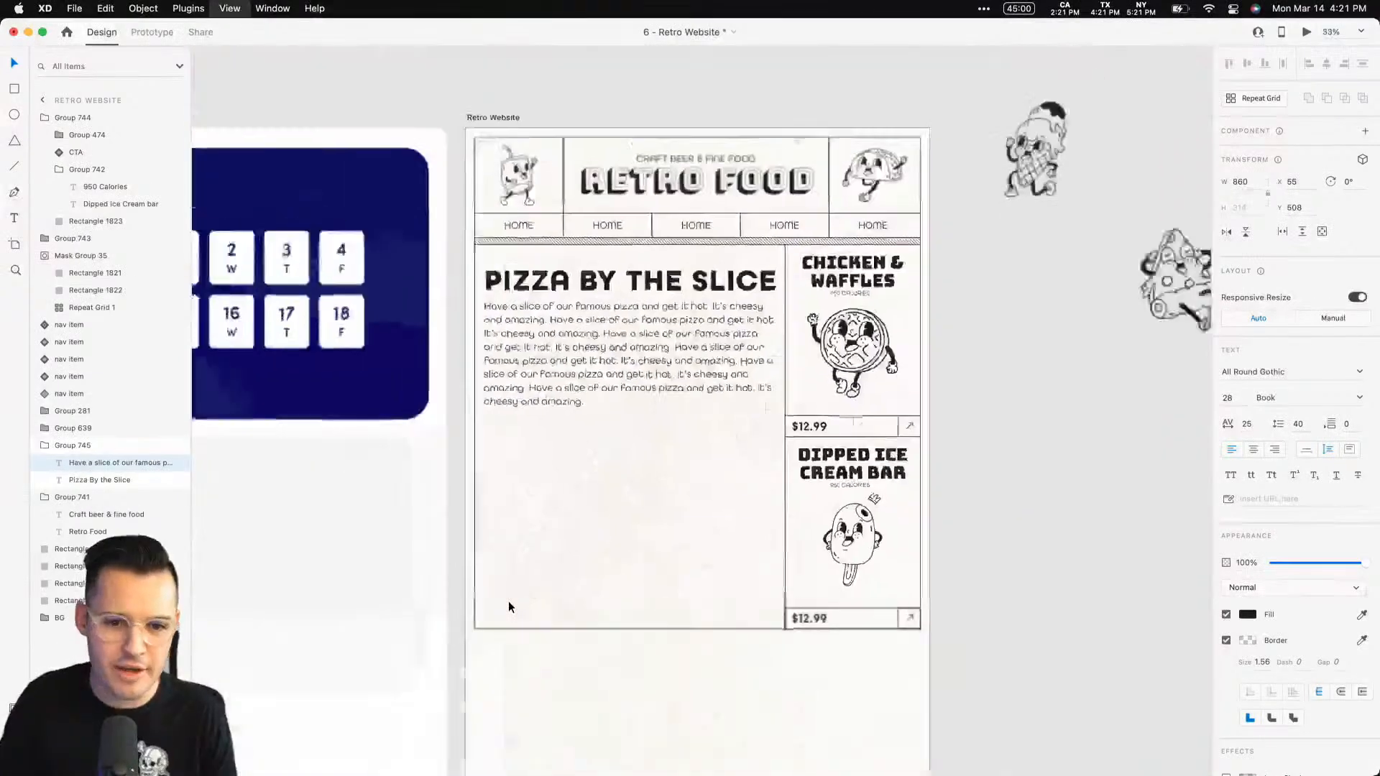
scroll(1165, 301, right, 1)
drag(1141, 262, 539, 503)
drag(670, 447, 687, 434)
drag(587, 509, 601, 493)
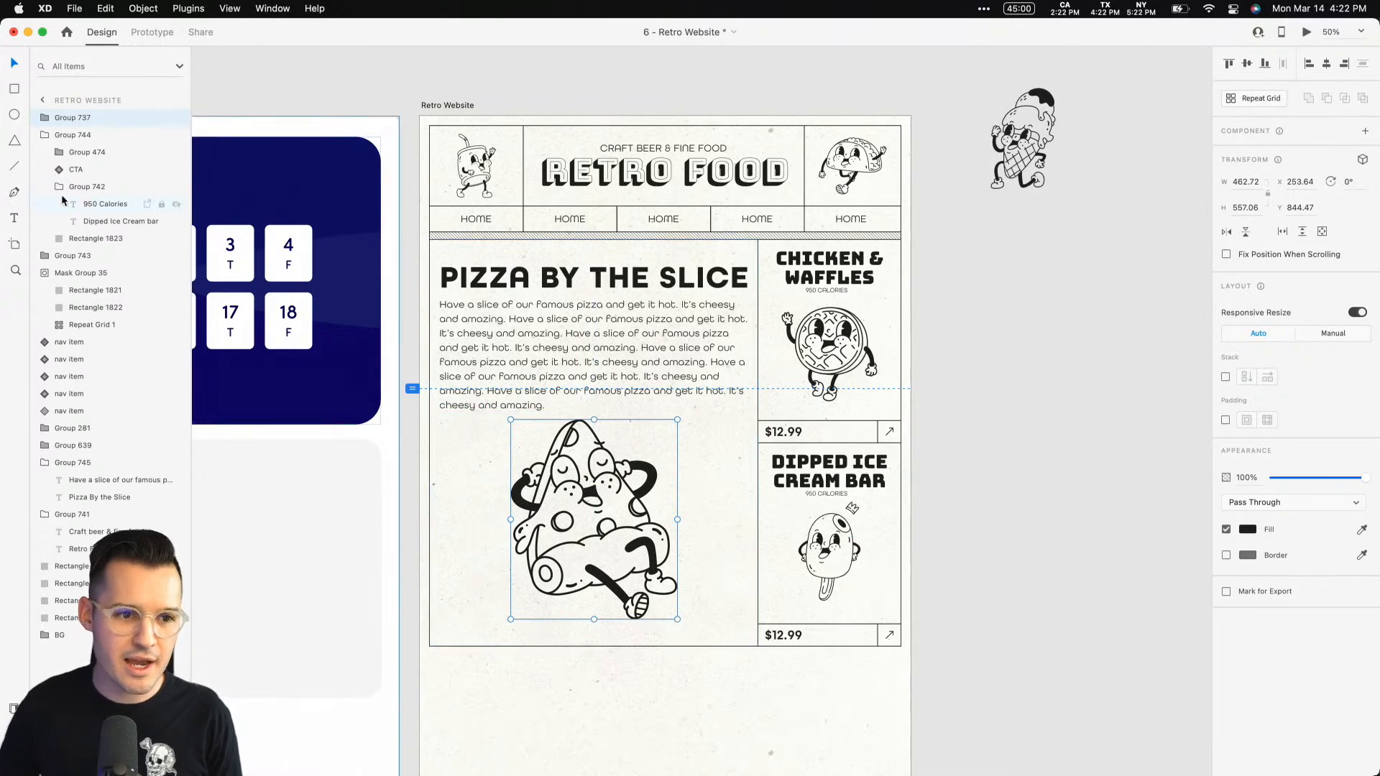
Add the $12.99 price bar component along the base of the pizza panel and stretch it to the panel's full width.
key(super+shift+y)
drag(76, 276, 444, 594)
scroll(511, 691, down, 2)
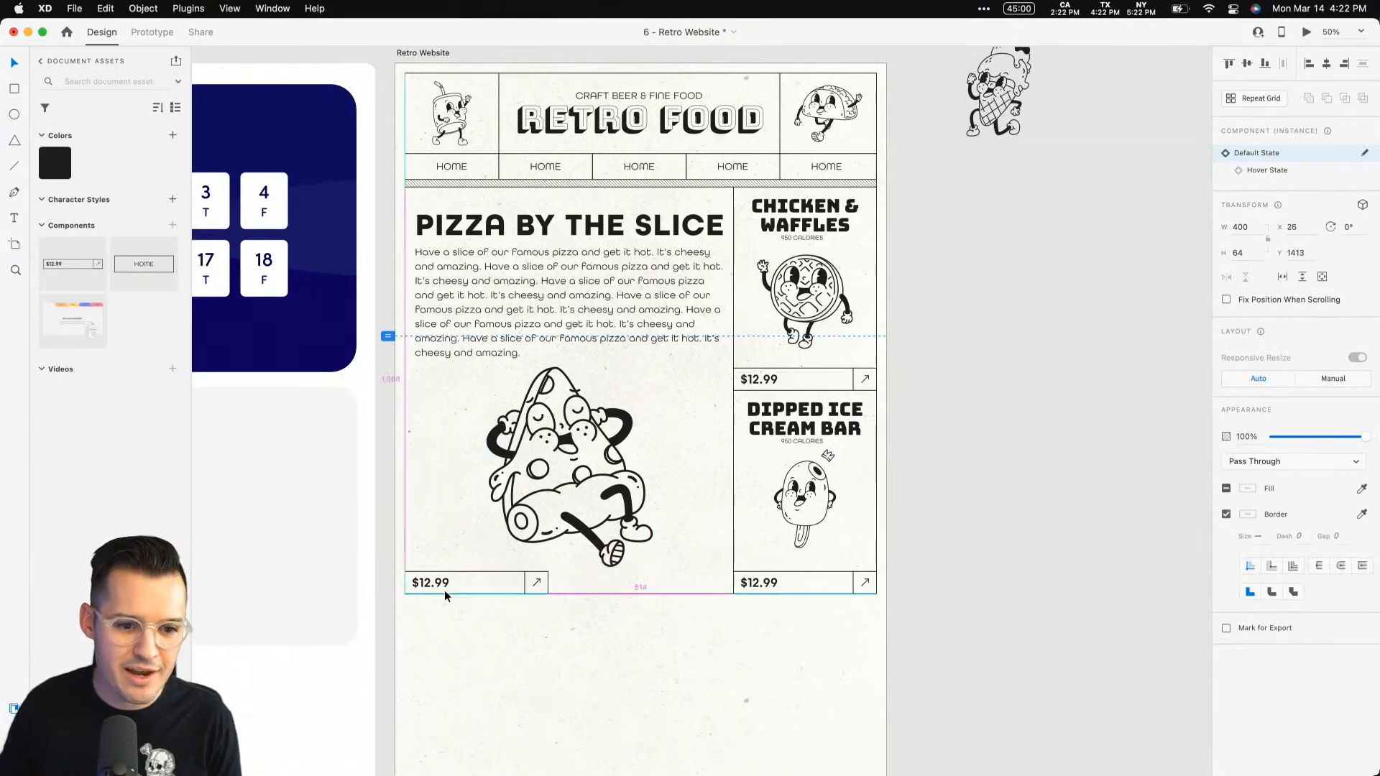
drag(548, 581, 732, 587)
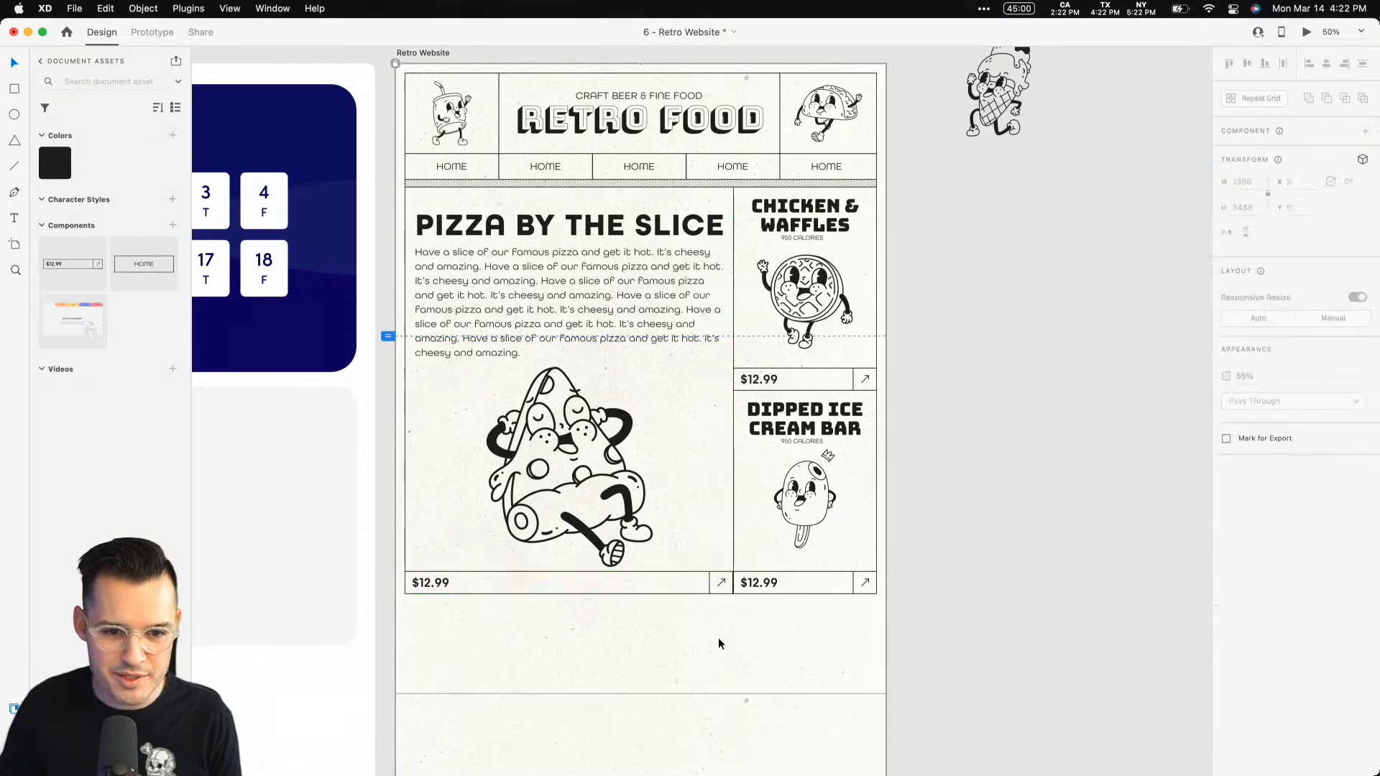
click(1026, 502)
Try the pizza character near the right side of its panel, at X 418.4, Y 822.
scroll(862, 503, right, 2)
drag(544, 431, 604, 428)
click(603, 415)
click(604, 415)
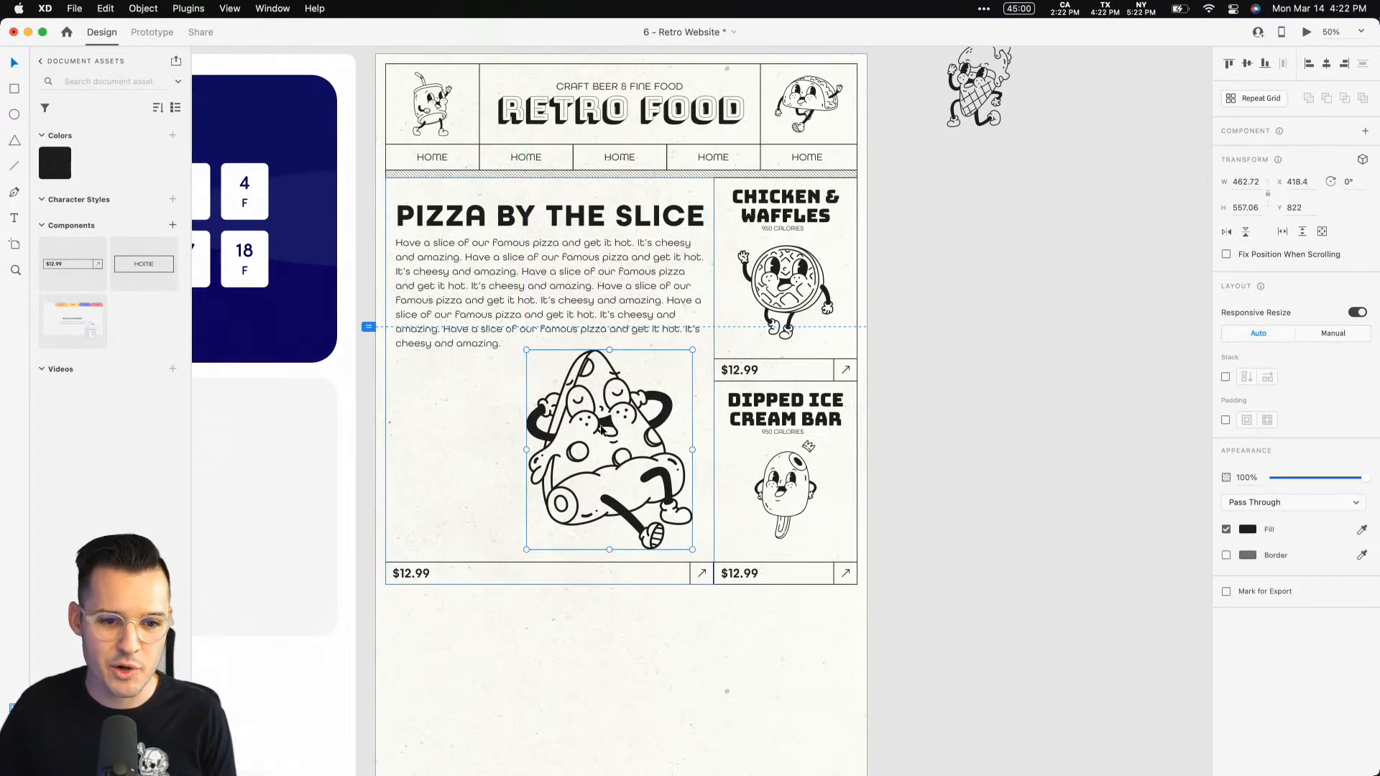
Shorten the pizza description to six lines and centre the pizza character in the space beneath it.
click(551, 318)
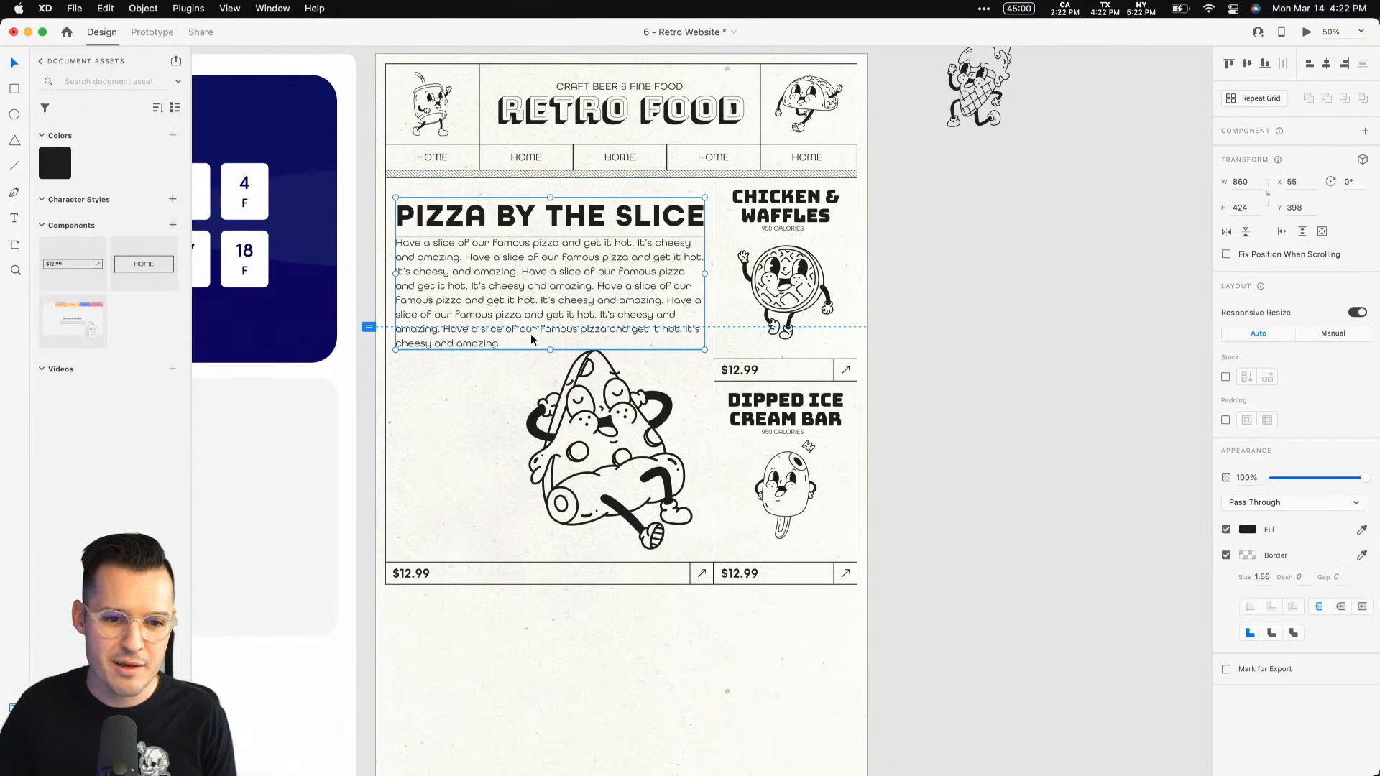
double_click(532, 339)
double_click(486, 328)
drag(509, 345, 461, 314)
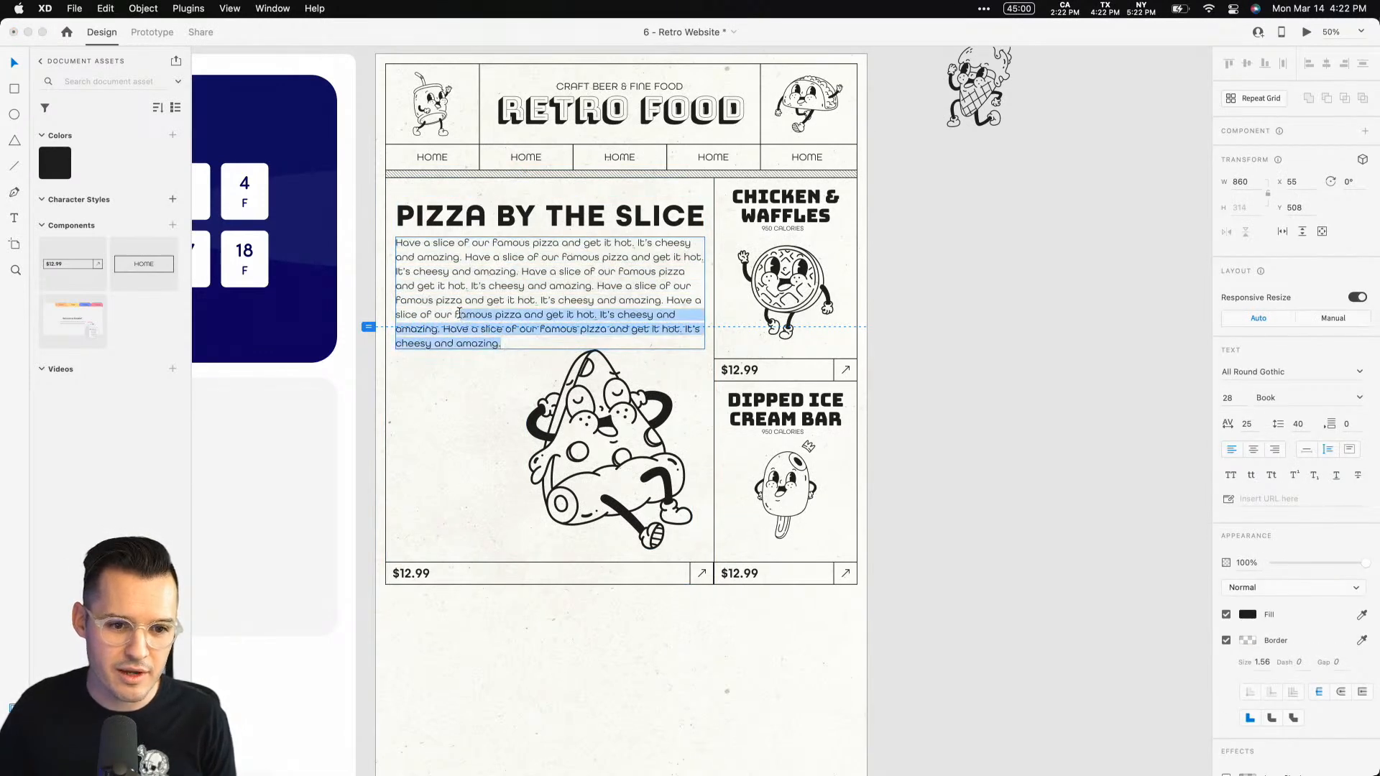
key(BackSpace)
key(BackSpace)
key(BackSpace)
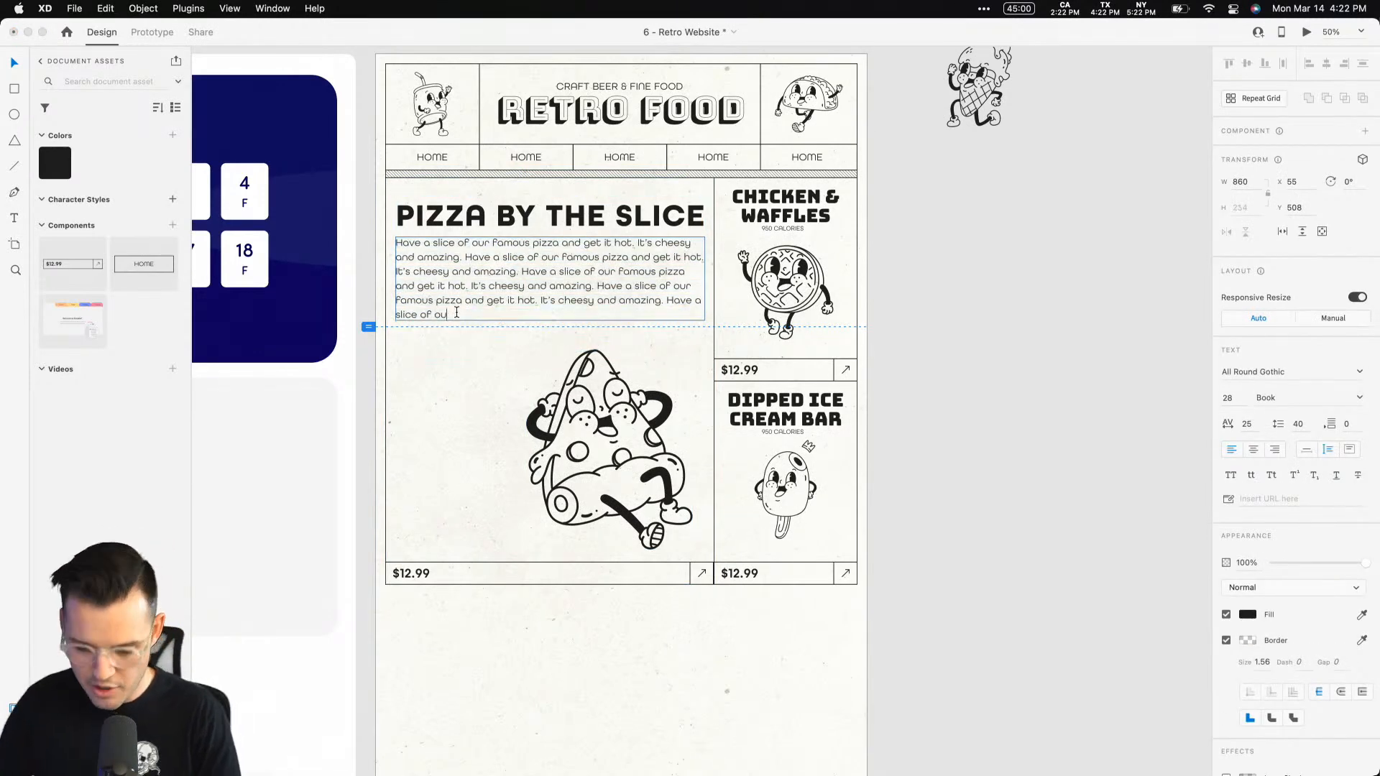
drag(607, 428, 552, 408)
click(1121, 372)
Duplicate the hatched divider directly beneath the bottom price bars, at X 26, Y 1475.
mouse_move(681, 175)
mouse_down()
mouse_move(711, 632)
mouse_move(718, 586)
mouse_up()
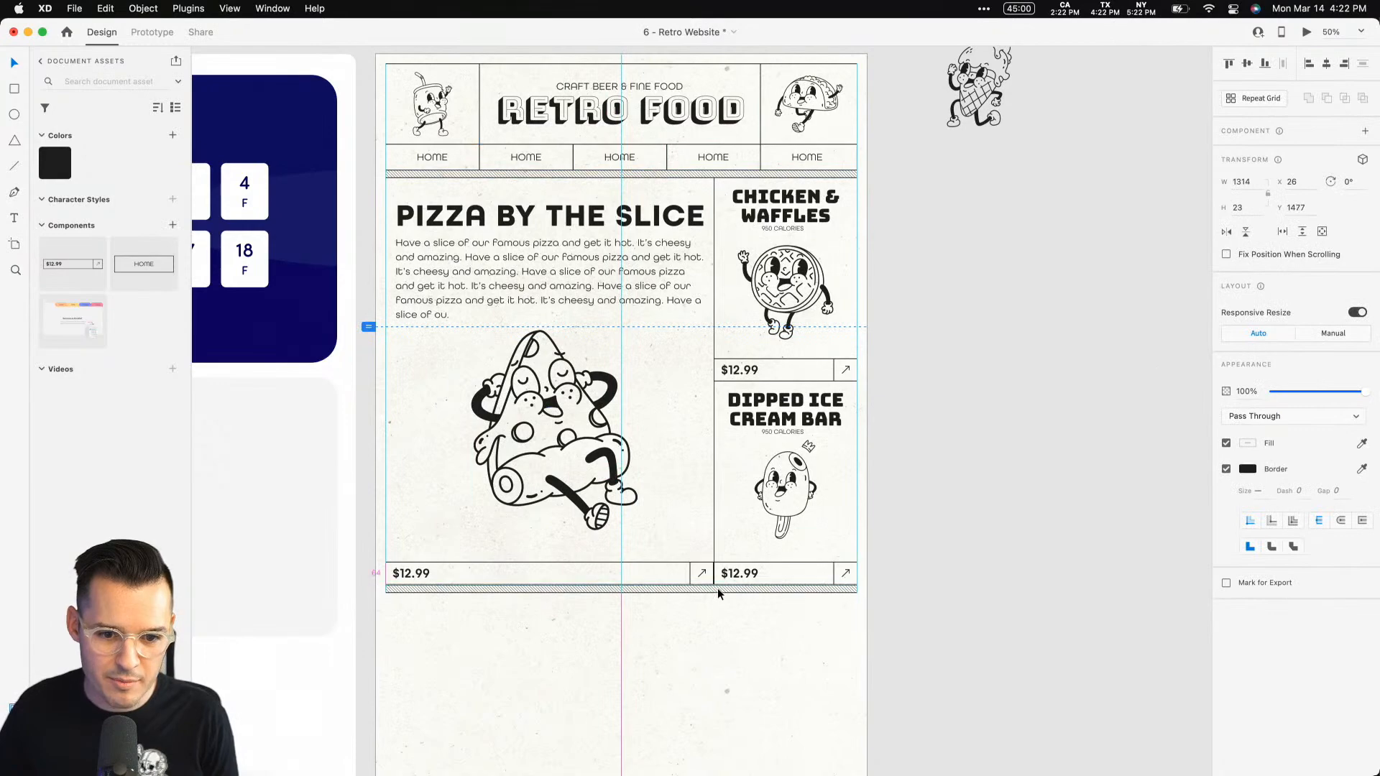
key(z)
drag(912, 634, 567, 507)
key(Up)
key(Up)
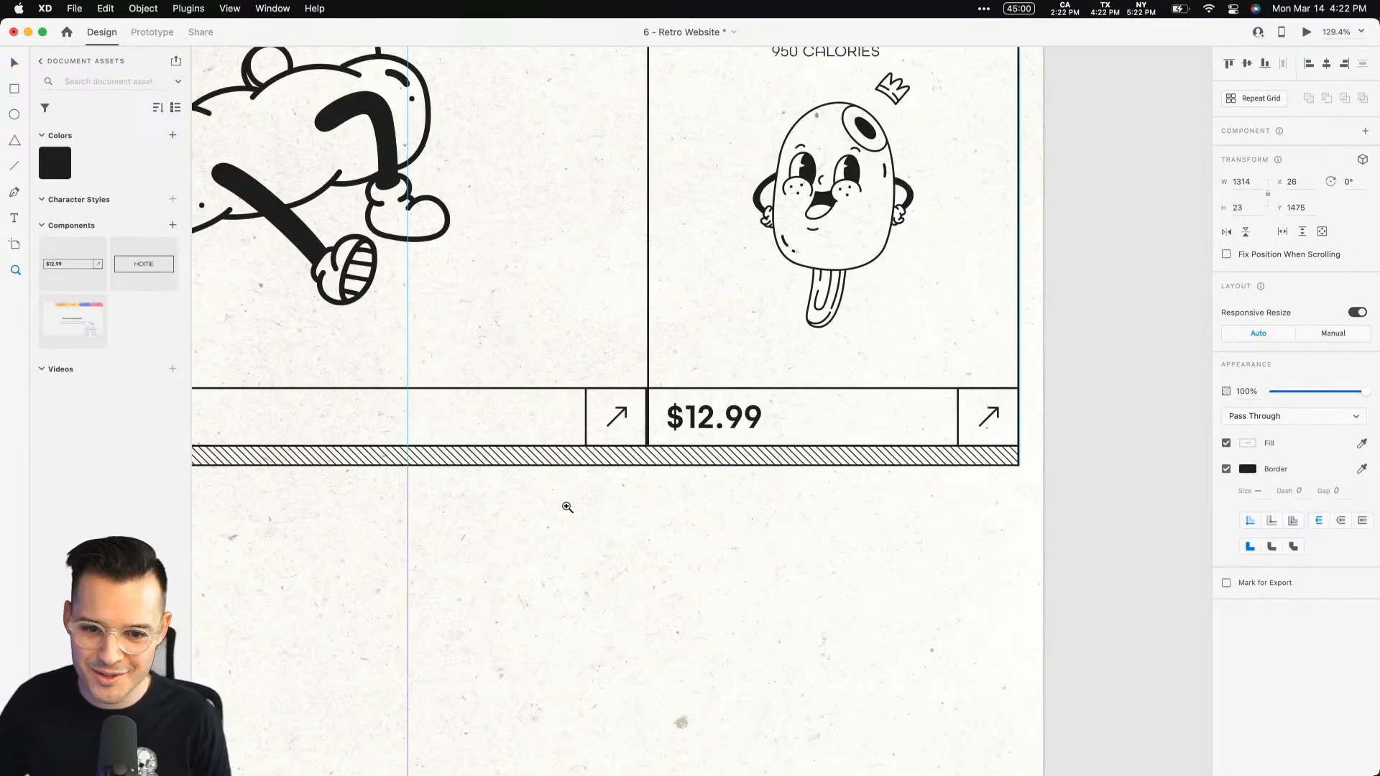
key(super+minus)
key(super+minus)
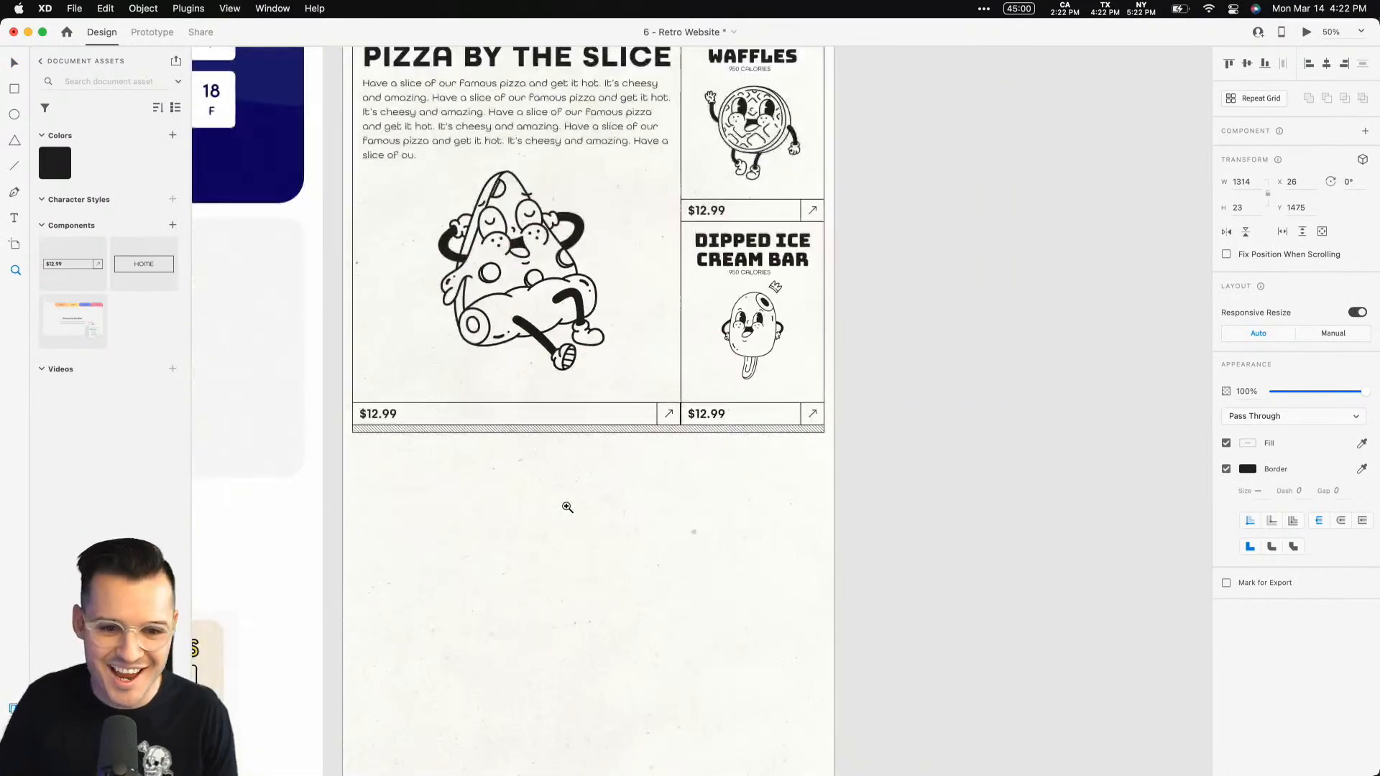
click(846, 556)
drag(843, 562, 1123, 429)
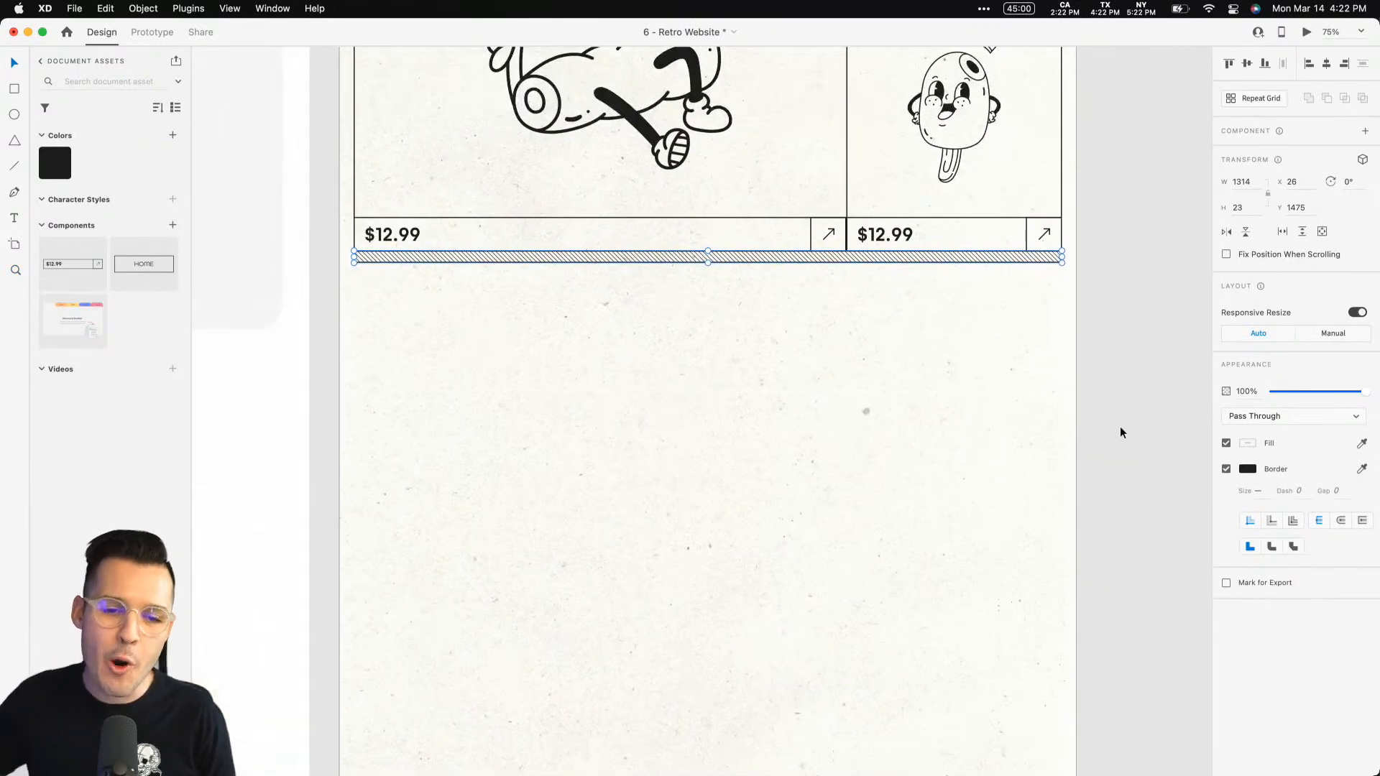
click(1131, 433)
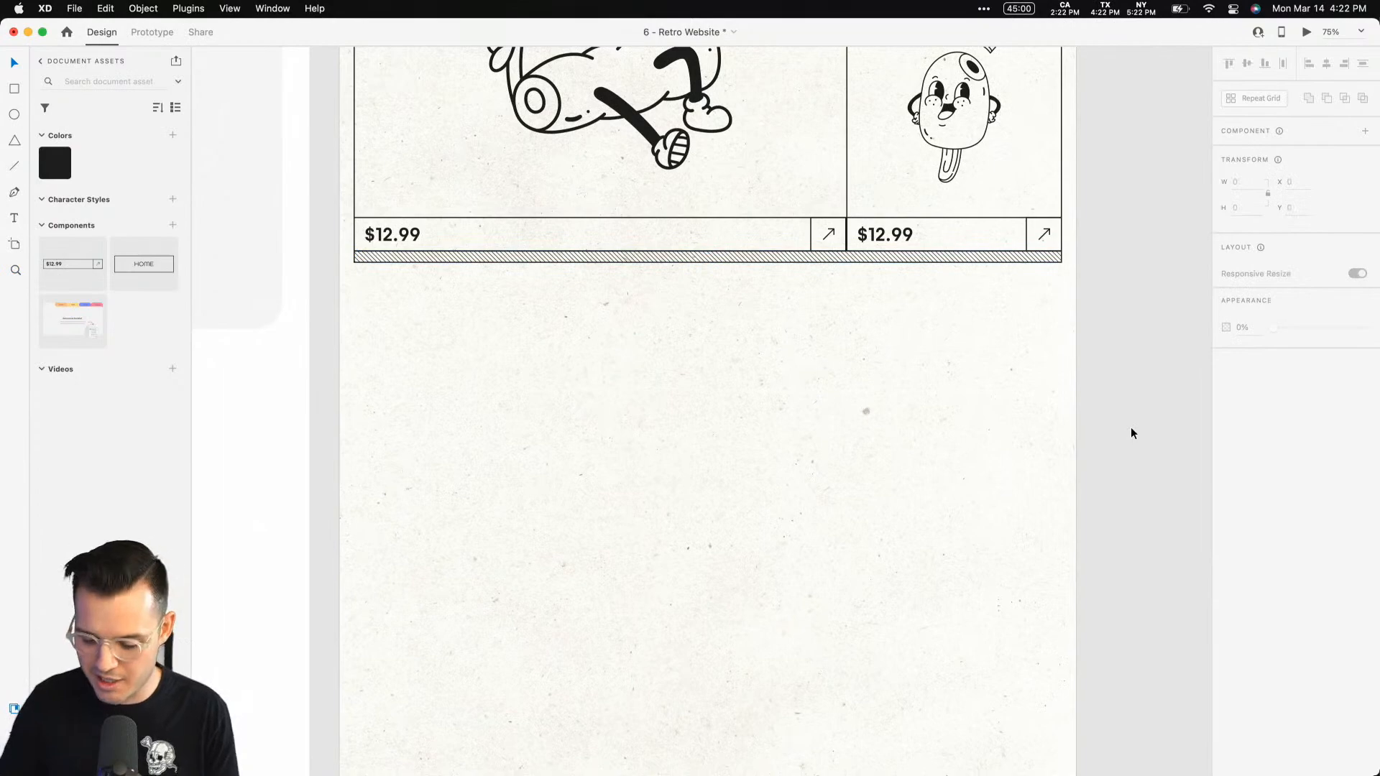
Copy the header's Retro Food title and tagline below the lower divider and left-align the two copied texts.
key(super+minus)
key(super+minus)
scroll(1131, 433, up, 4)
click(708, 189)
drag(708, 189, 650, 550)
double_click(642, 550)
shift+click(645, 538)
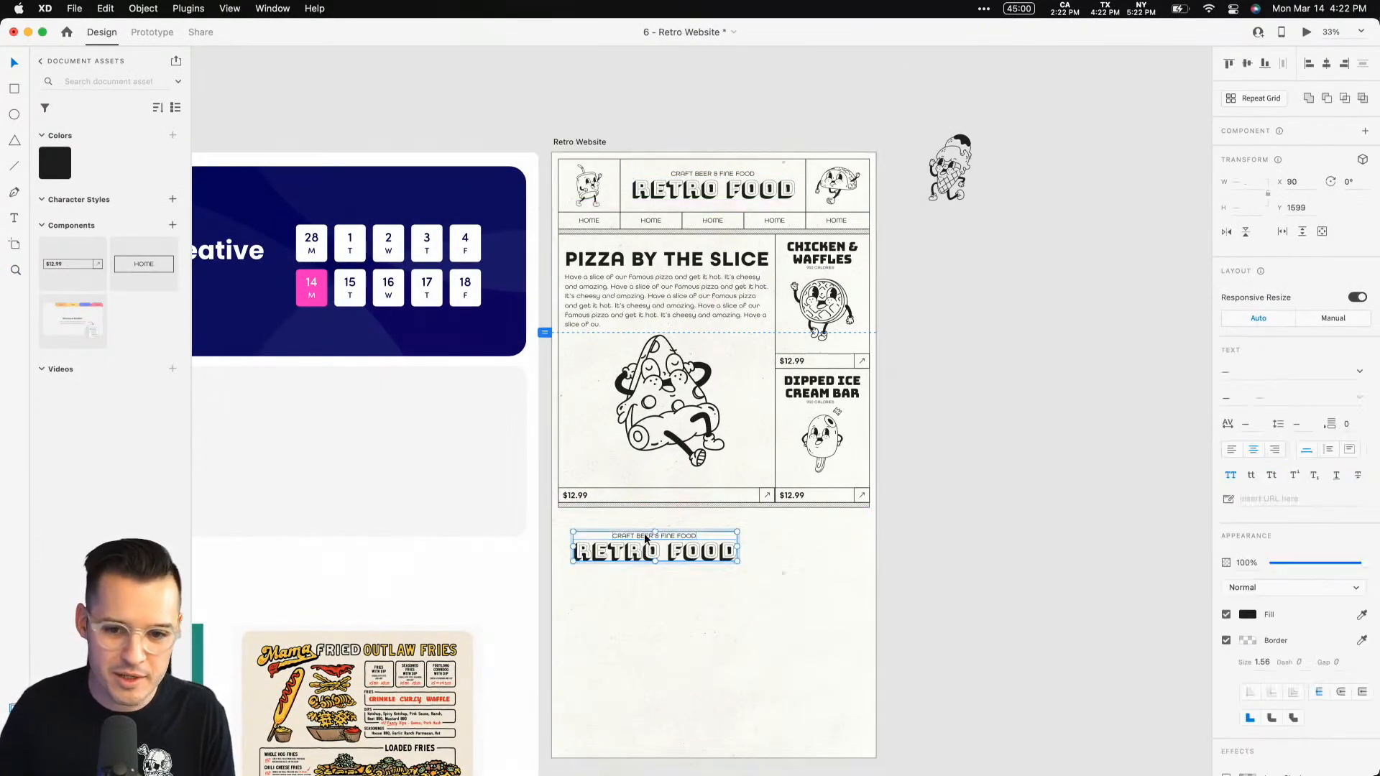
click(1308, 64)
click(960, 496)
Change the copied title below the lower divider to "OUR STORY".
key(z)
drag(935, 636, 548, 497)
key(v)
click(587, 362)
double_click(587, 361)
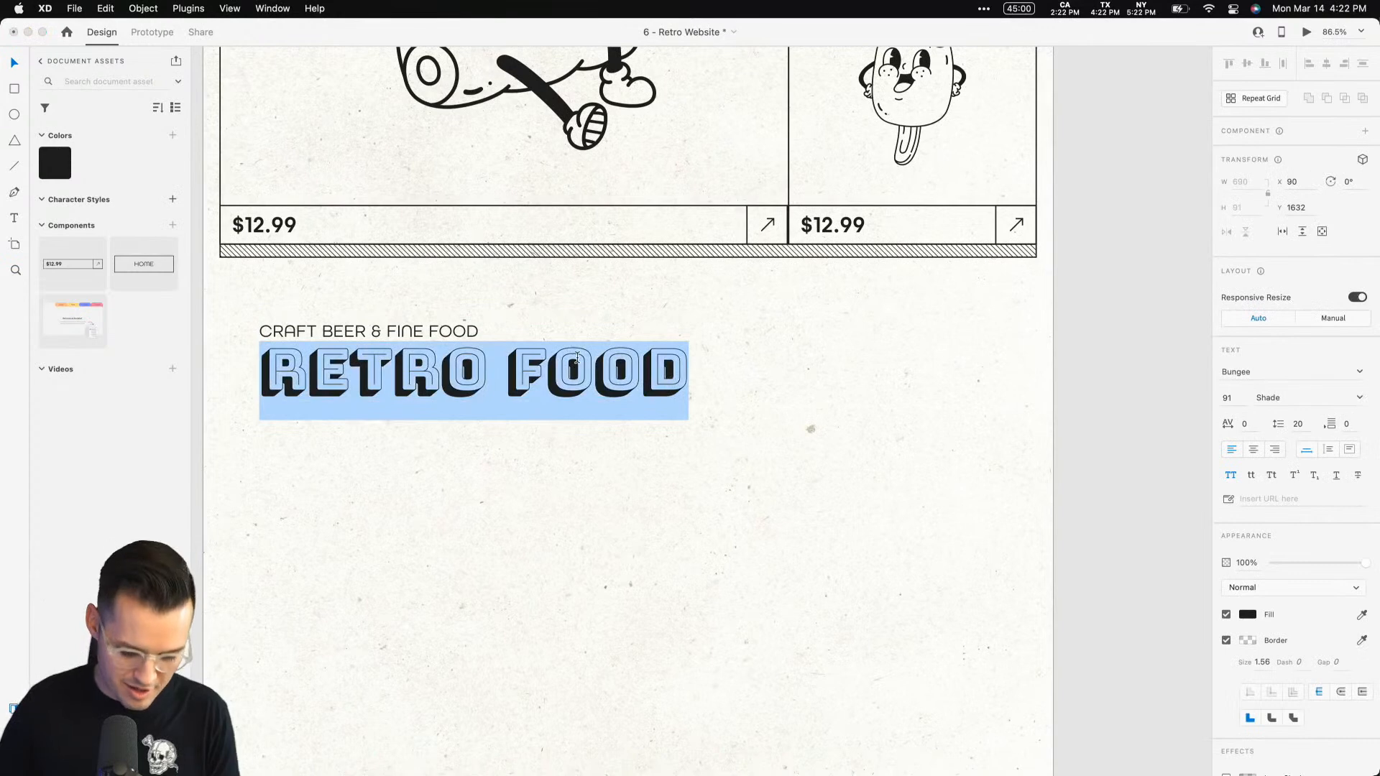
text(OP)
key(BackSpace)
key(BackSpace)
text(OU)
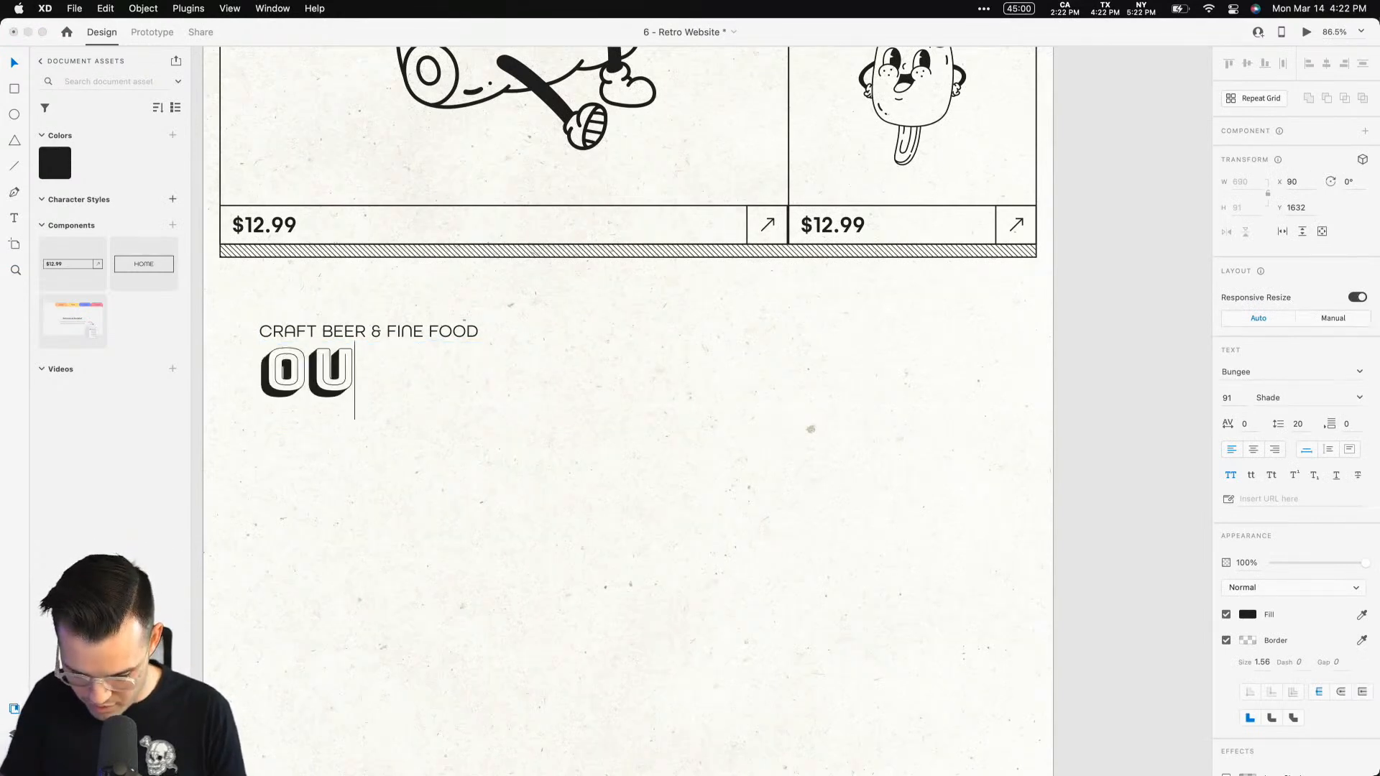
text(R STORY)
key(Escape)
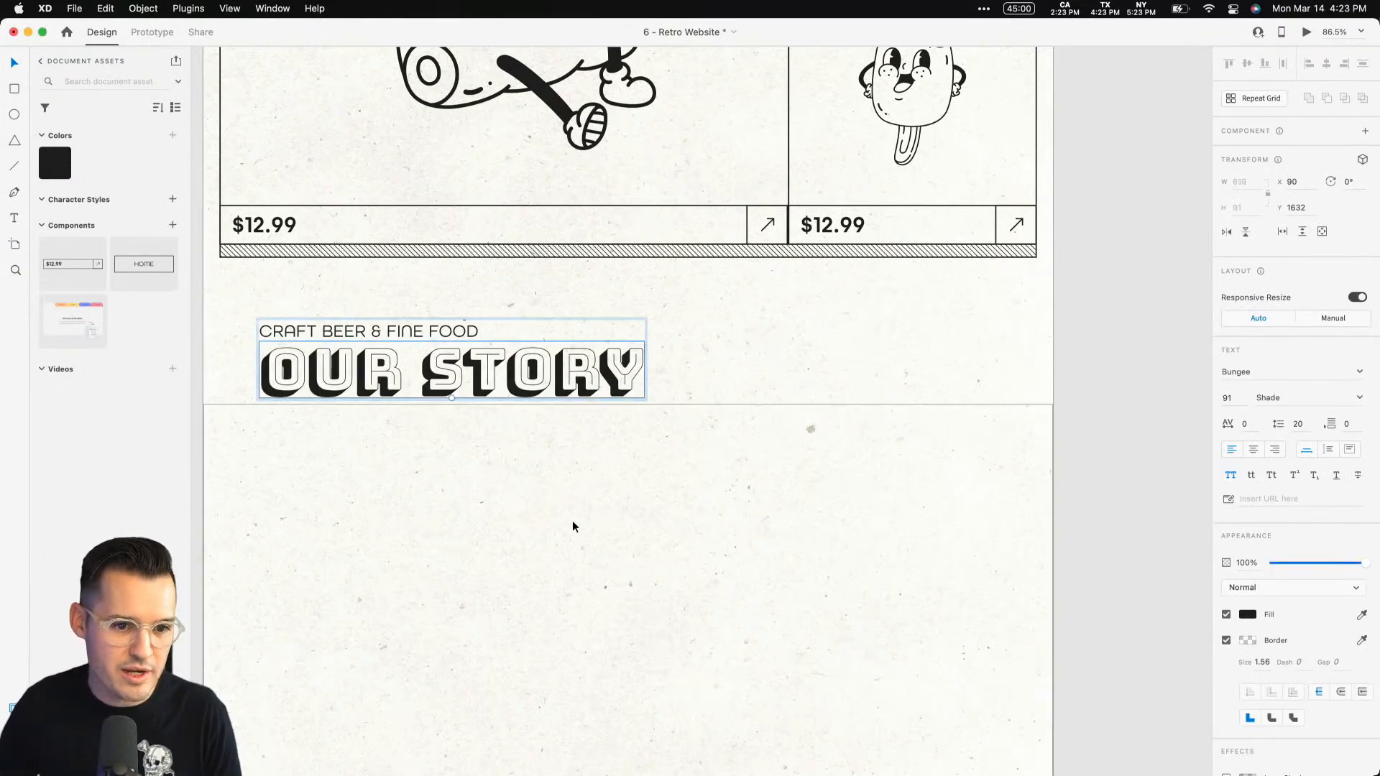
Move the Our Story heading and tagline group to X 26, Y 1570, flush with the menu panels' left edge.
key(Escape)
drag(571, 547, 735, 540)
drag(627, 383, 587, 365)
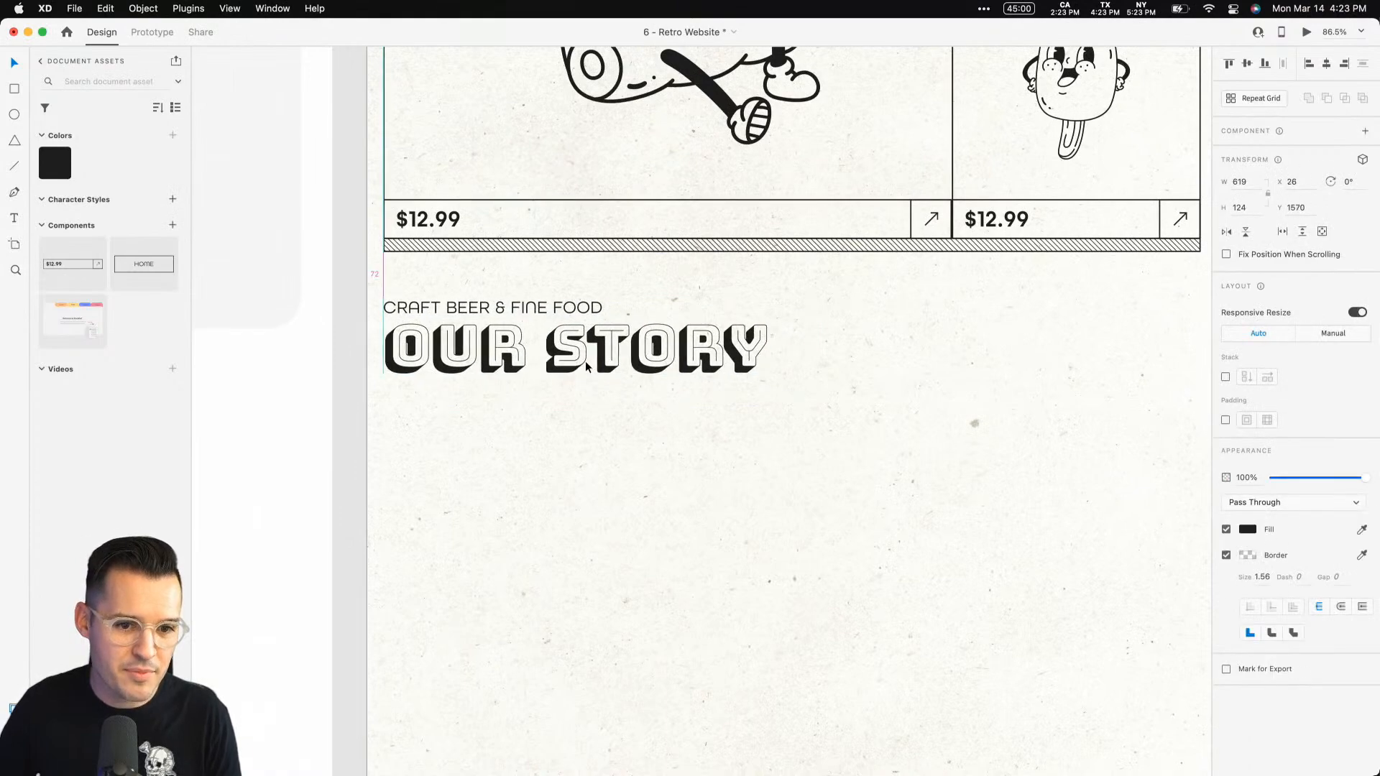
Draw a rectangle about 635 by 202 to the right of the Our Story heading, at about X 705, Y 1609.
key(super+0)
key(super+=)
key(super+=)
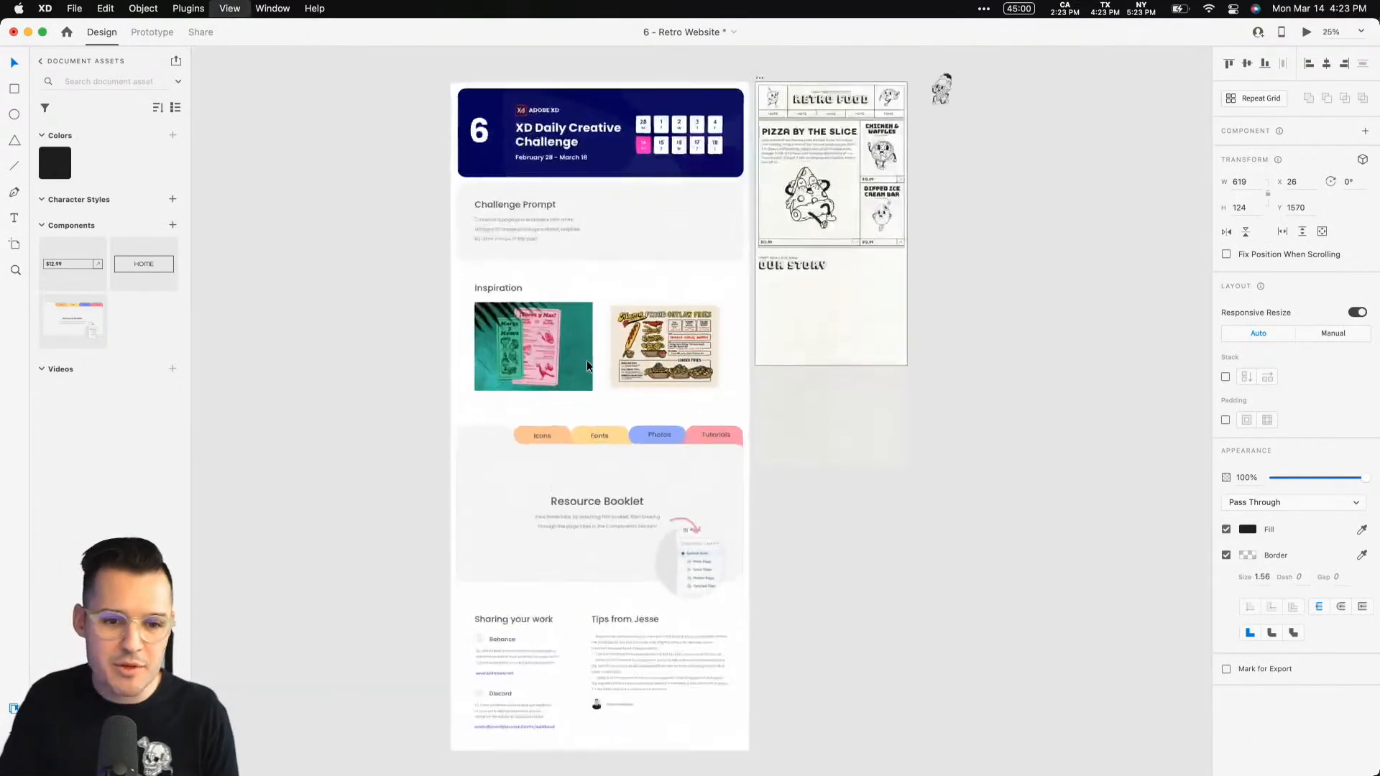
drag(914, 300, 631, 530)
key(z)
drag(985, 561, 395, 187)
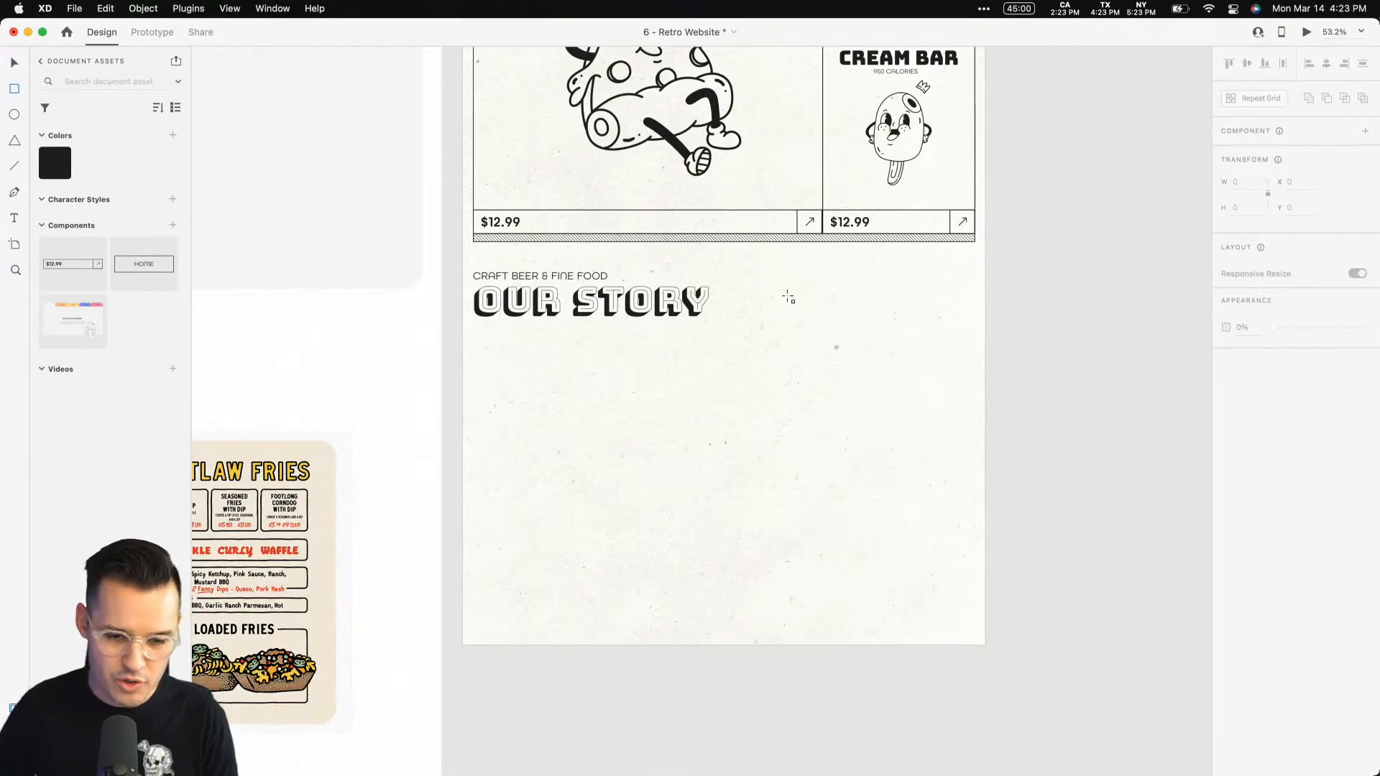
mouse_move(732, 284)
mouse_down()
mouse_move(917, 386)
mouse_move(974, 362)
mouse_up()
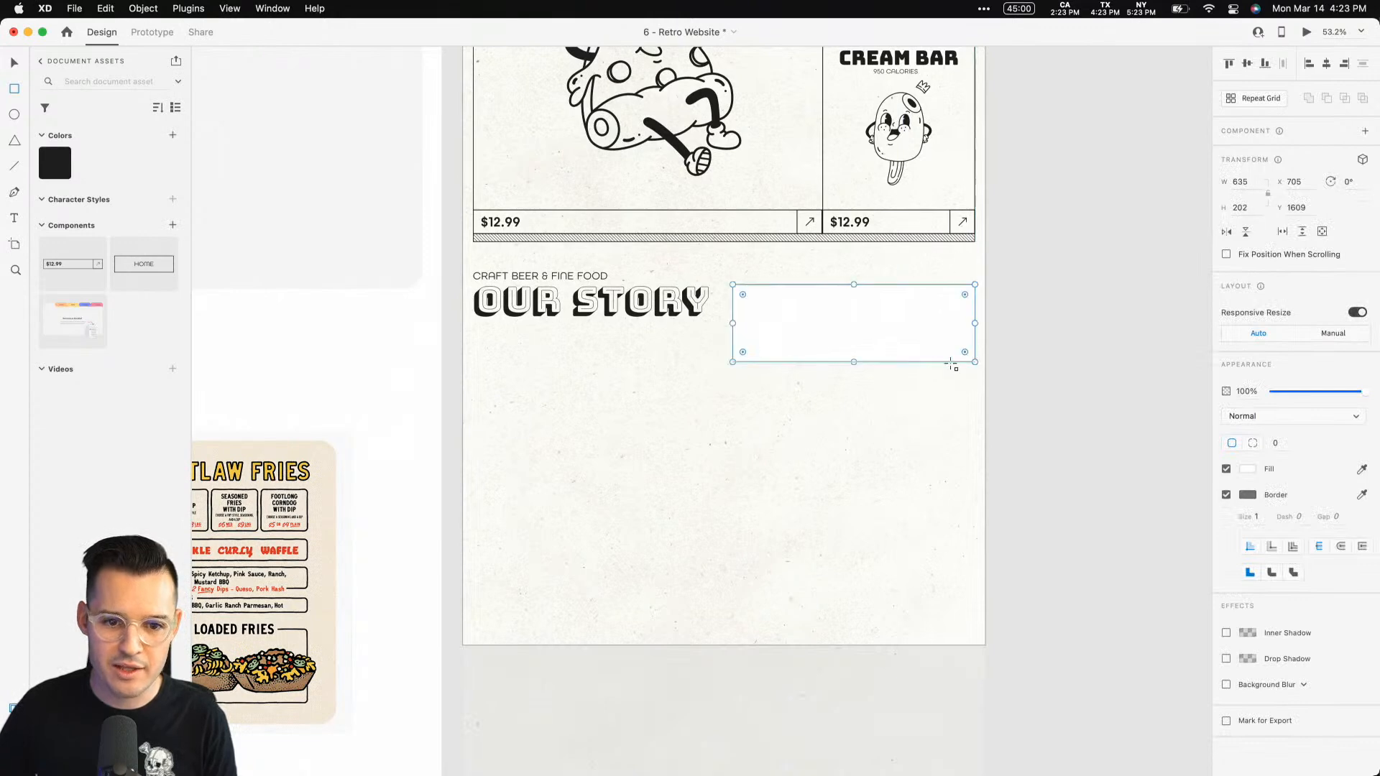
Draw a 102 by 102 square near the rectangle's upper-right corner and rotate it 45°.
mouse_move(841, 464)
mouse_down()
mouse_move(882, 424)
mouse_move(899, 441)
mouse_move(960, 290)
mouse_up()
key(v)
key(z)
drag(897, 258, 1046, 337)
drag(546, 596, 643, 510)
key(super+minus)
key(super+minus)
key(super+minus)
key(super+minus)
key(super+minus)
key(super+minus)
key(super+minus)
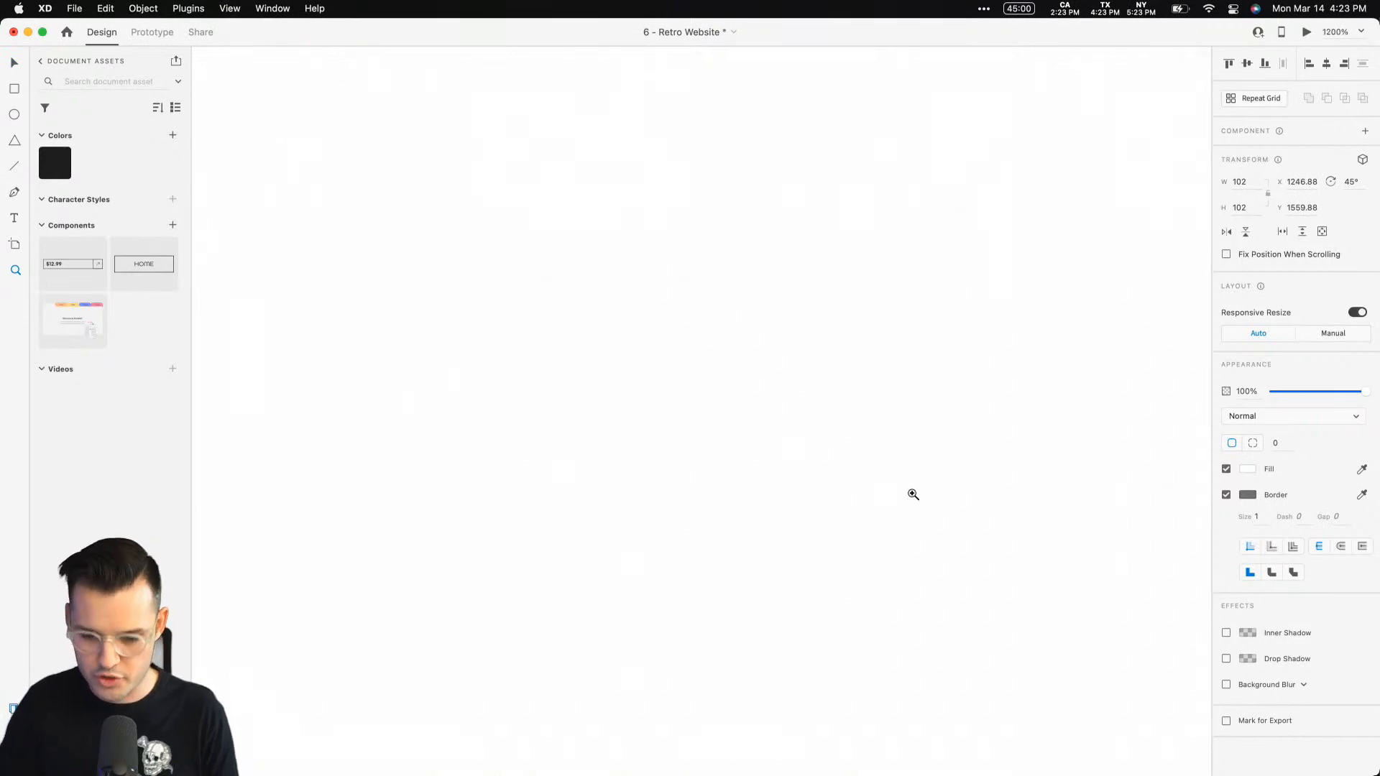
With the rectangle moved to X 659, centre the rotated square on its upper-right corner and subtract it to cut that corner diagonally.
key(v)
shift+click(880, 474)
drag(880, 475, 782, 473)
click(879, 452)
drag(774, 237, 820, 185)
shift+click(716, 274)
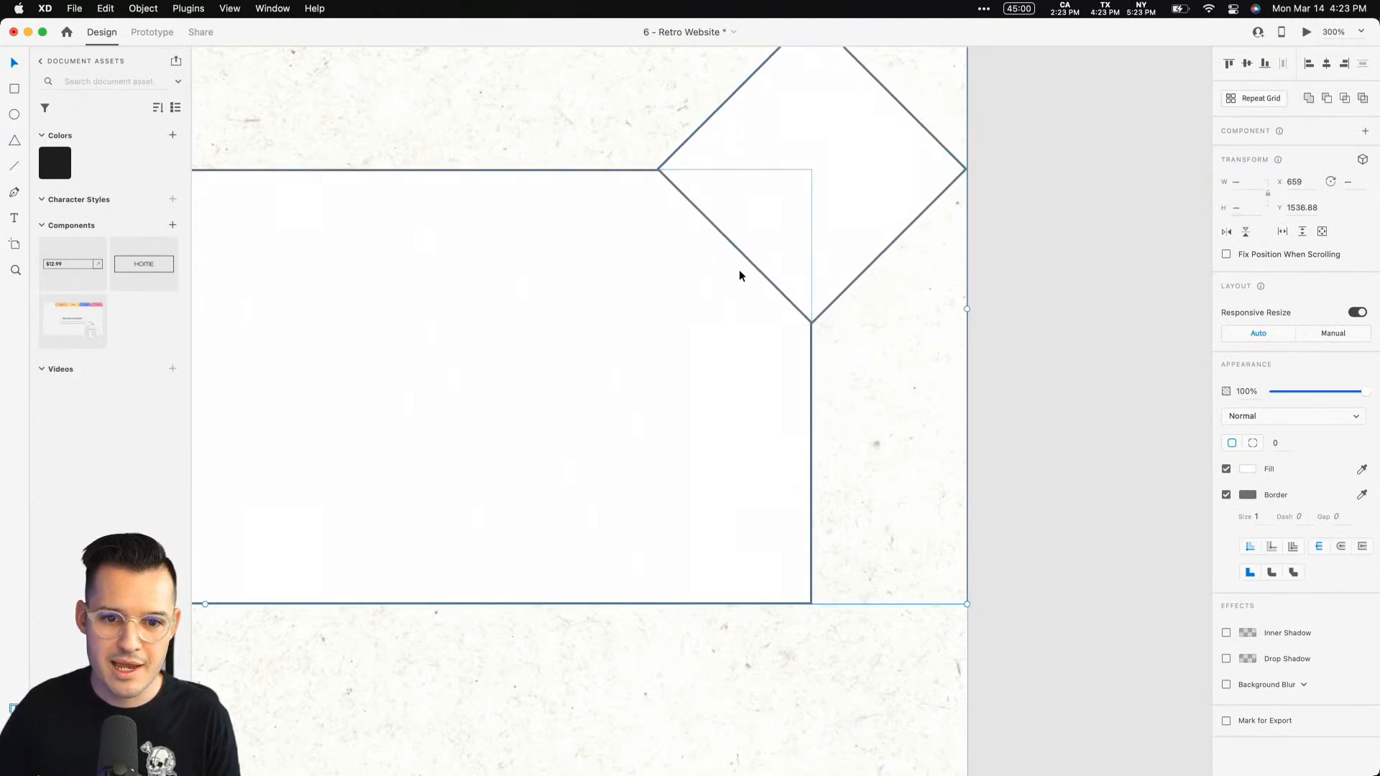
click(1329, 99)
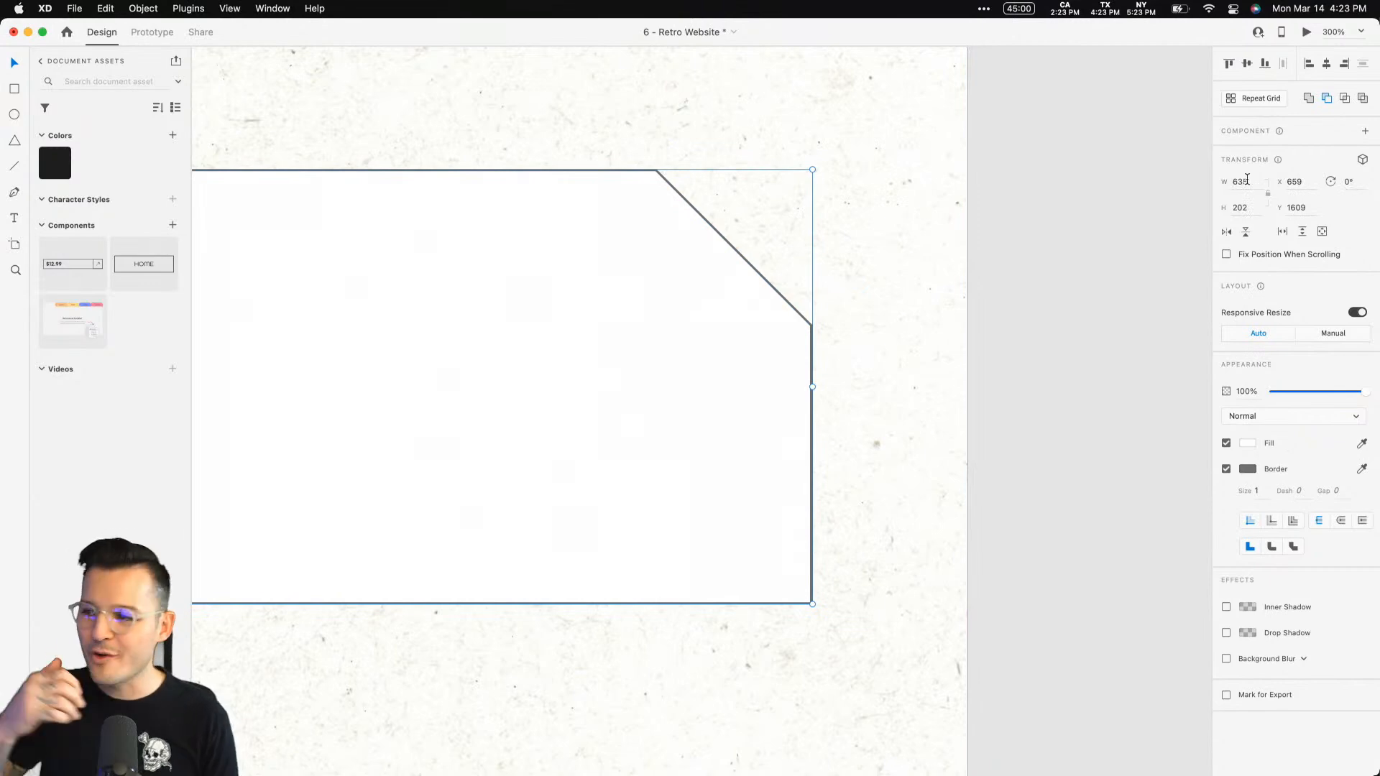
Fill the clipped-corner rectangle with the desktop photo of people dining around a restaurant table.
click(1126, 275)
drag(1377, 324, 1224, 320)
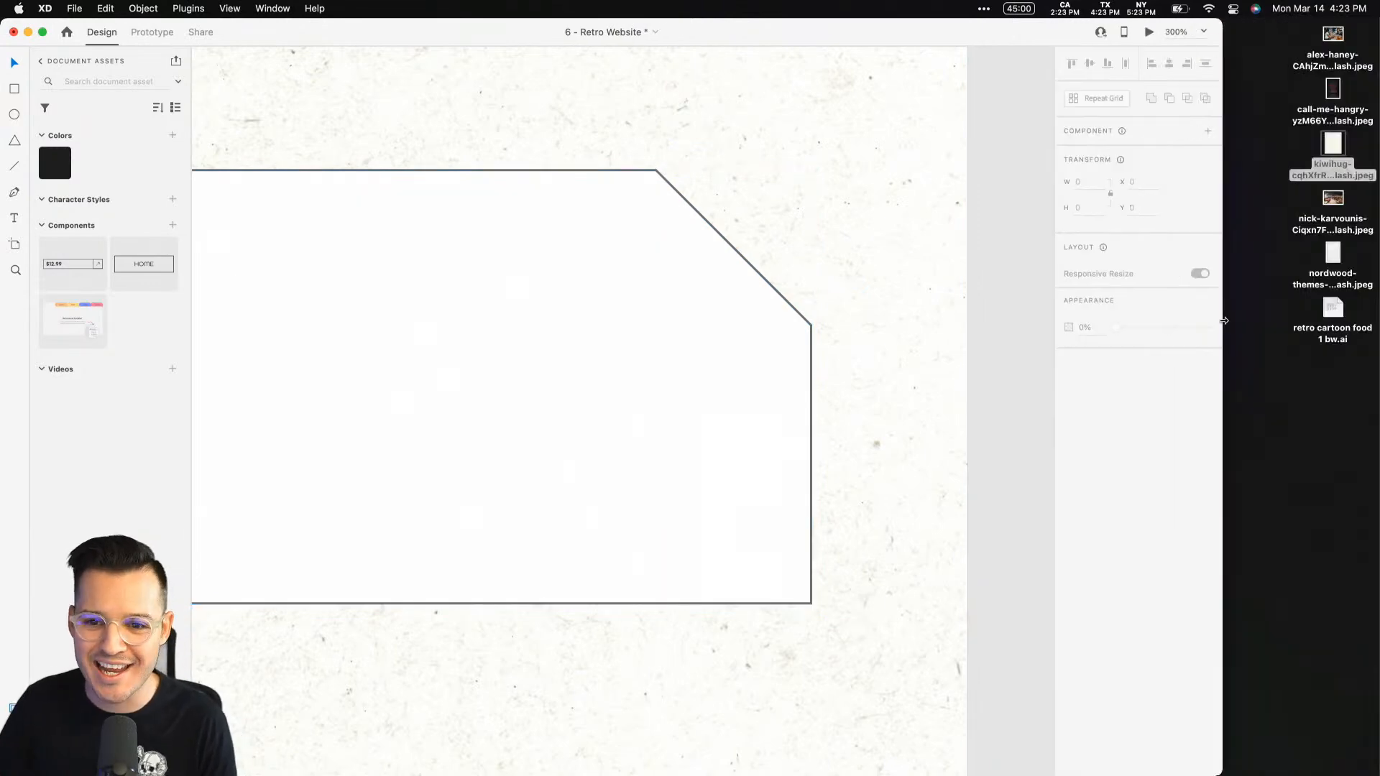
drag(1337, 38, 381, 390)
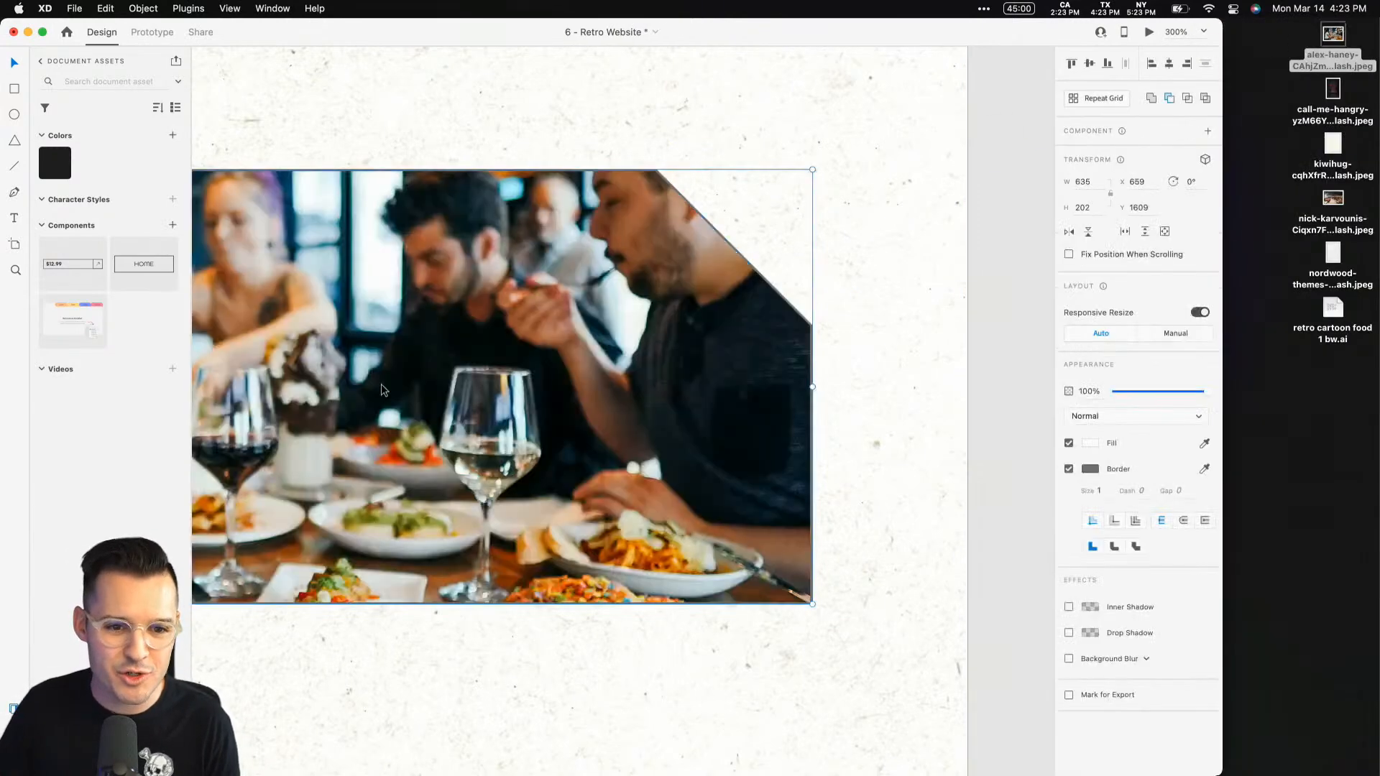
key(super+minus)
key(super+minus)
key(super+minus)
key(super+minus)
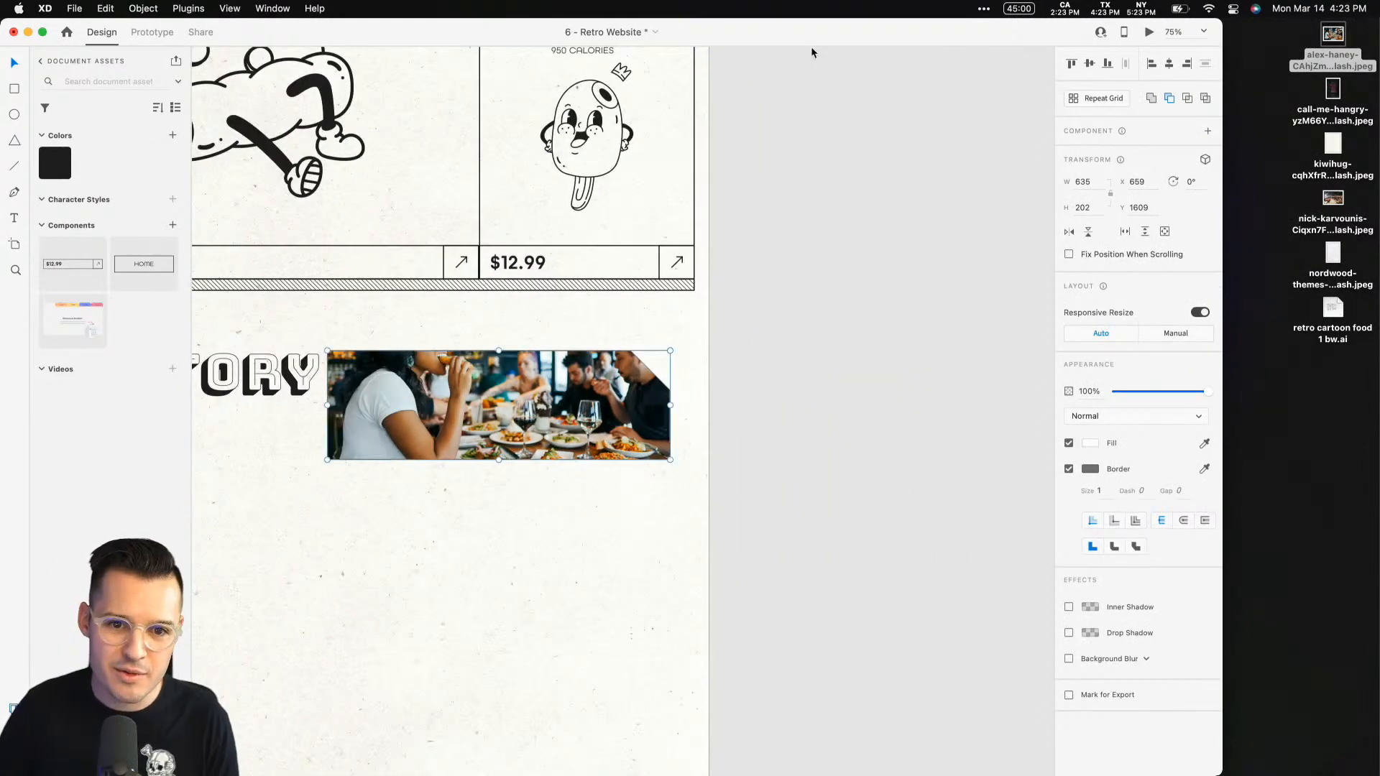
click(832, 293)
drag(827, 286, 1008, 270)
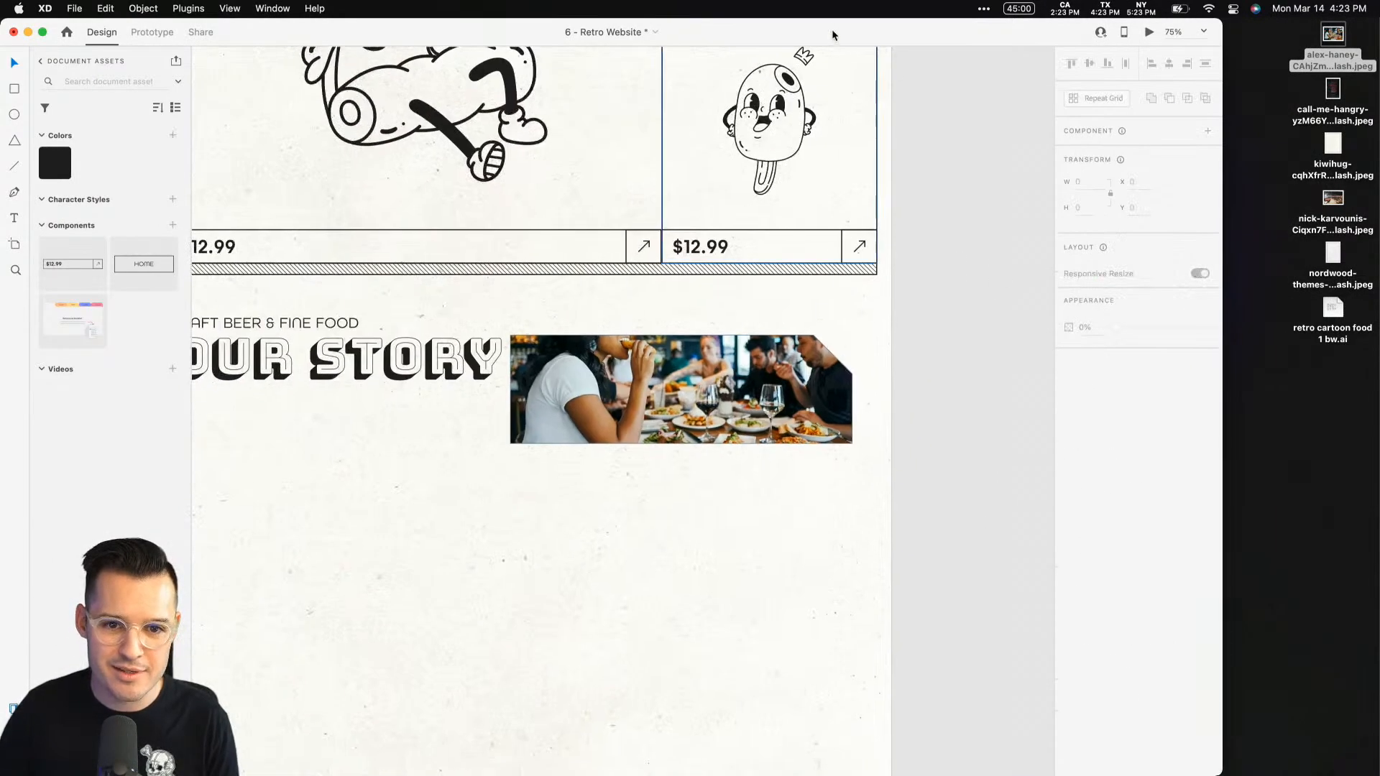
double_click(834, 33)
Reposition the dining photo downward inside its clipped frame so the people's heads fit in the crop.
click(758, 384)
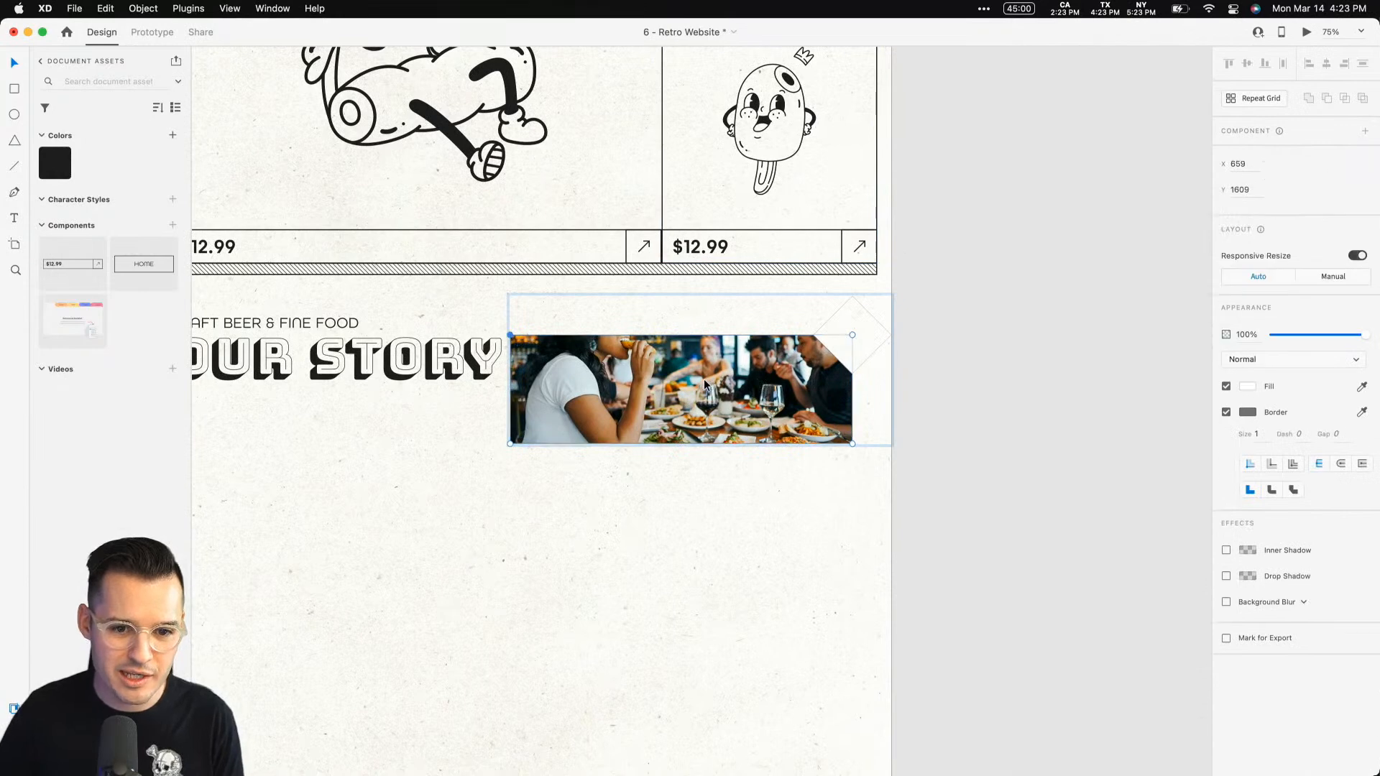
key(Escape)
key(Escape)
click(644, 313)
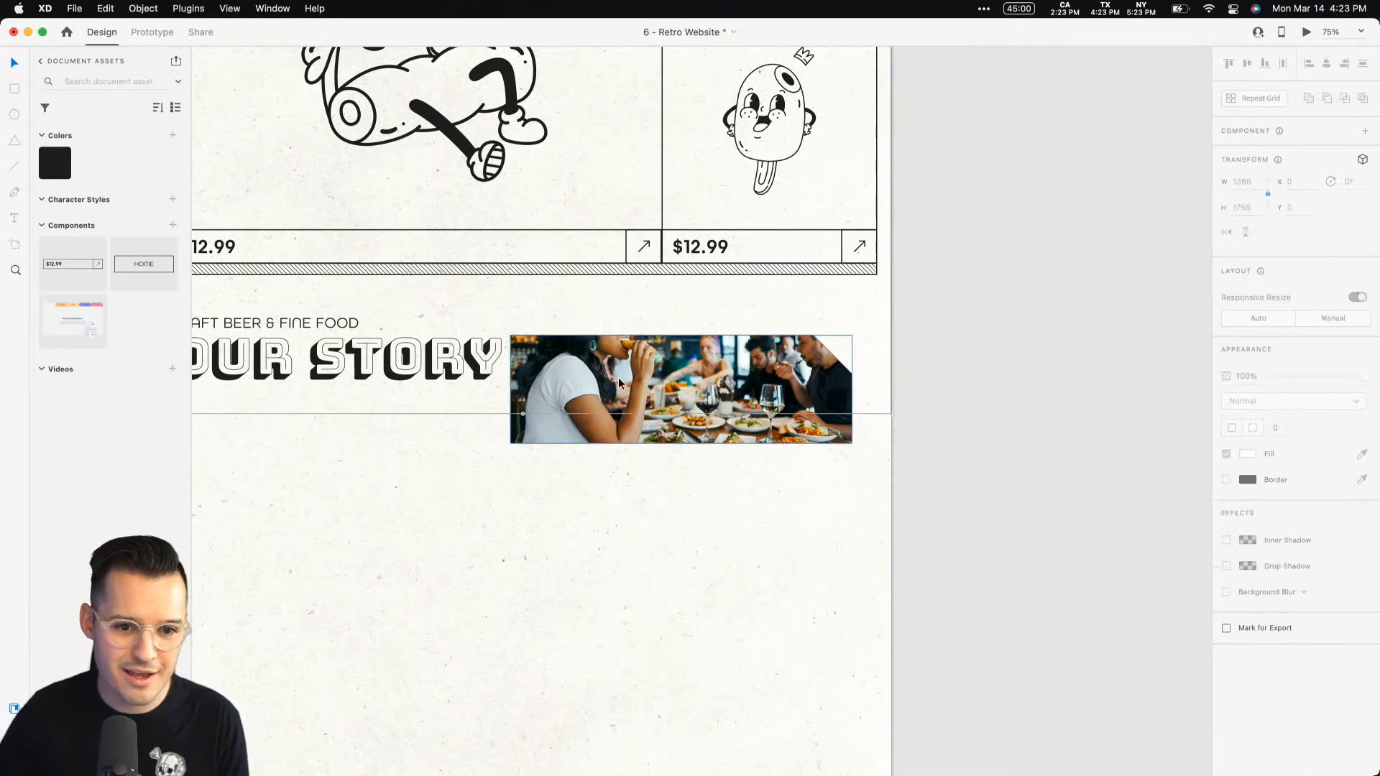
double_click(593, 430)
drag(597, 431, 599, 464)
key(Escape)
Try the Color and Saturation blend modes on the dining photo, and set it to Luminosity.
scroll(952, 453, left, 3)
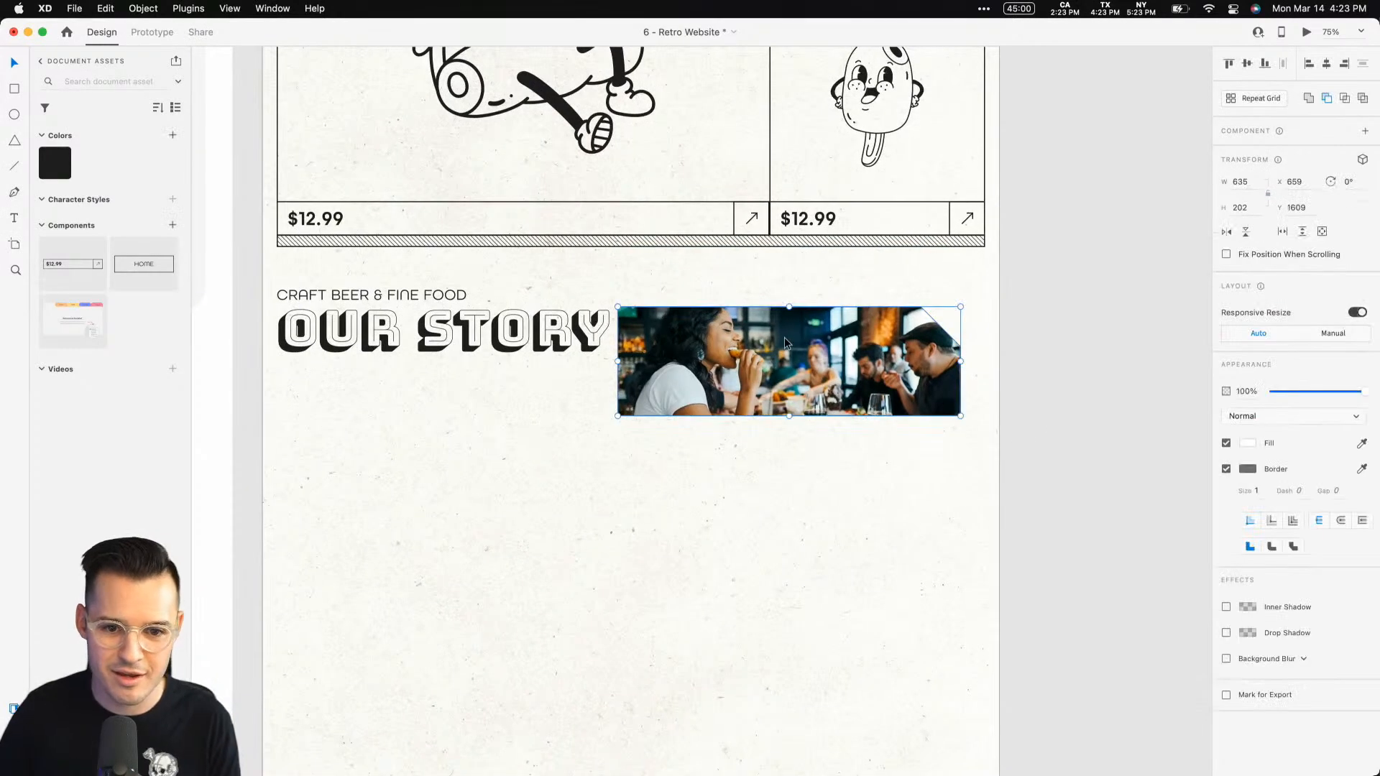
click(1278, 417)
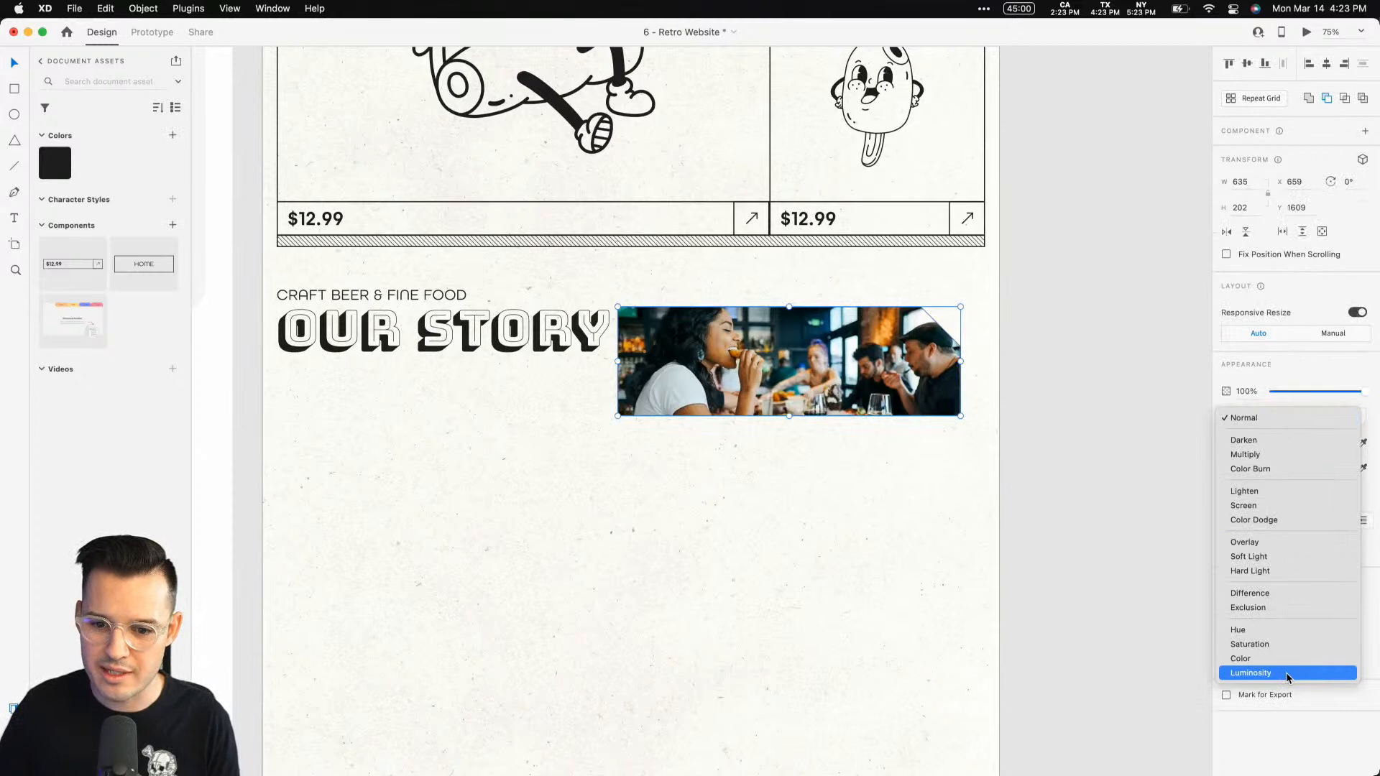
click(1268, 658)
click(1271, 417)
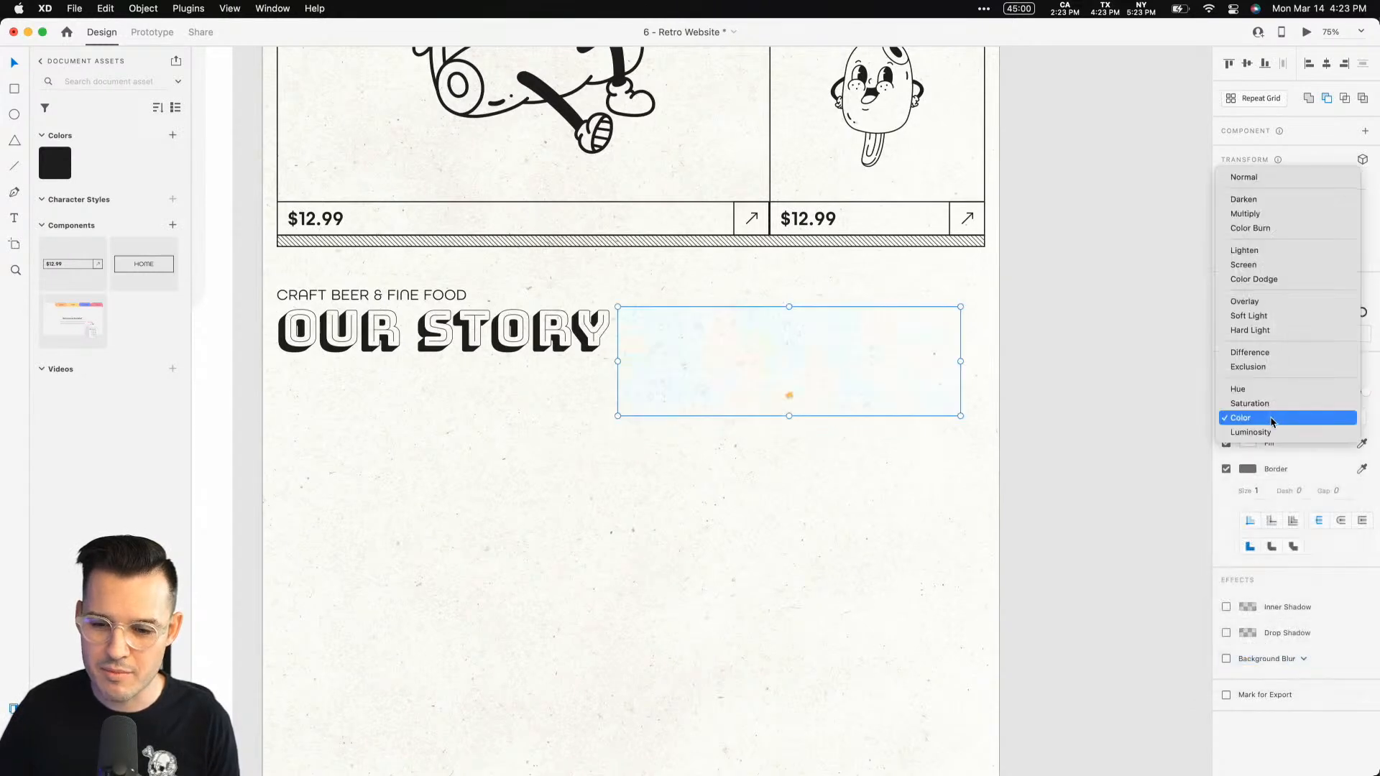
click(1276, 404)
click(1273, 416)
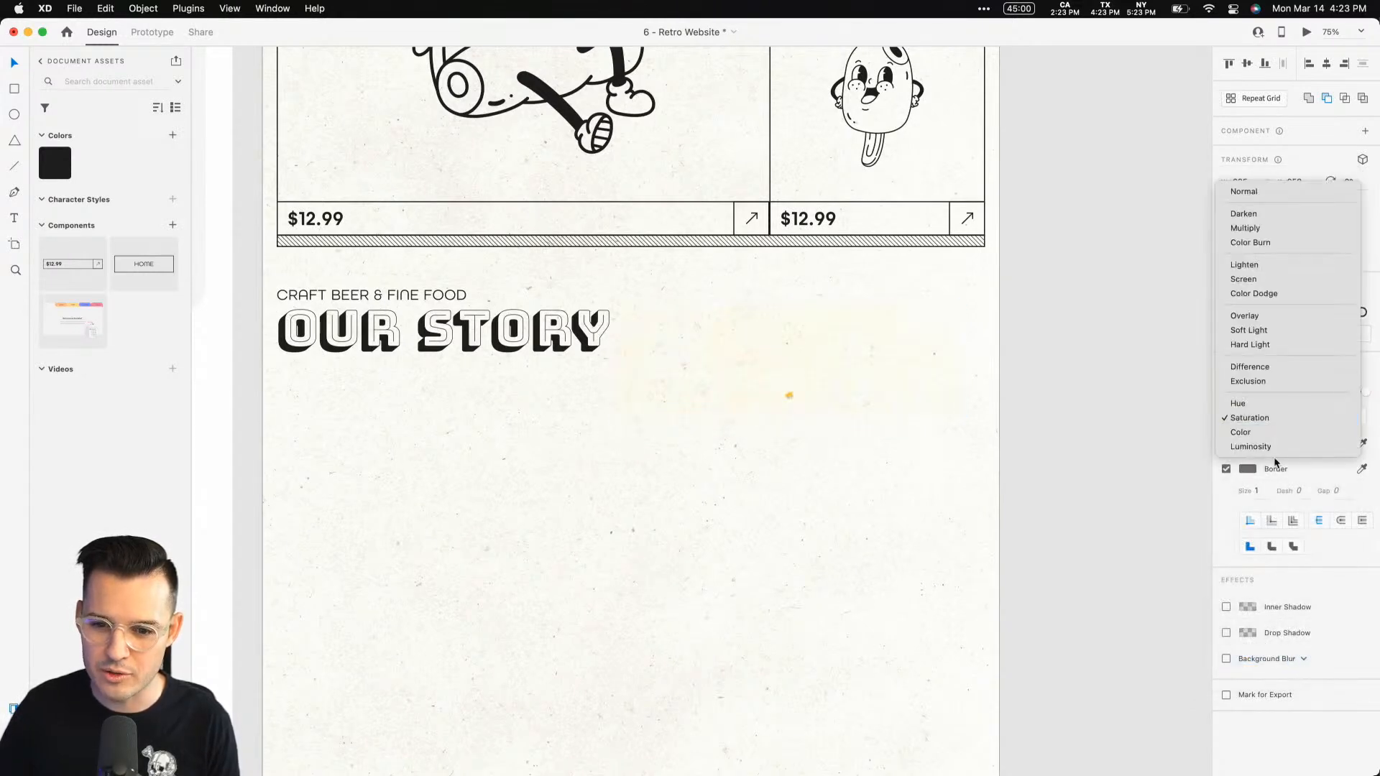
click(1275, 450)
click(1104, 427)
Resize the dining photo frame to about 631 by 267 at X 709, flush with the menu panels' right edge.
scroll(863, 388, left, 1)
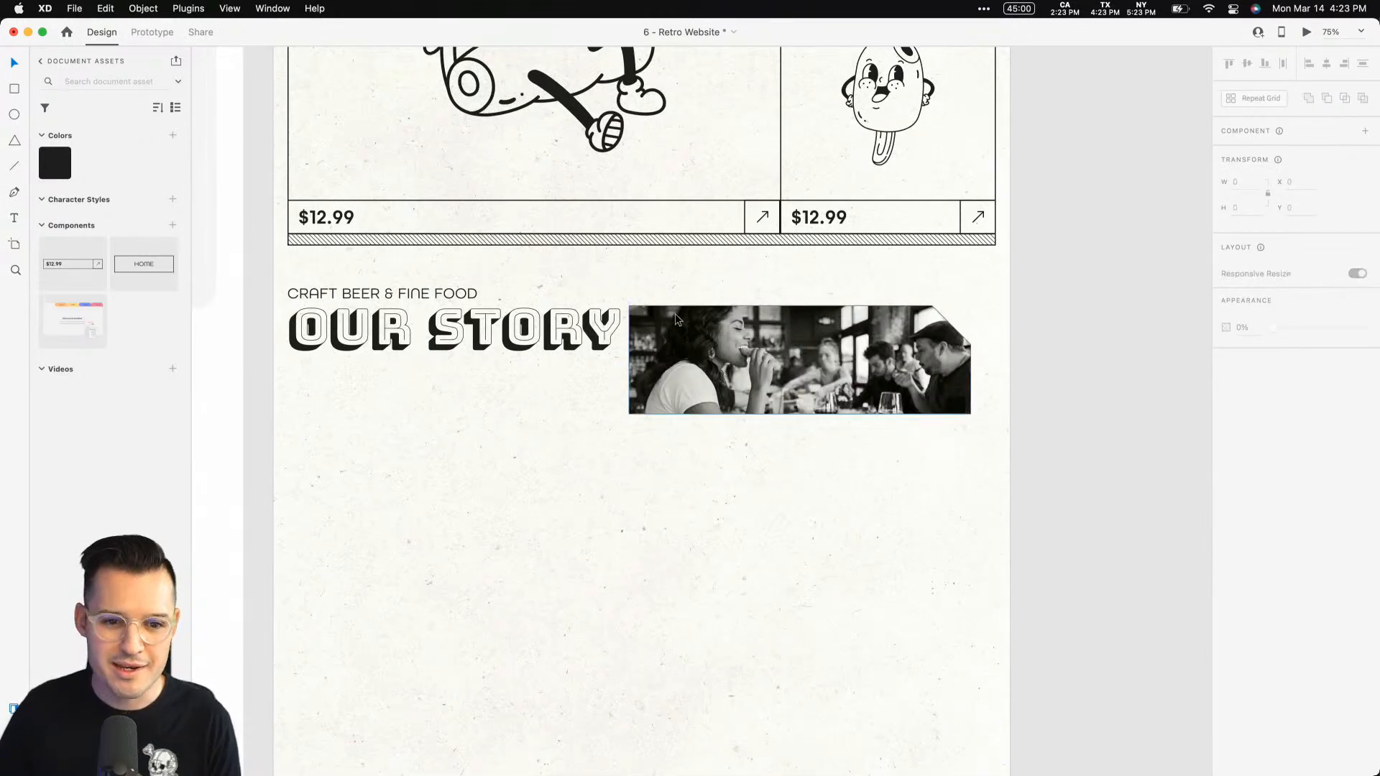
click(631, 352)
drag(630, 360, 656, 359)
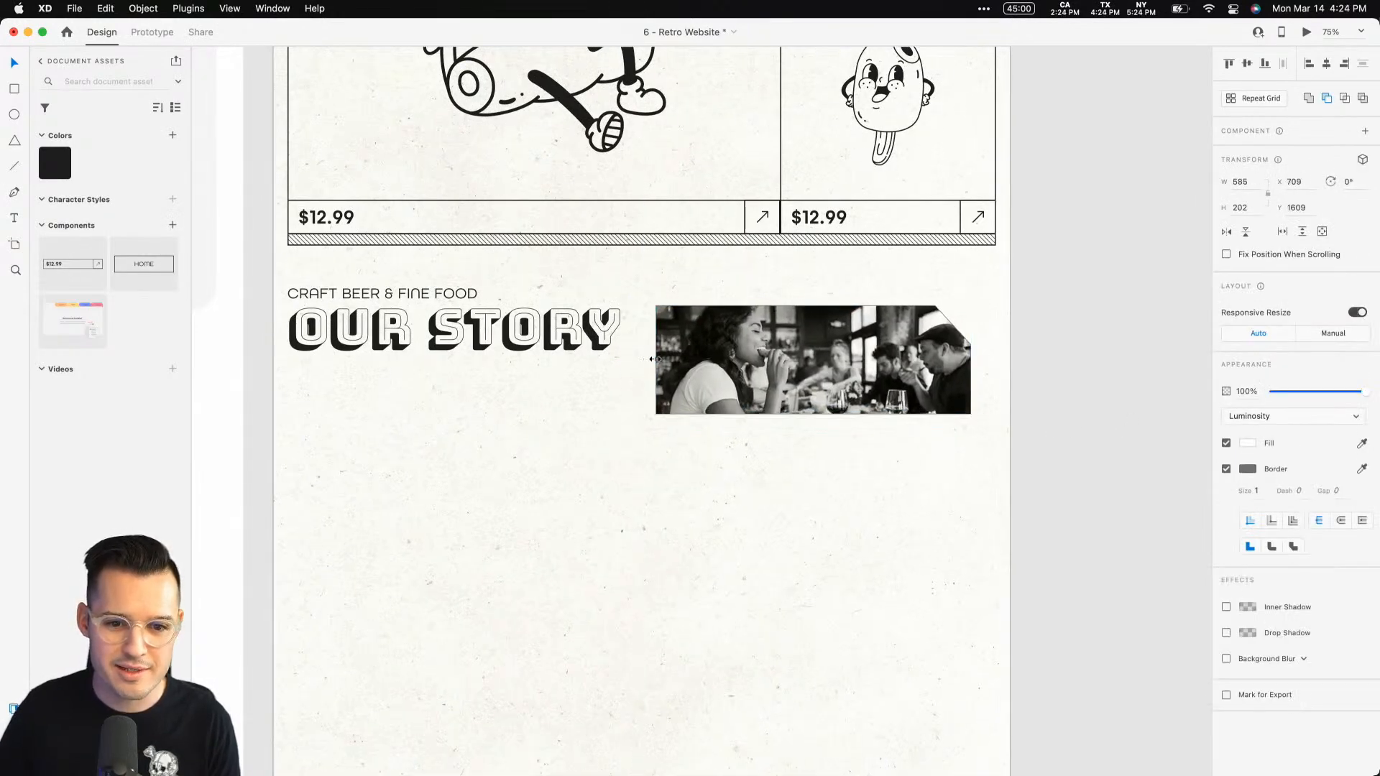
drag(969, 358, 995, 359)
drag(825, 415, 825, 450)
Duplicate the photo frame below itself and under the Our Story heading, resizing the latter copy to about 657 by 431 at X 26, Y 1735.
alt+drag(866, 374, 454, 544)
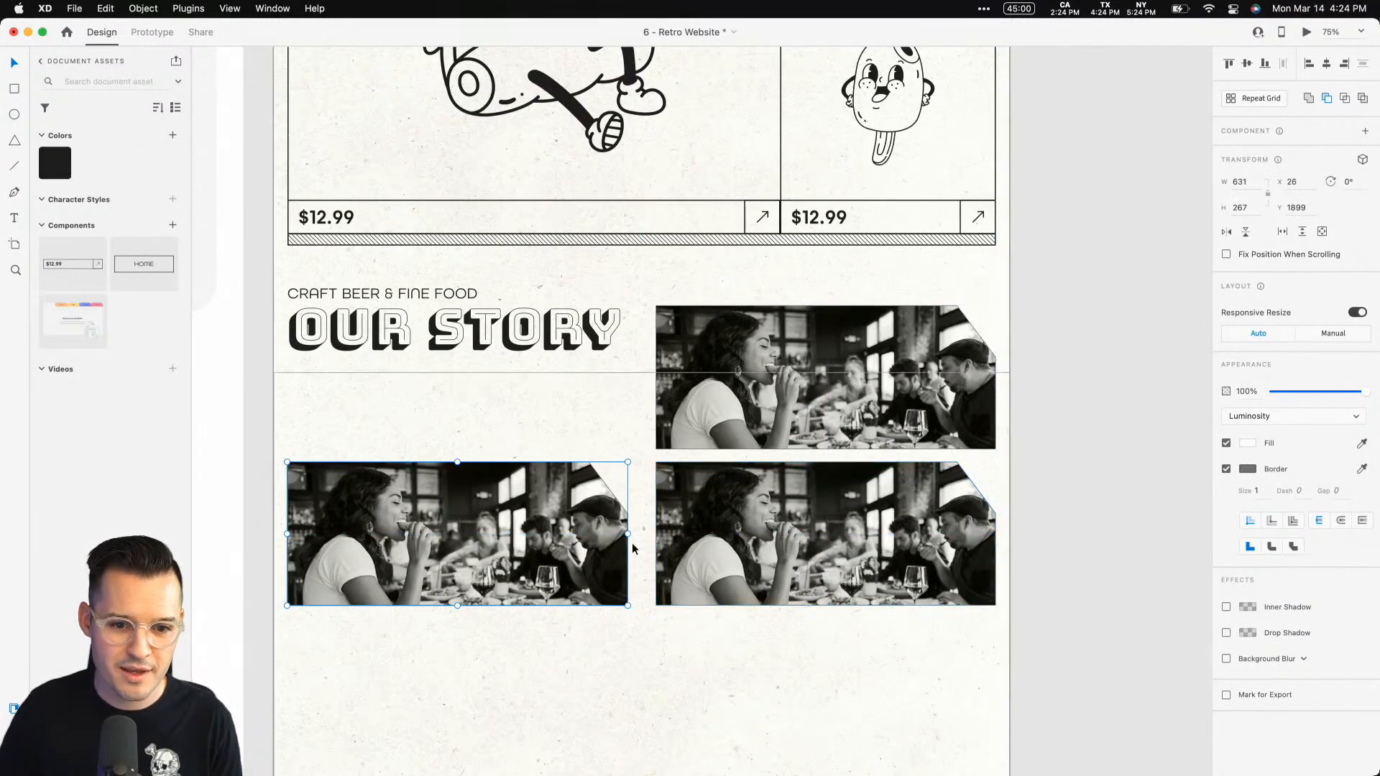
drag(628, 534, 641, 530)
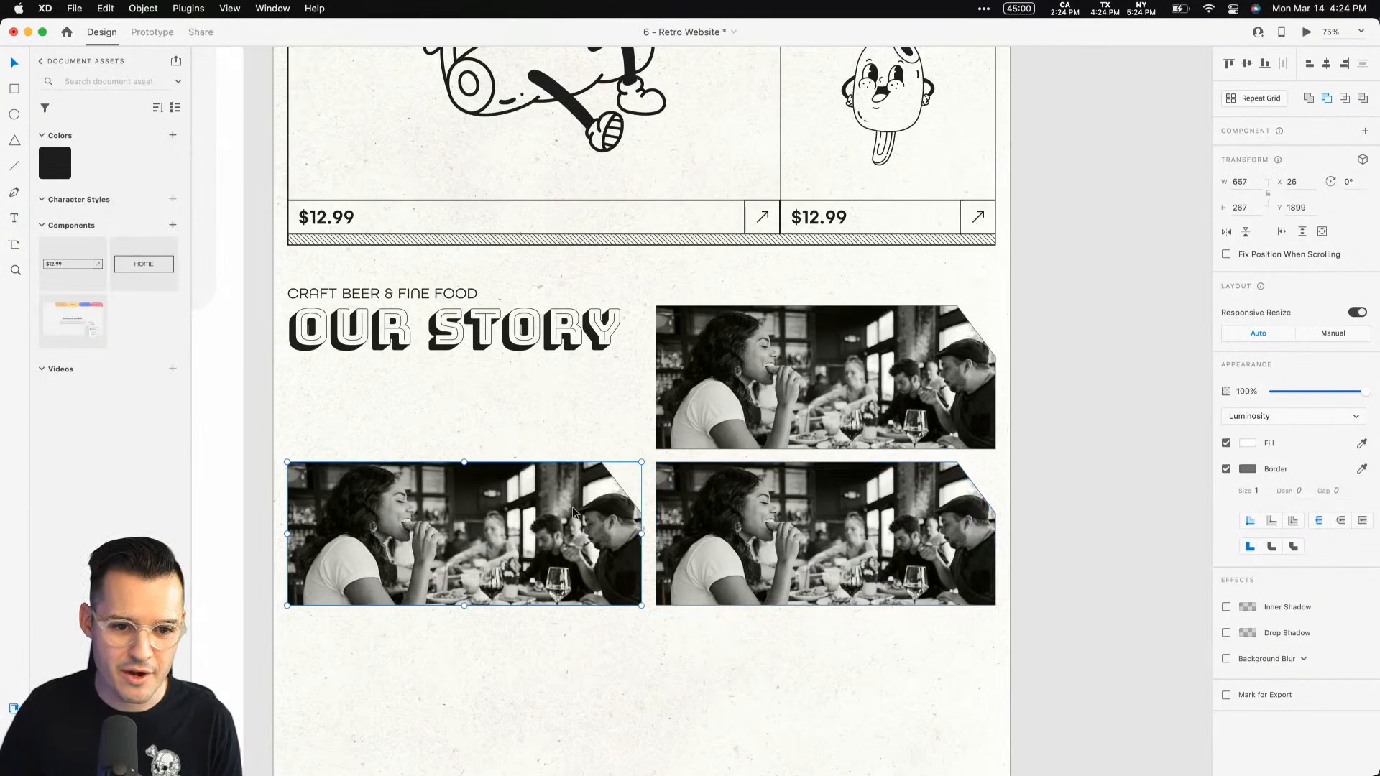
drag(463, 399, 467, 374)
key(super+z)
drag(520, 517, 519, 429)
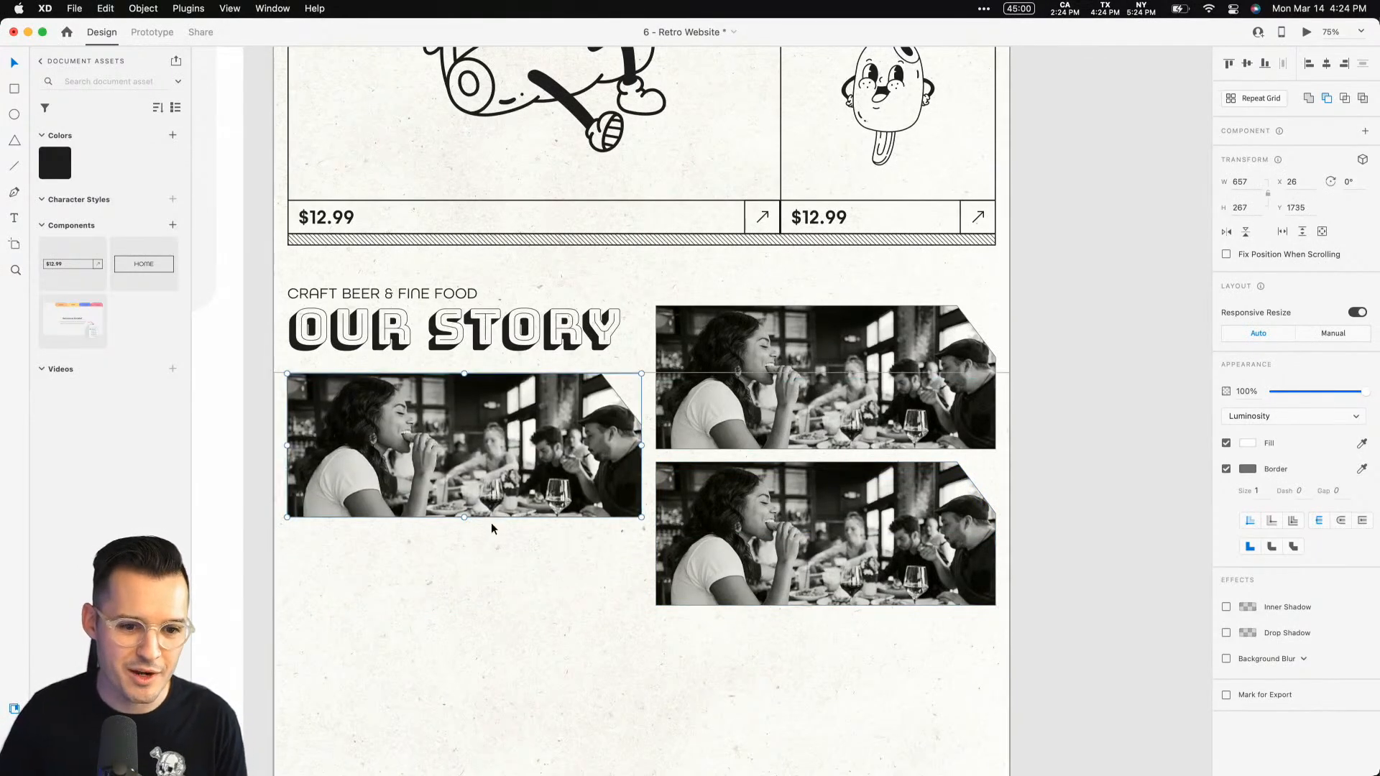
drag(464, 517, 472, 604)
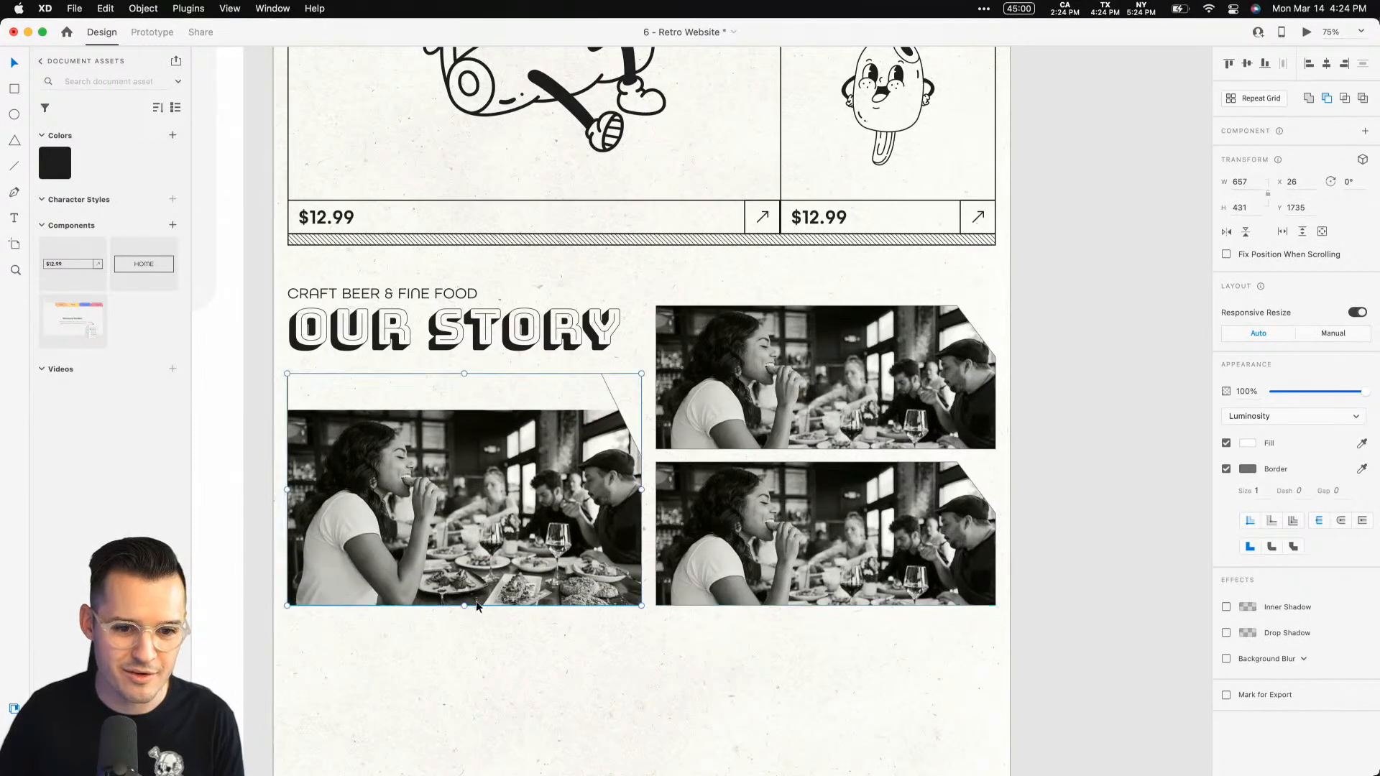
Replace the upper-right frame's image with the restaurant interior photo and the left frame's with the Breakfast, Lunch, Dinner sign photo.
drag(1376, 471, 1254, 469)
drag(1327, 205, 866, 408)
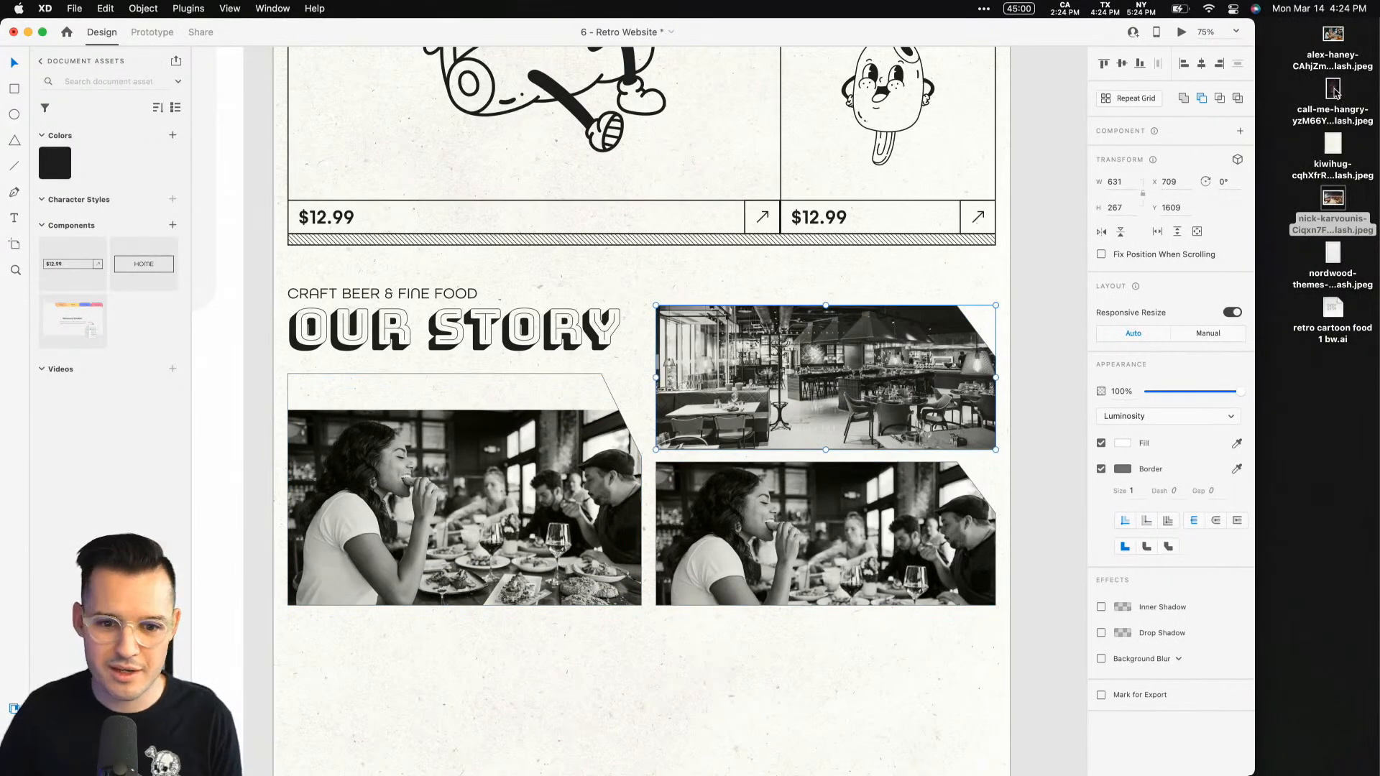
drag(1333, 90, 483, 503)
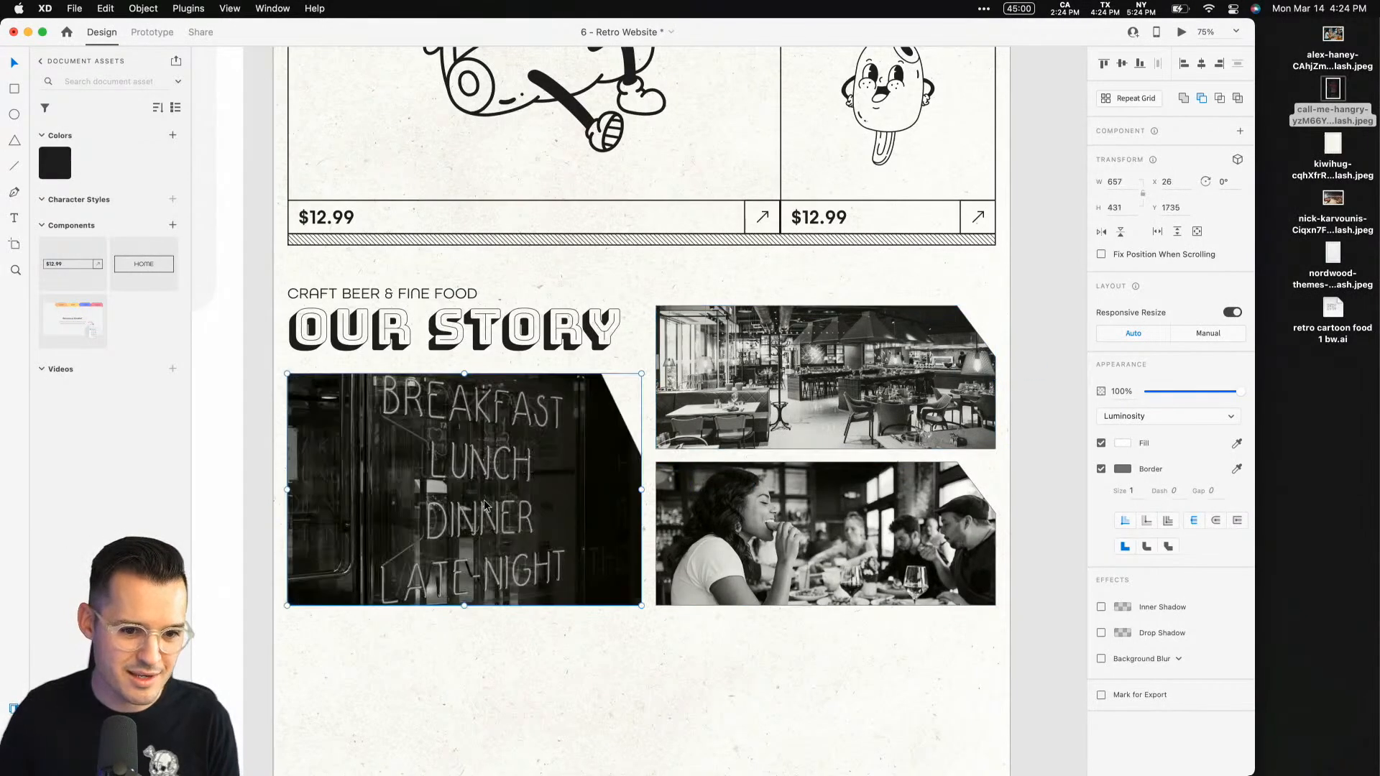
click(692, 701)
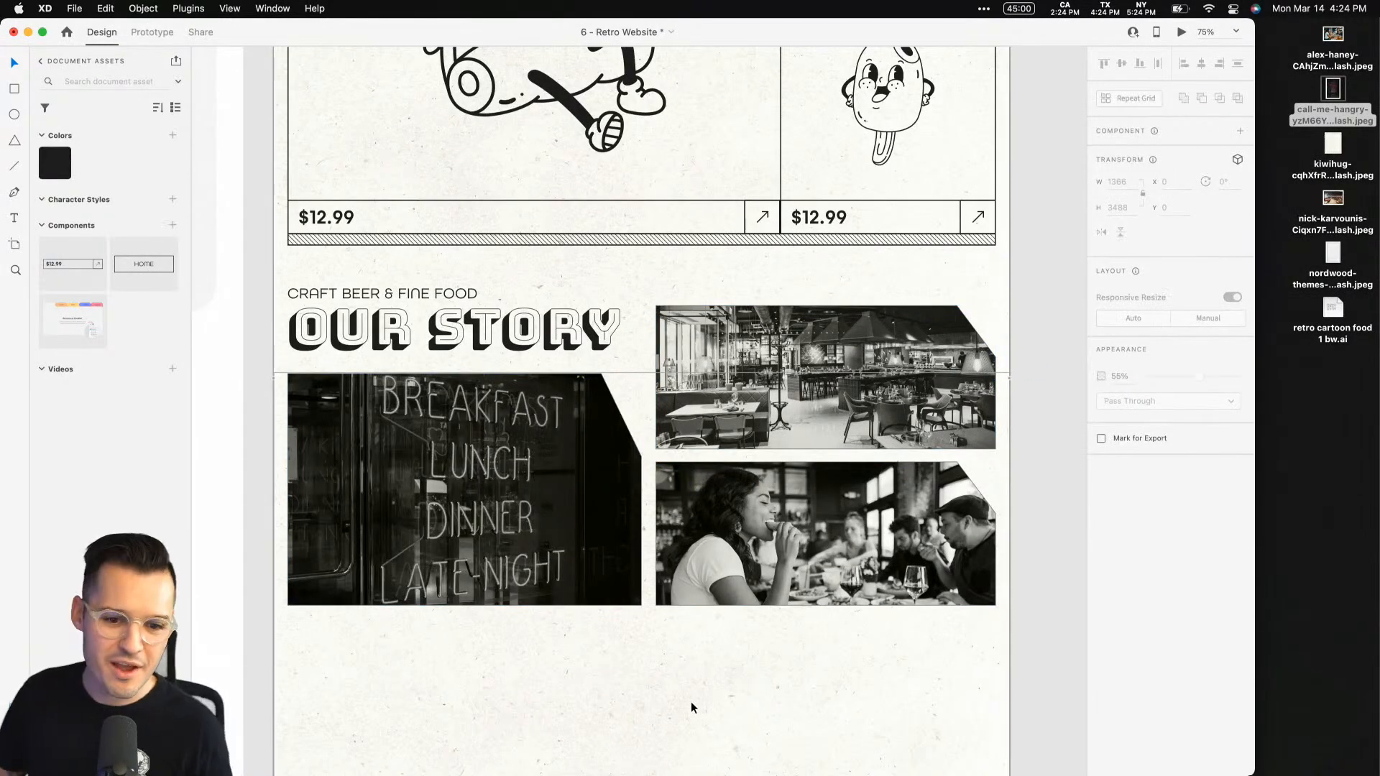
Preview the Retro Website artboard and review the page from the header down to the Our Story photos.
scroll(668, 624, up, 15)
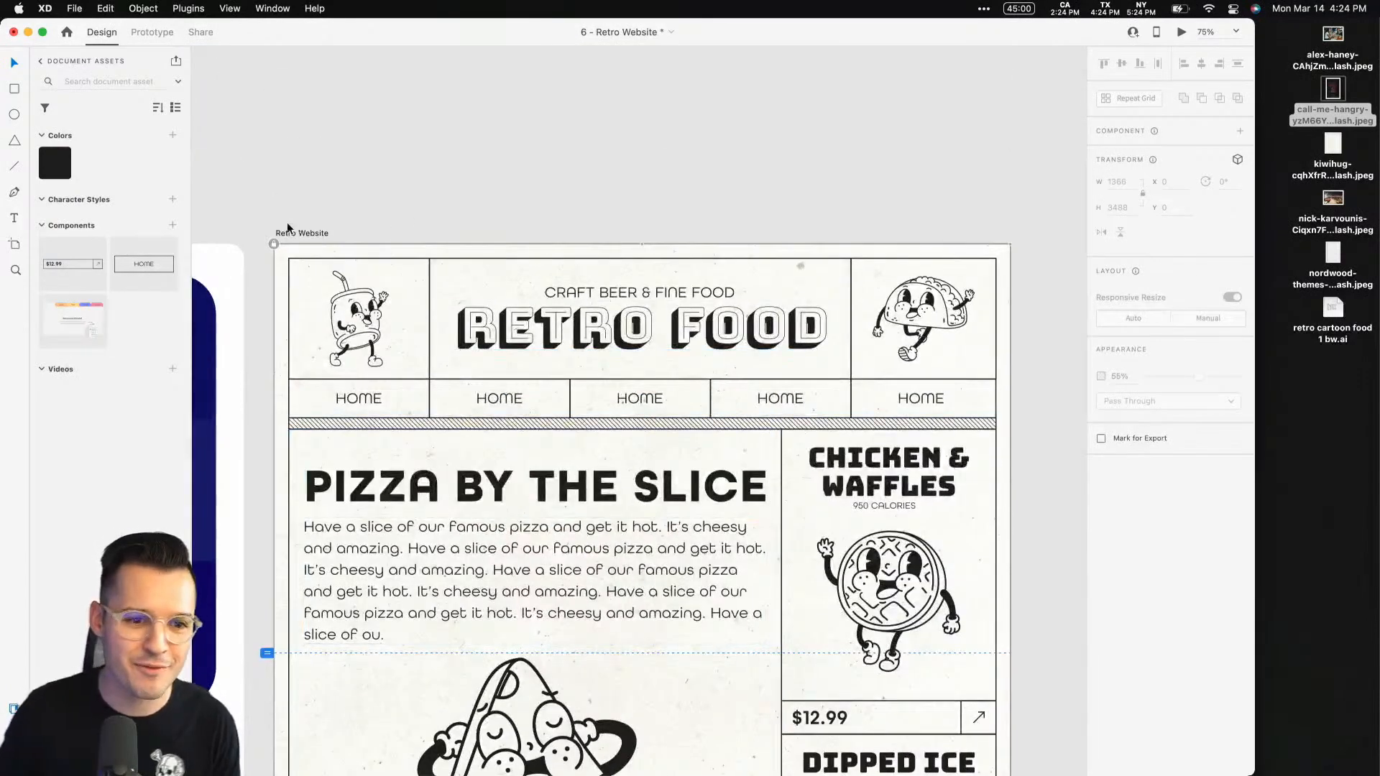
click(302, 233)
click(1180, 33)
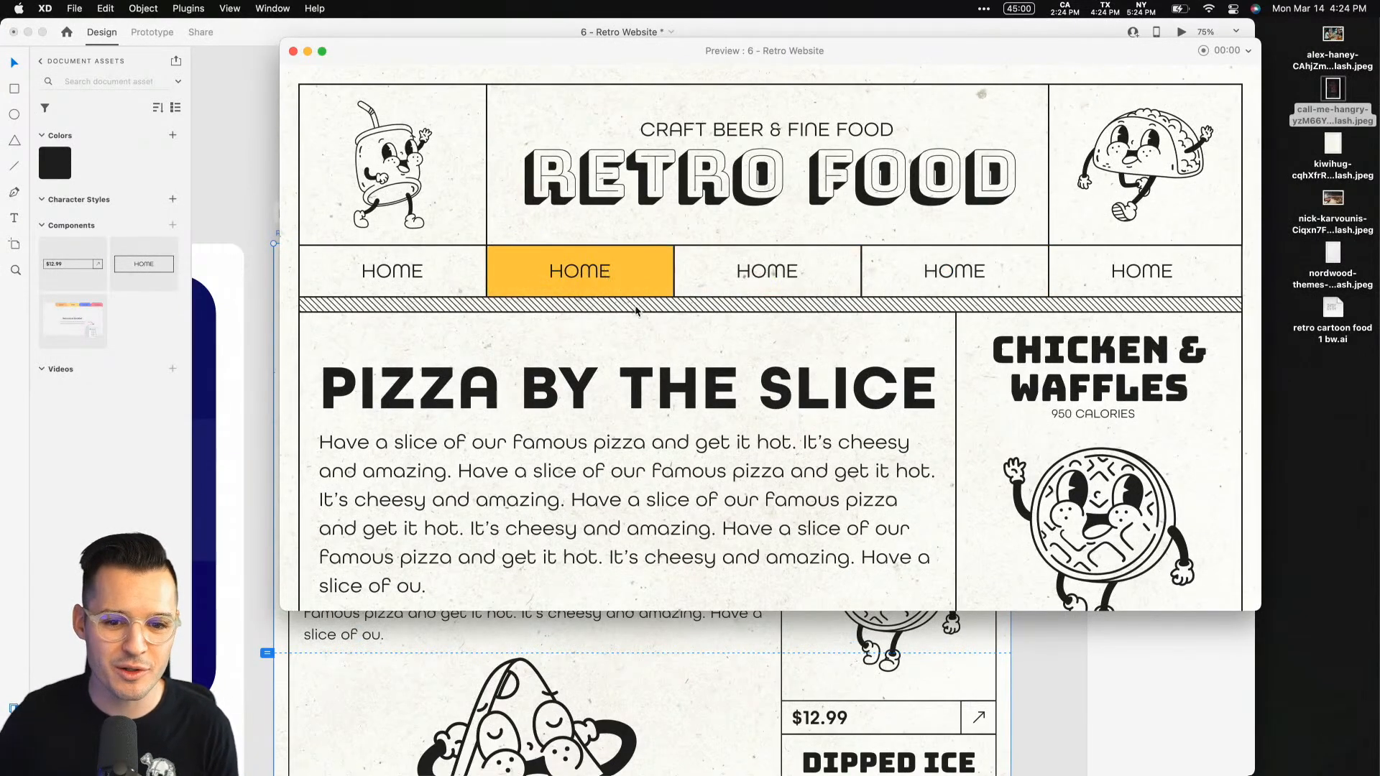
scroll(776, 404, down, 3)
scroll(834, 409, down, 4)
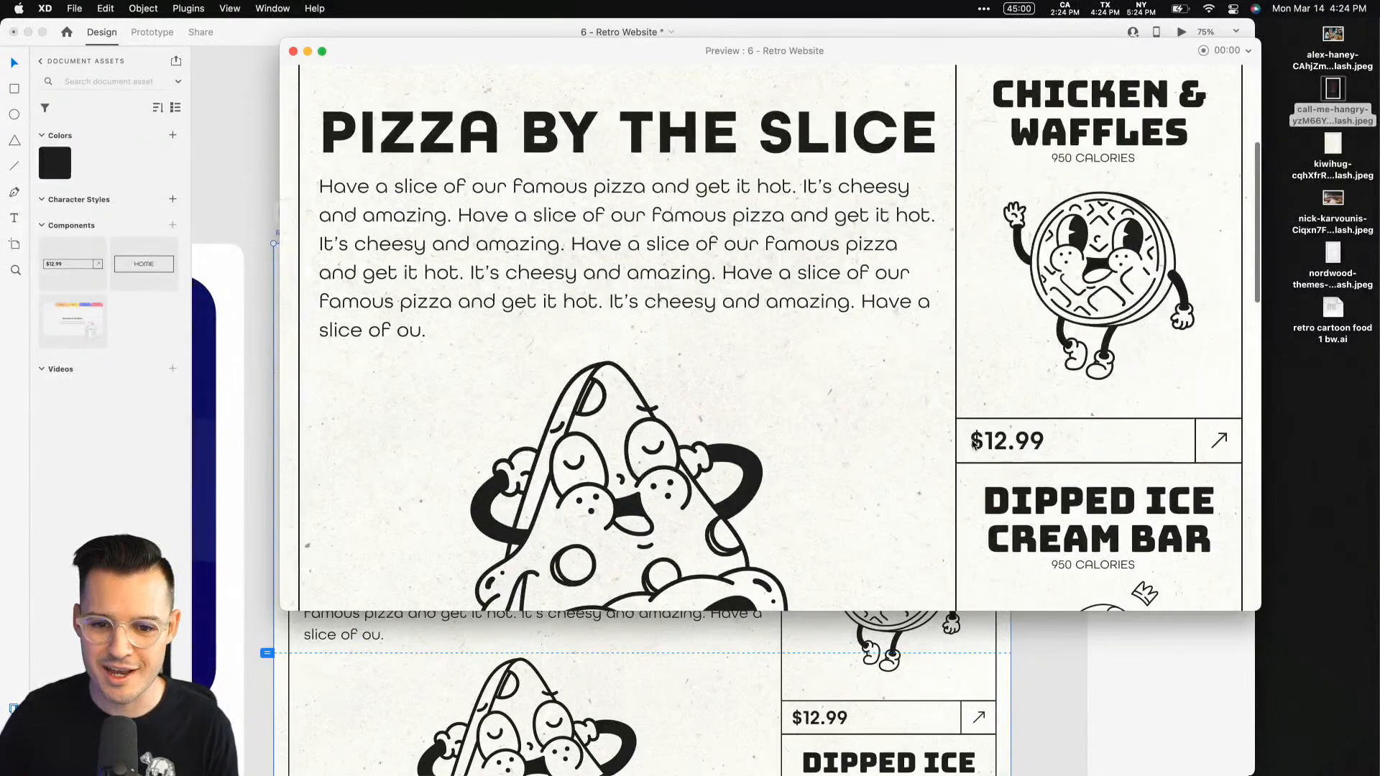
scroll(796, 422, down, 10)
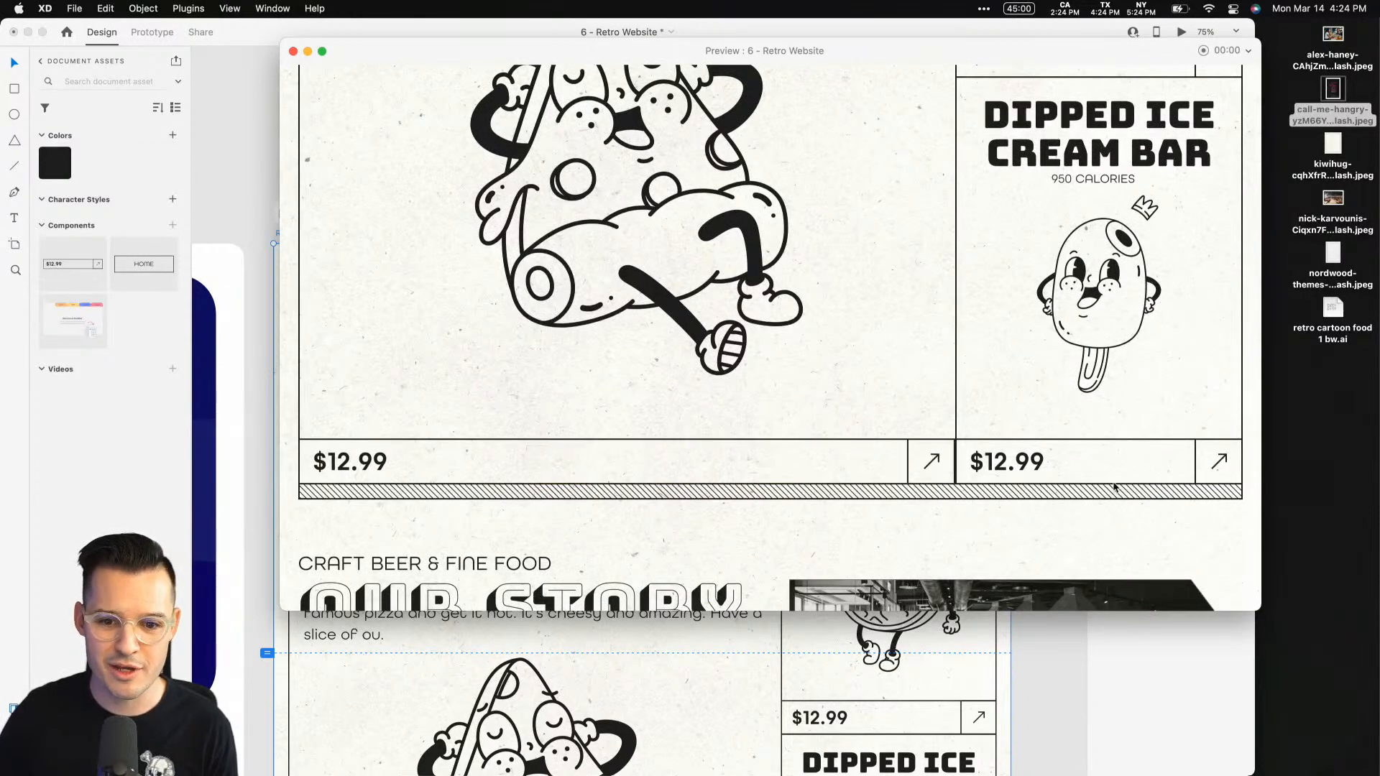
scroll(1106, 542, down, 8)
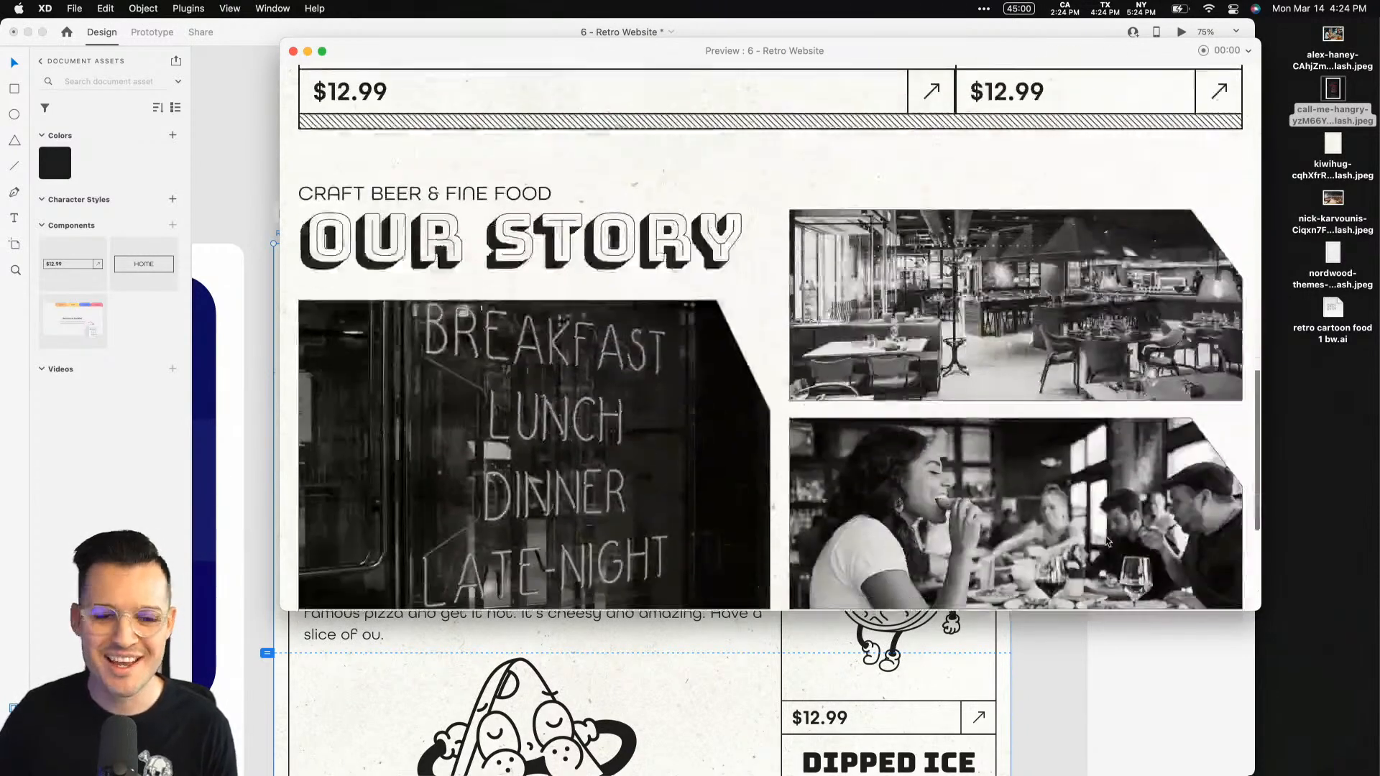
scroll(1078, 503, up, 20)
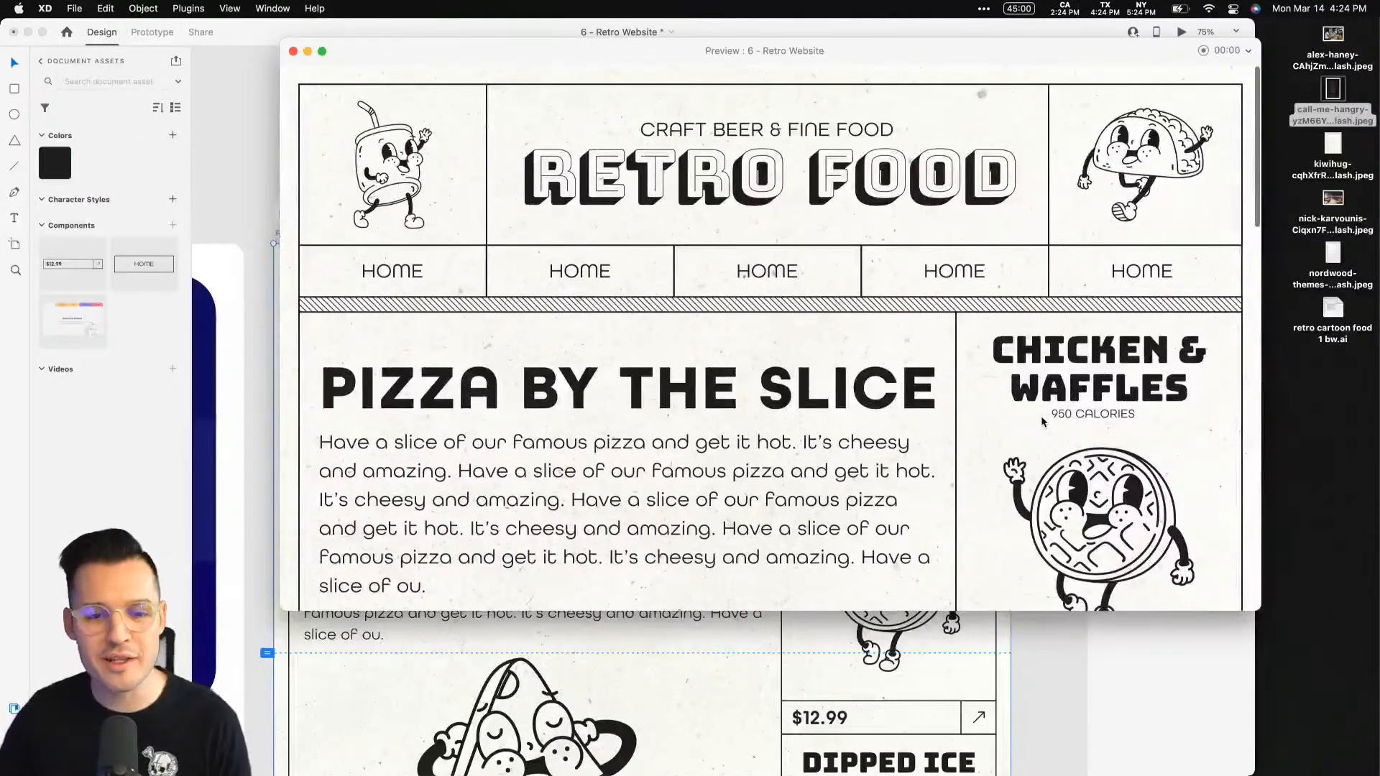